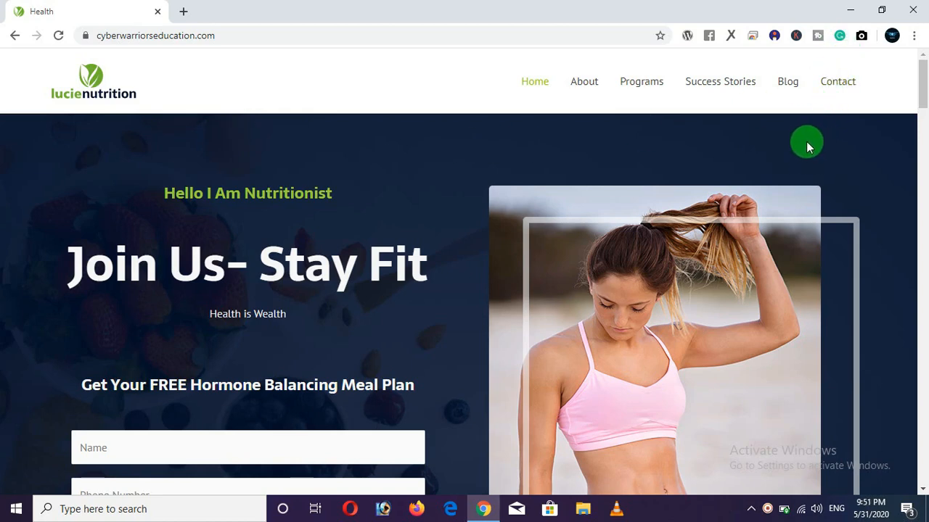
Step: Shrink Chrome to a narrow window and check that the mobile hamburger menu opens and closes
{"action": "left_click", "coordinate": [880, 11]}
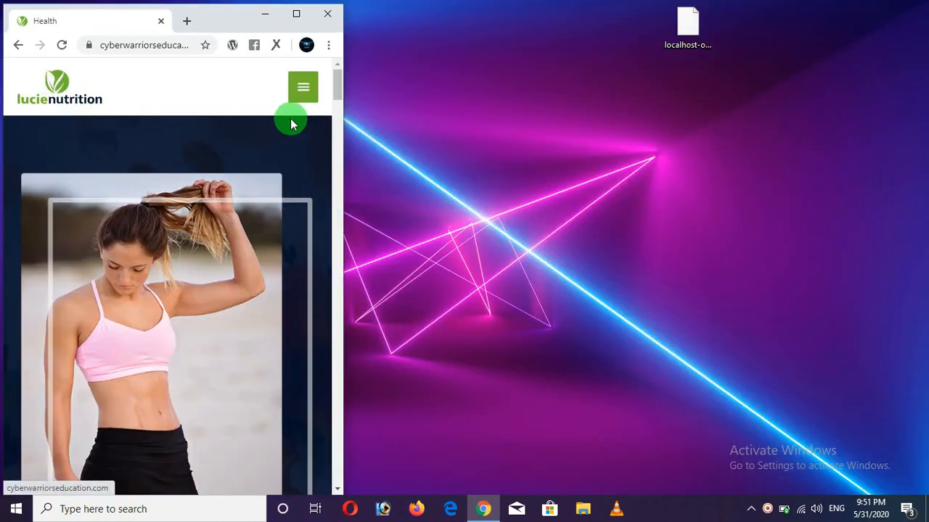
{"action": "left_click", "coordinate": [307, 94]}
{"action": "left_click", "coordinate": [309, 94]}
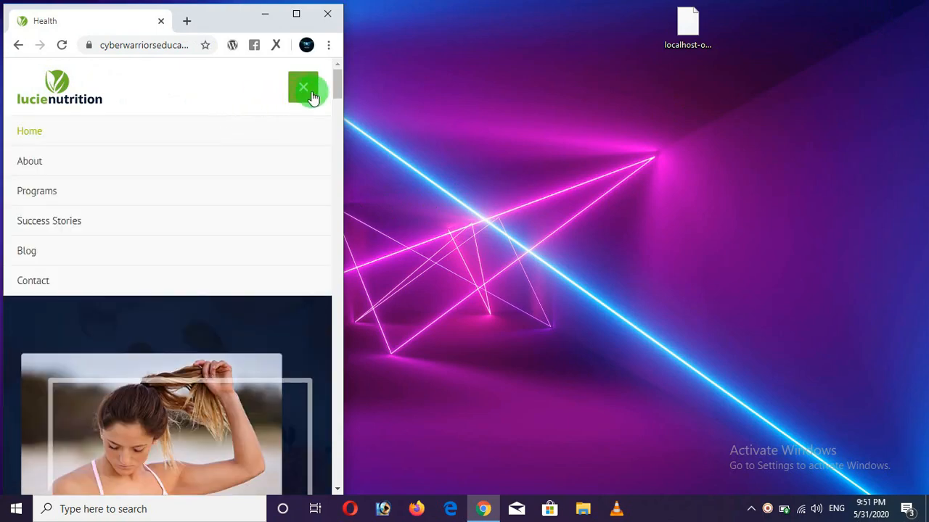
{"action": "left_click", "coordinate": [304, 94]}
{"action": "left_click", "coordinate": [304, 94]}
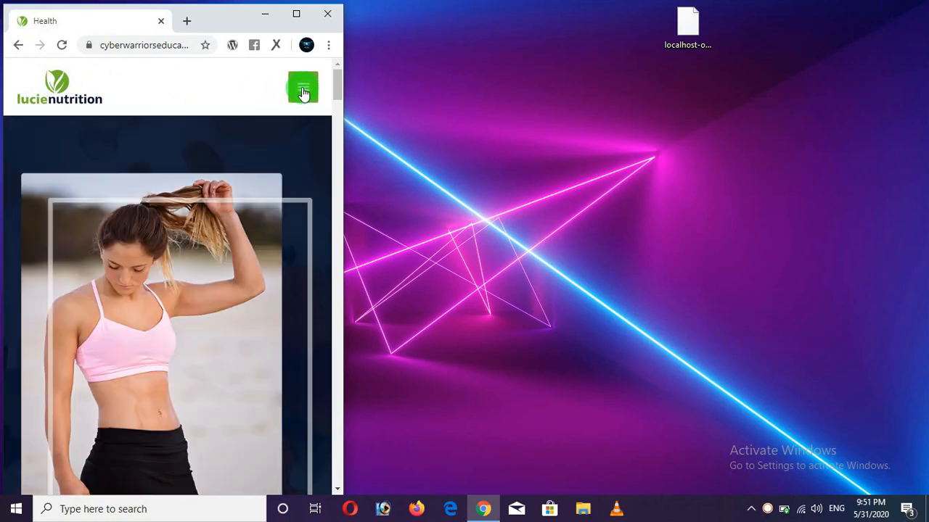
{"action": "left_click", "coordinate": [205, 223]}
Step: Scroll down through the homepage sections in the mobile layout, then back up slightly
{"action": "scroll", "coordinate": [205, 222], "scroll_direction": "down", "scroll_amount": 2}
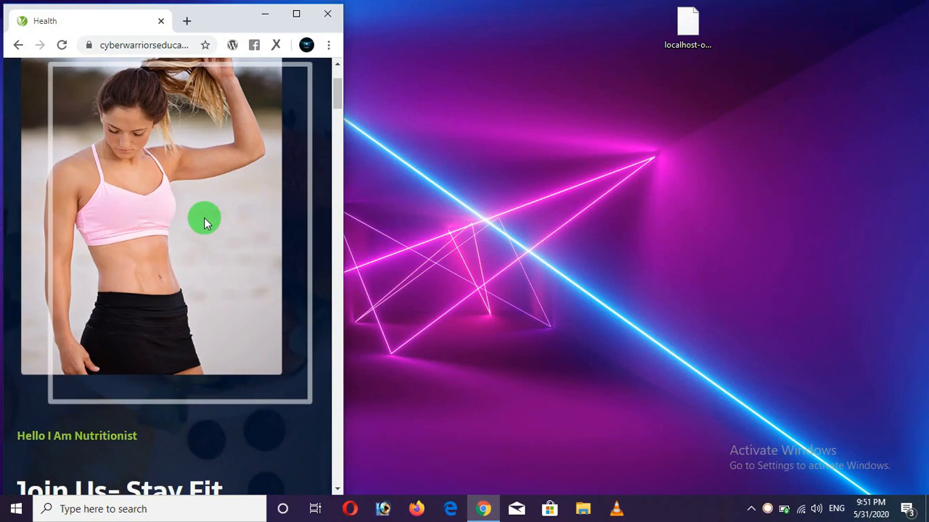
{"action": "scroll", "coordinate": [205, 220], "scroll_direction": "down", "scroll_amount": 4}
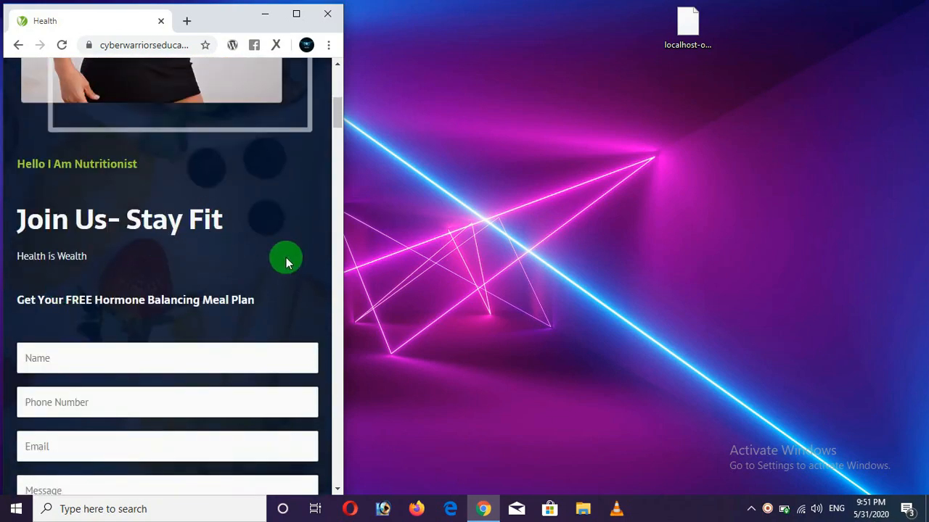
{"action": "scroll", "coordinate": [225, 233], "scroll_direction": "down", "scroll_amount": 3}
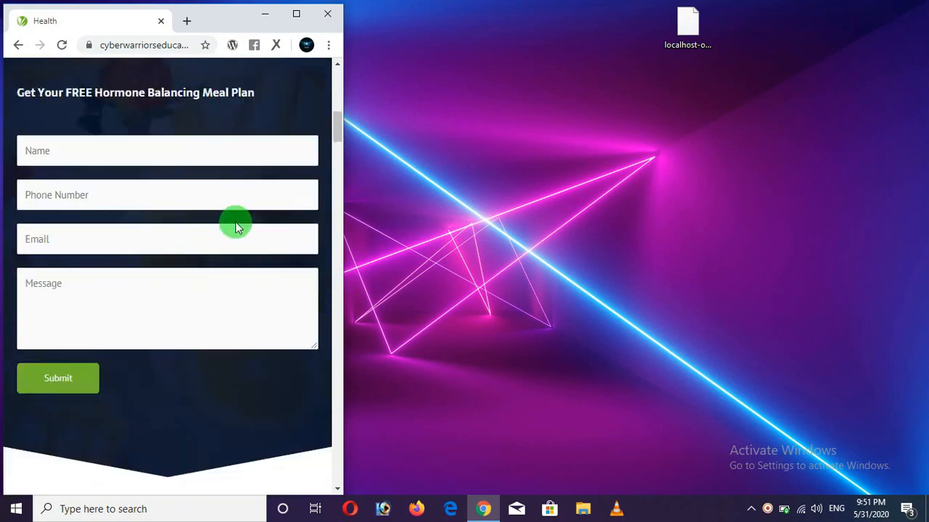
{"action": "scroll", "coordinate": [232, 221], "scroll_direction": "down", "scroll_amount": 10}
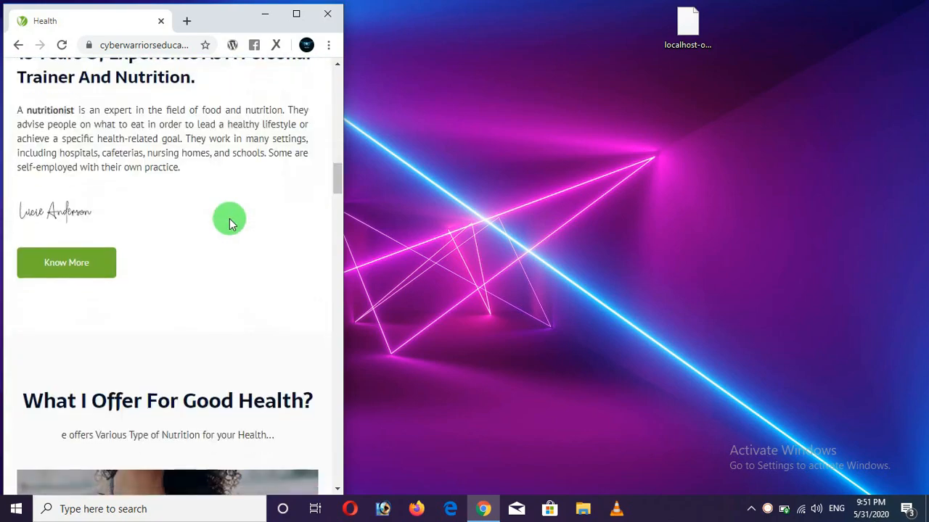
{"action": "scroll", "coordinate": [231, 226], "scroll_direction": "down", "scroll_amount": 8}
{"action": "scroll", "coordinate": [232, 227], "scroll_direction": "up", "scroll_amount": 2}
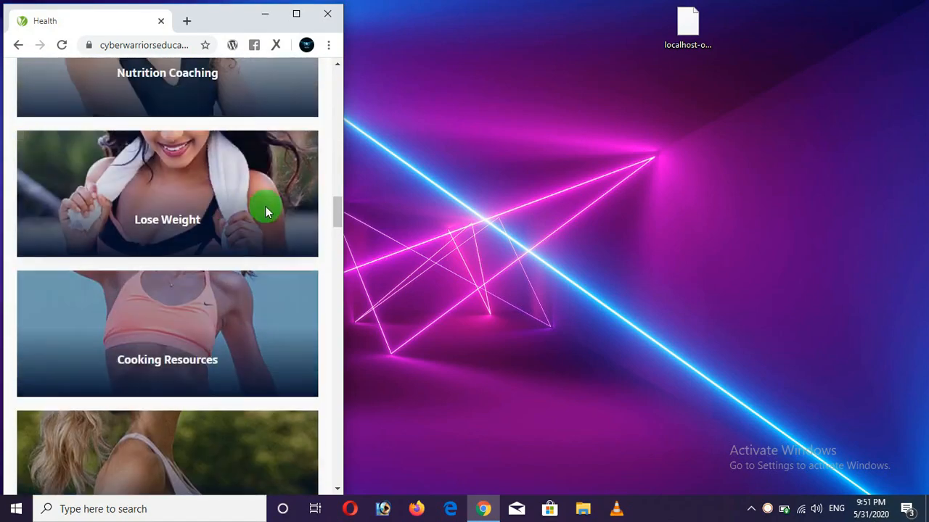
{"action": "scroll", "coordinate": [267, 209], "scroll_direction": "up", "scroll_amount": 2}
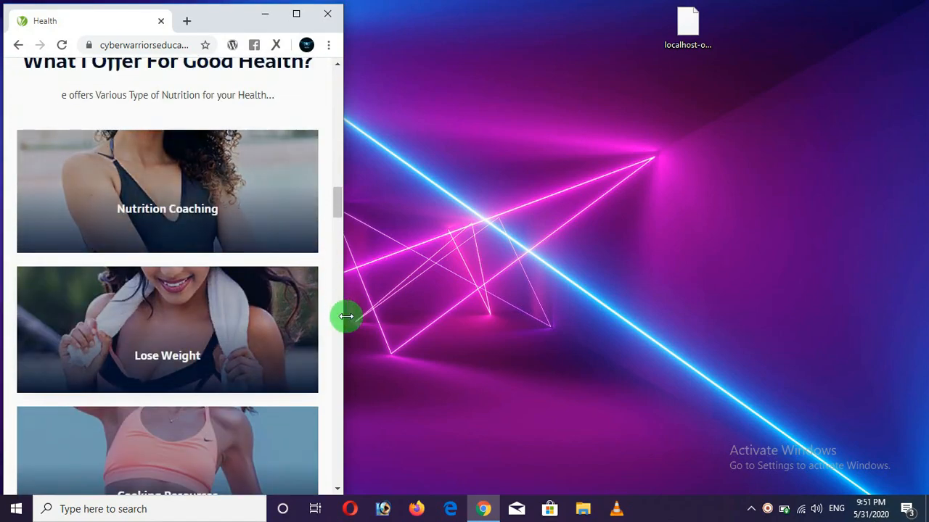
{"action": "left_click_drag", "start_coordinate": [346, 316], "coordinate": [616, 327]}
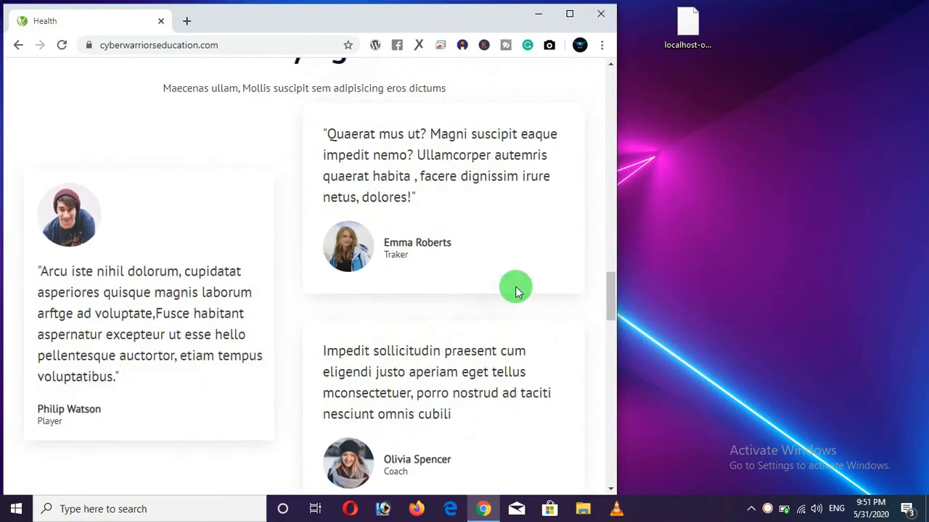
{"action": "scroll", "coordinate": [516, 286], "scroll_direction": "up", "scroll_amount": 10}
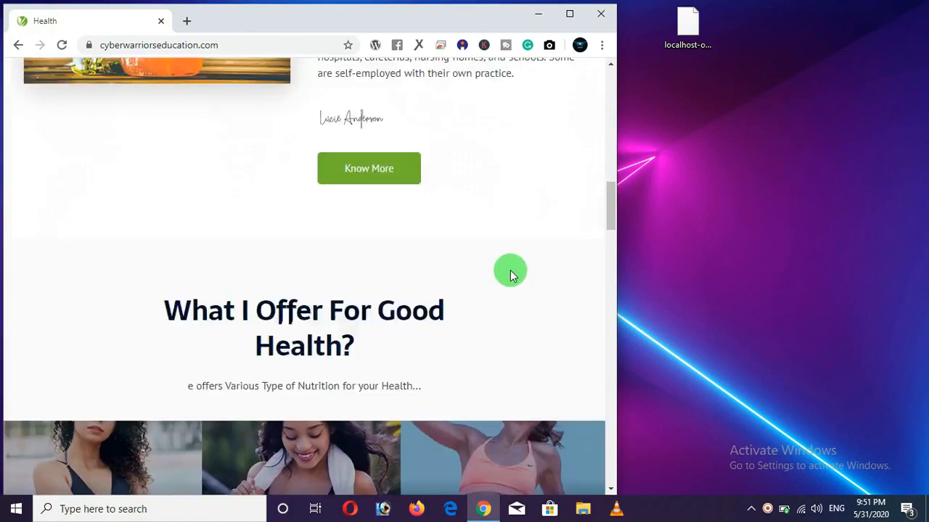
{"action": "scroll", "coordinate": [511, 274], "scroll_direction": "up", "scroll_amount": 15}
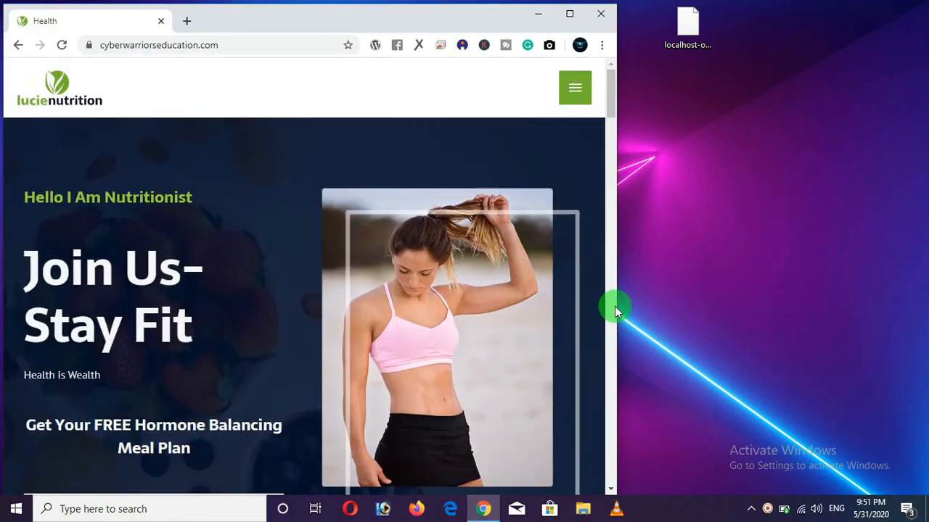
{"action": "left_click_drag", "start_coordinate": [615, 311], "coordinate": [212, 316]}
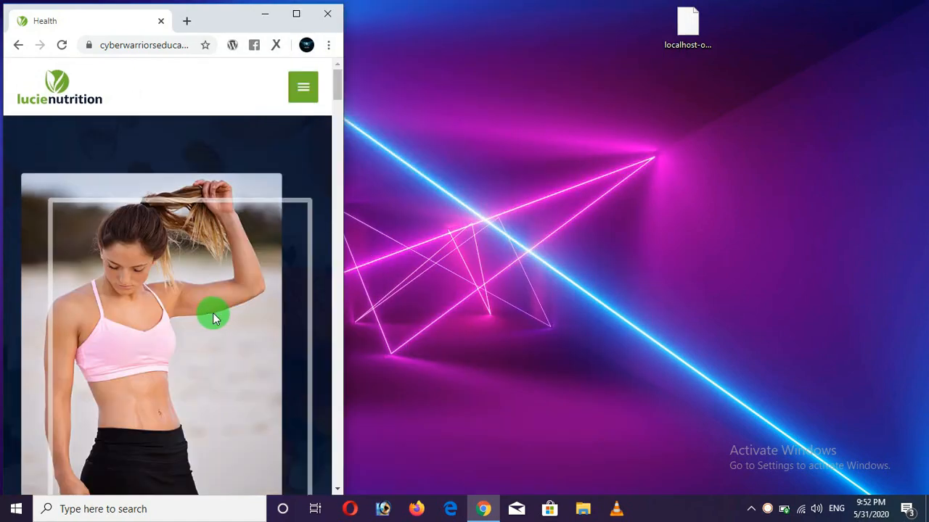
Step: Scroll the mobile homepage, then go to the About page through the hamburger menu
{"action": "scroll", "coordinate": [212, 316], "scroll_direction": "down", "scroll_amount": 20}
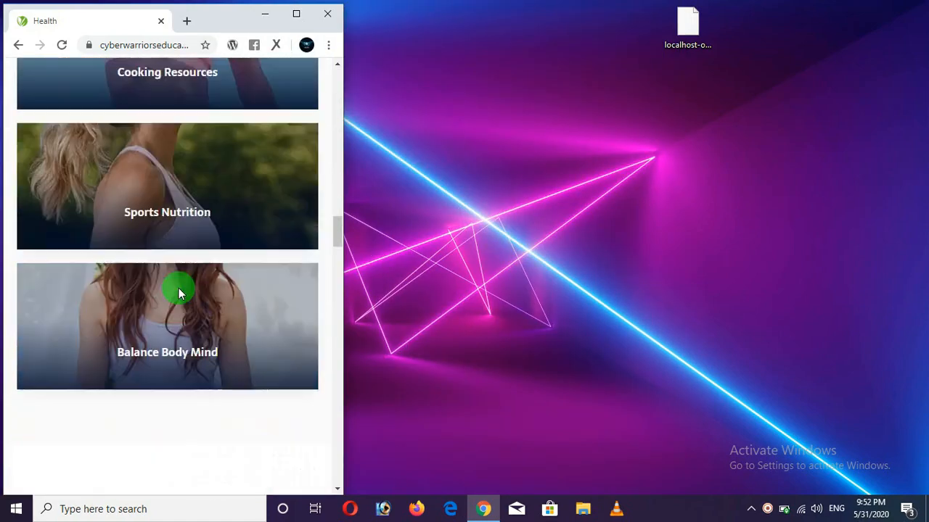
{"action": "scroll", "coordinate": [178, 288], "scroll_direction": "down", "scroll_amount": 20}
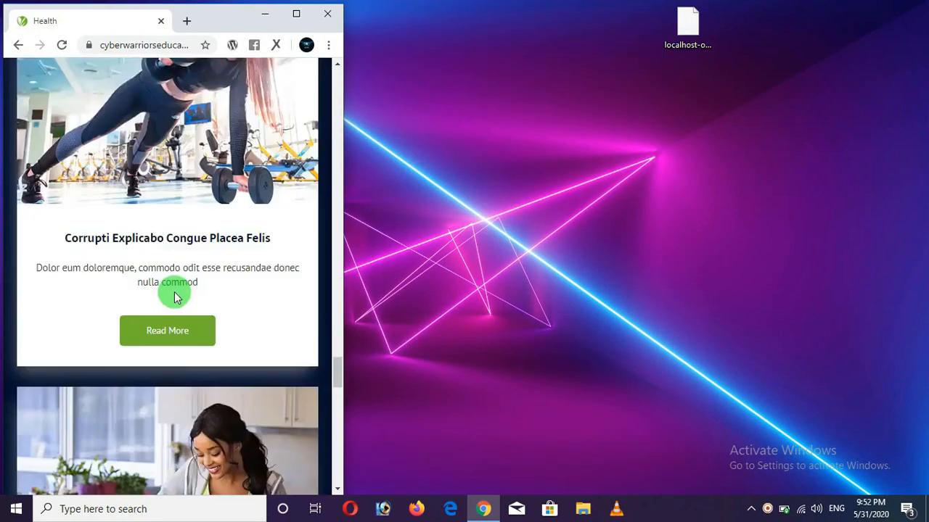
{"action": "scroll", "coordinate": [174, 296], "scroll_direction": "down", "scroll_amount": 10}
{"action": "scroll", "coordinate": [172, 292], "scroll_direction": "up", "scroll_amount": 5}
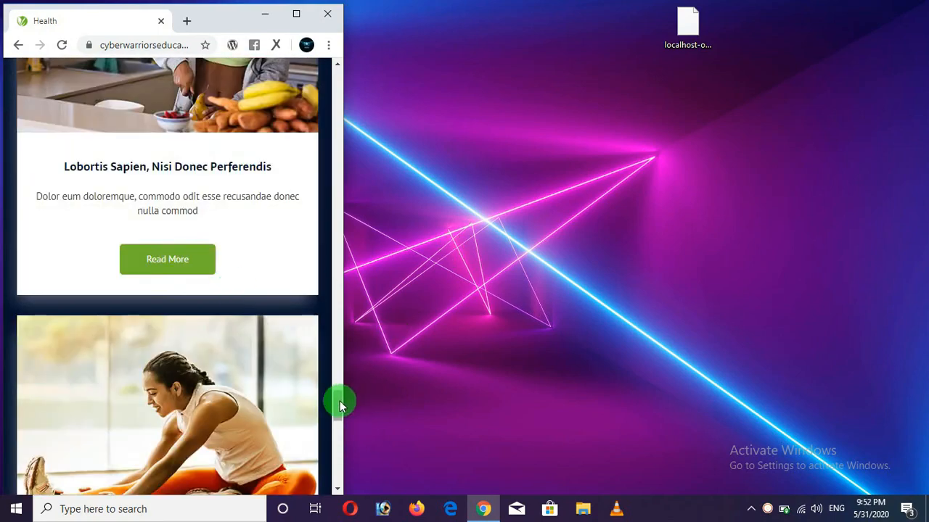
{"action": "left_click_drag", "start_coordinate": [339, 406], "coordinate": [338, 79]}
{"action": "left_click", "coordinate": [301, 87]}
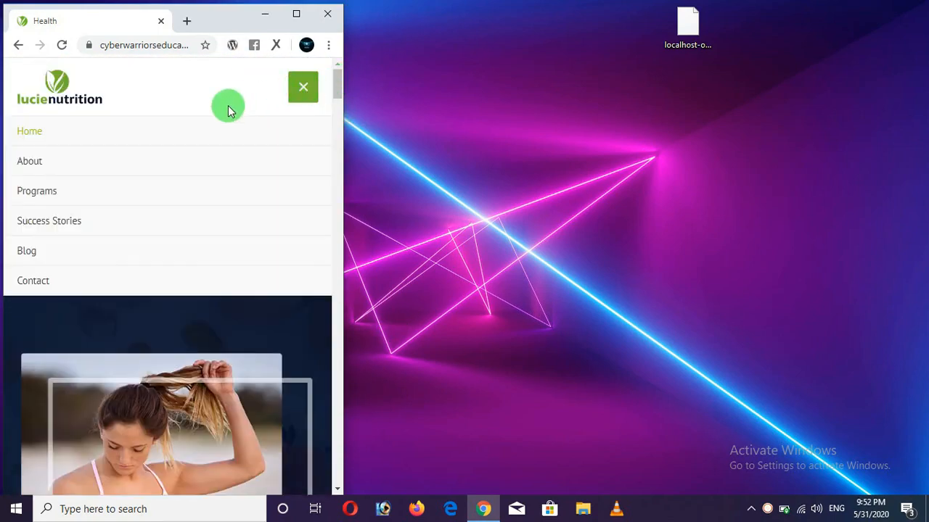
{"action": "left_click", "coordinate": [35, 160]}
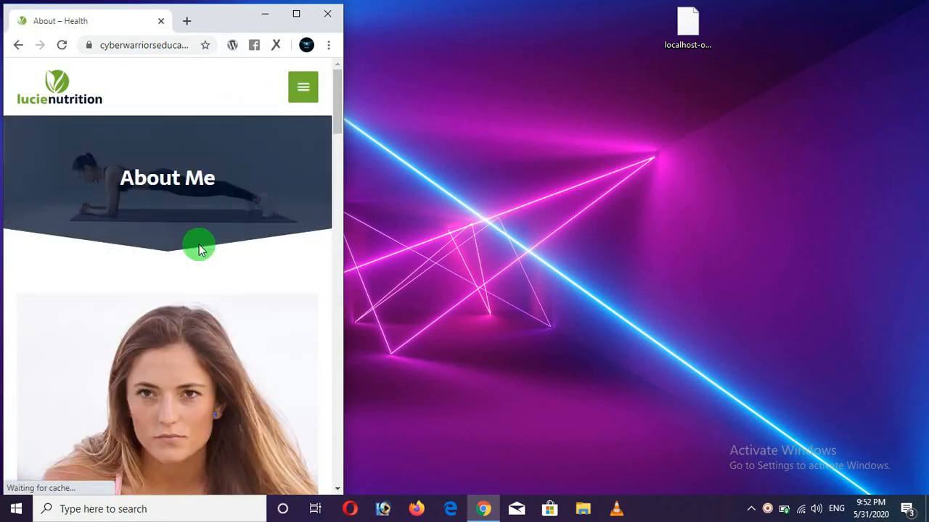
Step: Look over the About page, then switch to the Contact page from the menu
{"action": "scroll", "coordinate": [199, 246], "scroll_direction": "down", "scroll_amount": 14}
{"action": "scroll", "coordinate": [197, 246], "scroll_direction": "up", "scroll_amount": 7}
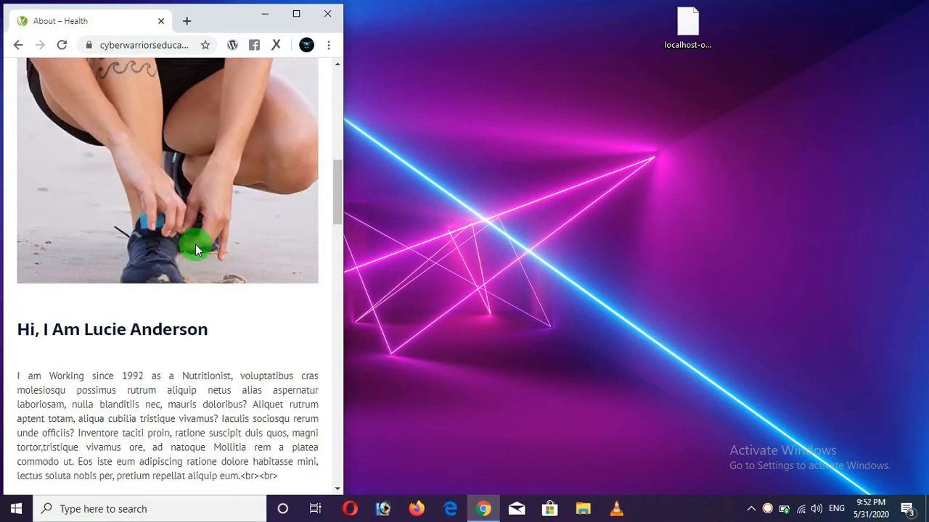
{"action": "scroll", "coordinate": [195, 244], "scroll_direction": "up", "scroll_amount": 8}
{"action": "left_click", "coordinate": [301, 93]}
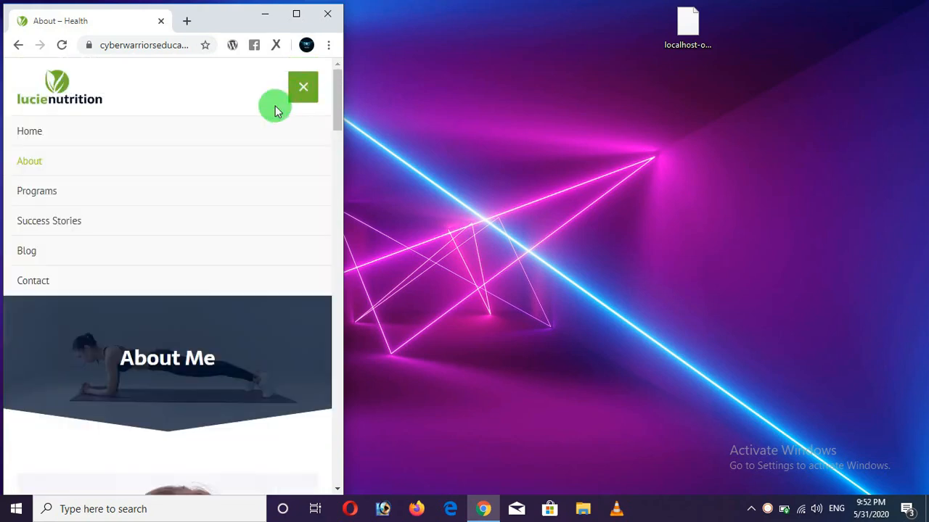
{"action": "left_click", "coordinate": [38, 285]}
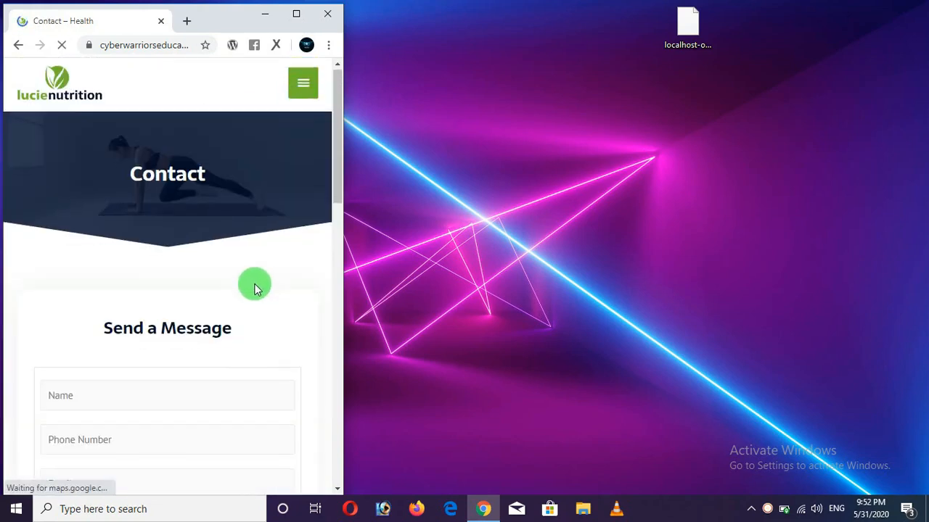
Step: Scroll the Contact page down to the footer, then return to Home from the menu
{"action": "scroll", "coordinate": [258, 280], "scroll_direction": "down", "scroll_amount": 5}
{"action": "scroll", "coordinate": [276, 262], "scroll_direction": "down", "scroll_amount": 4}
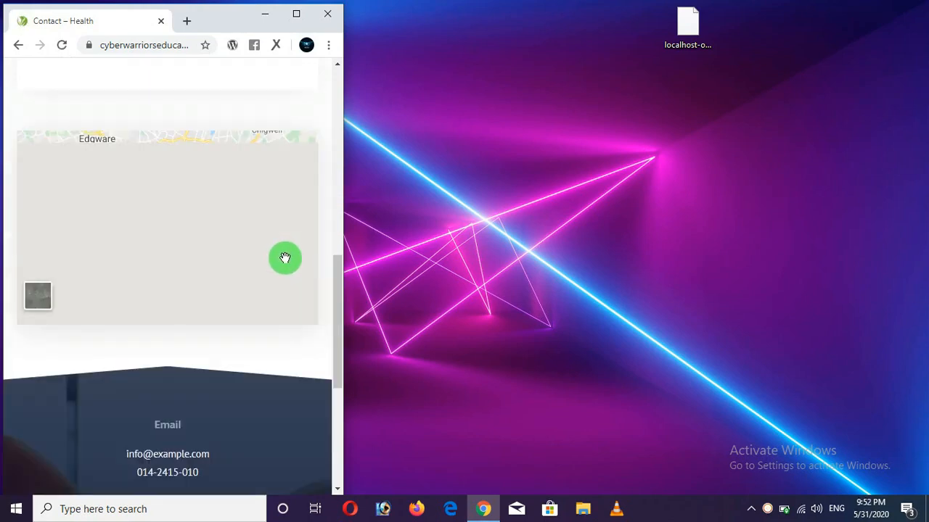
{"action": "scroll", "coordinate": [247, 305], "scroll_direction": "down", "scroll_amount": 4}
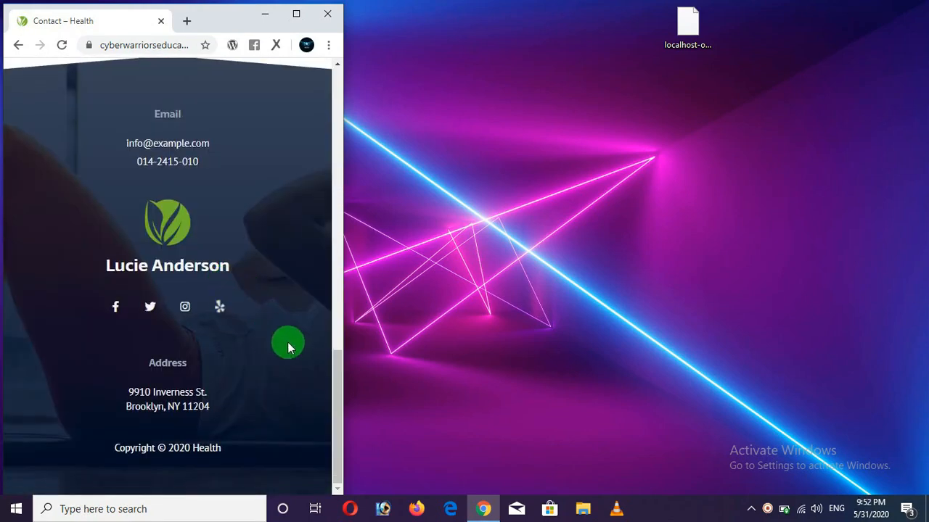
{"action": "scroll", "coordinate": [286, 340], "scroll_direction": "up", "scroll_amount": 13}
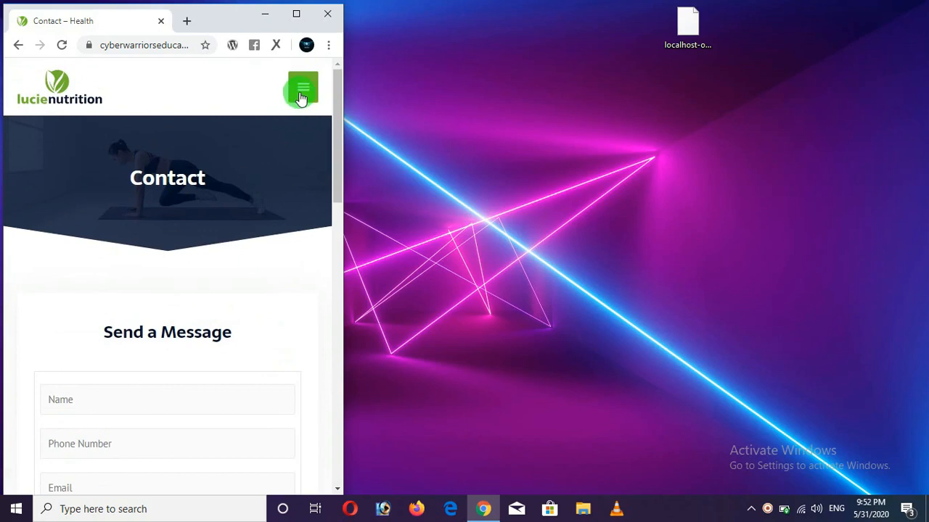
{"action": "left_click", "coordinate": [302, 93]}
{"action": "left_click", "coordinate": [33, 131]}
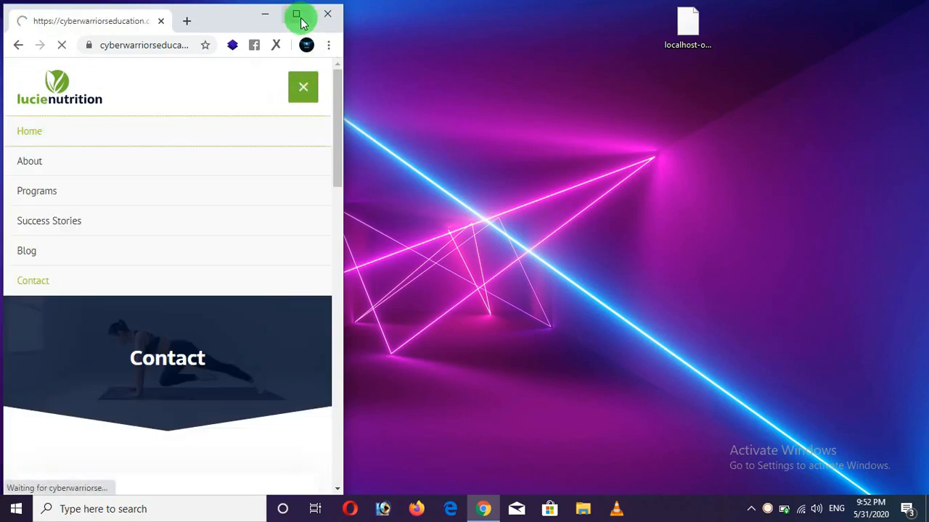
Step: Maximize the Chrome window so the site fills the whole screen
{"action": "left_click", "coordinate": [299, 18]}
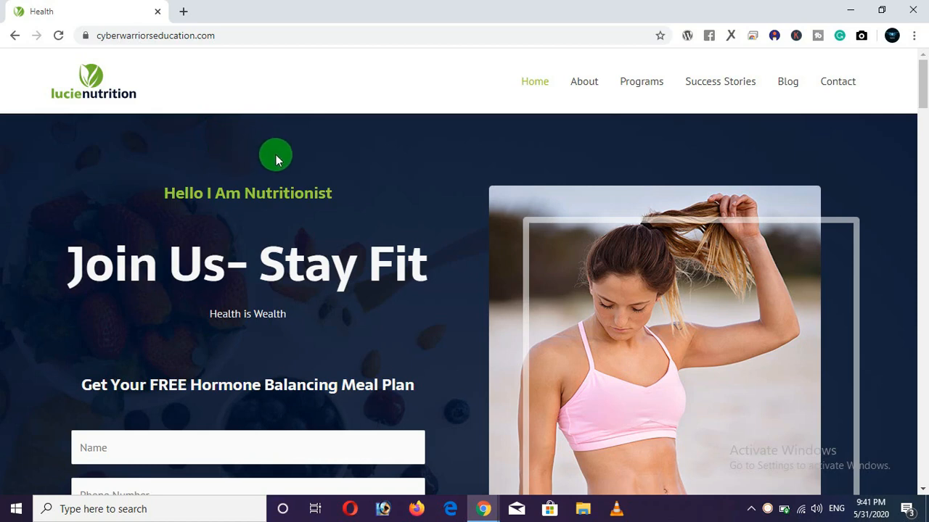
Step: Reload the homepage several times until the full desktop layout loads
{"action": "left_click", "coordinate": [57, 35]}
{"action": "left_click", "coordinate": [58, 35]}
{"action": "scroll", "coordinate": [470, 265], "scroll_direction": "down", "scroll_amount": 4}
{"action": "scroll", "coordinate": [470, 265], "scroll_direction": "up", "scroll_amount": 4}
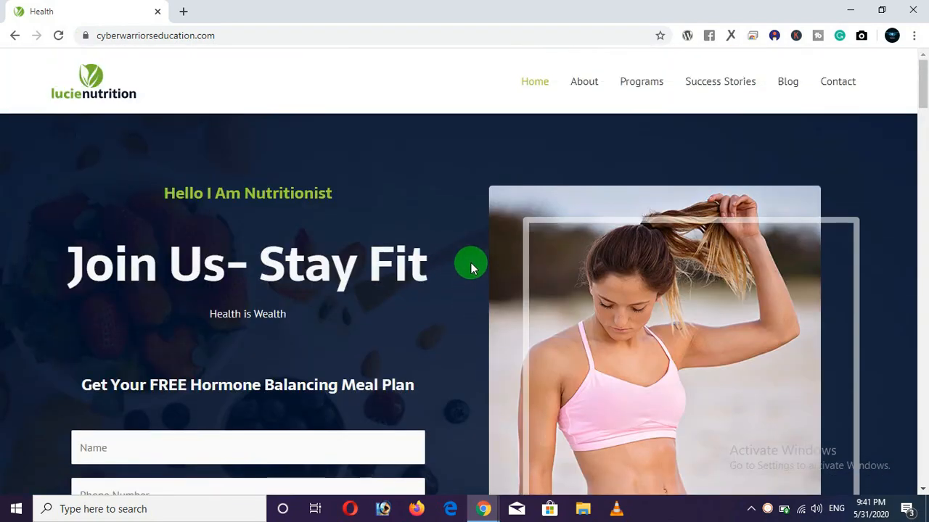
{"action": "left_click", "coordinate": [59, 40]}
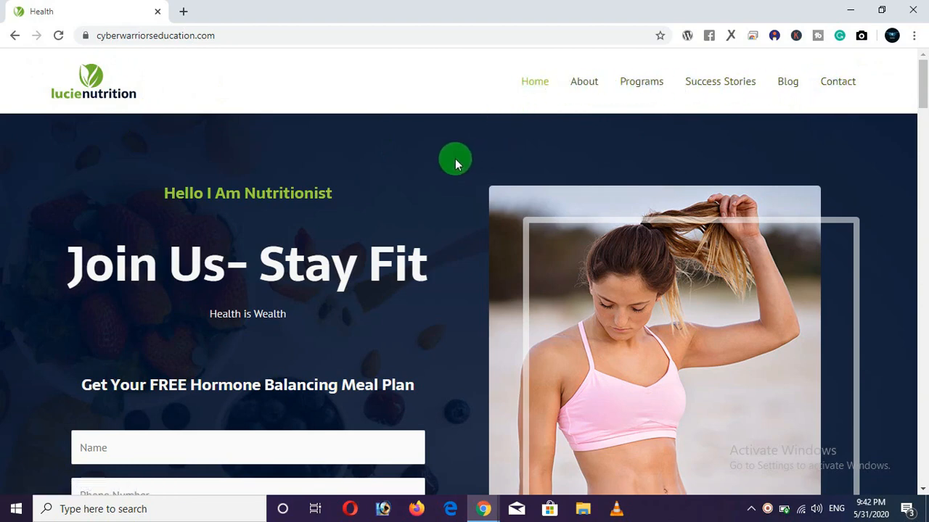
{"action": "scroll", "coordinate": [452, 159], "scroll_direction": "down", "scroll_amount": 1}
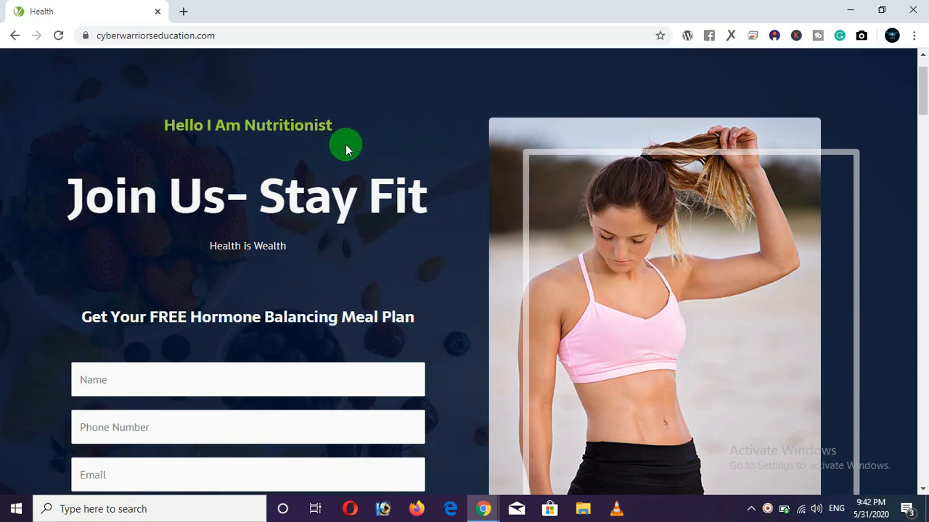
Step: Highlight the hero texts 'Nutritionist', 'Join Us- Stay Fit' and 'Health is Wealth', clearing each selection
{"action": "left_click_drag", "start_coordinate": [334, 125], "coordinate": [254, 126]}
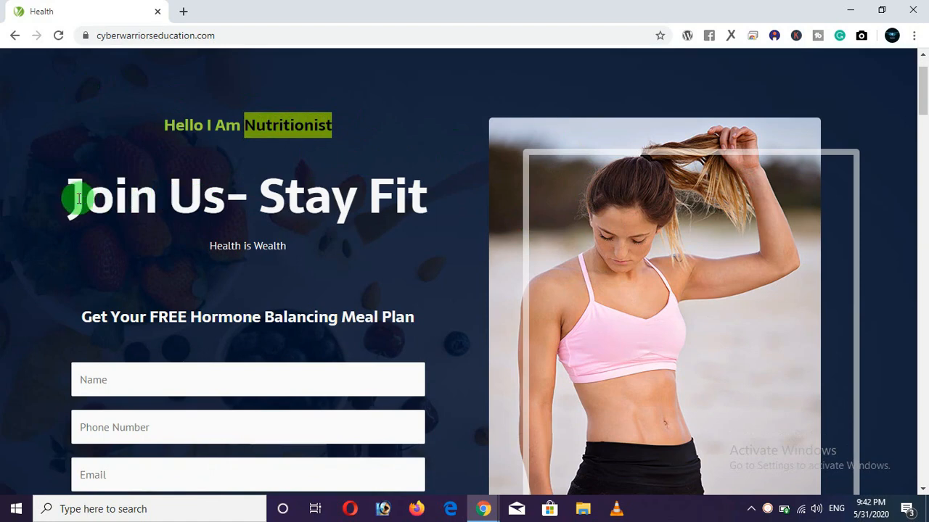
{"action": "left_click_drag", "start_coordinate": [66, 196], "coordinate": [430, 181]}
{"action": "left_click", "coordinate": [319, 264]}
{"action": "left_click_drag", "start_coordinate": [319, 264], "coordinate": [208, 253]}
{"action": "left_click", "coordinate": [430, 264]}
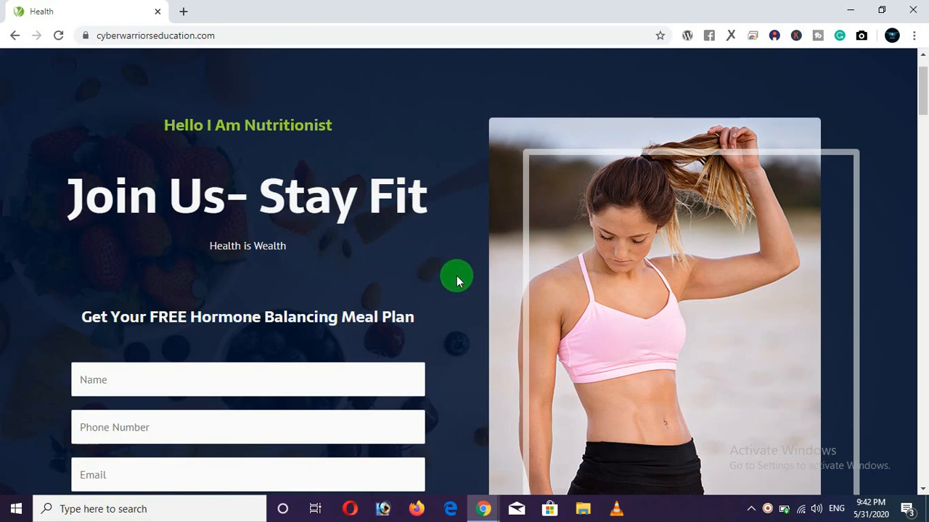
{"action": "scroll", "coordinate": [457, 282], "scroll_direction": "down", "scroll_amount": 3}
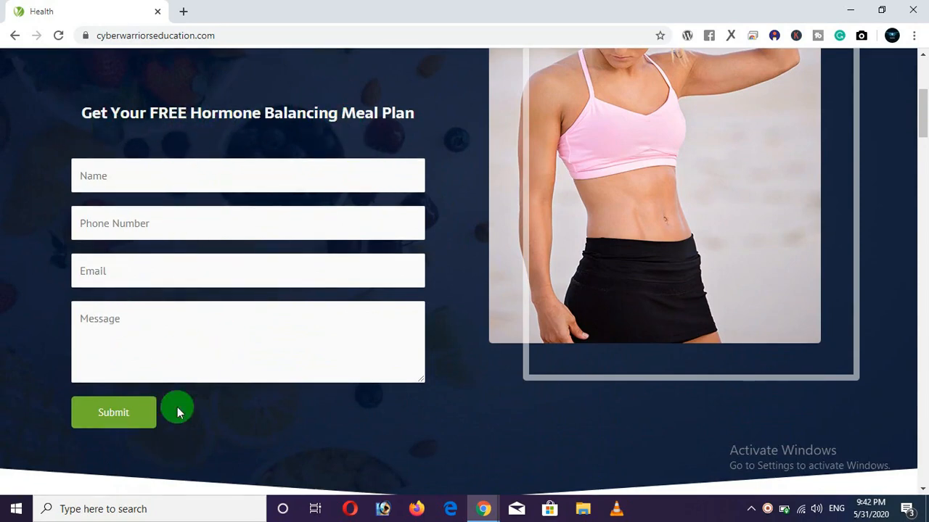
Step: Submit the blank meal-plan form and highlight the 'This field is required.' error under Name
{"action": "left_click", "coordinate": [114, 417]}
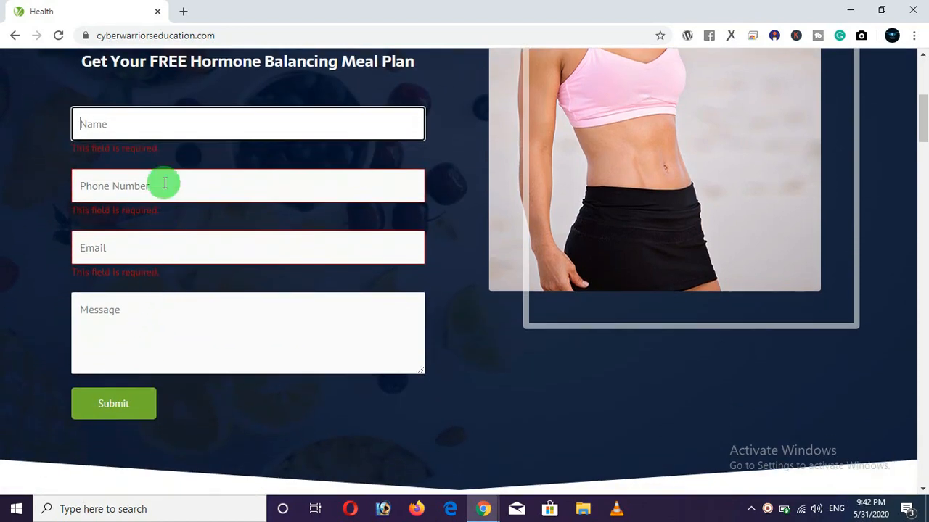
{"action": "left_click_drag", "start_coordinate": [174, 149], "coordinate": [97, 153]}
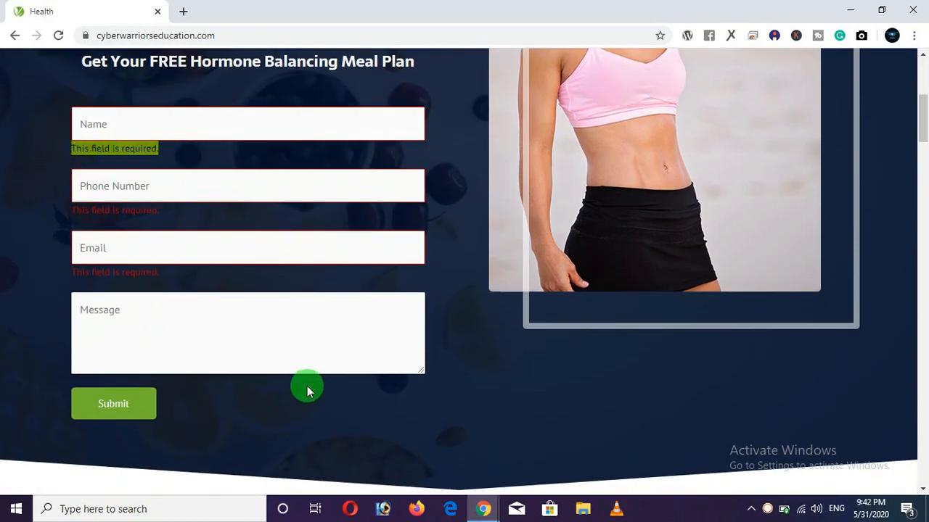
{"action": "scroll", "coordinate": [434, 357], "scroll_direction": "down", "scroll_amount": 3}
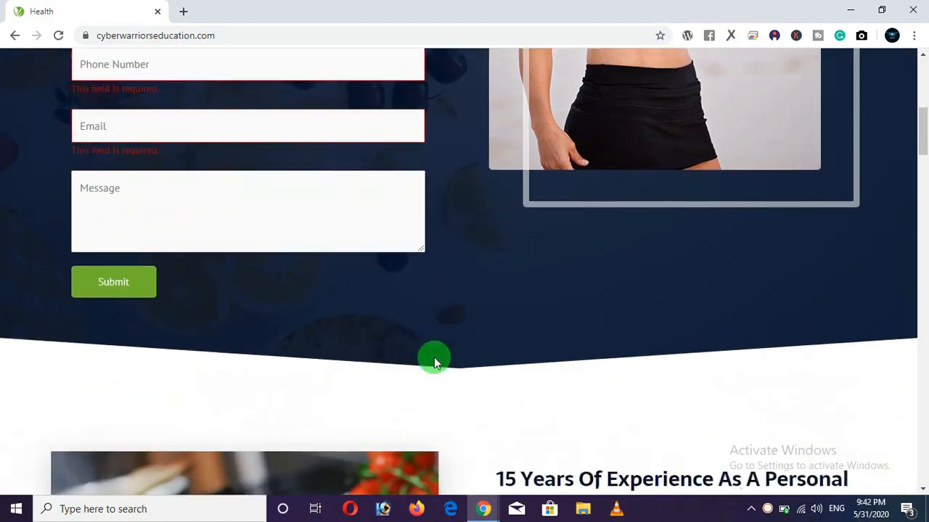
{"action": "scroll", "coordinate": [438, 352], "scroll_direction": "down", "scroll_amount": 1}
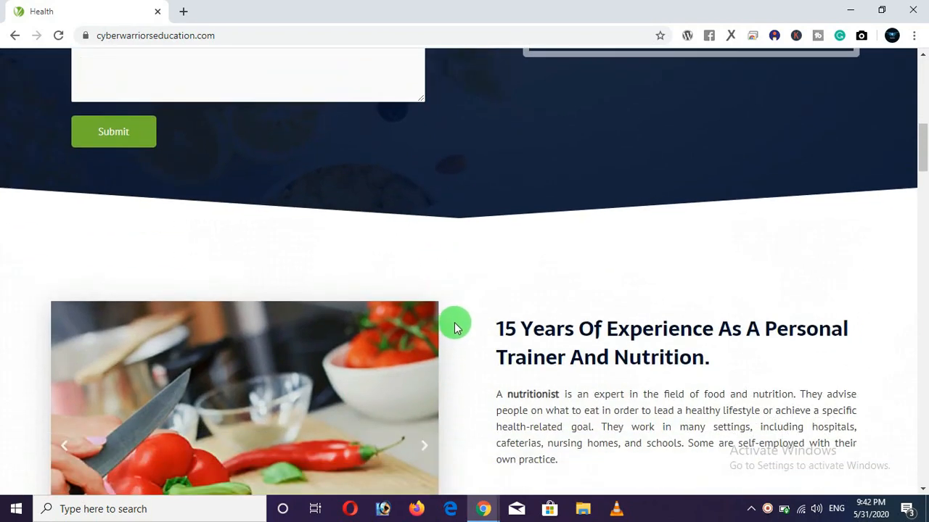
{"action": "scroll", "coordinate": [454, 312], "scroll_direction": "down", "scroll_amount": 2}
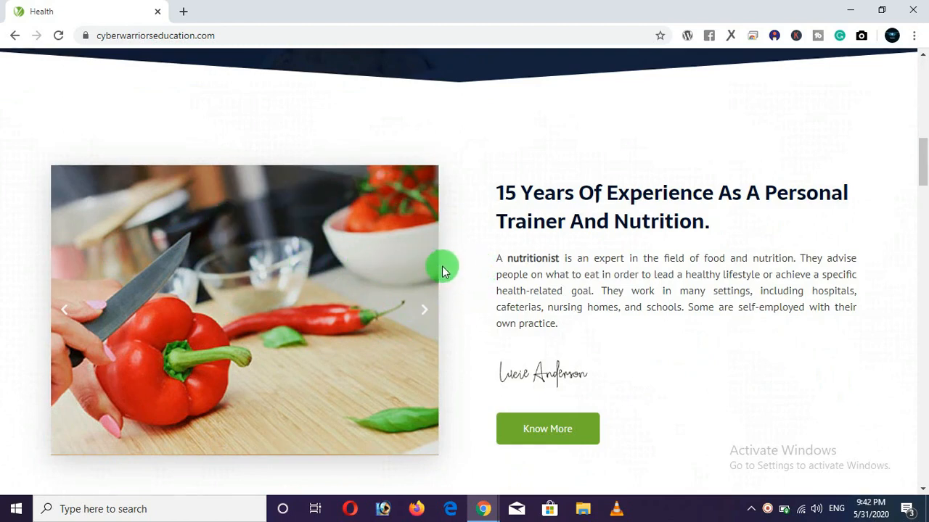
Step: Advance the food photo slider four times, then reload the Health site
{"action": "left_click", "coordinate": [422, 316]}
{"action": "left_click", "coordinate": [426, 312]}
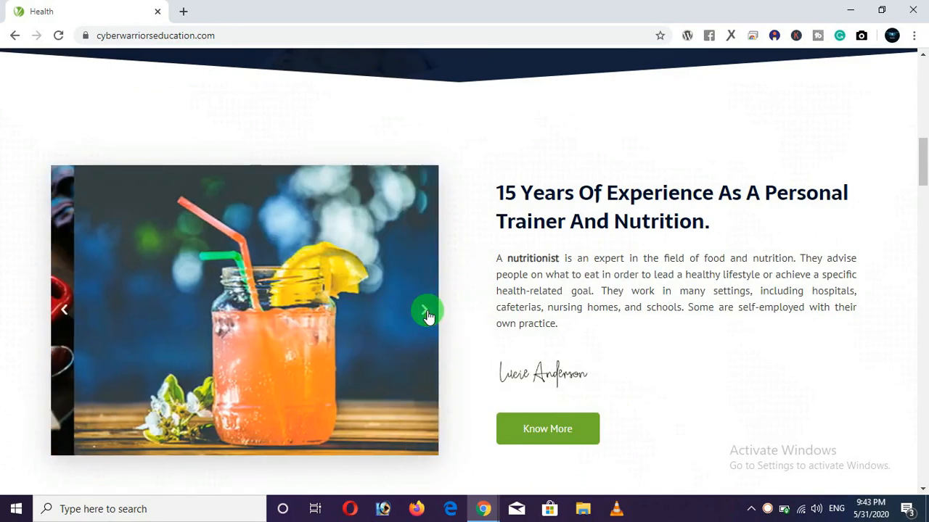
{"action": "left_click", "coordinate": [427, 314]}
{"action": "left_click", "coordinate": [426, 312]}
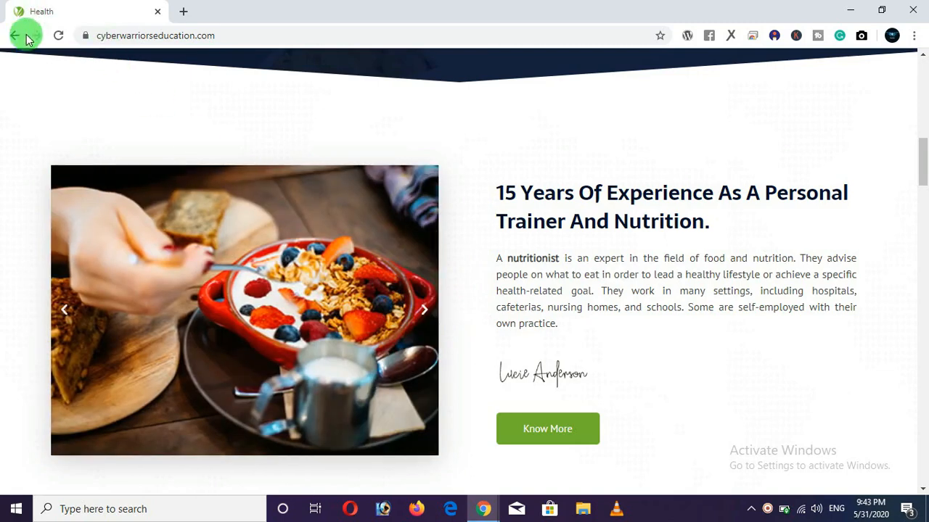
{"action": "left_click", "coordinate": [59, 35]}
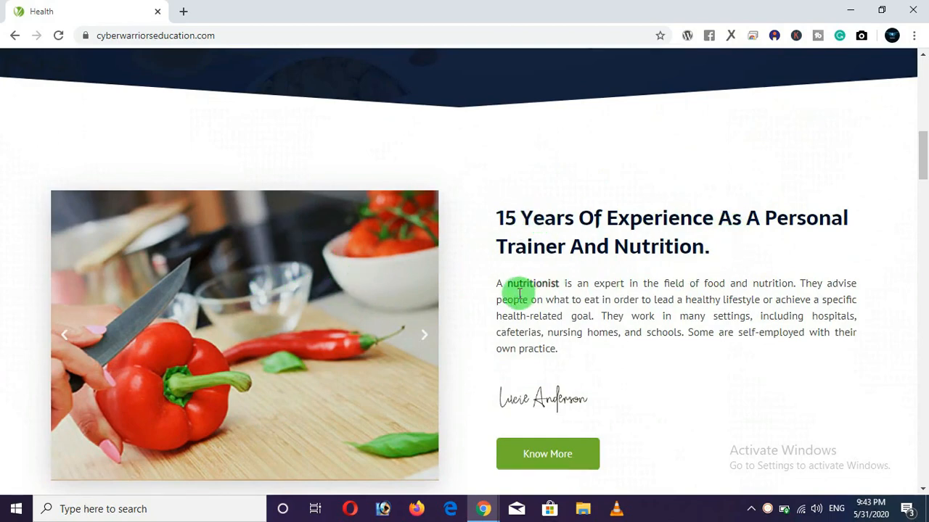
Step: Select and clear the nutritionist paragraph, then continue down toward the services section
{"action": "left_click_drag", "start_coordinate": [498, 285], "coordinate": [565, 360]}
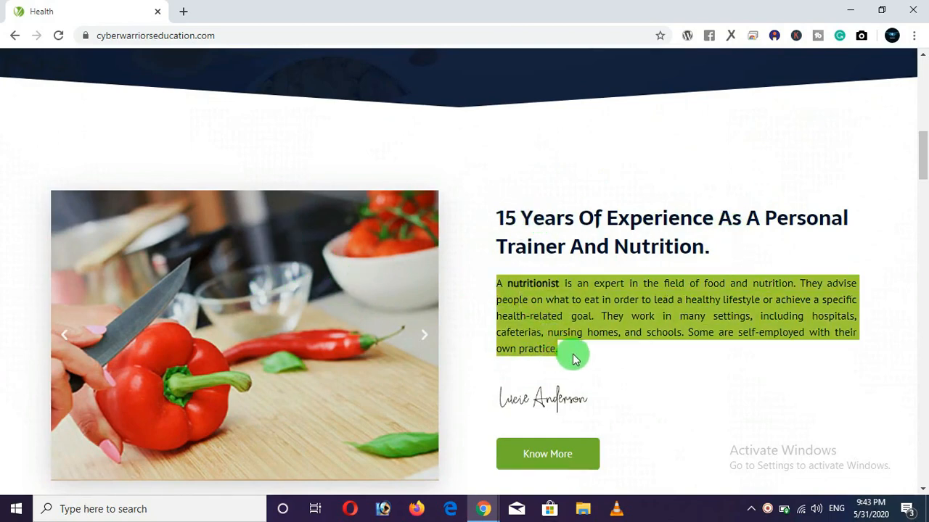
{"action": "scroll", "coordinate": [603, 387], "scroll_direction": "down", "scroll_amount": 1}
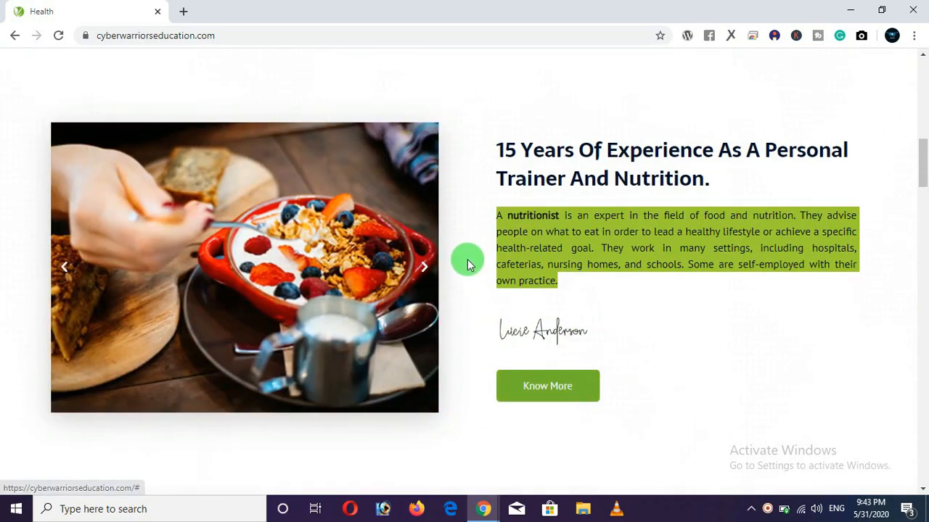
{"action": "left_click", "coordinate": [462, 259]}
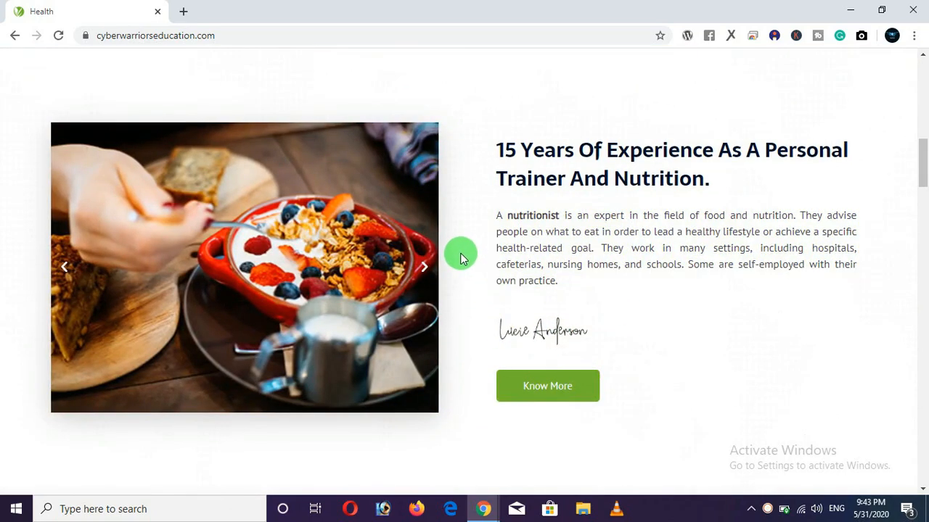
{"action": "scroll", "coordinate": [460, 256], "scroll_direction": "down", "scroll_amount": 5}
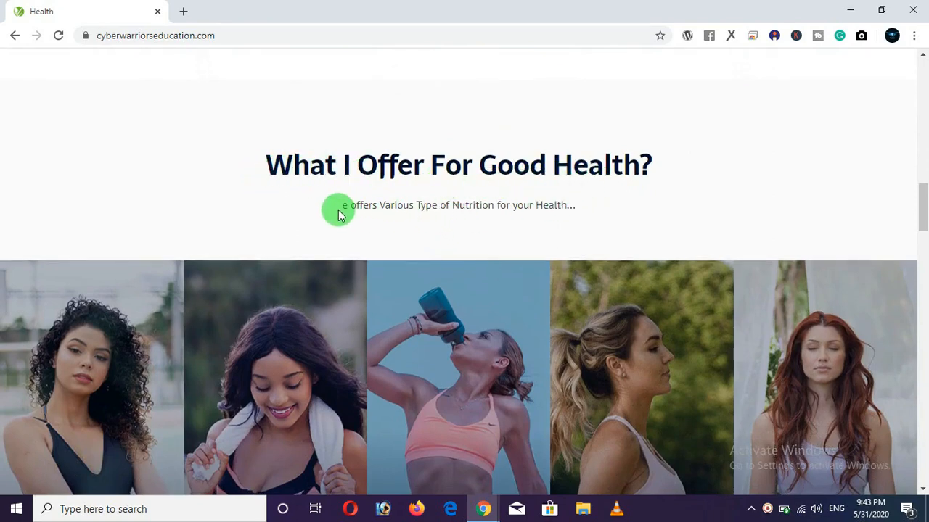
Step: Highlight and clear the services section's subtitle, then scroll further down the homepage
{"action": "left_click_drag", "start_coordinate": [336, 210], "coordinate": [514, 208]}
{"action": "left_click", "coordinate": [609, 210]}
{"action": "scroll", "coordinate": [559, 203], "scroll_direction": "down", "scroll_amount": 2}
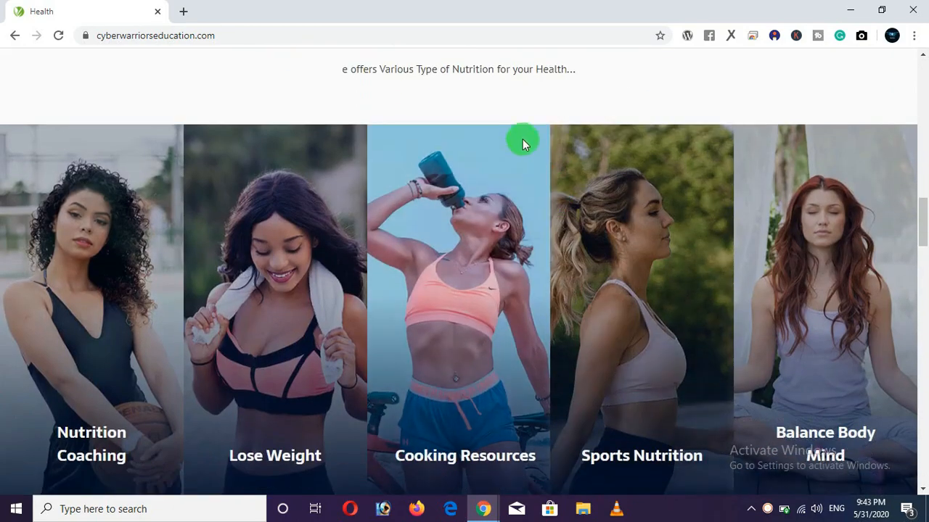
{"action": "scroll", "coordinate": [493, 106], "scroll_direction": "down", "scroll_amount": 1}
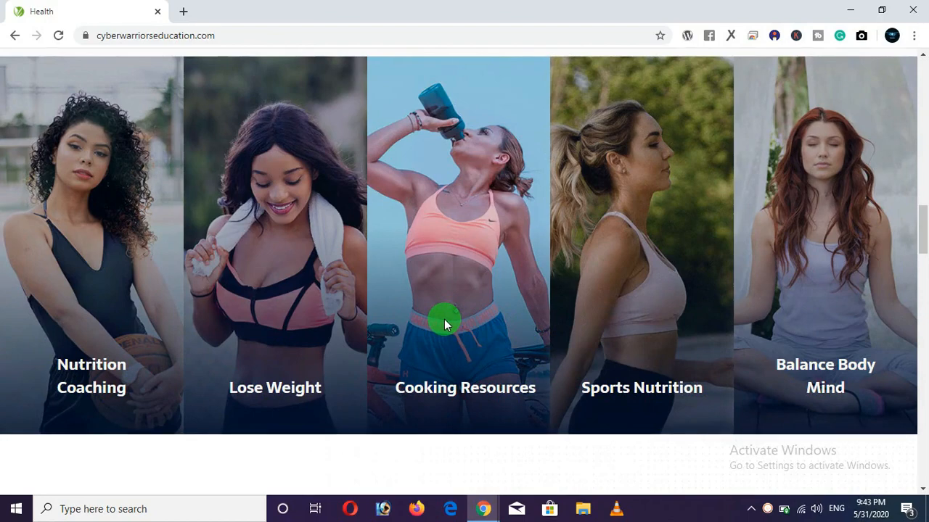
{"action": "scroll", "coordinate": [444, 322], "scroll_direction": "down", "scroll_amount": 2}
{"action": "scroll", "coordinate": [439, 313], "scroll_direction": "down", "scroll_amount": 4}
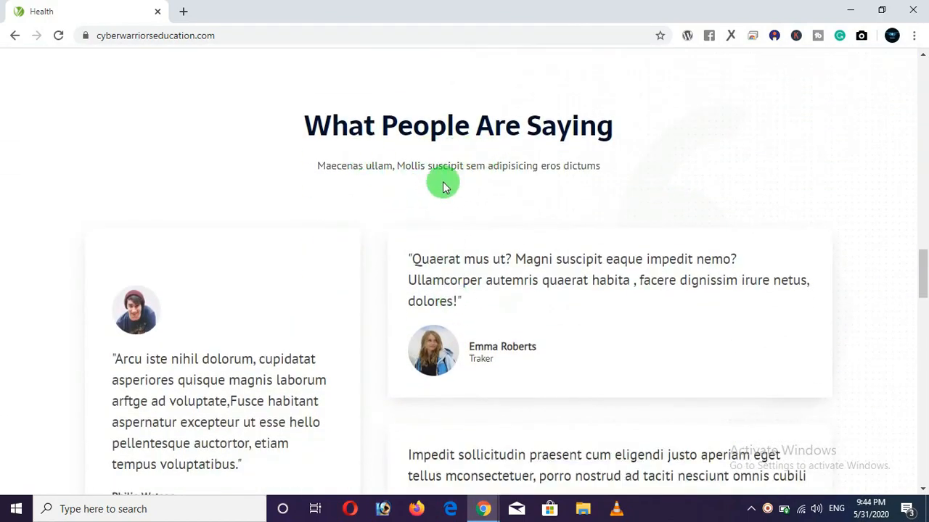
{"action": "scroll", "coordinate": [440, 186], "scroll_direction": "down", "scroll_amount": 2}
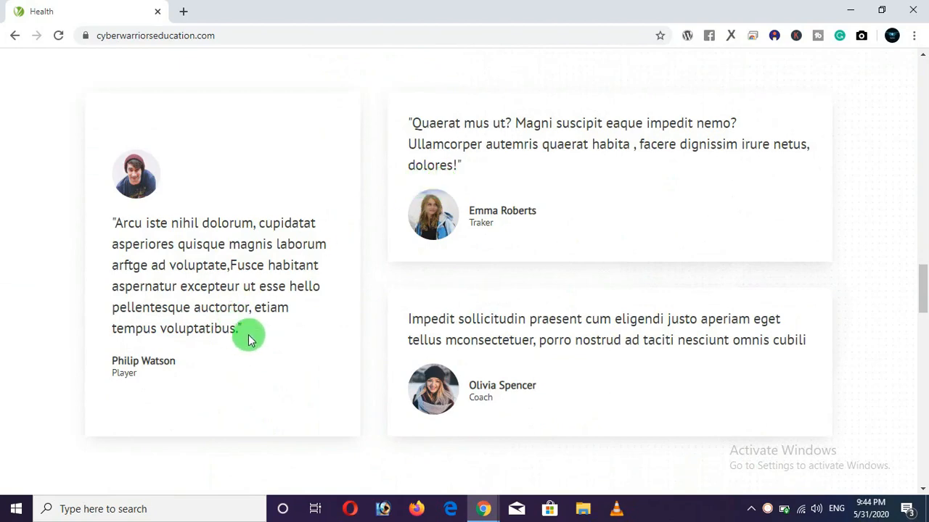
Step: Select and clear the first testimonial's quote, scroll to the page bottom, then back up
{"action": "left_click_drag", "start_coordinate": [247, 331], "coordinate": [104, 234]}
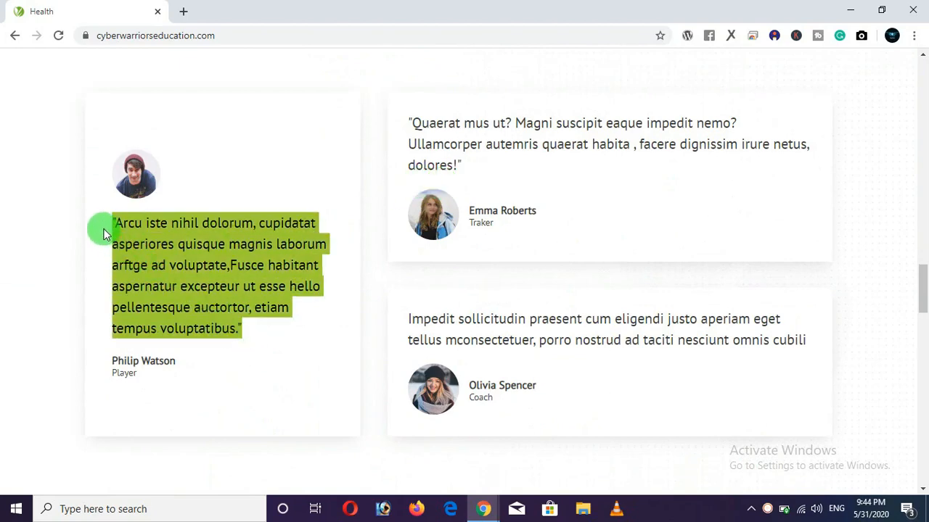
{"action": "left_click", "coordinate": [265, 334]}
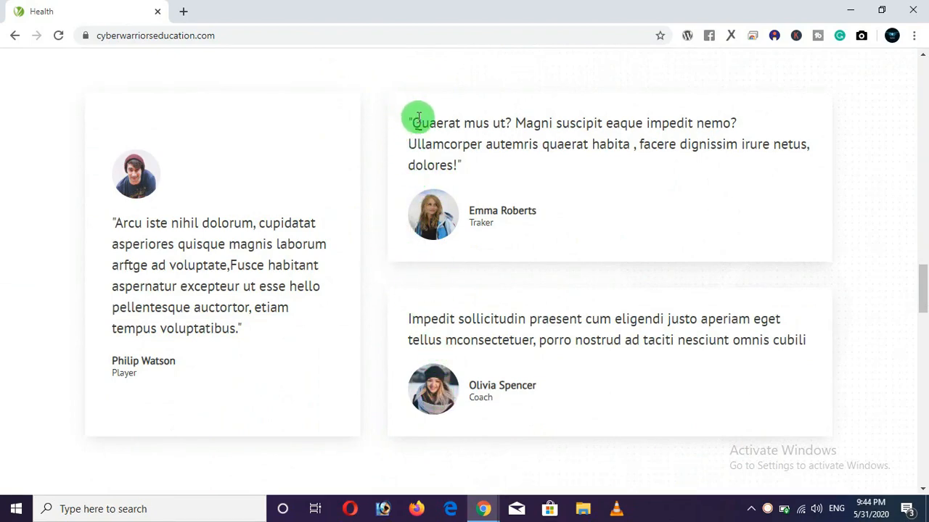
{"action": "scroll", "coordinate": [377, 196], "scroll_direction": "down", "scroll_amount": 4}
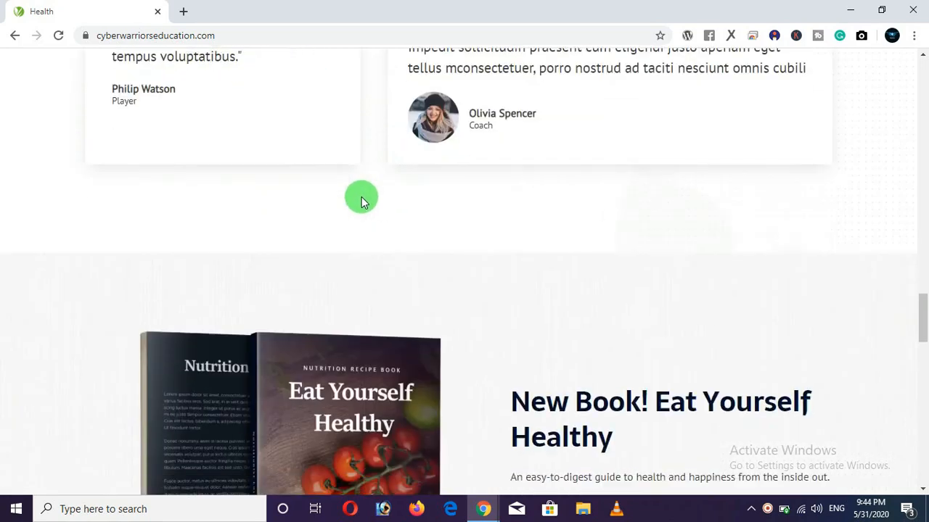
{"action": "scroll", "coordinate": [363, 196], "scroll_direction": "down", "scroll_amount": 3}
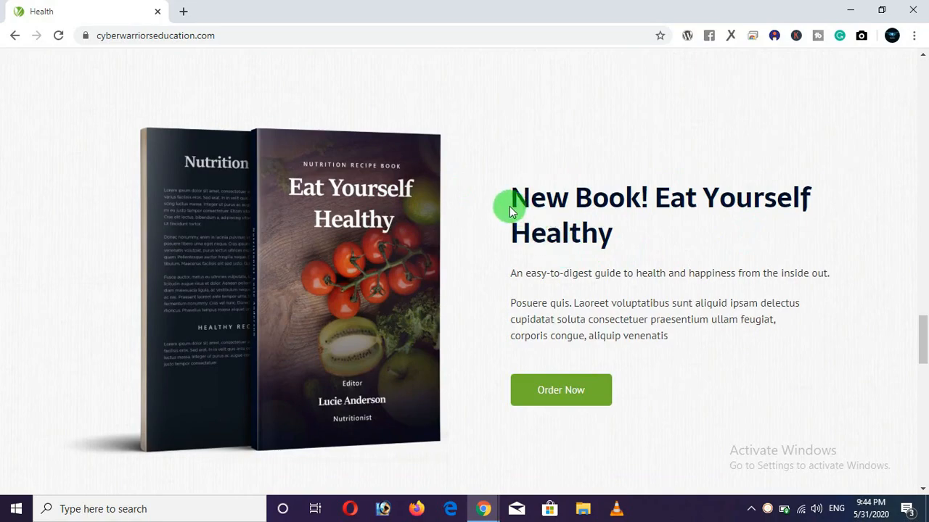
{"action": "scroll", "coordinate": [459, 262], "scroll_direction": "down", "scroll_amount": 6}
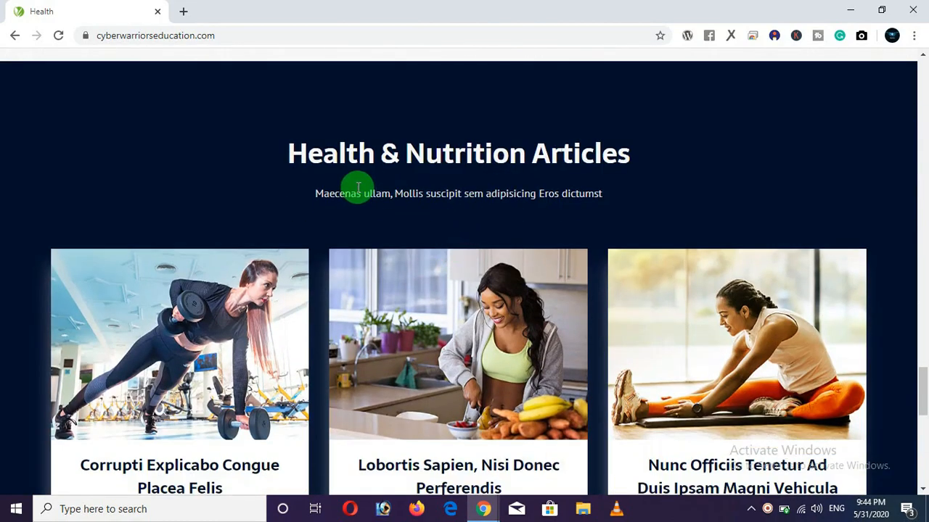
{"action": "scroll", "coordinate": [356, 188], "scroll_direction": "down", "scroll_amount": 2}
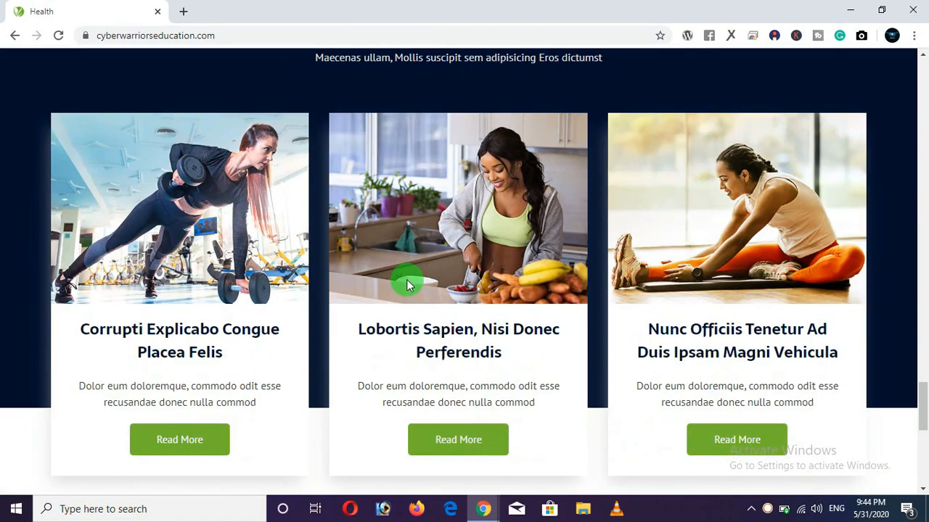
{"action": "scroll", "coordinate": [435, 267], "scroll_direction": "down", "scroll_amount": 3}
{"action": "scroll", "coordinate": [451, 268], "scroll_direction": "down", "scroll_amount": 1}
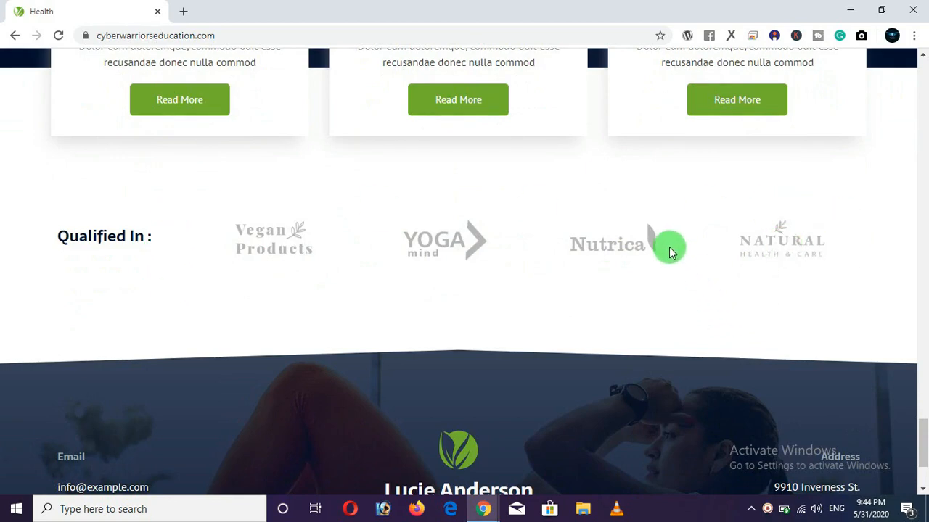
{"action": "scroll", "coordinate": [533, 271], "scroll_direction": "down", "scroll_amount": 2}
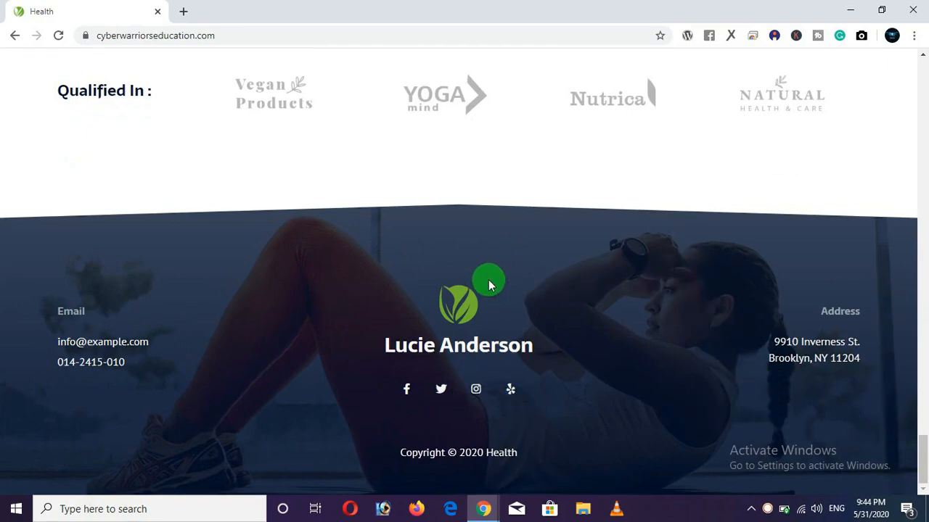
{"action": "scroll", "coordinate": [488, 279], "scroll_direction": "up", "scroll_amount": 15}
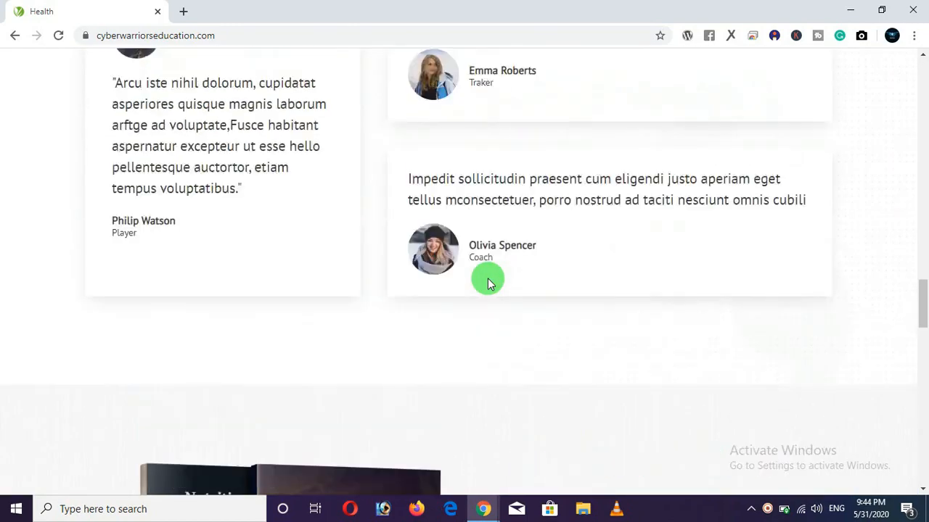
{"action": "scroll", "coordinate": [487, 278], "scroll_direction": "up", "scroll_amount": 15}
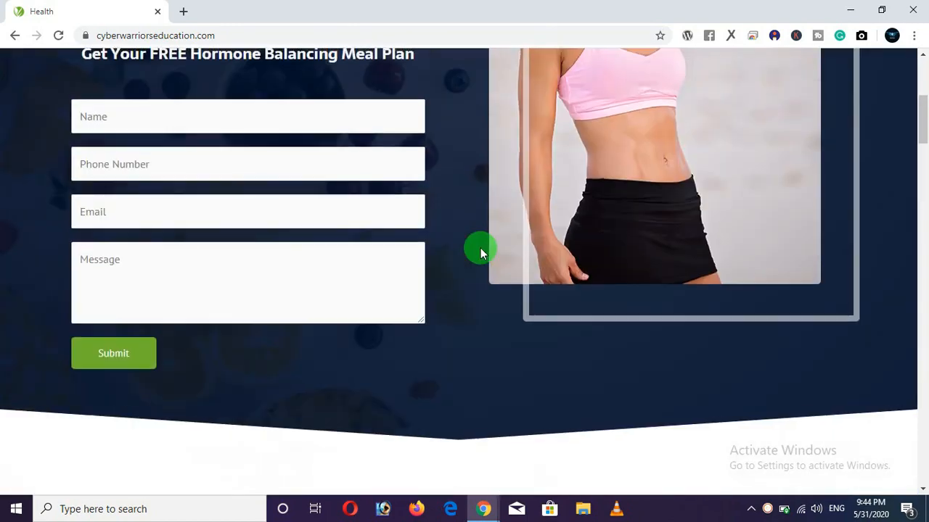
{"action": "scroll", "coordinate": [480, 252], "scroll_direction": "up", "scroll_amount": 5}
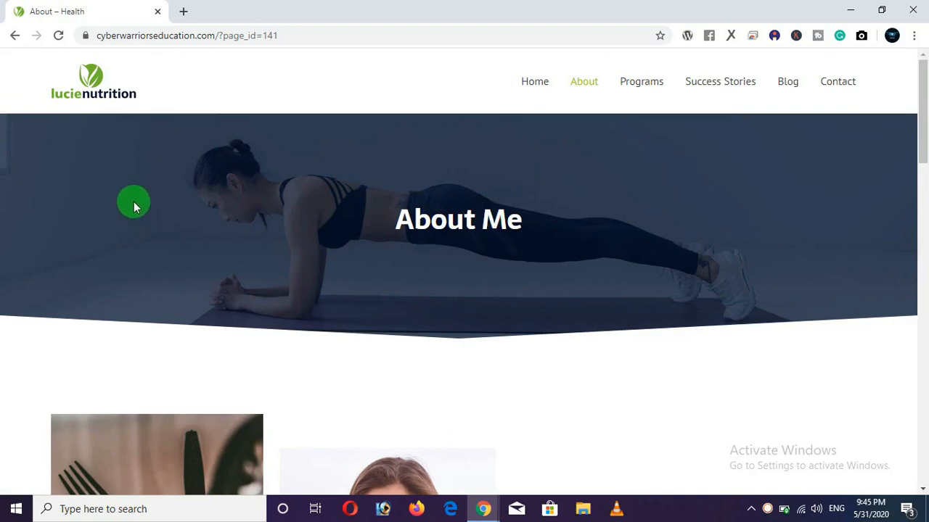
Step: Scroll the About Me page and highlight its stats: 72+ Programs & Trainings, 10+ to 1000+, 20+ Work Session
{"action": "scroll", "coordinate": [525, 261], "scroll_direction": "down", "scroll_amount": 5}
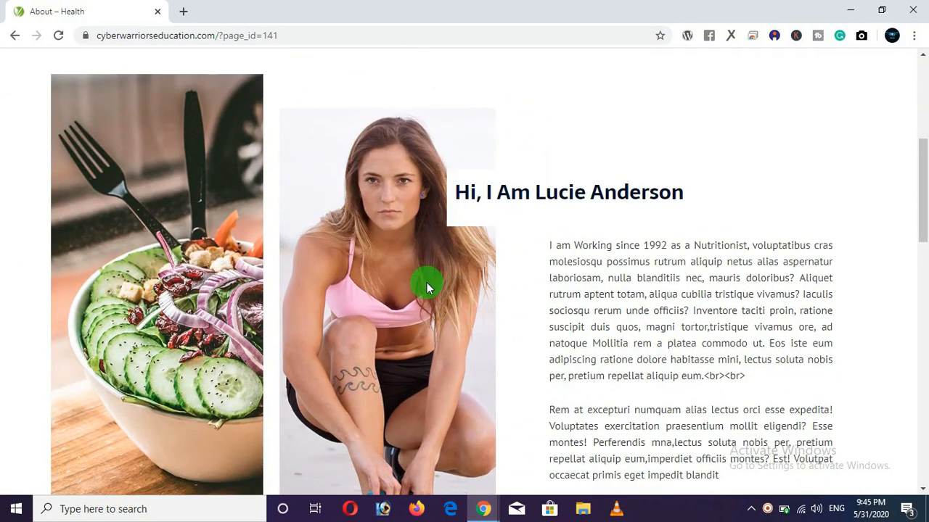
{"action": "scroll", "coordinate": [508, 254], "scroll_direction": "down", "scroll_amount": 1}
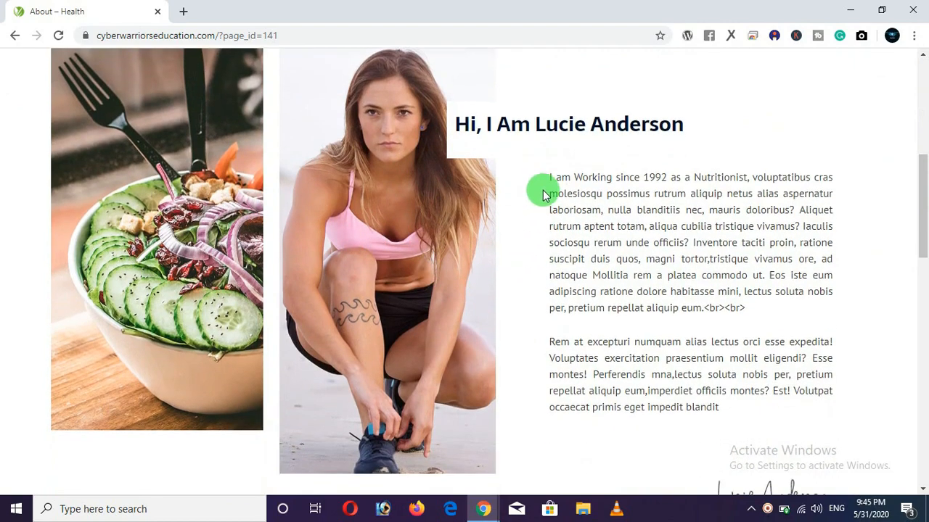
{"action": "scroll", "coordinate": [697, 330], "scroll_direction": "down", "scroll_amount": 5}
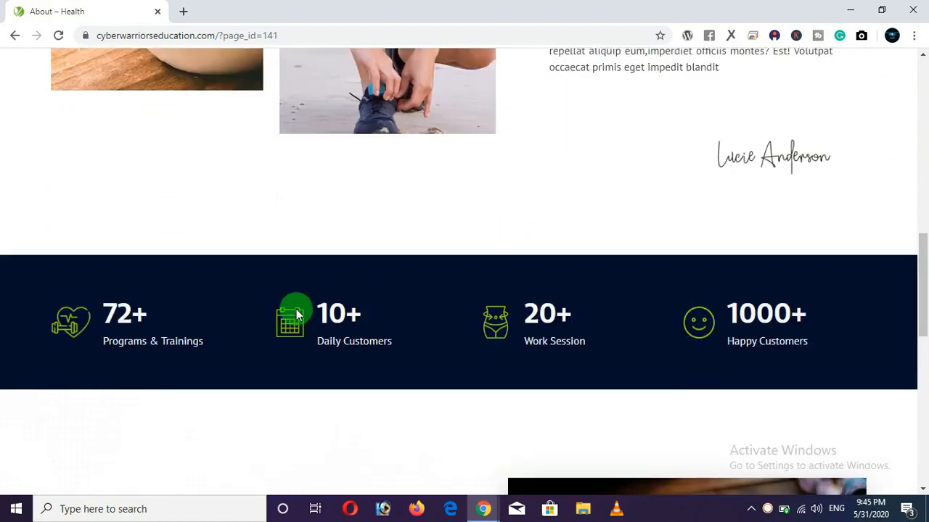
{"action": "left_click_drag", "start_coordinate": [211, 346], "coordinate": [108, 307]}
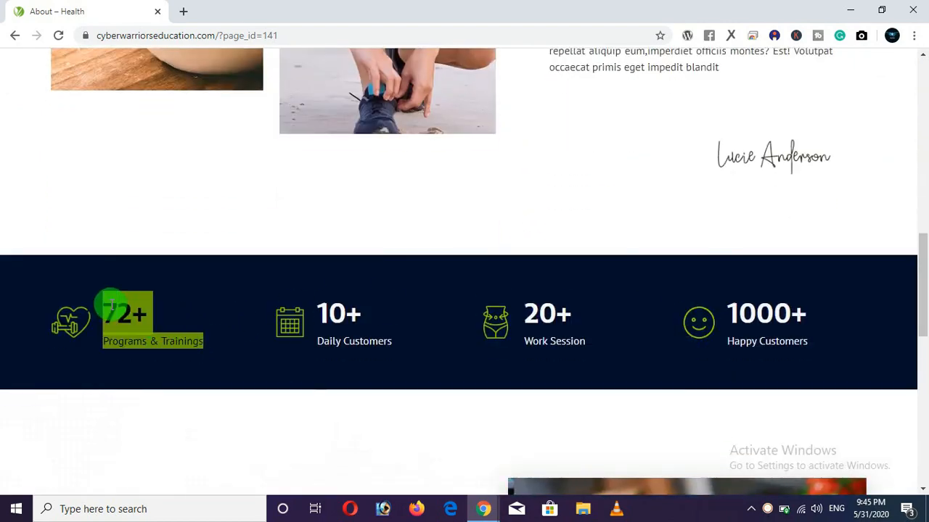
{"action": "left_click", "coordinate": [334, 375]}
{"action": "left_click_drag", "start_coordinate": [368, 353], "coordinate": [316, 327]}
{"action": "left_click", "coordinate": [508, 405]}
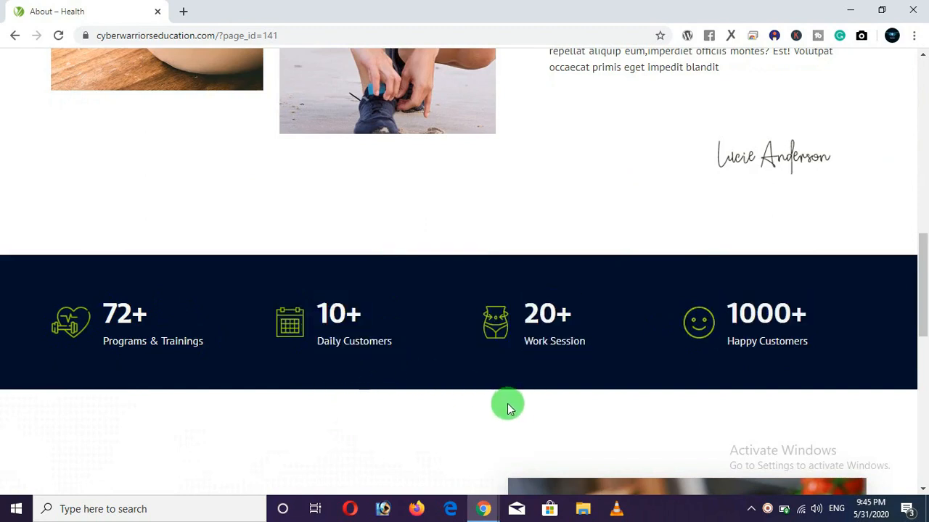
{"action": "left_click_drag", "start_coordinate": [577, 341], "coordinate": [533, 311]}
{"action": "left_click", "coordinate": [472, 388]}
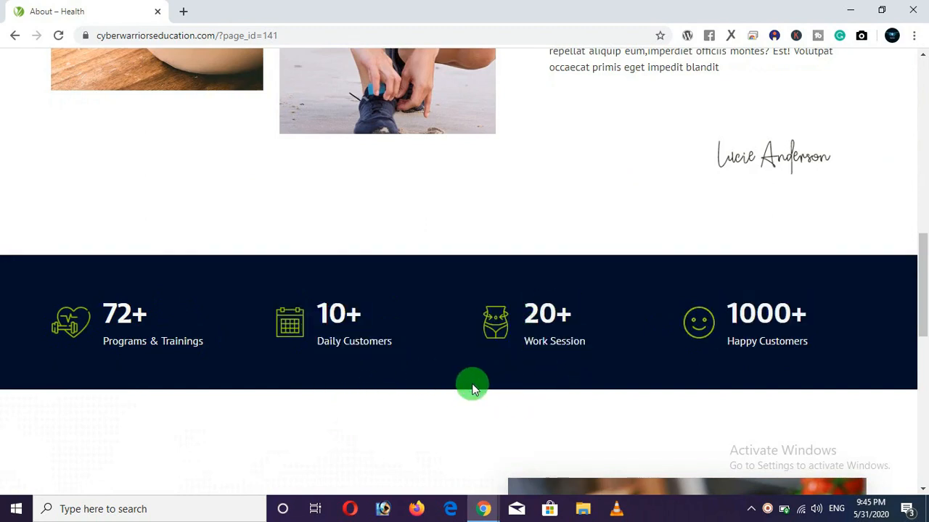
{"action": "scroll", "coordinate": [527, 341], "scroll_direction": "down", "scroll_amount": 5}
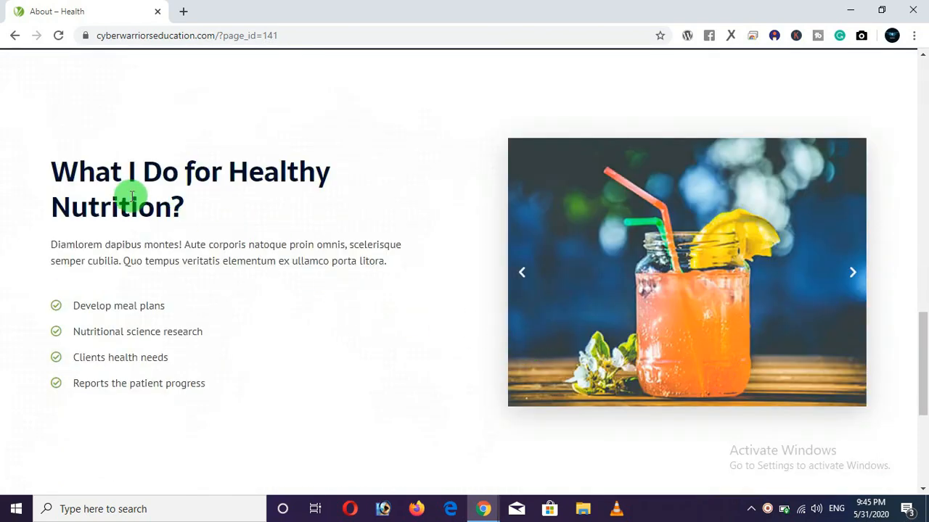
{"action": "scroll", "coordinate": [739, 266], "scroll_direction": "down", "scroll_amount": 4}
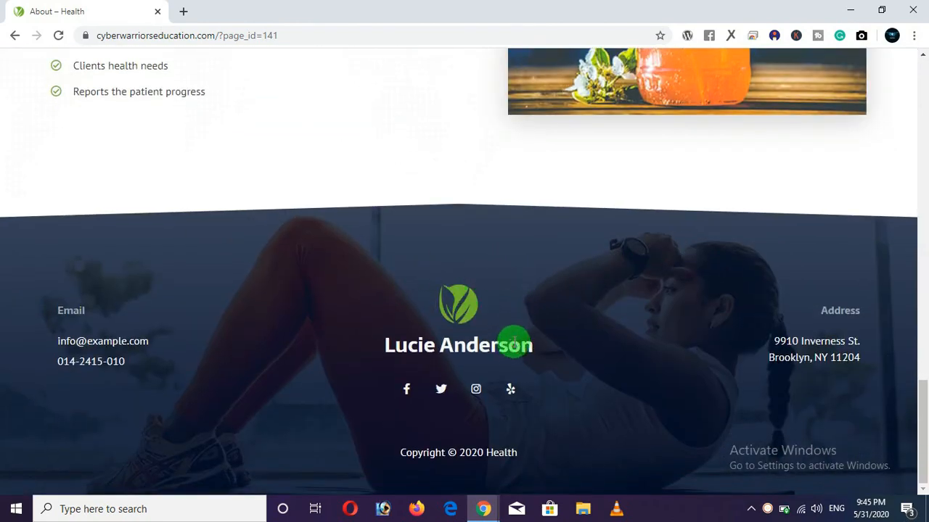
{"action": "scroll", "coordinate": [486, 327], "scroll_direction": "up", "scroll_amount": 15}
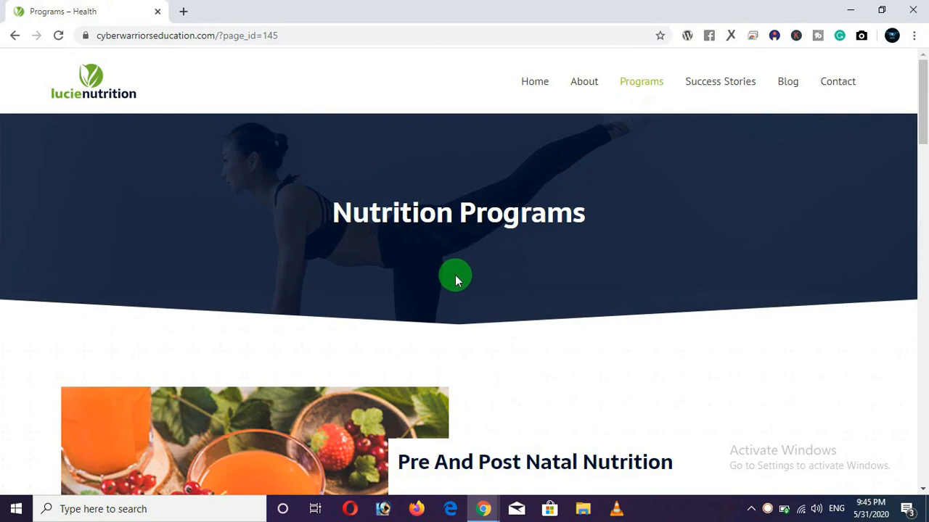
Step: Scroll the Nutrition Programs page to the footer and back, then open Success Stories
{"action": "scroll", "coordinate": [455, 276], "scroll_direction": "down", "scroll_amount": 1}
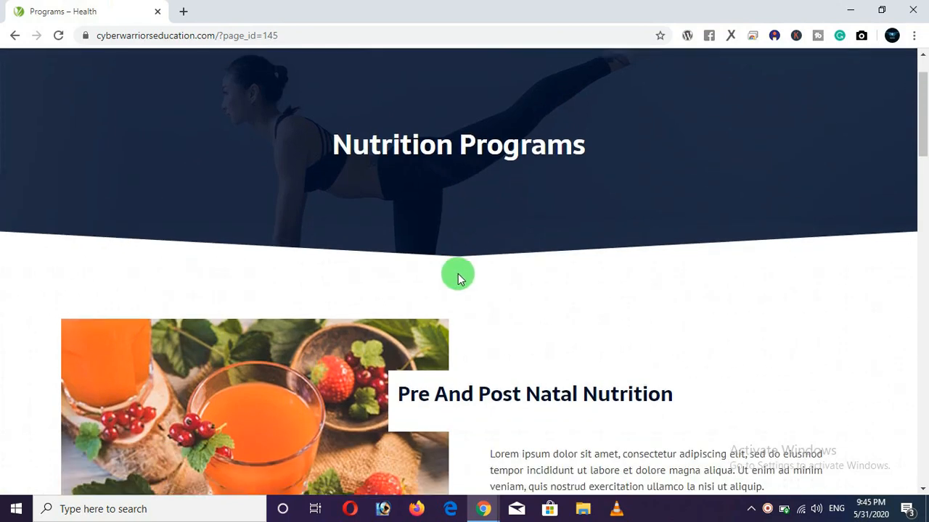
{"action": "scroll", "coordinate": [434, 198], "scroll_direction": "up", "scroll_amount": 1}
{"action": "scroll", "coordinate": [439, 217], "scroll_direction": "down", "scroll_amount": 2}
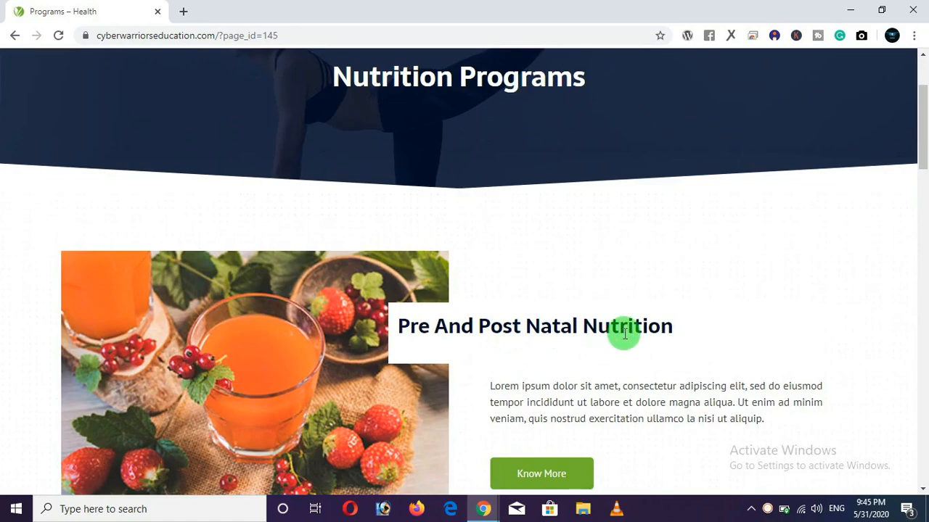
{"action": "scroll", "coordinate": [524, 240], "scroll_direction": "down", "scroll_amount": 2}
{"action": "scroll", "coordinate": [492, 285], "scroll_direction": "down", "scroll_amount": 4}
{"action": "scroll", "coordinate": [492, 285], "scroll_direction": "down", "scroll_amount": 13}
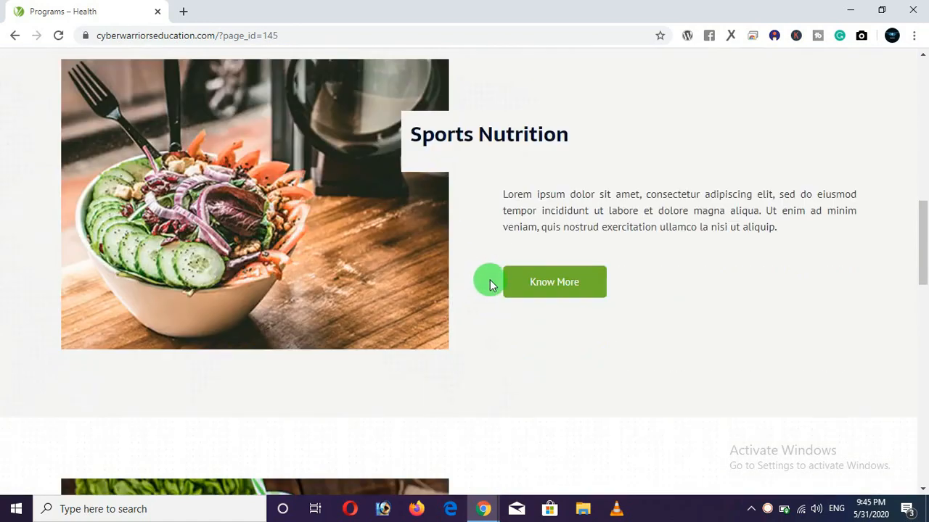
{"action": "scroll", "coordinate": [477, 286], "scroll_direction": "down", "scroll_amount": 4}
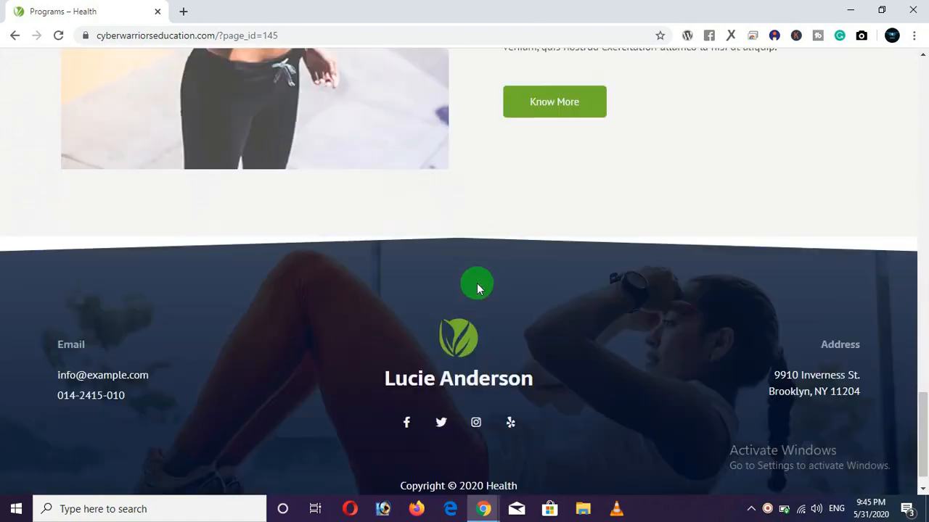
{"action": "scroll", "coordinate": [476, 283], "scroll_direction": "up", "scroll_amount": 13}
{"action": "scroll", "coordinate": [477, 283], "scroll_direction": "up", "scroll_amount": 10}
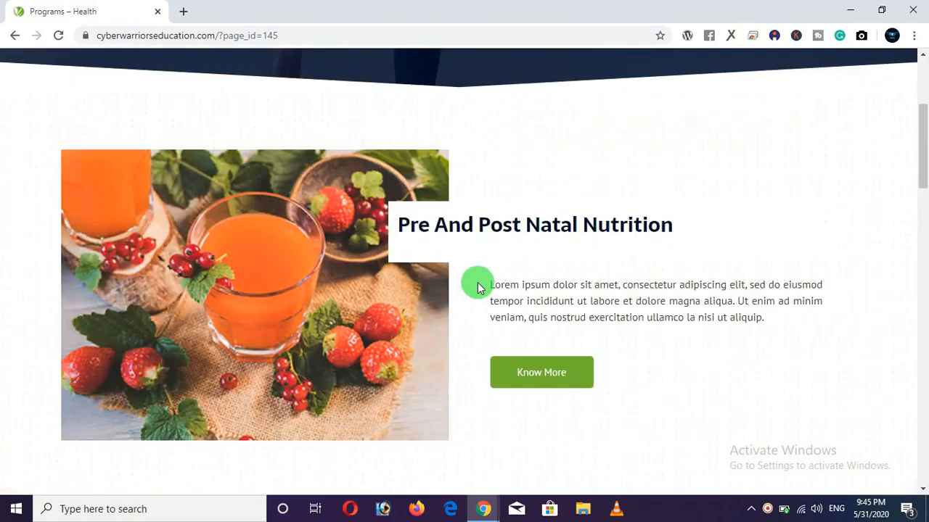
{"action": "left_click", "coordinate": [705, 87]}
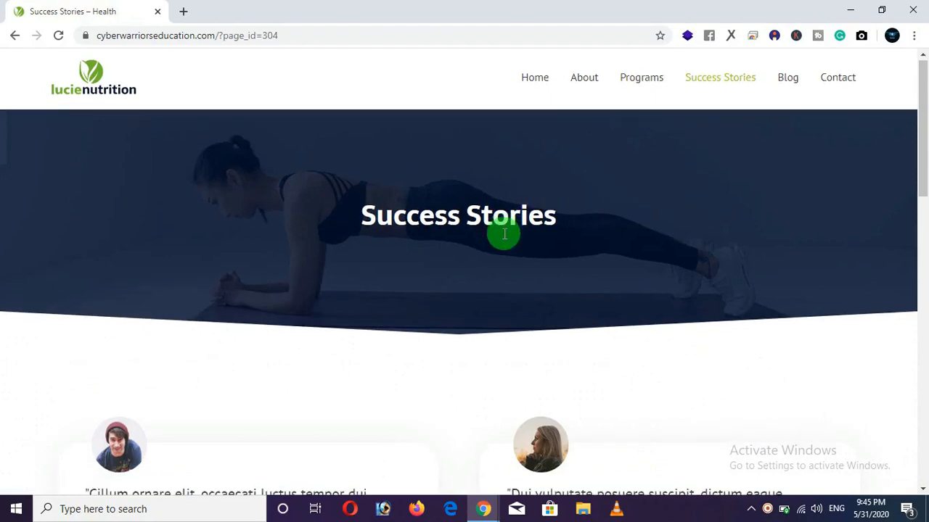
Step: Scroll the Success Stories testimonials to the footer and back, then go to the Blog page
{"action": "scroll", "coordinate": [501, 232], "scroll_direction": "down", "scroll_amount": 4}
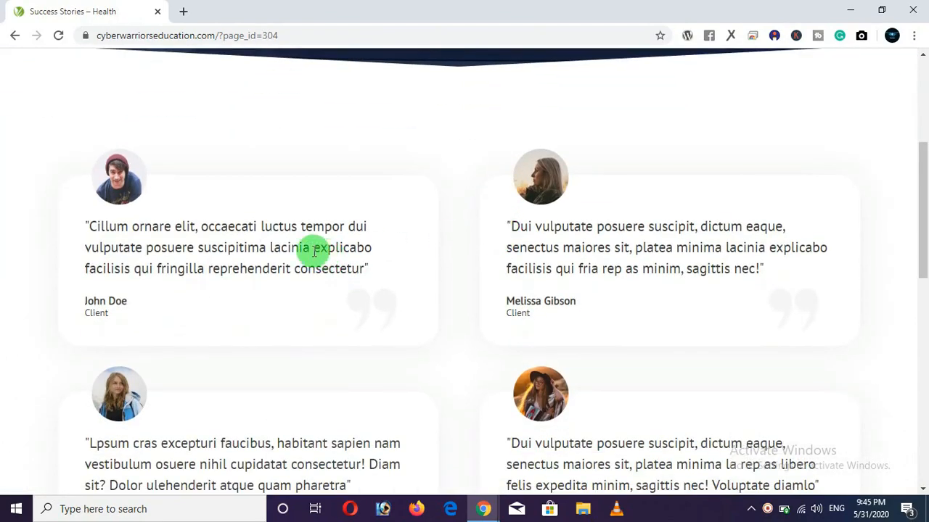
{"action": "scroll", "coordinate": [620, 247], "scroll_direction": "down", "scroll_amount": 2}
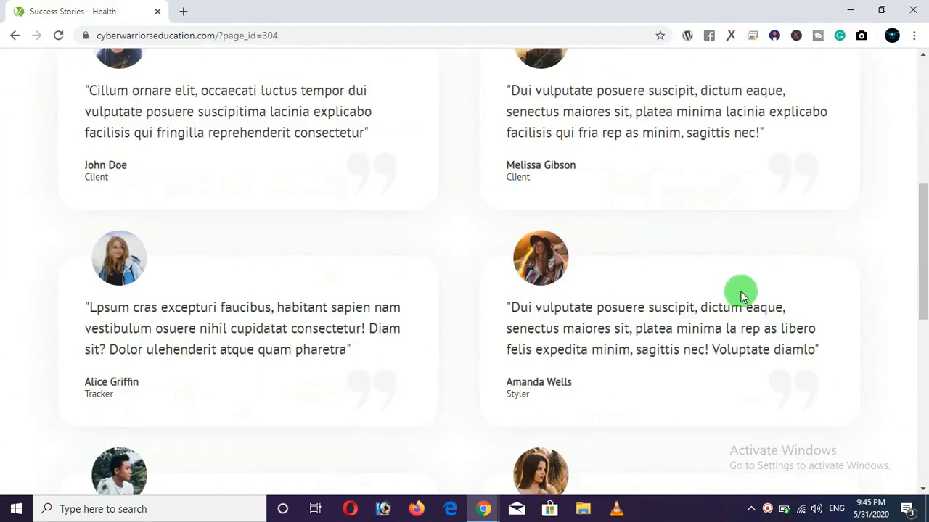
{"action": "scroll", "coordinate": [574, 307], "scroll_direction": "down", "scroll_amount": 3}
{"action": "scroll", "coordinate": [846, 288], "scroll_direction": "down", "scroll_amount": 4}
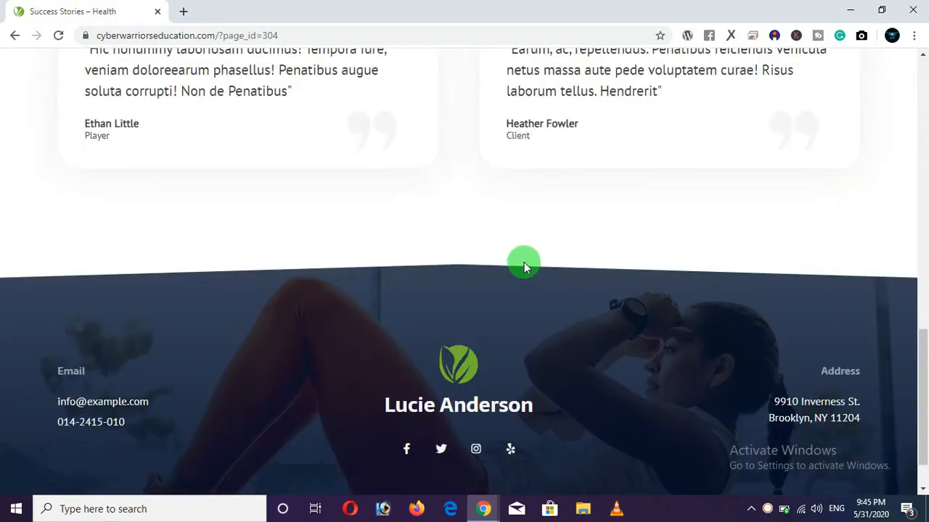
{"action": "scroll", "coordinate": [524, 262], "scroll_direction": "up", "scroll_amount": 4}
{"action": "scroll", "coordinate": [460, 246], "scroll_direction": "up", "scroll_amount": 5}
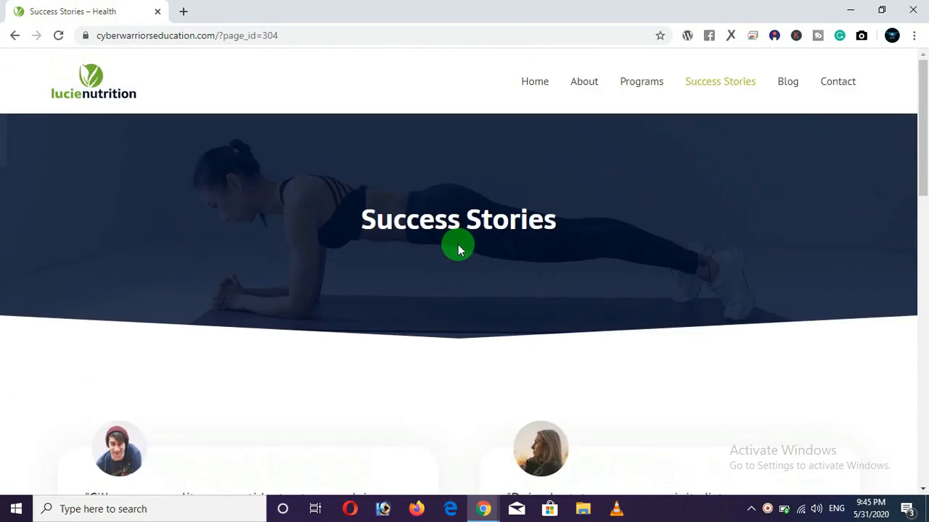
{"action": "left_click", "coordinate": [788, 90]}
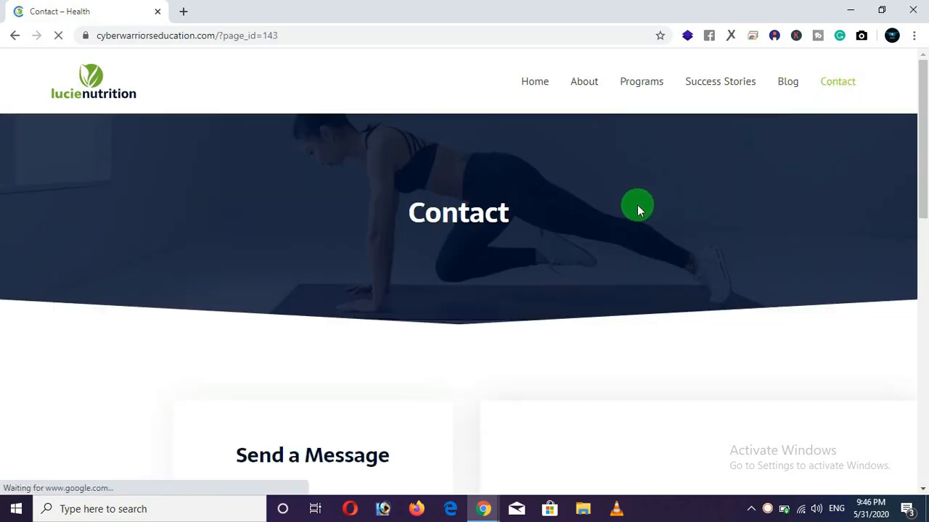
Step: Scroll to the Contact page's message form and switch the map to Satellite, then back to road view
{"action": "scroll", "coordinate": [481, 288], "scroll_direction": "down", "scroll_amount": 5}
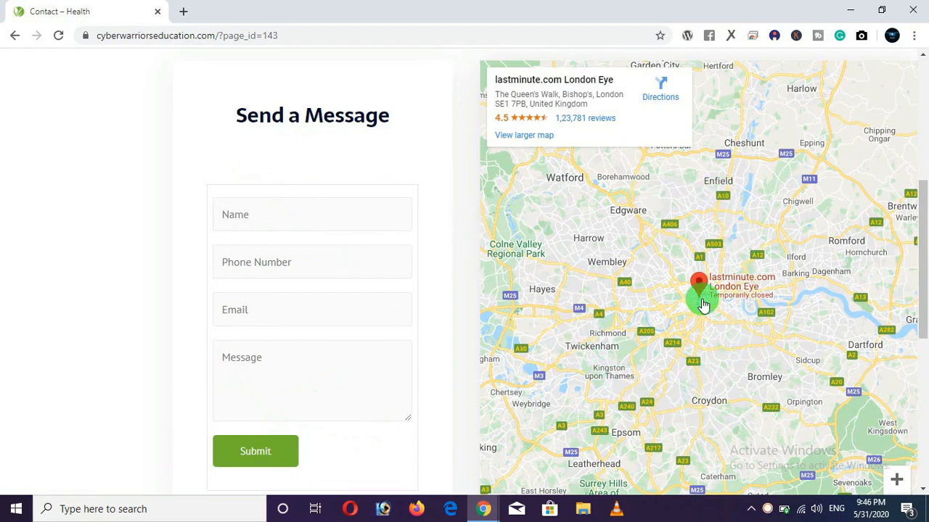
{"action": "scroll", "coordinate": [700, 296], "scroll_direction": "down", "scroll_amount": 3}
{"action": "scroll", "coordinate": [617, 319], "scroll_direction": "up", "scroll_amount": 2}
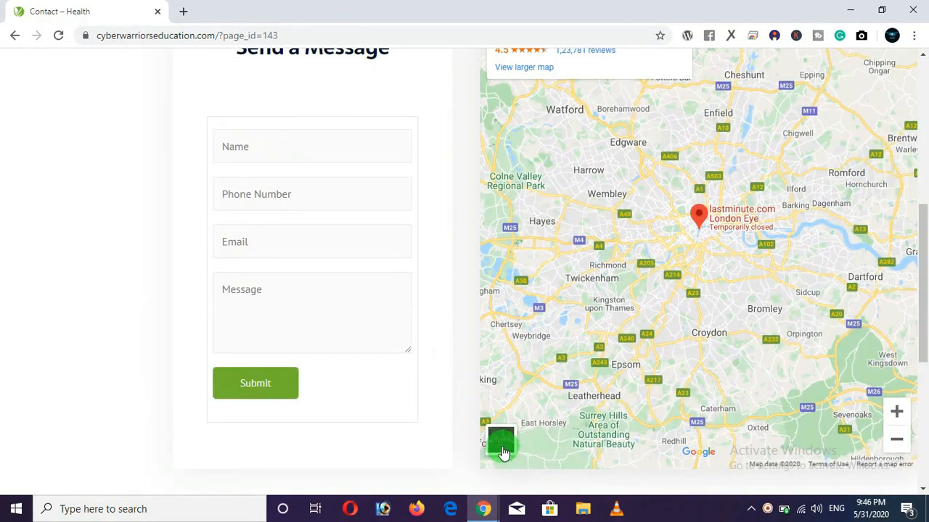
{"action": "left_click", "coordinate": [503, 450]}
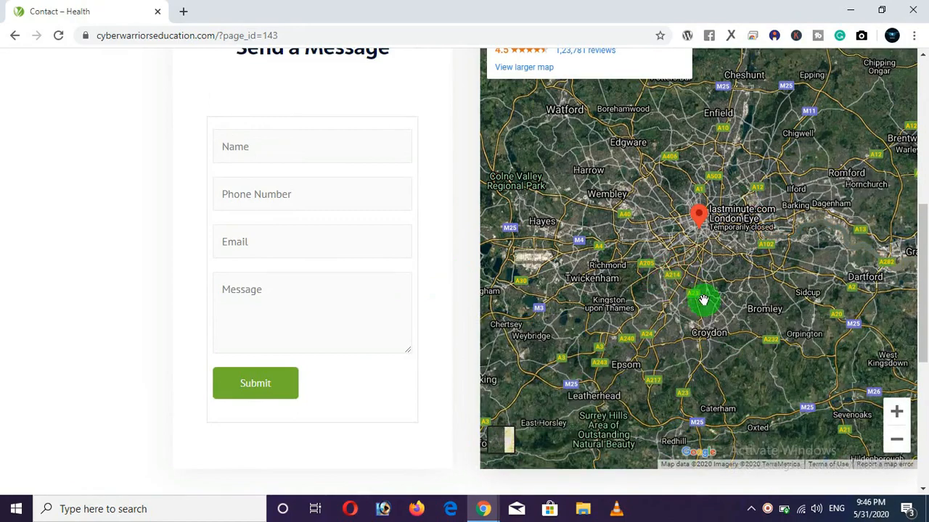
{"action": "left_click", "coordinate": [501, 439]}
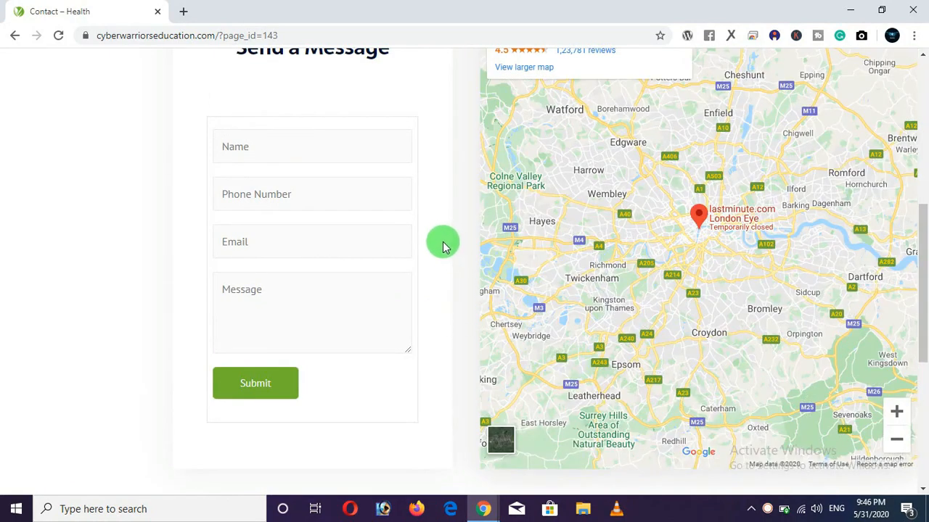
Step: Return to the home page through the lucienutrition logo
{"action": "scroll", "coordinate": [443, 242], "scroll_direction": "down", "scroll_amount": 4}
{"action": "scroll", "coordinate": [446, 254], "scroll_direction": "up", "scroll_amount": 2}
{"action": "scroll", "coordinate": [449, 262], "scroll_direction": "up", "scroll_amount": 8}
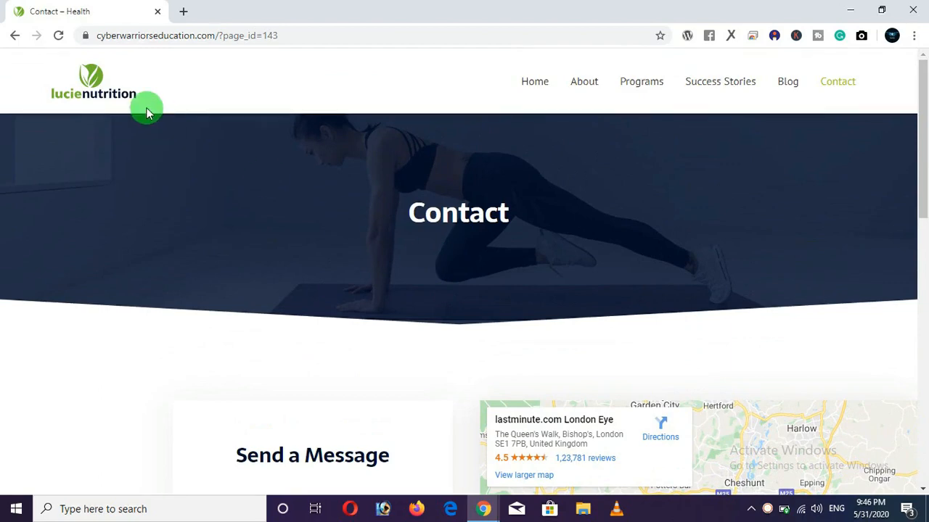
{"action": "left_click", "coordinate": [82, 79]}
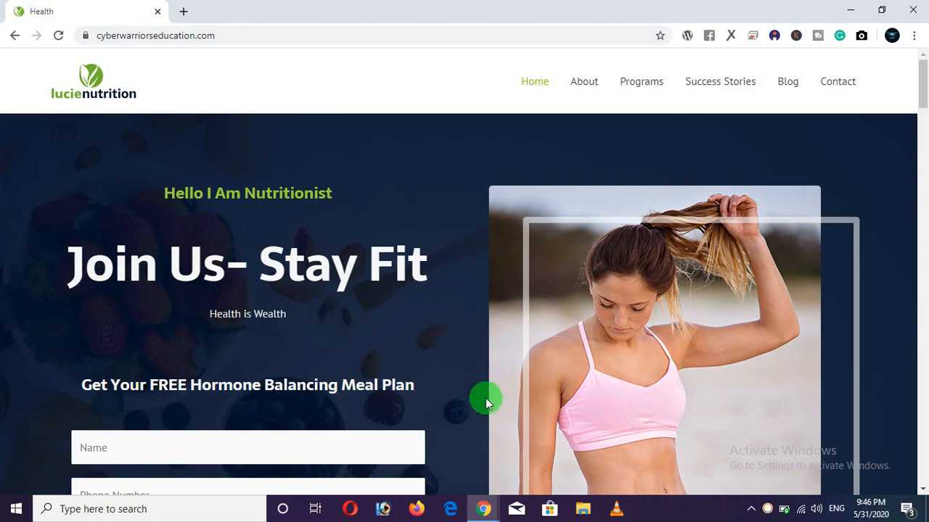
Step: Subscribe to Cyber Warriors and set the channel bell to All notifications
{"action": "mouse_move", "coordinate": [483, 501]}
{"action": "left_click", "coordinate": [537, 450]}
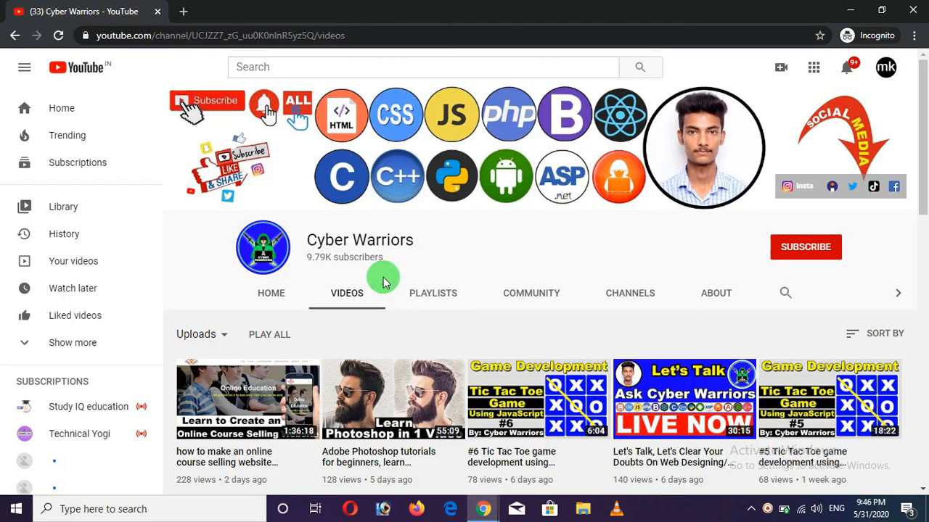
{"action": "left_click", "coordinate": [793, 248]}
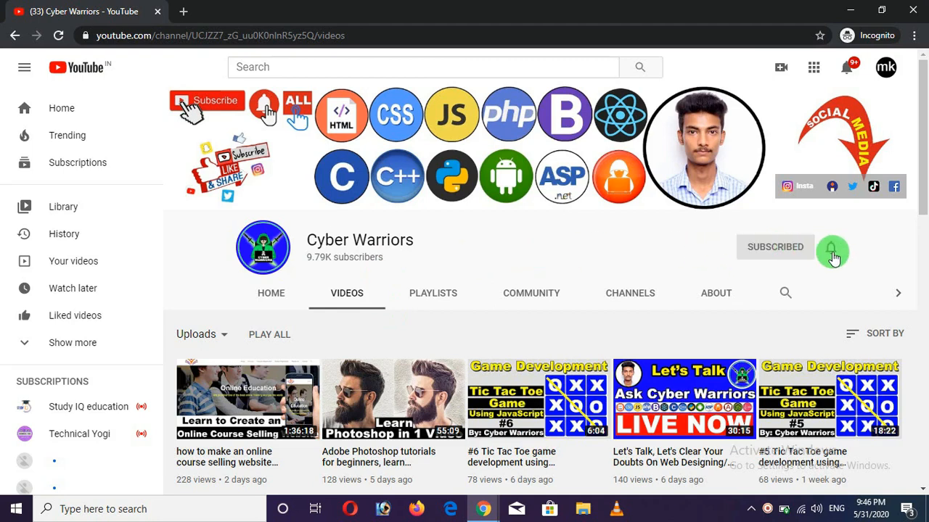
{"action": "left_click", "coordinate": [831, 250]}
{"action": "left_click", "coordinate": [798, 276]}
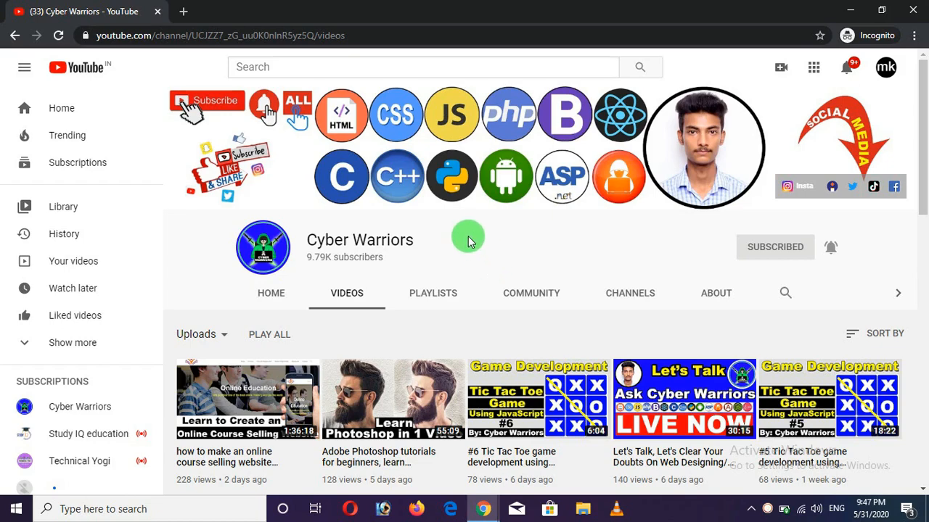
{"action": "scroll", "coordinate": [474, 269], "scroll_direction": "down", "scroll_amount": 2}
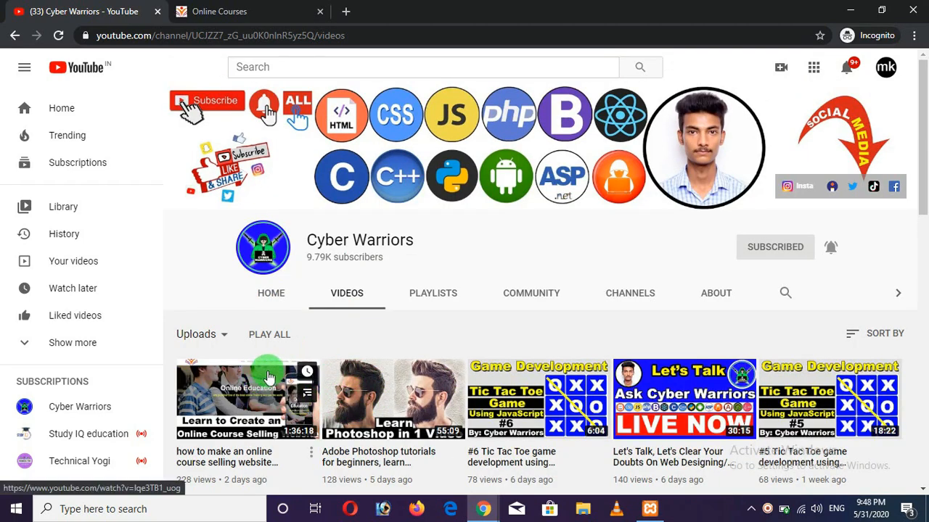
Step: Switch to the Online Courses tab and scroll through its homepage
{"action": "left_click", "coordinate": [245, 12]}
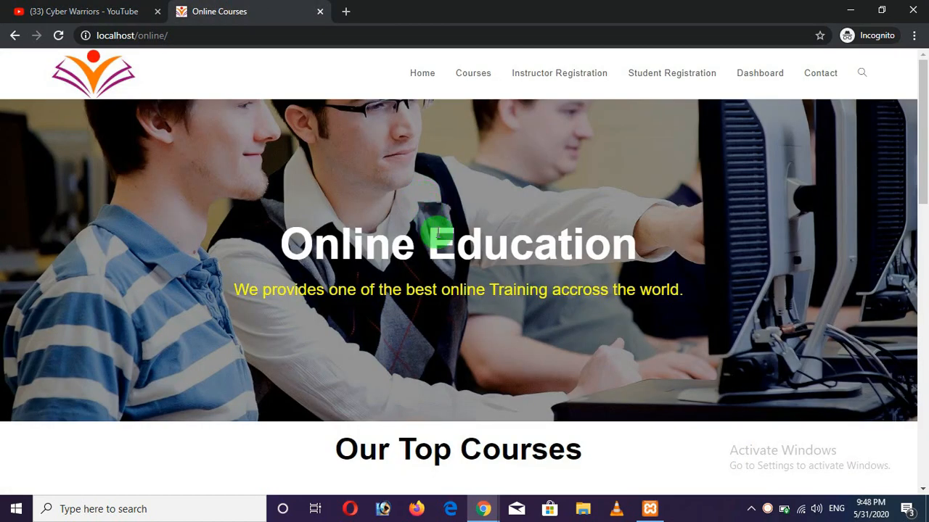
{"action": "scroll", "coordinate": [442, 251], "scroll_direction": "down", "scroll_amount": 4}
{"action": "scroll", "coordinate": [444, 254], "scroll_direction": "down", "scroll_amount": 8}
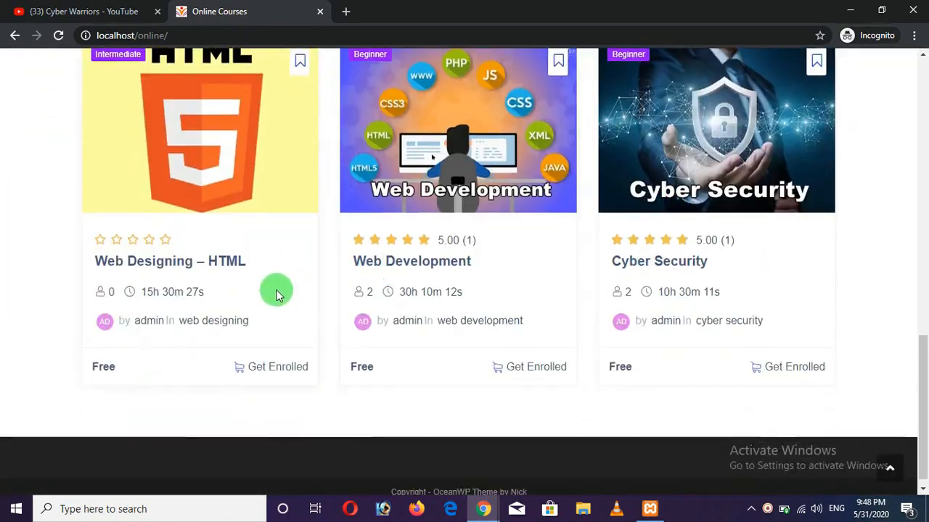
{"action": "scroll", "coordinate": [416, 341], "scroll_direction": "up", "scroll_amount": 12}
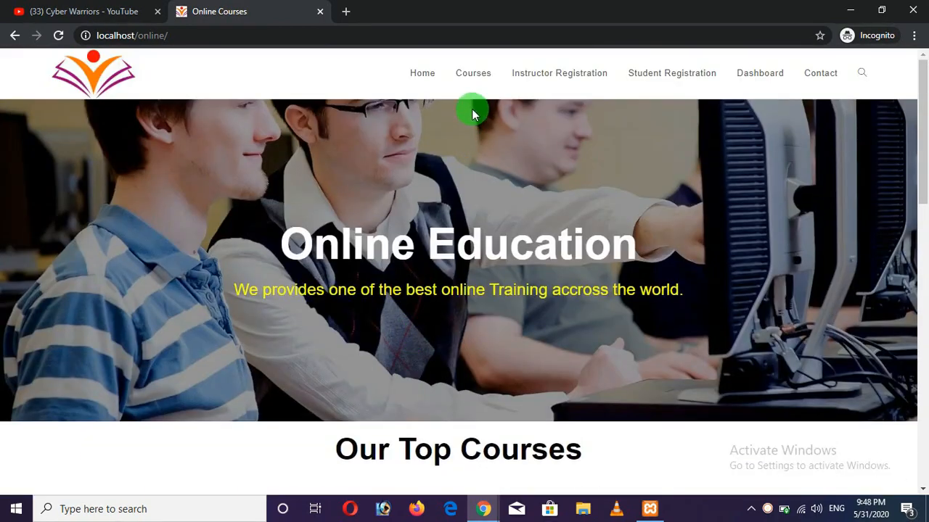
Step: View the three-course Courses page and Instructor Registration page, then close the Online Courses tab
{"action": "left_click", "coordinate": [473, 73]}
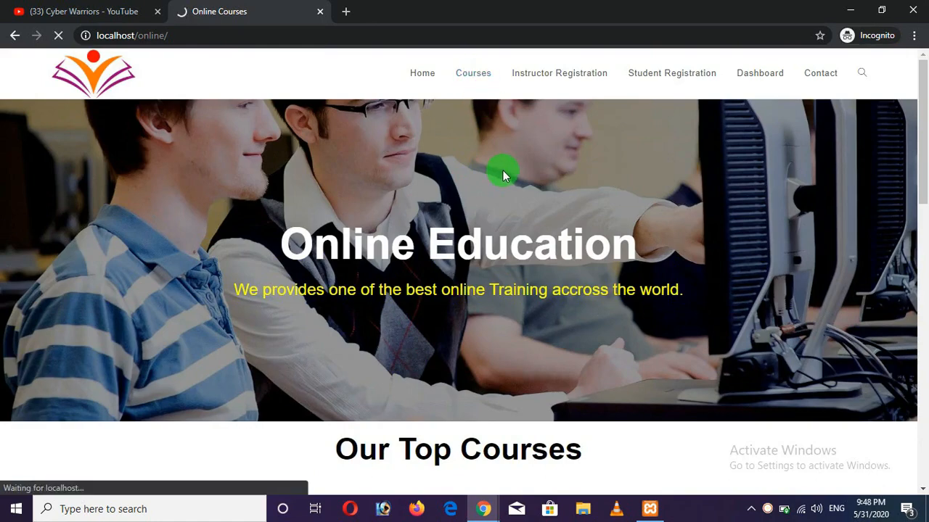
{"action": "left_click", "coordinate": [520, 75]}
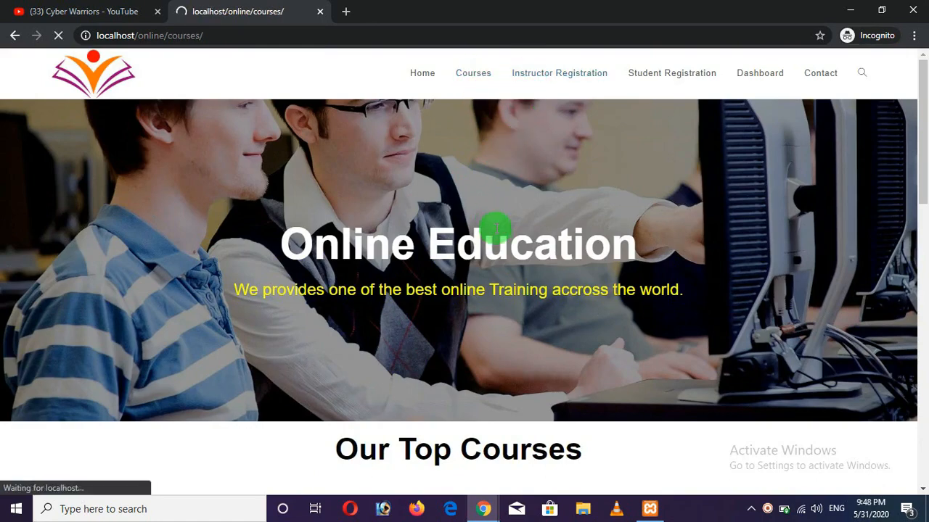
{"action": "scroll", "coordinate": [487, 276], "scroll_direction": "down", "scroll_amount": 2}
{"action": "scroll", "coordinate": [487, 275], "scroll_direction": "up", "scroll_amount": 2}
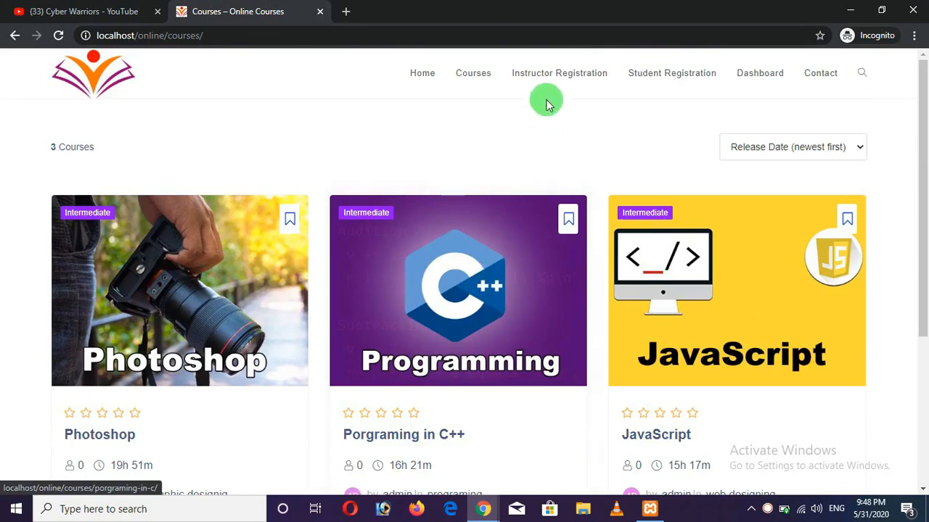
{"action": "left_click", "coordinate": [564, 73]}
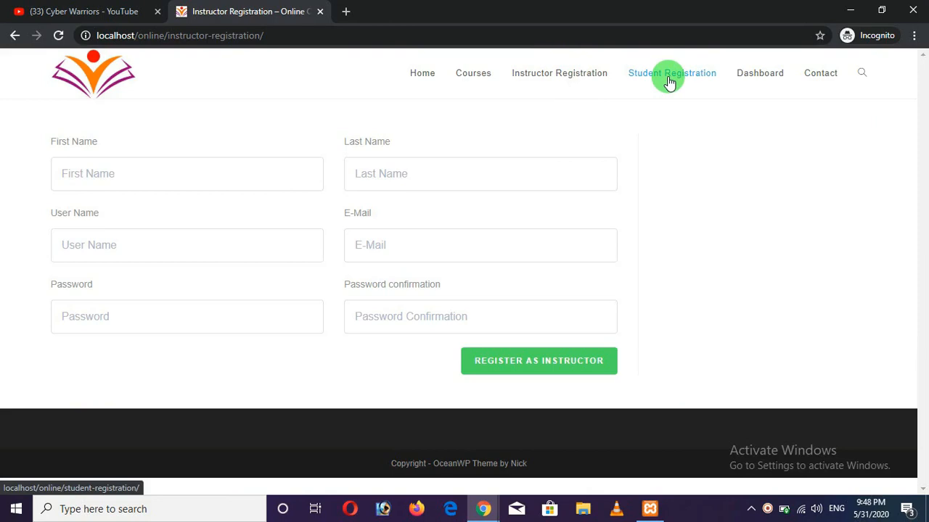
{"action": "left_click", "coordinate": [320, 11]}
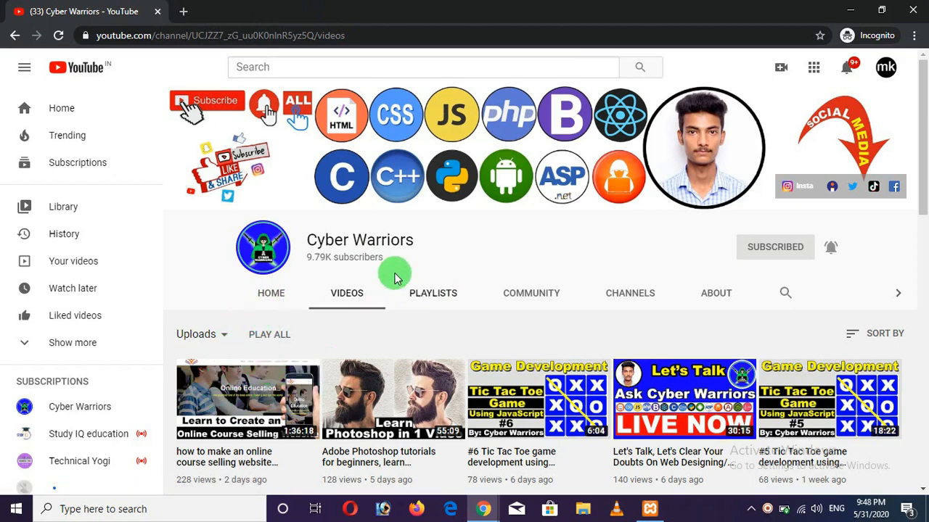
Step: Bring the Health nutrition window forward and view its secure-connection certificate details
{"action": "left_click", "coordinate": [483, 508]}
{"action": "left_click", "coordinate": [459, 447]}
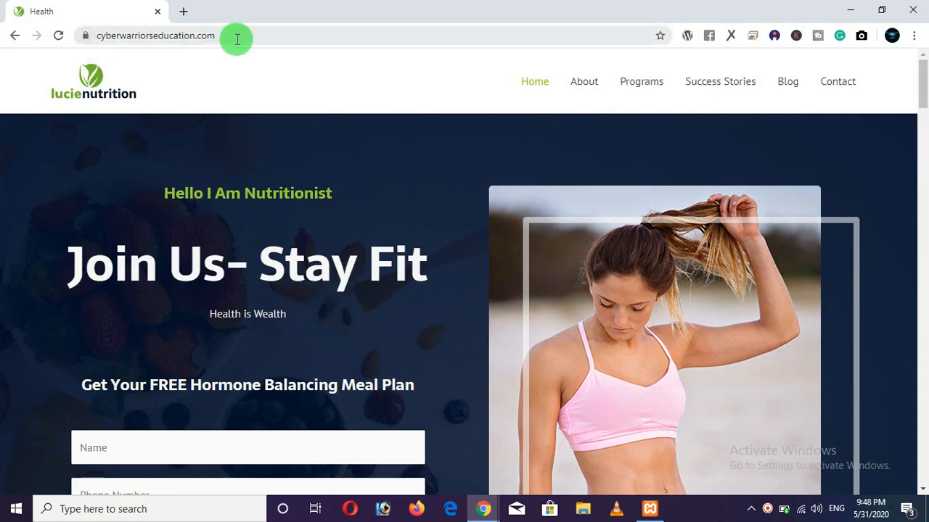
{"action": "left_click", "coordinate": [84, 36]}
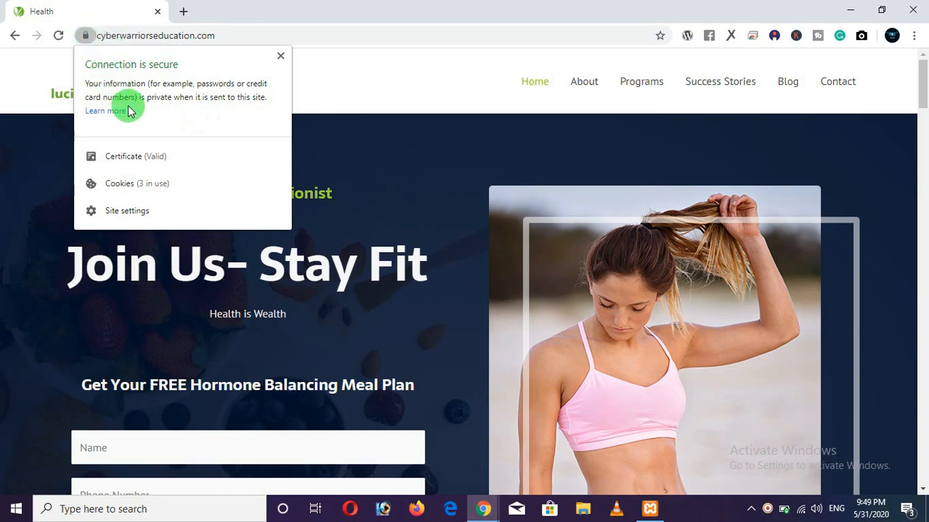
{"action": "left_click", "coordinate": [496, 236]}
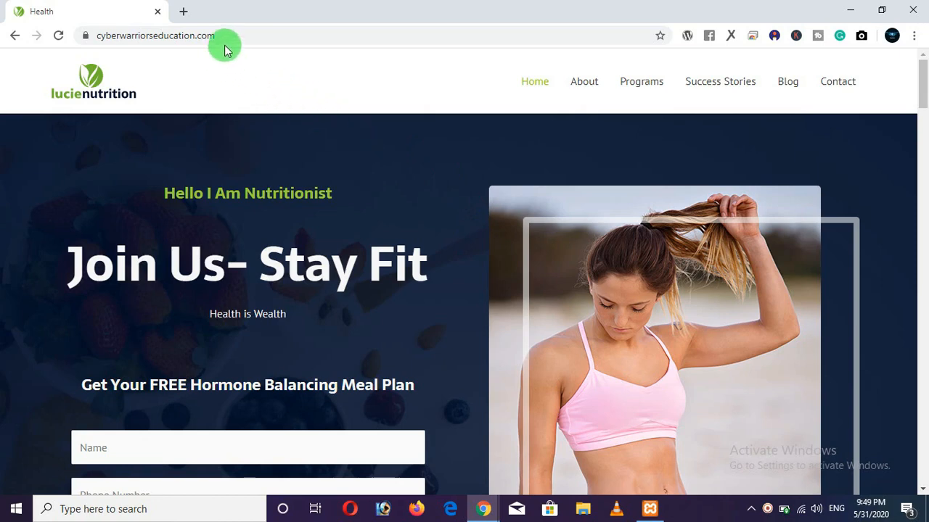
Step: Select the site's web address, then reload the nutrition site
{"action": "left_click", "coordinate": [185, 35]}
{"action": "left_click", "coordinate": [439, 151]}
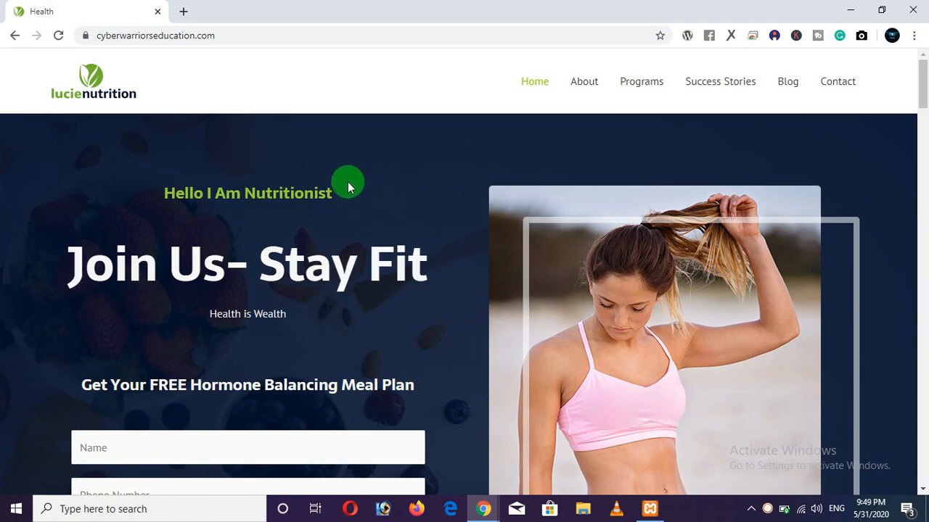
{"action": "left_click", "coordinate": [61, 39]}
Step: Switch to the Cyber Warriors YouTube window, then back to the nutrition site window
{"action": "mouse_move", "coordinate": [483, 509]}
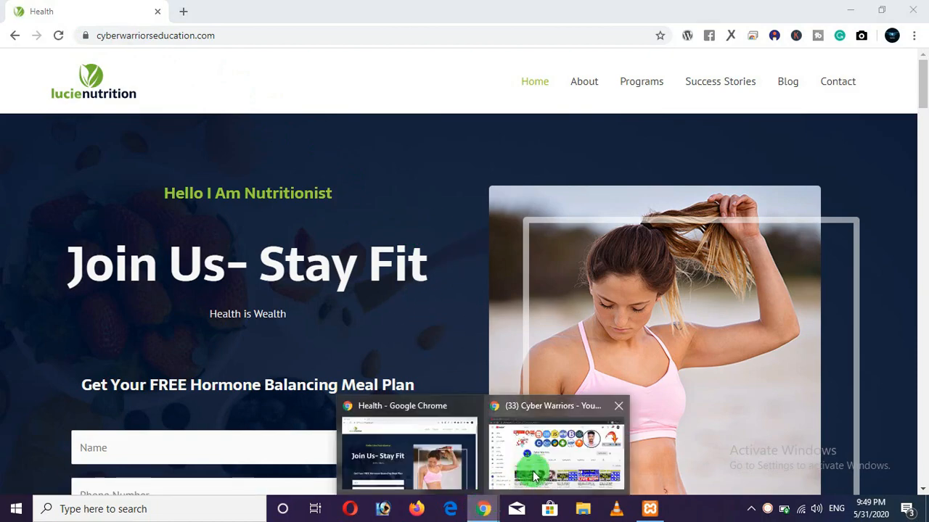
{"action": "left_click", "coordinate": [544, 457]}
{"action": "scroll", "coordinate": [392, 333], "scroll_direction": "down", "scroll_amount": 1}
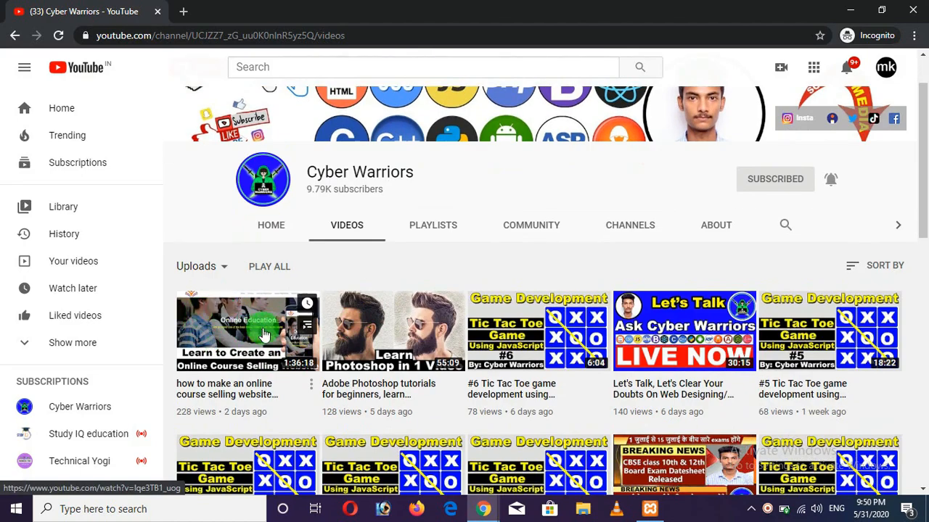
{"action": "mouse_move", "coordinate": [482, 509]}
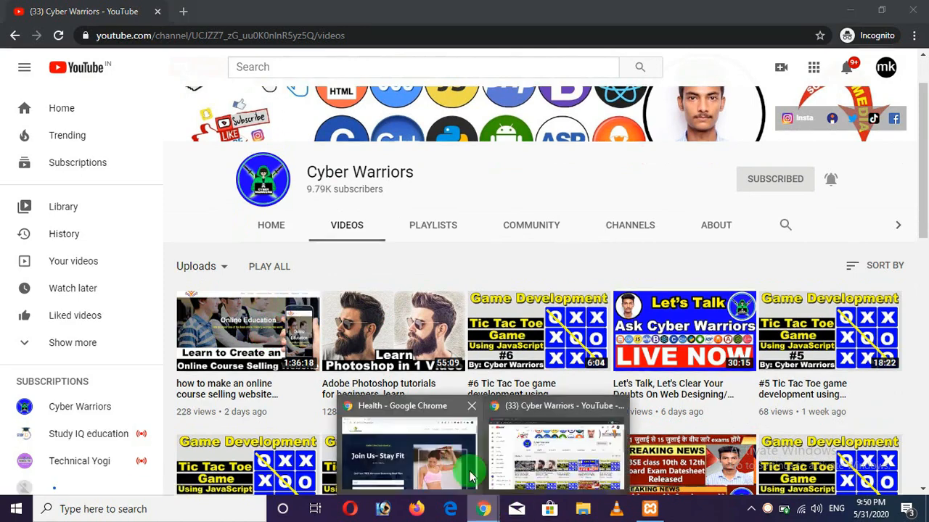
{"action": "left_click", "coordinate": [451, 455]}
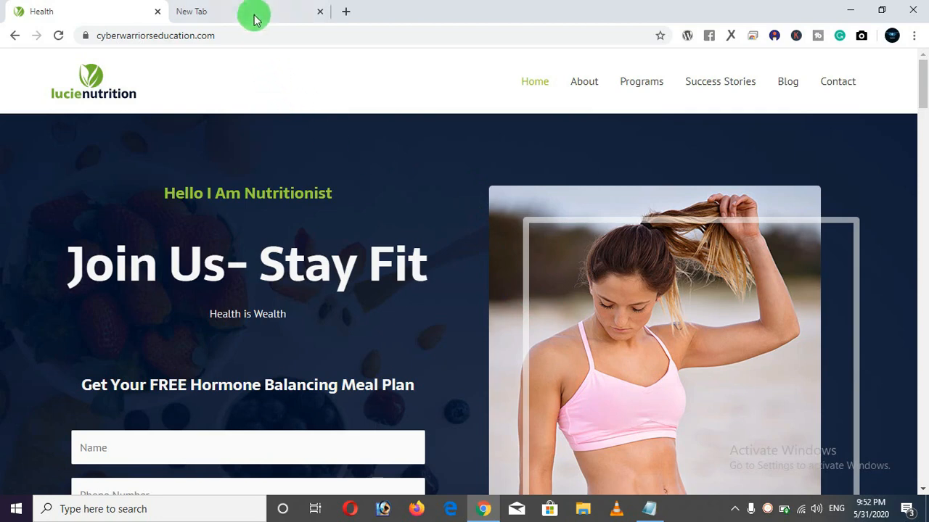
Step: Open a new empty tab and recheck the nutrition site's secure connection details
{"action": "left_click", "coordinate": [254, 16]}
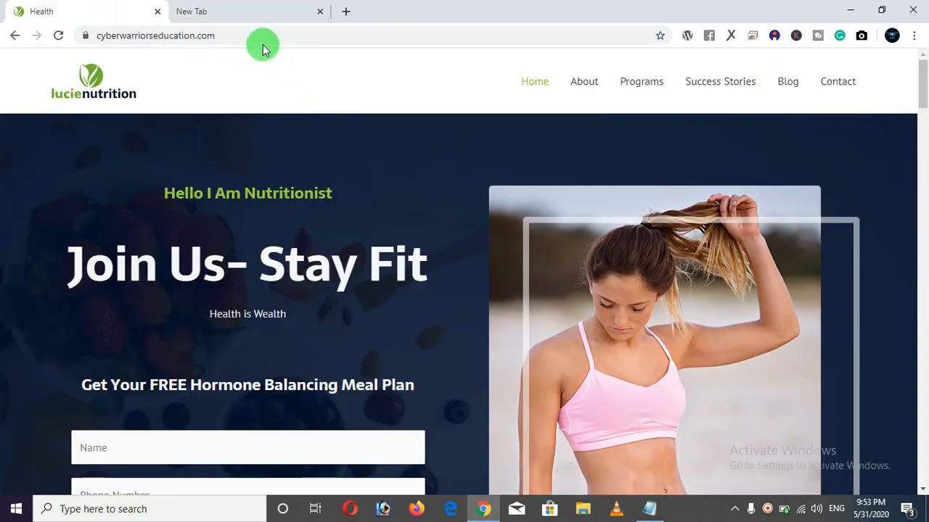
{"action": "left_click_drag", "start_coordinate": [214, 35], "coordinate": [89, 35]}
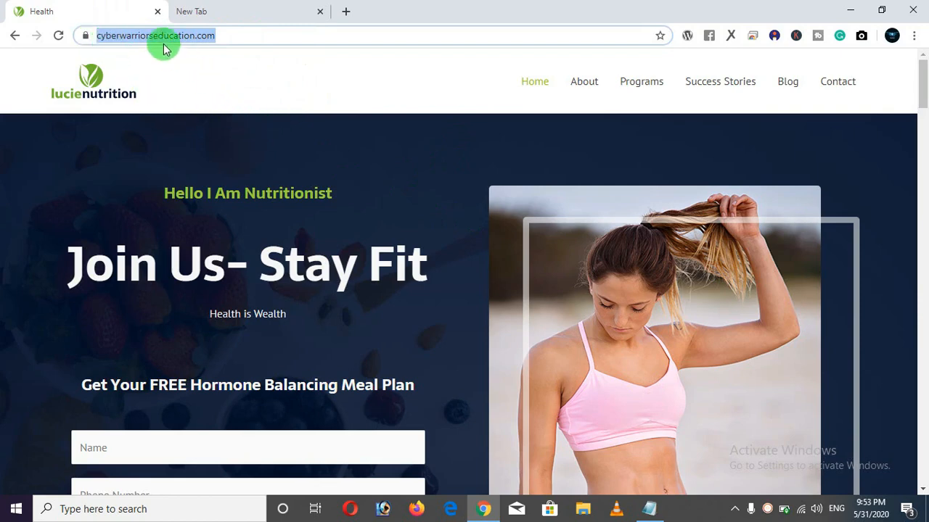
{"action": "left_click", "coordinate": [462, 270]}
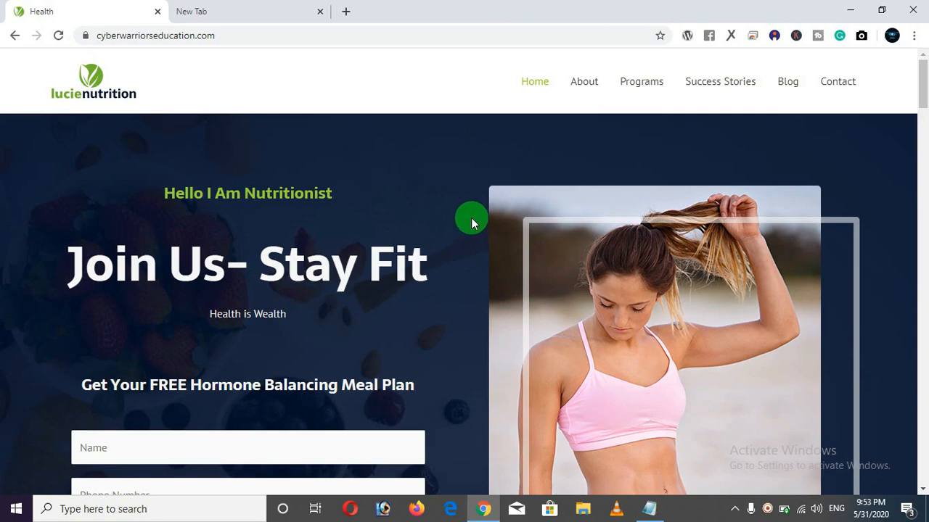
{"action": "left_click", "coordinate": [84, 36]}
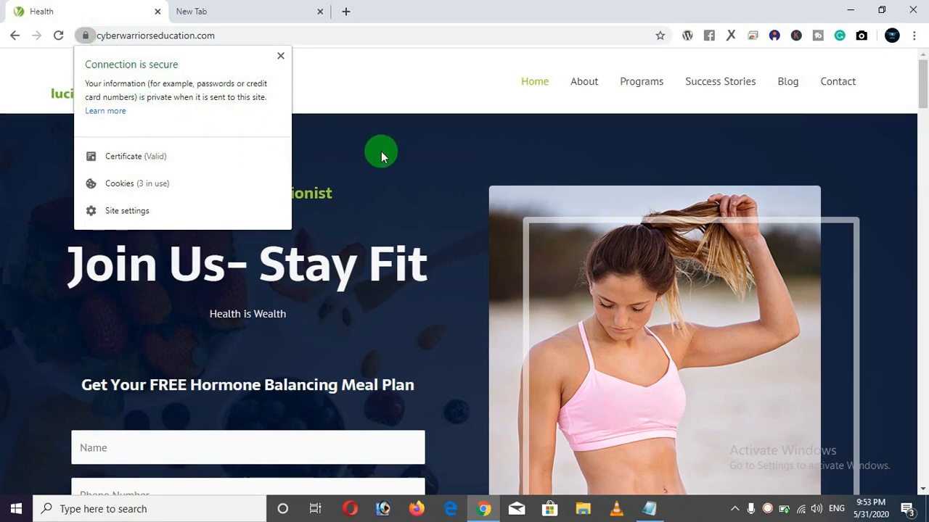
{"action": "left_click", "coordinate": [436, 165]}
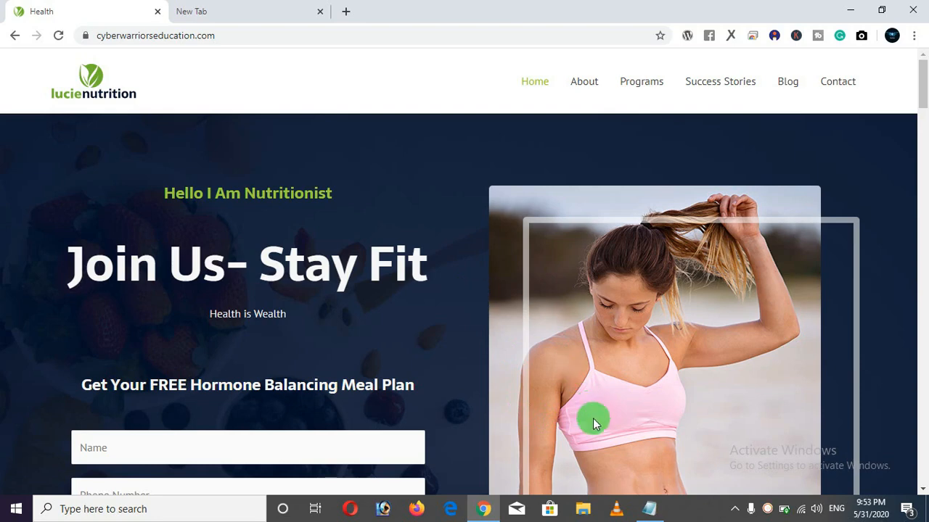
{"action": "left_click", "coordinate": [650, 509]}
Step: Copy the cyberwarriors.tech/hosting link from Notepad and load it in Chrome's new tab
{"action": "scroll", "coordinate": [381, 266], "scroll_direction": "up", "scroll_amount": 5}
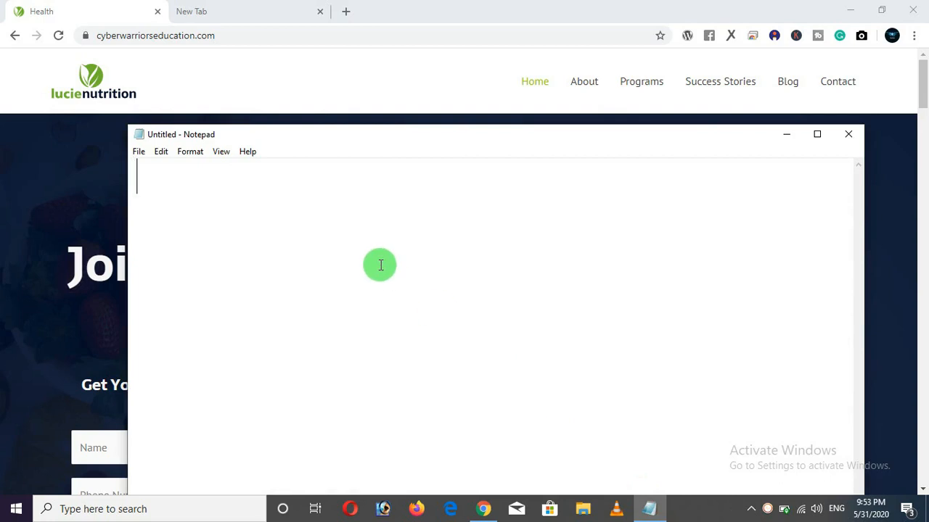
{"action": "type", "text": "cyberwar"}
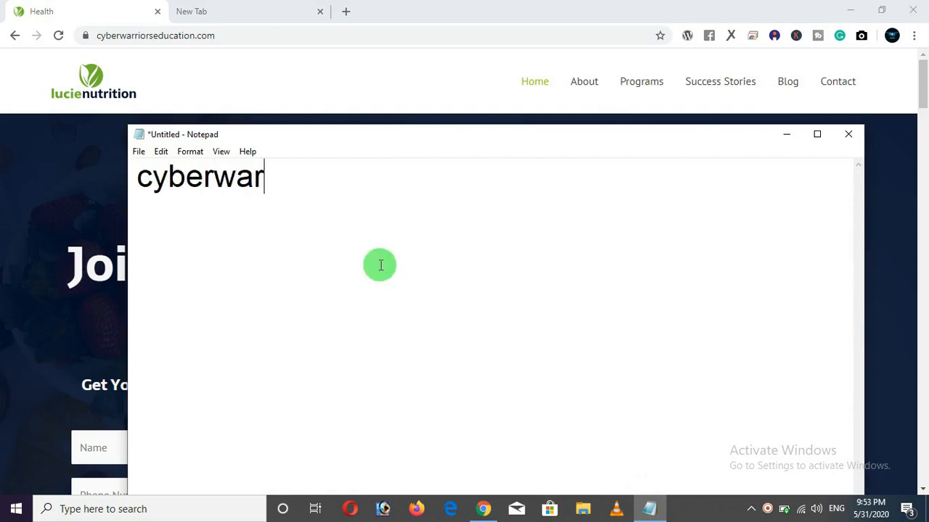
{"action": "type", "text": "riors.te"}
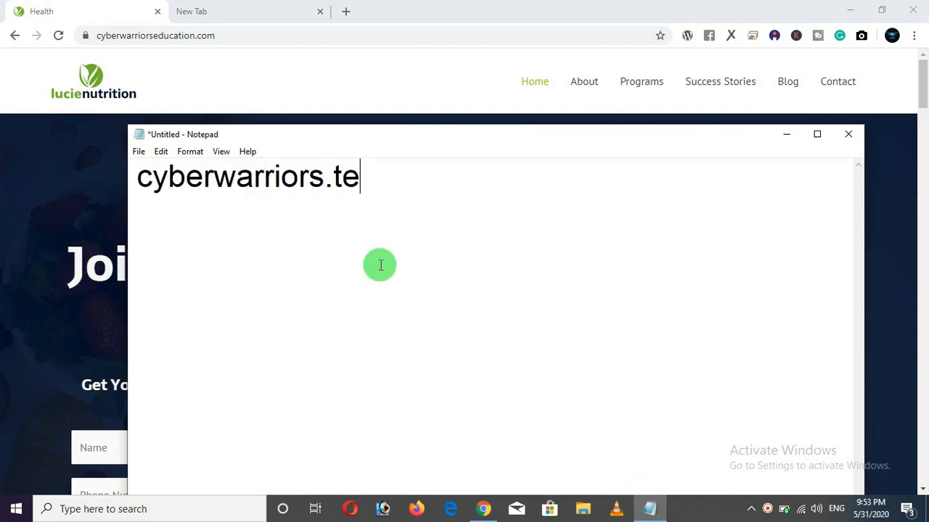
{"action": "type", "text": "ch/hos"}
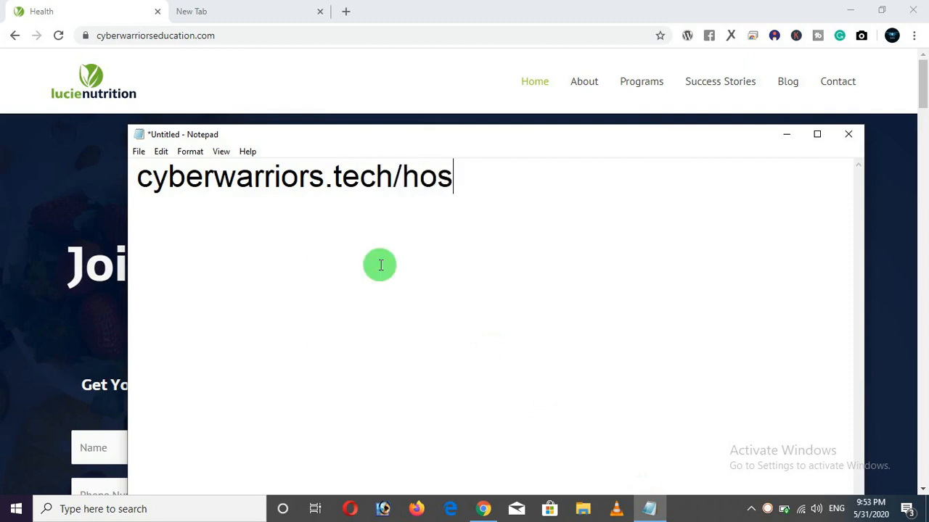
{"action": "type", "text": "ting"}
{"action": "key", "text": "ctrl+a"}
{"action": "key", "text": "ctrl+c"}
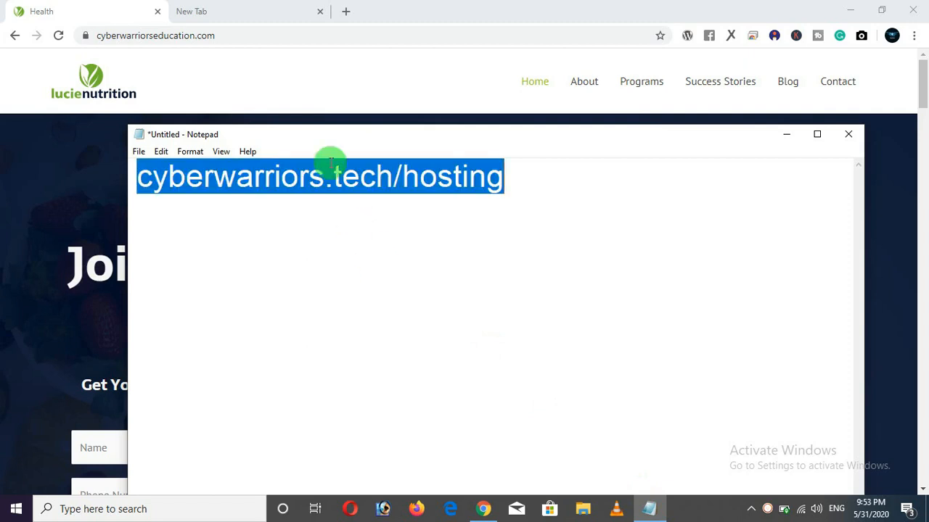
{"action": "left_click", "coordinate": [261, 24]}
{"action": "left_click", "coordinate": [268, 39]}
{"action": "key", "text": "ctrl+v"}
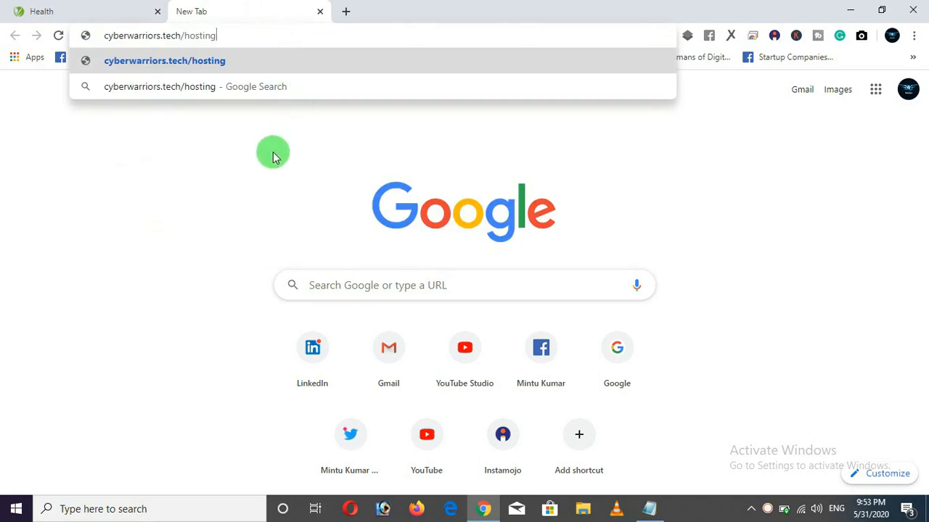
{"action": "key", "text": "Return"}
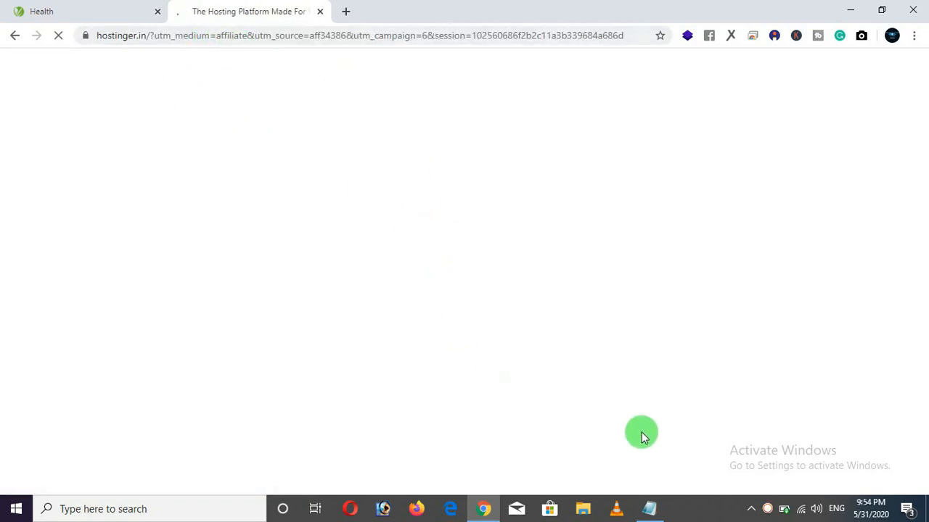
Step: Return to the loading Hostinger page and scroll down, briefly checking the lucienutrition tab
{"action": "left_click", "coordinate": [656, 506]}
{"action": "left_click", "coordinate": [445, 25]}
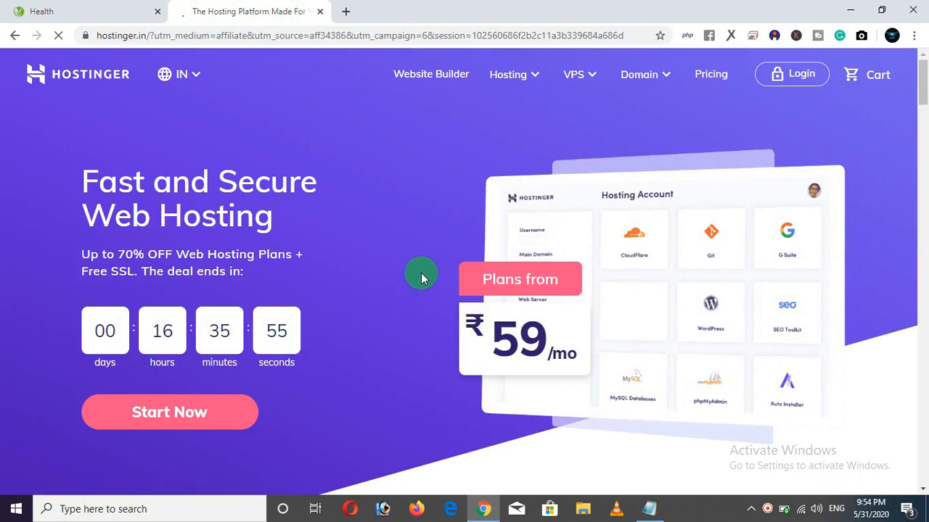
{"action": "scroll", "coordinate": [423, 264], "scroll_direction": "down", "scroll_amount": 10}
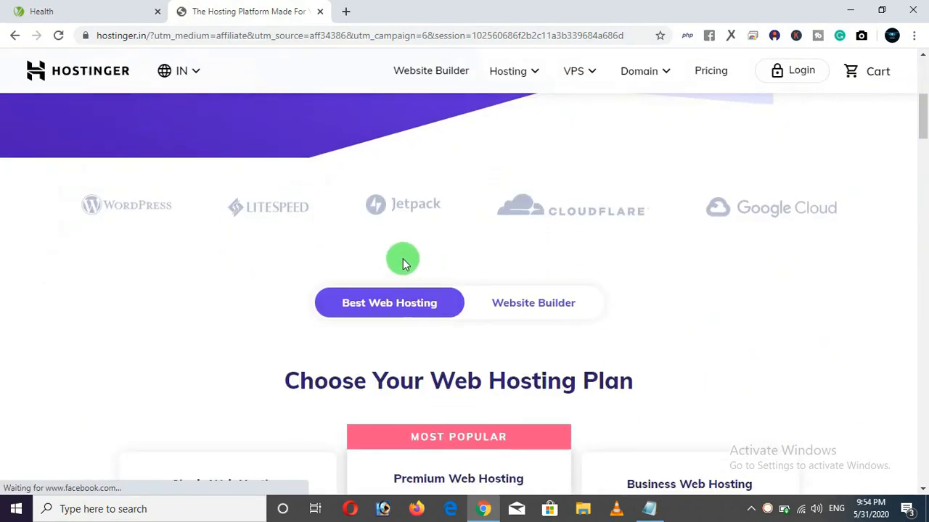
{"action": "scroll", "coordinate": [404, 268], "scroll_direction": "down", "scroll_amount": 1}
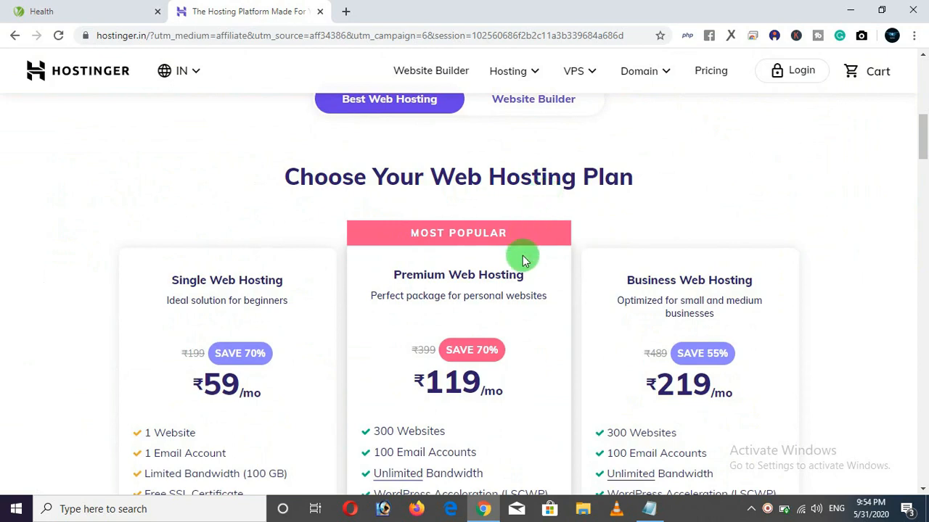
{"action": "left_click", "coordinate": [79, 10]}
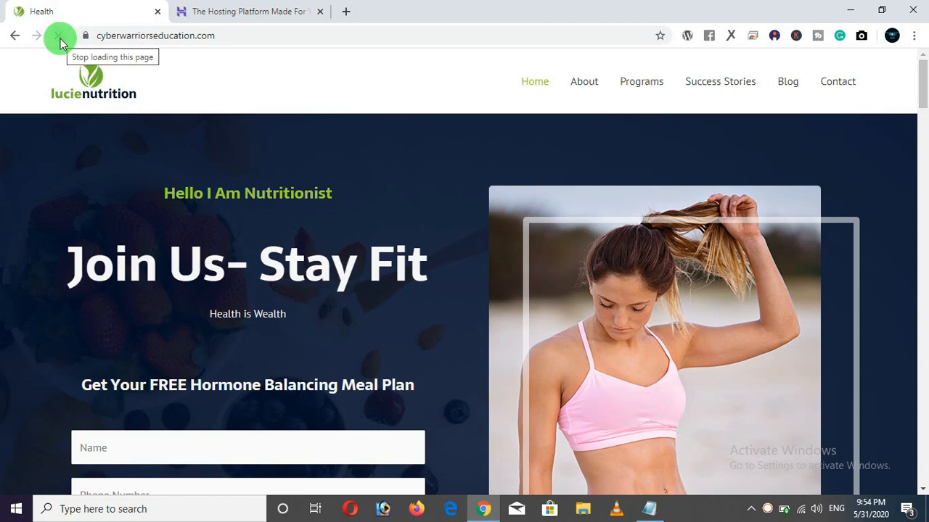
{"action": "left_click", "coordinate": [247, 11]}
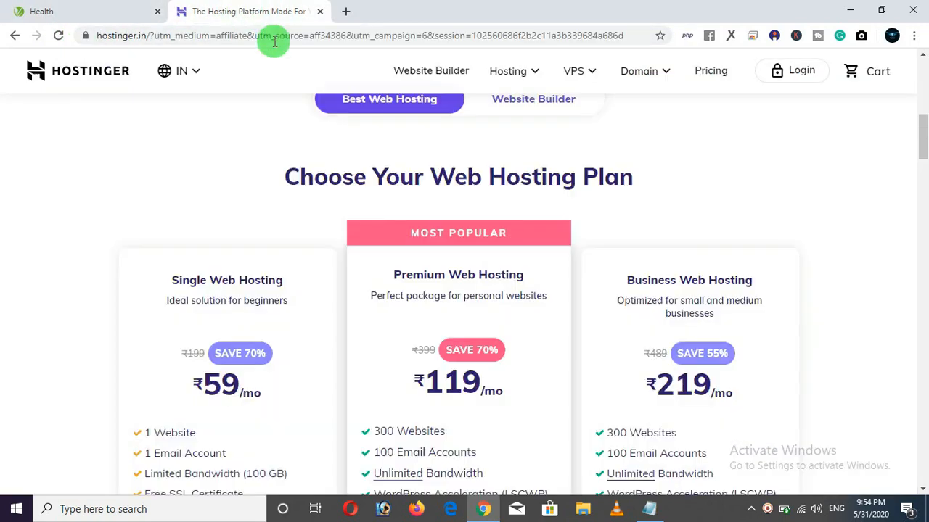
Step: Scroll to the plan cards and highlight the Single plan's ₹59/mo price
{"action": "scroll", "coordinate": [543, 269], "scroll_direction": "down", "scroll_amount": 1}
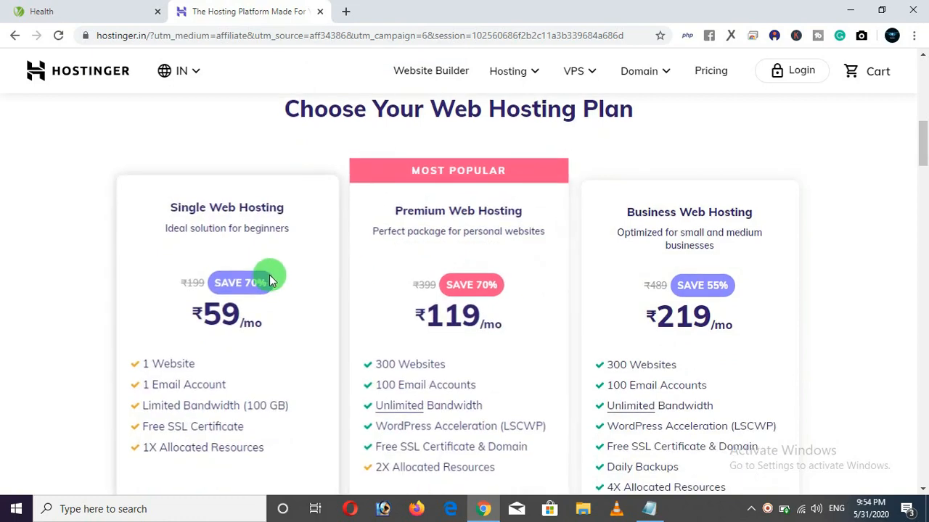
{"action": "scroll", "coordinate": [75, 273], "scroll_direction": "down", "scroll_amount": 1}
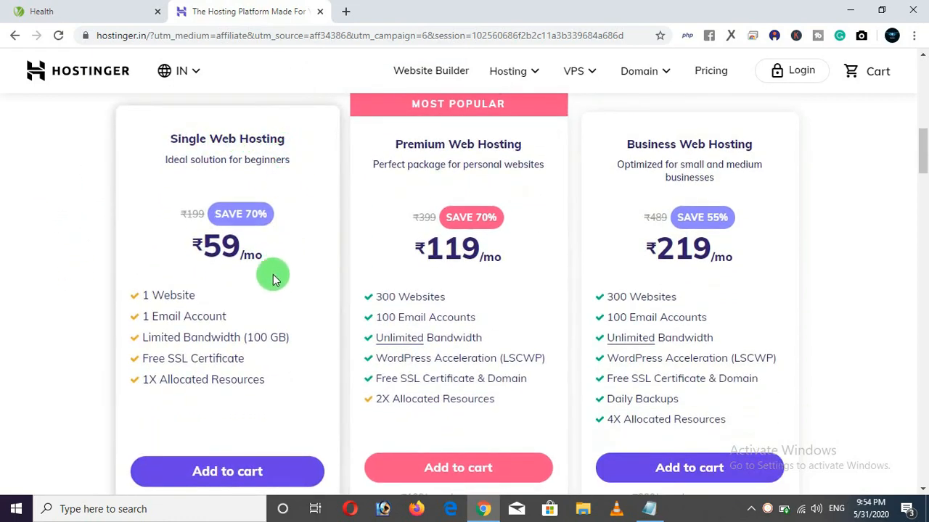
{"action": "left_click_drag", "start_coordinate": [197, 243], "coordinate": [254, 245]}
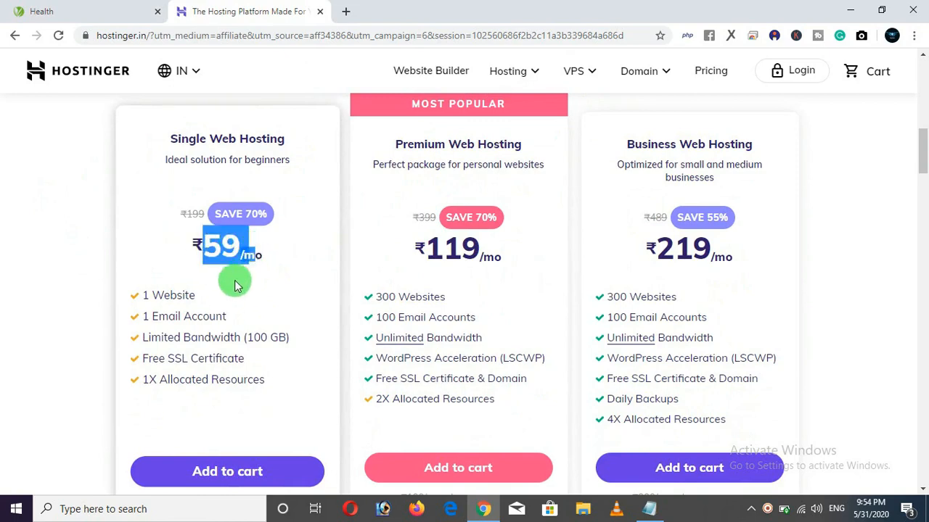
{"action": "left_click", "coordinate": [75, 275]}
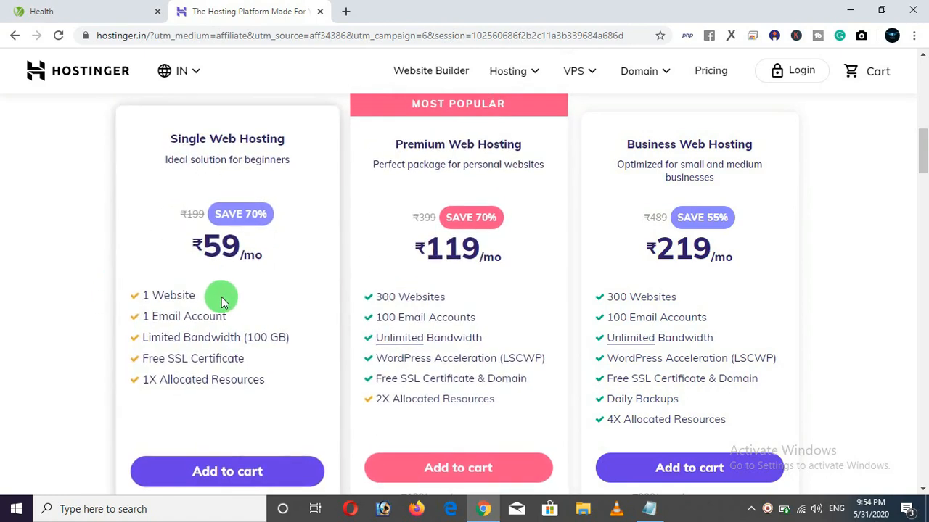
{"action": "left_click", "coordinate": [68, 13]}
{"action": "left_click", "coordinate": [214, 15]}
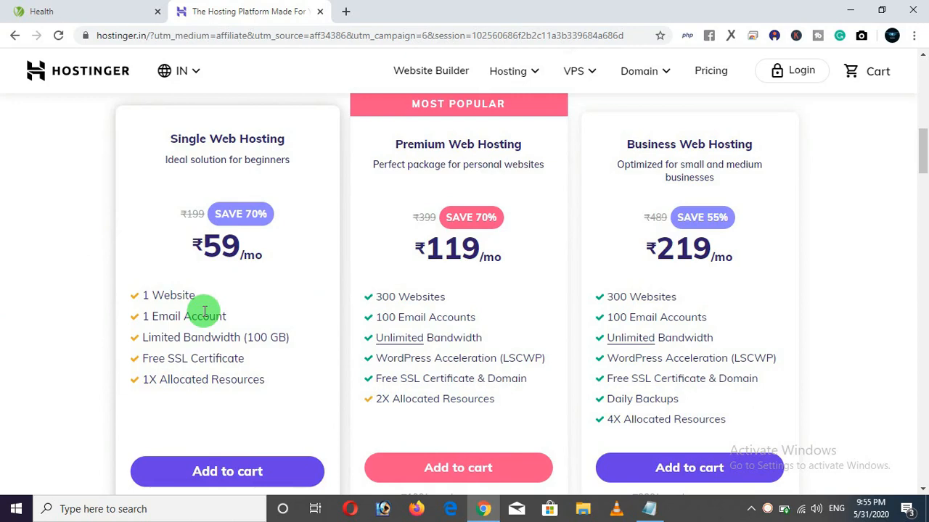
Step: Highlight the Premium and Business Web Hosting plan names on the pricing cards
{"action": "scroll", "coordinate": [348, 323], "scroll_direction": "up", "scroll_amount": 1}
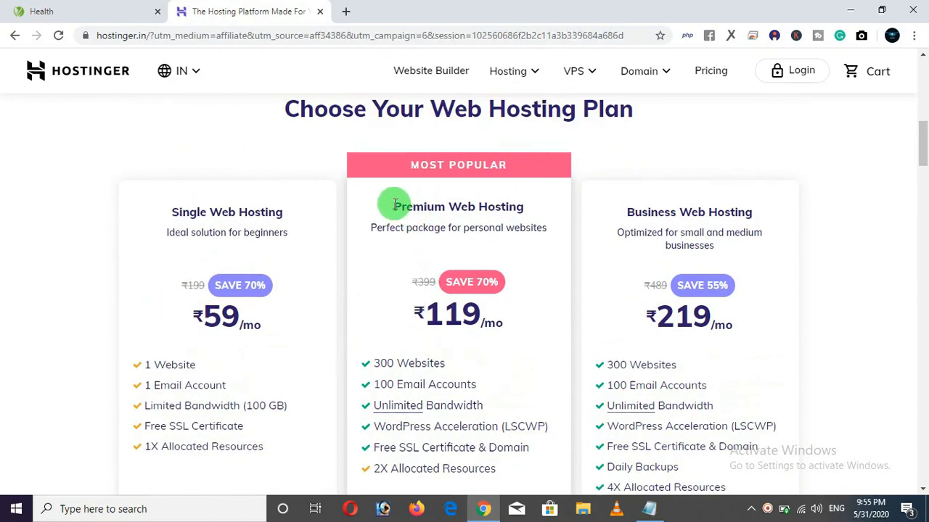
{"action": "left_click_drag", "start_coordinate": [394, 201], "coordinate": [555, 216]}
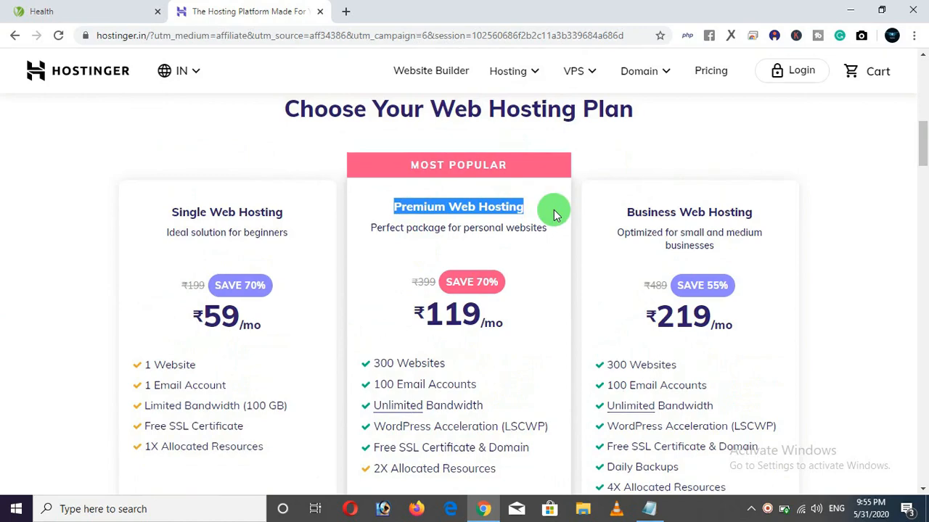
{"action": "left_click", "coordinate": [852, 213]}
{"action": "left_click_drag", "start_coordinate": [754, 207], "coordinate": [617, 205]}
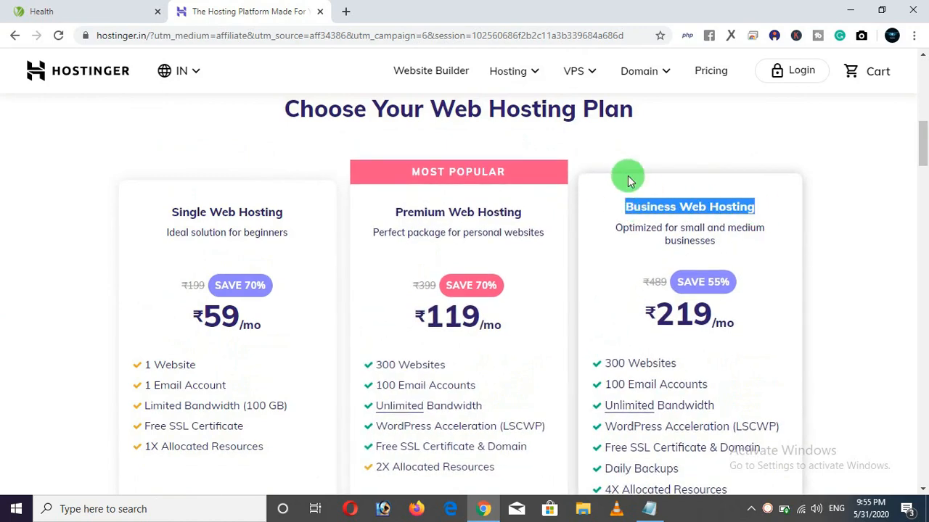
{"action": "left_click", "coordinate": [622, 170]}
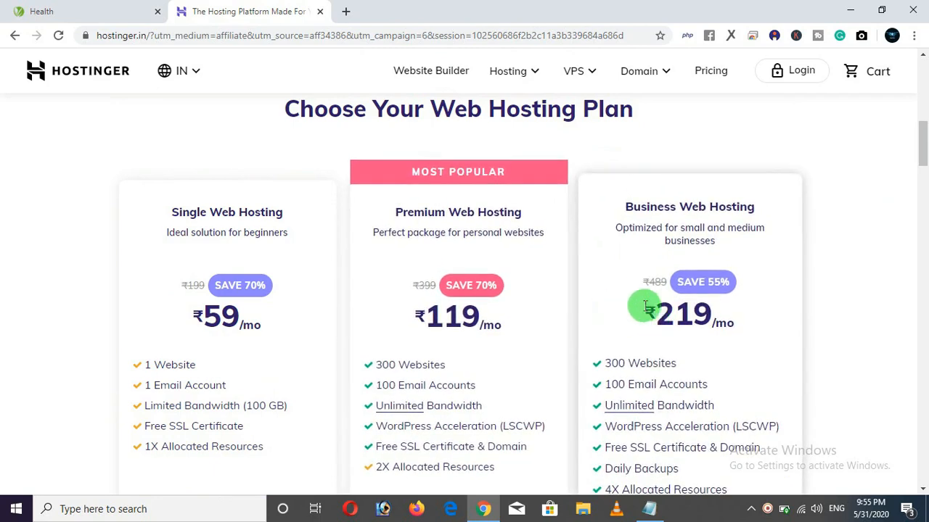
{"action": "scroll", "coordinate": [562, 265], "scroll_direction": "down", "scroll_amount": 1}
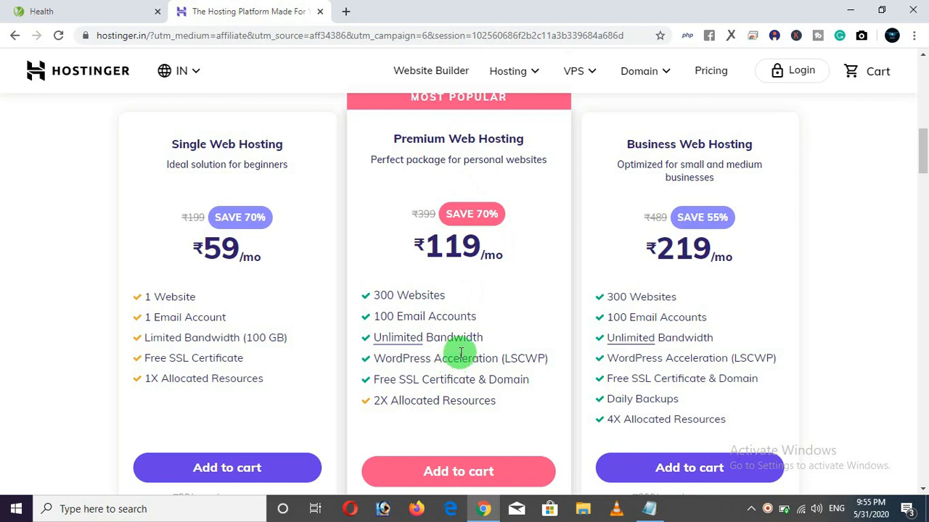
Step: Highlight Premium features: 300 Websites, 100 Email Accounts, Unlimited Bandwidth, LSCWP, SSL and 2X resources
{"action": "left_click_drag", "start_coordinate": [444, 295], "coordinate": [384, 295]}
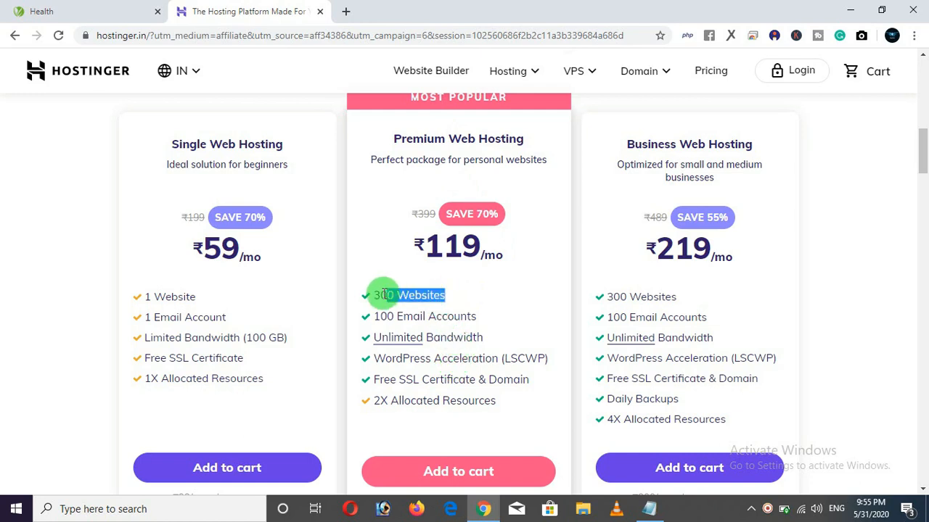
{"action": "left_click", "coordinate": [83, 253]}
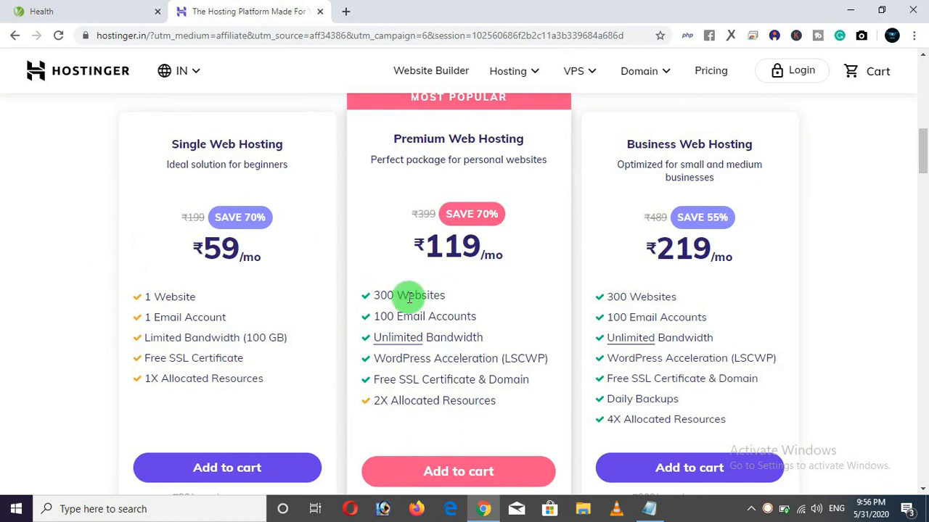
{"action": "left_click_drag", "start_coordinate": [476, 316], "coordinate": [383, 316]}
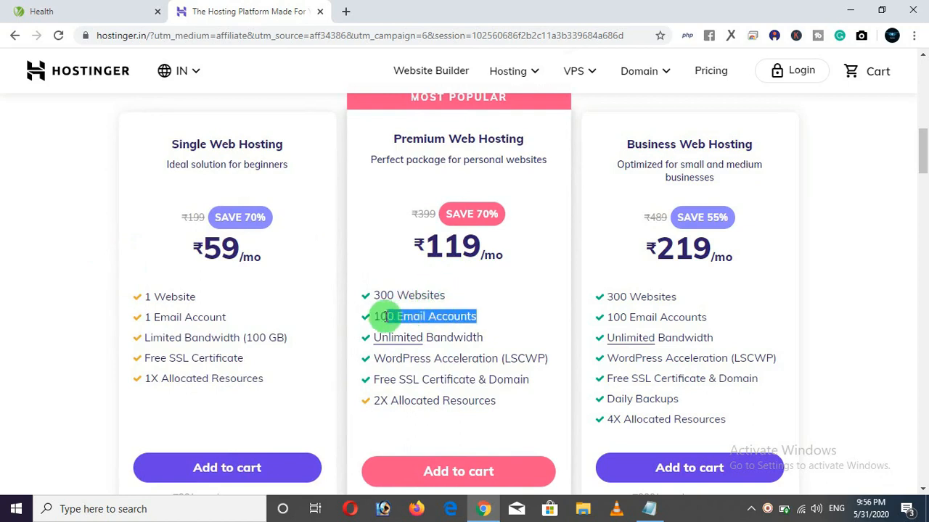
{"action": "left_click_drag", "start_coordinate": [482, 338], "coordinate": [377, 336]}
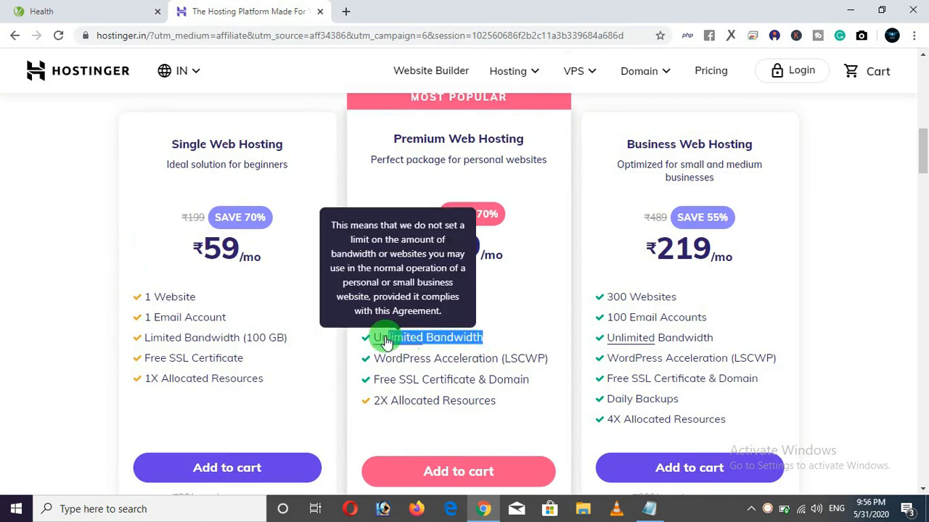
{"action": "left_click", "coordinate": [528, 314]}
{"action": "left_click_drag", "start_coordinate": [545, 358], "coordinate": [501, 359]}
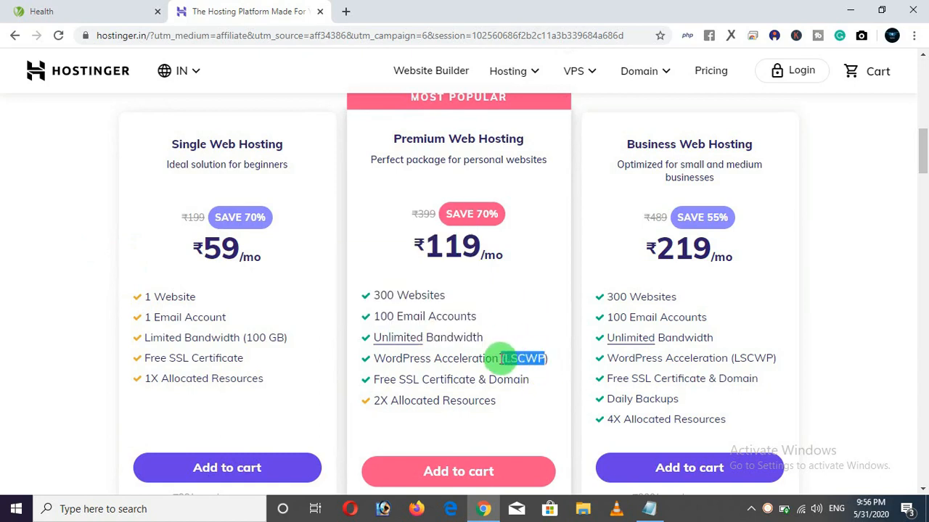
{"action": "left_click_drag", "start_coordinate": [421, 379], "coordinate": [405, 380]}
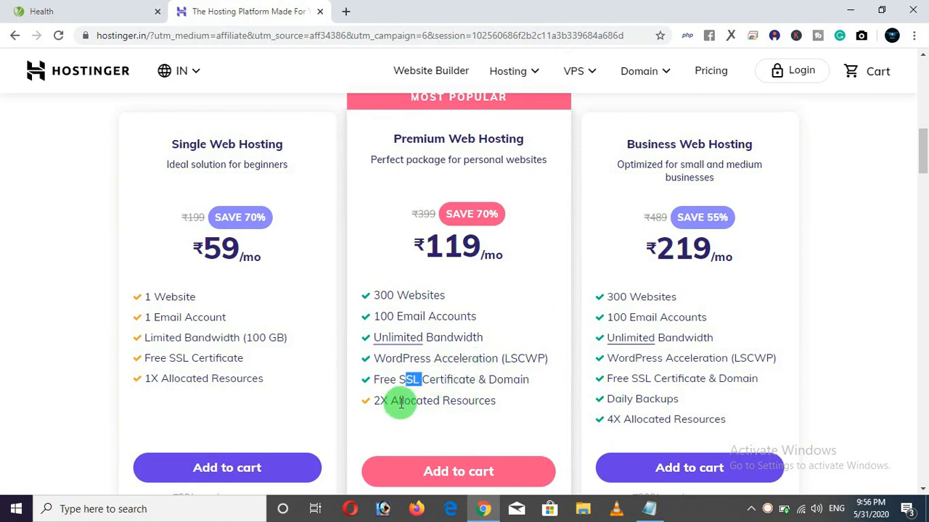
{"action": "double_click", "coordinate": [377, 403]}
Step: Highlight Business features: 100 Email Accounts, Daily Backups and 4X Allocated Resources
{"action": "scroll", "coordinate": [435, 369], "scroll_direction": "down", "scroll_amount": 1}
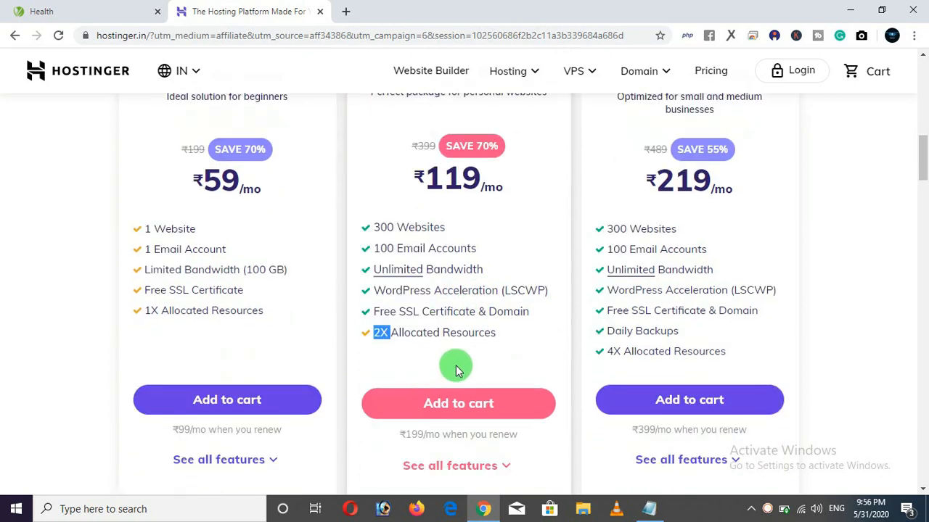
{"action": "scroll", "coordinate": [526, 338], "scroll_direction": "up", "scroll_amount": 2}
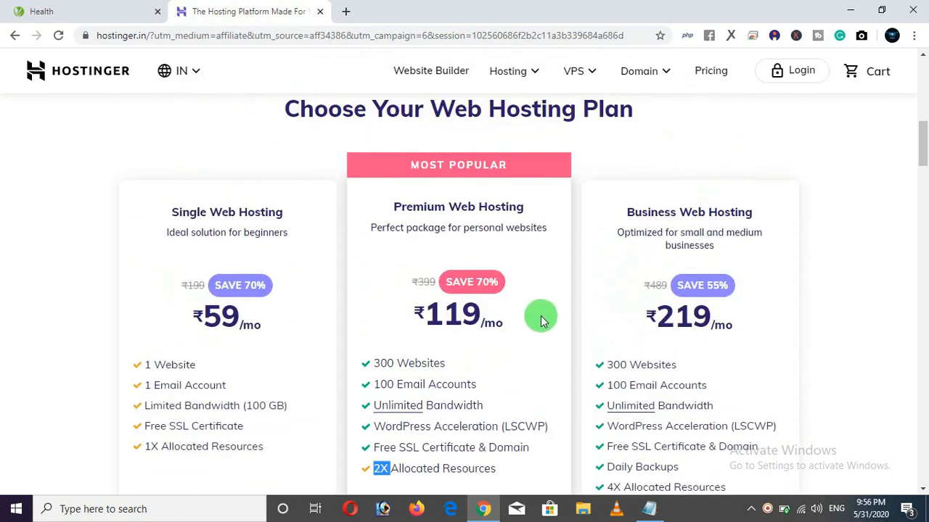
{"action": "scroll", "coordinate": [573, 290], "scroll_direction": "down", "scroll_amount": 1}
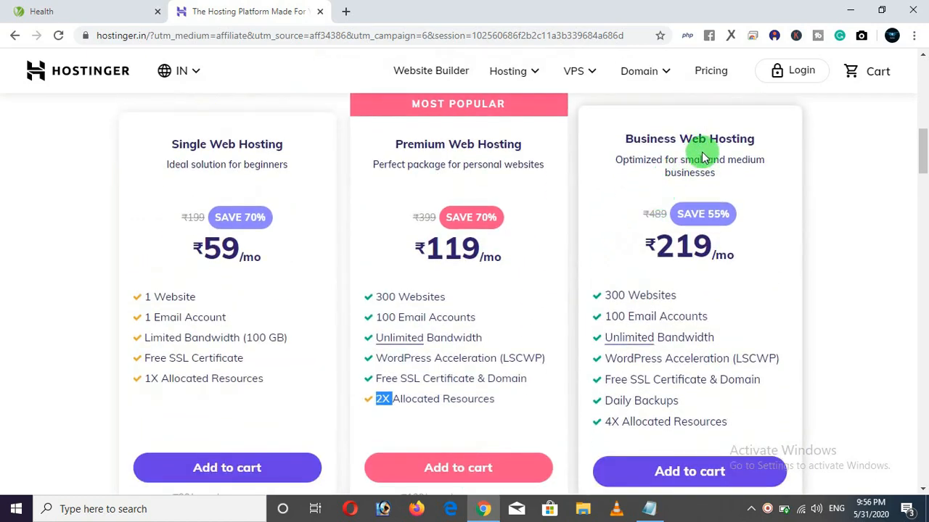
{"action": "scroll", "coordinate": [683, 166], "scroll_direction": "down", "scroll_amount": 1}
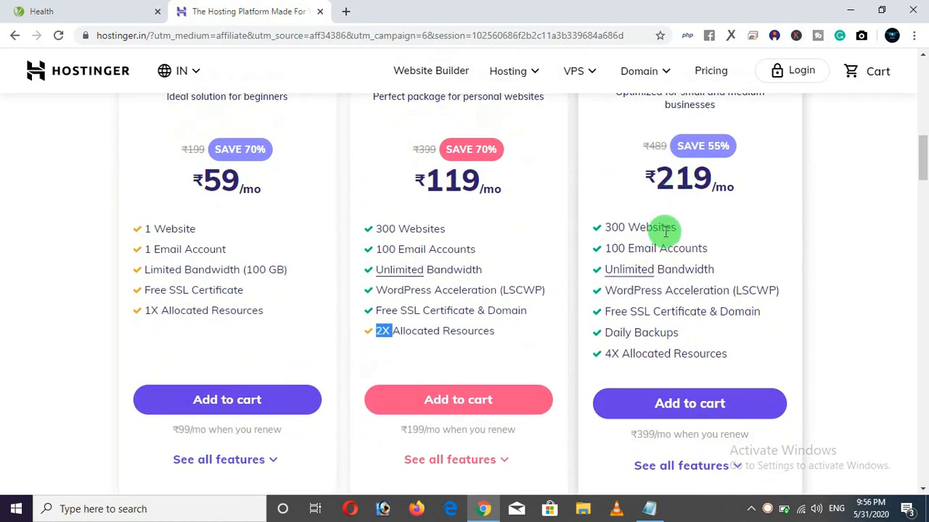
{"action": "left_click_drag", "start_coordinate": [692, 225], "coordinate": [604, 228]}
{"action": "left_click_drag", "start_coordinate": [707, 248], "coordinate": [613, 248]}
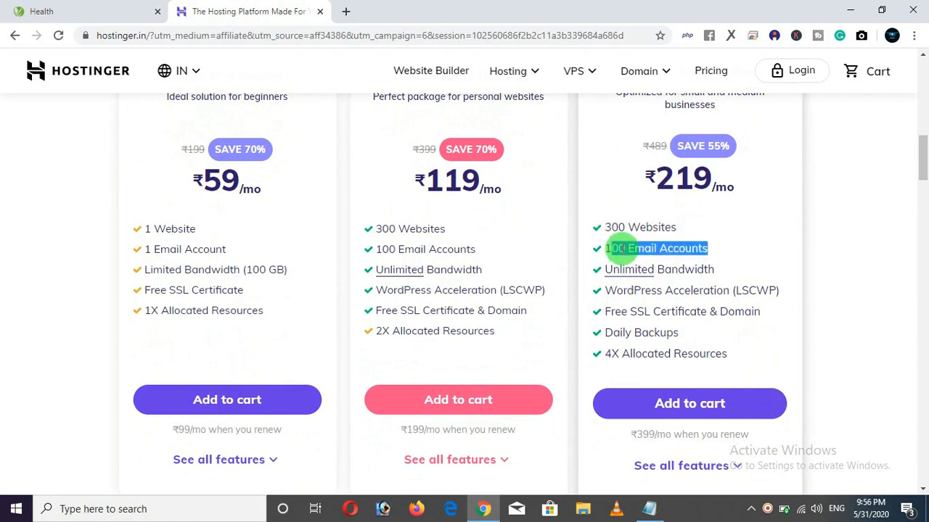
{"action": "left_click_drag", "start_coordinate": [678, 332], "coordinate": [614, 333]}
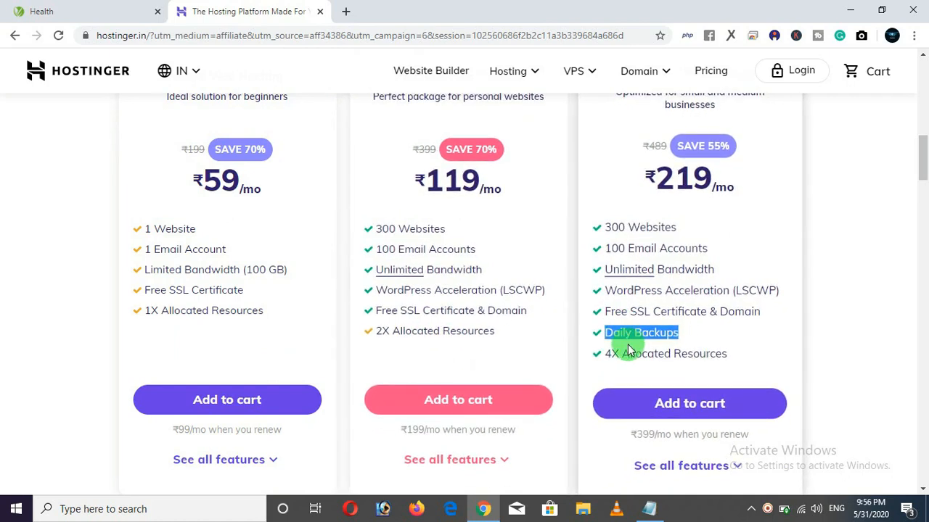
{"action": "left_click_drag", "start_coordinate": [615, 355], "coordinate": [605, 354]}
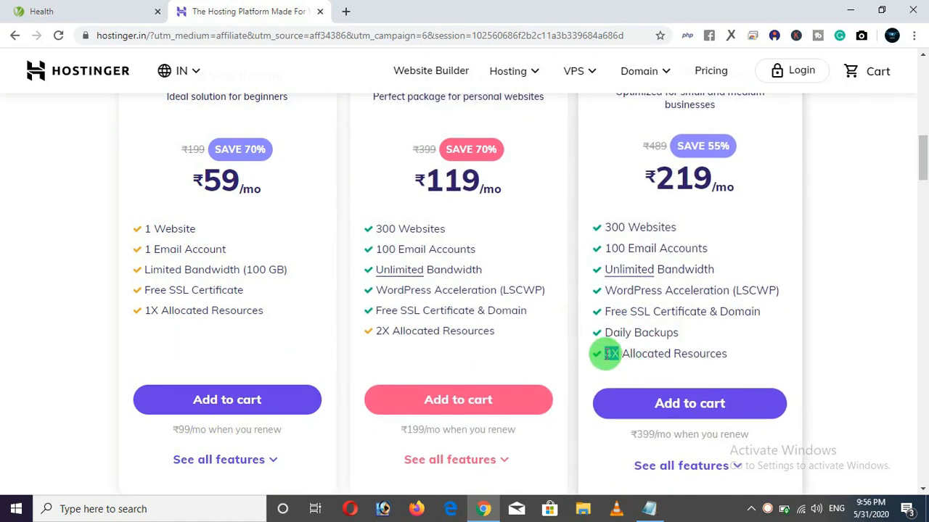
{"action": "scroll", "coordinate": [609, 353], "scroll_direction": "up", "scroll_amount": 1}
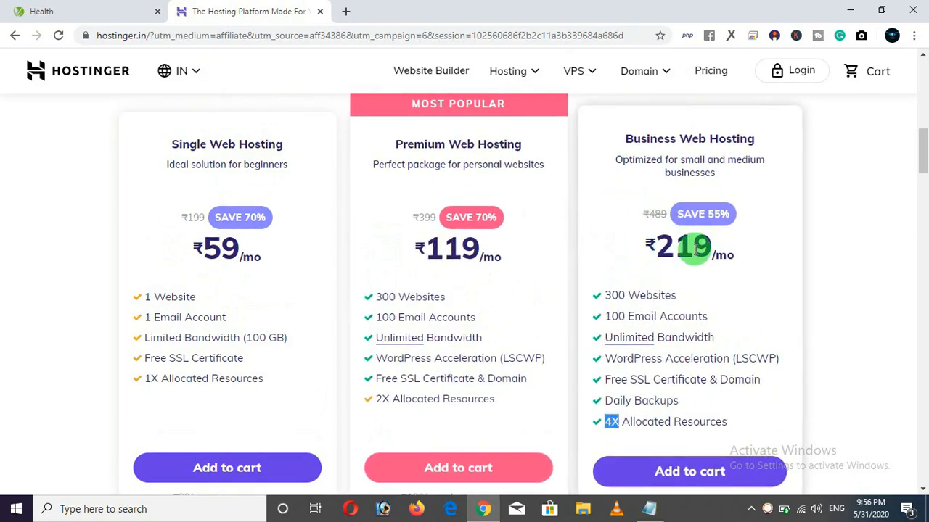
Step: Reload the Health nutrition tab twice, then return to the Hostinger pricing cards
{"action": "left_click", "coordinate": [89, 15]}
{"action": "left_click", "coordinate": [59, 36]}
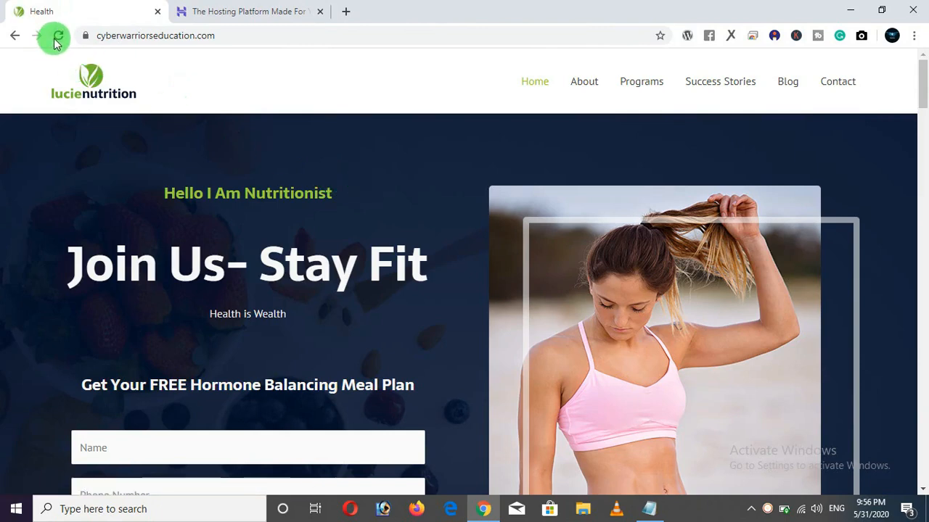
{"action": "left_click", "coordinate": [57, 38]}
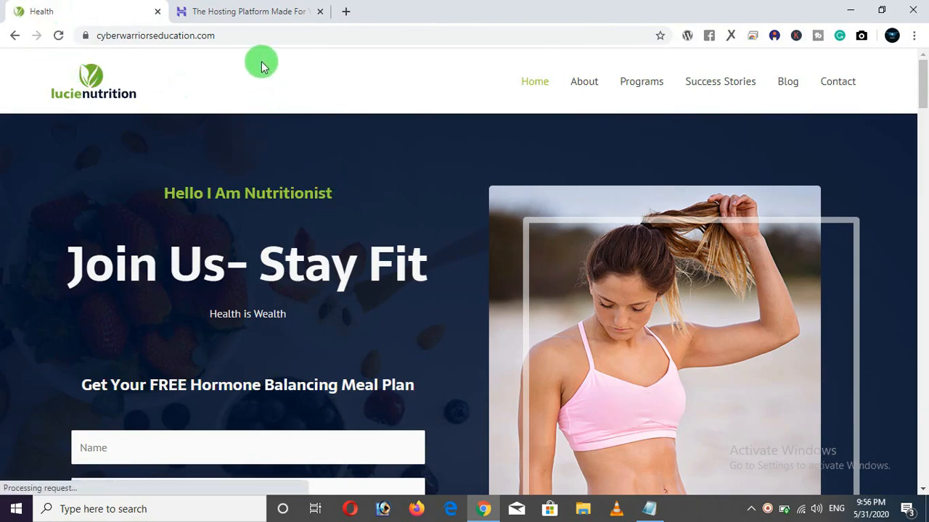
{"action": "left_click", "coordinate": [187, 12]}
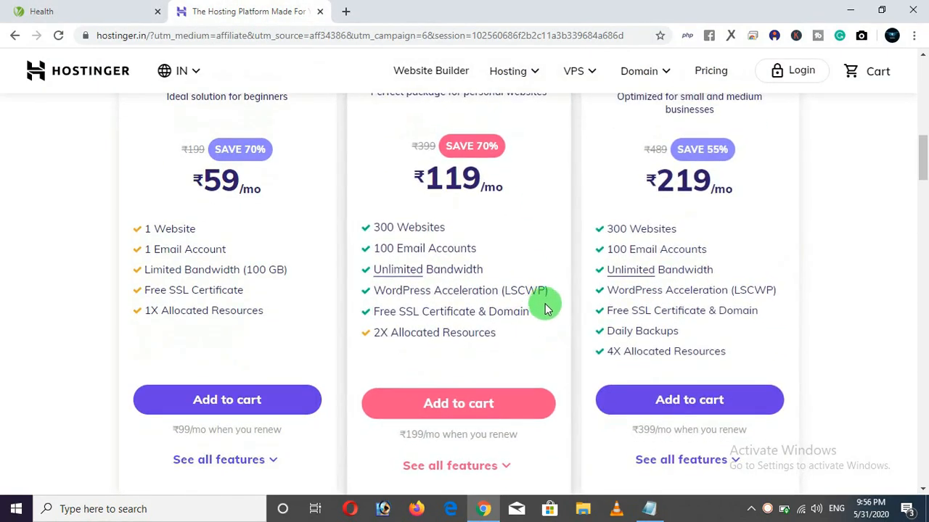
{"action": "scroll", "coordinate": [546, 308], "scroll_direction": "down", "scroll_amount": 3}
Step: Expand all plans' features and highlight the Premium nameservers and 24/7/365 Support entries
{"action": "left_click", "coordinate": [491, 331]}
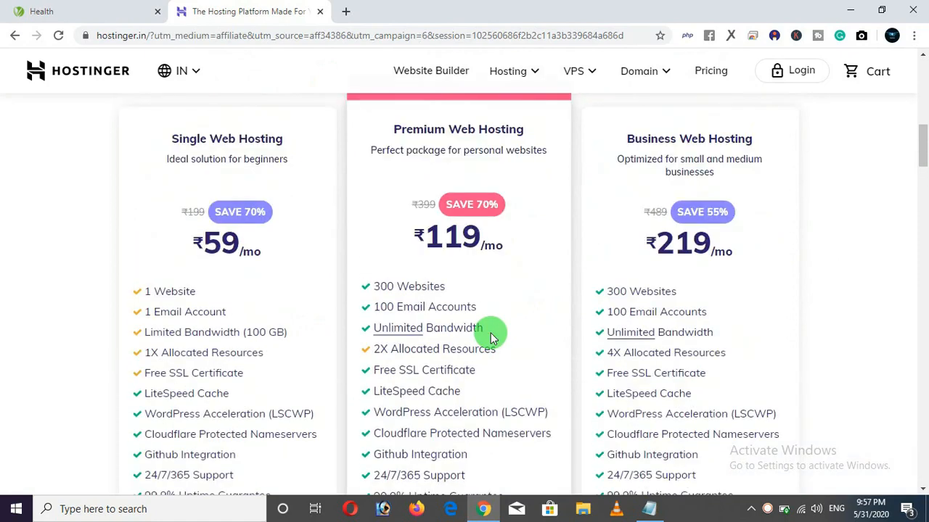
{"action": "scroll", "coordinate": [508, 333], "scroll_direction": "down", "scroll_amount": 2}
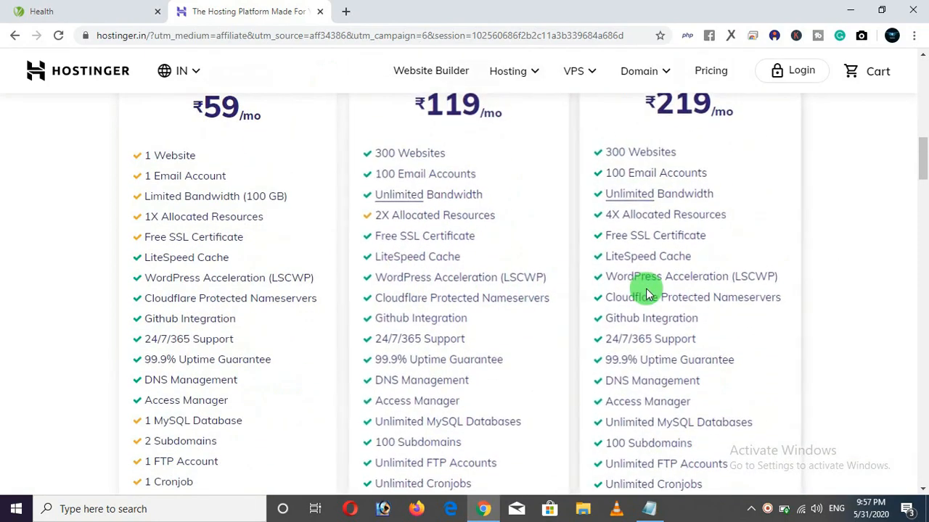
{"action": "left_click_drag", "start_coordinate": [554, 300], "coordinate": [474, 297]}
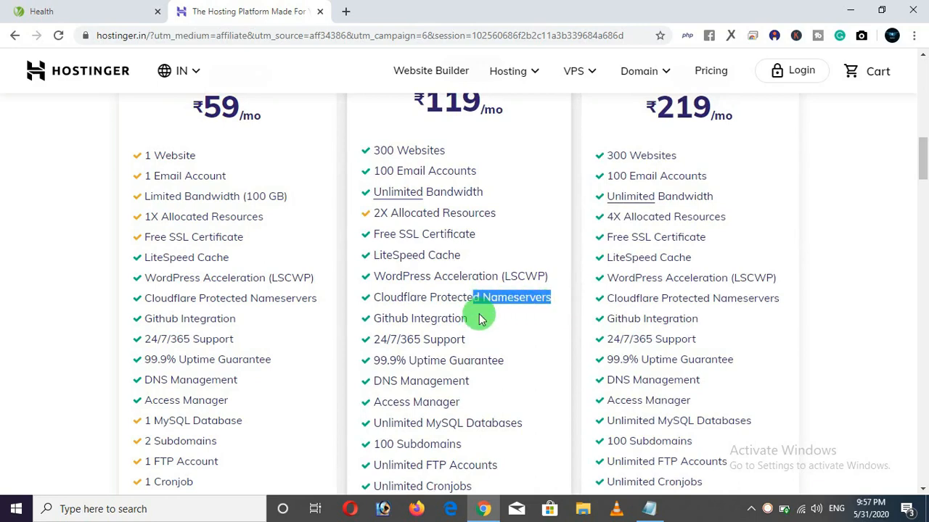
{"action": "left_click_drag", "start_coordinate": [372, 340], "coordinate": [474, 346]}
{"action": "scroll", "coordinate": [474, 346], "scroll_direction": "down", "scroll_amount": 2}
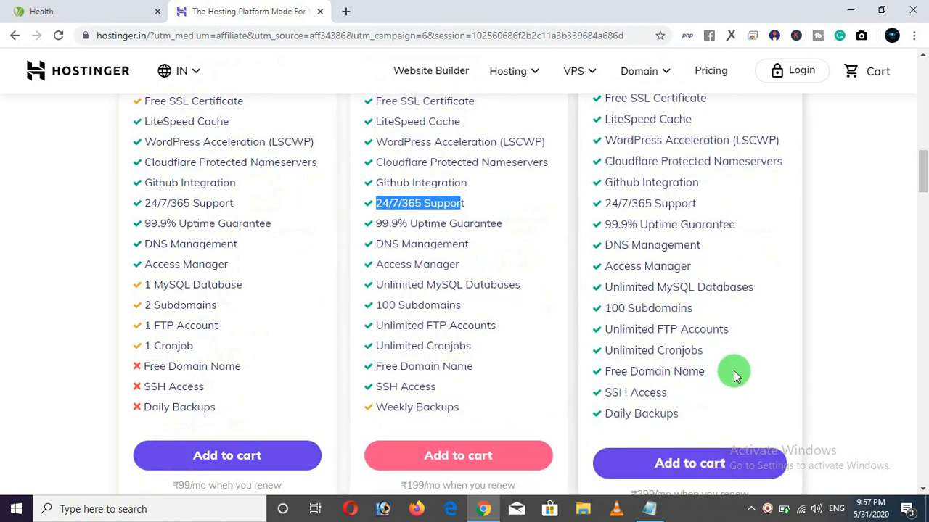
{"action": "scroll", "coordinate": [842, 313], "scroll_direction": "down", "scroll_amount": 1}
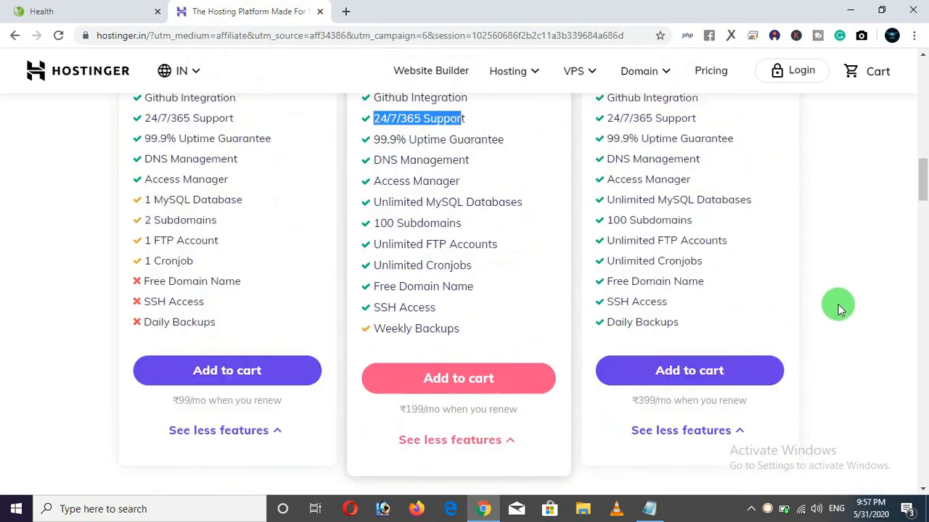
{"action": "scroll", "coordinate": [839, 310], "scroll_direction": "up", "scroll_amount": 1}
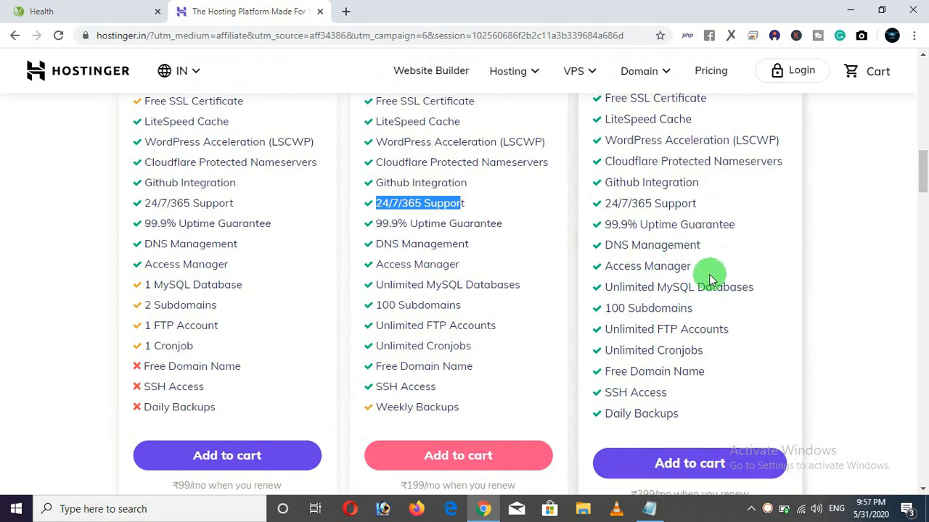
{"action": "scroll", "coordinate": [689, 280], "scroll_direction": "up", "scroll_amount": 2}
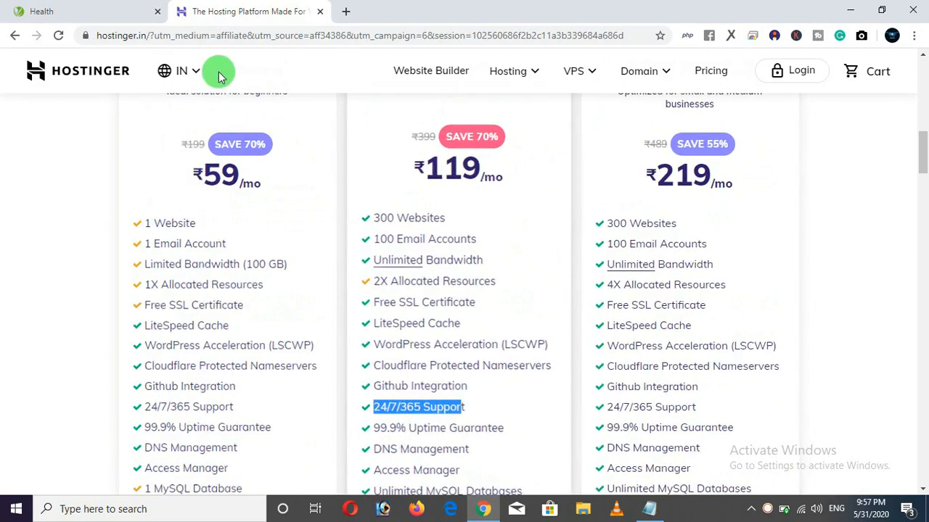
Step: Select the nutrition site's address, then scroll through all three plans' expanded feature lists
{"action": "left_click", "coordinate": [93, 16]}
{"action": "left_click_drag", "start_coordinate": [239, 37], "coordinate": [94, 36]}
{"action": "left_click", "coordinate": [211, 11]}
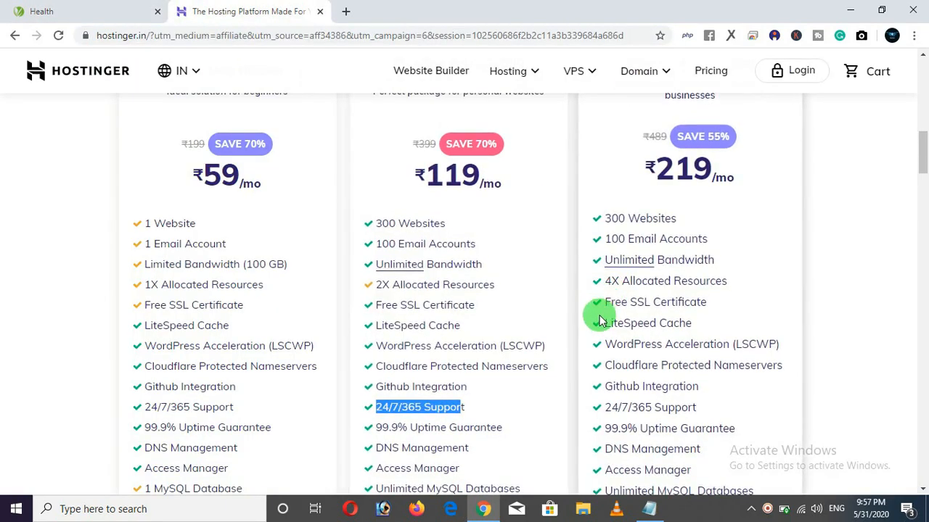
{"action": "scroll", "coordinate": [639, 298], "scroll_direction": "down", "scroll_amount": 2}
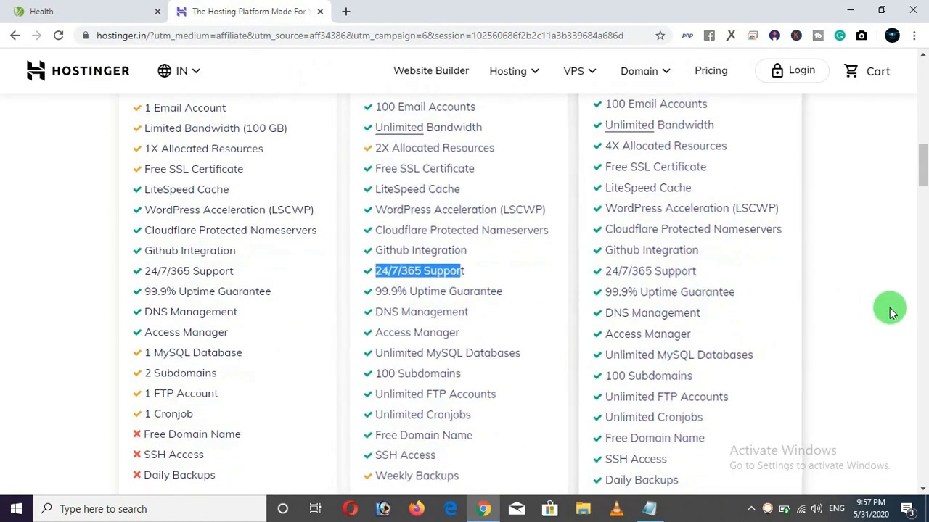
{"action": "left_click", "coordinate": [853, 294]}
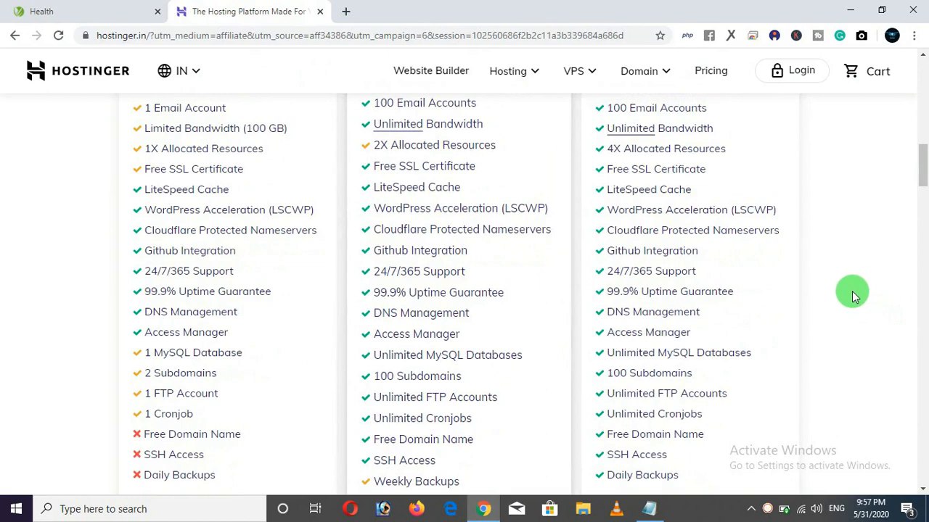
{"action": "scroll", "coordinate": [853, 295], "scroll_direction": "up", "scroll_amount": 2}
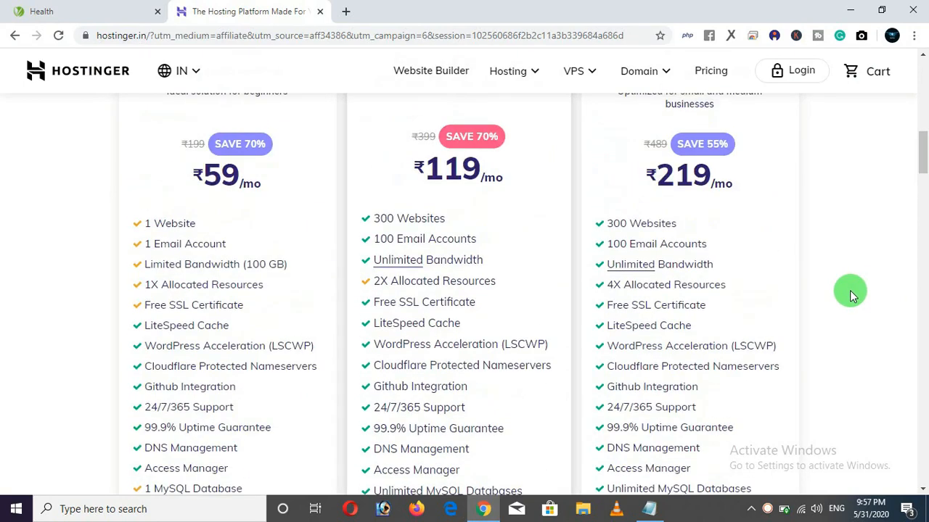
{"action": "scroll", "coordinate": [853, 295], "scroll_direction": "up", "scroll_amount": 1}
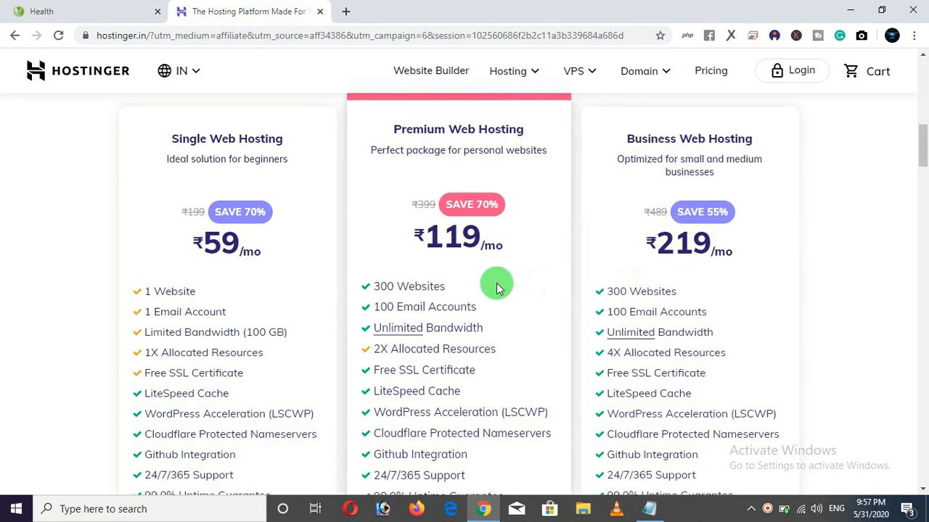
{"action": "scroll", "coordinate": [752, 259], "scroll_direction": "down", "scroll_amount": 2}
{"action": "scroll", "coordinate": [690, 193], "scroll_direction": "down", "scroll_amount": 1}
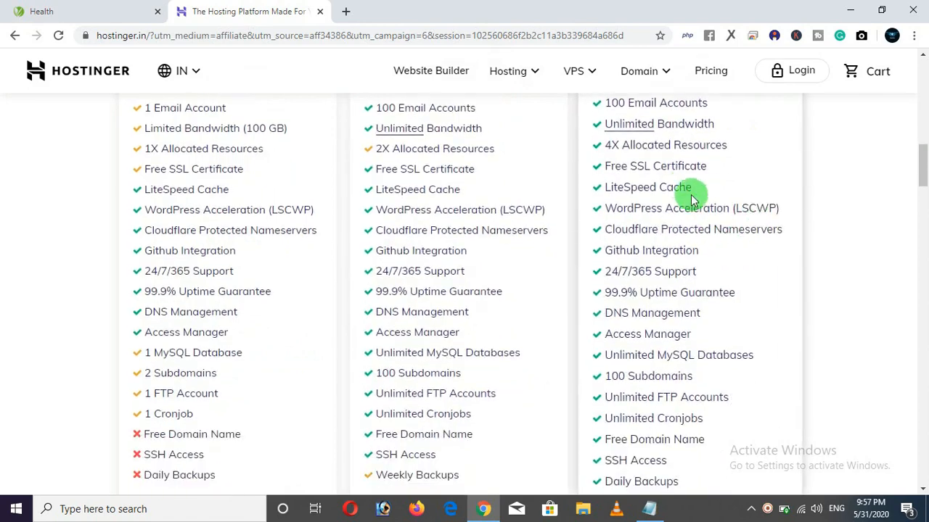
{"action": "scroll", "coordinate": [702, 329], "scroll_direction": "down", "scroll_amount": 3}
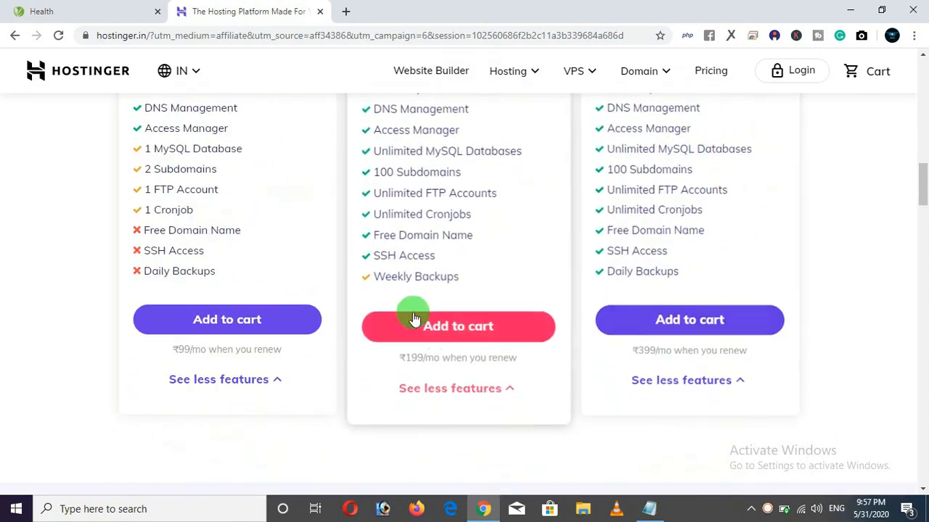
{"action": "scroll", "coordinate": [446, 327], "scroll_direction": "up", "scroll_amount": 1}
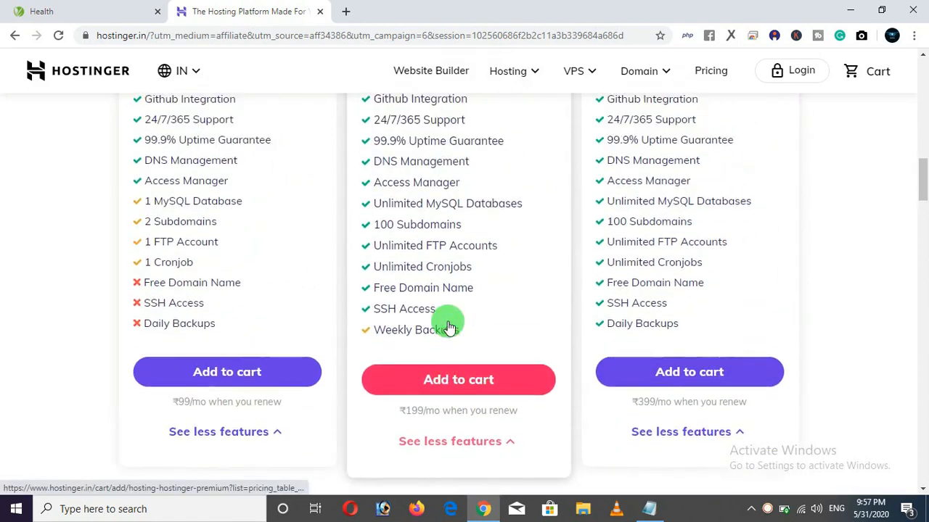
{"action": "left_click", "coordinate": [457, 398]}
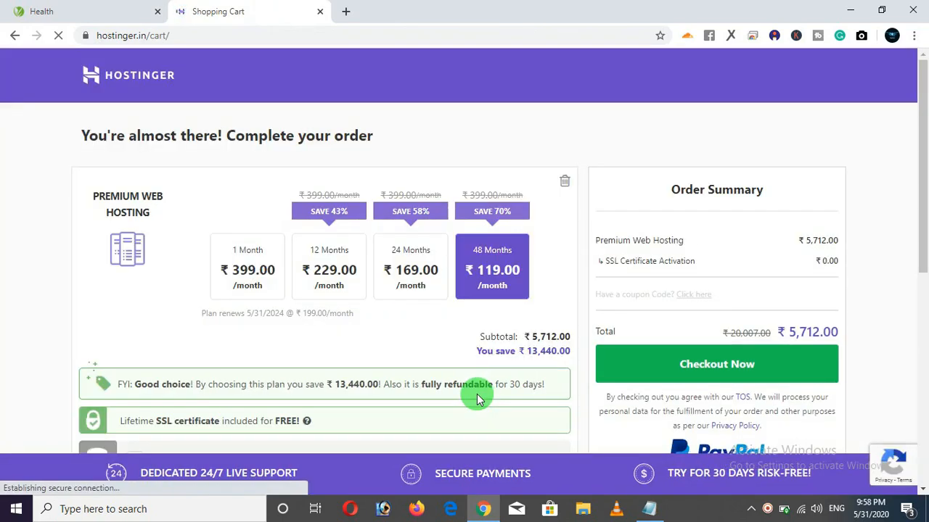
{"action": "scroll", "coordinate": [341, 328], "scroll_direction": "down", "scroll_amount": 2}
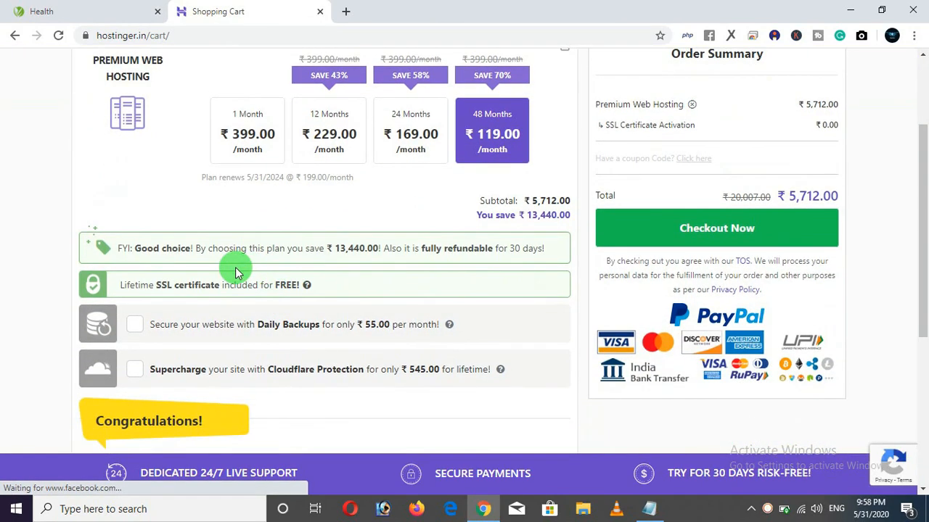
{"action": "scroll", "coordinate": [235, 268], "scroll_direction": "down", "scroll_amount": 2}
{"action": "scroll", "coordinate": [157, 364], "scroll_direction": "up", "scroll_amount": 2}
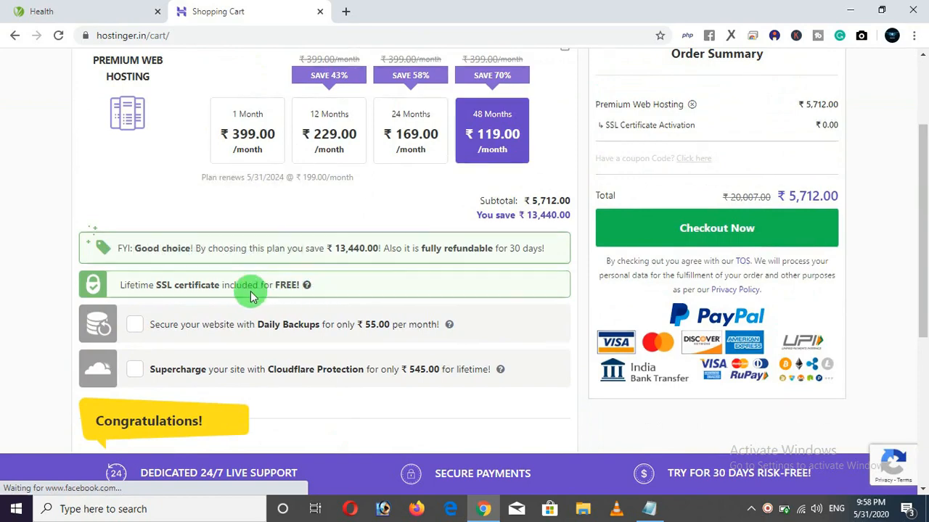
{"action": "scroll", "coordinate": [259, 291], "scroll_direction": "up", "scroll_amount": 2}
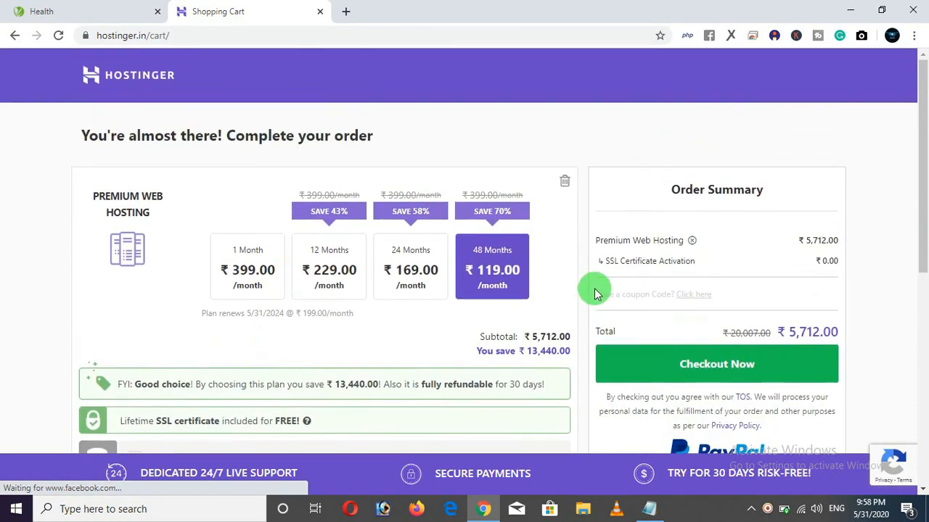
{"action": "left_click", "coordinate": [247, 272]}
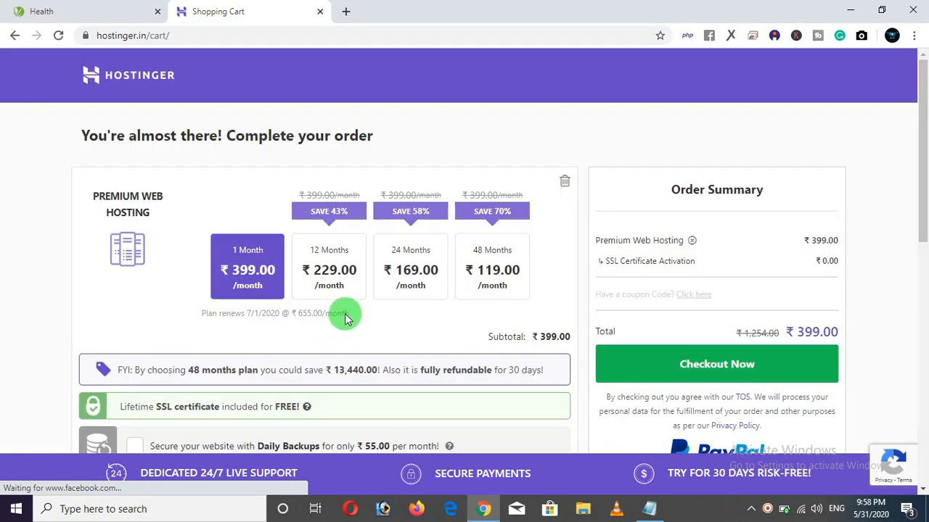
{"action": "left_click", "coordinate": [338, 277]}
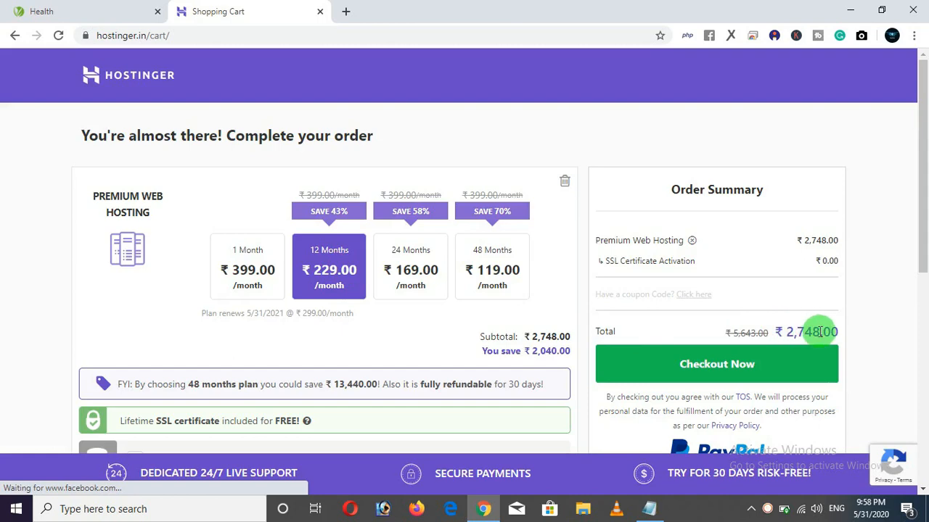
{"action": "double_click", "coordinate": [815, 331]}
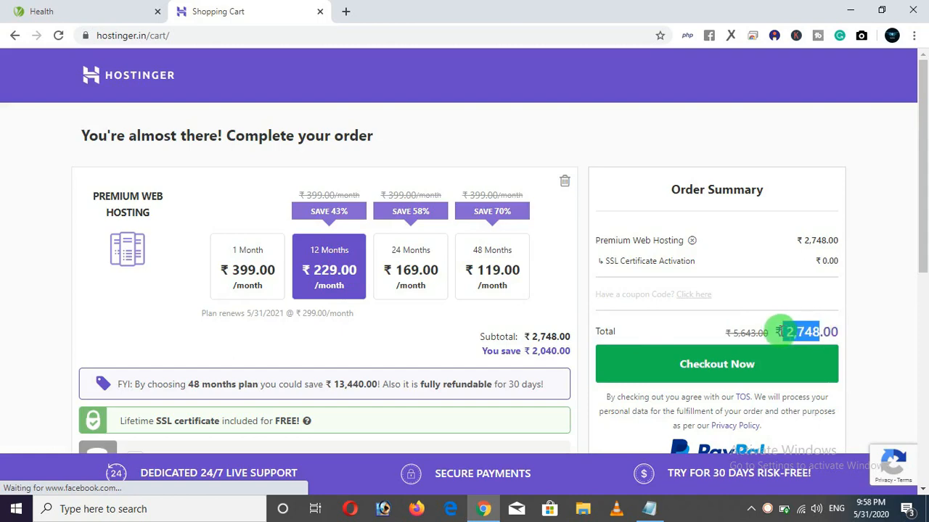
{"action": "left_click", "coordinate": [856, 277]}
{"action": "left_click", "coordinate": [407, 259]}
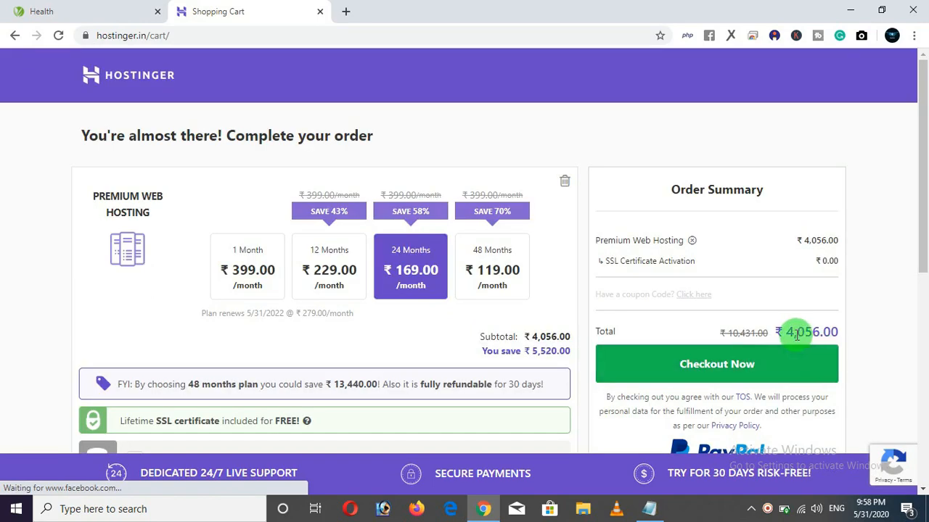
{"action": "left_click", "coordinate": [505, 282]}
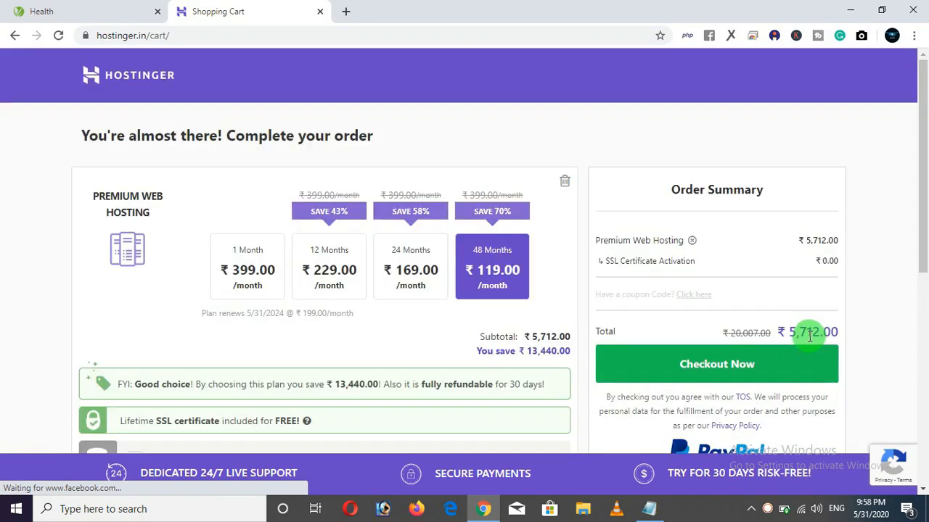
{"action": "left_click_drag", "start_coordinate": [810, 335], "coordinate": [791, 334]}
{"action": "left_click", "coordinate": [853, 307]}
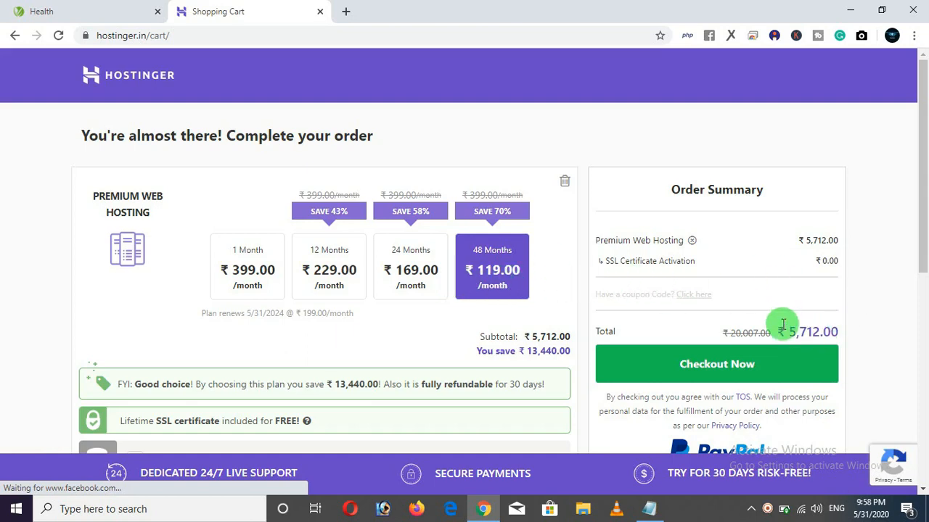
{"action": "left_click_drag", "start_coordinate": [836, 337], "coordinate": [784, 334]}
{"action": "left_click", "coordinate": [876, 282]}
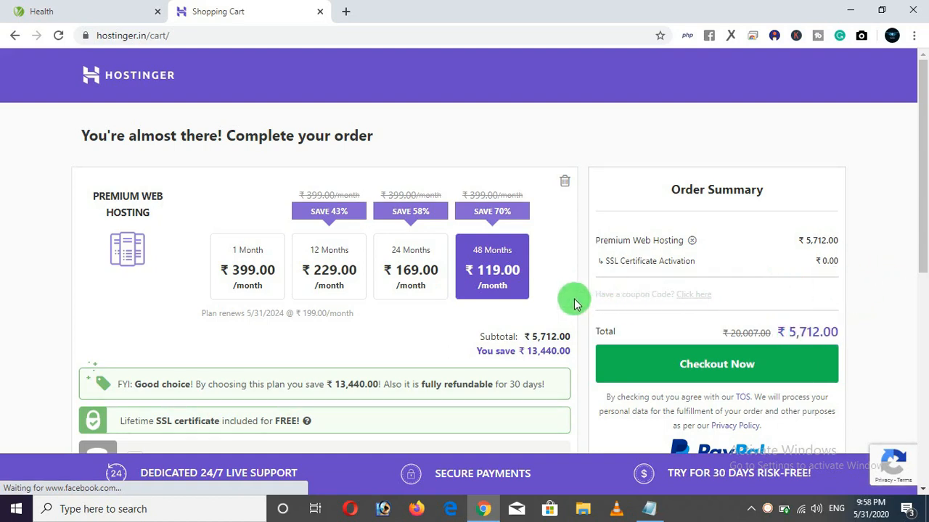
Step: Remove the Premium Web Hosting plan from the cart and load the hostinger.in home page
{"action": "left_click", "coordinate": [565, 187]}
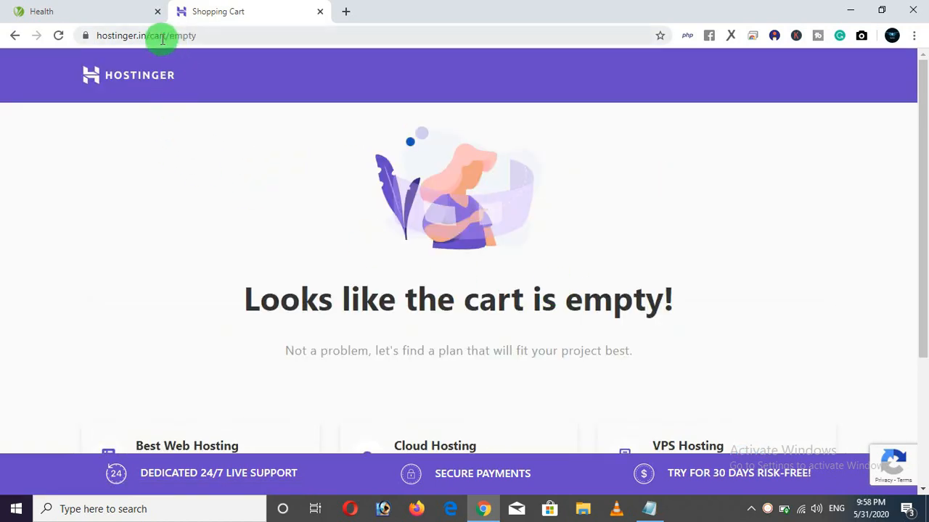
{"action": "left_click", "coordinate": [15, 36]}
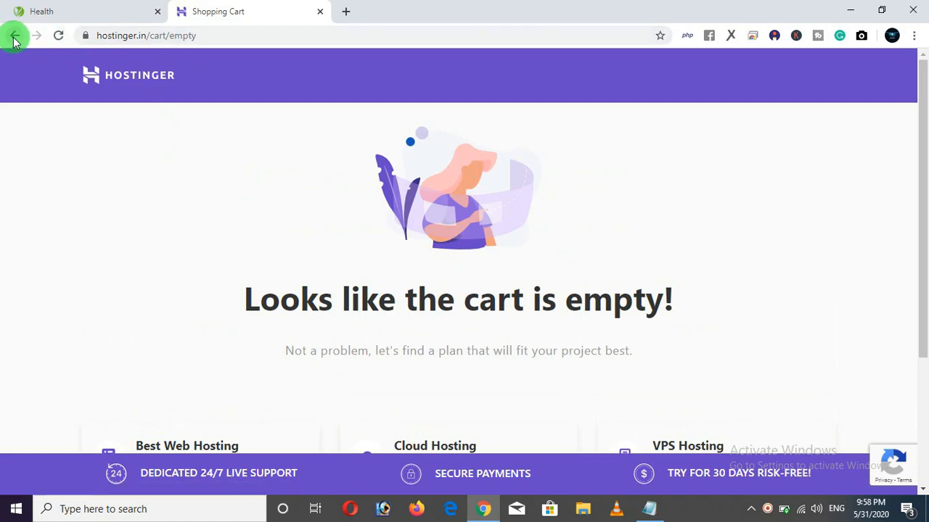
{"action": "left_click_drag", "start_coordinate": [163, 36], "coordinate": [306, 50]}
{"action": "key", "text": "BackSpace"}
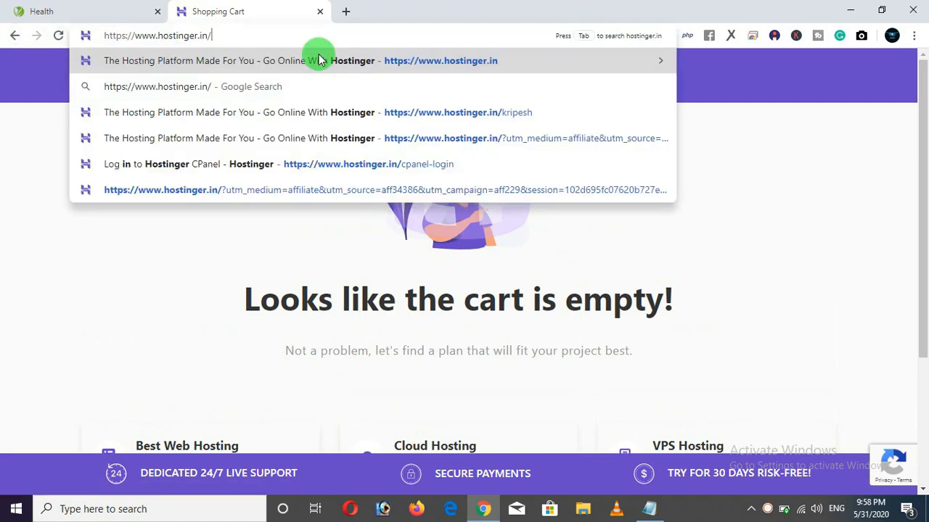
{"action": "key", "text": "Return"}
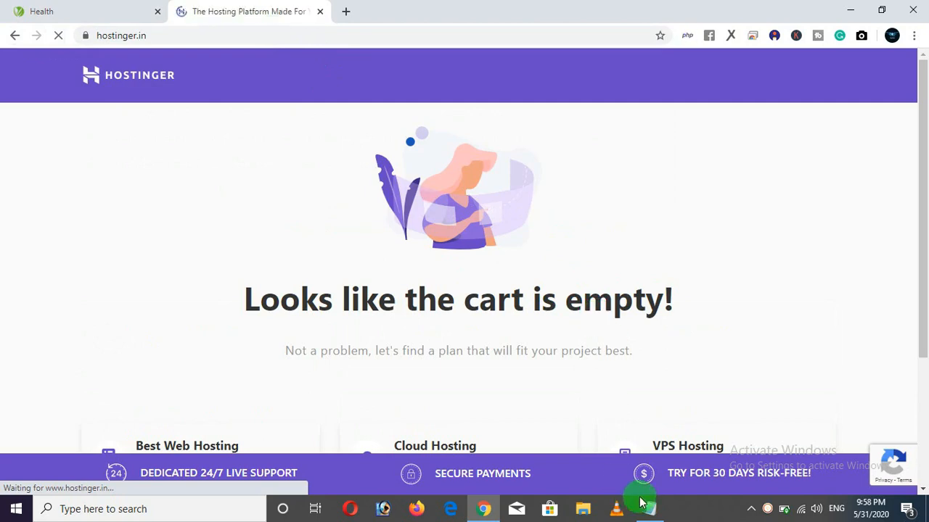
Step: Glance at the Notepad notes, then scroll the Hostinger homepage to the plan cards
{"action": "left_click", "coordinate": [648, 509]}
{"action": "left_click", "coordinate": [255, 208]}
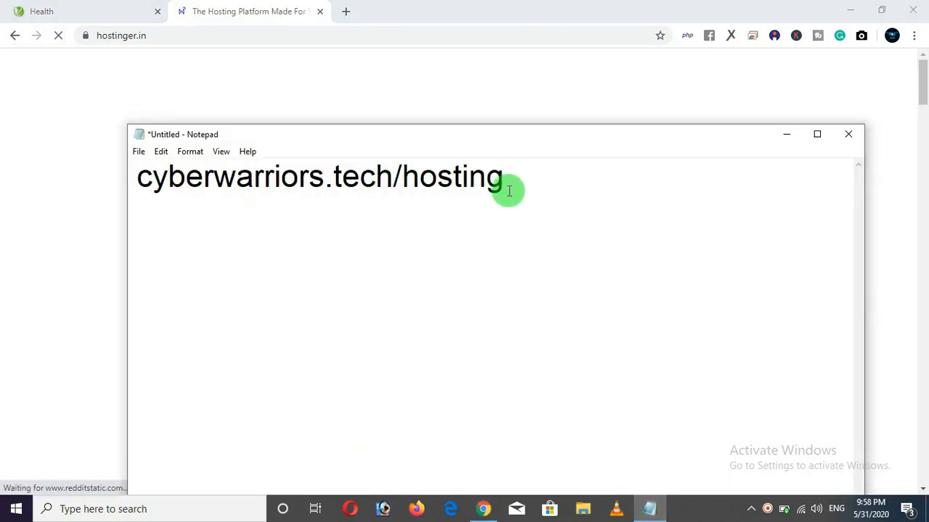
{"action": "left_click", "coordinate": [447, 22]}
{"action": "scroll", "coordinate": [519, 245], "scroll_direction": "down", "scroll_amount": 10}
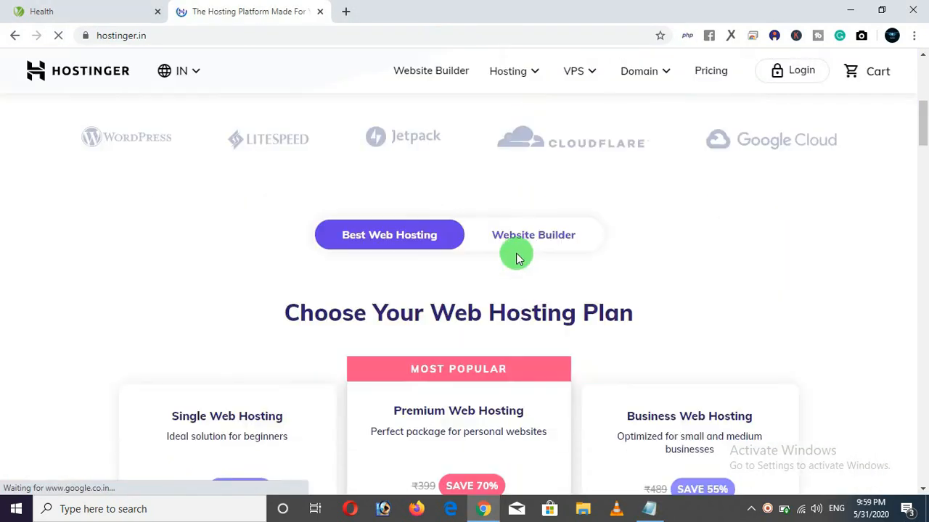
Step: Add the Business Web Hosting plan to the cart, showing a ₹10,512.00 total
{"action": "left_click", "coordinate": [686, 406]}
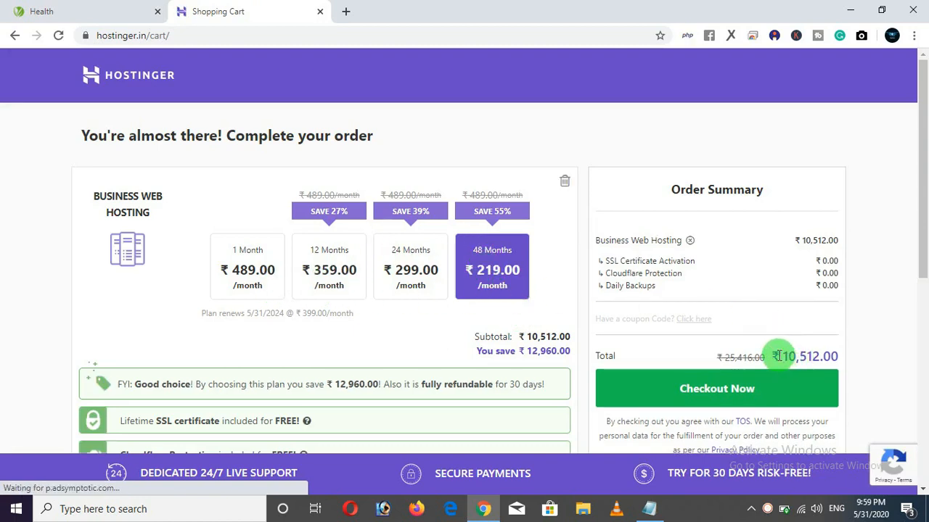
{"action": "left_click_drag", "start_coordinate": [778, 356], "coordinate": [833, 356]}
{"action": "left_click", "coordinate": [849, 285]}
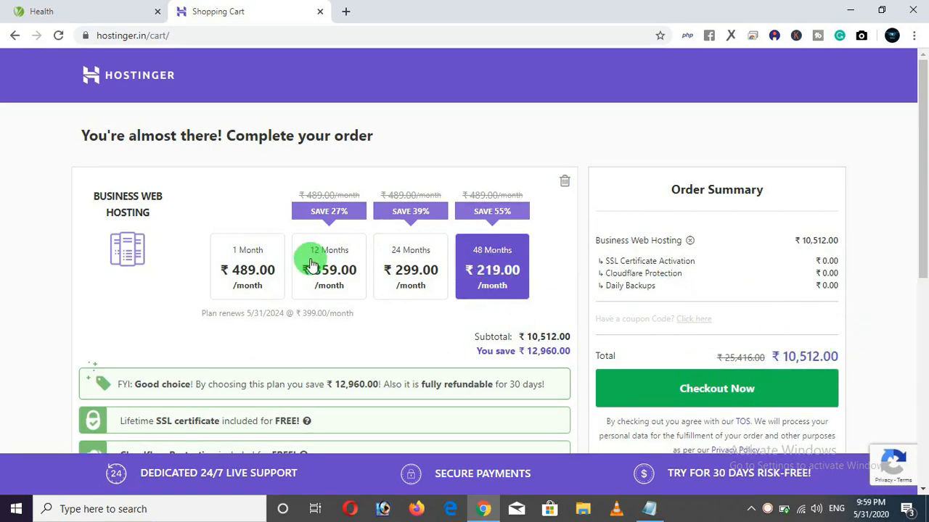
Step: Switch the plan to 12 months, dropping the total to ₹4,308.00 with ₹1,560.00 saved
{"action": "left_click", "coordinate": [327, 275]}
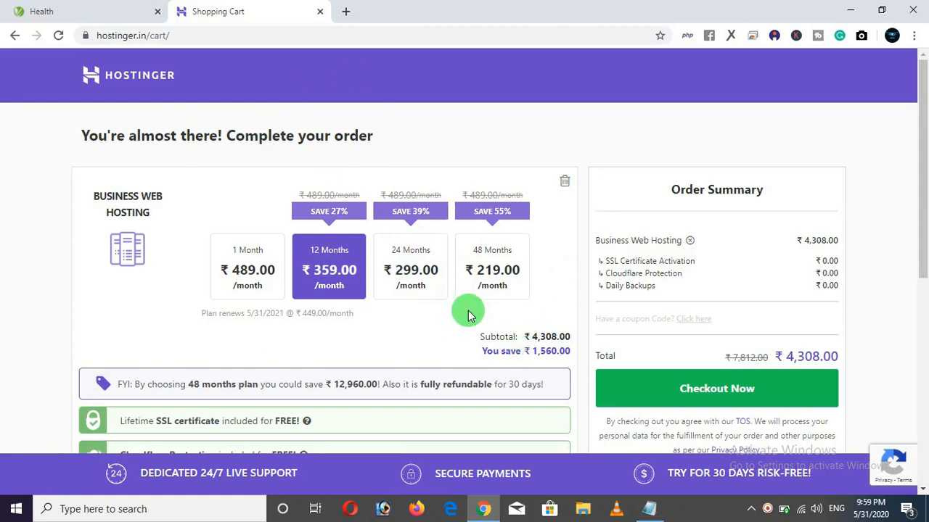
{"action": "left_click_drag", "start_coordinate": [786, 359], "coordinate": [819, 356]}
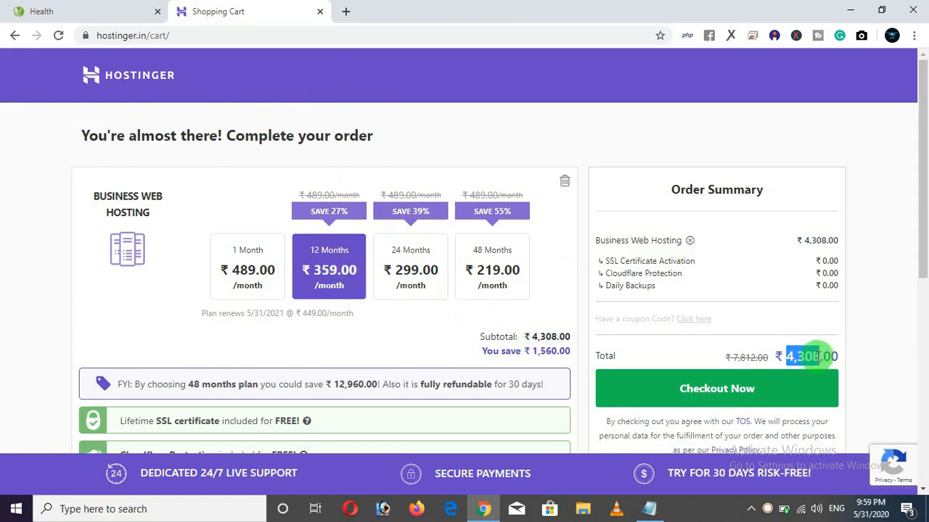
{"action": "left_click", "coordinate": [872, 277]}
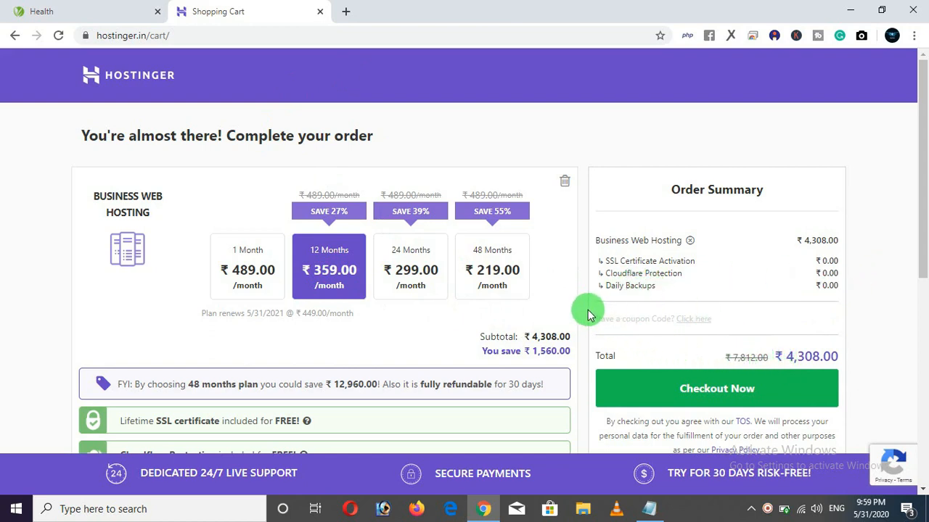
{"action": "scroll", "coordinate": [552, 305], "scroll_direction": "down", "scroll_amount": 2}
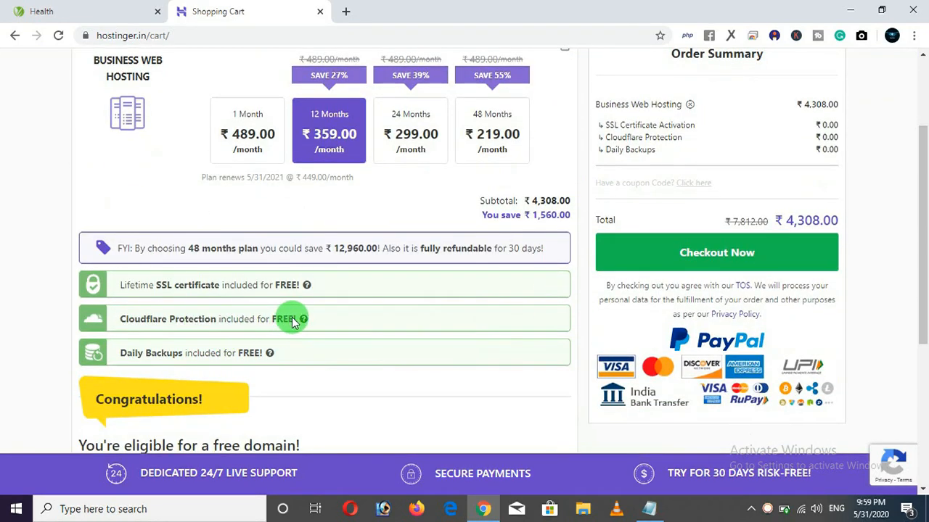
{"action": "mouse_move", "coordinate": [304, 320]}
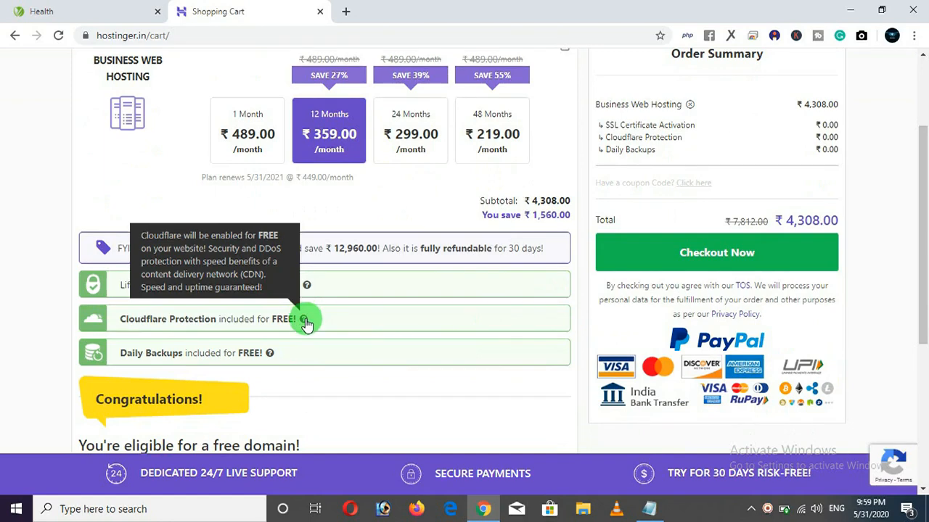
{"action": "mouse_move", "coordinate": [270, 355]}
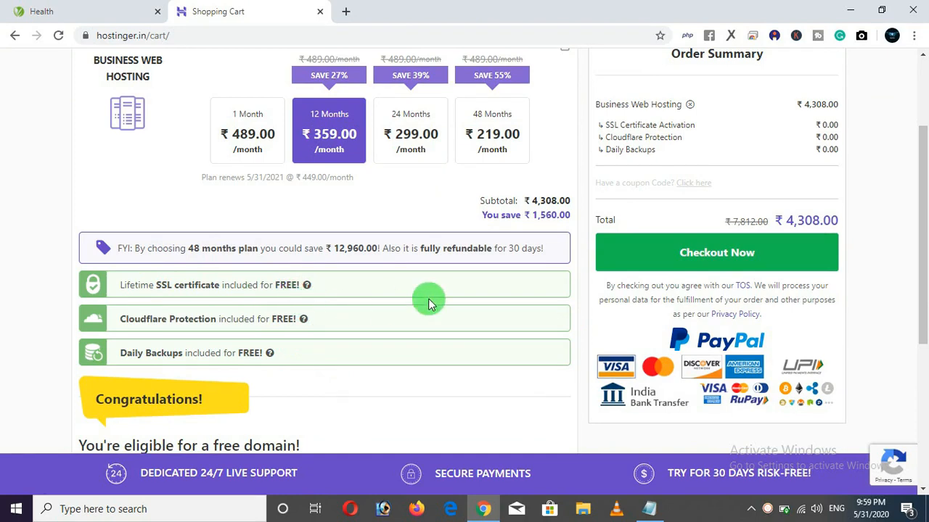
{"action": "scroll", "coordinate": [428, 303], "scroll_direction": "up", "scroll_amount": 1}
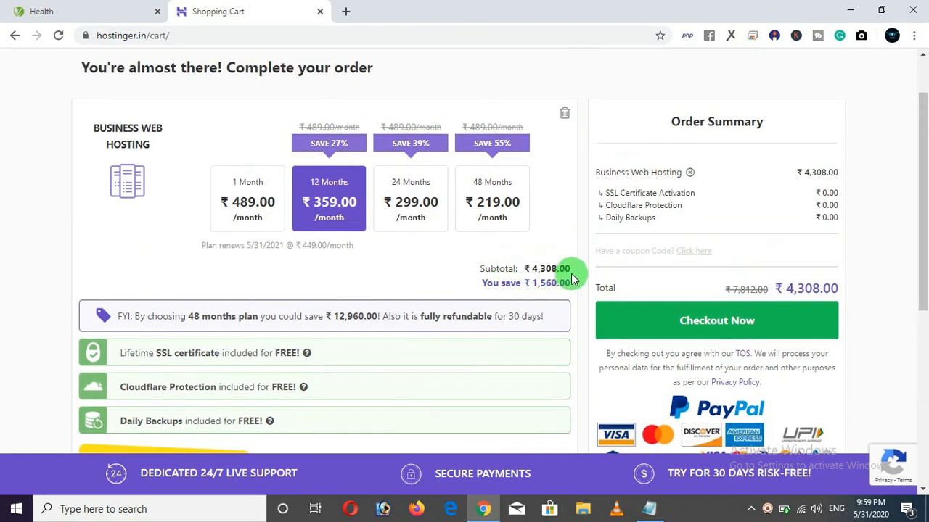
{"action": "left_click_drag", "start_coordinate": [573, 284], "coordinate": [532, 283]}
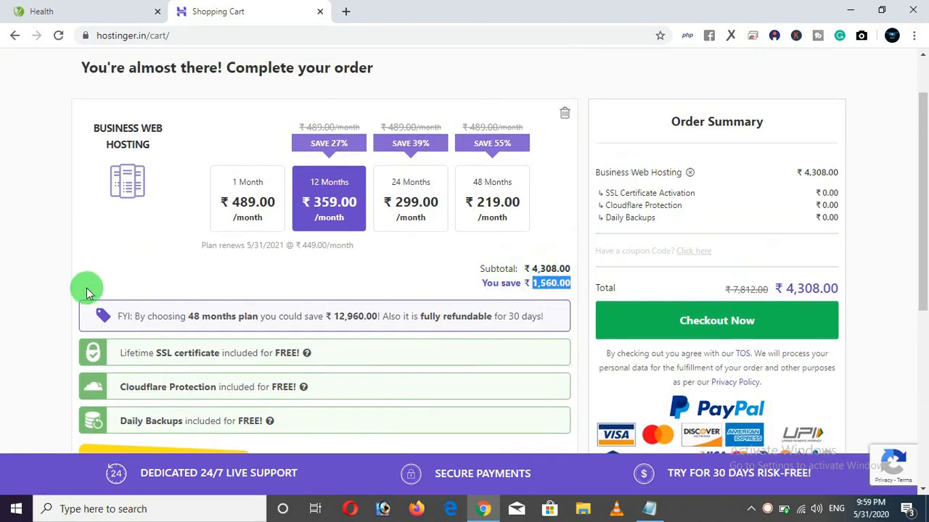
{"action": "left_click", "coordinate": [35, 270]}
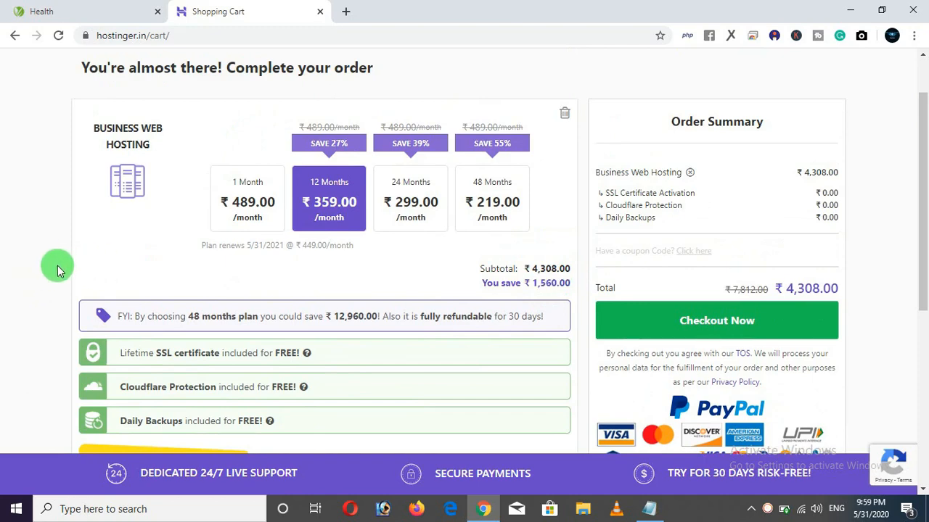
{"action": "scroll", "coordinate": [41, 274], "scroll_direction": "down", "scroll_amount": 3}
{"action": "scroll", "coordinate": [41, 274], "scroll_direction": "up", "scroll_amount": 2}
{"action": "scroll", "coordinate": [41, 274], "scroll_direction": "down", "scroll_amount": 3}
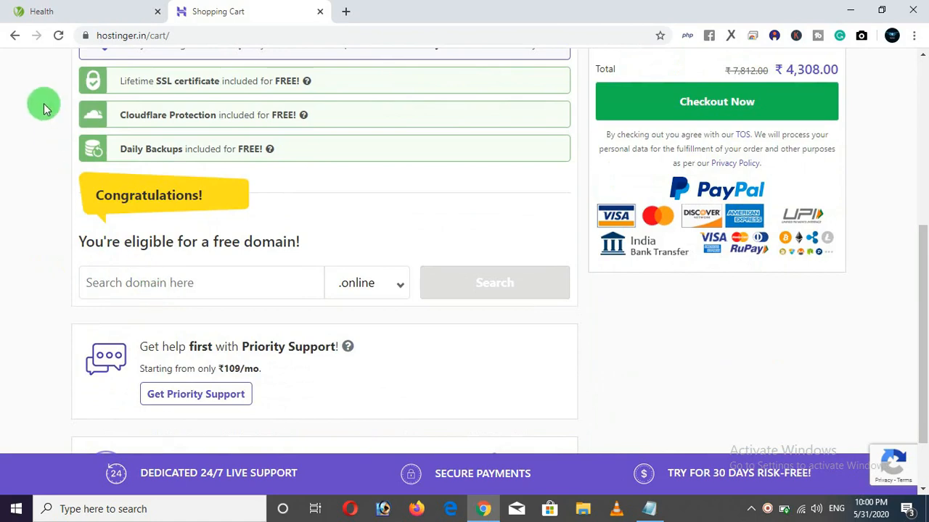
Step: Paste the Health site's address into the free-domain search box, trimmed to cyberwarriorseducation1
{"action": "left_click", "coordinate": [73, 11]}
{"action": "key", "text": "ctrl+c"}
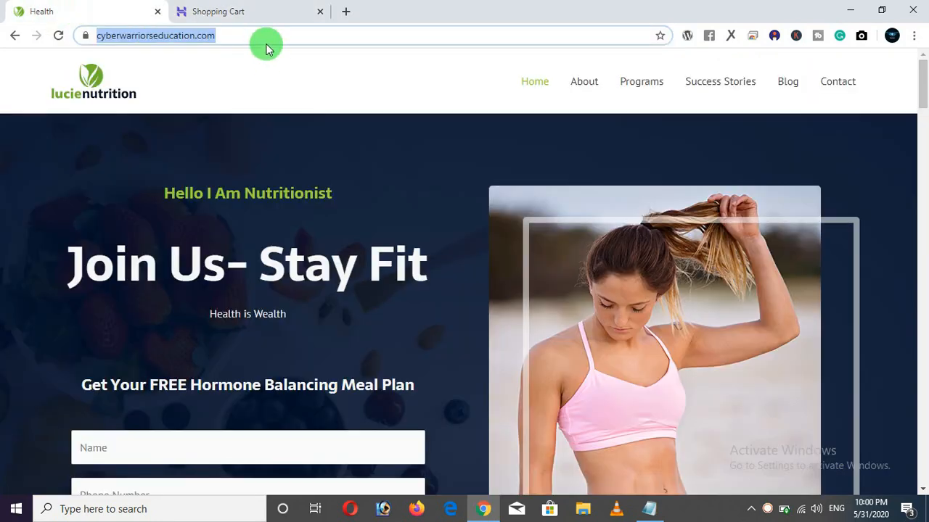
{"action": "left_click", "coordinate": [245, 13]}
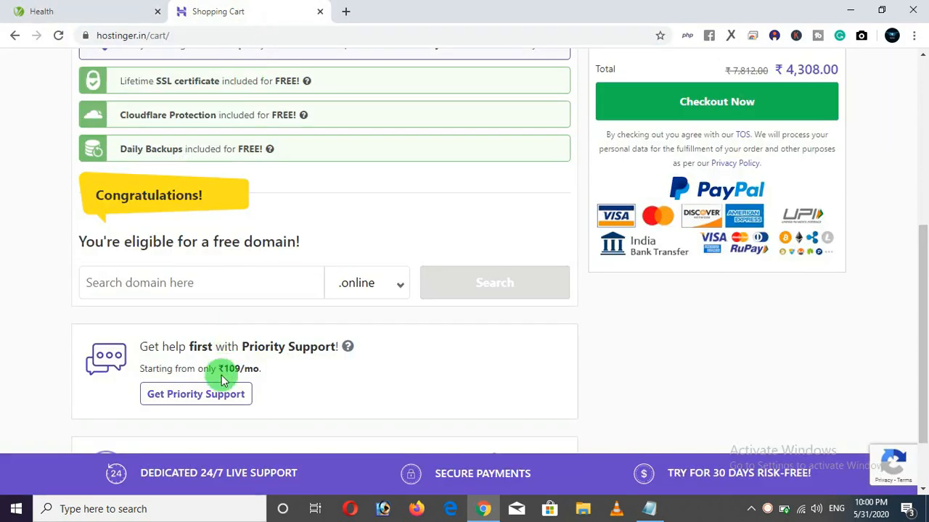
{"action": "left_click", "coordinate": [212, 290]}
{"action": "key", "text": "ctrl+v"}
{"action": "key", "text": "BackSpace"}
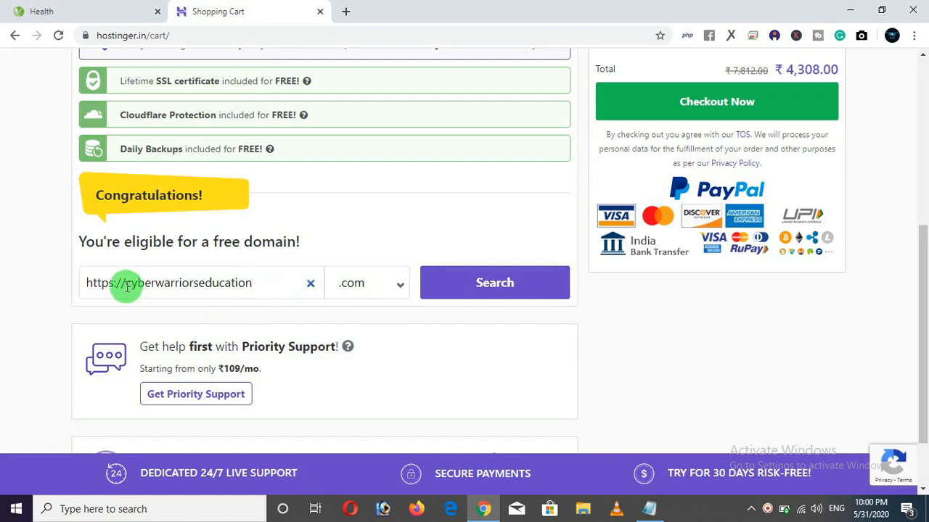
{"action": "left_click_drag", "start_coordinate": [125, 286], "coordinate": [57, 286]}
{"action": "key", "text": "BackSpace"}
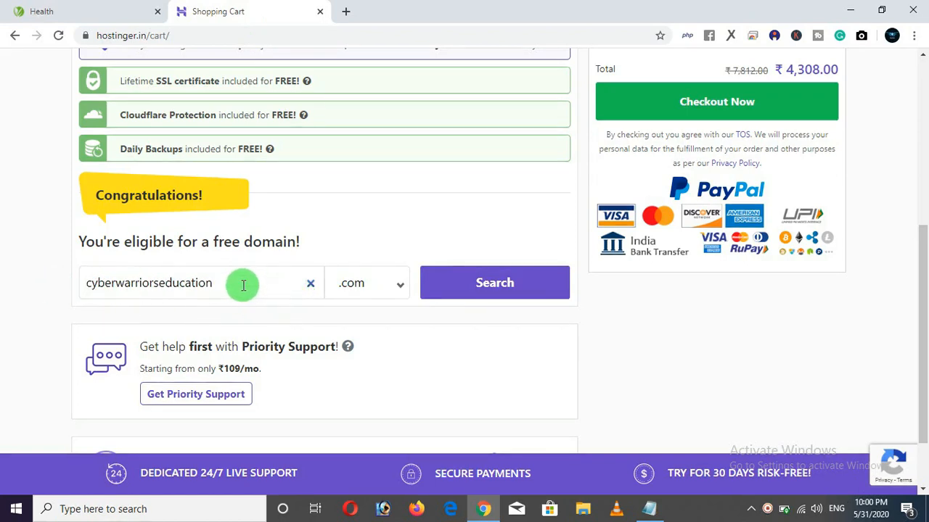
Step: Keep the .com extension and search for cyberwarriorseducation1.com
{"action": "left_click", "coordinate": [379, 285]}
{"action": "left_click", "coordinate": [372, 88]}
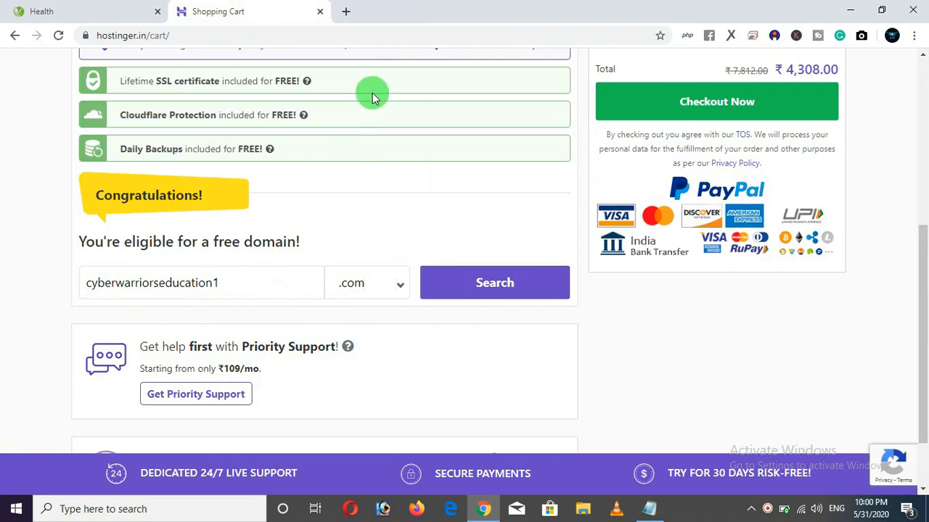
{"action": "left_click", "coordinate": [491, 282]}
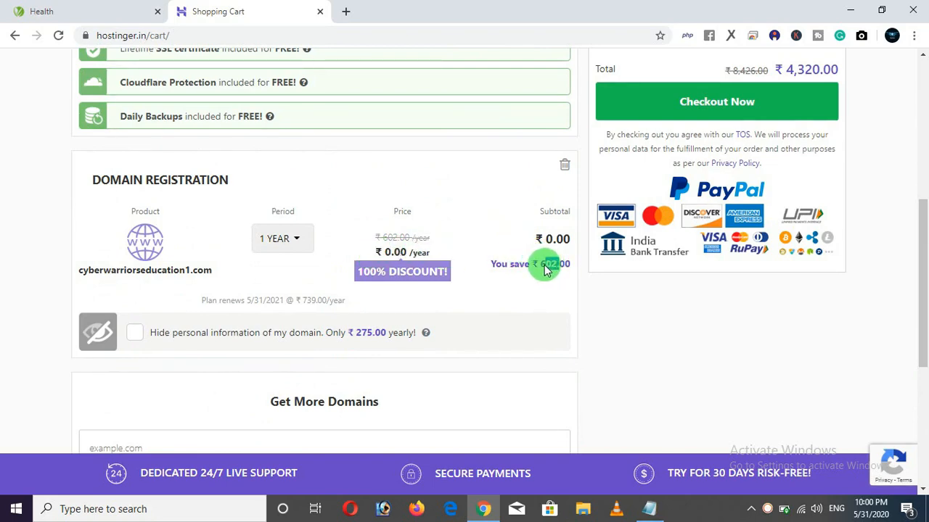
{"action": "scroll", "coordinate": [585, 311], "scroll_direction": "up", "scroll_amount": 1}
{"action": "scroll", "coordinate": [580, 305], "scroll_direction": "up", "scroll_amount": 2}
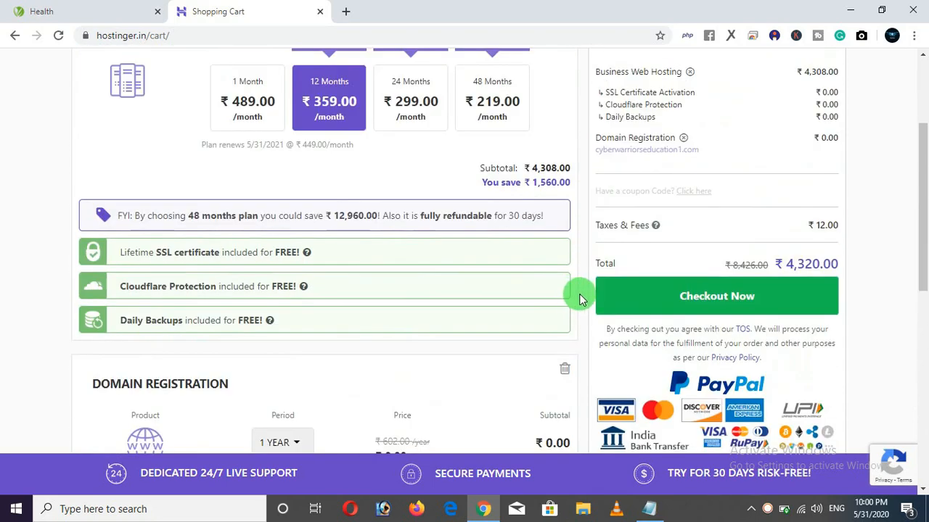
{"action": "scroll", "coordinate": [580, 294], "scroll_direction": "up", "scroll_amount": 2}
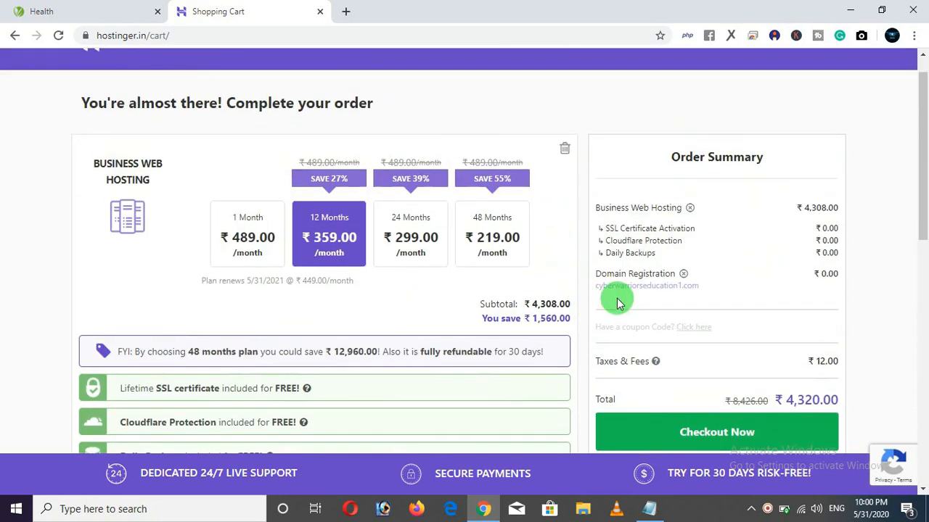
{"action": "left_click_drag", "start_coordinate": [787, 404], "coordinate": [827, 400]}
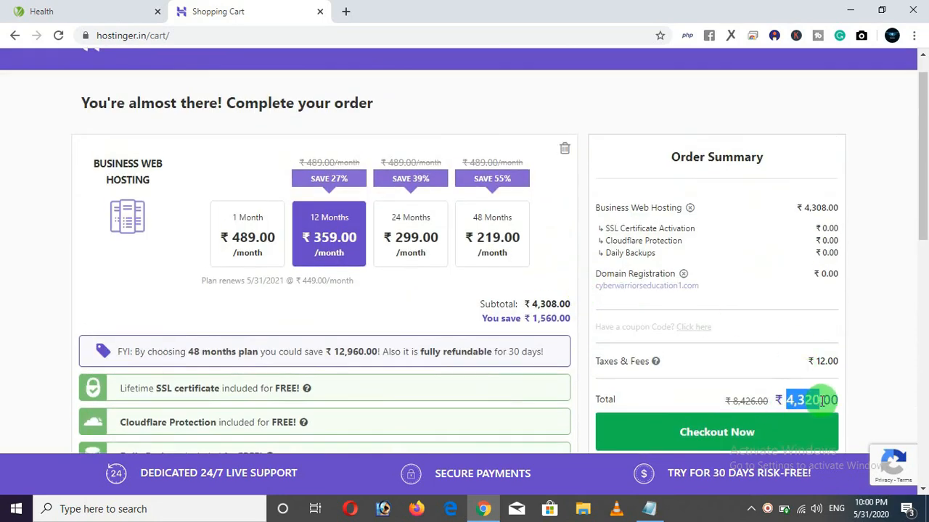
{"action": "left_click", "coordinate": [888, 317]}
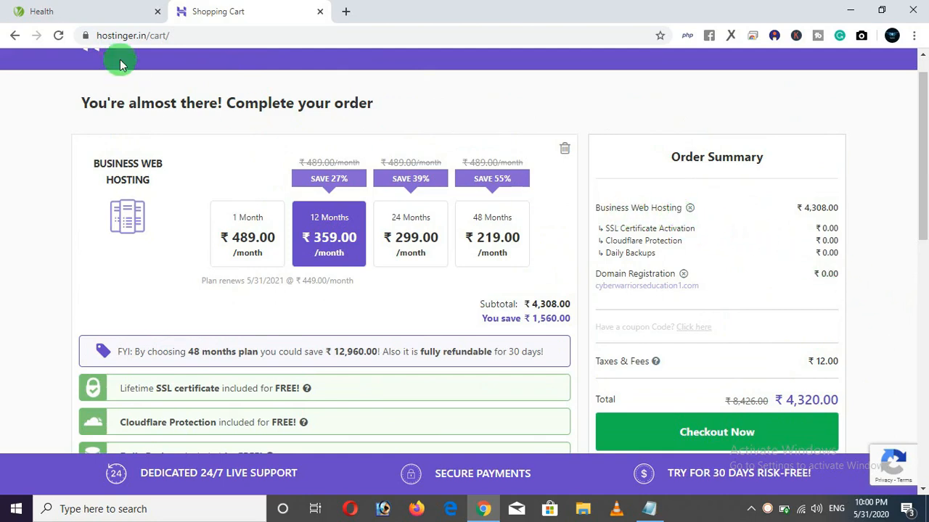
{"action": "left_click", "coordinate": [100, 16]}
{"action": "left_click", "coordinate": [62, 38]}
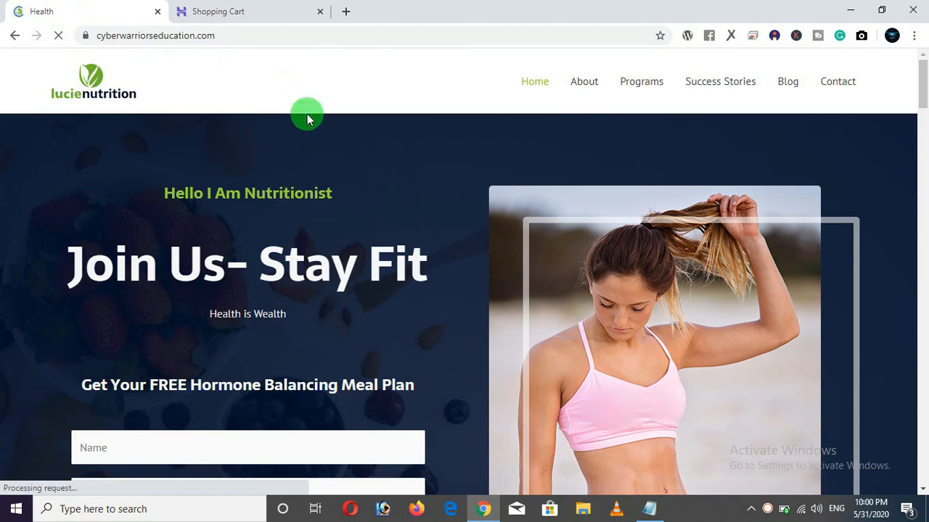
{"action": "left_click", "coordinate": [249, 17]}
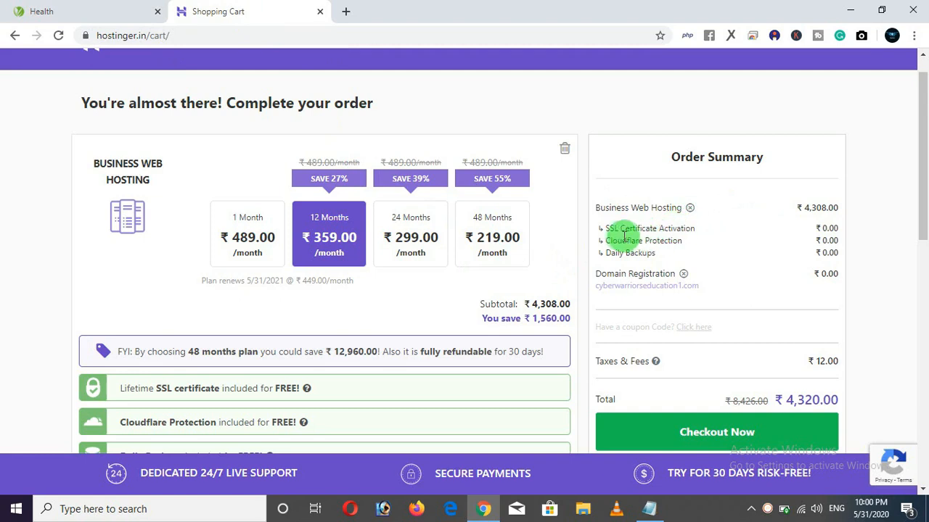
{"action": "left_click_drag", "start_coordinate": [697, 231], "coordinate": [614, 246]}
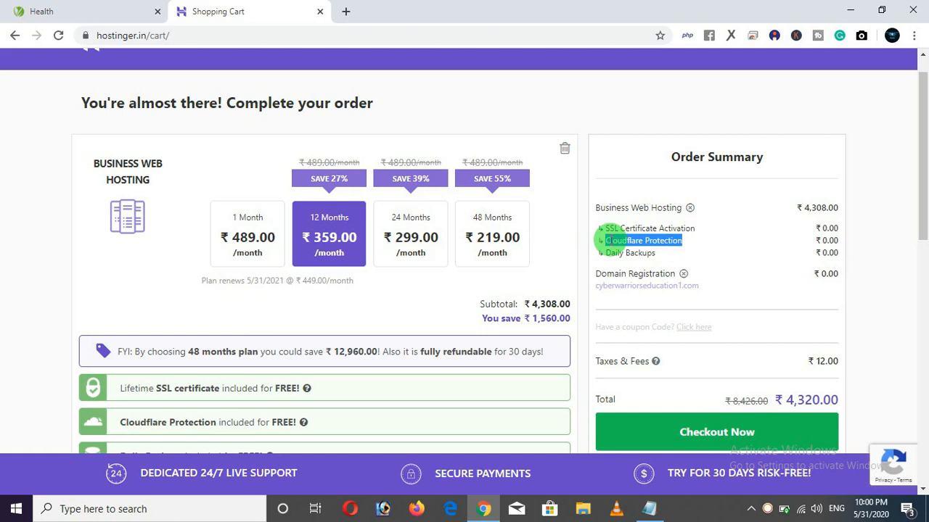
{"action": "left_click_drag", "start_coordinate": [655, 253], "coordinate": [621, 274]}
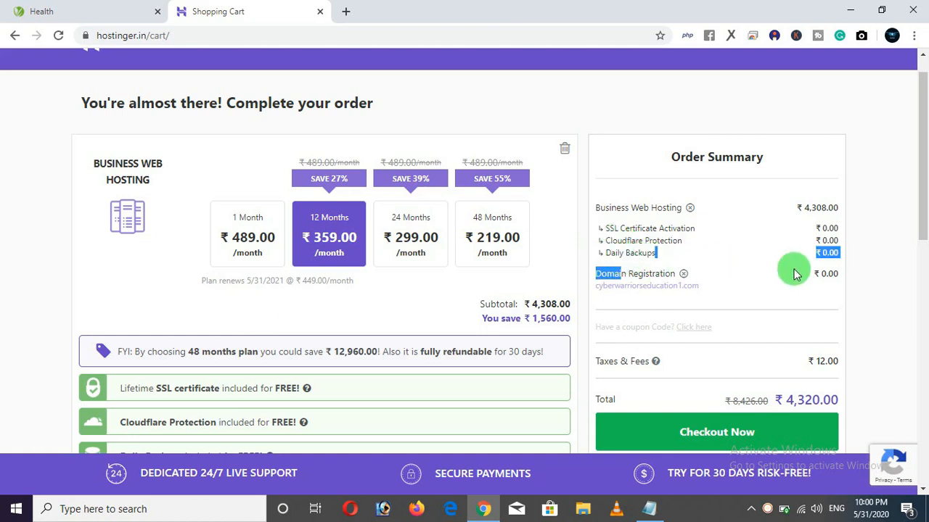
{"action": "left_click", "coordinate": [618, 275]}
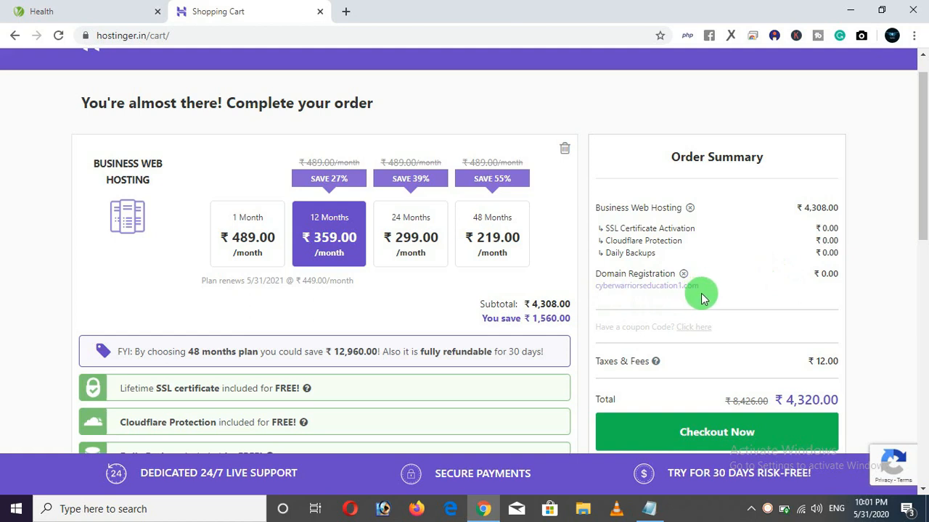
{"action": "left_click", "coordinate": [3, 241]}
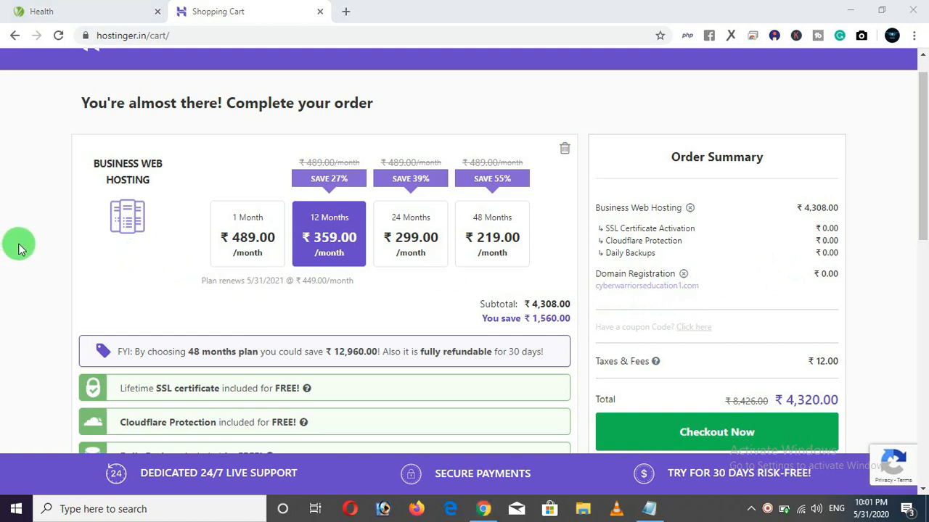
{"action": "left_click", "coordinate": [19, 249]}
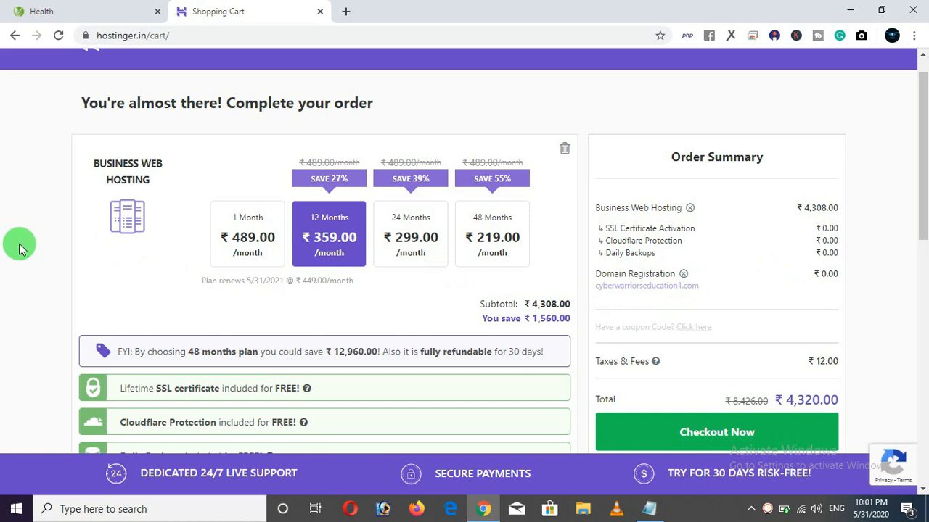
{"action": "scroll", "coordinate": [722, 320], "scroll_direction": "down", "scroll_amount": 1}
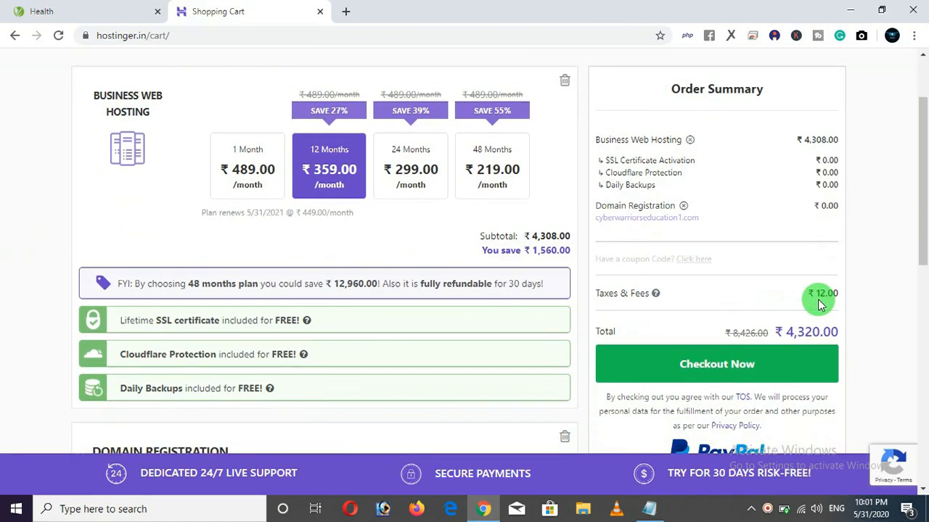
{"action": "scroll", "coordinate": [798, 327], "scroll_direction": "down", "scroll_amount": 2}
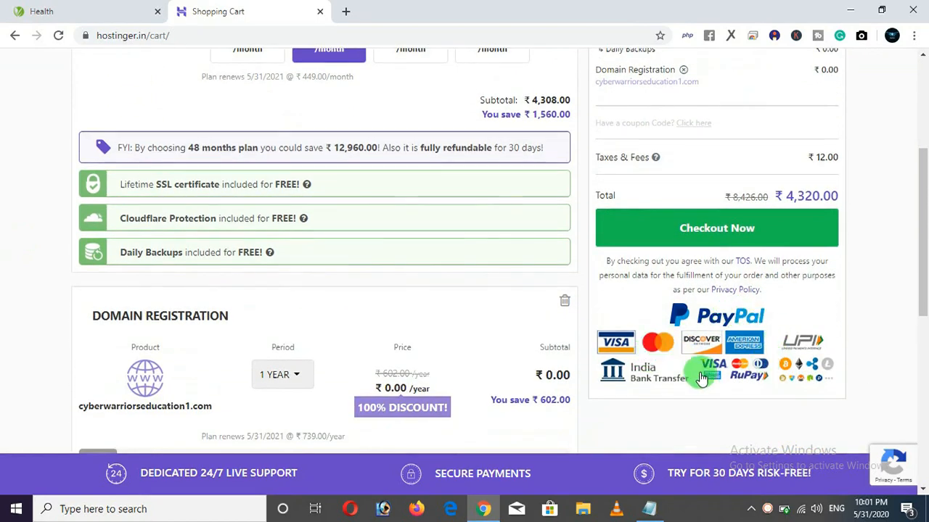
{"action": "scroll", "coordinate": [703, 311], "scroll_direction": "up", "scroll_amount": 2}
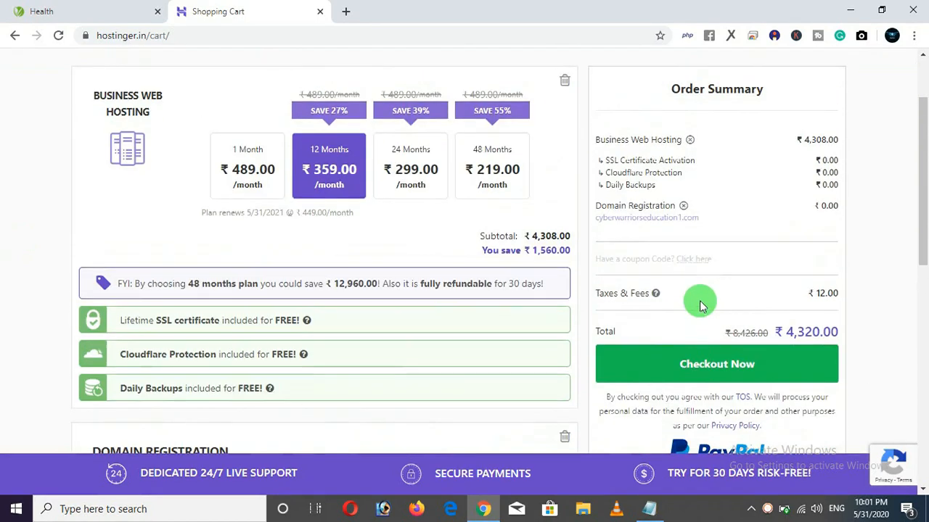
Step: Proceed to checkout, with the ₹4,320.00 order summary shown beside the sign-up page
{"action": "left_click", "coordinate": [717, 372]}
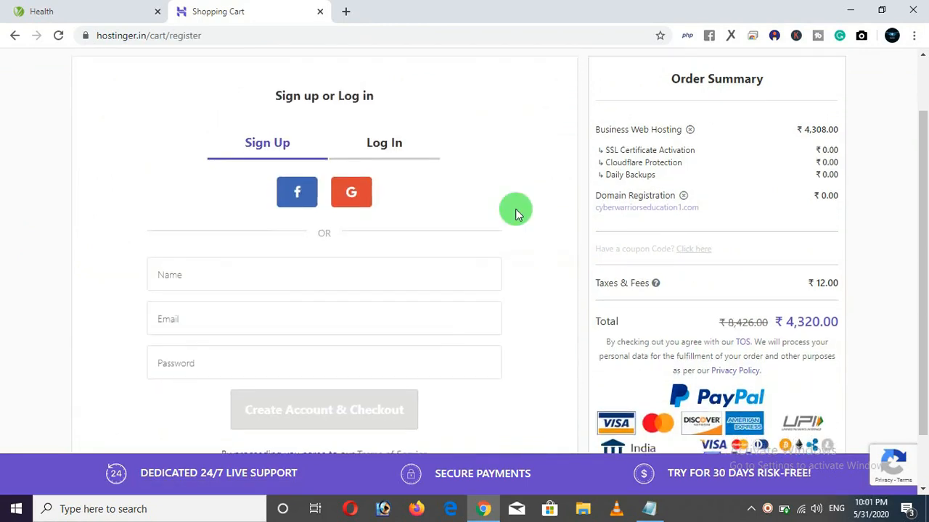
{"action": "scroll", "coordinate": [515, 206], "scroll_direction": "up", "scroll_amount": 2}
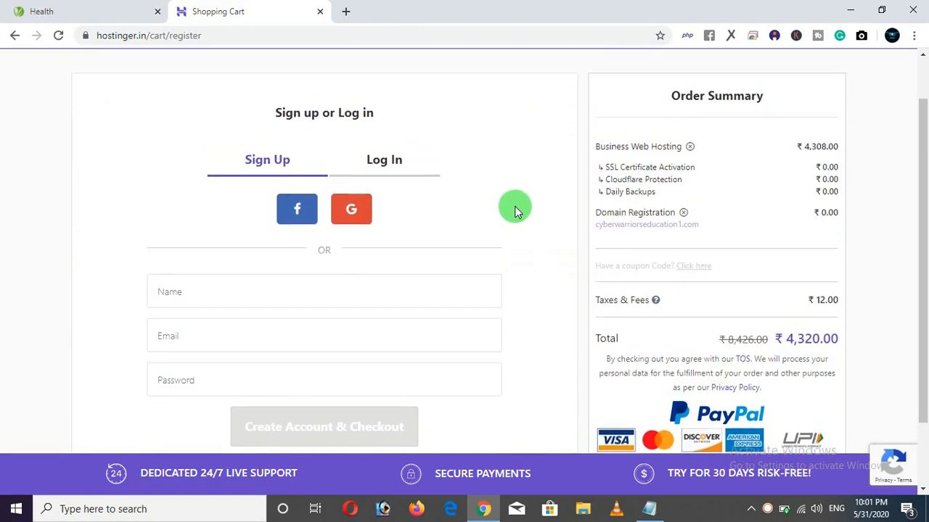
{"action": "scroll", "coordinate": [515, 208], "scroll_direction": "down", "scroll_amount": 1}
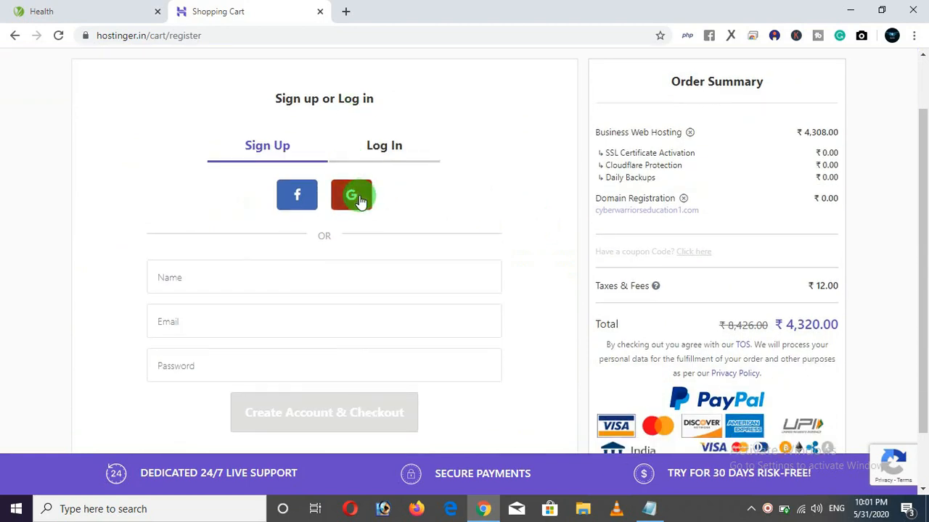
{"action": "scroll", "coordinate": [700, 307], "scroll_direction": "down", "scroll_amount": 1}
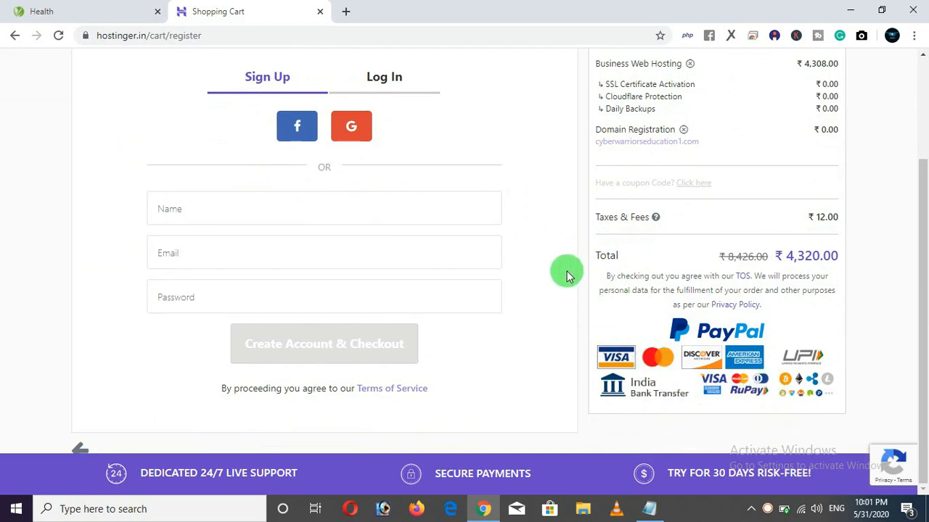
{"action": "scroll", "coordinate": [566, 274], "scroll_direction": "up", "scroll_amount": 2}
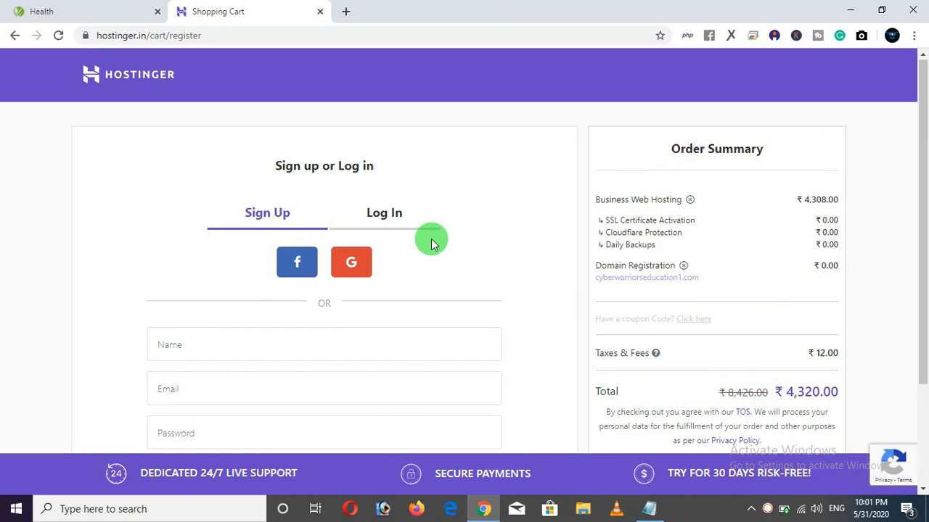
Step: Highlight the cyberwarriors.tech/hosting link in Notepad, then go back to the Chrome window
{"action": "left_click", "coordinate": [649, 508]}
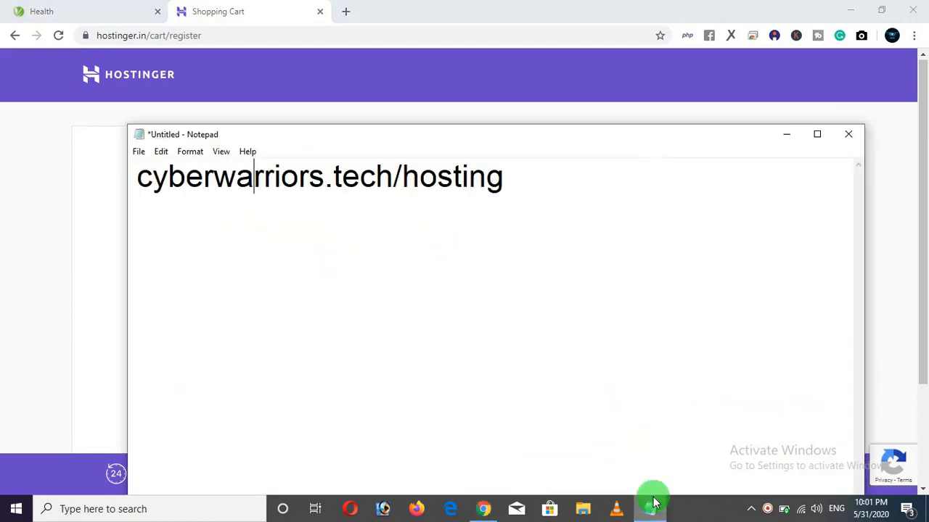
{"action": "left_click_drag", "start_coordinate": [522, 184], "coordinate": [128, 182]}
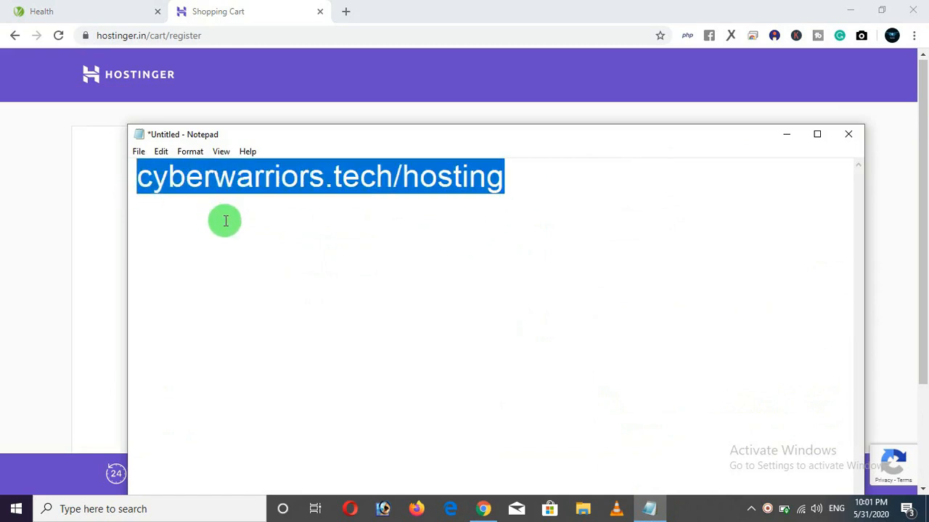
{"action": "left_click_drag", "start_coordinate": [531, 168], "coordinate": [132, 182]}
{"action": "left_click", "coordinate": [46, 247]}
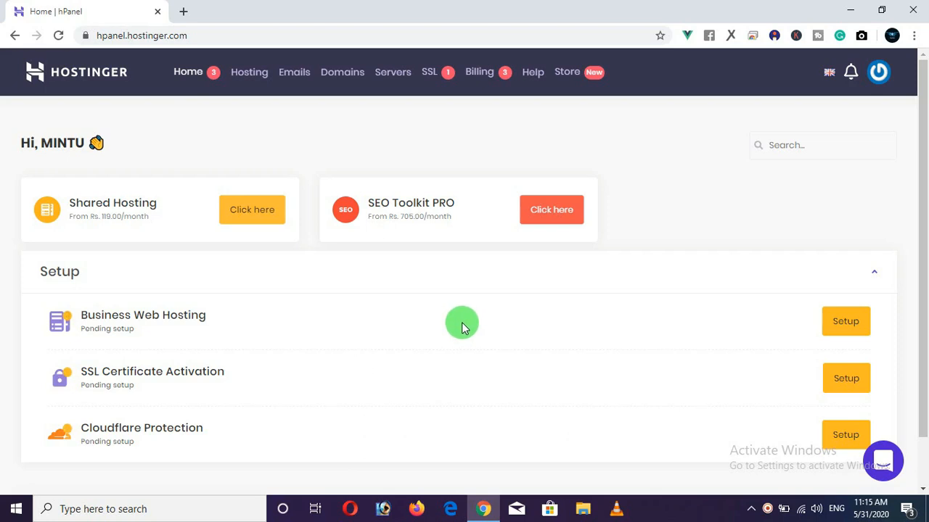
Step: Launch Business Web Hosting setup from the hPanel home and start the guided setup
{"action": "left_click", "coordinate": [848, 326]}
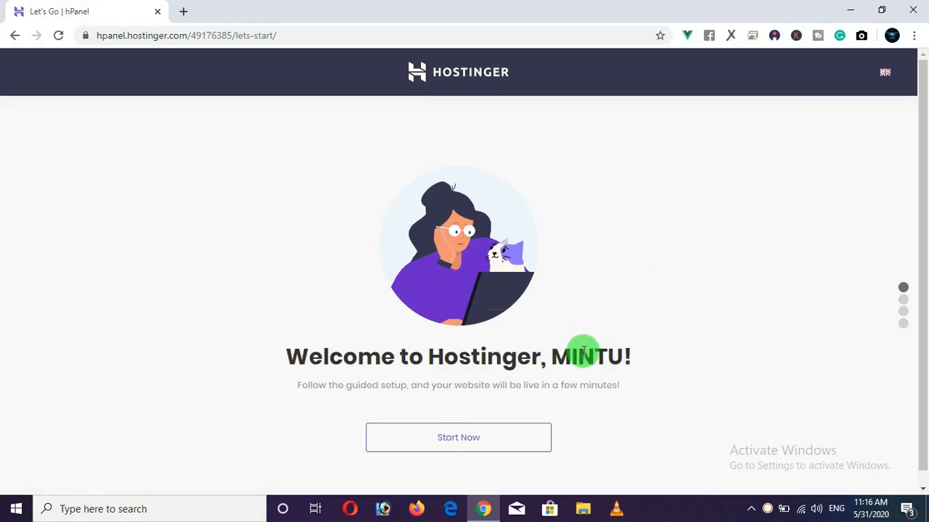
{"action": "left_click", "coordinate": [466, 450]}
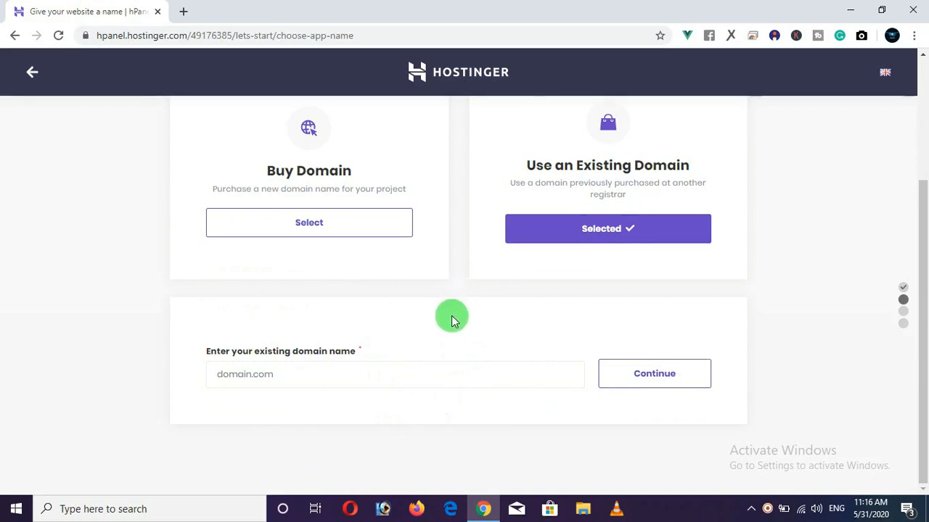
Step: Enter cyberwarriorsyoutube.com as the existing domain and continue past the next two screens
{"action": "left_click", "coordinate": [426, 375]}
{"action": "type", "text": "cyberwarriorsyoutube.com"}
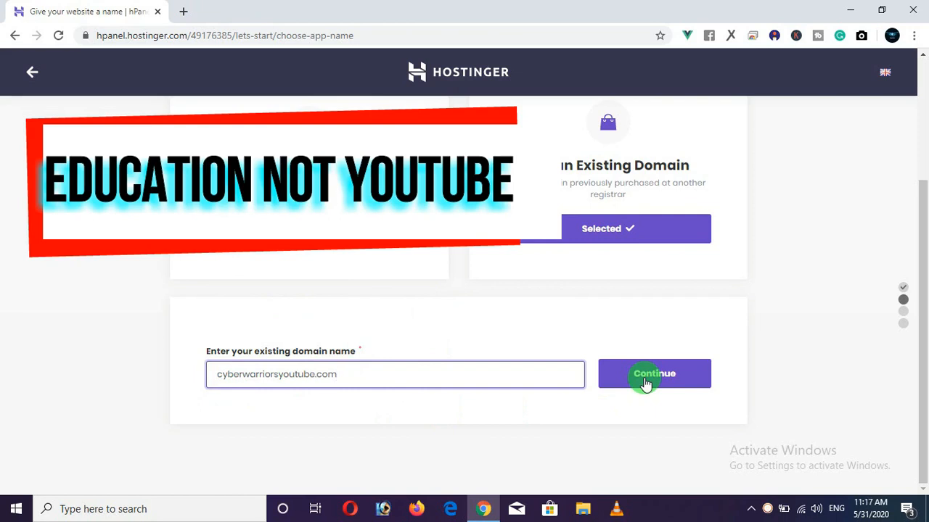
{"action": "left_click", "coordinate": [645, 383]}
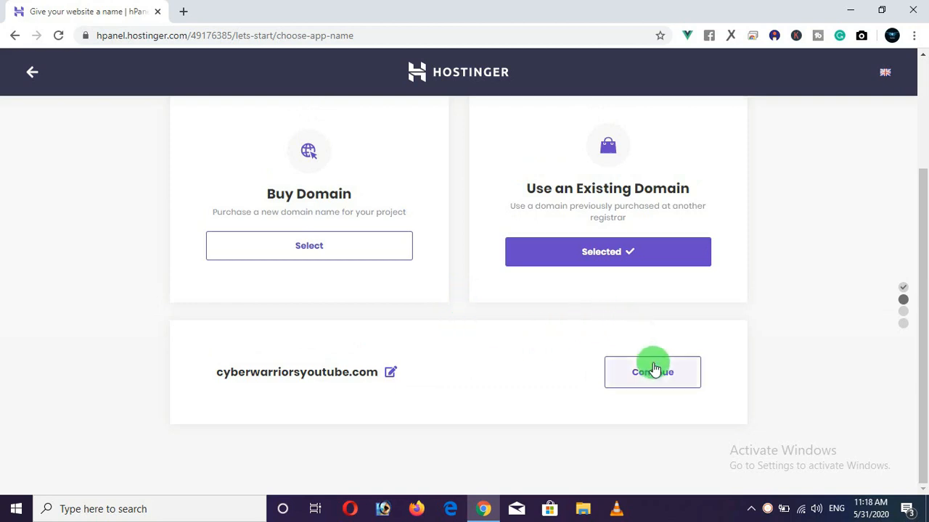
{"action": "left_click", "coordinate": [651, 374]}
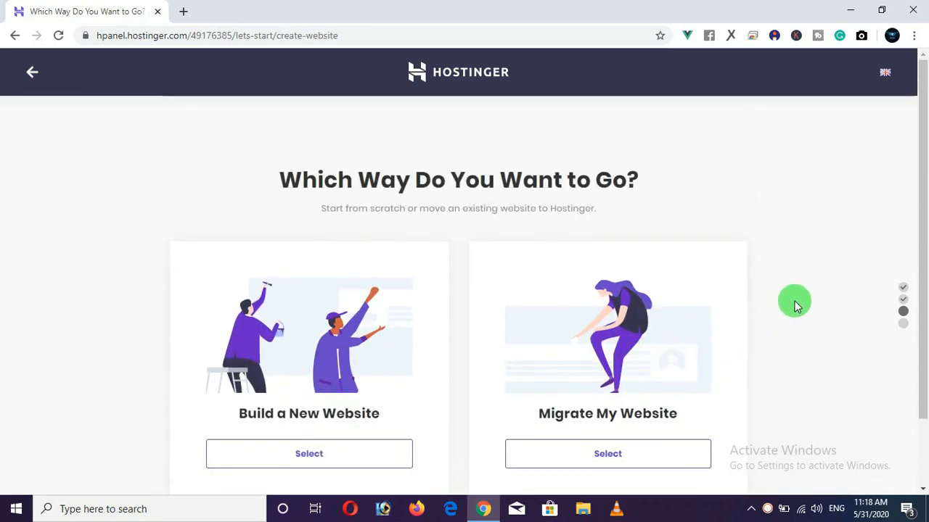
Step: Skip building or migrating a site and choose to start the website from scratch
{"action": "scroll", "coordinate": [801, 283], "scroll_direction": "down", "scroll_amount": 1}
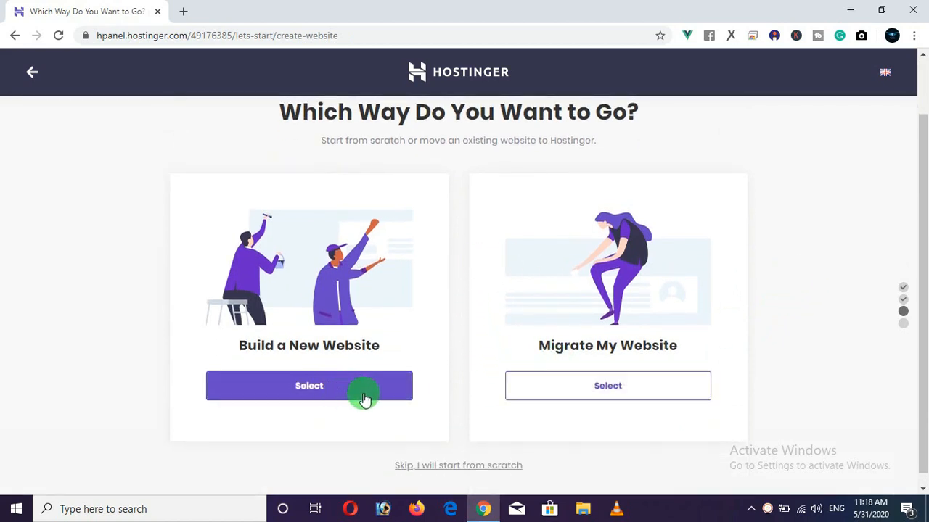
{"action": "scroll", "coordinate": [392, 396], "scroll_direction": "down", "scroll_amount": 1}
{"action": "scroll", "coordinate": [435, 395], "scroll_direction": "up", "scroll_amount": 1}
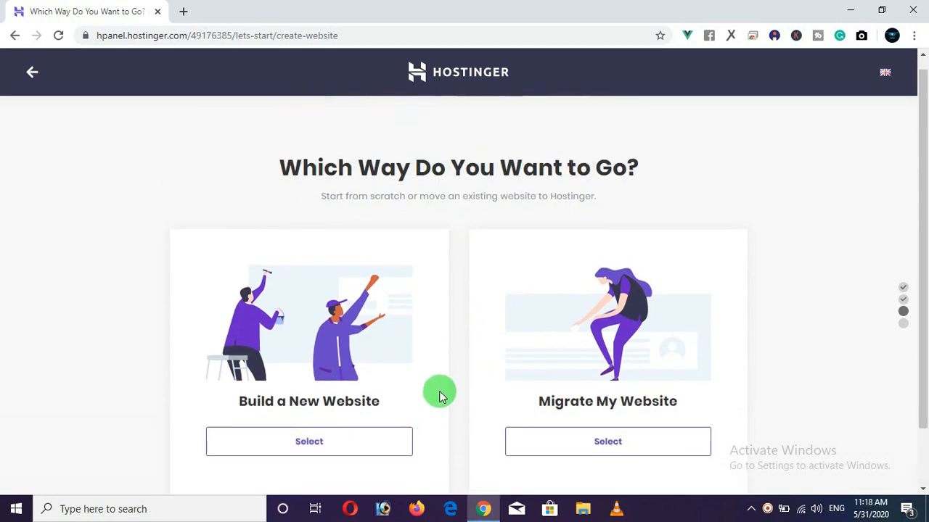
{"action": "scroll", "coordinate": [428, 421], "scroll_direction": "down", "scroll_amount": 1}
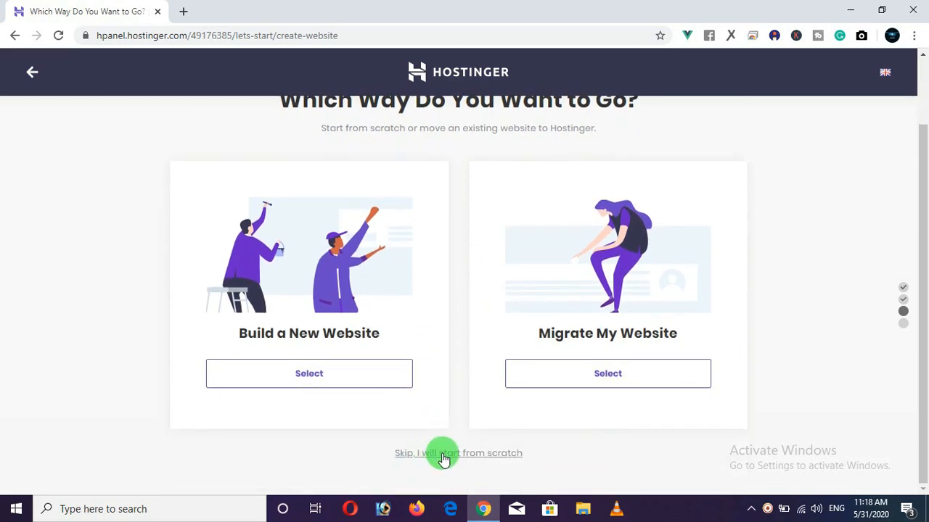
{"action": "left_click", "coordinate": [450, 454]}
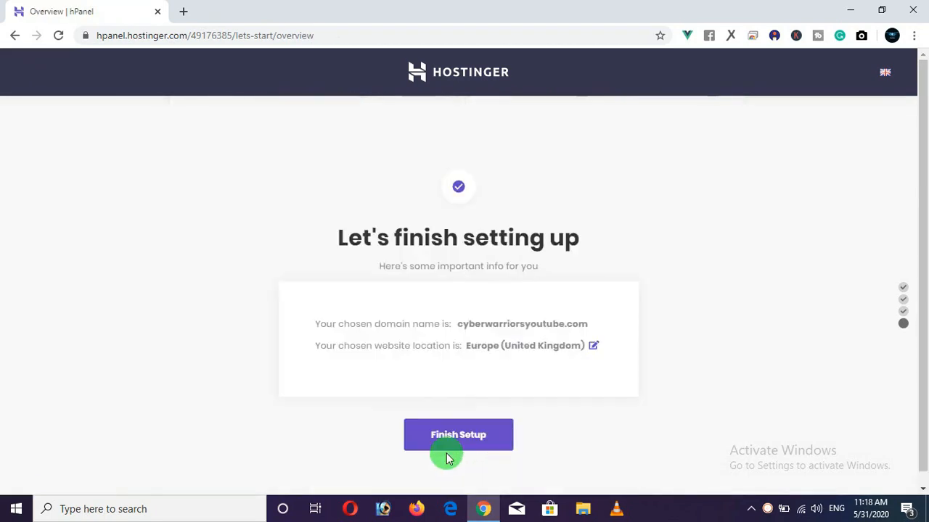
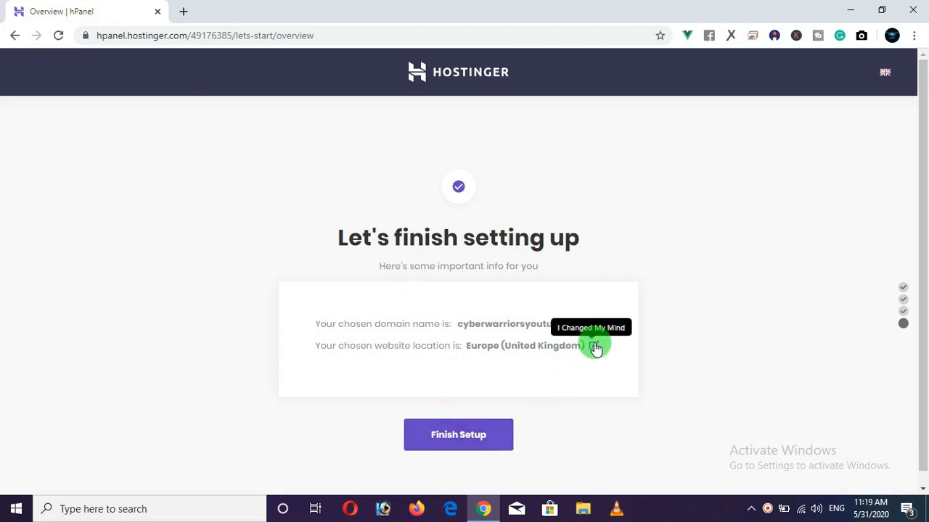
Step: Change the website server location to Asia (Singapore) and finish the setup
{"action": "left_click", "coordinate": [594, 346]}
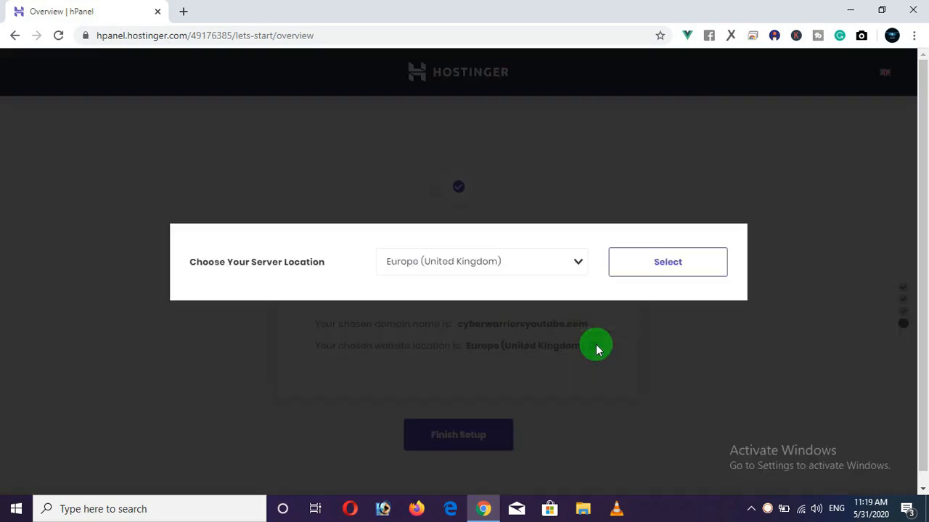
{"action": "left_click", "coordinate": [579, 264]}
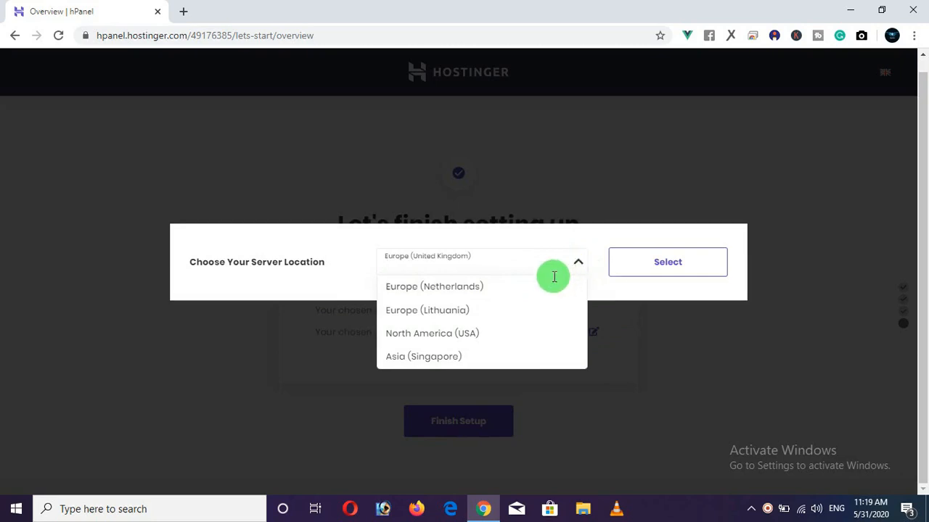
{"action": "left_click", "coordinate": [451, 356]}
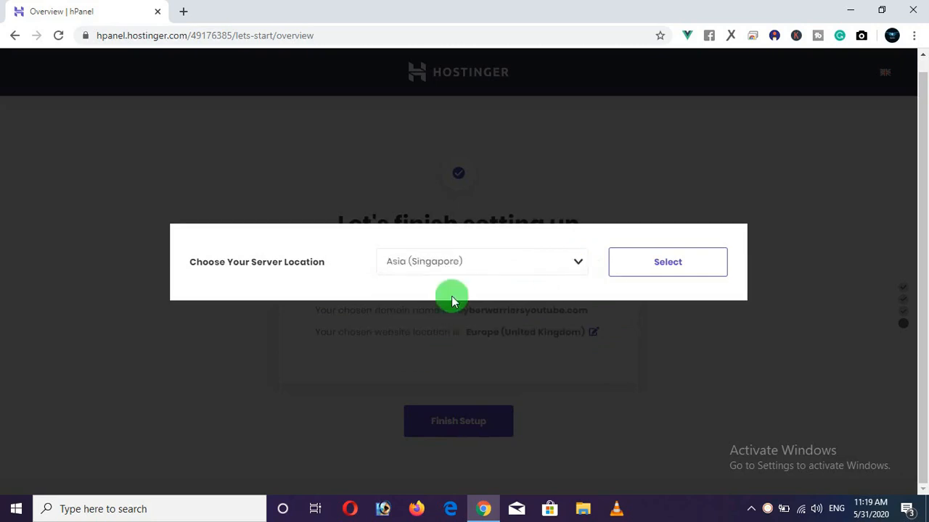
{"action": "left_click", "coordinate": [660, 273]}
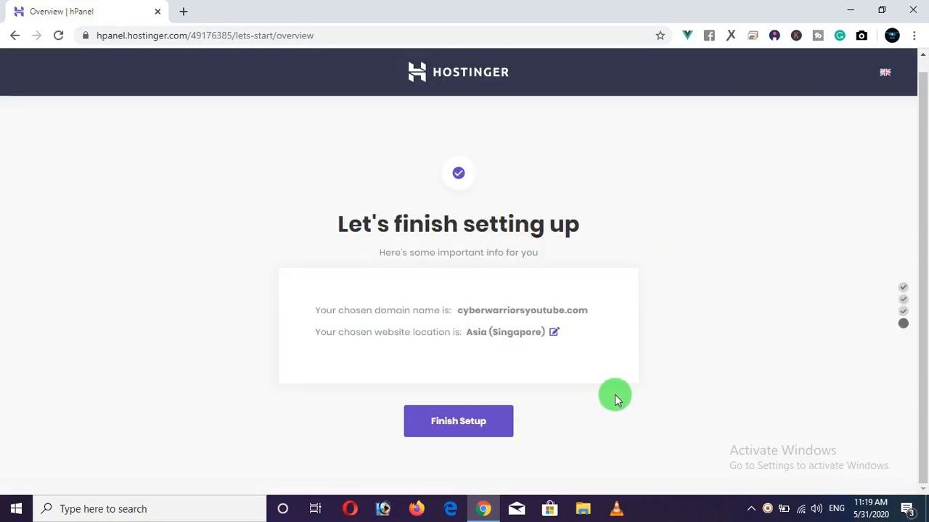
{"action": "left_click", "coordinate": [475, 428]}
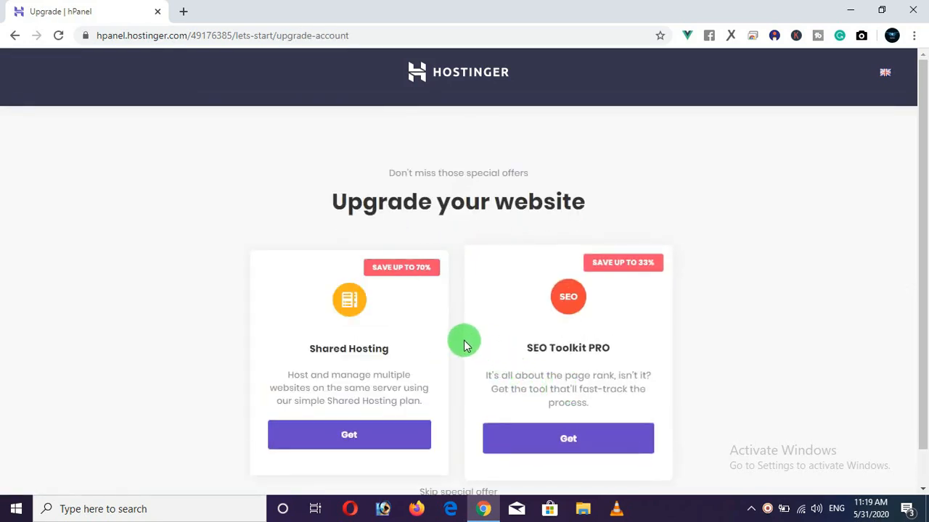
Step: Skip the special upgrade offer and wait until the website is ready
{"action": "scroll", "coordinate": [464, 341], "scroll_direction": "down", "scroll_amount": 1}
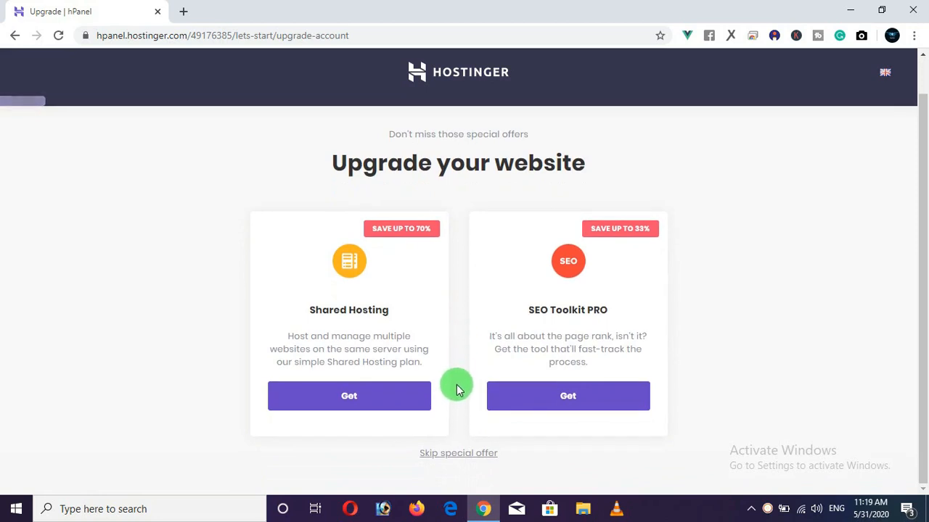
{"action": "left_click", "coordinate": [460, 454]}
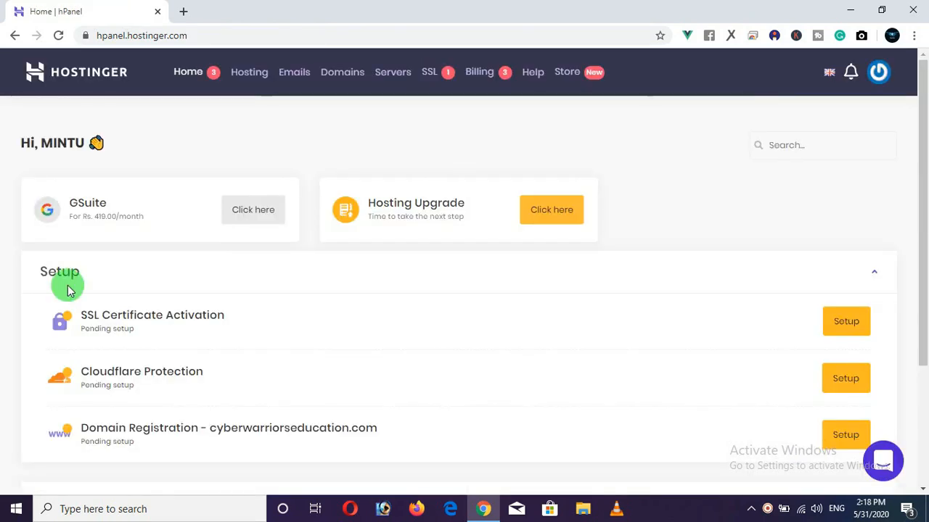
{"action": "scroll", "coordinate": [66, 286], "scroll_direction": "down", "scroll_amount": 1}
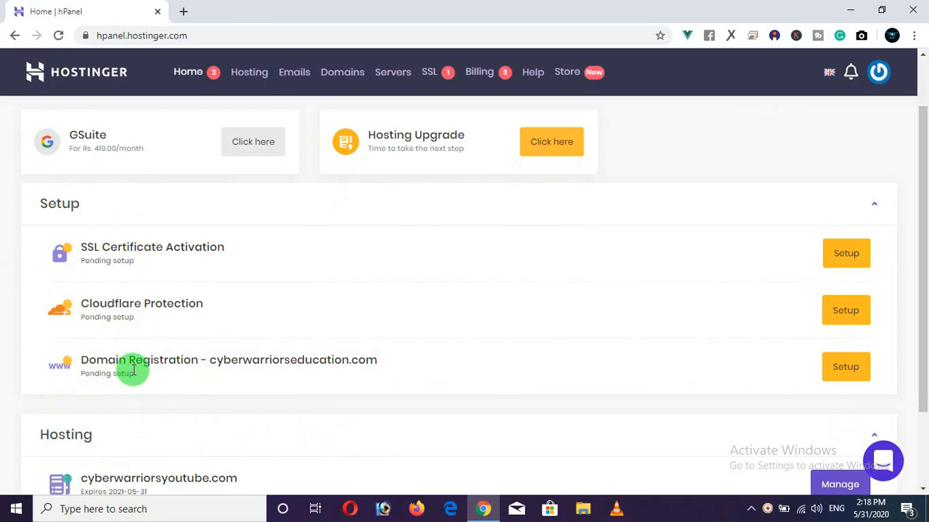
Step: Log in with Google and start Setup for the pending cyberwarriorseducation.com domain registration
{"action": "scroll", "coordinate": [135, 362], "scroll_direction": "down", "scroll_amount": 1}
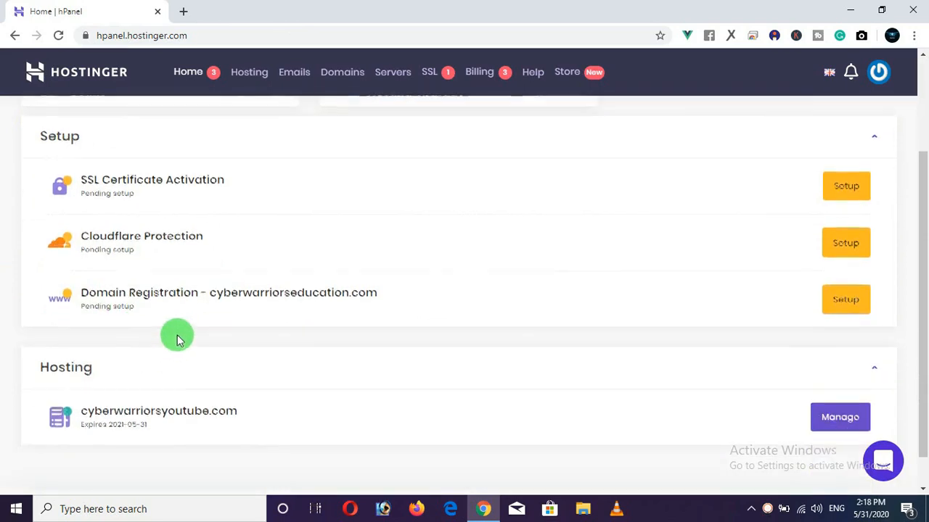
{"action": "scroll", "coordinate": [217, 326], "scroll_direction": "up", "scroll_amount": 2}
{"action": "scroll", "coordinate": [254, 319], "scroll_direction": "down", "scroll_amount": 1}
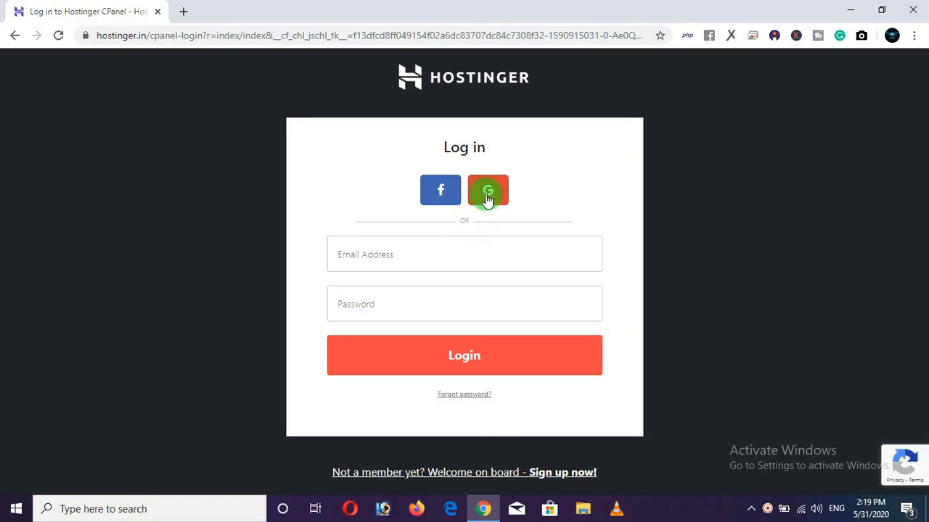
{"action": "left_click", "coordinate": [487, 195]}
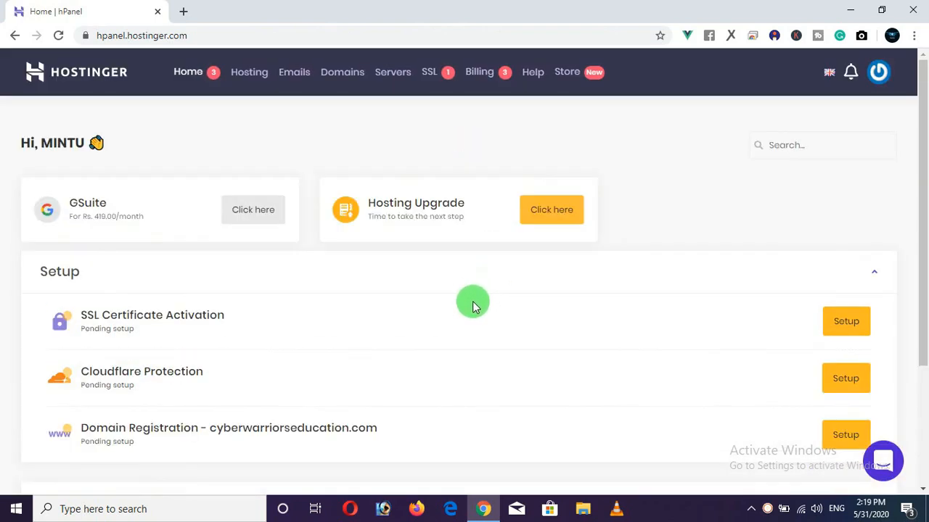
{"action": "scroll", "coordinate": [467, 355], "scroll_direction": "down", "scroll_amount": 2}
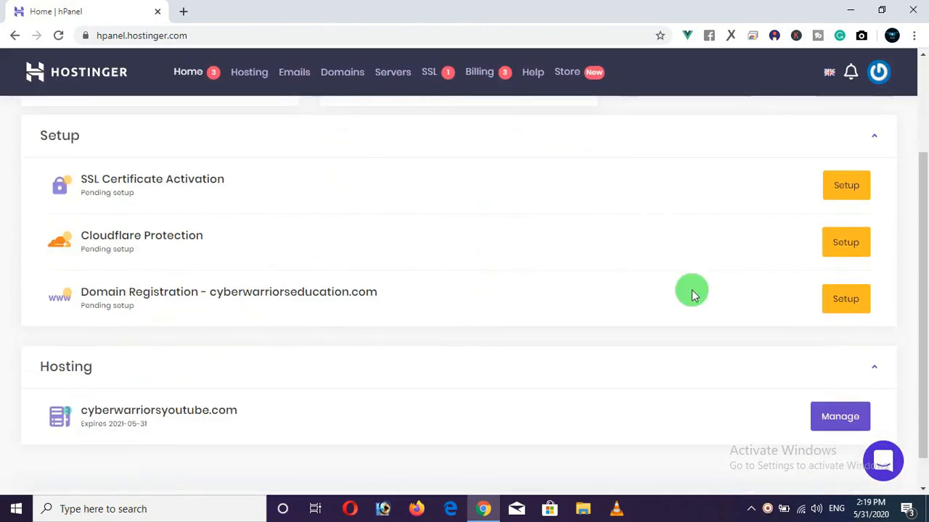
{"action": "left_click", "coordinate": [840, 306]}
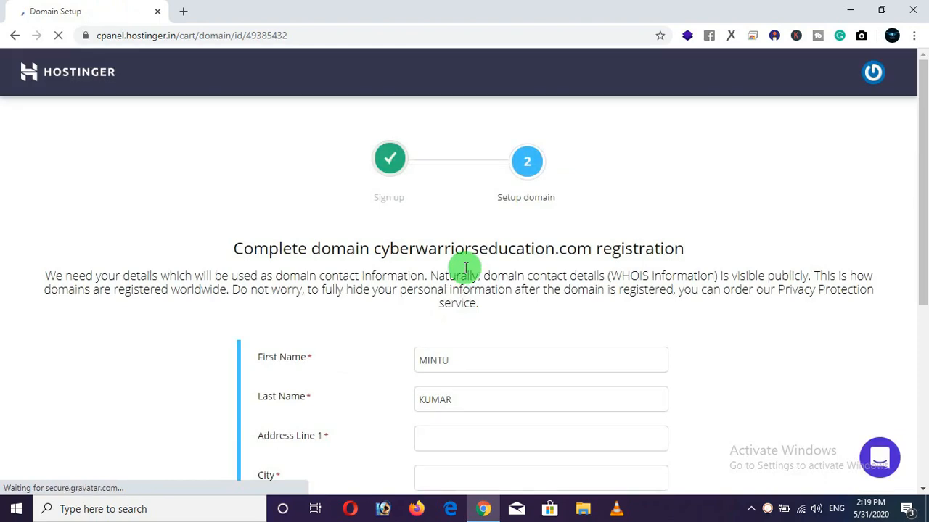
Step: Fill in the registrant contact details and submit the cyberwarriorseducation.com domain setup form
{"action": "scroll", "coordinate": [462, 251], "scroll_direction": "down", "scroll_amount": 2}
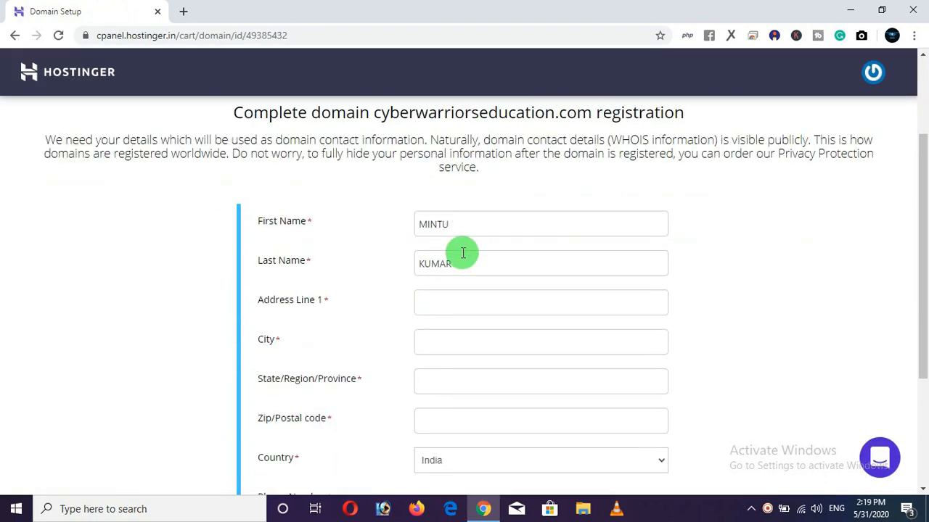
{"action": "left_click_drag", "start_coordinate": [923, 210], "coordinate": [920, 256]}
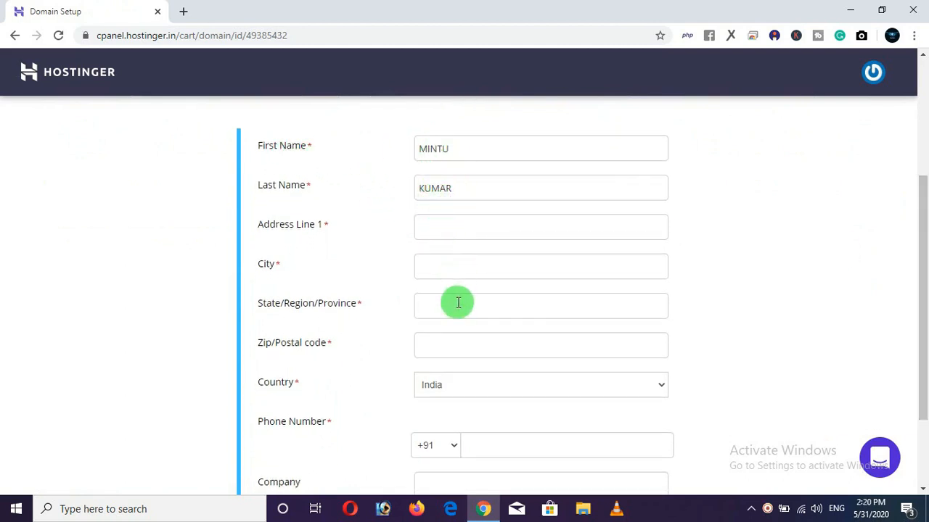
{"action": "scroll", "coordinate": [457, 317], "scroll_direction": "down", "scroll_amount": 3}
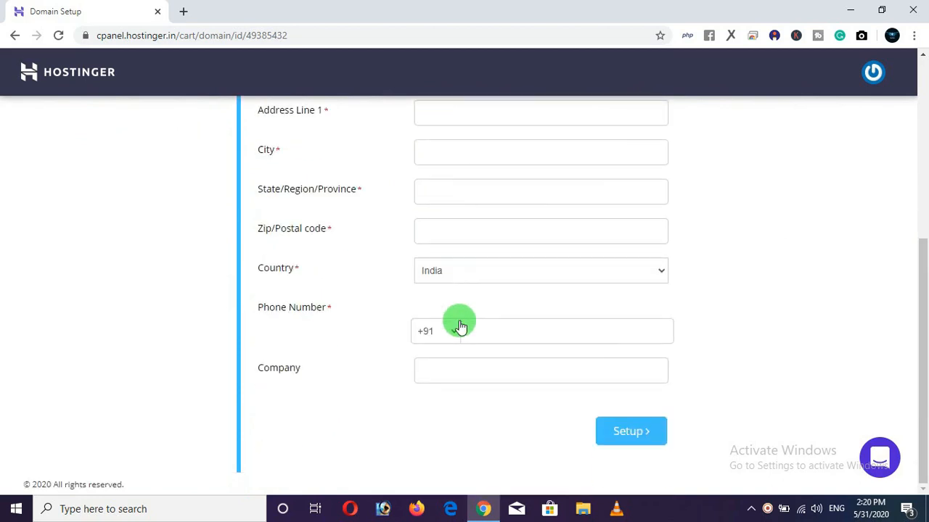
{"action": "scroll", "coordinate": [458, 326], "scroll_direction": "up", "scroll_amount": 5}
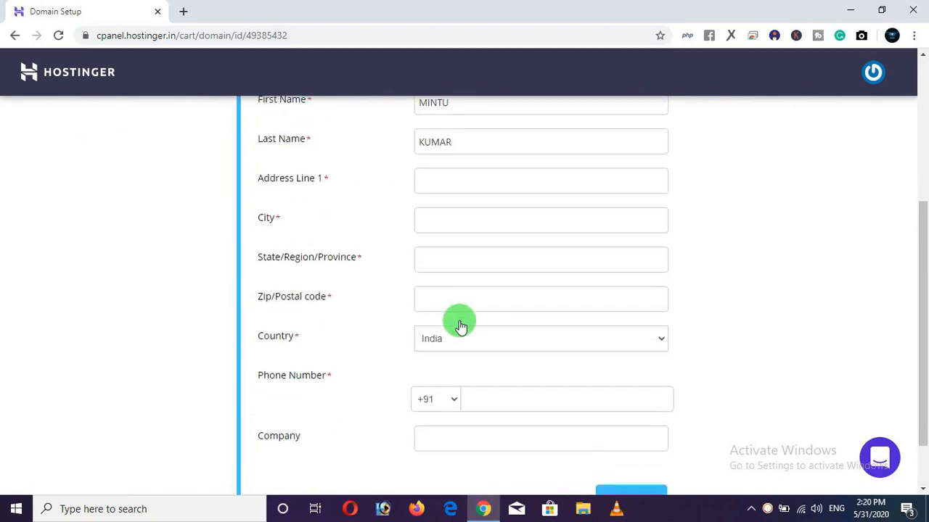
{"action": "scroll", "coordinate": [413, 311], "scroll_direction": "down", "scroll_amount": 1}
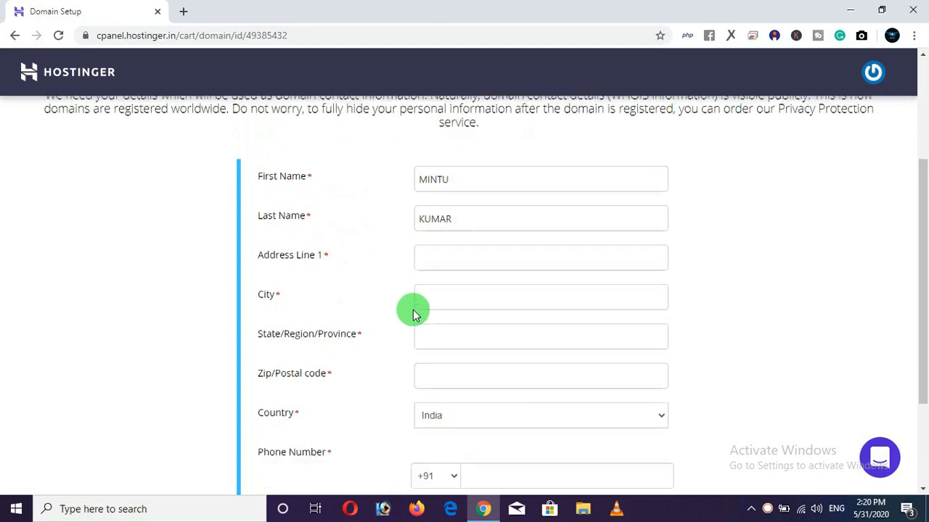
{"action": "scroll", "coordinate": [434, 256], "scroll_direction": "down", "scroll_amount": 1}
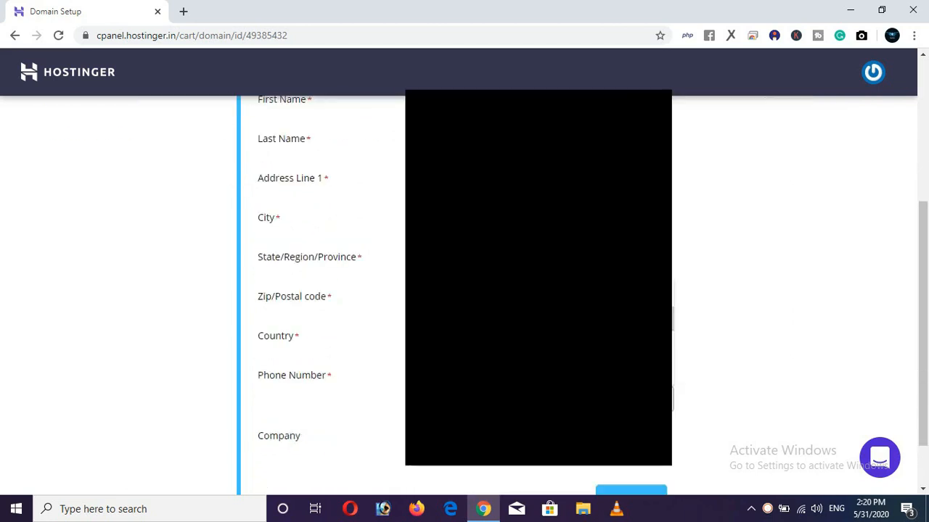
{"action": "scroll", "coordinate": [682, 357], "scroll_direction": "down", "scroll_amount": 1}
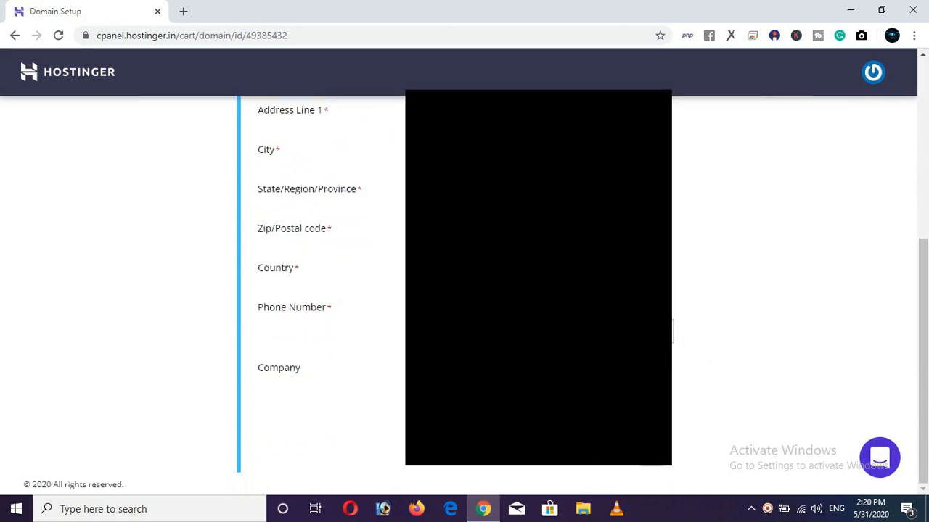
{"action": "scroll", "coordinate": [698, 296], "scroll_direction": "up", "scroll_amount": 1}
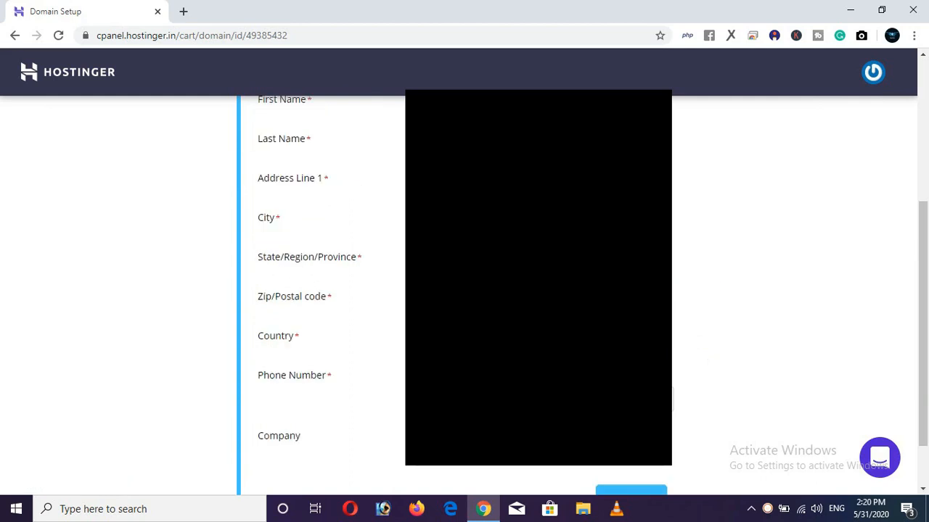
{"action": "scroll", "coordinate": [498, 431], "scroll_direction": "up", "scroll_amount": 1}
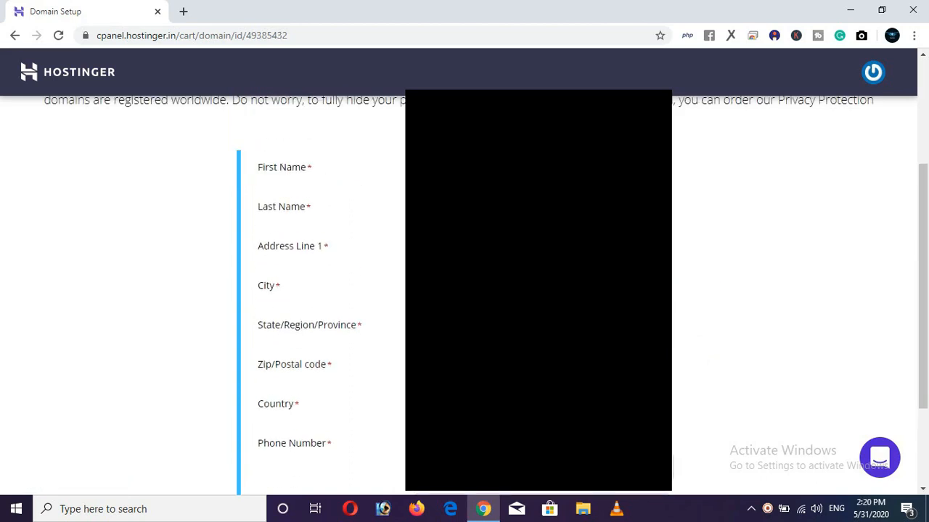
{"action": "scroll", "coordinate": [635, 434], "scroll_direction": "down", "scroll_amount": 2}
{"action": "left_click", "coordinate": [632, 432]}
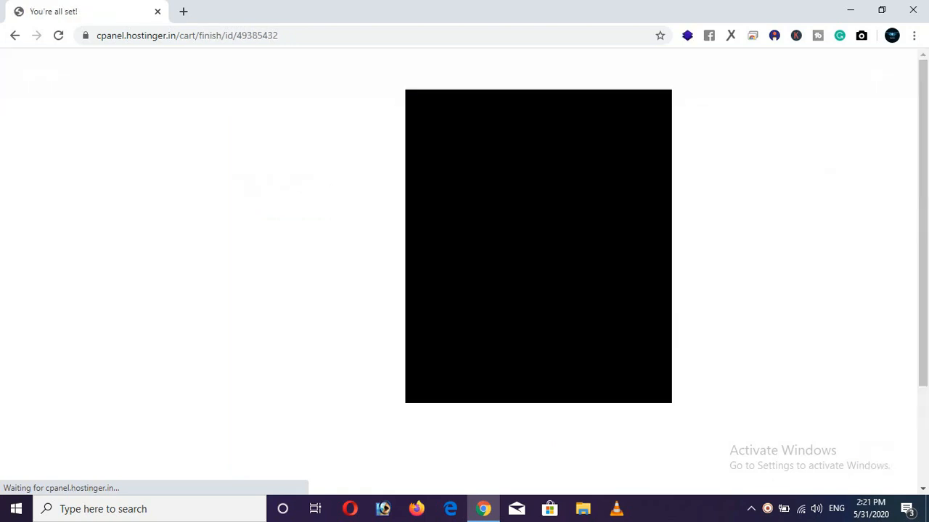
{"action": "scroll", "coordinate": [363, 292], "scroll_direction": "down", "scroll_amount": 1}
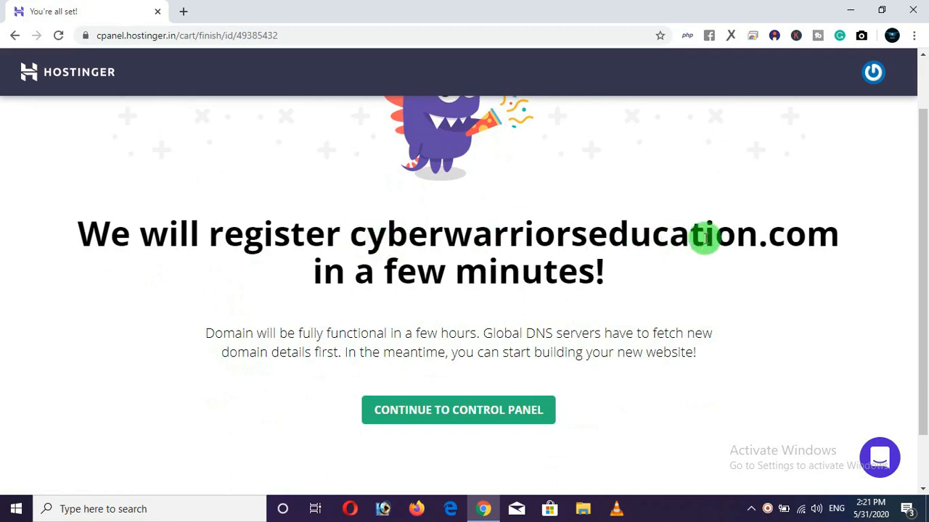
Step: Continue to Domain Management to confirm cyberwarriorseducation.com is active, then return to hPanel Home
{"action": "left_click_drag", "start_coordinate": [351, 235], "coordinate": [497, 246]}
{"action": "key", "text": "ctrl+c"}
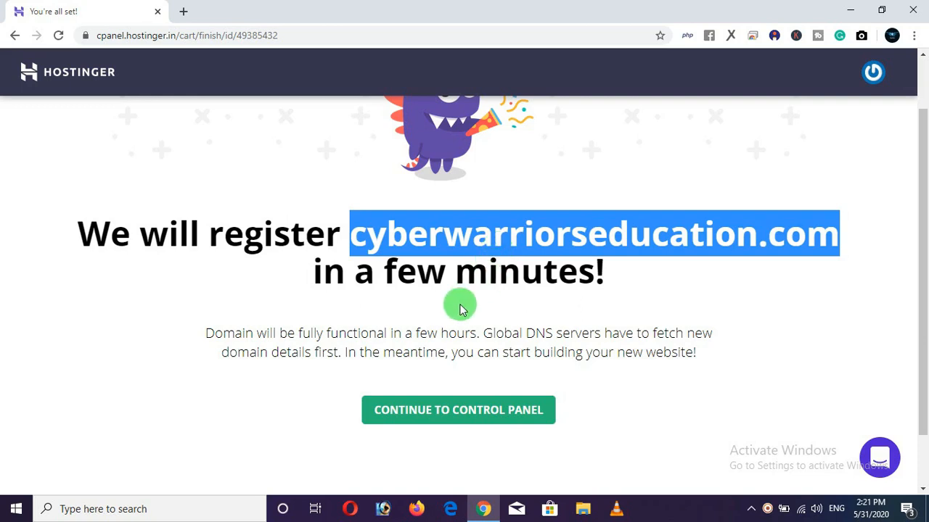
{"action": "scroll", "coordinate": [423, 303], "scroll_direction": "down", "scroll_amount": 1}
{"action": "scroll", "coordinate": [425, 304], "scroll_direction": "up", "scroll_amount": 2}
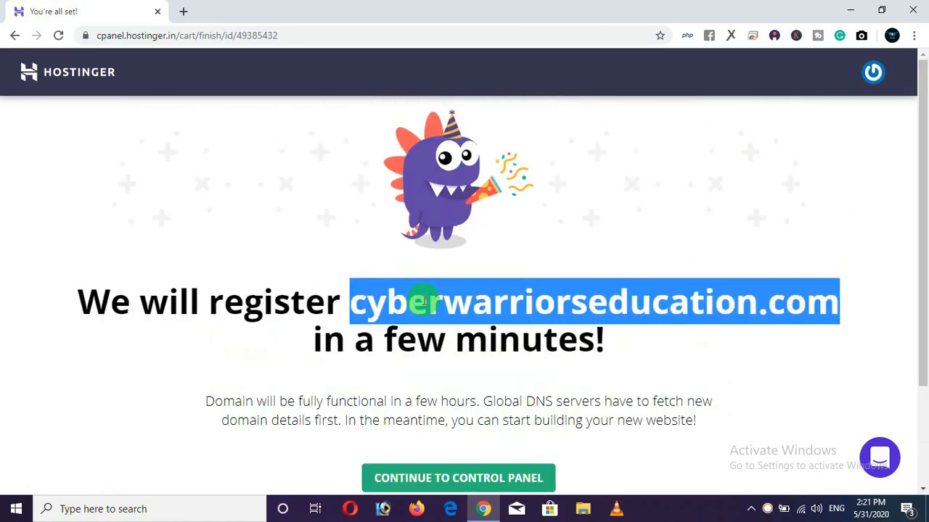
{"action": "scroll", "coordinate": [424, 304], "scroll_direction": "down", "scroll_amount": 1}
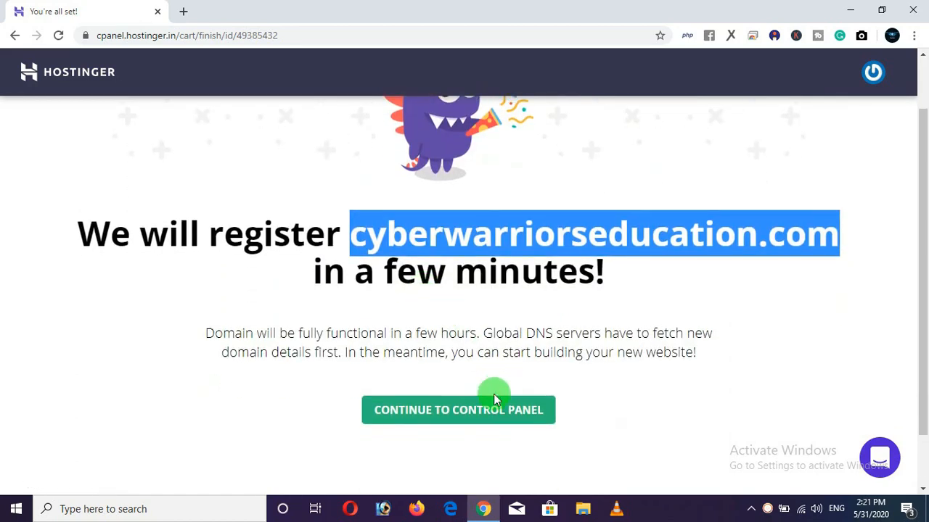
{"action": "left_click", "coordinate": [455, 415]}
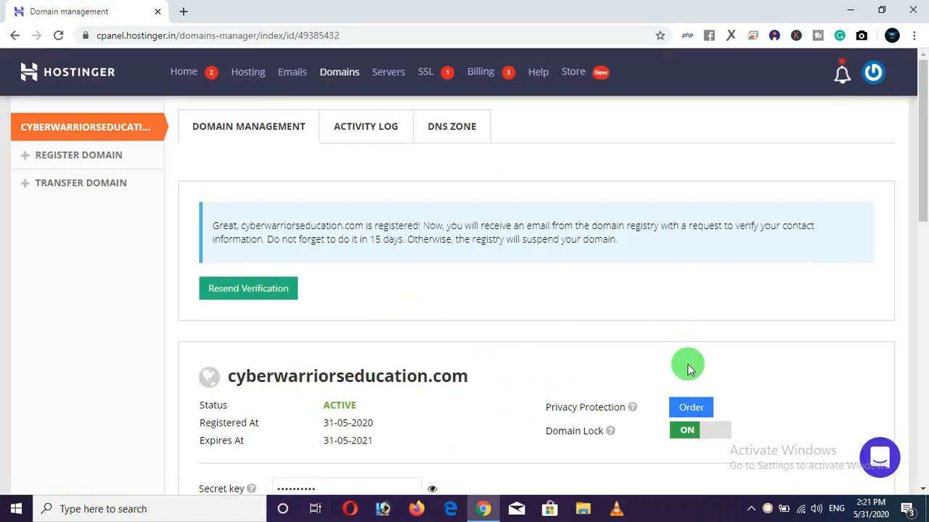
{"action": "left_click", "coordinate": [689, 433]}
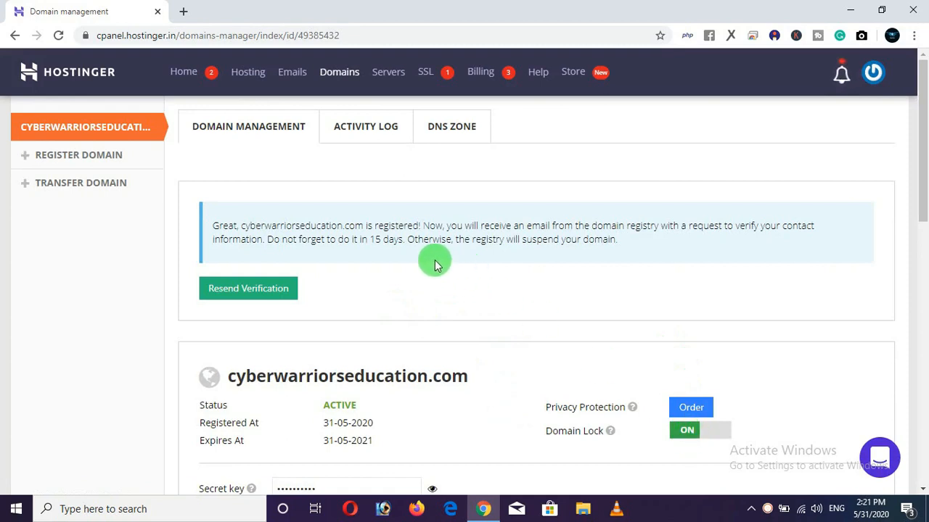
{"action": "left_click", "coordinate": [183, 72]}
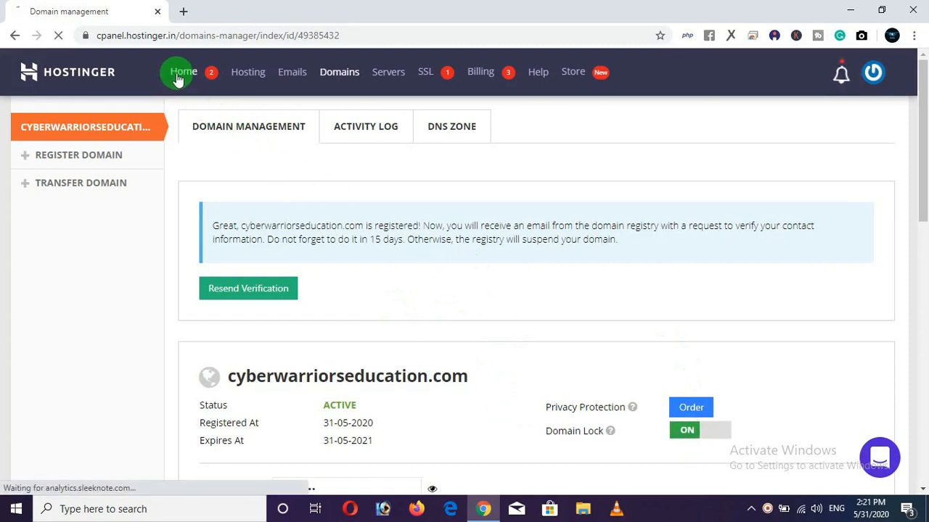
Step: Load cyberwarriorseducation.com in a new browser tab
{"action": "left_click", "coordinate": [183, 11]}
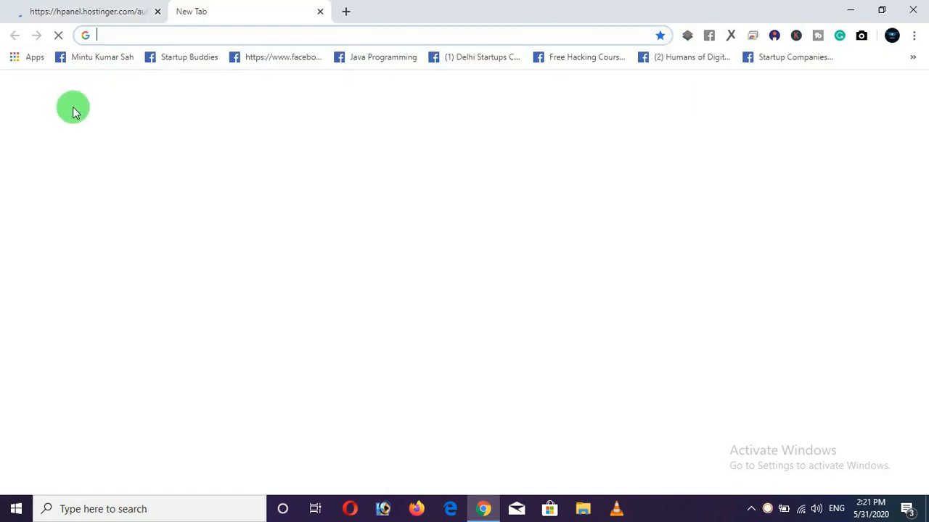
{"action": "key", "text": "ctrl+v"}
{"action": "key", "text": "Return"}
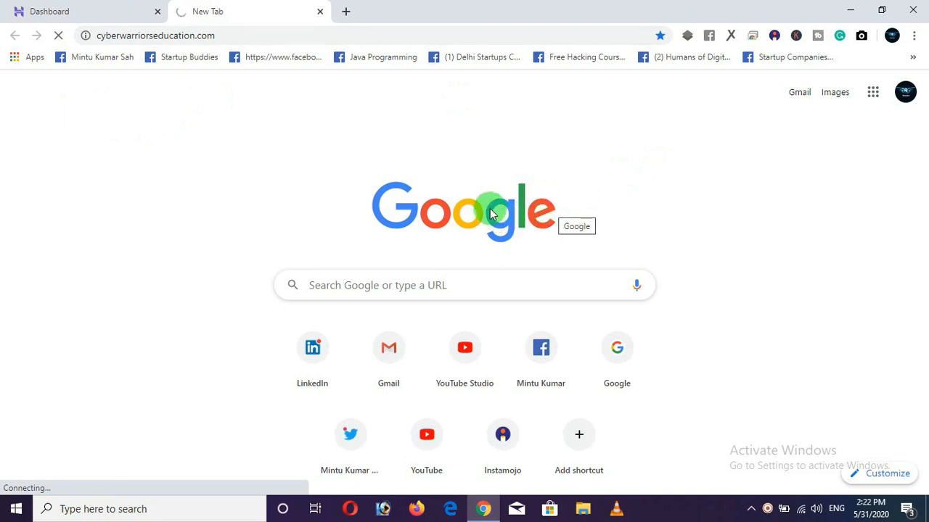
Step: Go back to the hPanel dashboard, checking once whether the site has loaded
{"action": "left_click", "coordinate": [96, 16]}
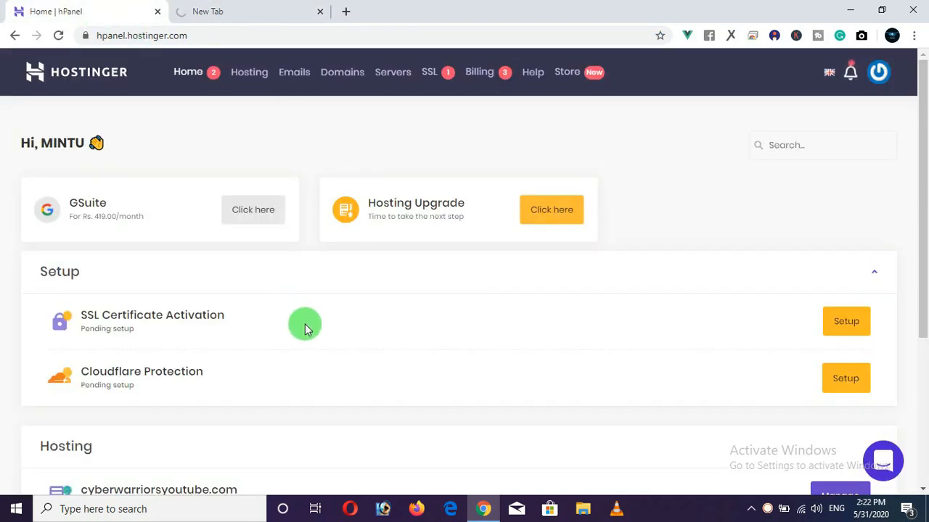
{"action": "scroll", "coordinate": [391, 320], "scroll_direction": "down", "scroll_amount": 3}
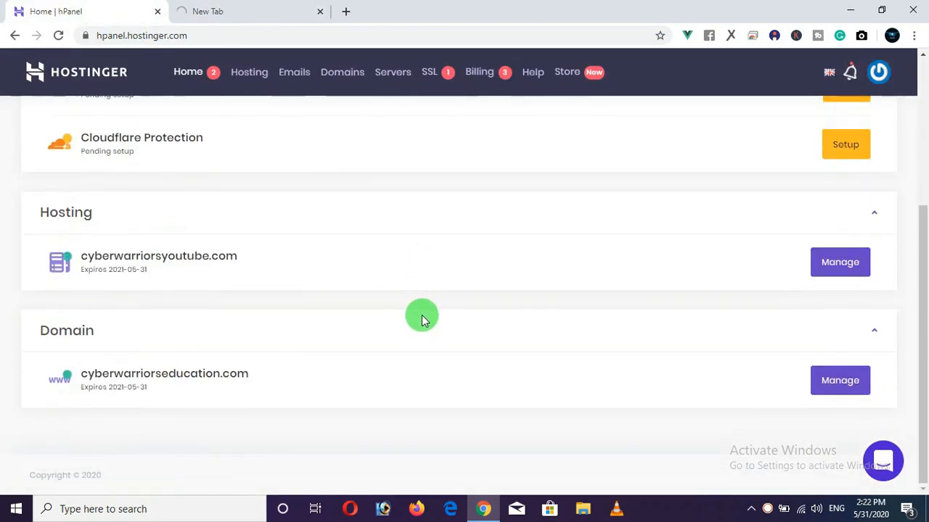
{"action": "scroll", "coordinate": [428, 316], "scroll_direction": "up", "scroll_amount": 1}
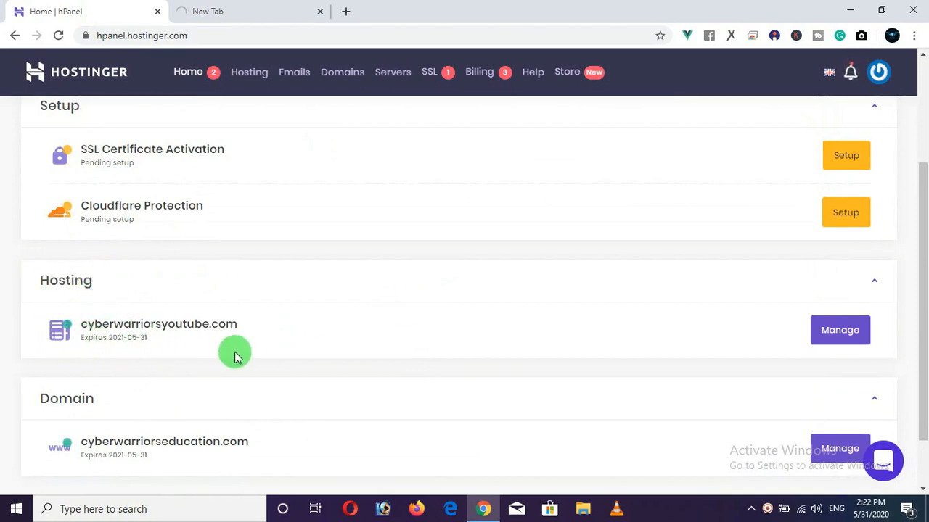
{"action": "scroll", "coordinate": [91, 353], "scroll_direction": "down", "scroll_amount": 1}
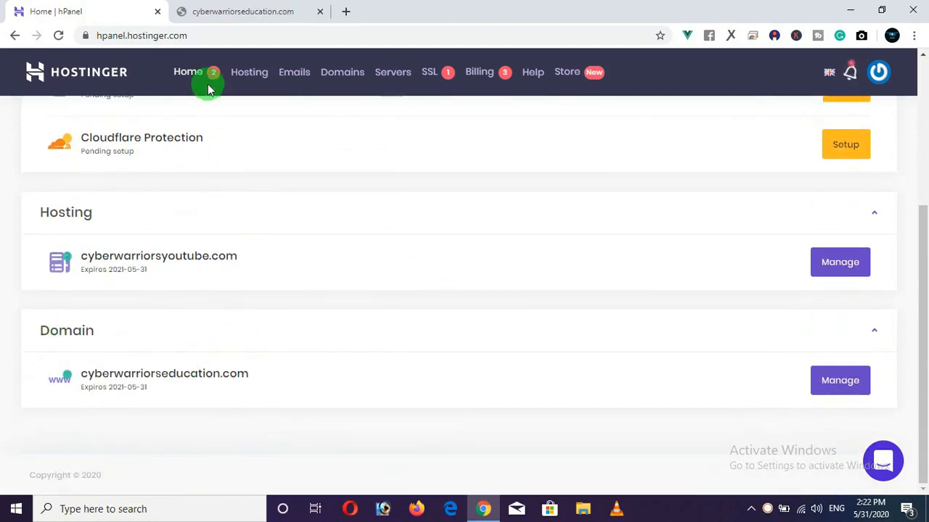
{"action": "left_click", "coordinate": [252, 15]}
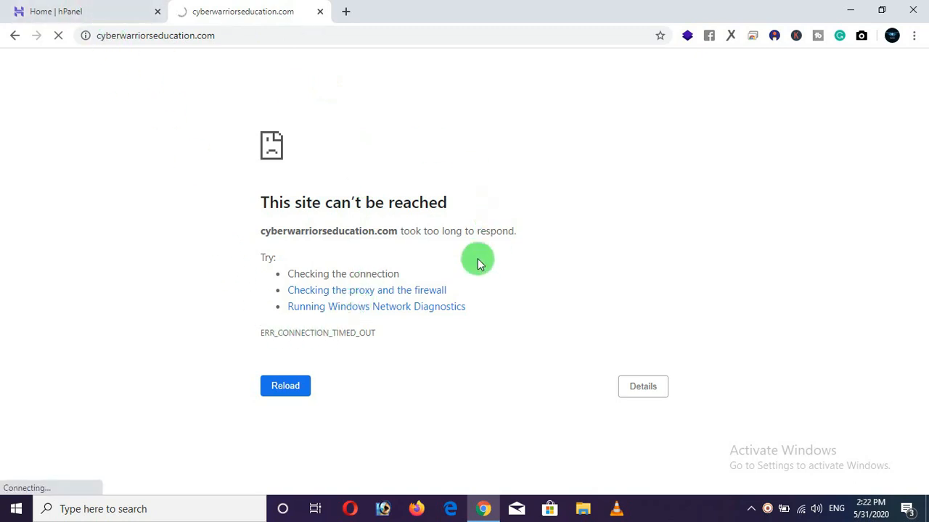
{"action": "left_click", "coordinate": [104, 12]}
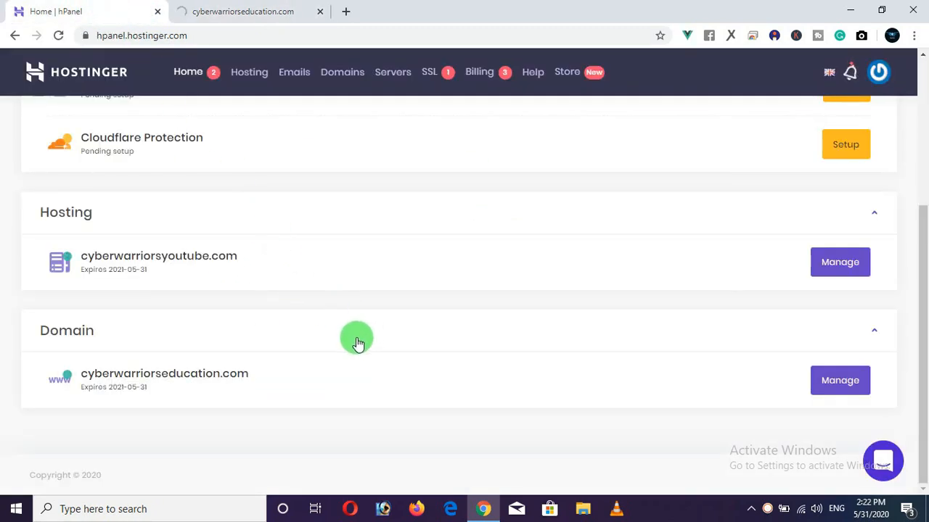
{"action": "scroll", "coordinate": [285, 341], "scroll_direction": "up", "scroll_amount": 1}
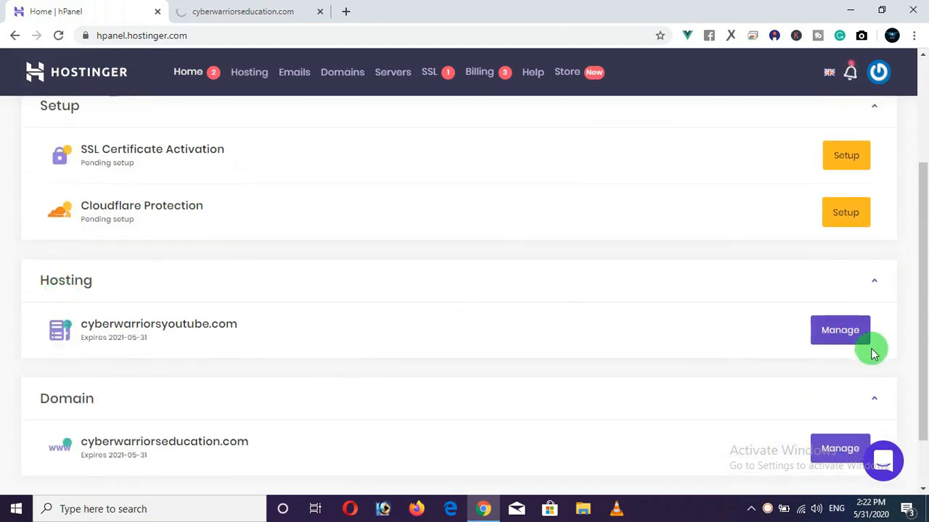
Step: Manage the cyberwarriorsyoutube.com hosting plan and go to Add Website, after reloading the site tab
{"action": "left_click", "coordinate": [839, 331]}
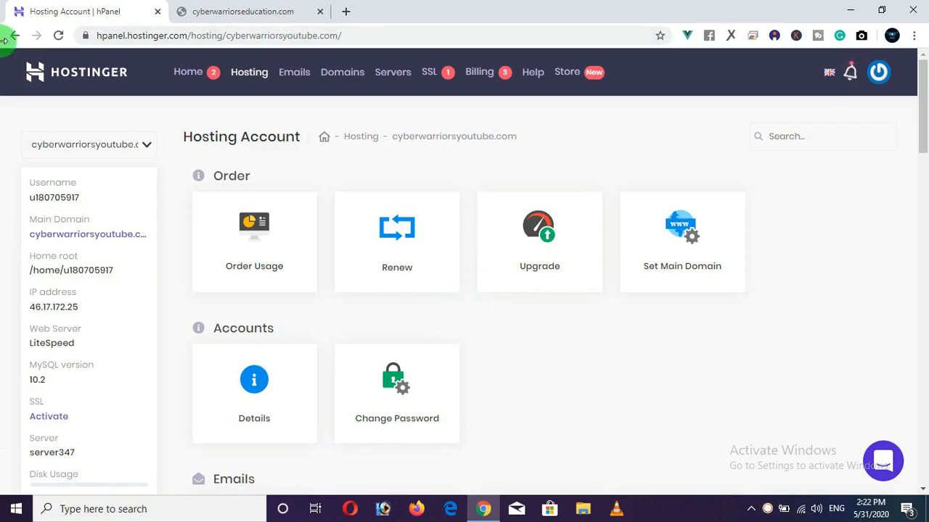
{"action": "left_click", "coordinate": [223, 21]}
{"action": "left_click", "coordinate": [58, 35]}
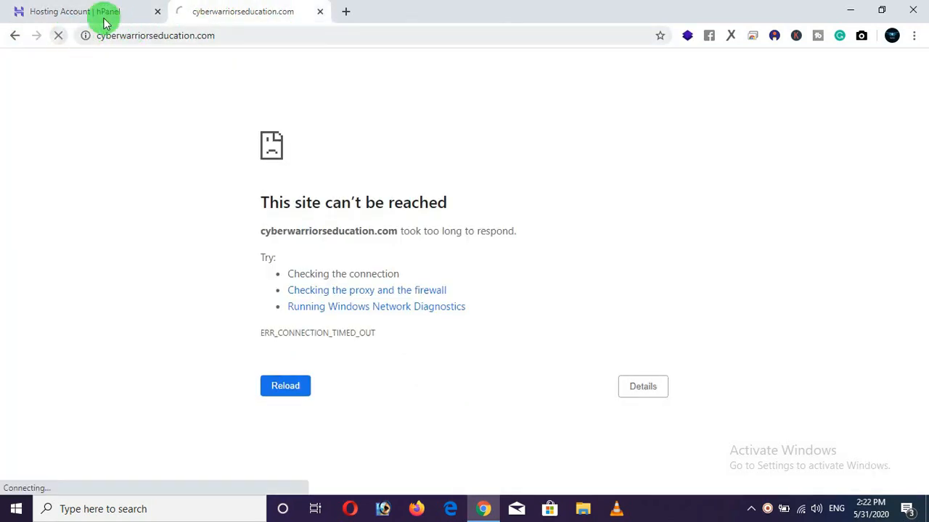
{"action": "left_click", "coordinate": [101, 16]}
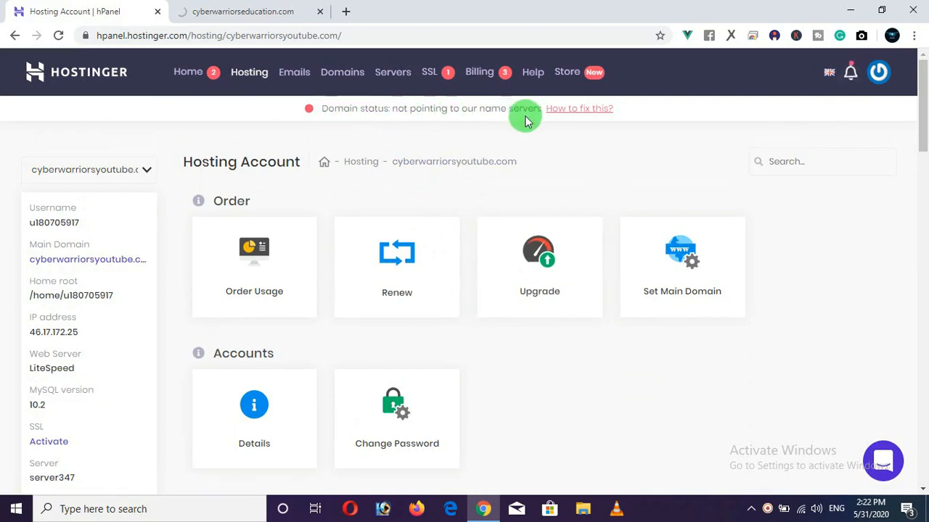
{"action": "scroll", "coordinate": [472, 274], "scroll_direction": "down", "scroll_amount": 3}
{"action": "scroll", "coordinate": [472, 274], "scroll_direction": "down", "scroll_amount": 4}
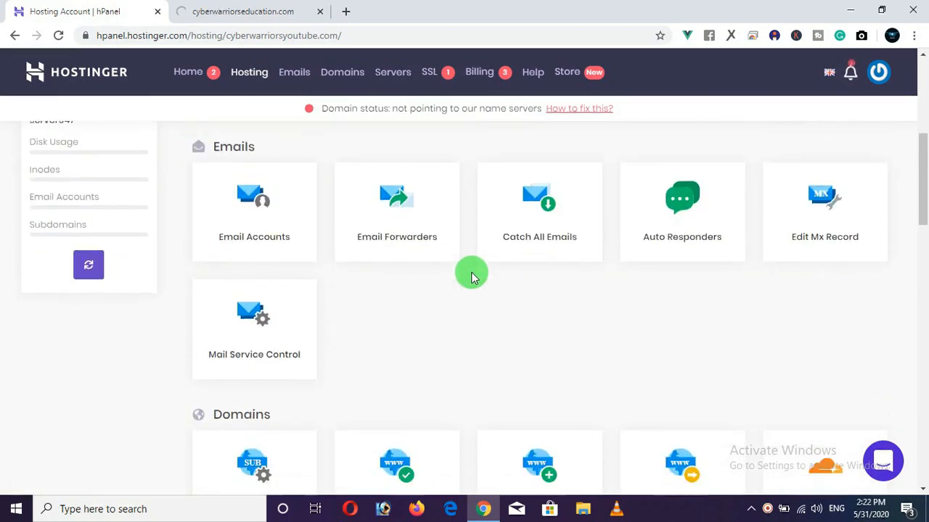
{"action": "left_click", "coordinate": [546, 289]}
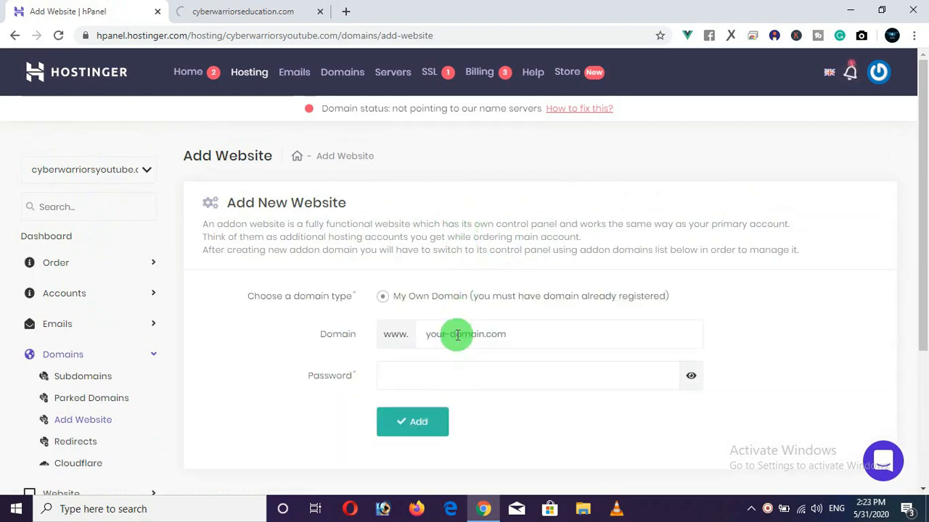
Step: Enter cyberwarriorseducation.com as the domain, generate a password, and add the website
{"action": "left_click", "coordinate": [453, 336]}
{"action": "right_click", "coordinate": [457, 341]}
{"action": "left_click", "coordinate": [511, 208]}
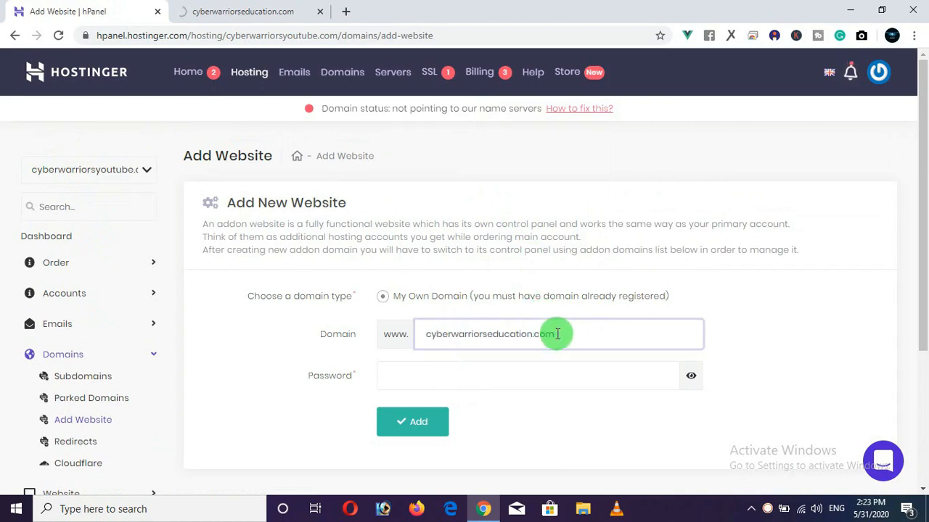
{"action": "left_click", "coordinate": [607, 381]}
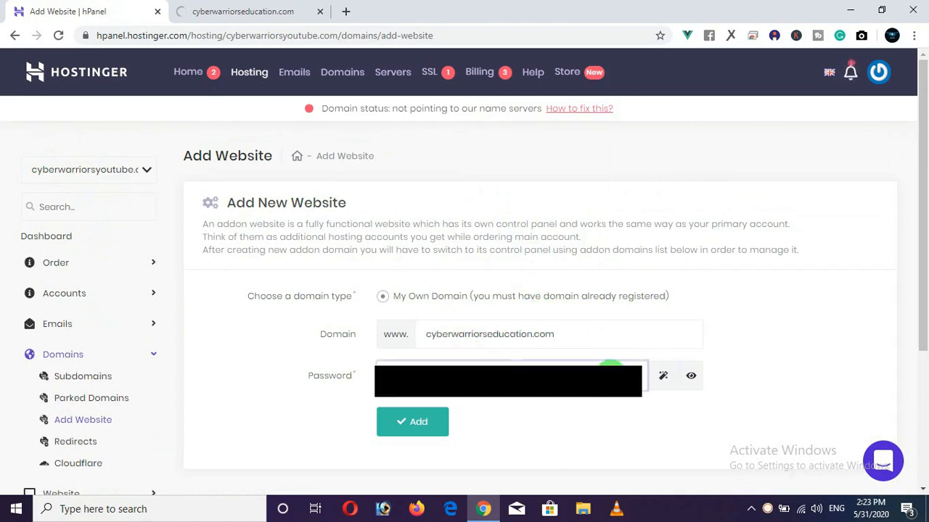
{"action": "left_click", "coordinate": [689, 377]}
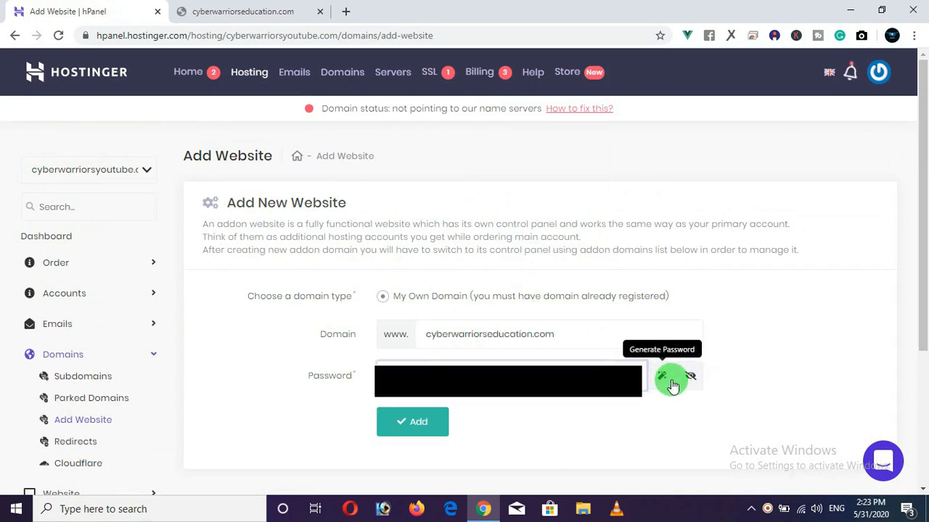
{"action": "left_click", "coordinate": [689, 376]}
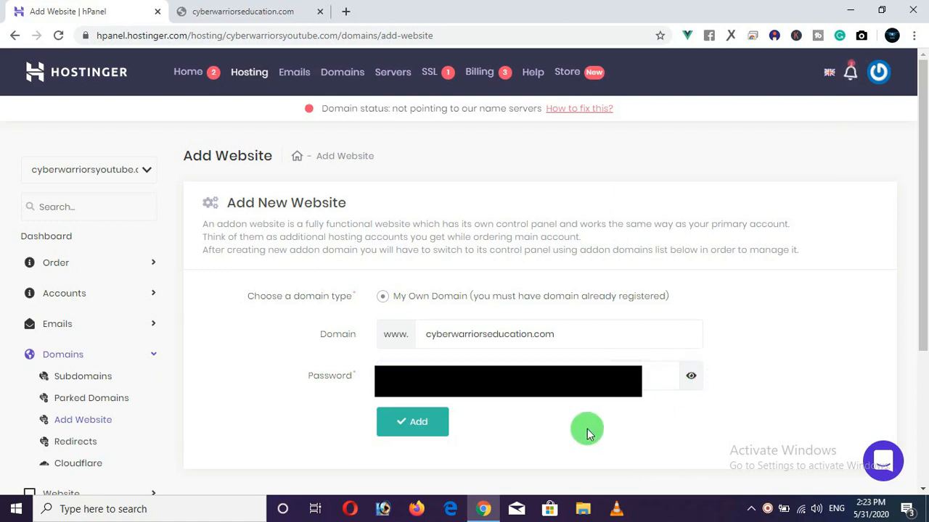
{"action": "left_click", "coordinate": [409, 430]}
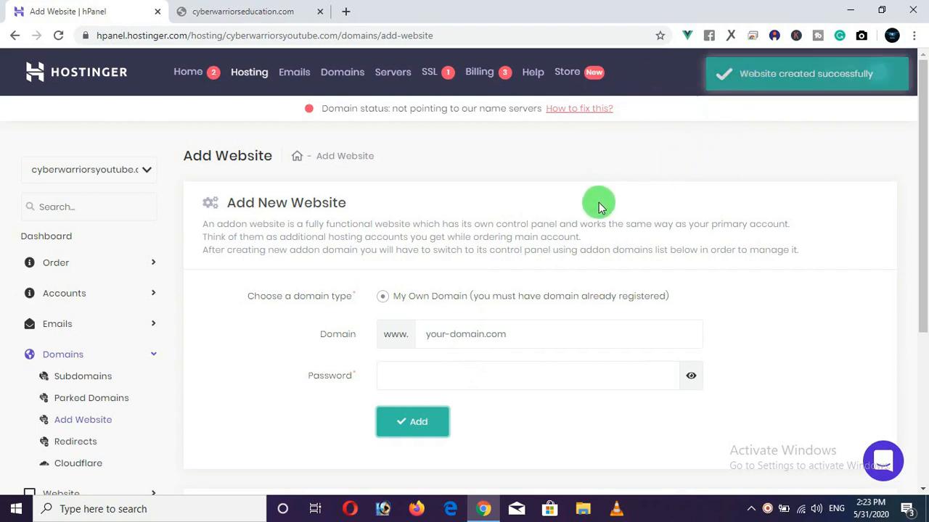
Step: Reopen the cyberwarriorsyoutube.com hosting account page from hPanel Home and reload it
{"action": "left_click", "coordinate": [240, 10]}
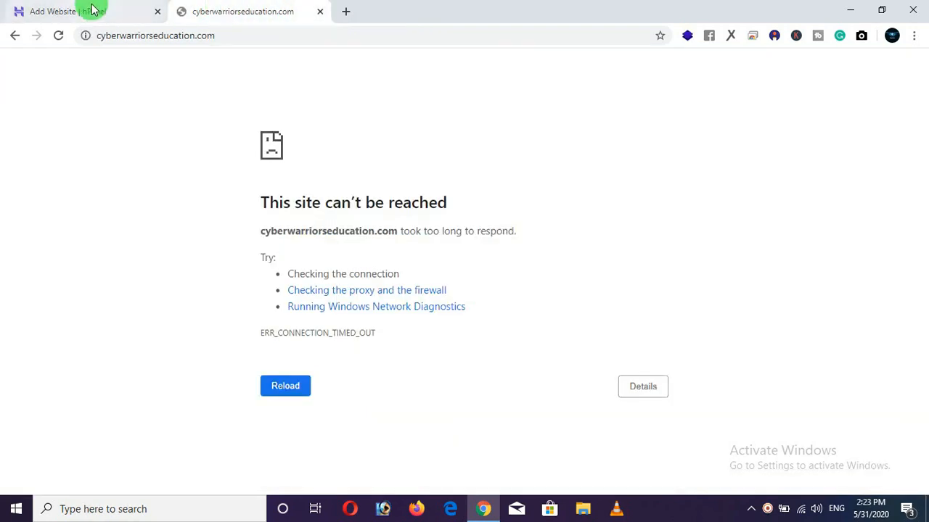
{"action": "left_click", "coordinate": [91, 10]}
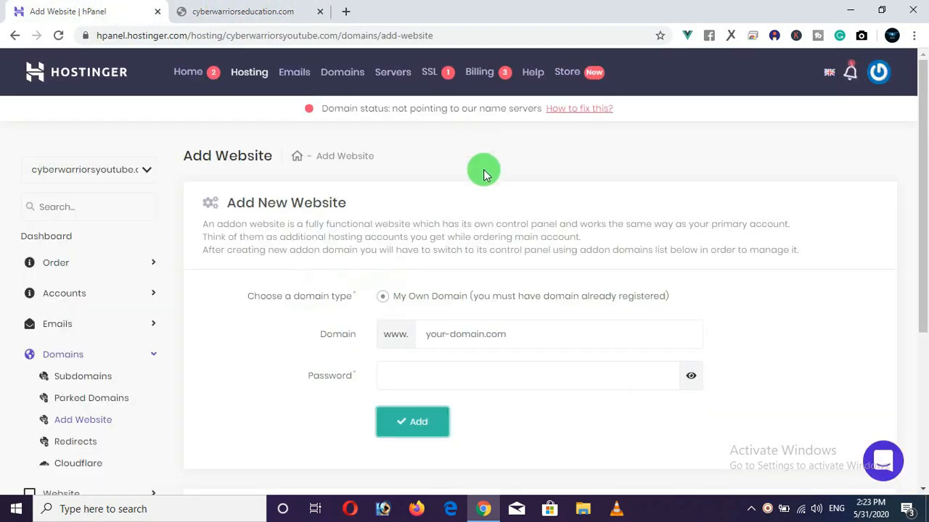
{"action": "left_click", "coordinate": [193, 75]}
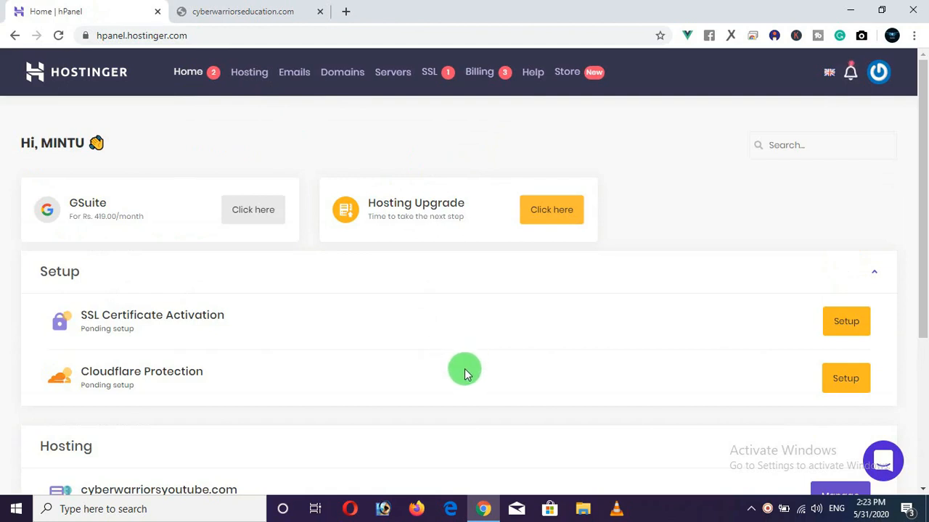
{"action": "scroll", "coordinate": [467, 367], "scroll_direction": "down", "scroll_amount": 1}
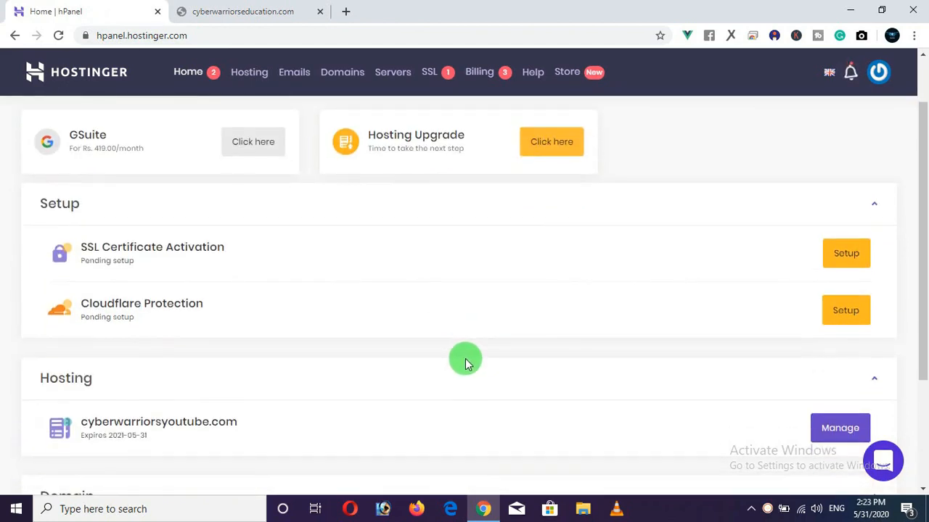
{"action": "scroll", "coordinate": [465, 356], "scroll_direction": "down", "scroll_amount": 2}
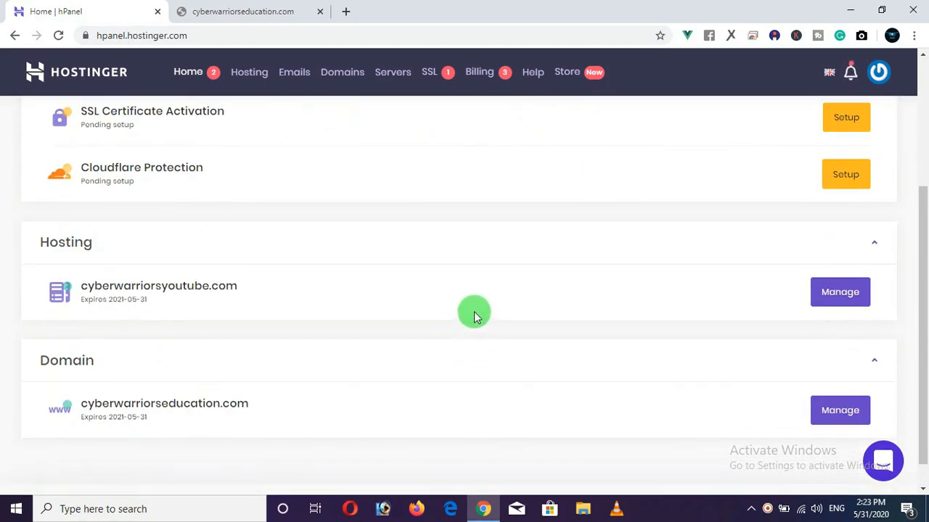
{"action": "left_click", "coordinate": [841, 291]}
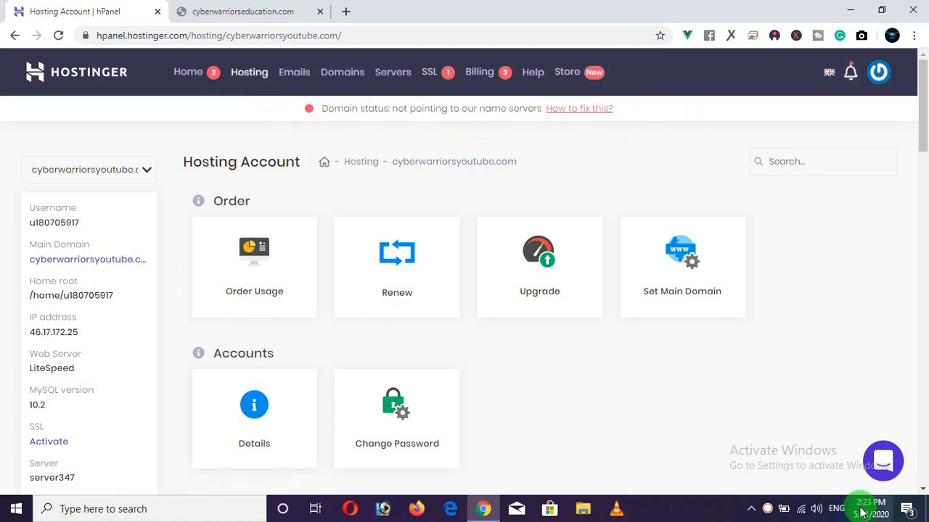
{"action": "mouse_move", "coordinate": [872, 512]}
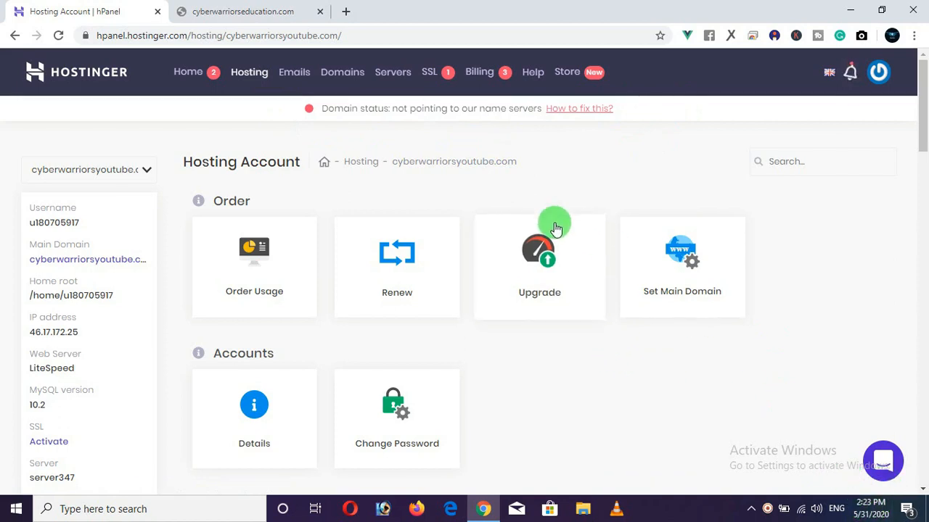
{"action": "left_click", "coordinate": [56, 35]}
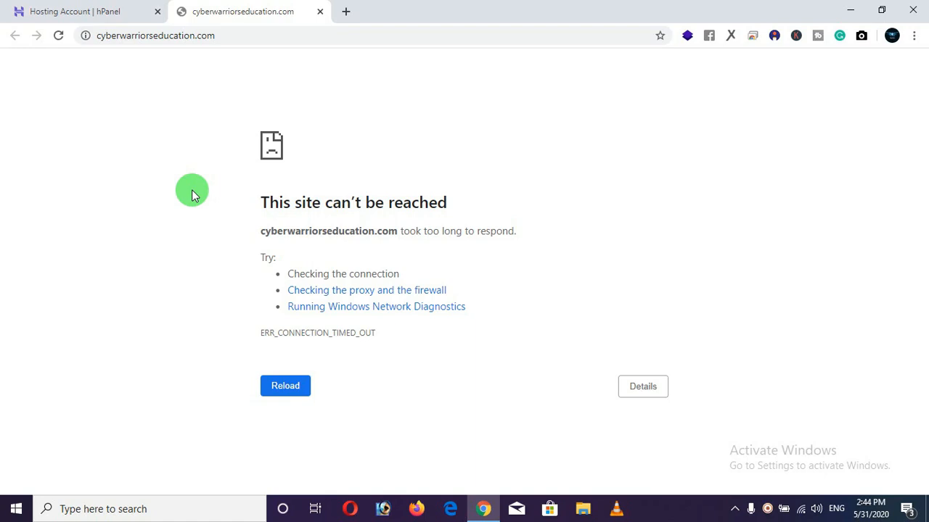
Step: Retry loading cyberwarriorseducation.com and reload the hosting account page
{"action": "left_click", "coordinate": [59, 36]}
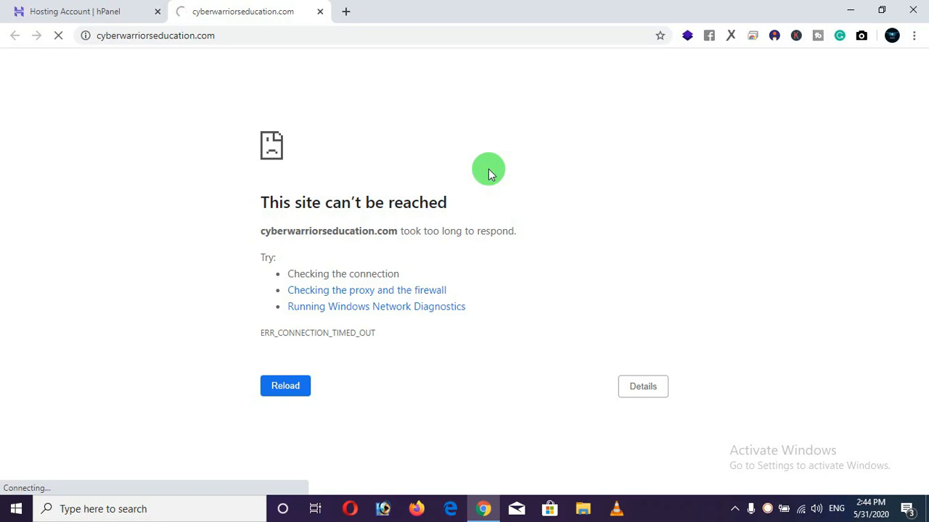
{"action": "left_click", "coordinate": [67, 12]}
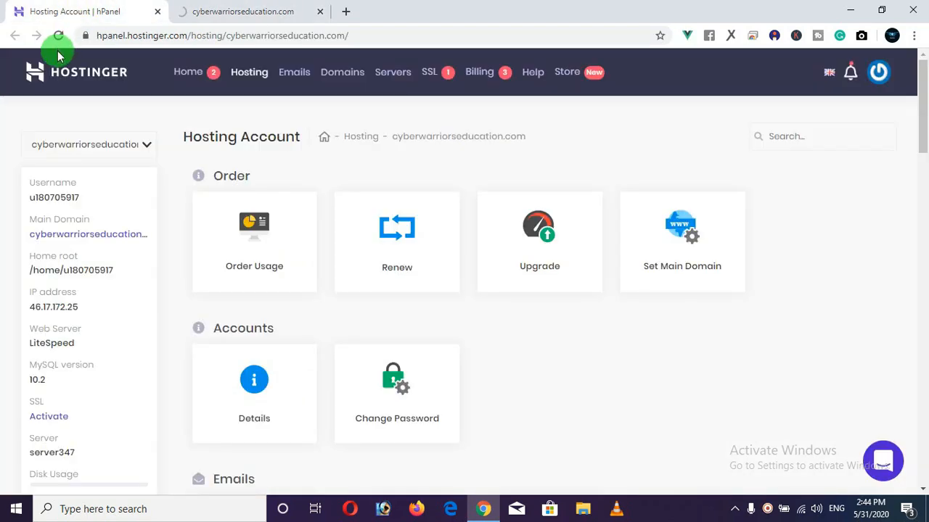
{"action": "left_click", "coordinate": [58, 38]}
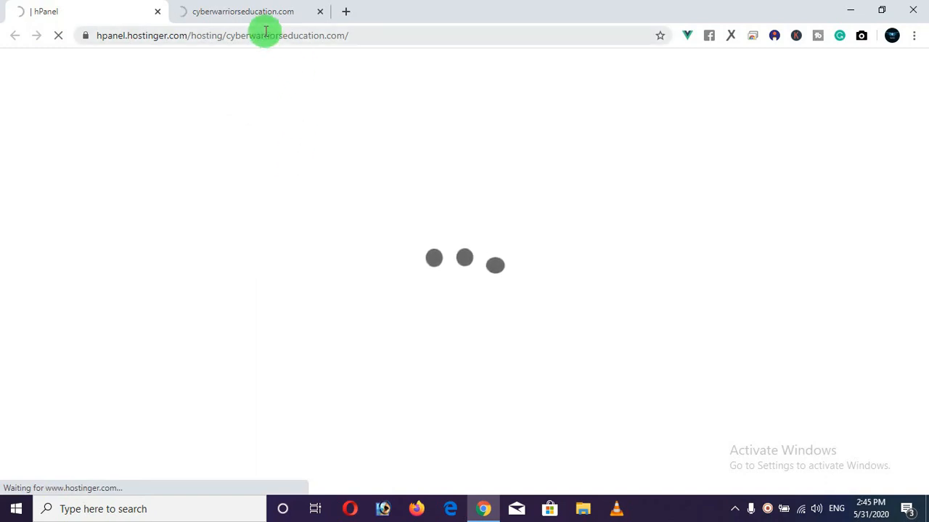
{"action": "left_click", "coordinate": [247, 12]}
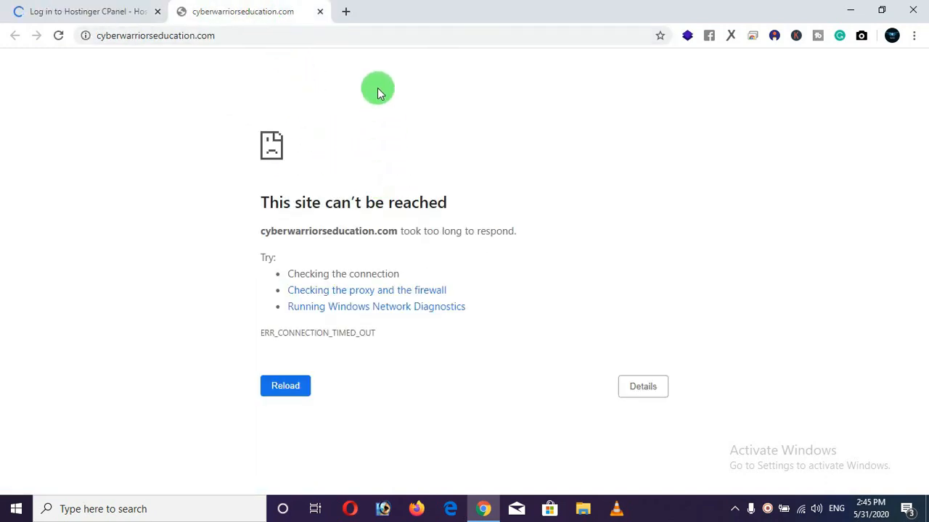
{"action": "left_click", "coordinate": [346, 13]}
{"action": "type", "text": "http://cyberwarriorseducation.com/"}
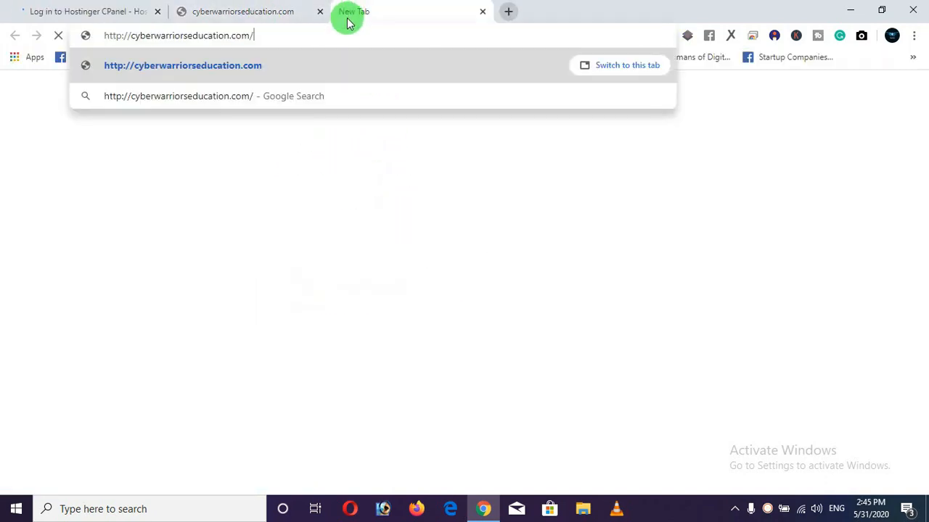
{"action": "key", "text": "Return"}
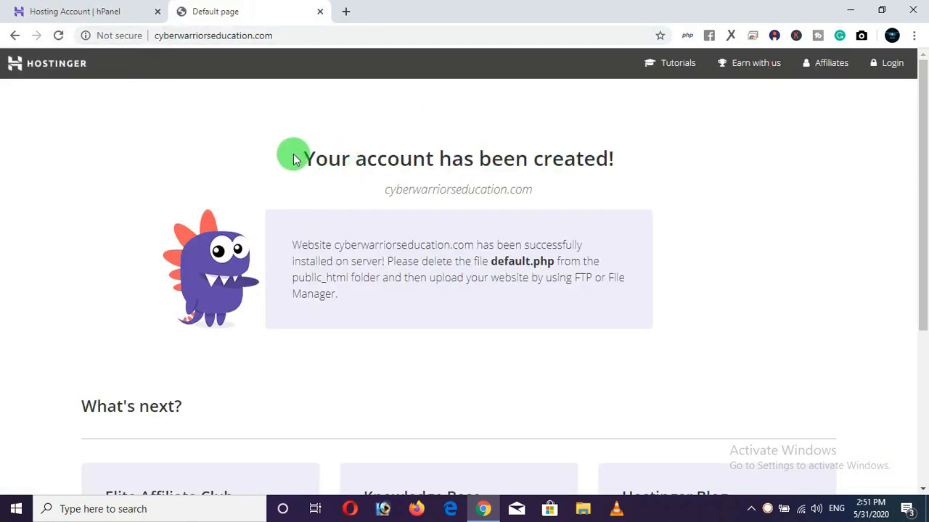
Step: Reload the site, then open the File Manager from the cyberwarriorseducation.com hosting account's Files section
{"action": "left_click", "coordinate": [58, 35]}
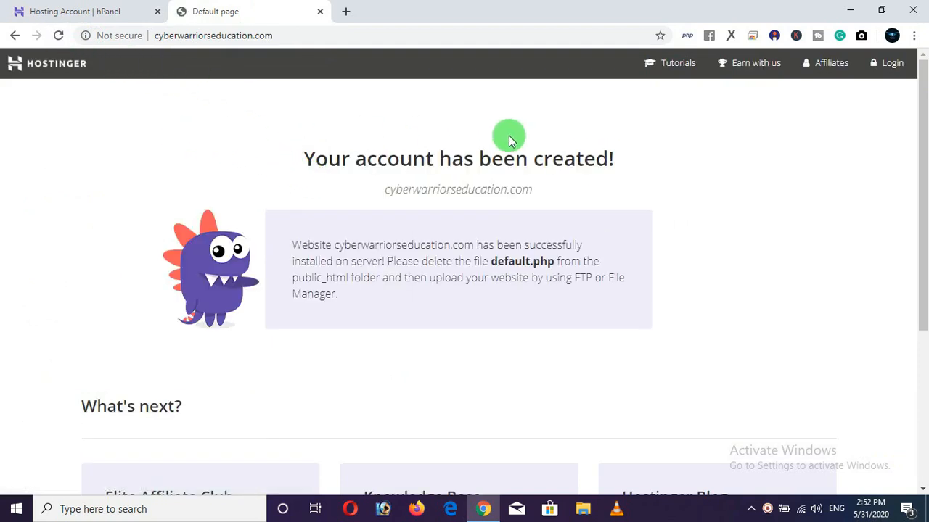
{"action": "left_click", "coordinate": [91, 16]}
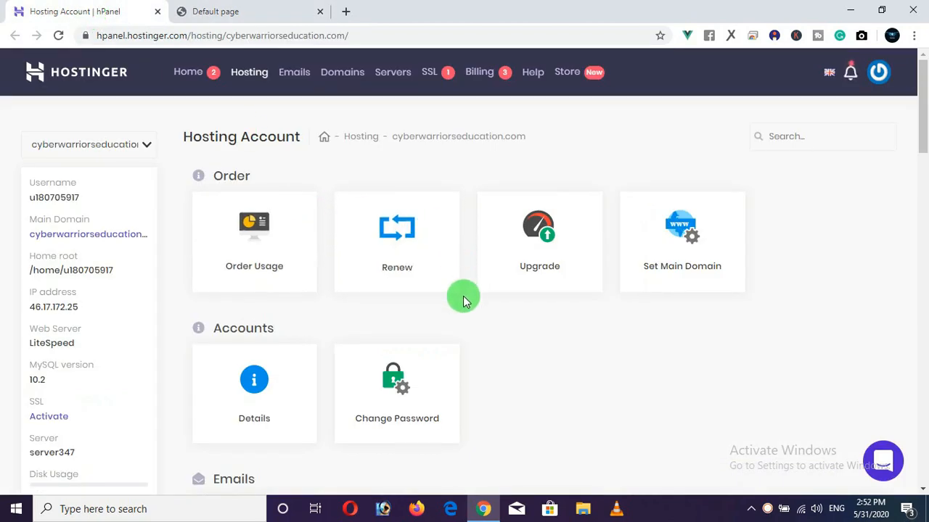
{"action": "scroll", "coordinate": [464, 297], "scroll_direction": "down", "scroll_amount": 15}
{"action": "scroll", "coordinate": [464, 300], "scroll_direction": "down", "scroll_amount": 2}
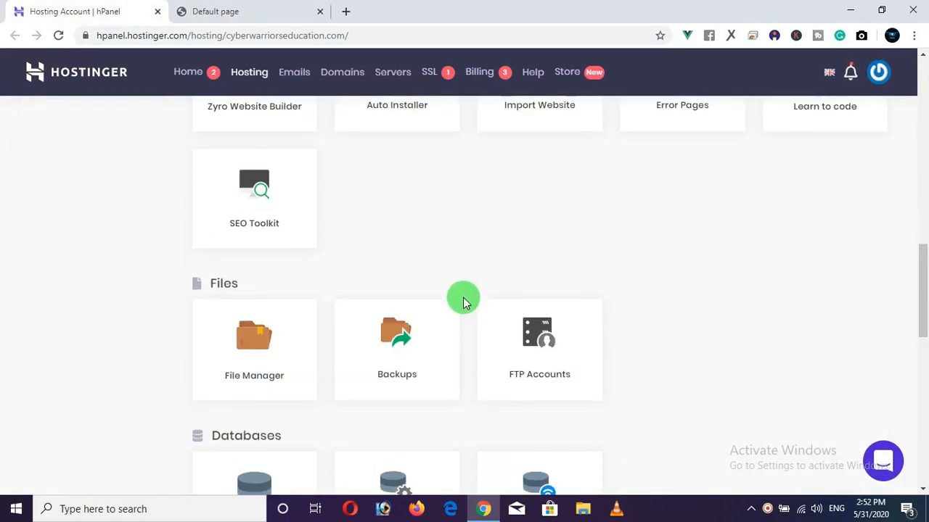
{"action": "scroll", "coordinate": [464, 300], "scroll_direction": "down", "scroll_amount": 2}
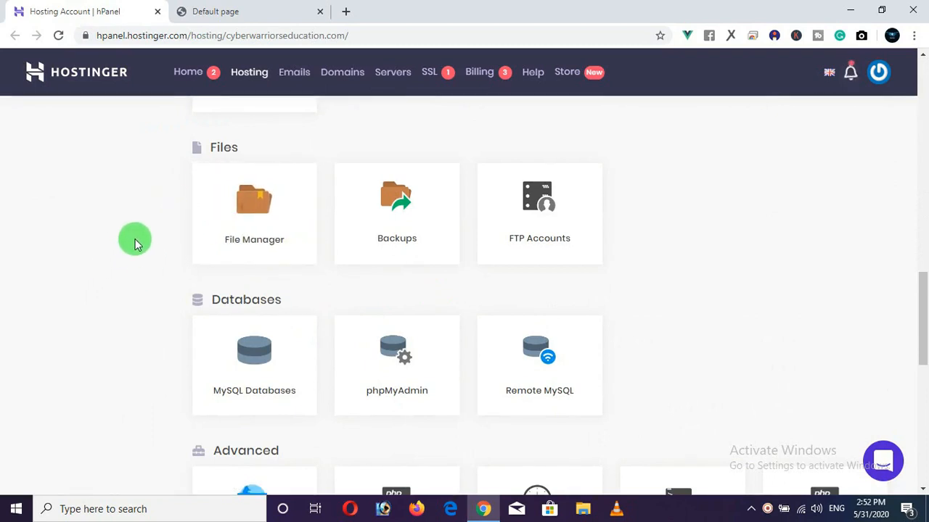
{"action": "left_click", "coordinate": [258, 208]}
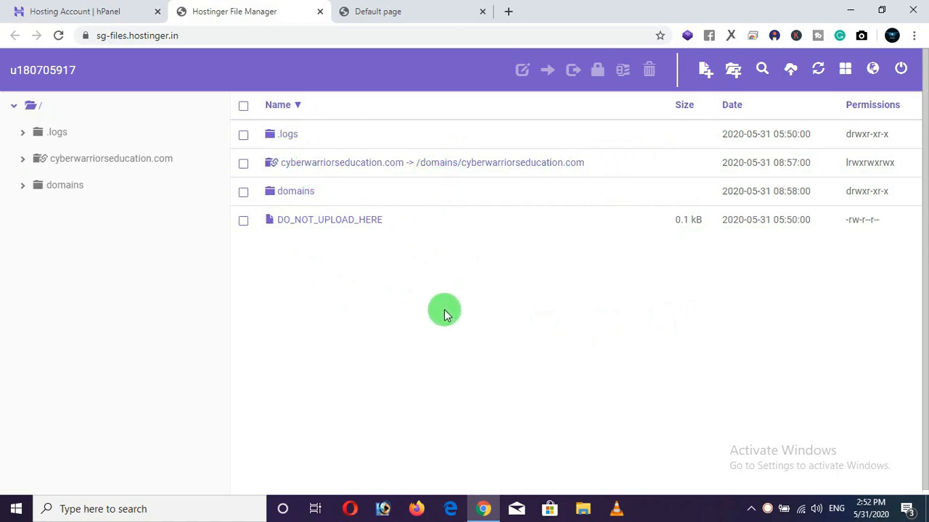
Step: Navigate into domains › cyberwarriorseducation.com › public_html
{"action": "double_click", "coordinate": [292, 192]}
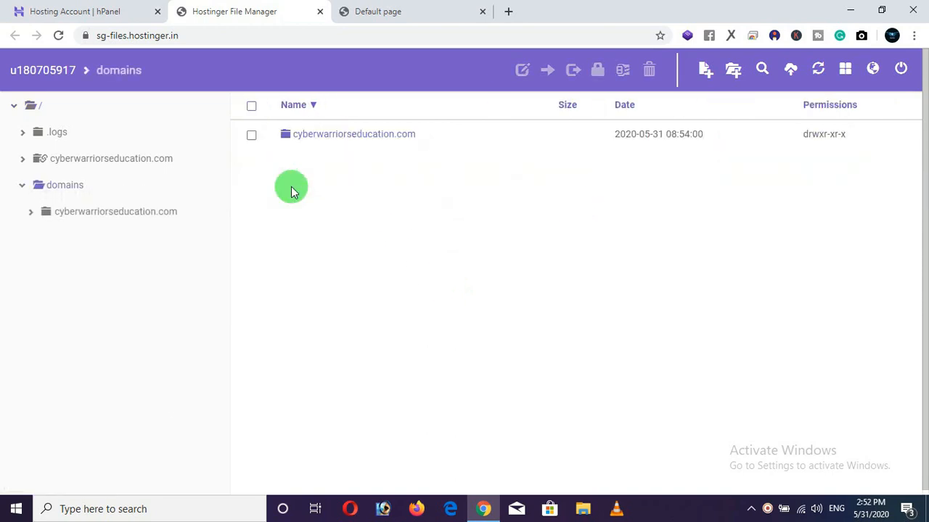
{"action": "double_click", "coordinate": [344, 137]}
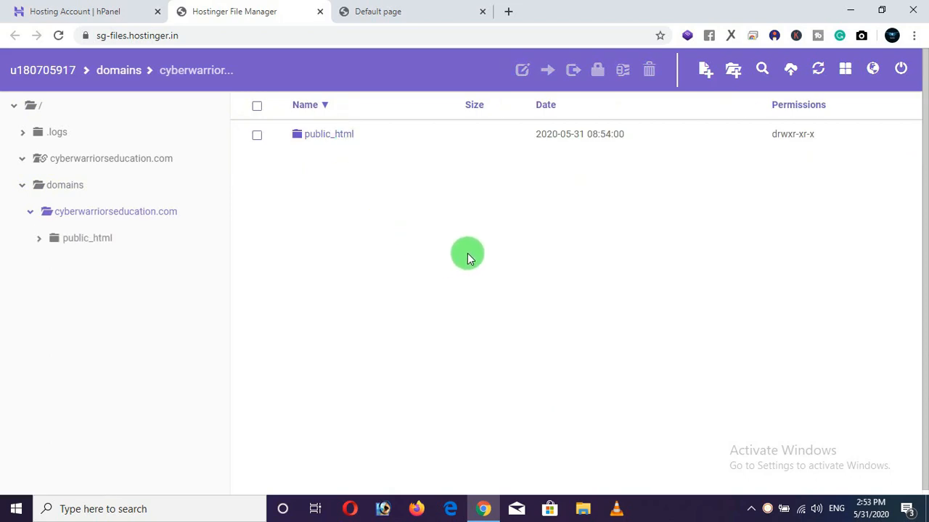
{"action": "double_click", "coordinate": [338, 137]}
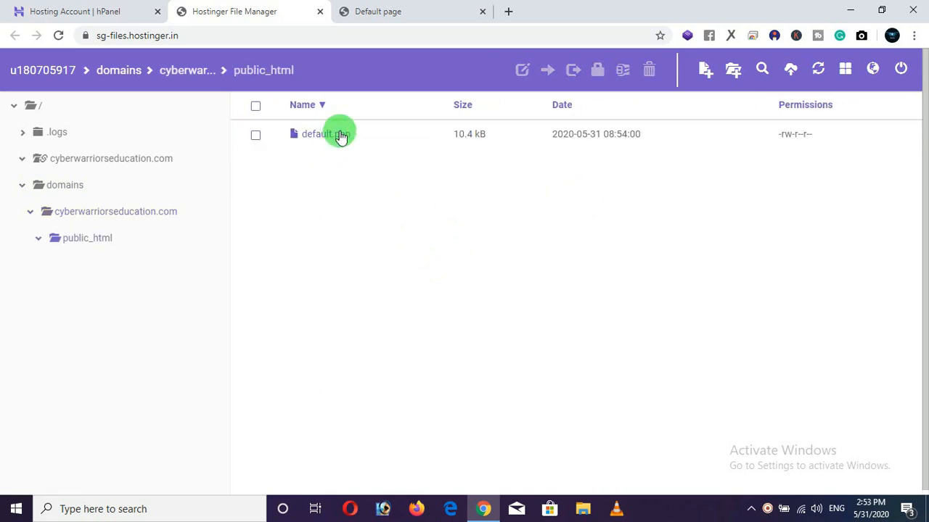
Step: Recheck the site's default page, then select default.php in public_html
{"action": "left_click", "coordinate": [378, 11]}
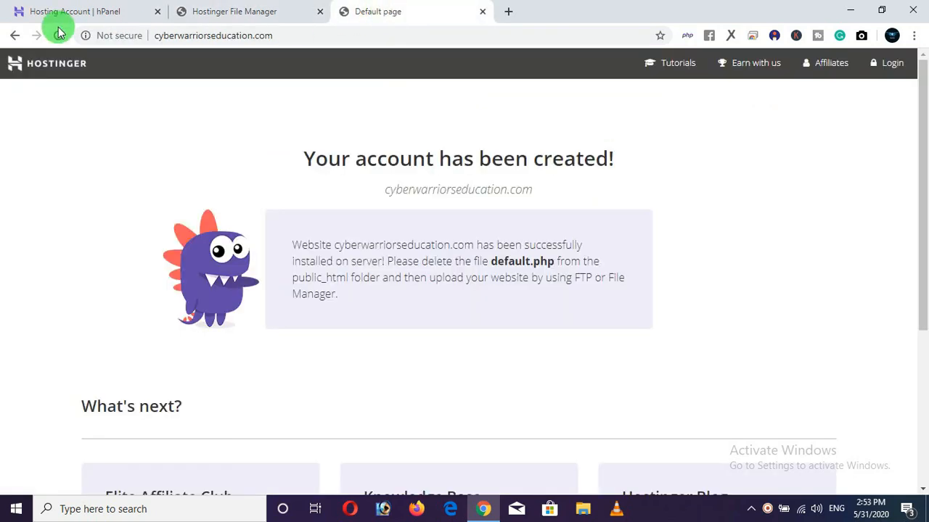
{"action": "left_click", "coordinate": [58, 35]}
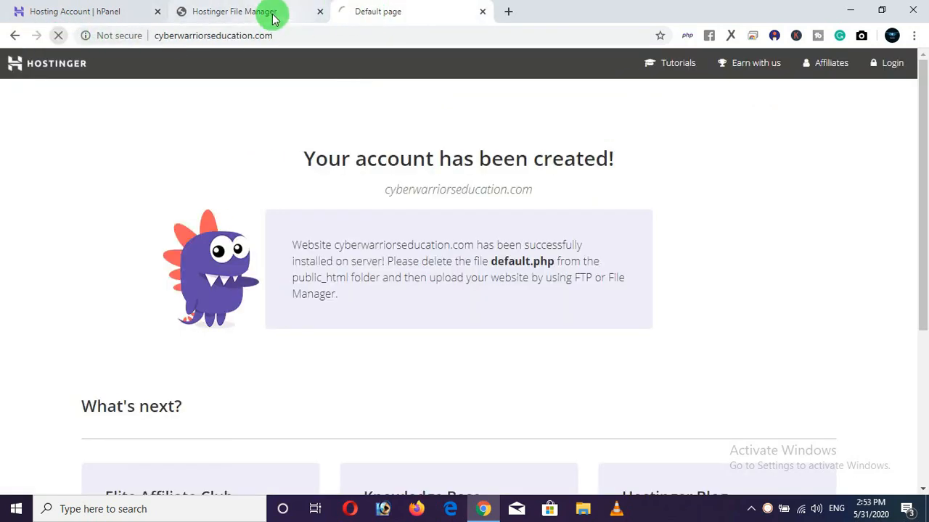
{"action": "left_click", "coordinate": [263, 15]}
{"action": "left_click", "coordinate": [255, 137]}
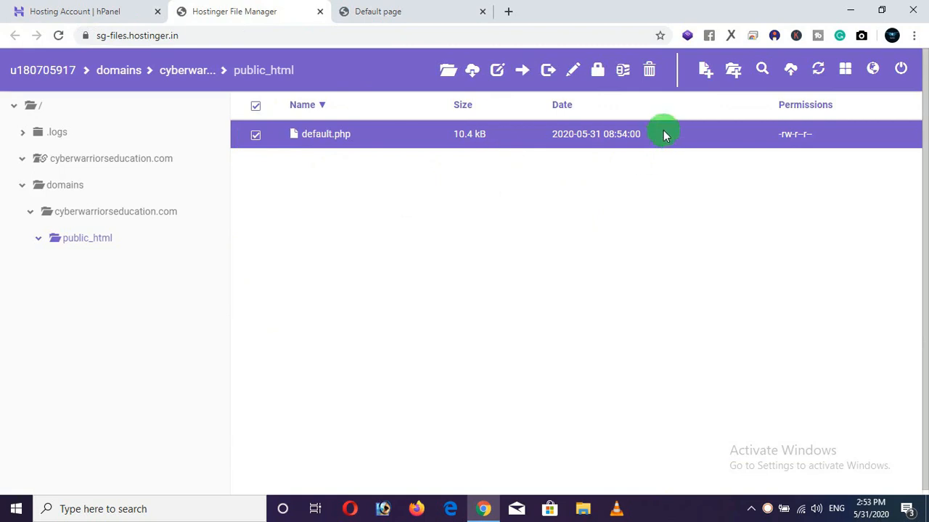
Step: Delete default.php and create a new file named index.html
{"action": "left_click", "coordinate": [648, 72]}
{"action": "left_click", "coordinate": [622, 178]}
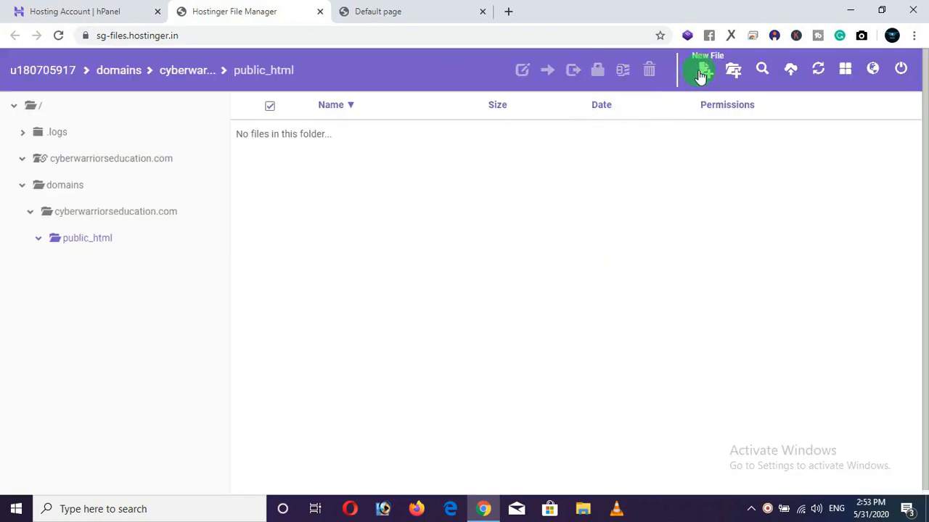
{"action": "left_click", "coordinate": [702, 72]}
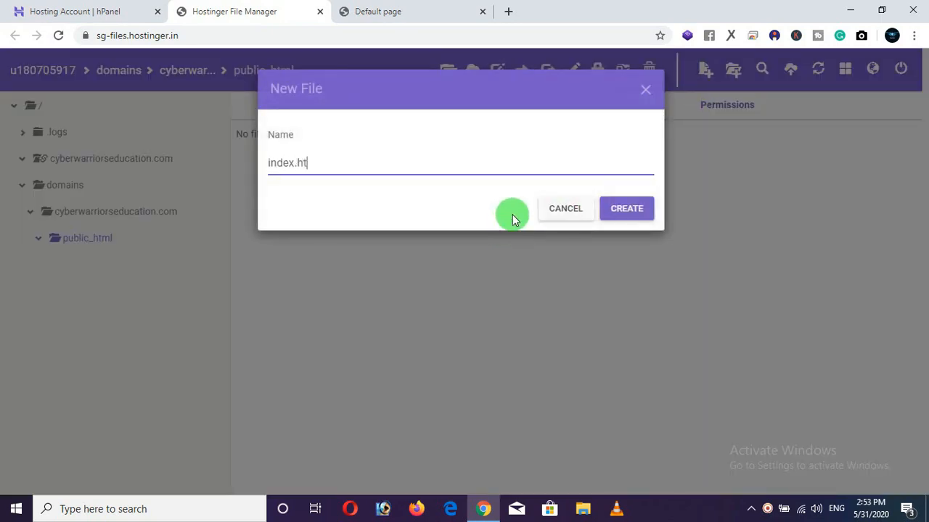
{"action": "left_click", "coordinate": [623, 208]}
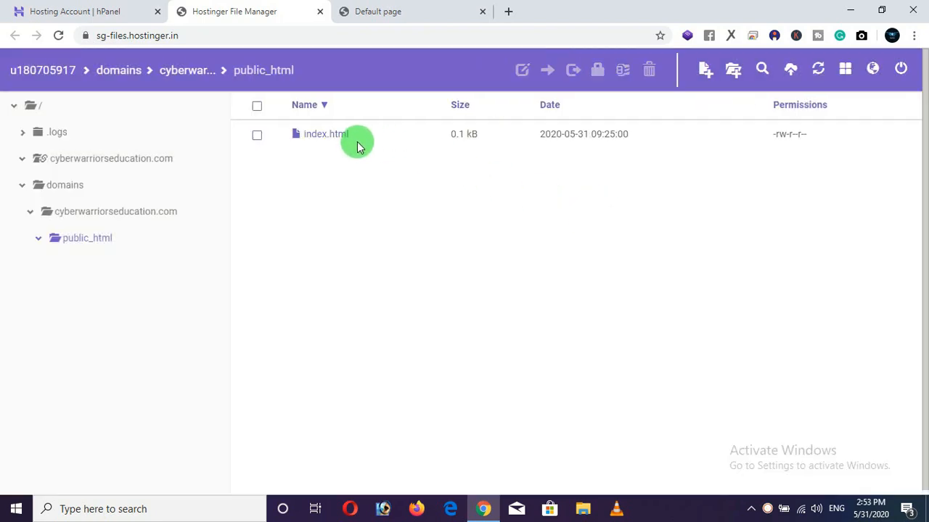
Step: Rename index.html to index.php and open it in the editor
{"action": "left_click", "coordinate": [359, 140]}
{"action": "right_click", "coordinate": [365, 136]}
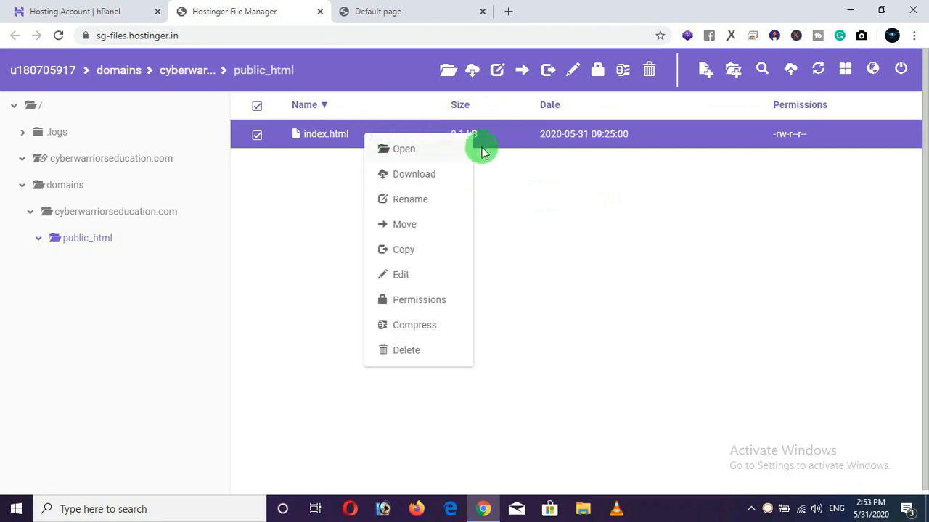
{"action": "left_click", "coordinate": [415, 200]}
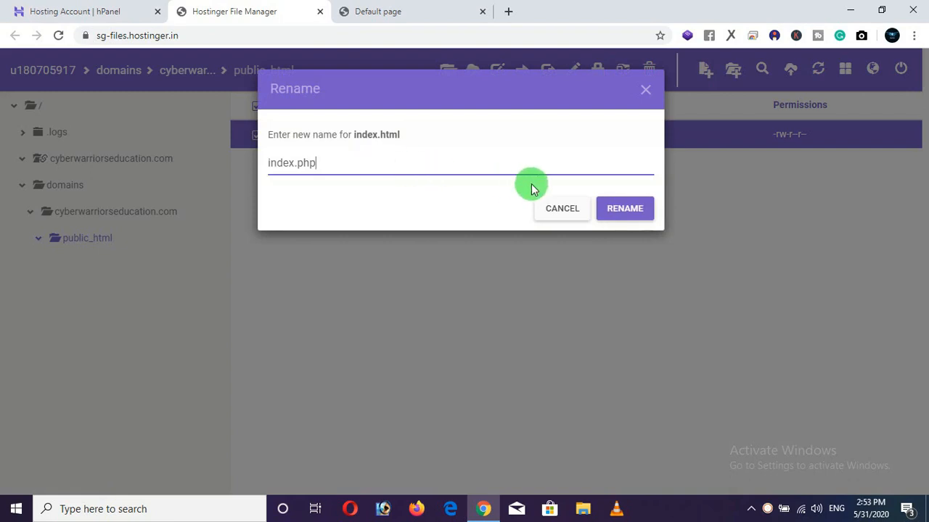
{"action": "left_click", "coordinate": [629, 211]}
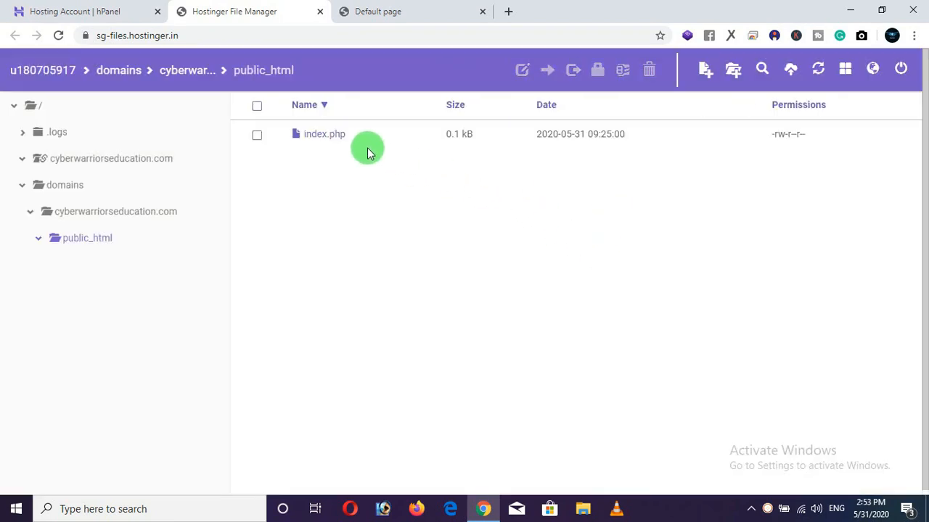
{"action": "right_click", "coordinate": [342, 131]}
{"action": "left_click", "coordinate": [385, 268]}
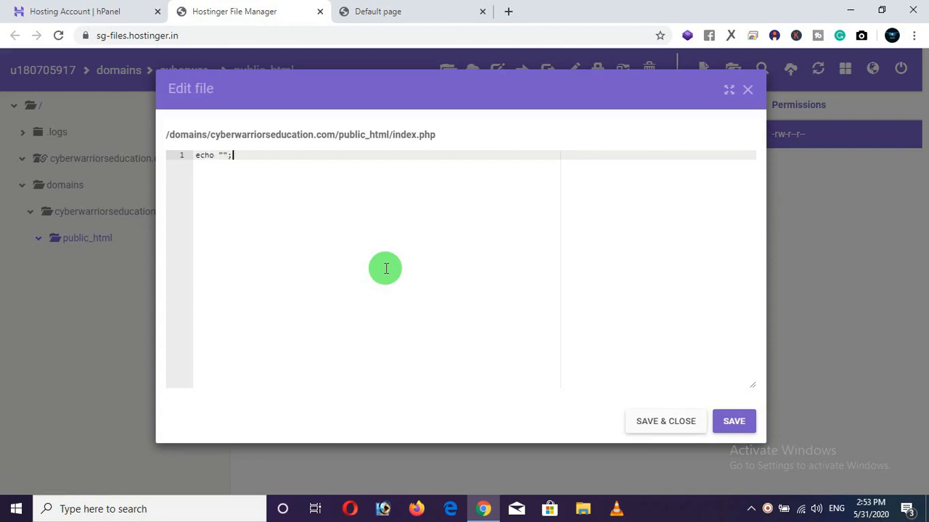
Step: Fill the echo quotes with 'Cyber Warriors' and save index.php
{"action": "scroll", "coordinate": [420, 257], "scroll_direction": "up", "scroll_amount": 6}
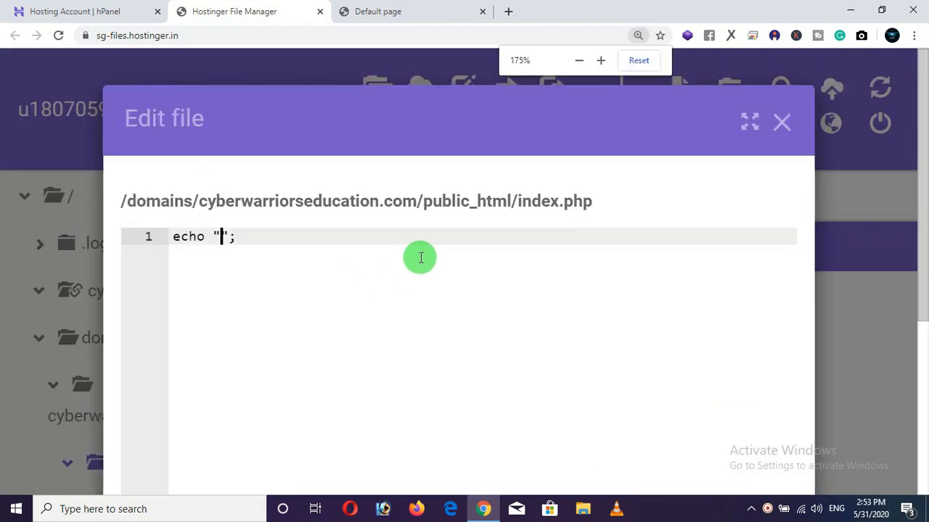
{"action": "type", "text": "ber Warriors"}
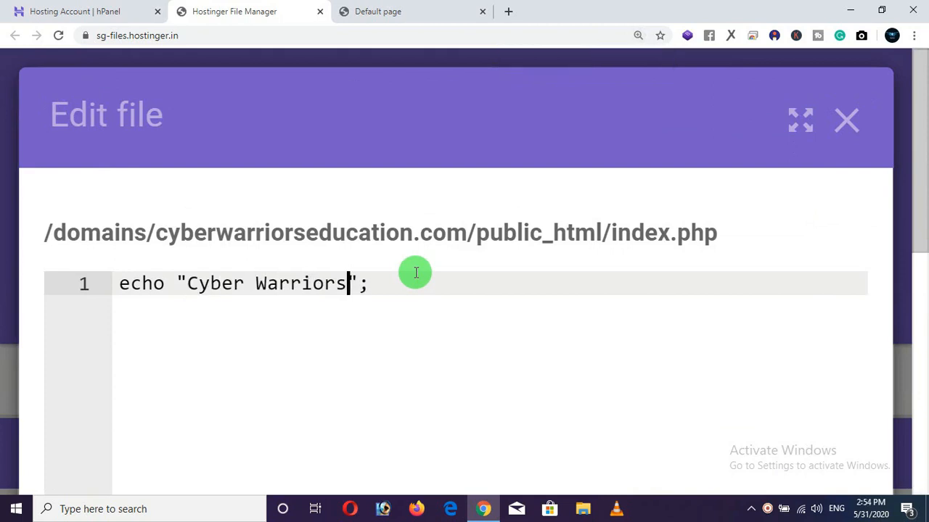
{"action": "scroll", "coordinate": [429, 261], "scroll_direction": "down", "scroll_amount": 1}
{"action": "scroll", "coordinate": [431, 257], "scroll_direction": "down", "scroll_amount": 6}
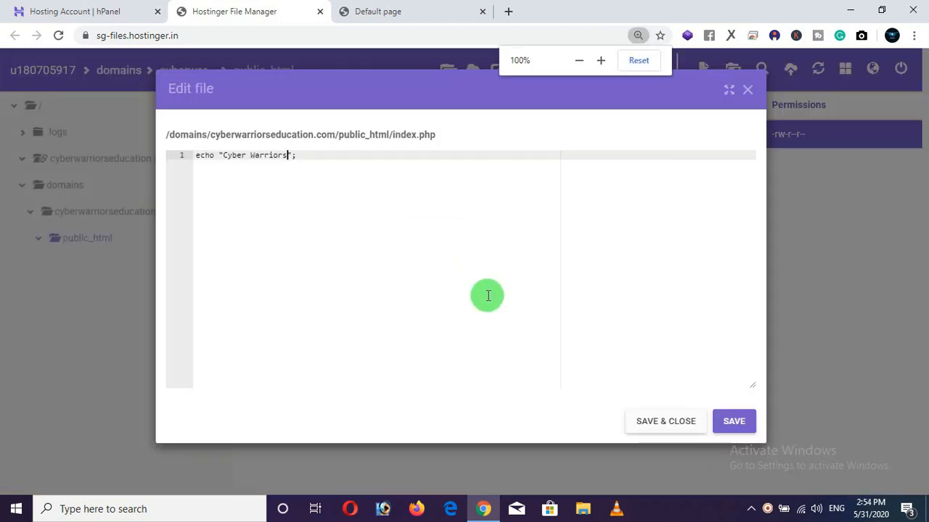
{"action": "left_click", "coordinate": [731, 422]}
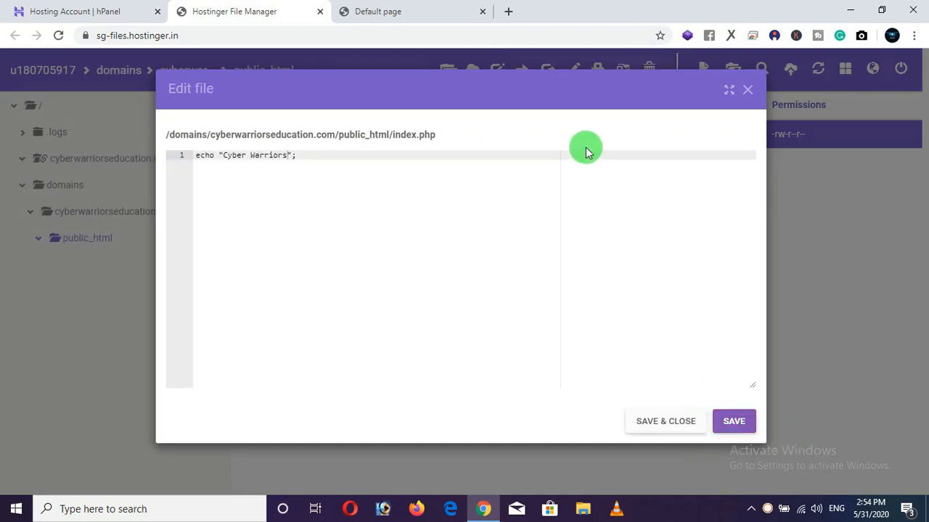
Step: Reload the live site and select the displayed 'Cyber Warriors' line
{"action": "left_click", "coordinate": [425, 12]}
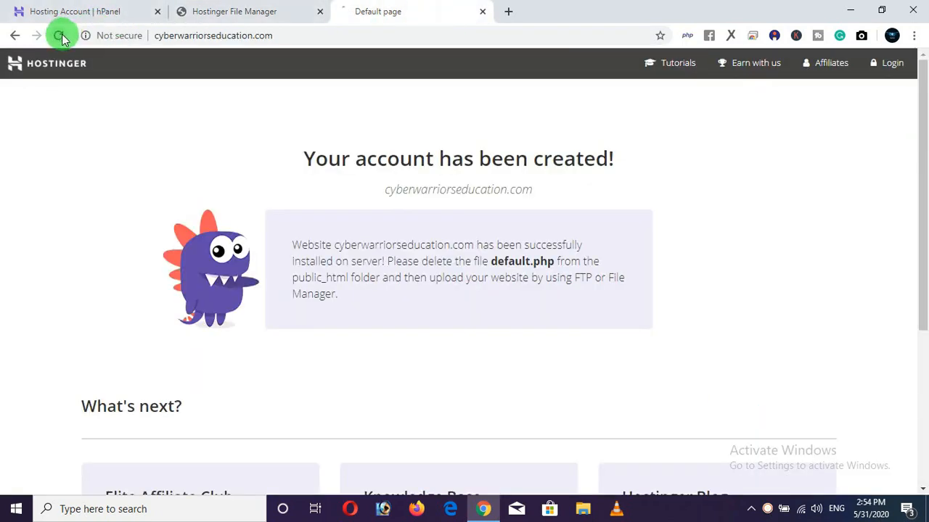
{"action": "left_click", "coordinate": [58, 35]}
{"action": "left_click_drag", "start_coordinate": [137, 70], "coordinate": [6, 62]}
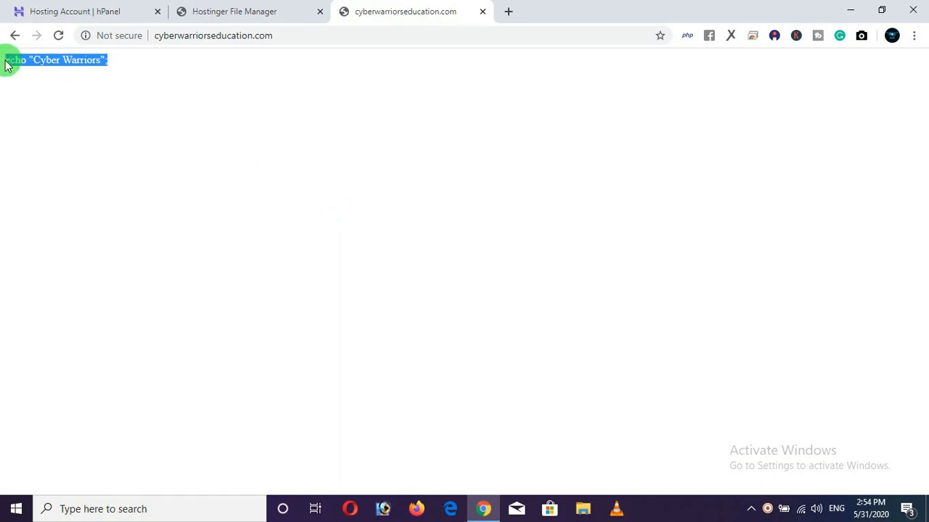
Step: Compare the echo text shown on the live site with the line in index.php
{"action": "left_click", "coordinate": [29, 79]}
{"action": "double_click", "coordinate": [19, 61]}
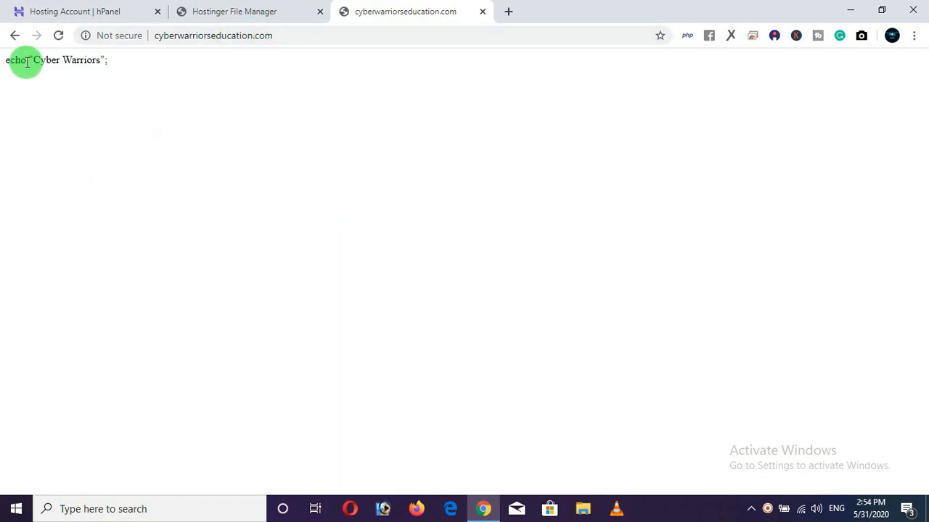
{"action": "left_click", "coordinate": [268, 14]}
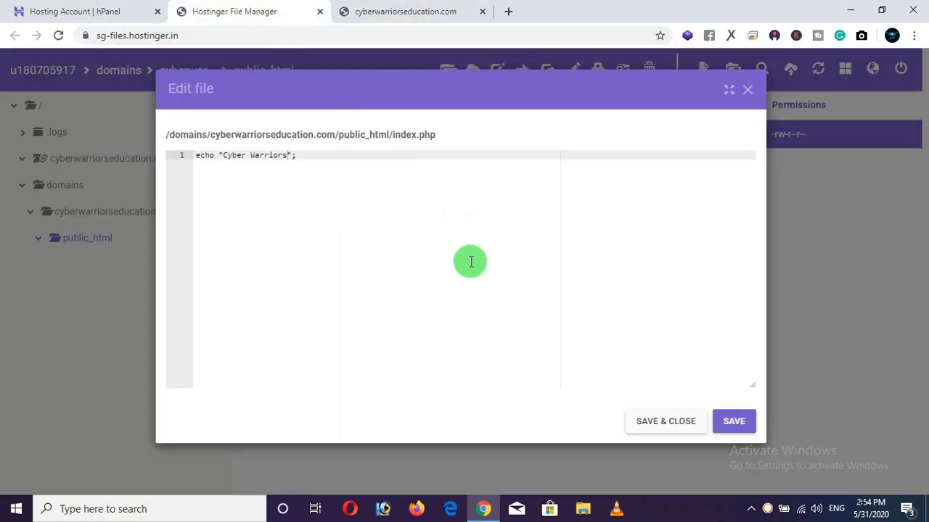
{"action": "left_click_drag", "start_coordinate": [347, 175], "coordinate": [193, 155]}
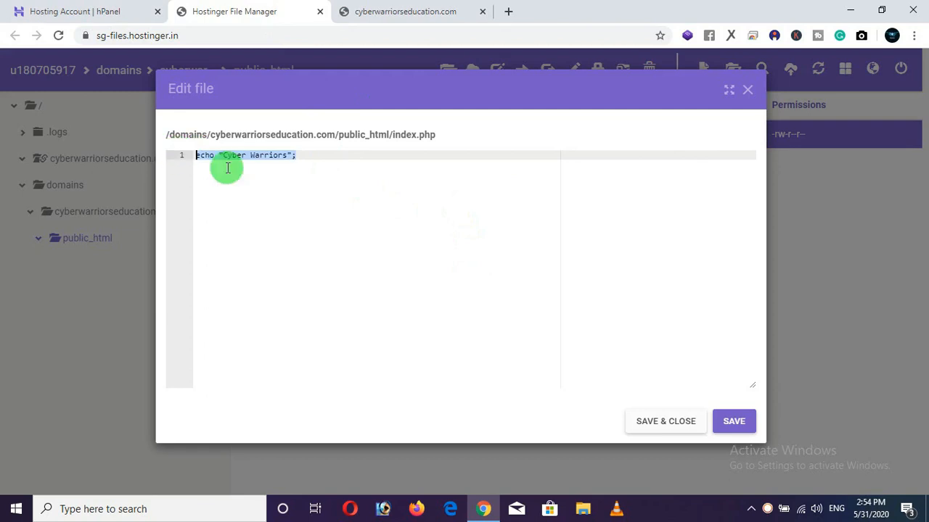
Step: Close the editor, delete index.php, and confirm the site now shows 'Index of /'
{"action": "left_click", "coordinate": [747, 89]}
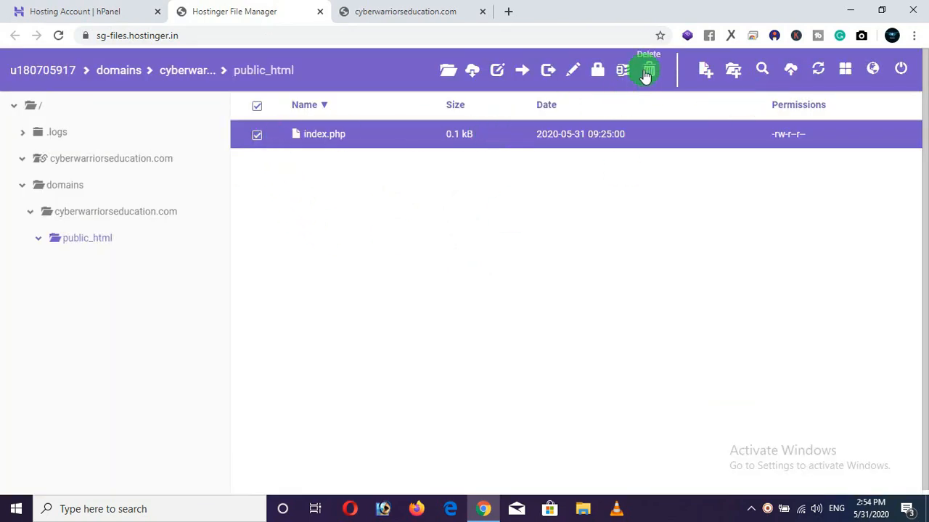
{"action": "left_click", "coordinate": [649, 70]}
{"action": "left_click", "coordinate": [628, 171]}
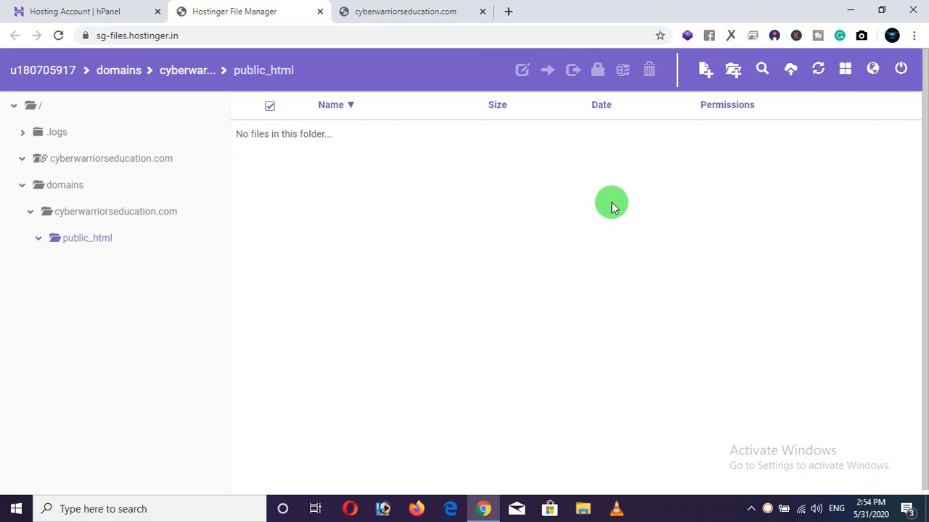
{"action": "left_click", "coordinate": [406, 11]}
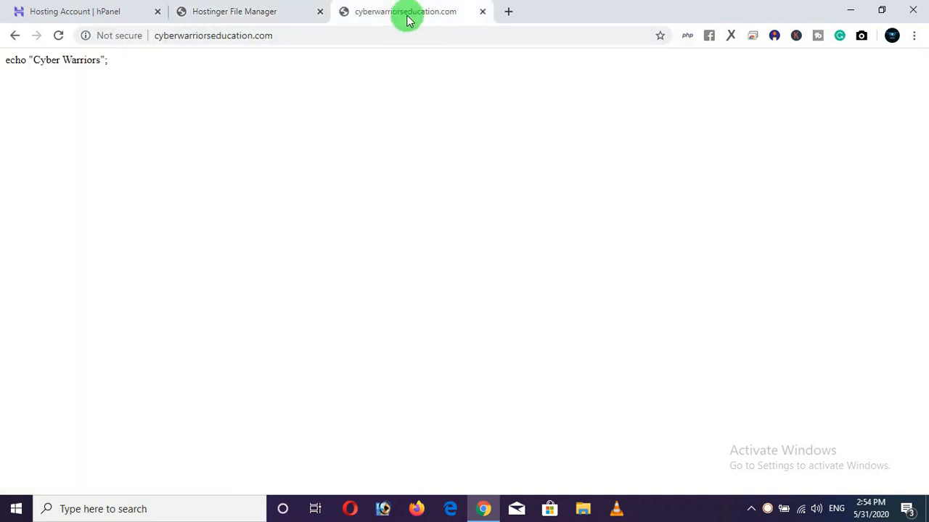
{"action": "left_click", "coordinate": [59, 36]}
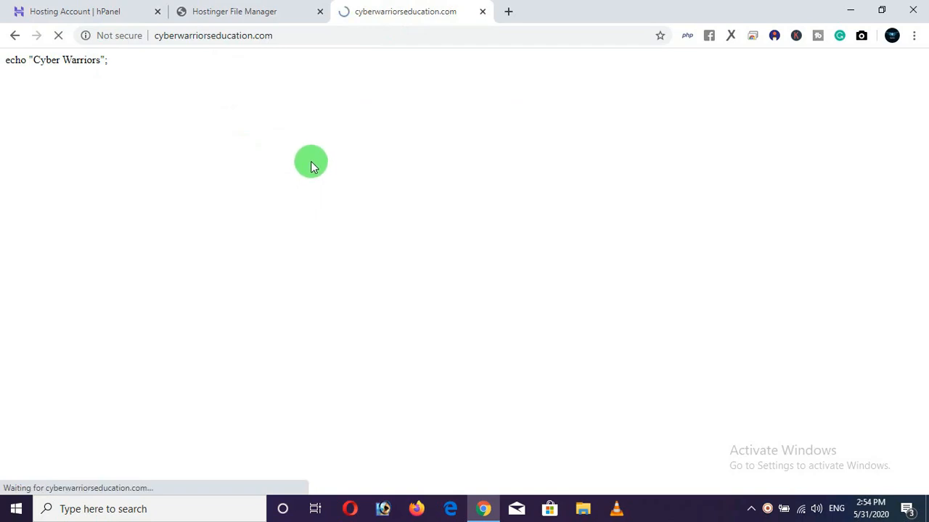
{"action": "left_click", "coordinate": [224, 12]}
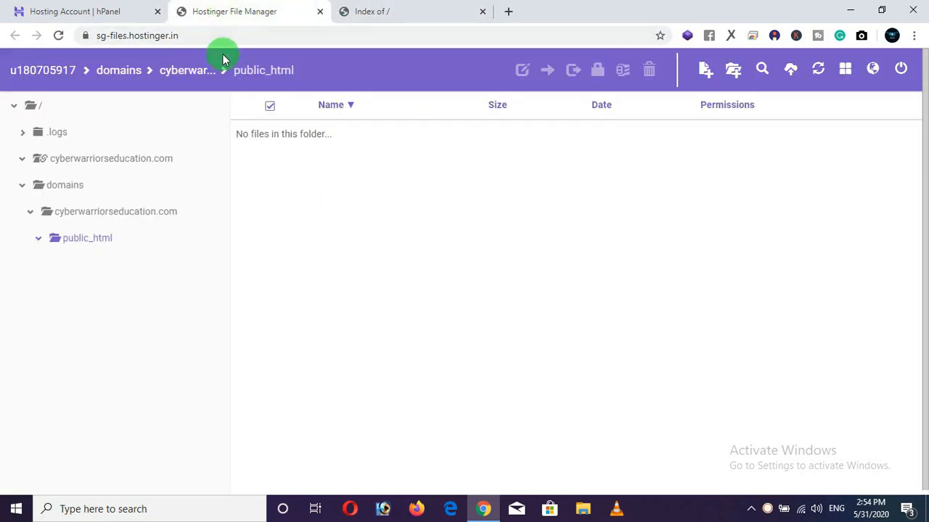
{"action": "left_click", "coordinate": [118, 17]}
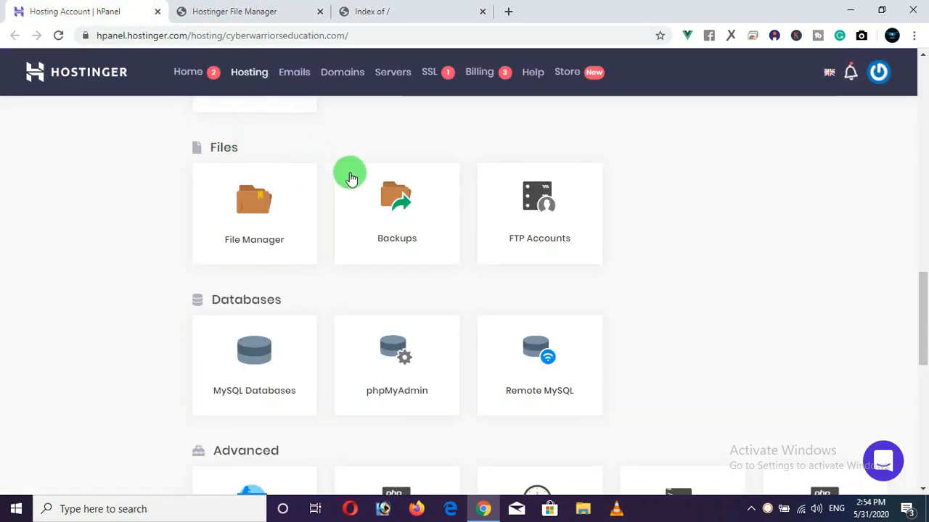
Step: Scroll to hPanel's Website section and open Auto Installer
{"action": "scroll", "coordinate": [350, 179], "scroll_direction": "up", "scroll_amount": 10}
{"action": "scroll", "coordinate": [435, 222], "scroll_direction": "down", "scroll_amount": 5}
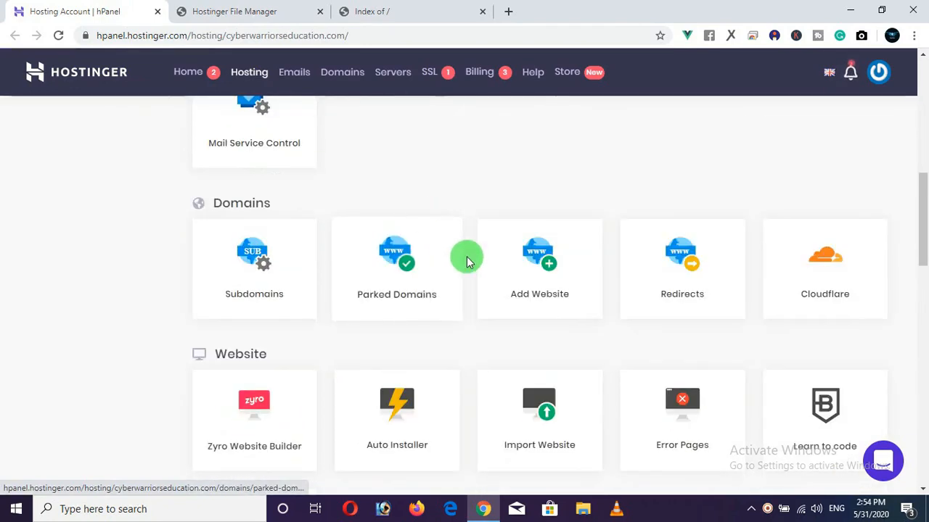
{"action": "scroll", "coordinate": [468, 269], "scroll_direction": "down", "scroll_amount": 2}
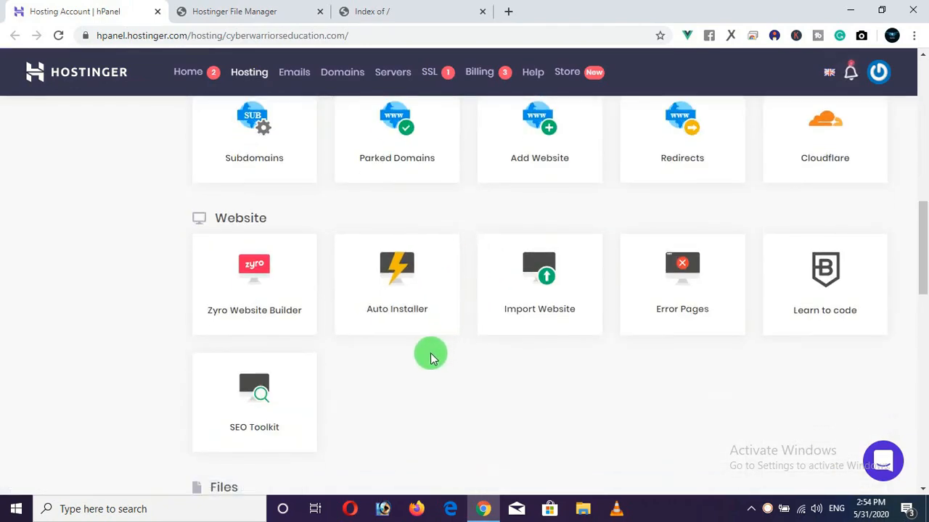
{"action": "left_click", "coordinate": [404, 281]}
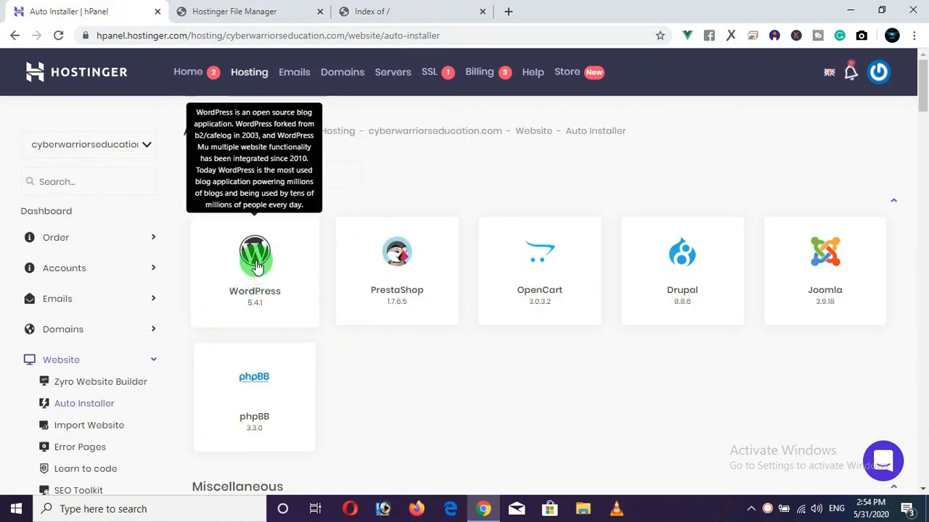
{"action": "left_click", "coordinate": [317, 307]}
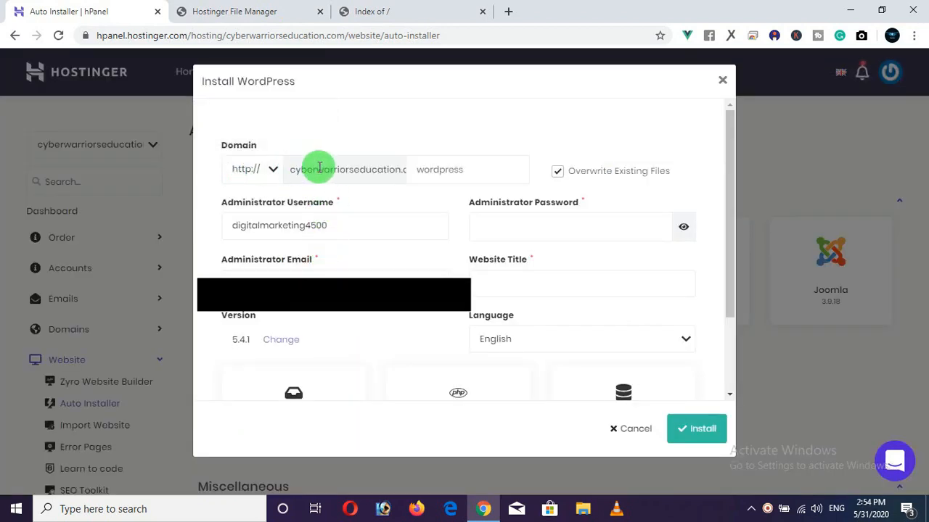
{"action": "left_click", "coordinate": [274, 173]}
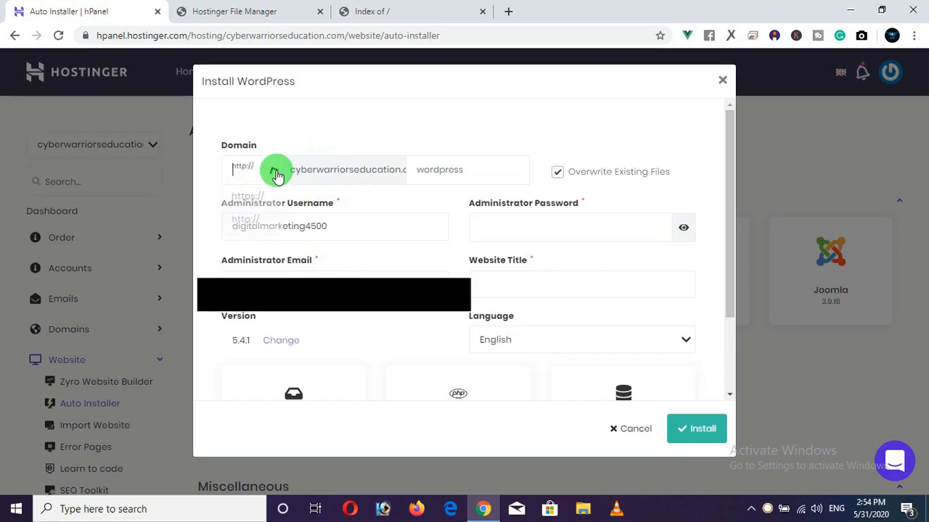
{"action": "left_click", "coordinate": [276, 174]}
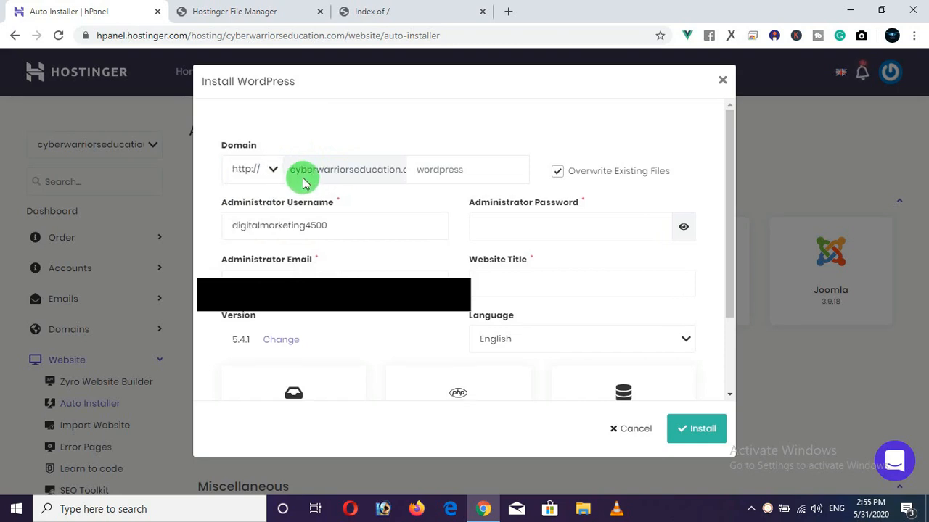
{"action": "left_click", "coordinate": [448, 168]}
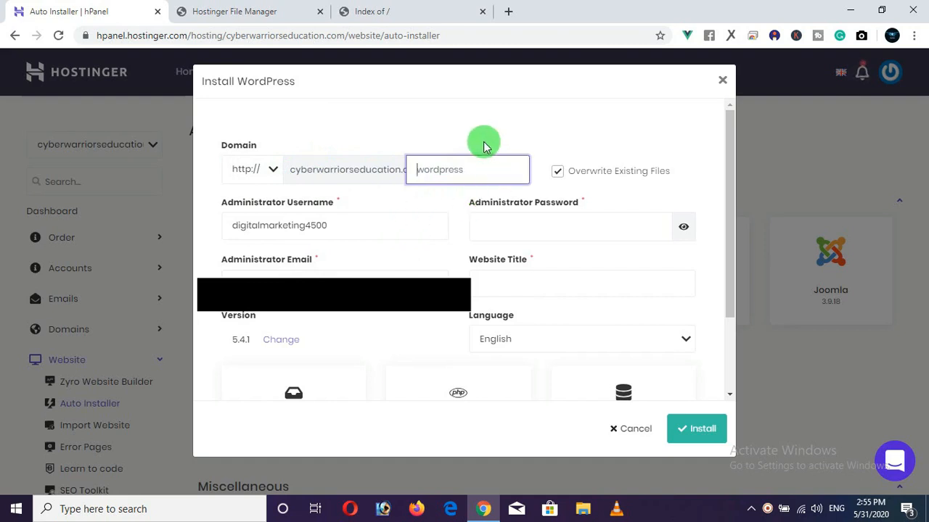
{"action": "left_click", "coordinate": [467, 116]}
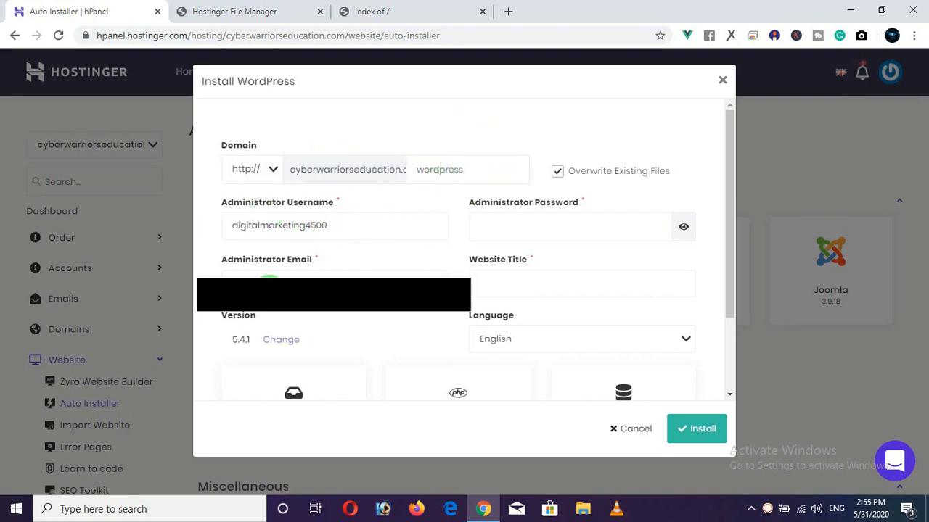
Step: Set administrator username to admin, enter a password, and fill in Website Title Health
{"action": "left_click_drag", "start_coordinate": [336, 223], "coordinate": [230, 227]}
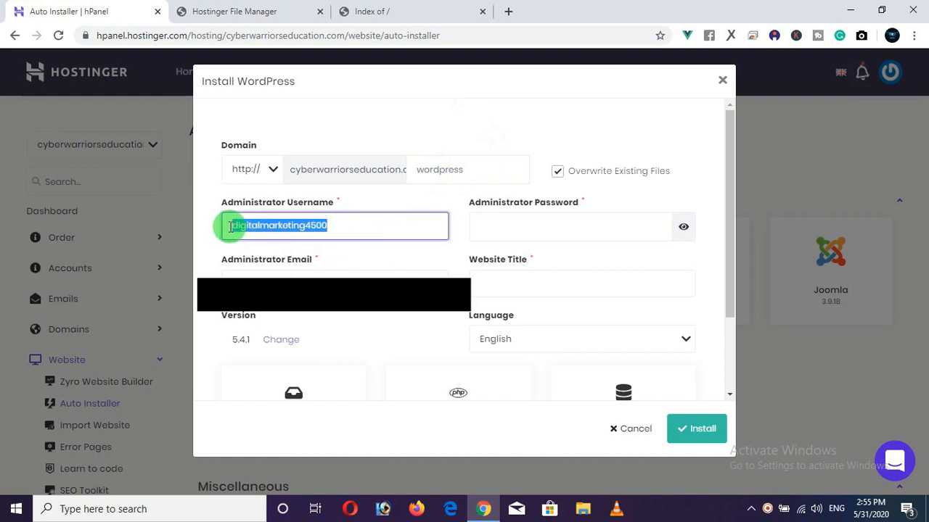
{"action": "type", "text": "admin"}
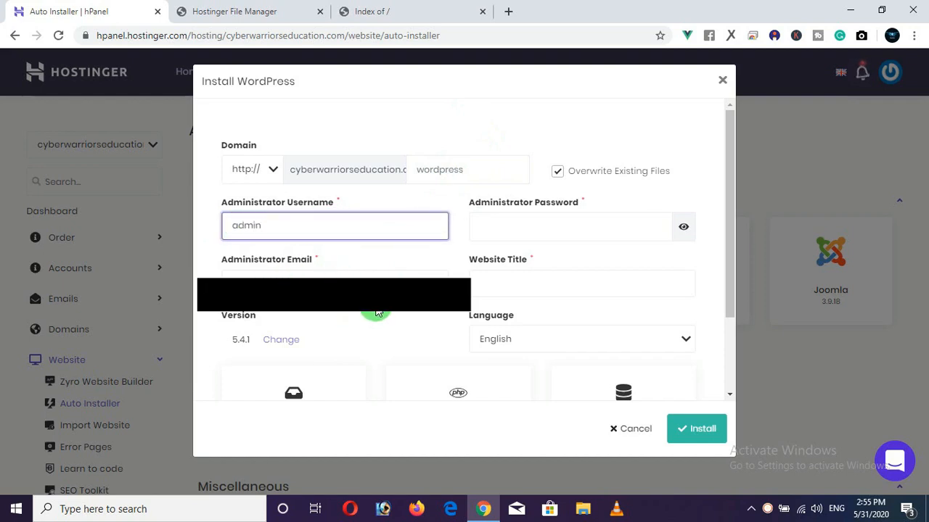
{"action": "left_click", "coordinate": [528, 228]}
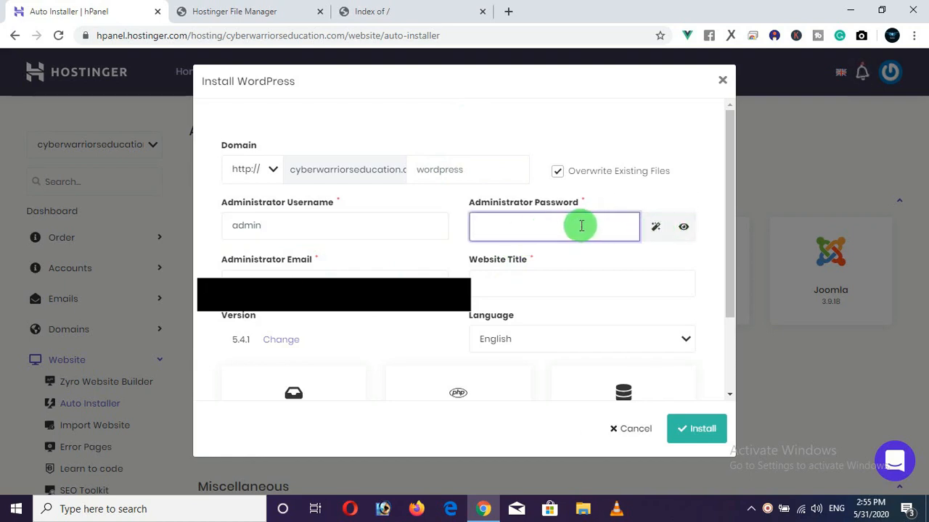
{"action": "left_click", "coordinate": [682, 227]}
{"action": "left_click", "coordinate": [559, 230]}
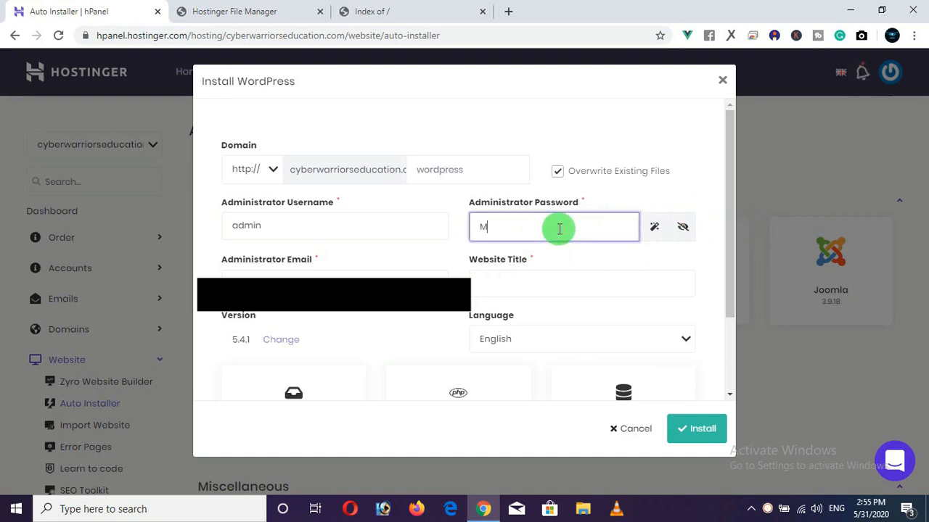
{"action": "type", "text": "M"}
{"action": "left_click", "coordinate": [683, 227]}
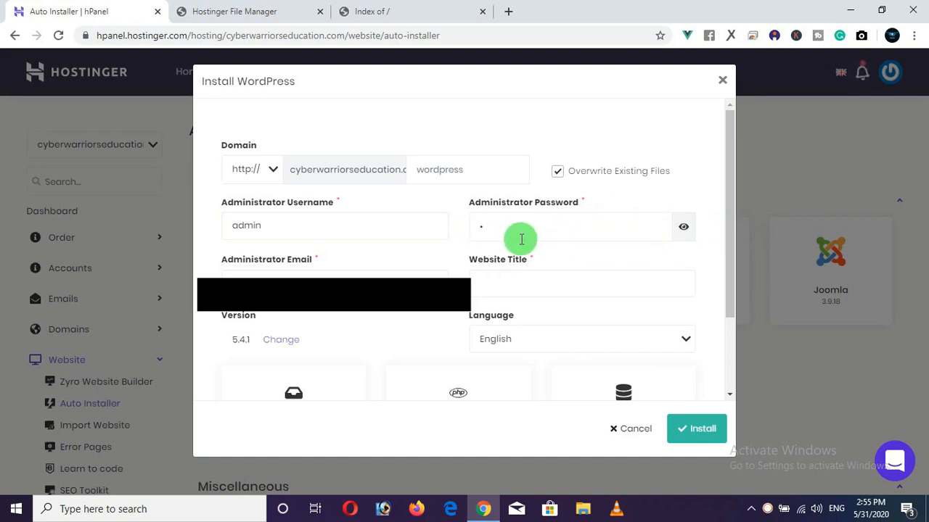
{"action": "left_click", "coordinate": [521, 239]}
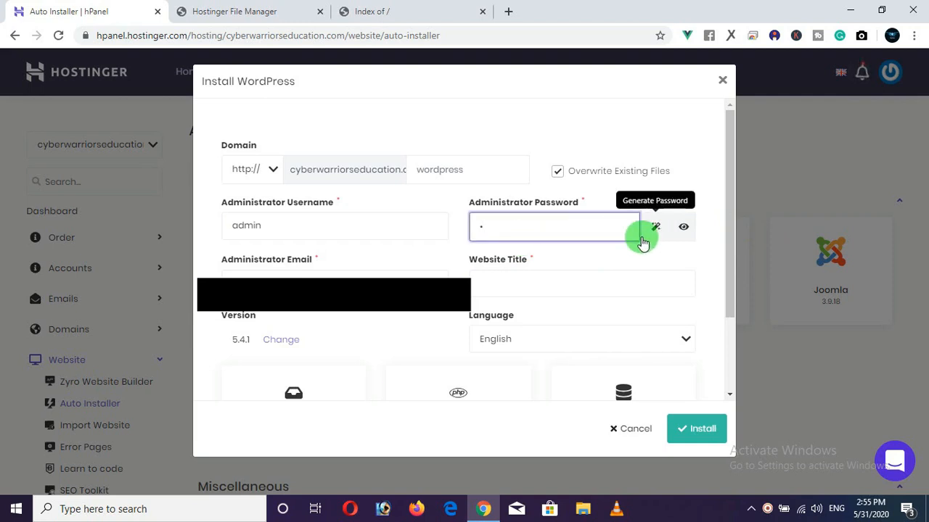
{"action": "type", "text": "**"}
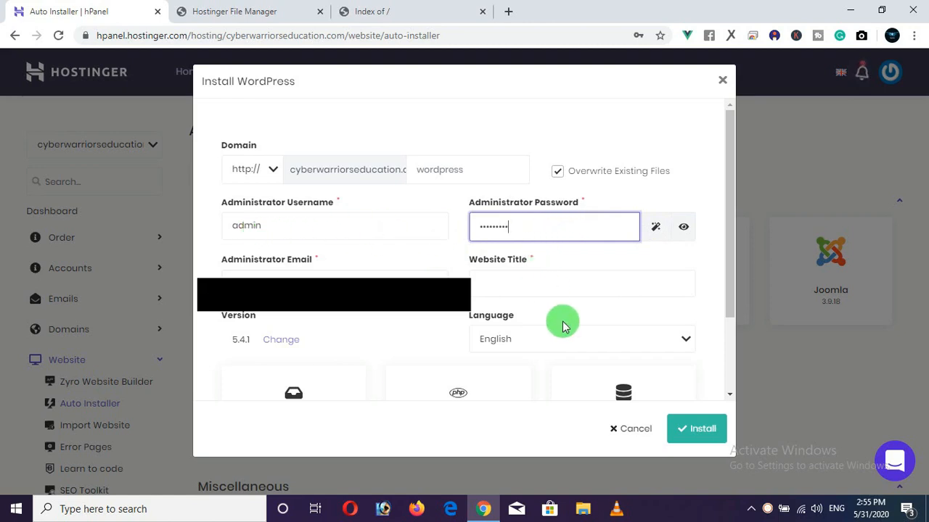
{"action": "left_click", "coordinate": [532, 283]}
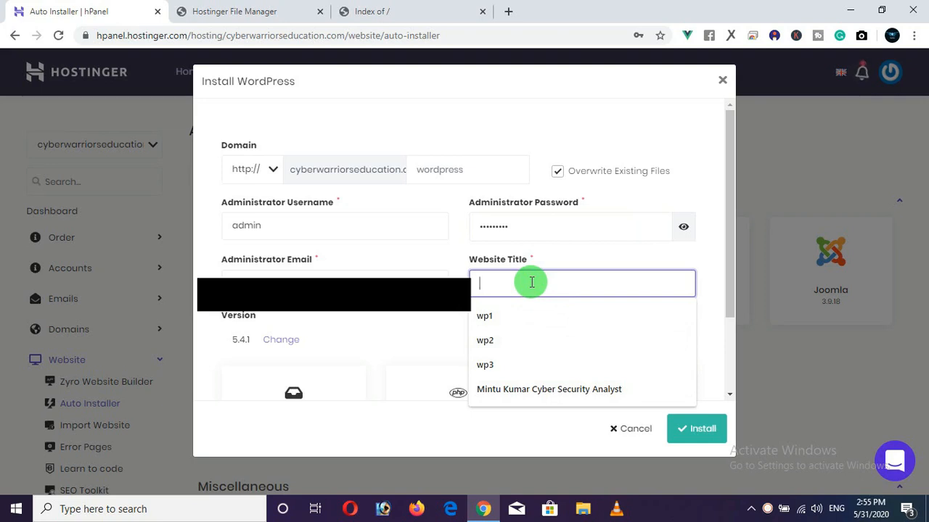
{"action": "key", "text": "Escape"}
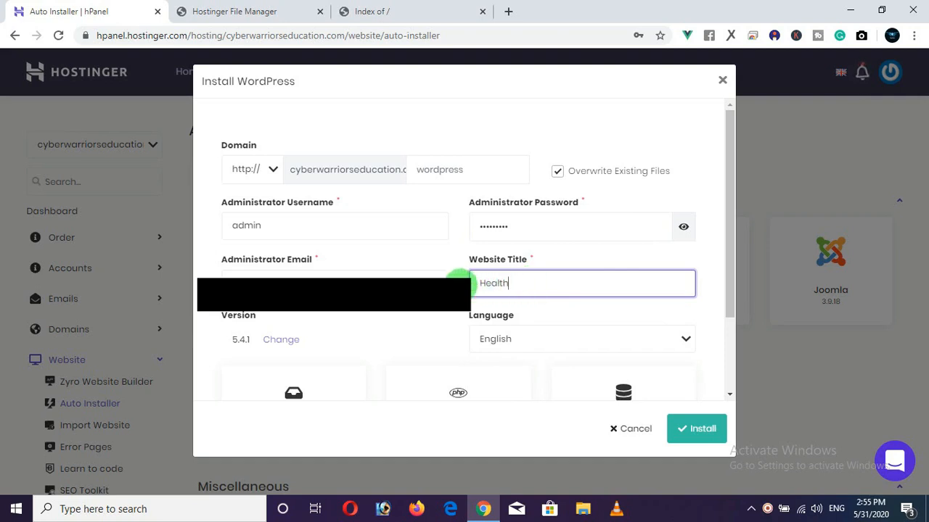
Step: Install WordPress and reload cyberwarriorseducation.com to see the Health blog's Hello world post
{"action": "left_click", "coordinate": [702, 430]}
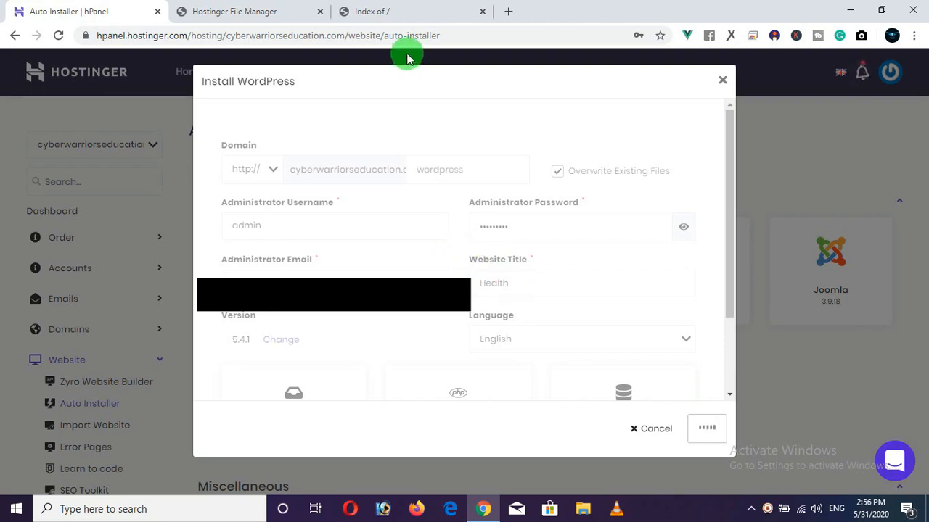
{"action": "left_click", "coordinate": [395, 15]}
{"action": "left_click", "coordinate": [58, 35]}
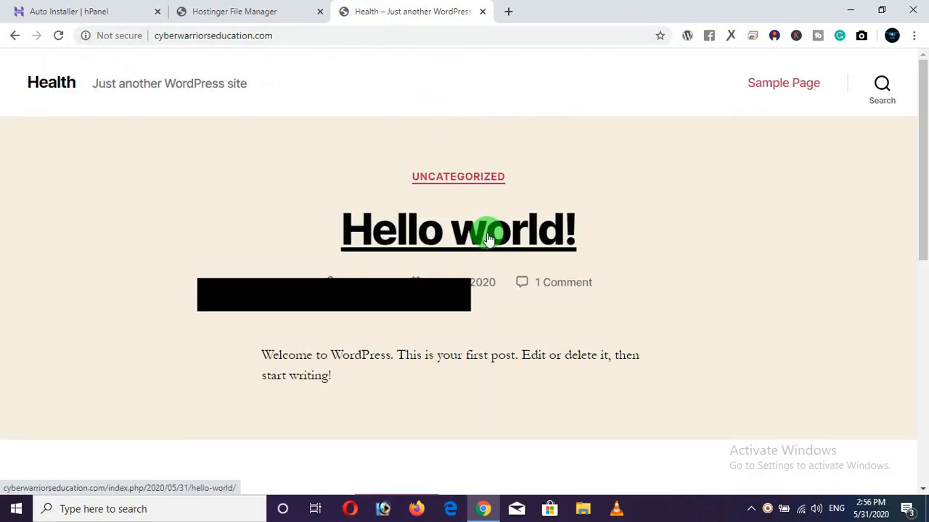
{"action": "left_click", "coordinate": [110, 12]}
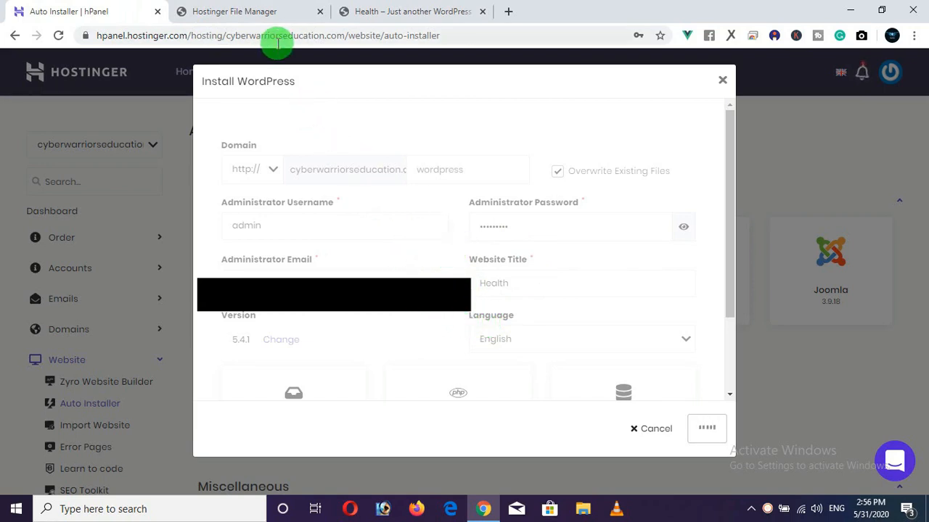
Step: Refresh File Manager and browse domains › cyberwarriorseducation.com › public_html to view WordPress files
{"action": "left_click", "coordinate": [261, 14]}
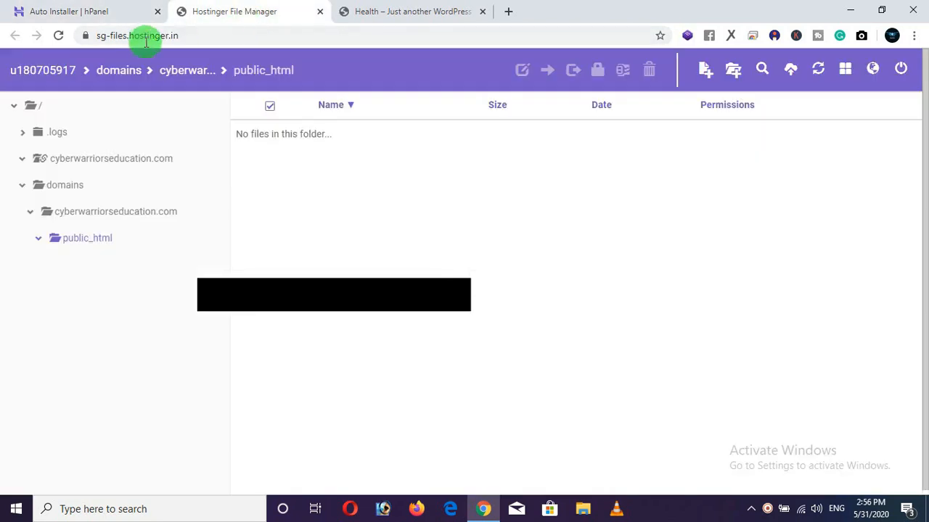
{"action": "left_click", "coordinate": [59, 36]}
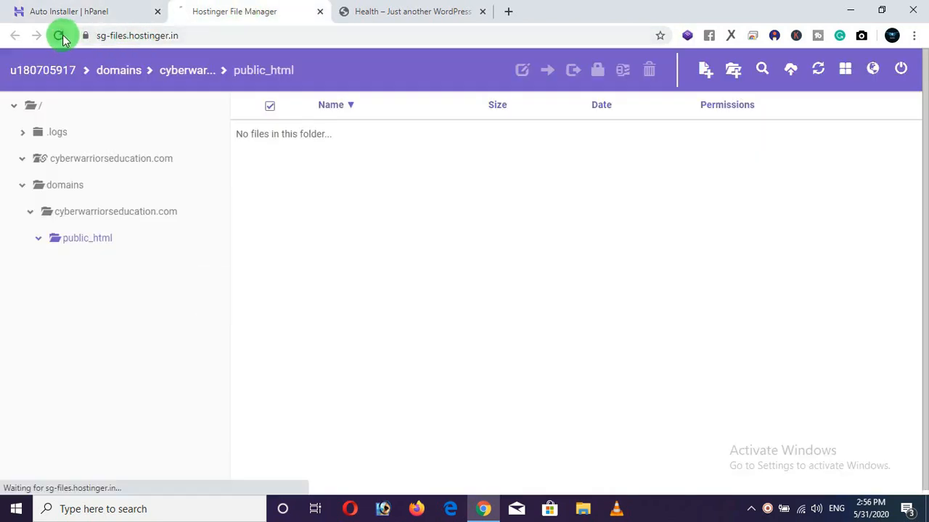
{"action": "left_click", "coordinate": [135, 14]}
{"action": "left_click", "coordinate": [269, 22]}
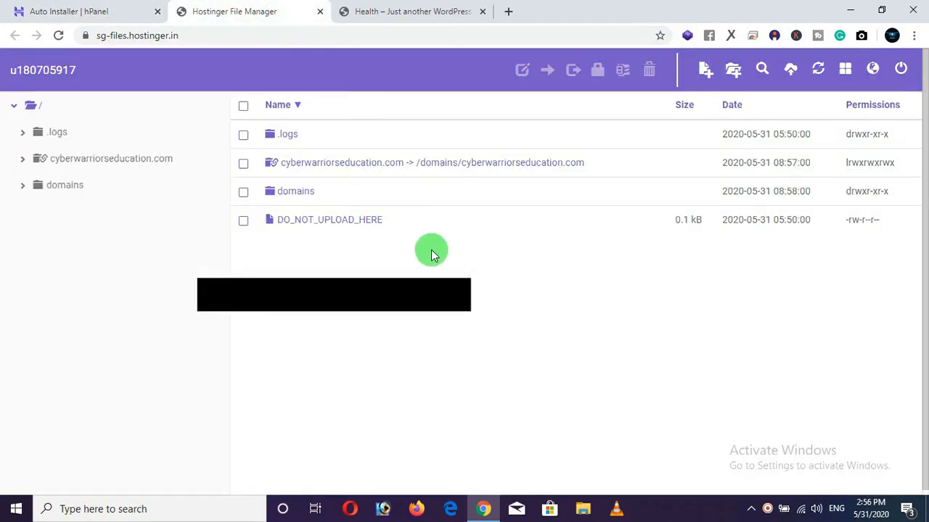
{"action": "double_click", "coordinate": [307, 197]}
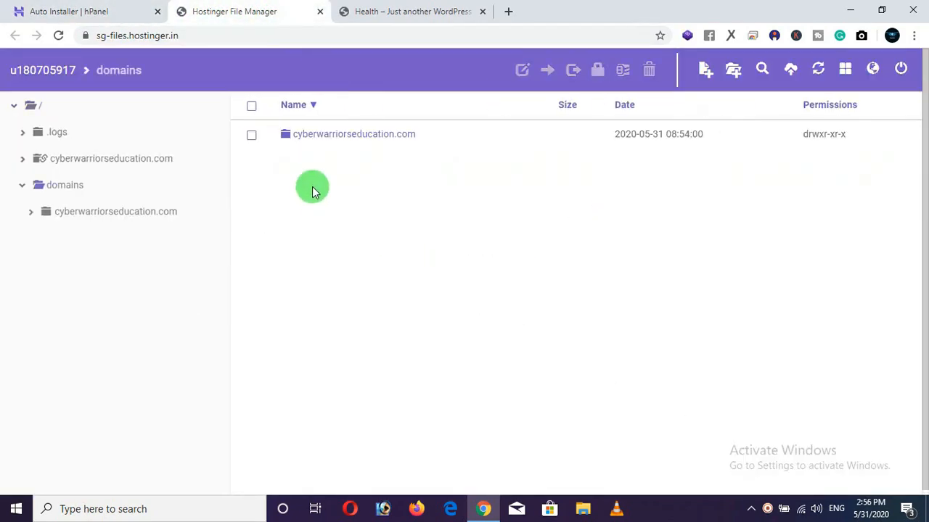
{"action": "double_click", "coordinate": [322, 138]}
{"action": "double_click", "coordinate": [324, 140]}
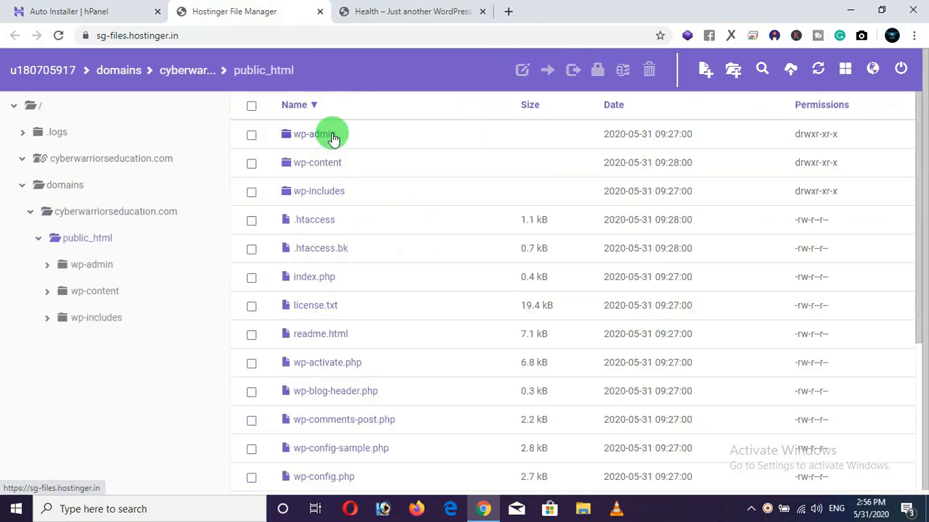
{"action": "scroll", "coordinate": [425, 332], "scroll_direction": "down", "scroll_amount": 3}
{"action": "scroll", "coordinate": [426, 333], "scroll_direction": "up", "scroll_amount": 3}
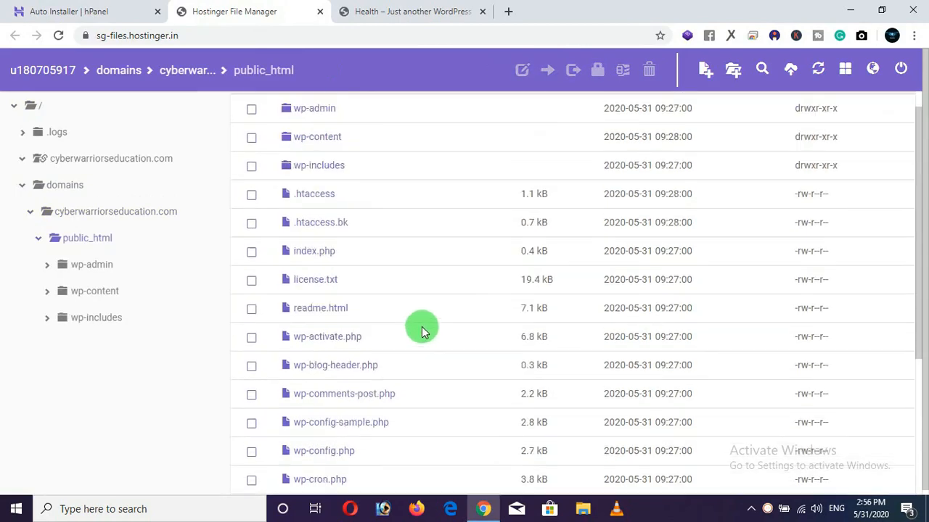
Step: Return to the Install WordPress dialog to check its status
{"action": "left_click", "coordinate": [128, 16]}
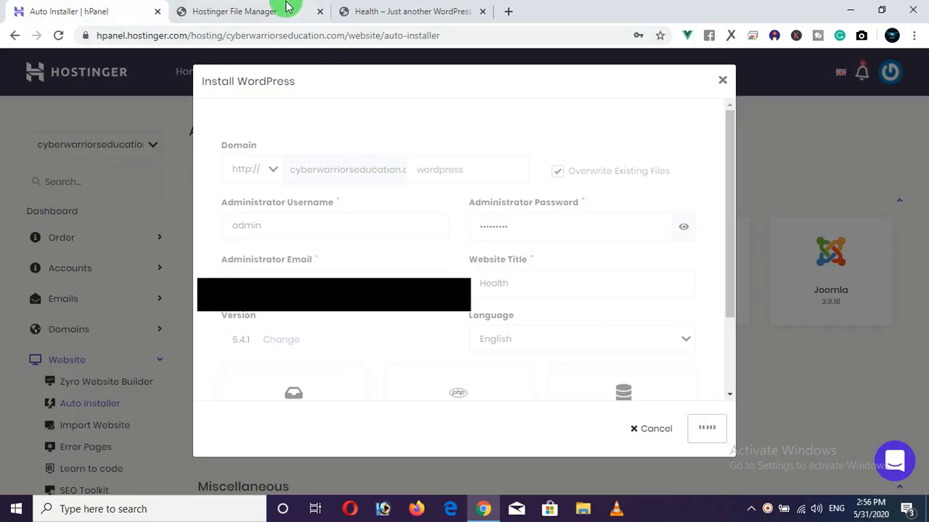
{"action": "left_click", "coordinate": [258, 12]}
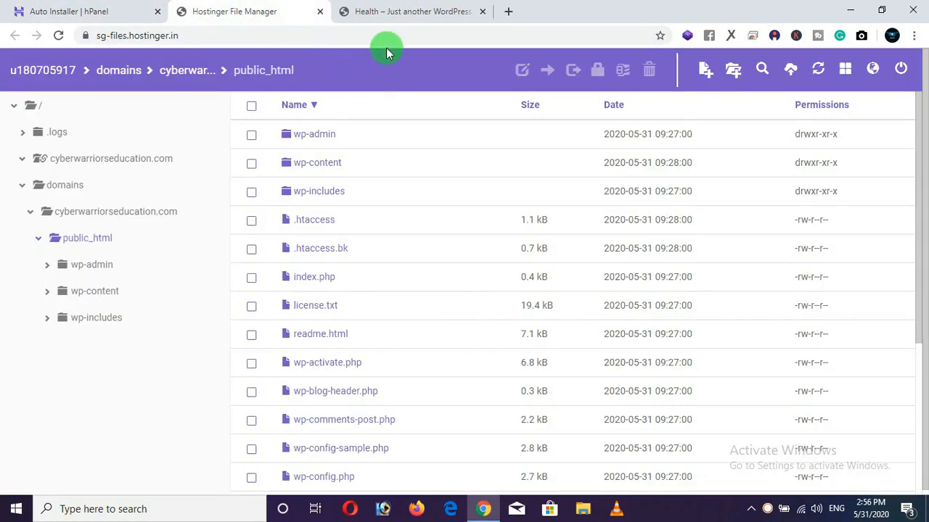
{"action": "left_click", "coordinate": [125, 14]}
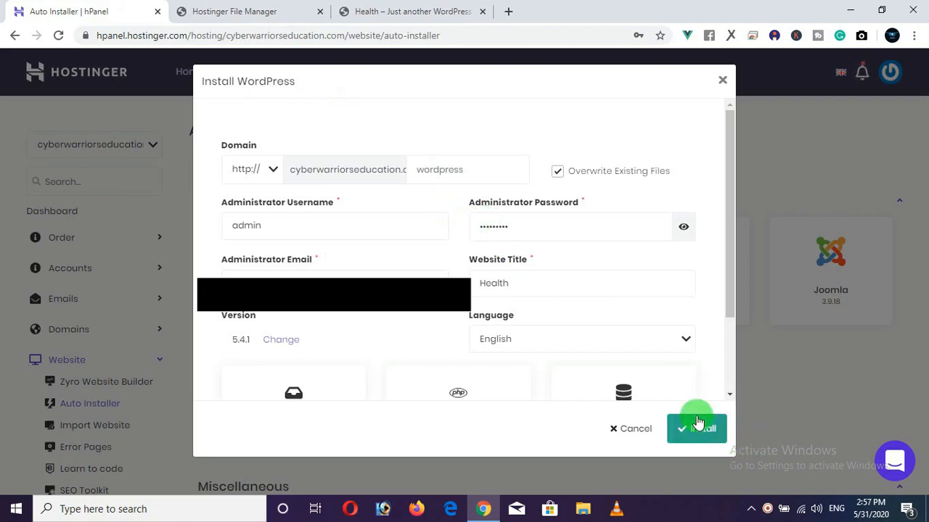
Step: Close the Install WordPress dialog and open the cyberwarriorseducation.com hosting account via Hosting › Manage
{"action": "scroll", "coordinate": [484, 243], "scroll_direction": "down", "scroll_amount": 2}
{"action": "scroll", "coordinate": [484, 243], "scroll_direction": "up", "scroll_amount": 2}
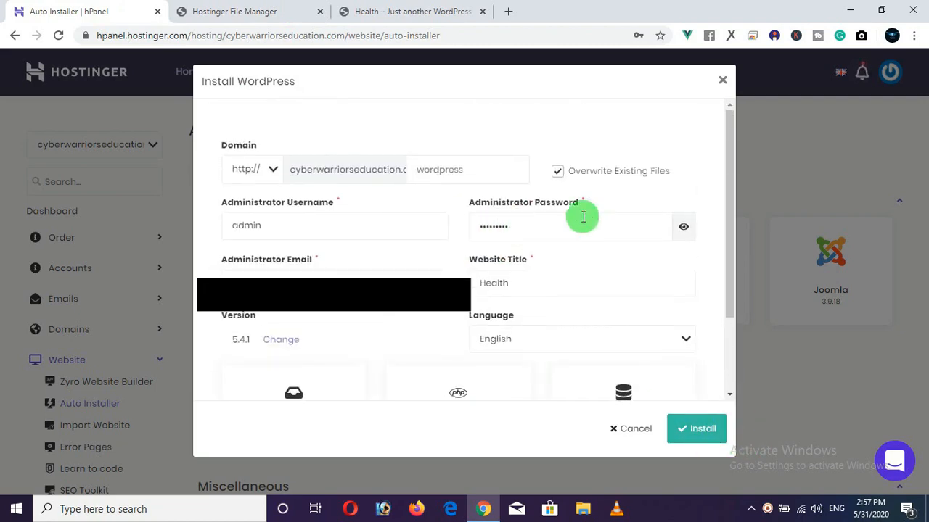
{"action": "left_click", "coordinate": [722, 80]}
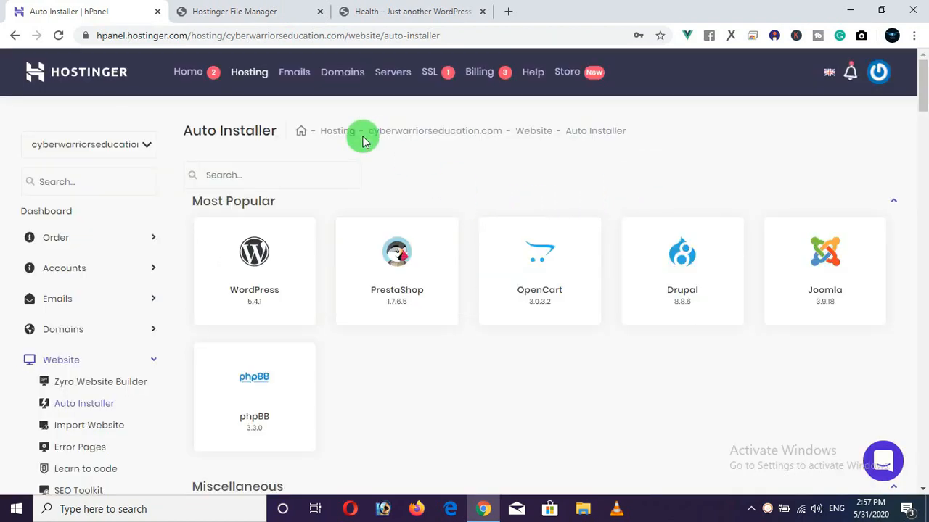
{"action": "left_click", "coordinate": [248, 75]}
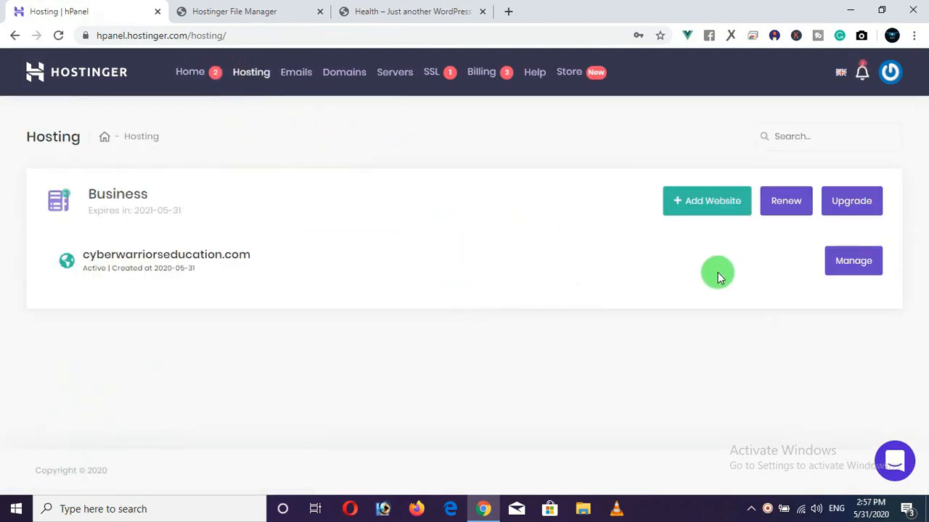
{"action": "left_click", "coordinate": [848, 260]}
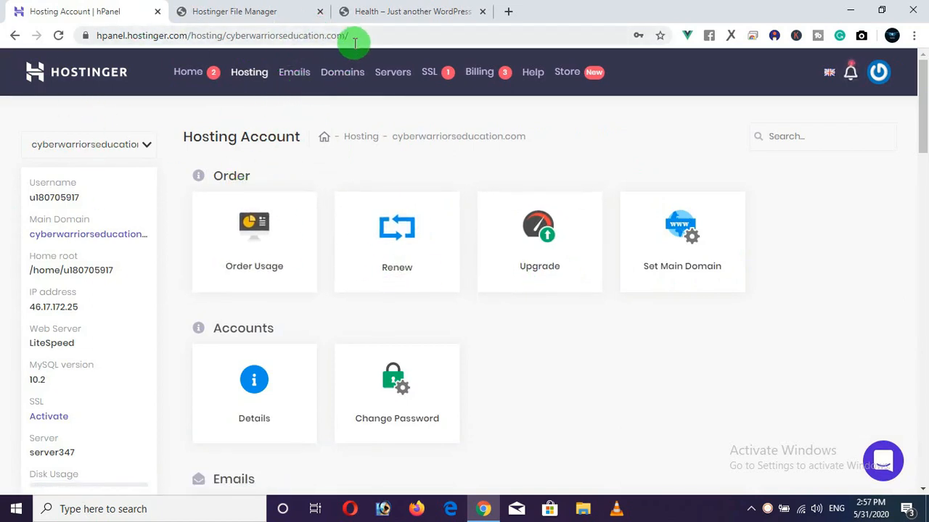
{"action": "left_click", "coordinate": [379, 13]}
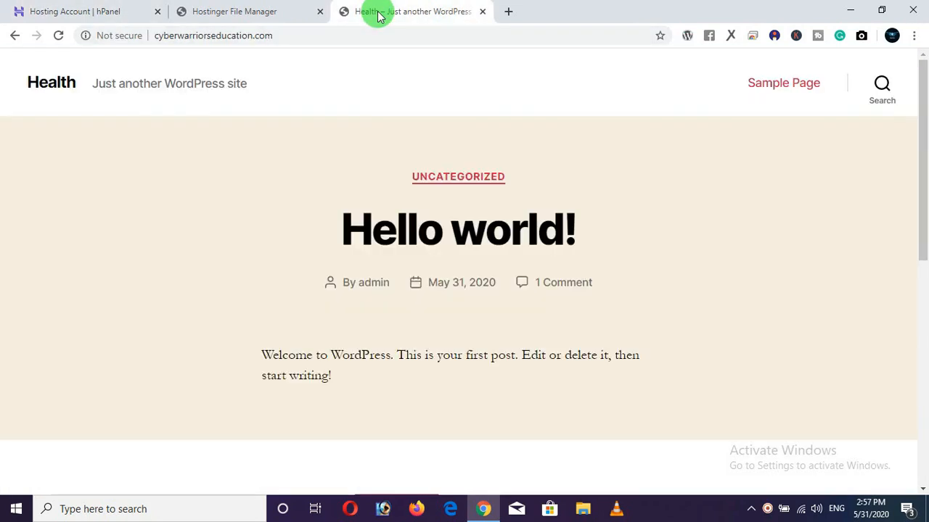
{"action": "left_click", "coordinate": [345, 39]}
{"action": "key", "text": "ctrl+c"}
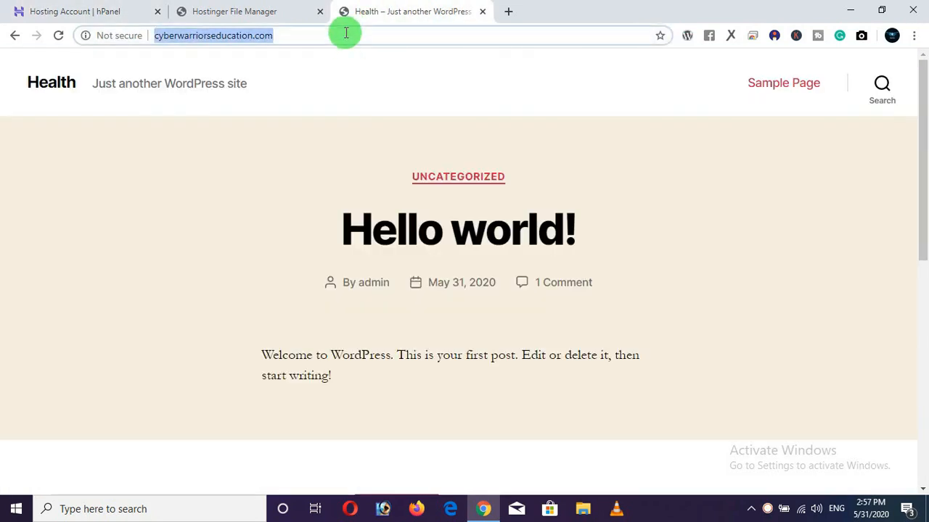
{"action": "left_click", "coordinate": [338, 117]}
{"action": "left_click", "coordinate": [510, 13]}
{"action": "key", "text": "ctrl+v"}
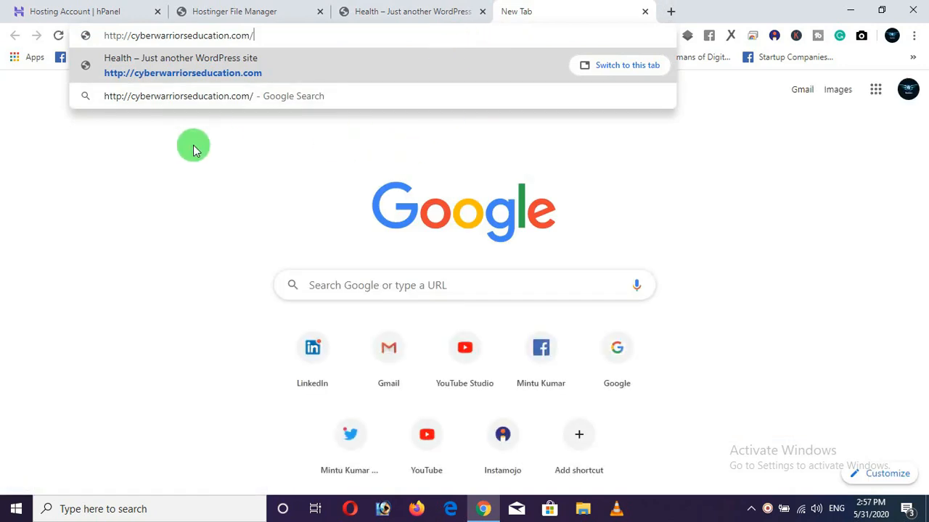
Step: Load the site's /wp-admin address to reach the WordPress login page
{"action": "type", "text": "wp-"}
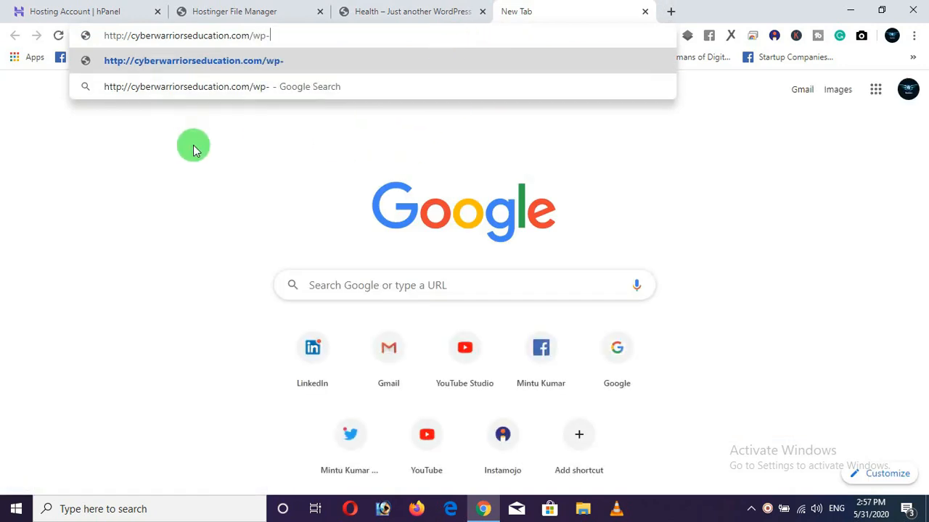
{"action": "type", "text": "login"}
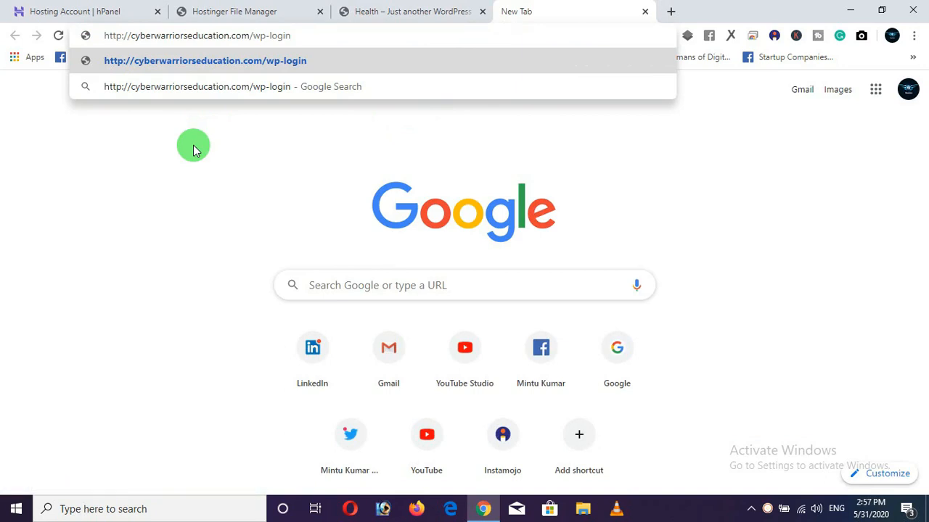
{"action": "key", "text": "Return"}
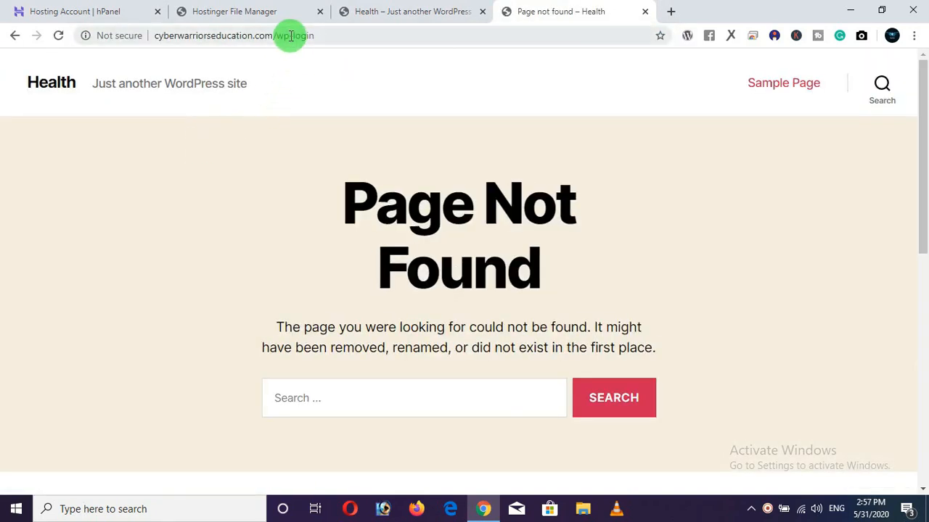
{"action": "left_click_drag", "start_coordinate": [293, 34], "coordinate": [328, 39]}
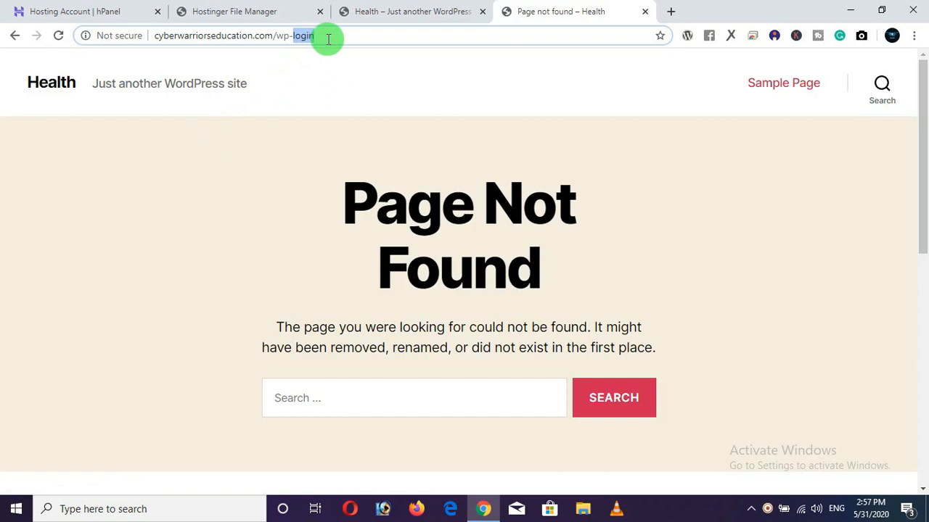
{"action": "type", "text": "adm"}
{"action": "key", "text": "Return"}
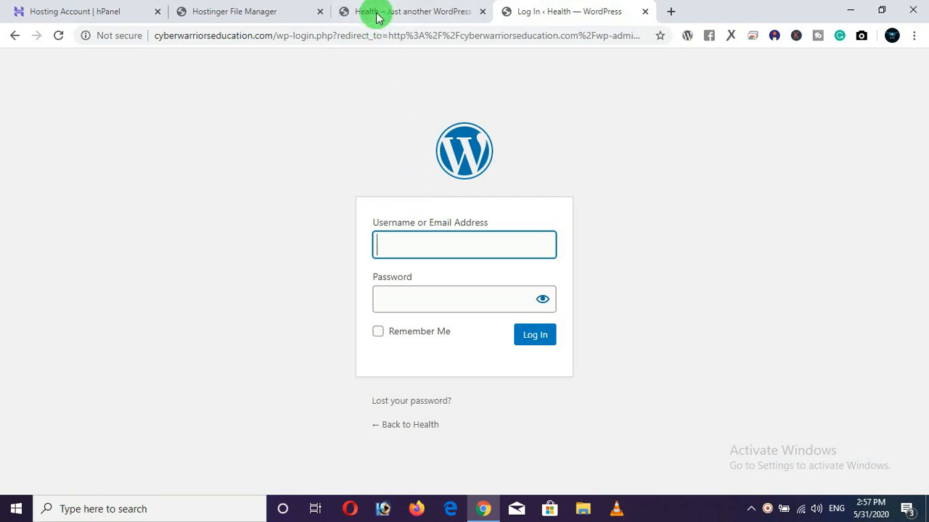
Step: Log in with the admin username and the account password
{"action": "type", "text": "adm"}
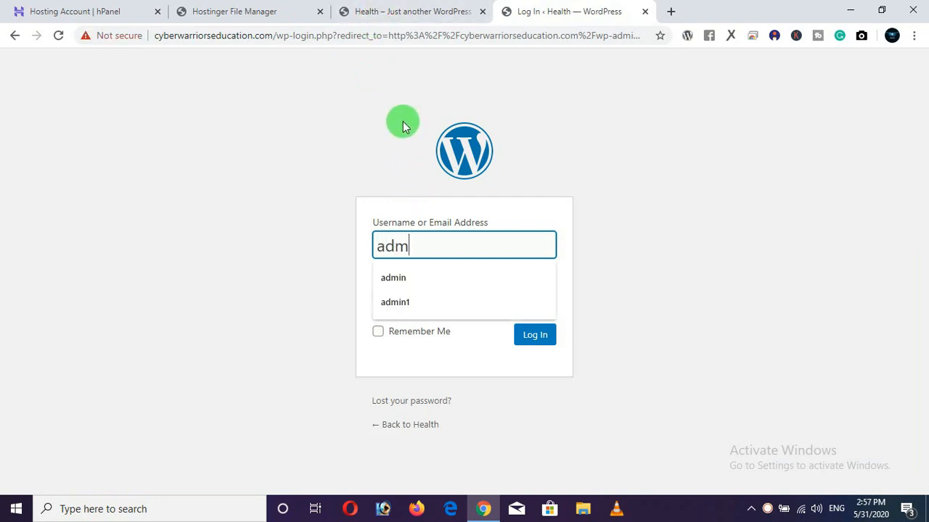
{"action": "type", "text": "in"}
{"action": "left_click", "coordinate": [269, 266]}
{"action": "left_click", "coordinate": [452, 301]}
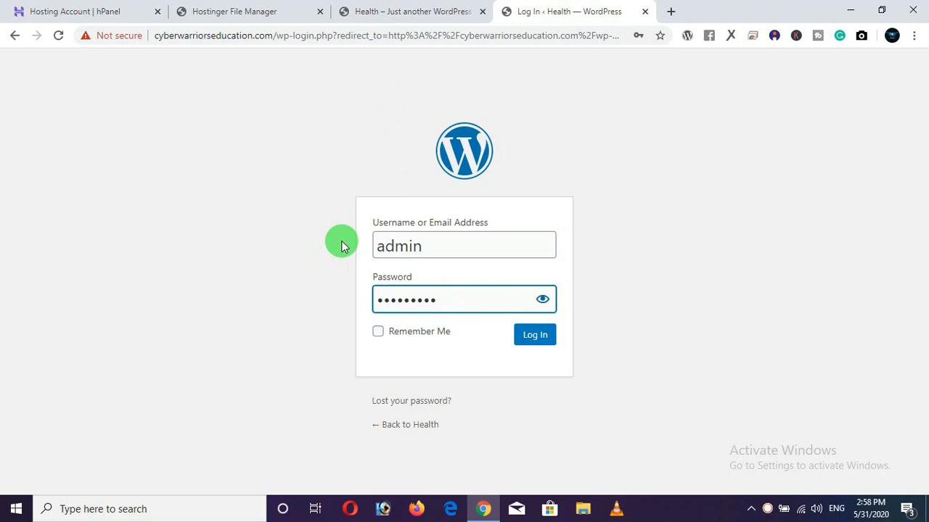
{"action": "left_click", "coordinate": [529, 346]}
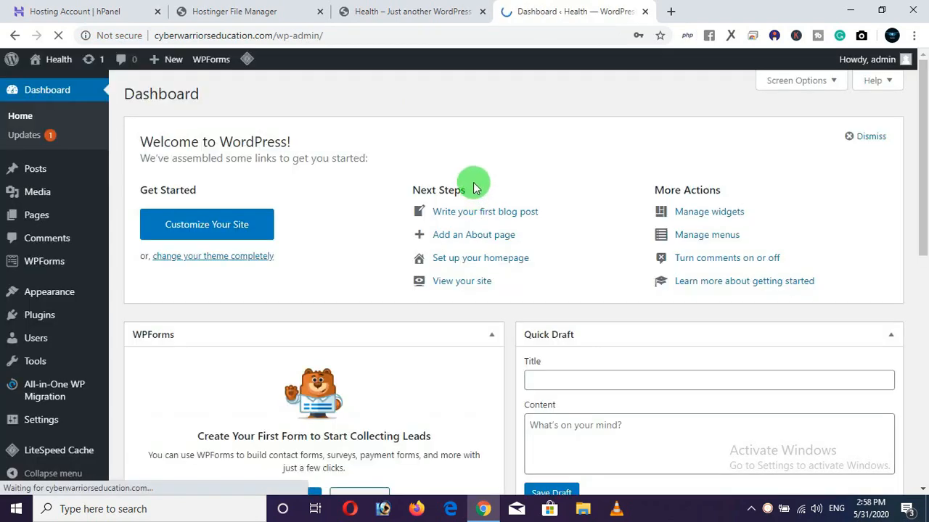
{"action": "left_click_drag", "start_coordinate": [427, 15], "coordinate": [590, 14]}
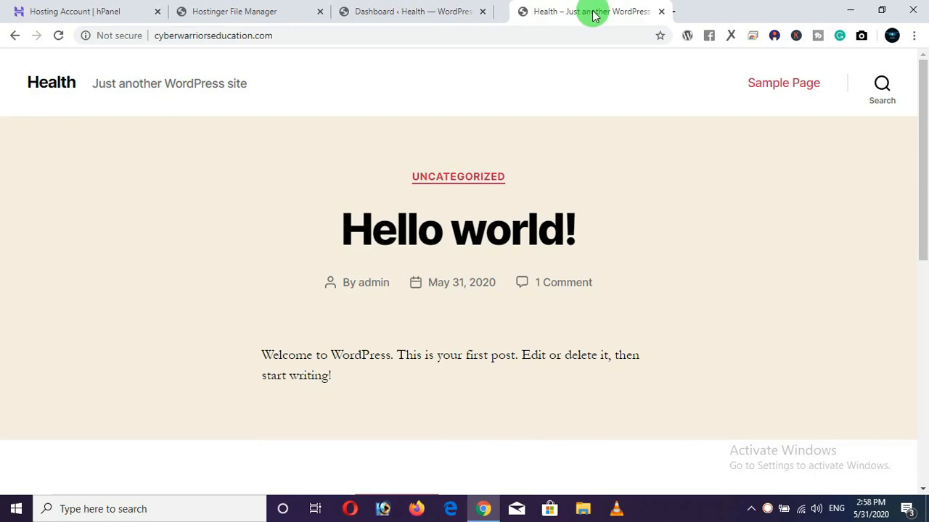
{"action": "left_click", "coordinate": [58, 36]}
{"action": "left_click", "coordinate": [404, 16]}
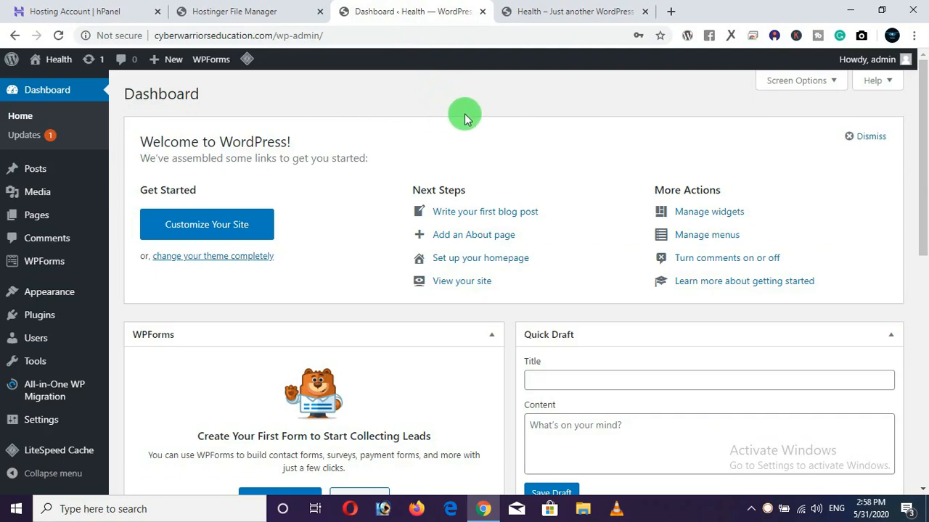
{"action": "left_click", "coordinate": [580, 14]}
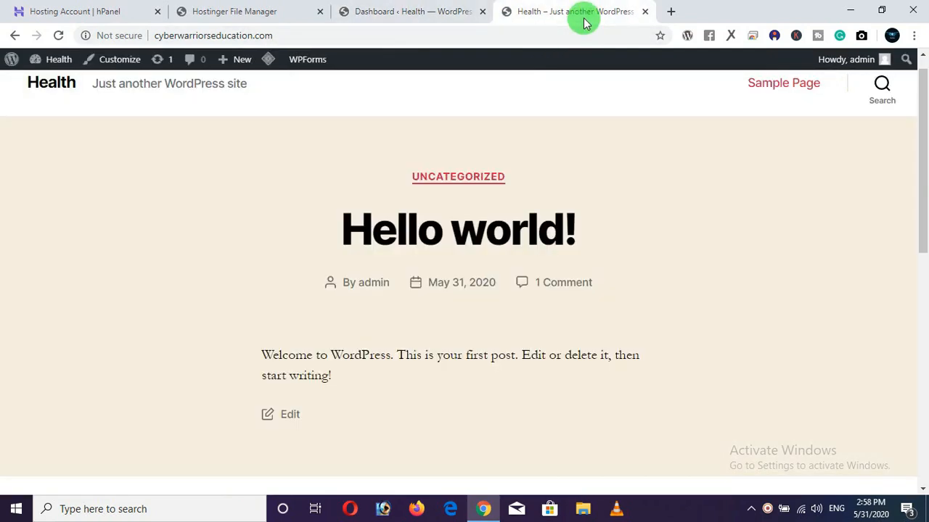
{"action": "left_click", "coordinate": [442, 13]}
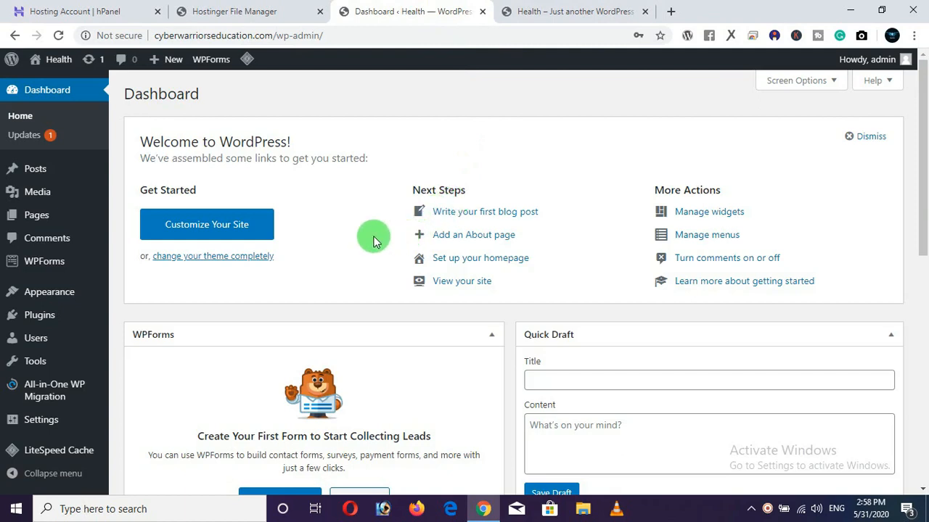
{"action": "left_click", "coordinate": [599, 13]}
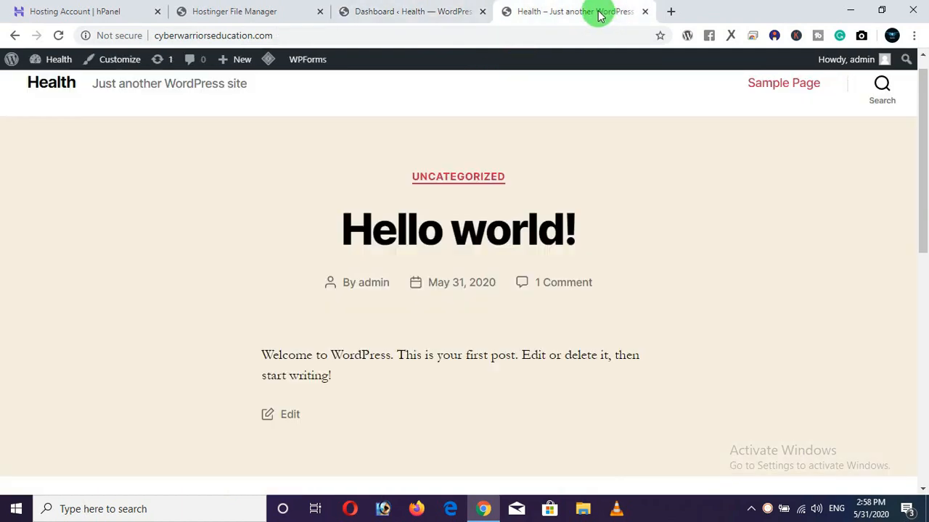
{"action": "left_click", "coordinate": [441, 13]}
{"action": "mouse_move", "coordinate": [48, 294]}
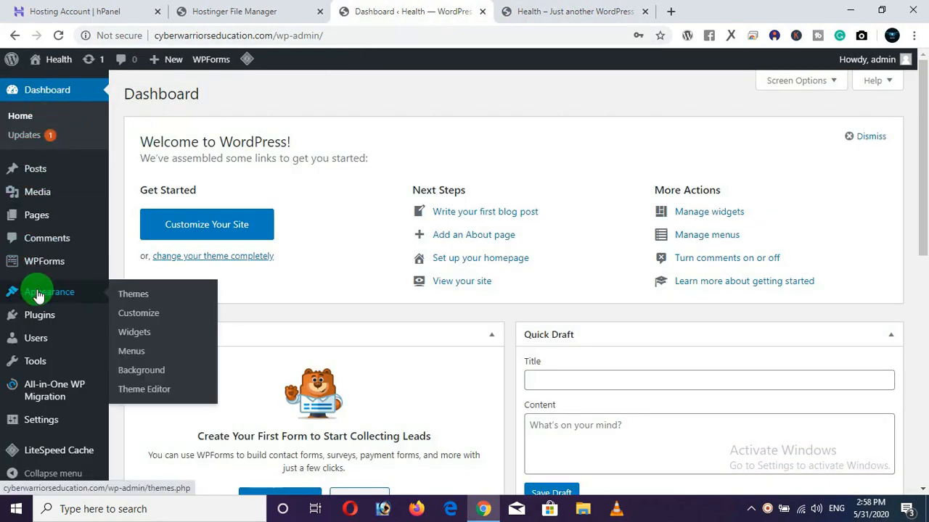
Step: Go to Appearance > Themes and open the Add New themes page
{"action": "left_click", "coordinate": [132, 297]}
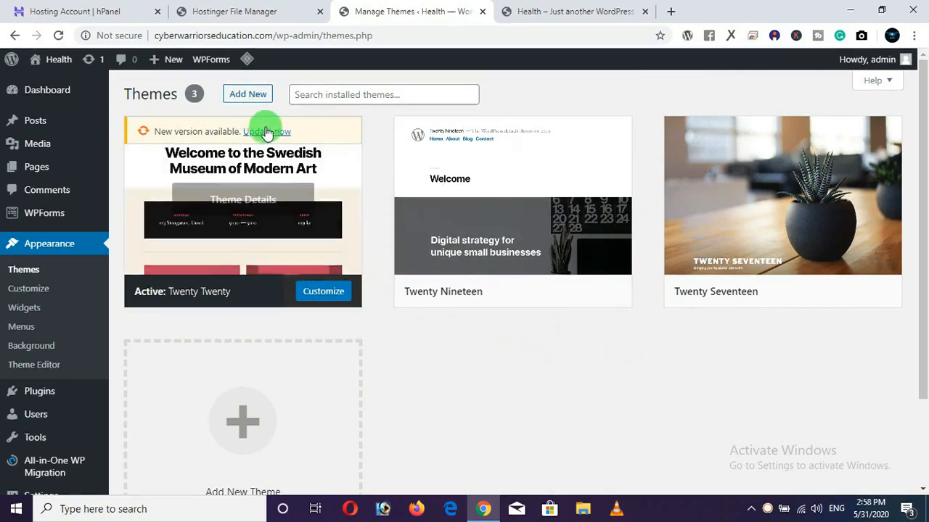
{"action": "left_click", "coordinate": [248, 94]}
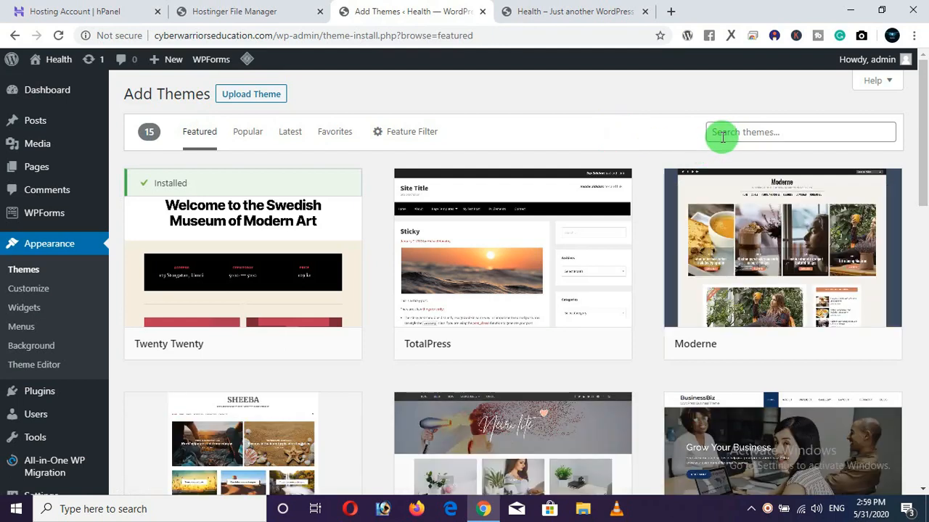
Step: Search the theme directory for 'ast', then install and activate Astra
{"action": "left_click", "coordinate": [722, 137]}
{"action": "type", "text": "astra"}
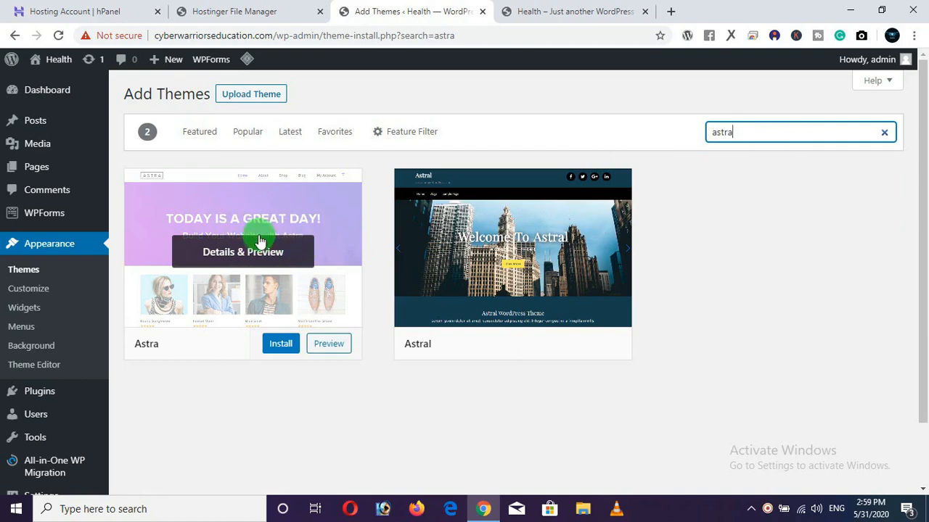
{"action": "left_click", "coordinate": [280, 344]}
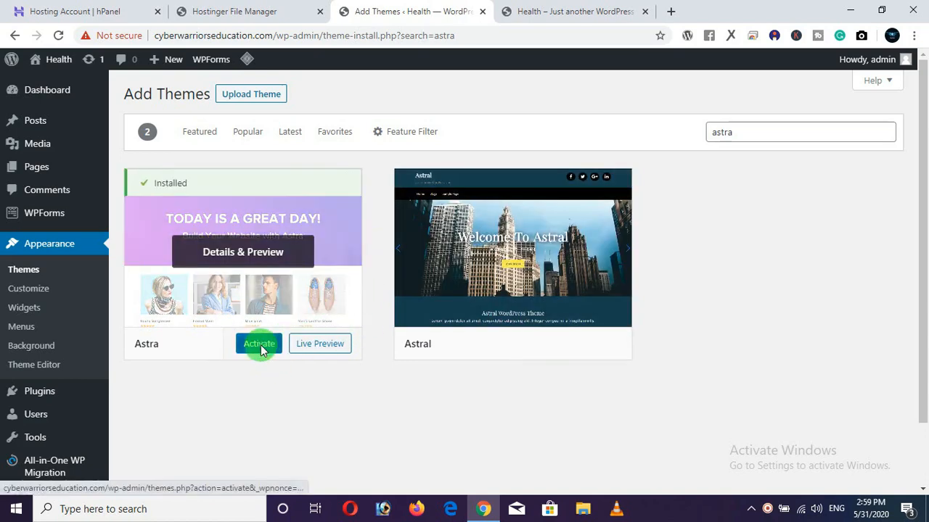
{"action": "left_click", "coordinate": [259, 344]}
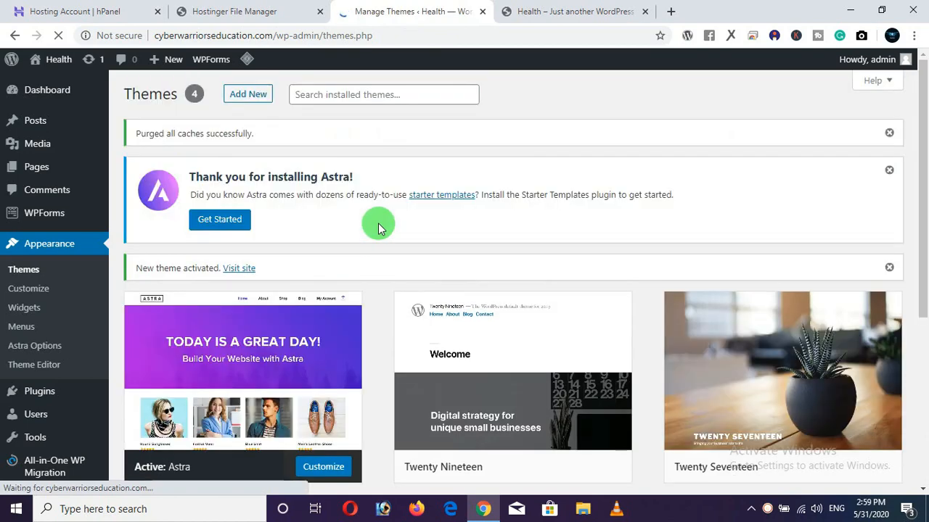
Step: Reload the live site to check Astra, then start Astra's Starter Templates setup
{"action": "left_click", "coordinate": [560, 15]}
{"action": "left_click", "coordinate": [58, 36]}
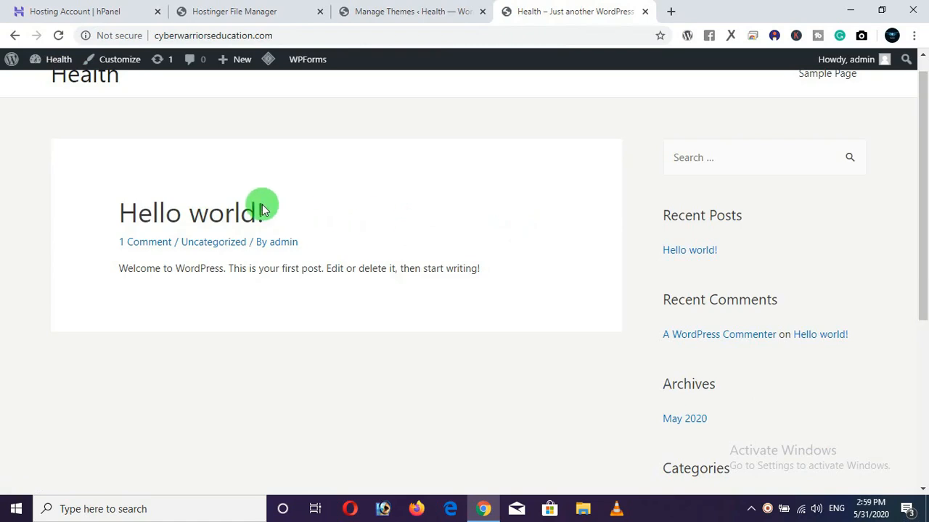
{"action": "left_click", "coordinate": [420, 11]}
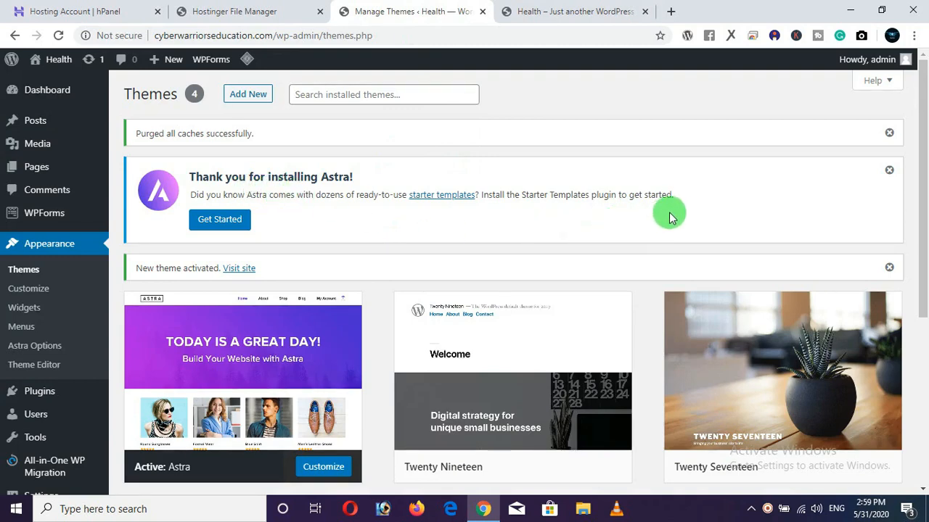
{"action": "left_click_drag", "start_coordinate": [674, 194], "coordinate": [554, 193]}
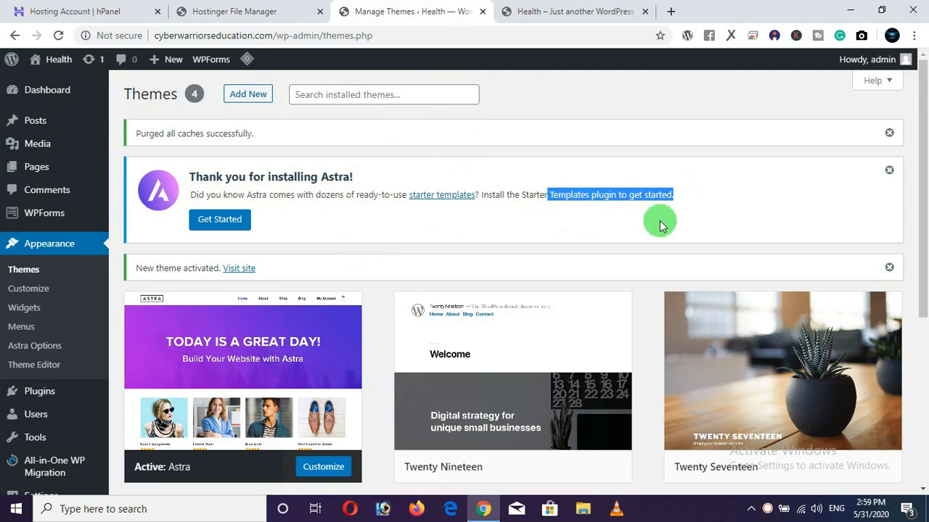
{"action": "left_click", "coordinate": [681, 203]}
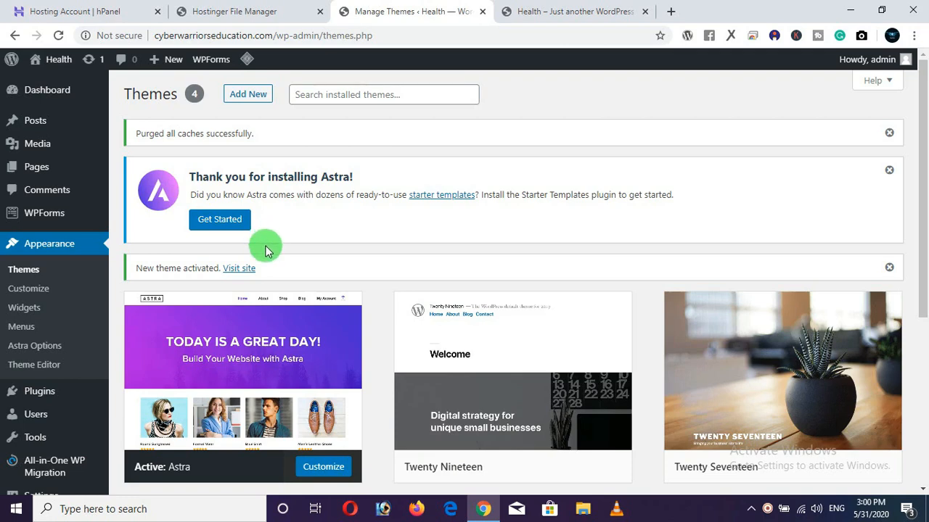
{"action": "left_click", "coordinate": [216, 227]}
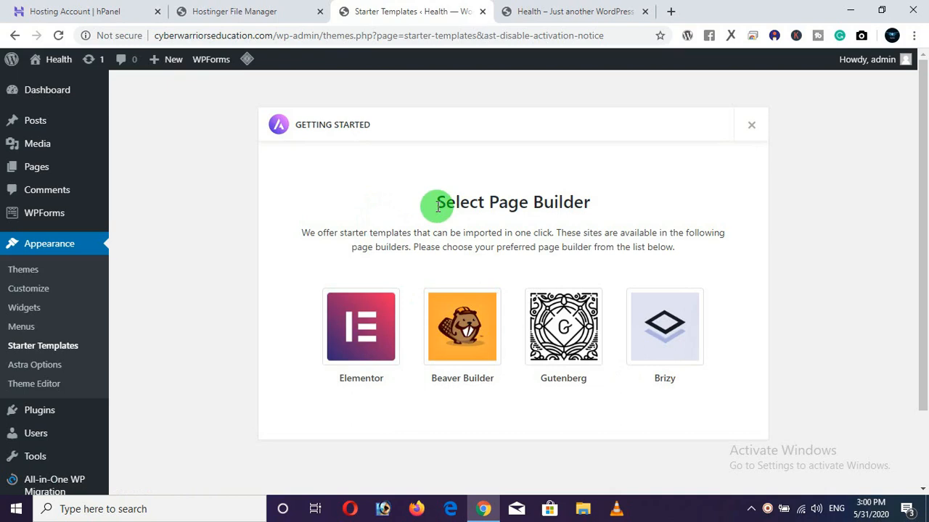
Step: Choose Elementor as the page builder and search the templates for 'nutri'
{"action": "left_click_drag", "start_coordinate": [436, 203], "coordinate": [616, 202]}
{"action": "left_click", "coordinate": [242, 238]}
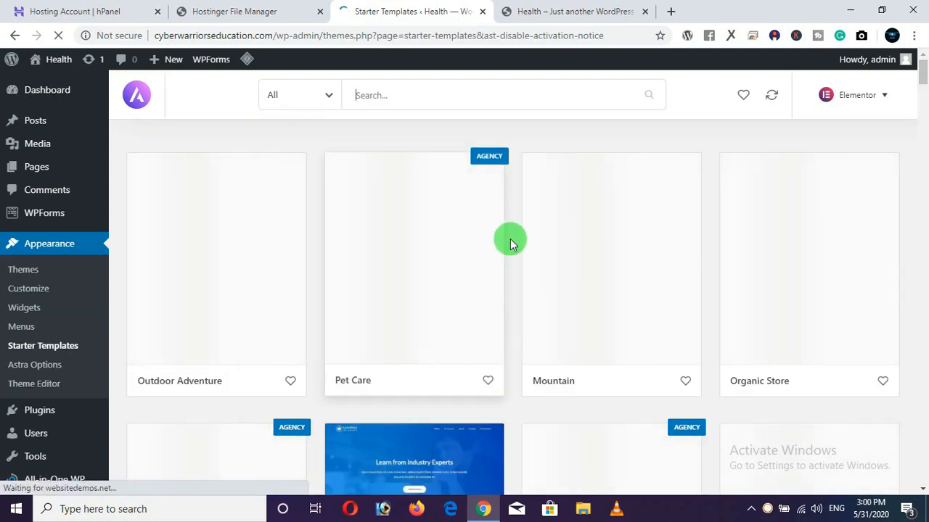
{"action": "left_click", "coordinate": [389, 95]}
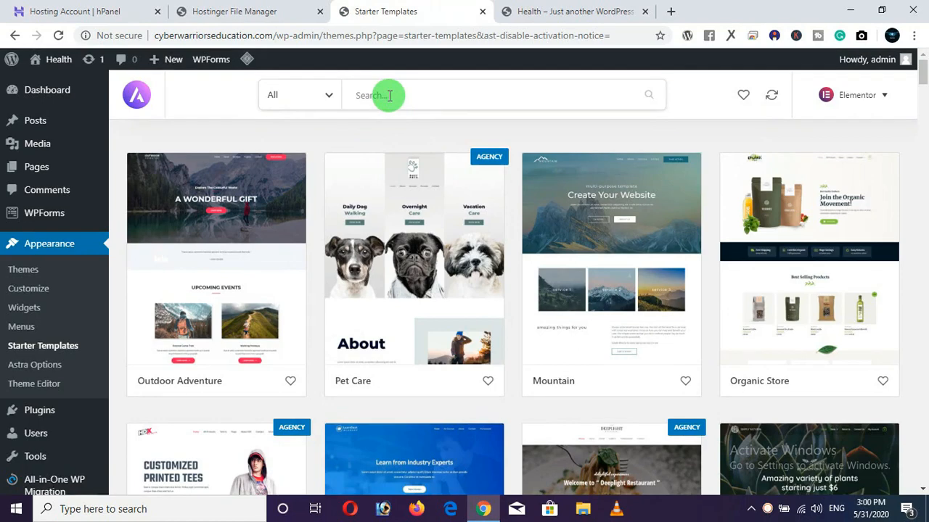
{"action": "type", "text": "nutri"}
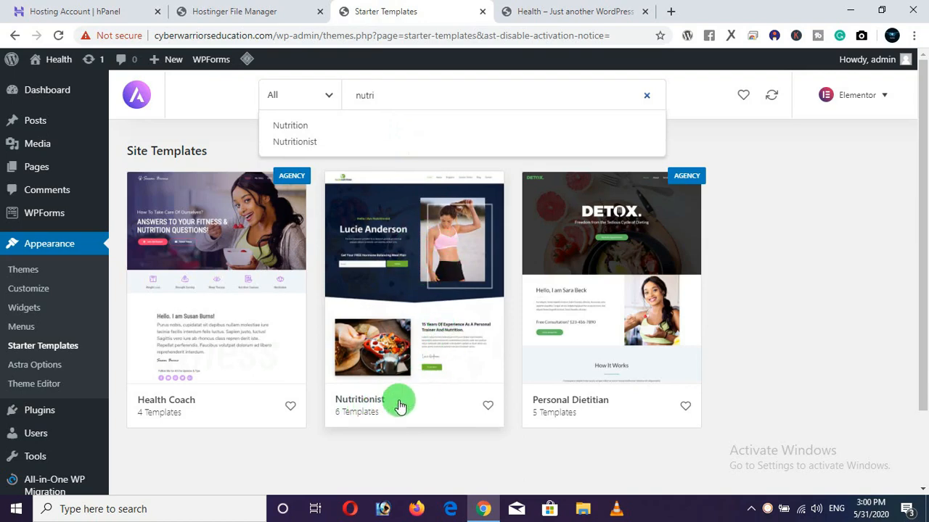
Step: Preview the Nutritionist starter site and bring up its Import Complete Site dialog
{"action": "left_click", "coordinate": [425, 289]}
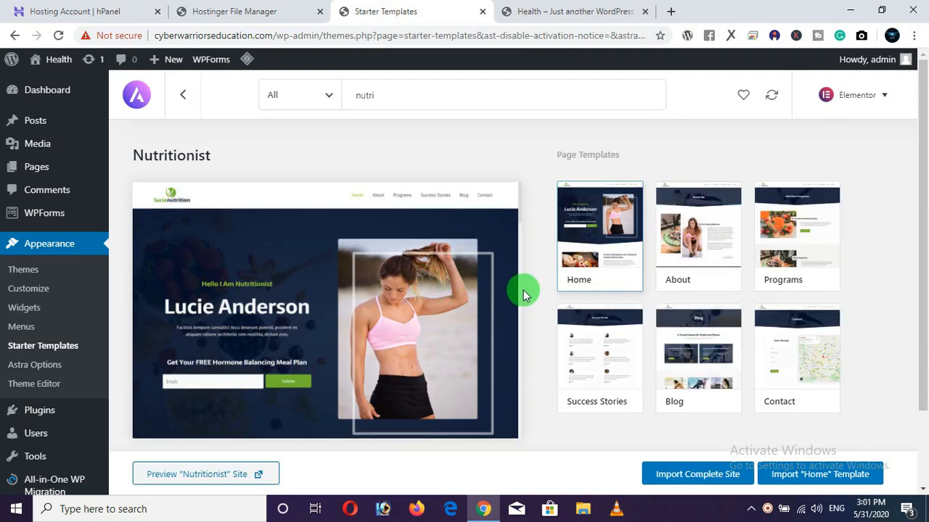
{"action": "scroll", "coordinate": [525, 283], "scroll_direction": "down", "scroll_amount": 3}
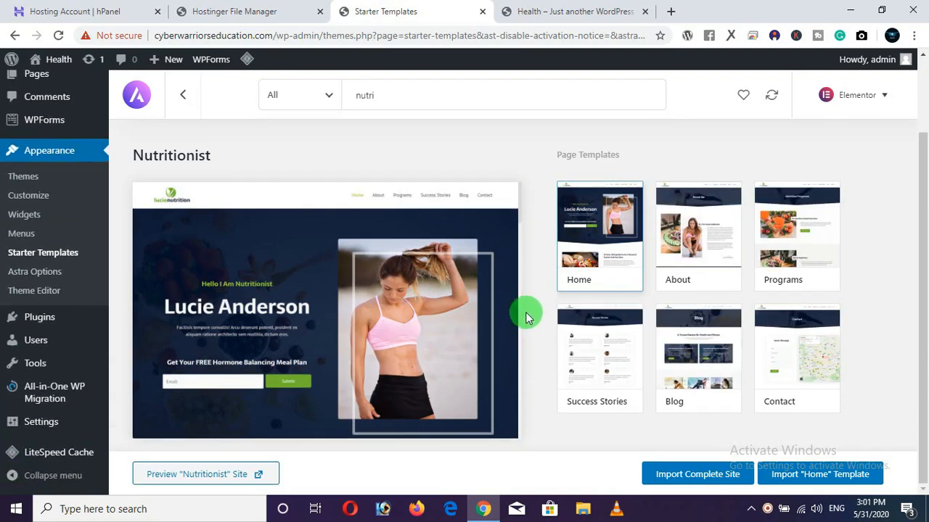
{"action": "scroll", "coordinate": [525, 317], "scroll_direction": "up", "scroll_amount": 3}
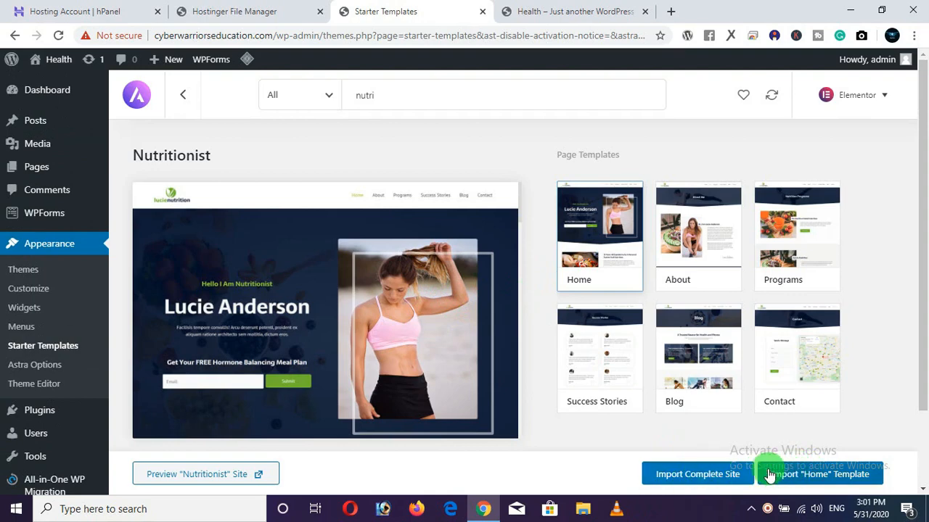
{"action": "left_click", "coordinate": [697, 474]}
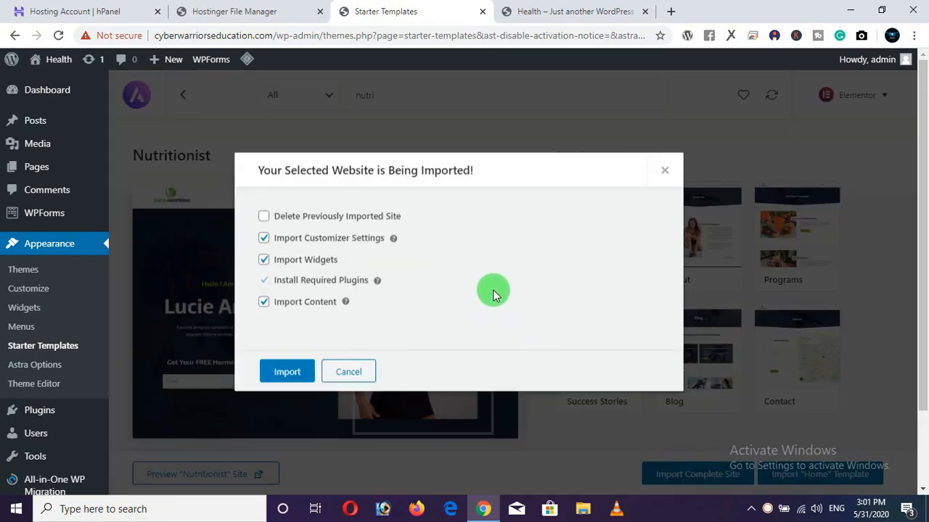
Step: Start the Nutritionist import and check the live site while it runs to completion
{"action": "left_click", "coordinate": [285, 375]}
{"action": "left_click_drag", "start_coordinate": [429, 209], "coordinate": [460, 209]}
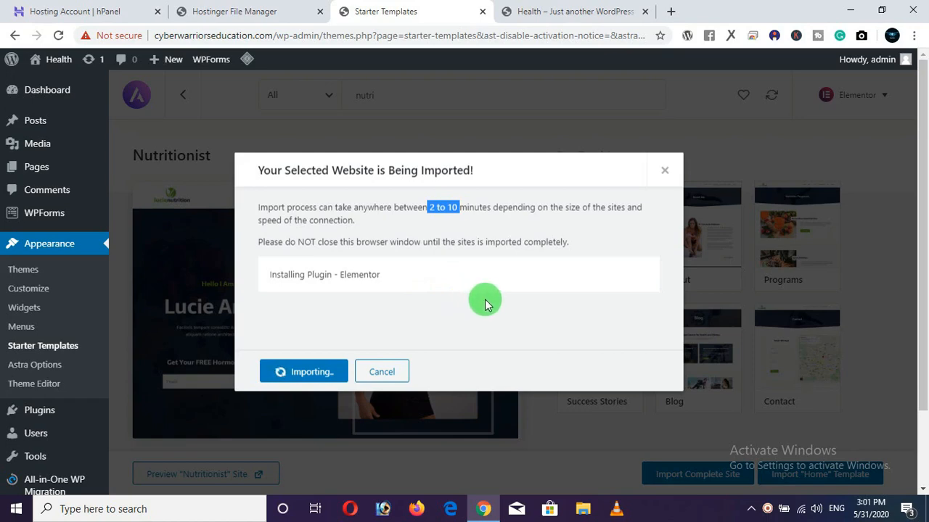
{"action": "left_click", "coordinate": [454, 310]}
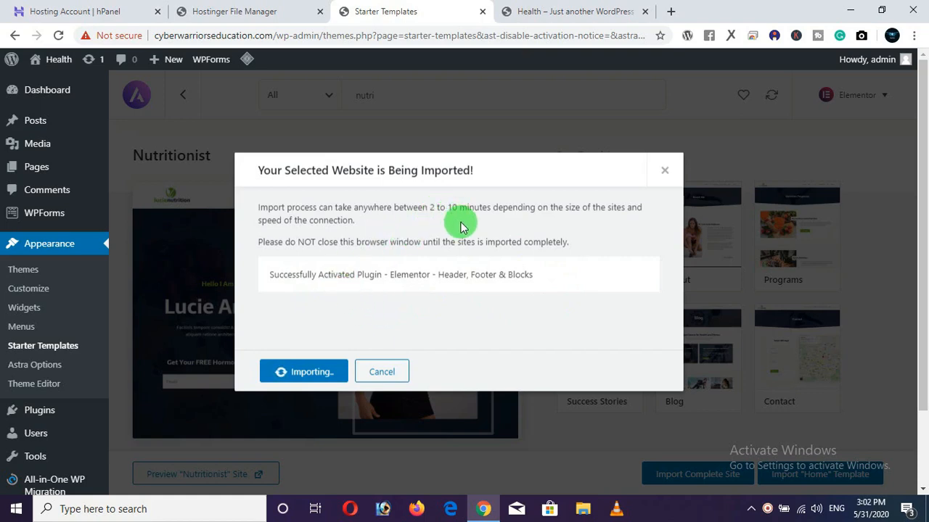
{"action": "left_click", "coordinate": [559, 14]}
{"action": "left_click", "coordinate": [60, 40]}
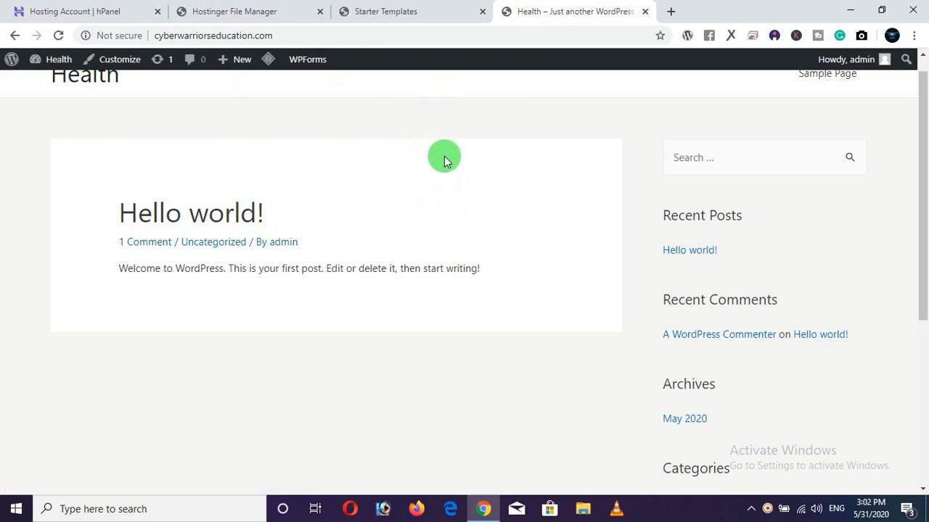
{"action": "left_click", "coordinate": [430, 20]}
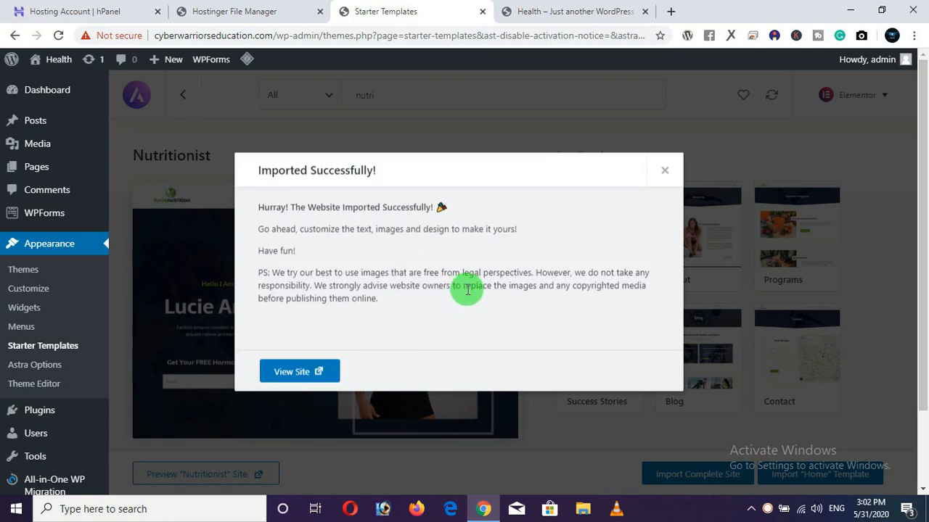
Step: Open the imported site and reload it to show the Nutritionist homepage
{"action": "left_click", "coordinate": [299, 371]}
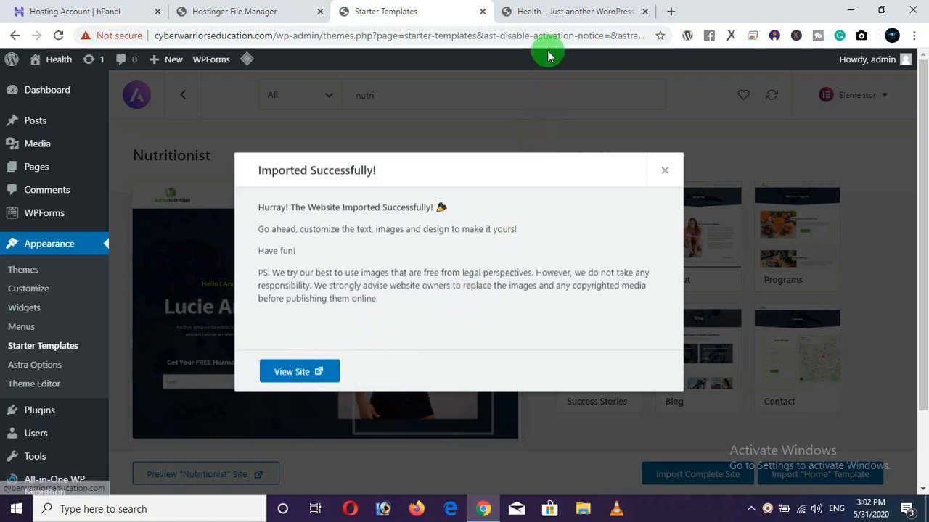
{"action": "left_click", "coordinate": [566, 10]}
{"action": "left_click", "coordinate": [55, 37]}
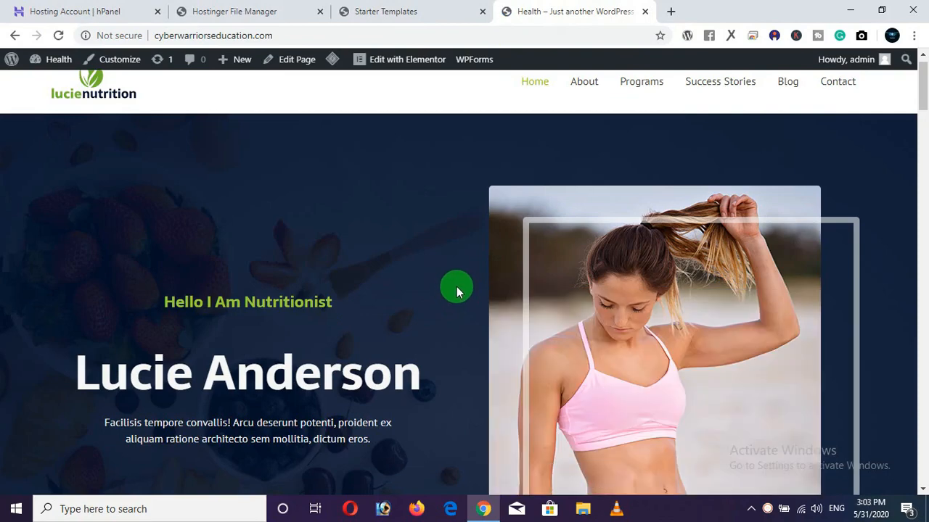
{"action": "scroll", "coordinate": [458, 286], "scroll_direction": "down", "scroll_amount": 8}
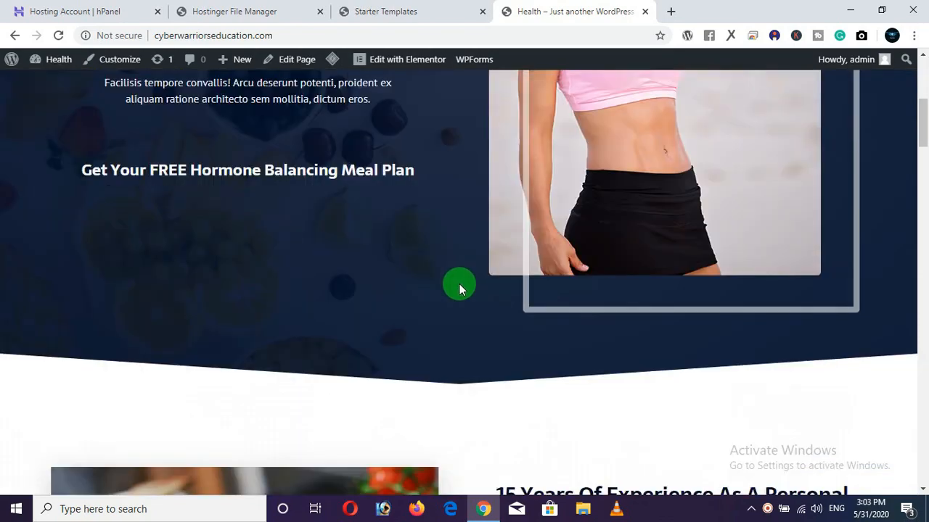
{"action": "scroll", "coordinate": [458, 284], "scroll_direction": "up", "scroll_amount": 8}
{"action": "scroll", "coordinate": [465, 279], "scroll_direction": "up", "scroll_amount": 1}
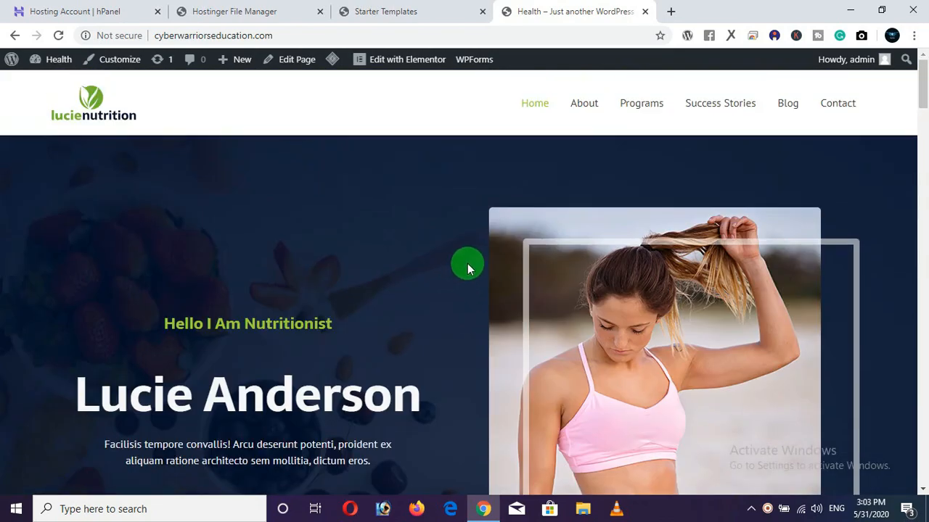
Step: Close the import success message, visit the Dashboard, and return to the live homepage
{"action": "left_click", "coordinate": [423, 16]}
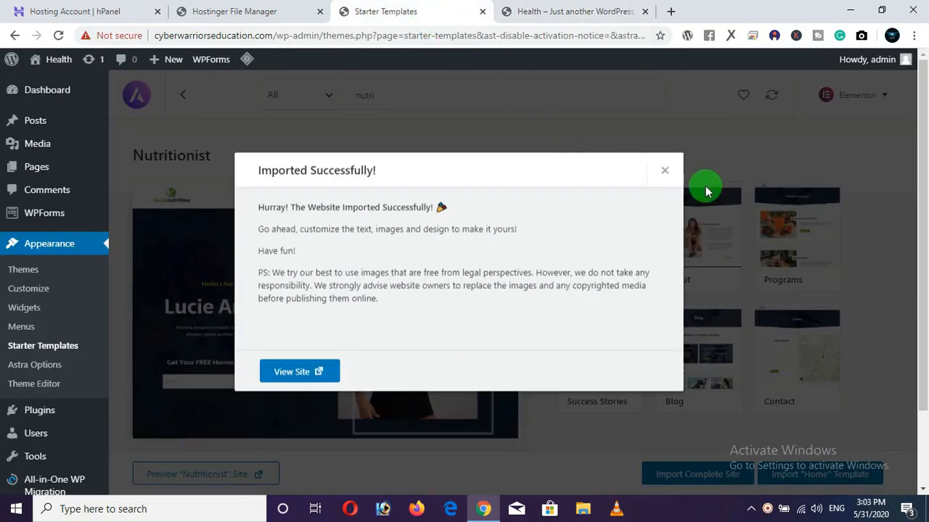
{"action": "left_click", "coordinate": [666, 173]}
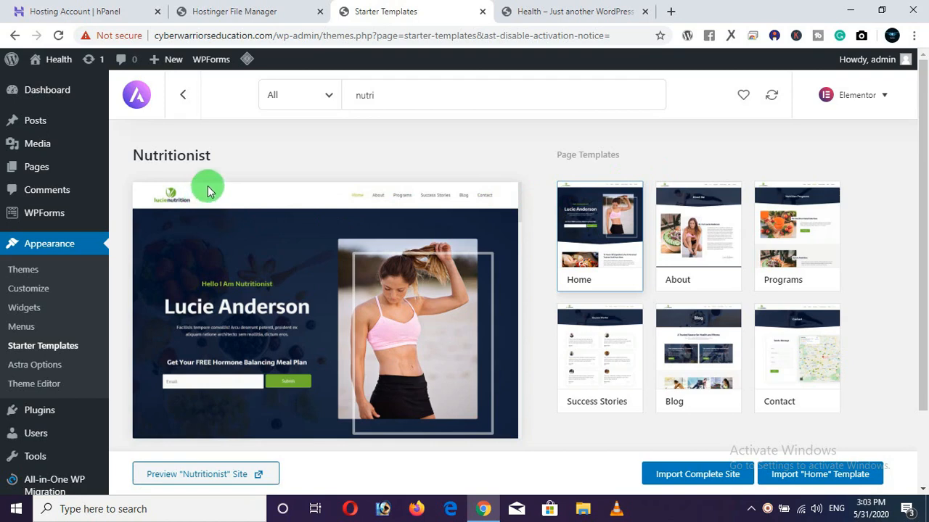
{"action": "left_click", "coordinate": [60, 97]}
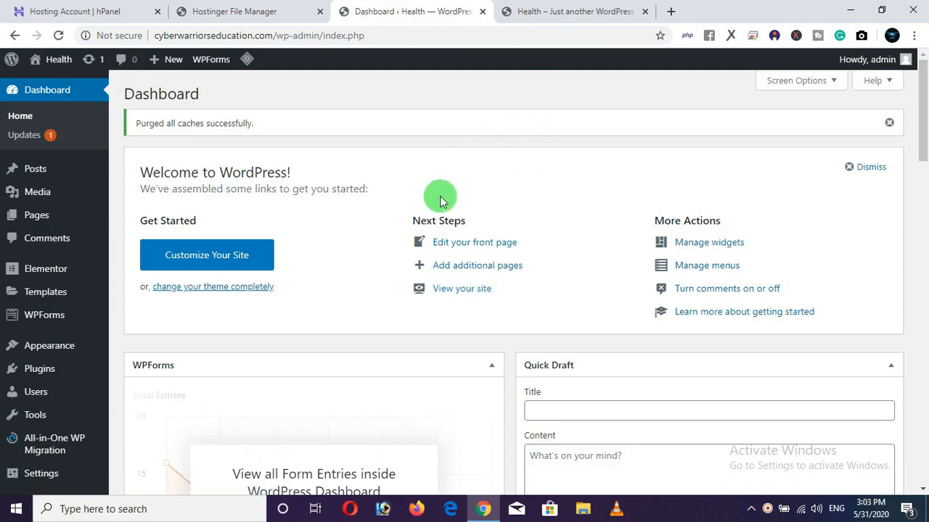
{"action": "left_click", "coordinate": [546, 29]}
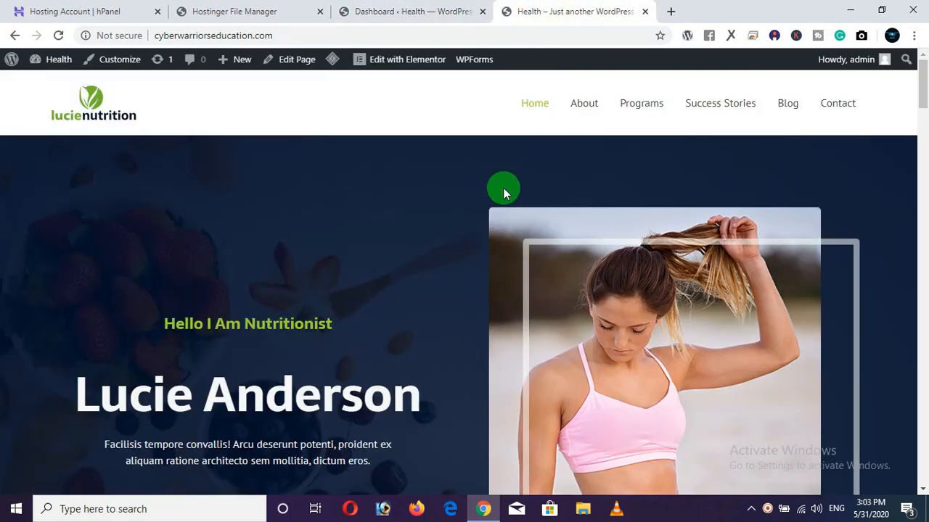
{"action": "mouse_move", "coordinate": [412, 67]}
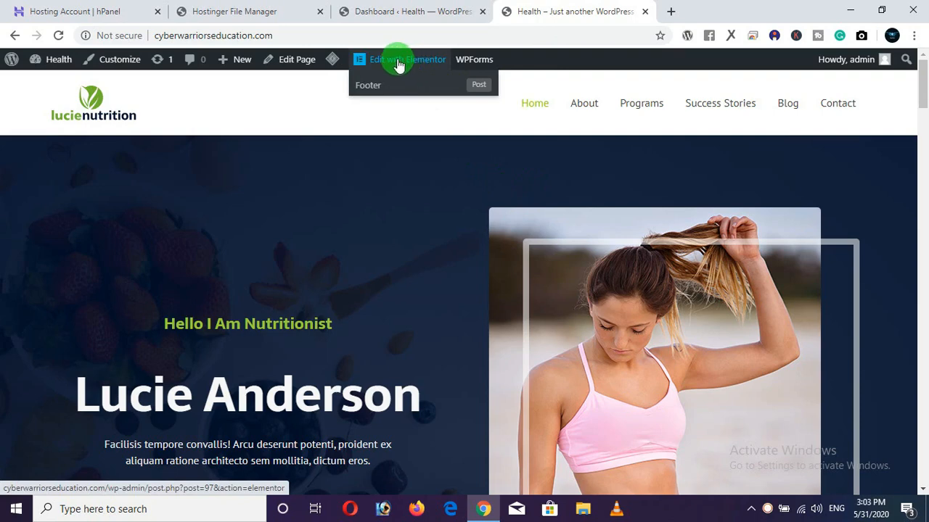
Step: Open the homepage's Elementor editor in a new tab placed before the site tab
{"action": "right_click", "coordinate": [398, 65]}
{"action": "left_click", "coordinate": [425, 69]}
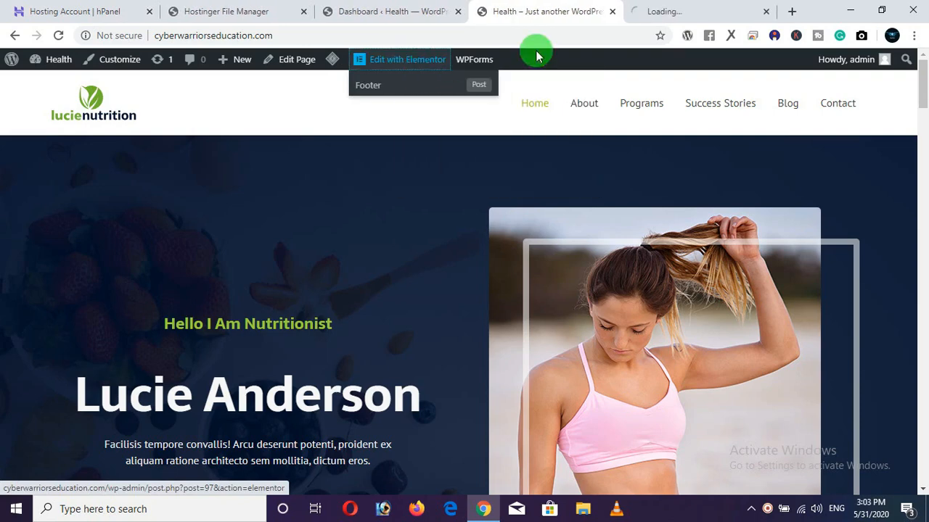
{"action": "left_click_drag", "start_coordinate": [682, 18], "coordinate": [555, 17]}
{"action": "left_click", "coordinate": [670, 12]}
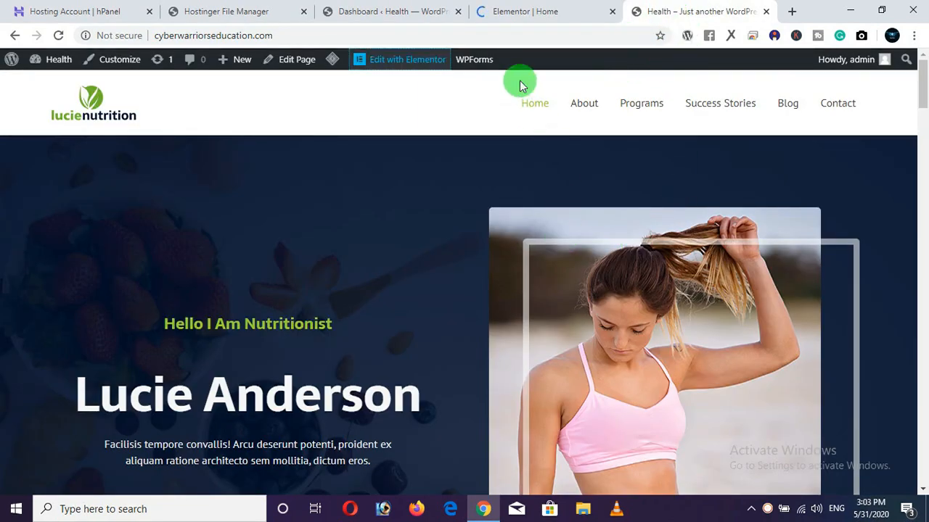
Step: Reload the Elementor editor, scroll its Home preview, then switch to the live site
{"action": "left_click", "coordinate": [541, 14]}
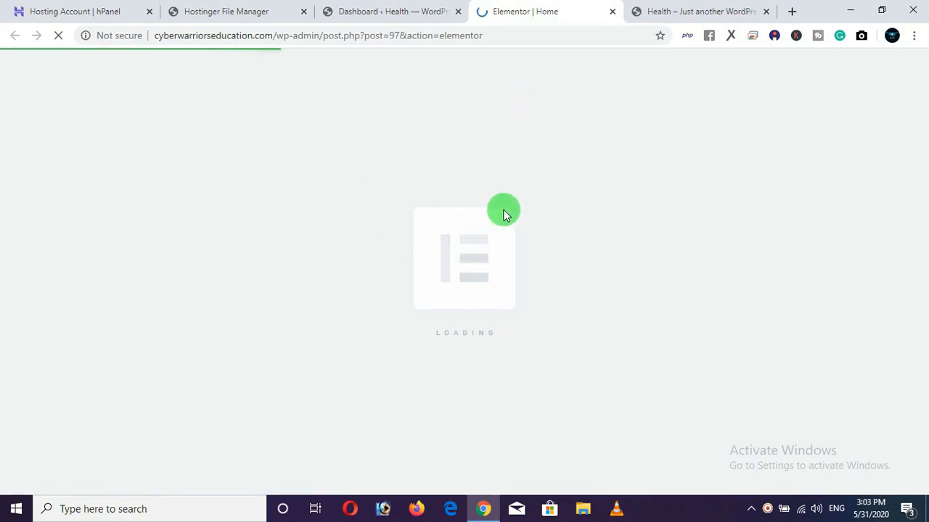
{"action": "left_click", "coordinate": [59, 38]}
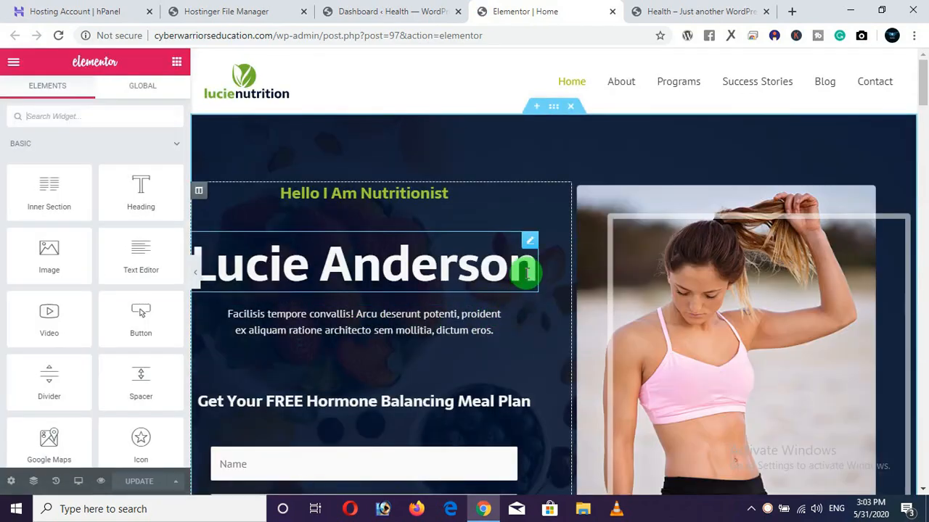
{"action": "scroll", "coordinate": [530, 274], "scroll_direction": "down", "scroll_amount": 5}
{"action": "scroll", "coordinate": [530, 274], "scroll_direction": "down", "scroll_amount": 5}
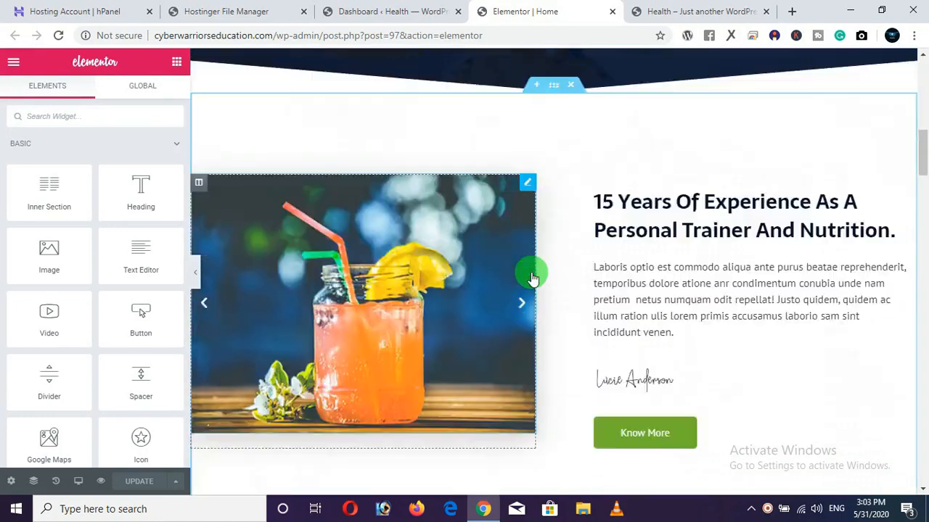
{"action": "scroll", "coordinate": [531, 275], "scroll_direction": "up", "scroll_amount": 7}
{"action": "left_click", "coordinate": [682, 11]}
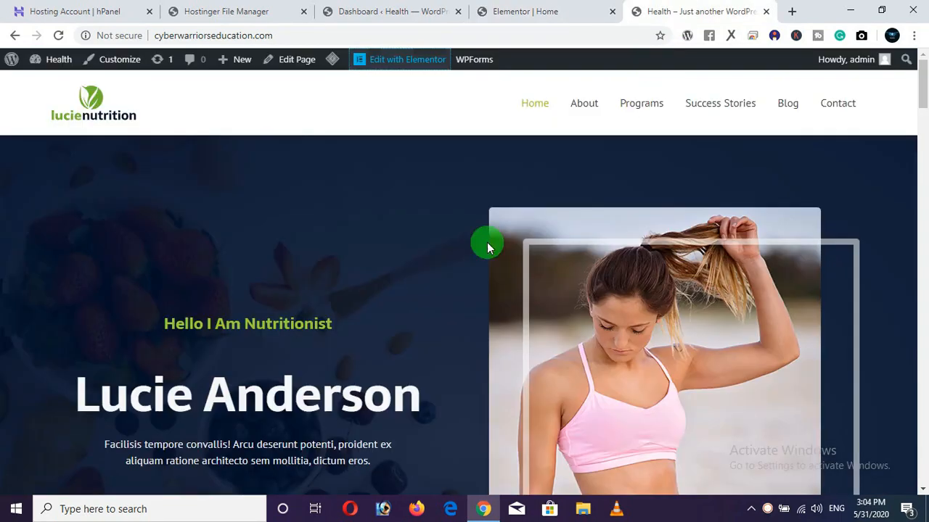
Step: Reload the live homepage and check its layout at full and narrow window widths
{"action": "scroll", "coordinate": [436, 269], "scroll_direction": "down", "scroll_amount": 5}
{"action": "scroll", "coordinate": [402, 275], "scroll_direction": "up", "scroll_amount": 5}
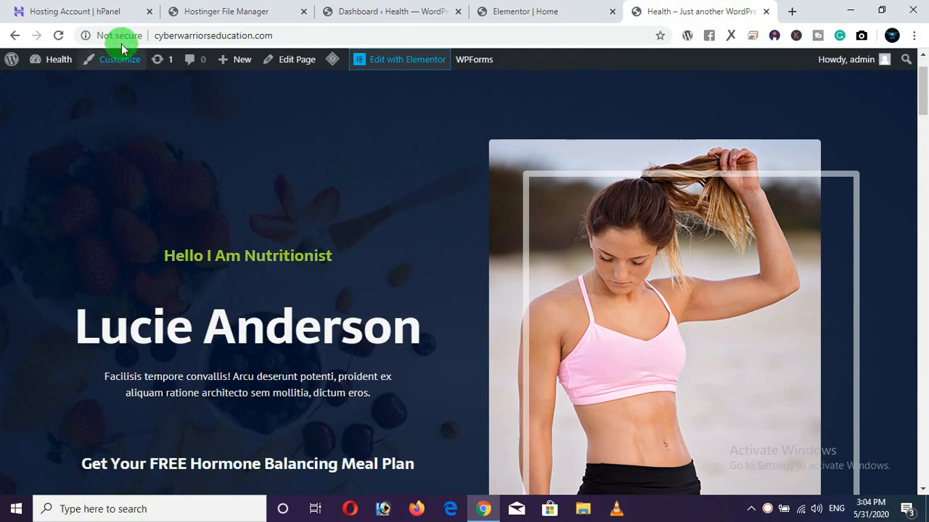
{"action": "left_click", "coordinate": [58, 35]}
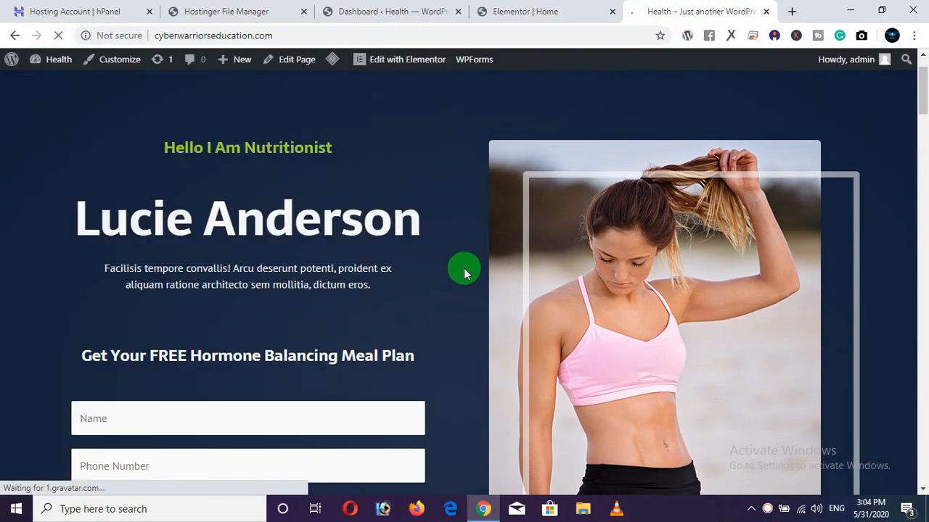
{"action": "scroll", "coordinate": [472, 259], "scroll_direction": "down", "scroll_amount": 3}
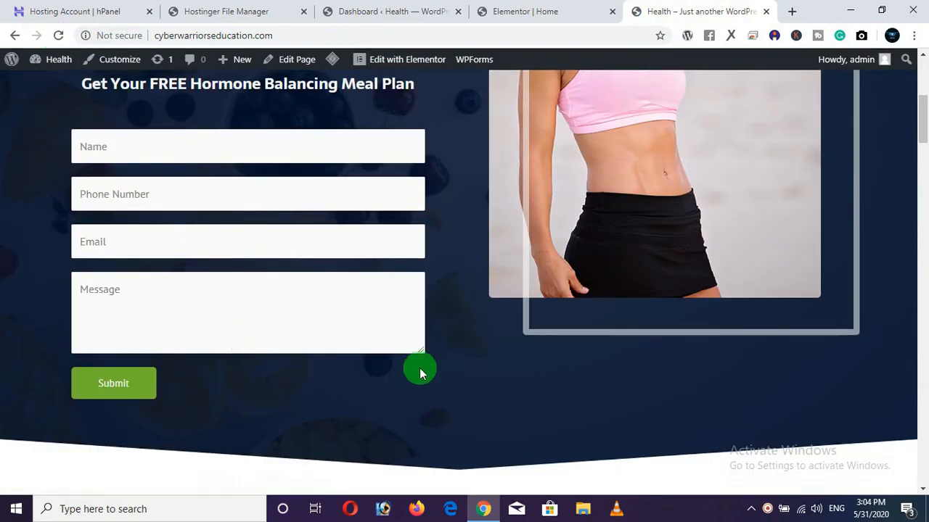
{"action": "scroll", "coordinate": [417, 363], "scroll_direction": "up", "scroll_amount": 5}
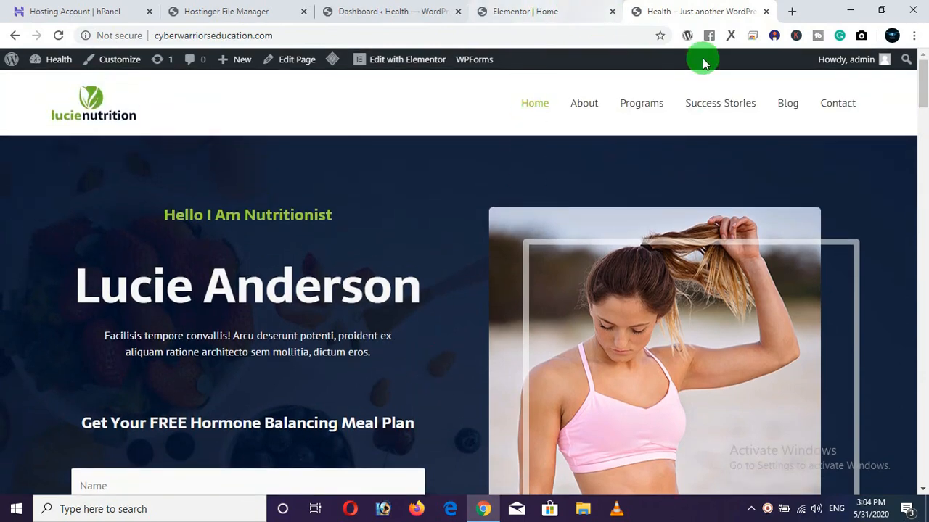
{"action": "left_click", "coordinate": [880, 11]}
{"action": "scroll", "coordinate": [345, 246], "scroll_direction": "down", "scroll_amount": 10}
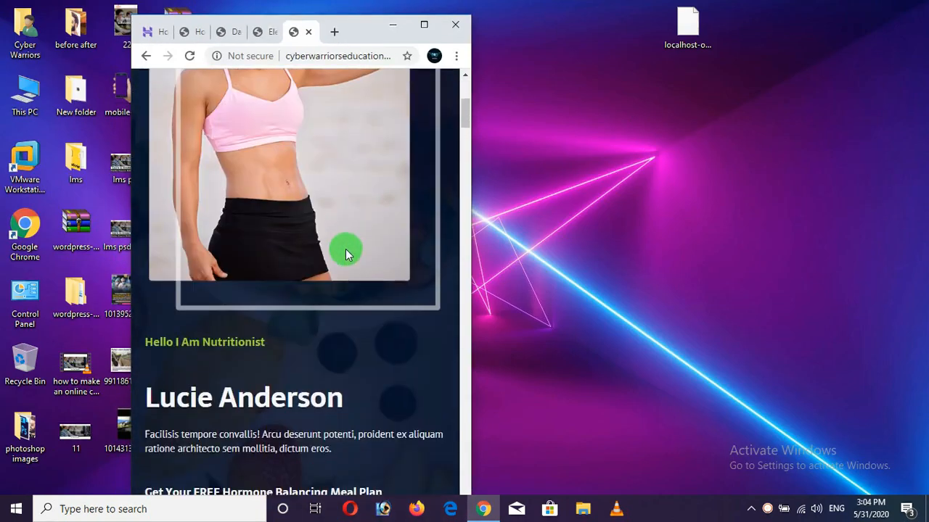
{"action": "scroll", "coordinate": [346, 231], "scroll_direction": "up", "scroll_amount": 10}
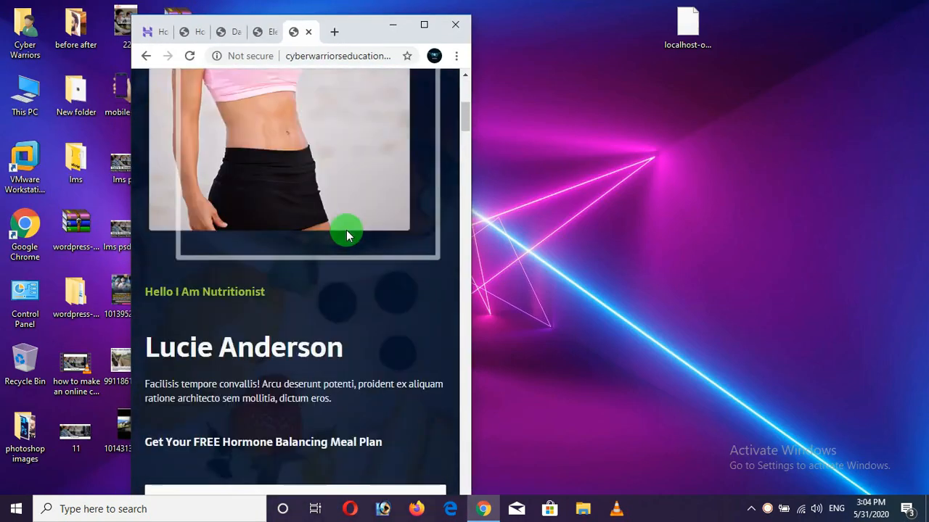
{"action": "left_click", "coordinate": [426, 27]}
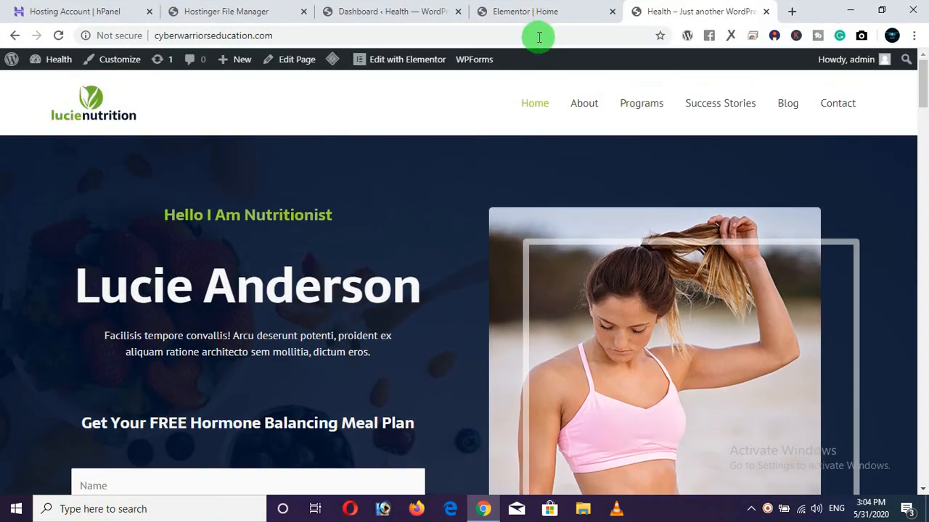
Step: Copy 'Hello I Am Nutritionist' from the local reference site and return to Elementor
{"action": "left_click", "coordinate": [536, 13]}
{"action": "scroll", "coordinate": [497, 249], "scroll_direction": "up", "scroll_amount": 3}
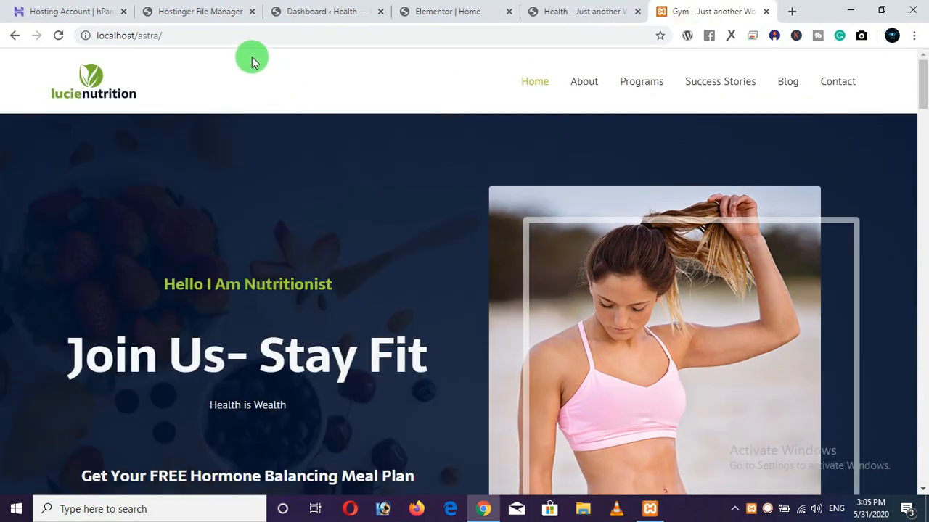
{"action": "left_click", "coordinate": [235, 36]}
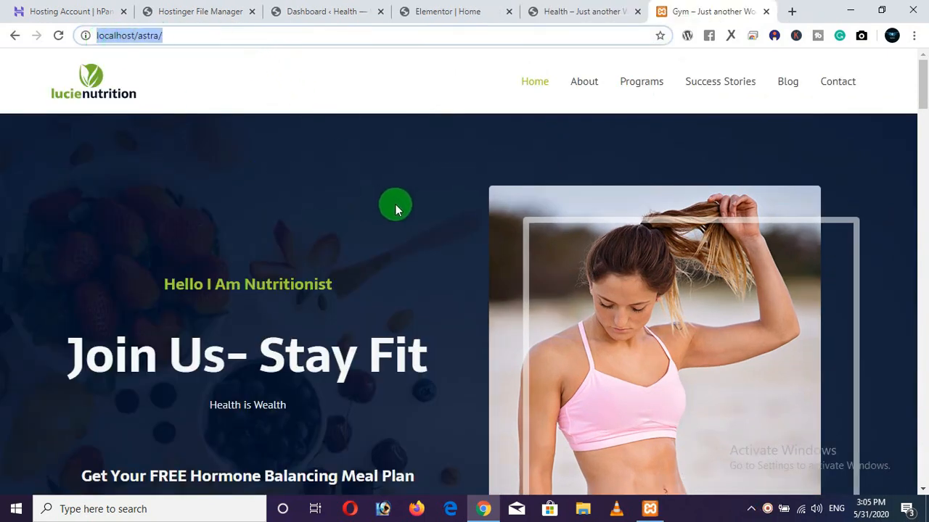
{"action": "left_click", "coordinate": [443, 220]}
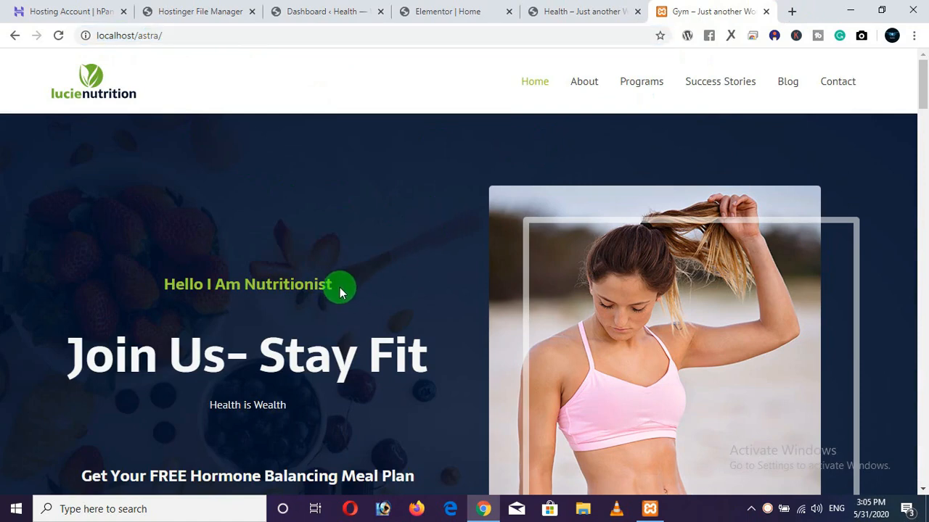
{"action": "left_click_drag", "start_coordinate": [339, 288], "coordinate": [165, 285]}
{"action": "right_click", "coordinate": [180, 283]}
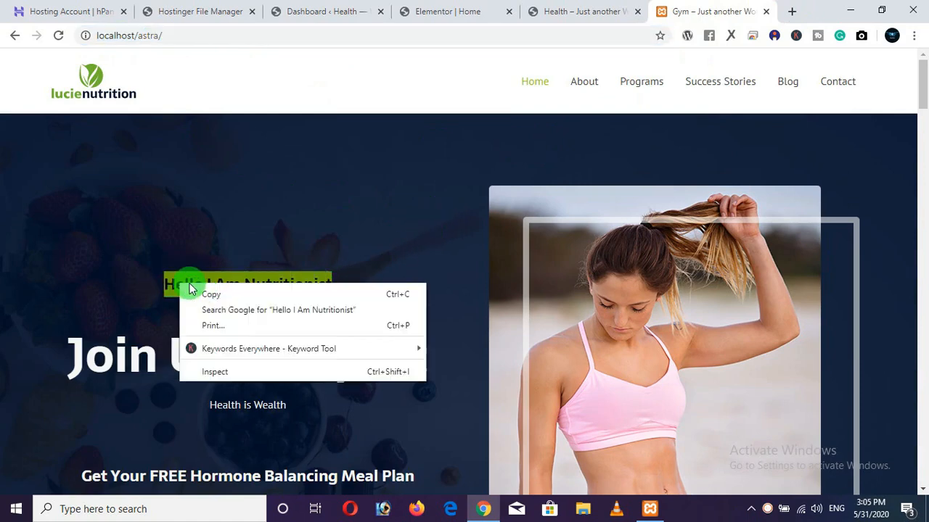
{"action": "left_click", "coordinate": [200, 292]}
{"action": "left_click", "coordinate": [426, 11]}
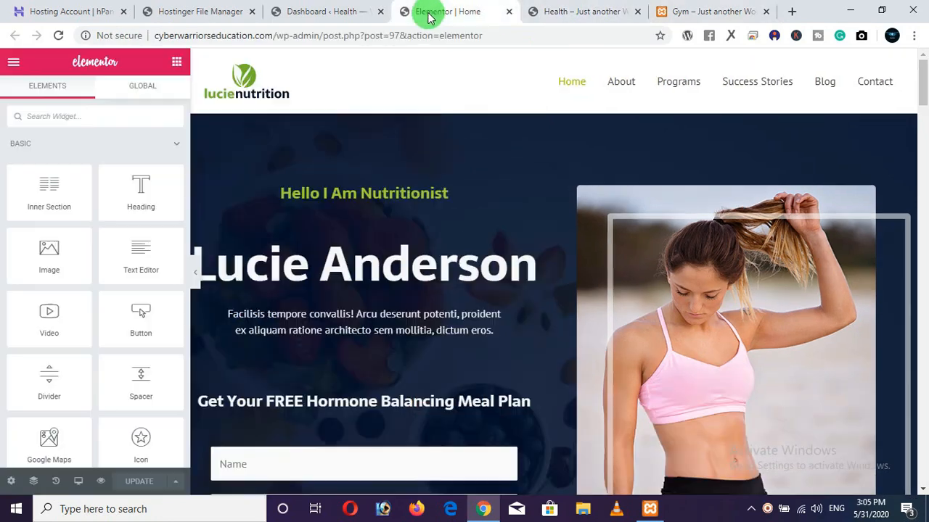
Step: Replace the Lucie Anderson hero title with 'Join Us- Stay Fit', update, and reload the live site
{"action": "left_click", "coordinate": [375, 205]}
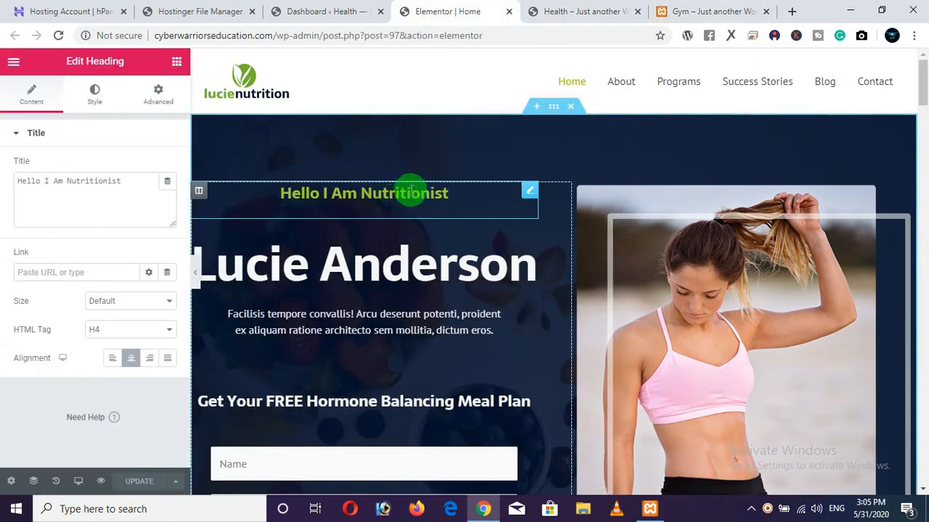
{"action": "left_click", "coordinate": [698, 10]}
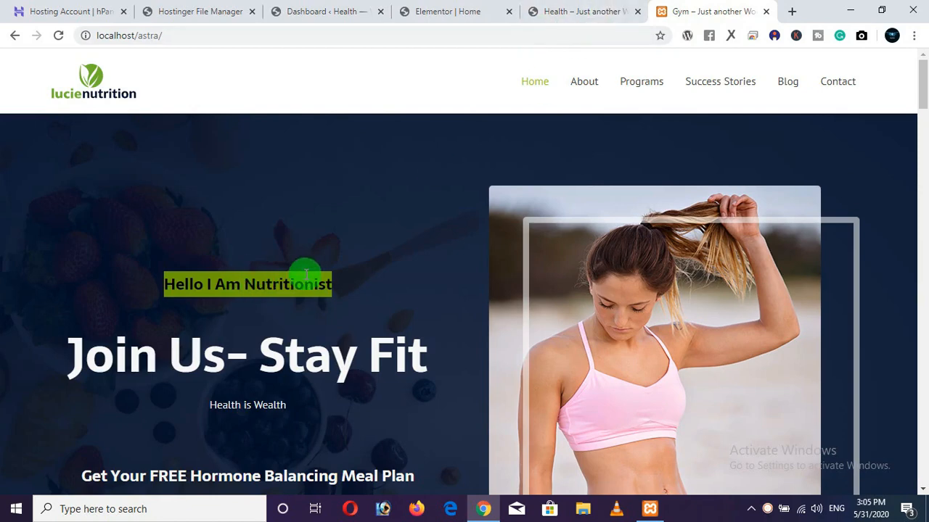
{"action": "scroll", "coordinate": [307, 274], "scroll_direction": "down", "scroll_amount": 1}
{"action": "left_click_drag", "start_coordinate": [64, 289], "coordinate": [428, 283]}
{"action": "right_click", "coordinate": [391, 292]}
{"action": "key", "text": "Escape"}
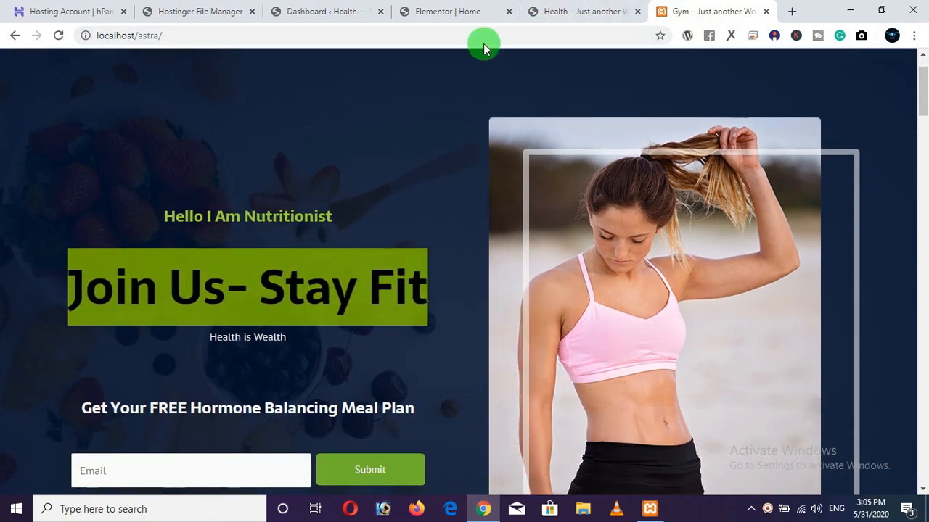
{"action": "left_click", "coordinate": [465, 13]}
{"action": "left_click", "coordinate": [307, 268]}
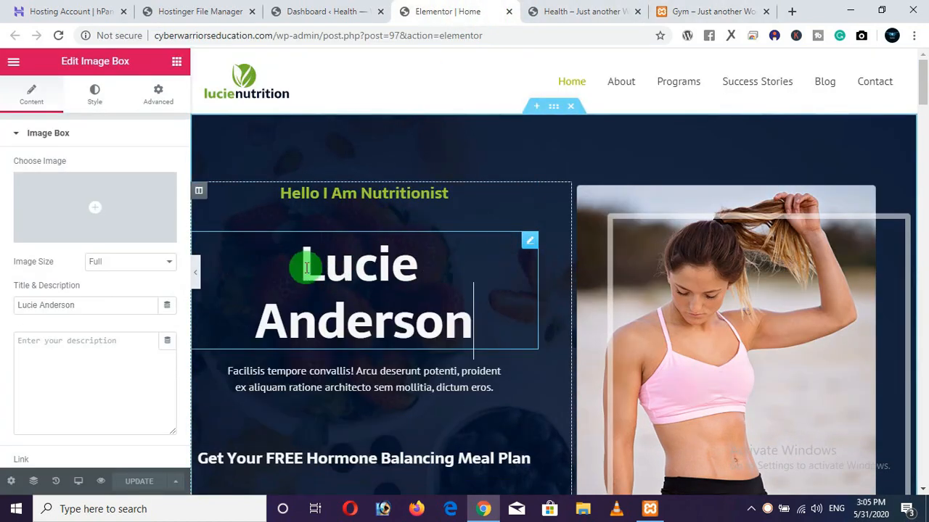
{"action": "left_click_drag", "start_coordinate": [328, 272], "coordinate": [489, 326]}
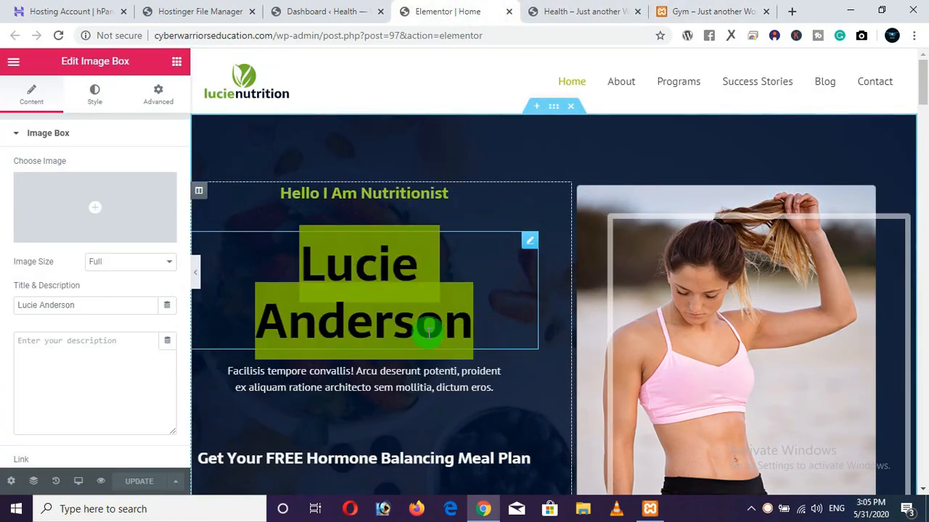
{"action": "left_click_drag", "start_coordinate": [107, 306], "coordinate": [3, 317]}
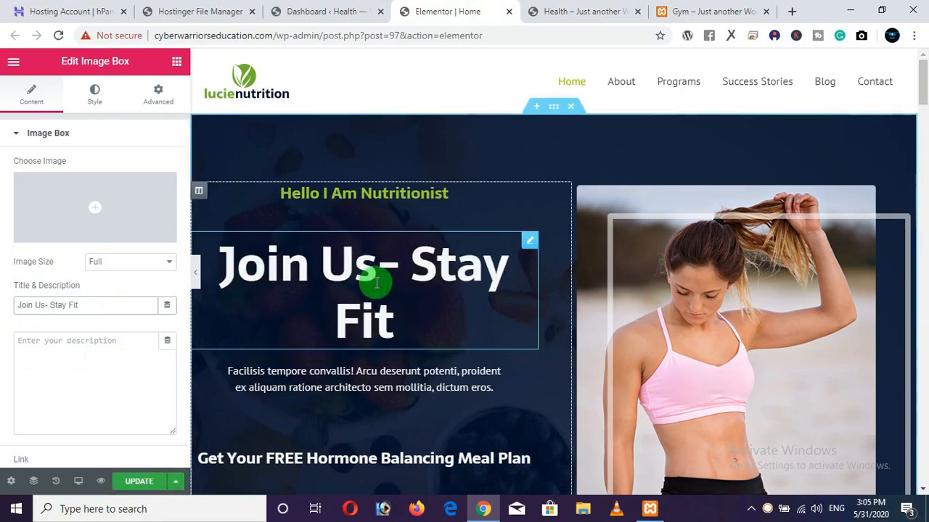
{"action": "left_click", "coordinate": [141, 482]}
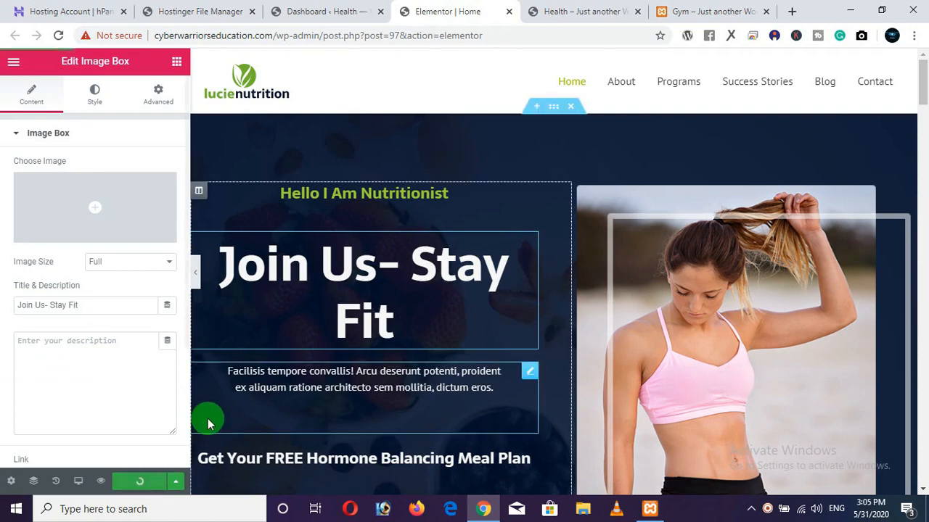
{"action": "left_click", "coordinate": [577, 13]}
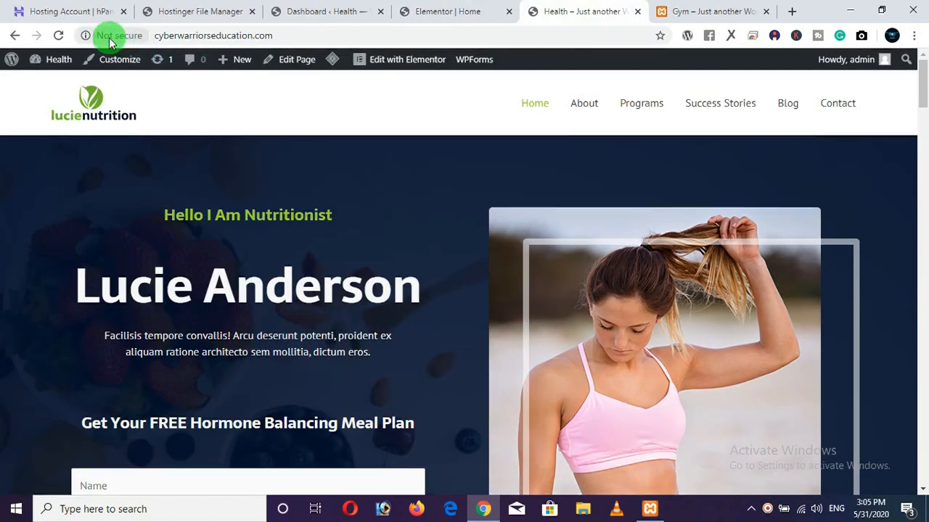
{"action": "left_click", "coordinate": [58, 35]}
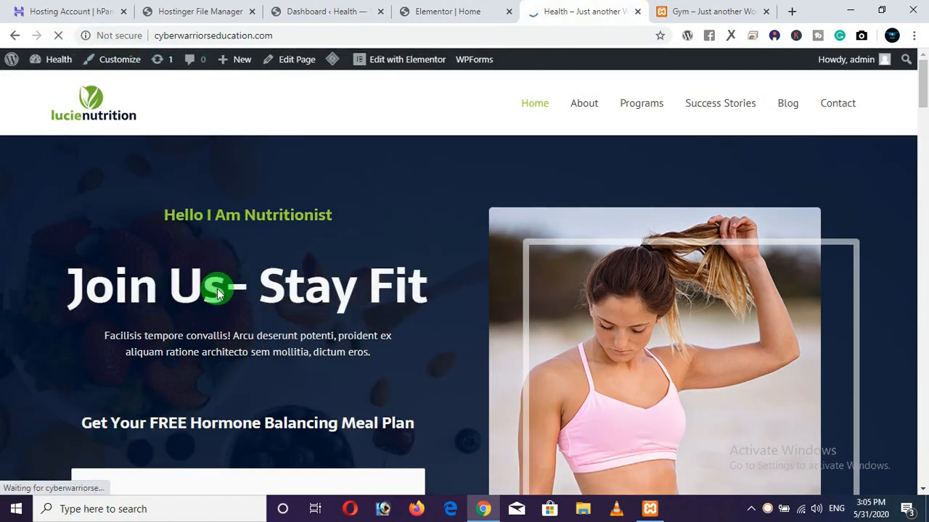
Step: Replace the intro paragraph with 'Health is Wealth', update, and reload the live site
{"action": "left_click", "coordinate": [682, 10]}
{"action": "left_click", "coordinate": [229, 346]}
{"action": "left_click_drag", "start_coordinate": [302, 338], "coordinate": [214, 341]}
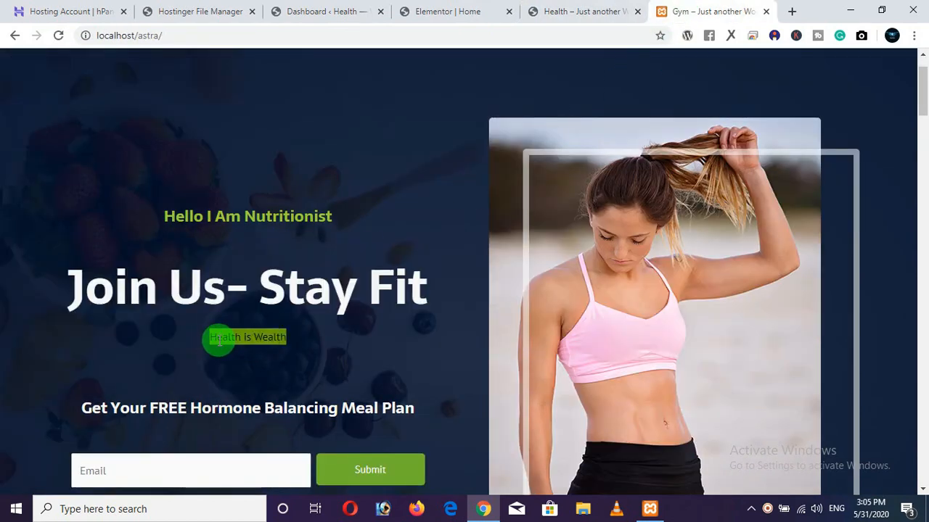
{"action": "right_click", "coordinate": [219, 340]}
{"action": "left_click", "coordinate": [241, 344]}
{"action": "left_click", "coordinate": [435, 15]}
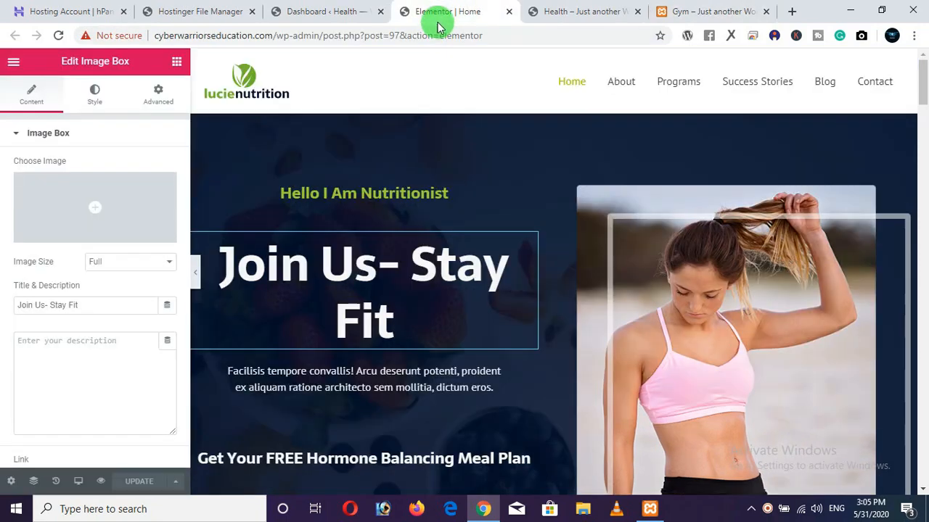
{"action": "left_click", "coordinate": [327, 385]}
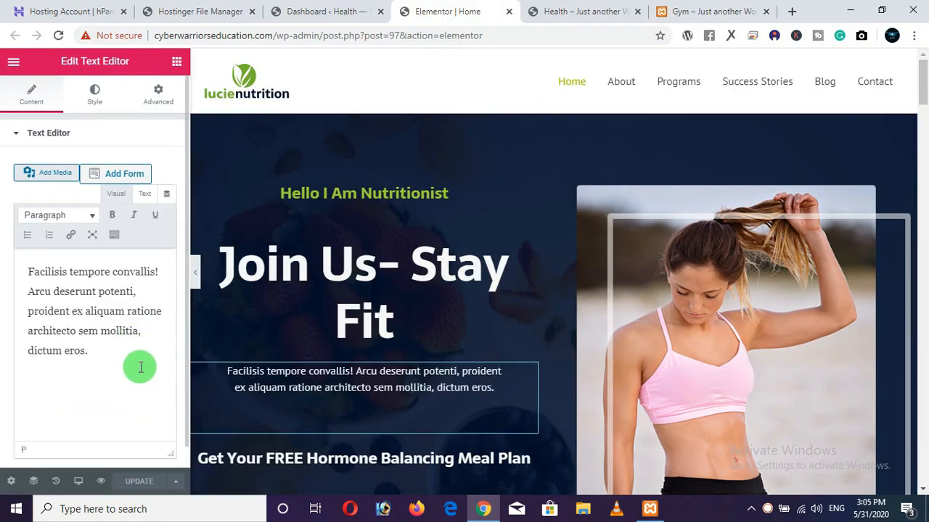
{"action": "key", "text": "ctrl+a"}
{"action": "key", "text": "ctrl+v"}
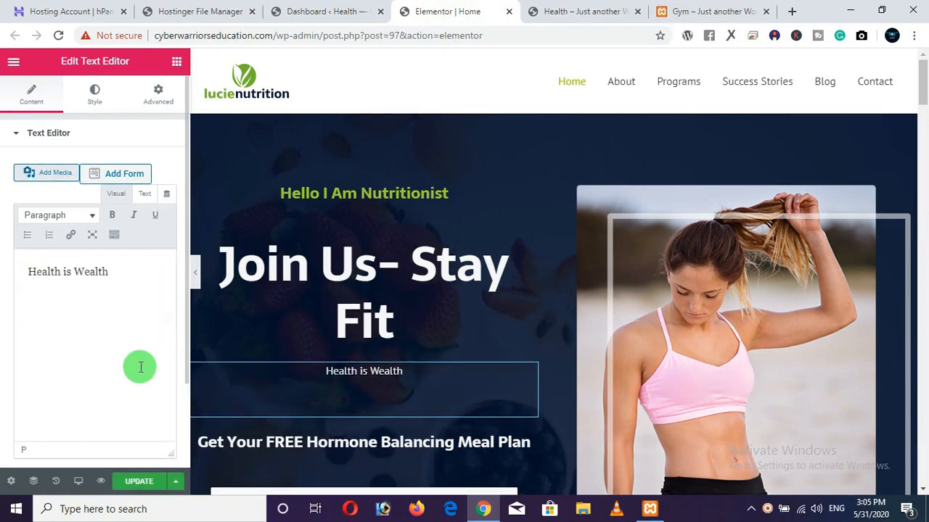
{"action": "left_click", "coordinate": [141, 483]}
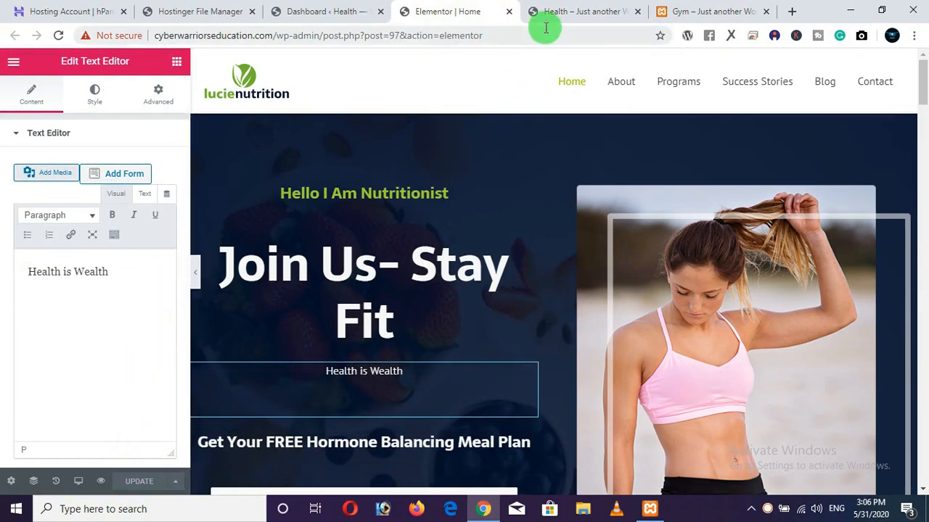
{"action": "left_click", "coordinate": [566, 11]}
{"action": "left_click", "coordinate": [58, 36]}
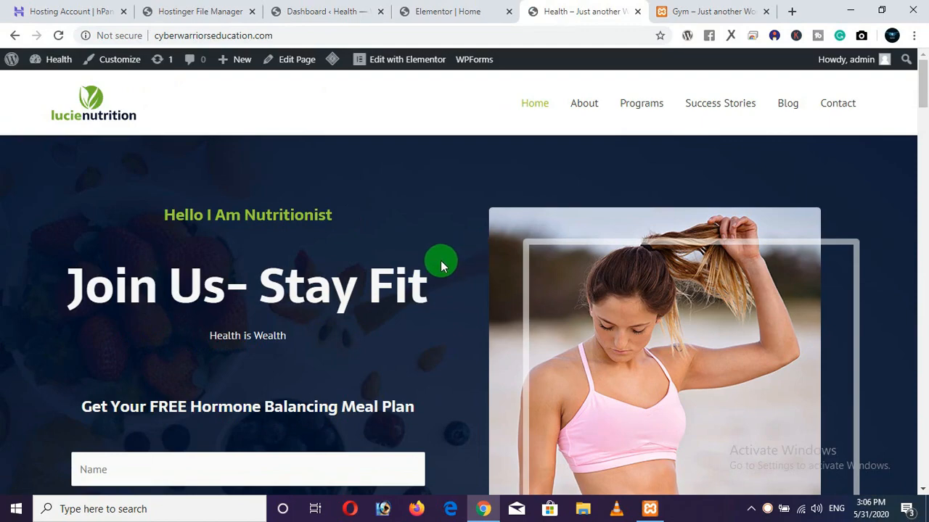
Step: Inspect the sign-up form widget's actions, then dismiss them without deleting the form
{"action": "scroll", "coordinate": [440, 263], "scroll_direction": "down", "scroll_amount": 3}
{"action": "left_click", "coordinate": [500, 12]}
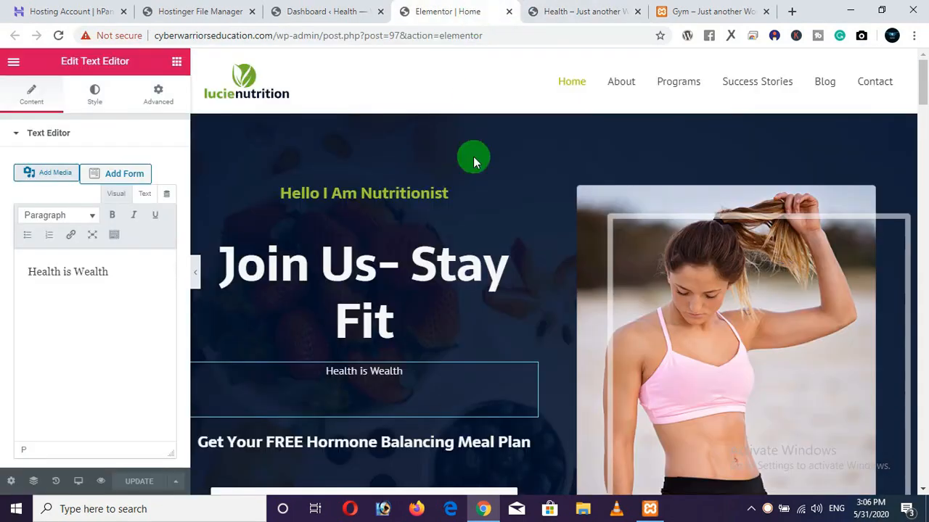
{"action": "scroll", "coordinate": [457, 344], "scroll_direction": "down", "scroll_amount": 3}
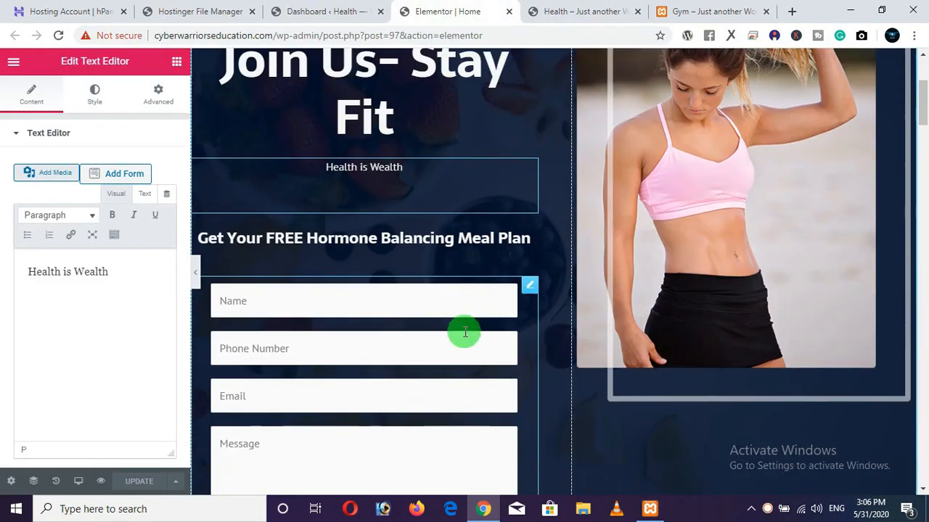
{"action": "left_click", "coordinate": [532, 285]}
{"action": "right_click", "coordinate": [525, 291]}
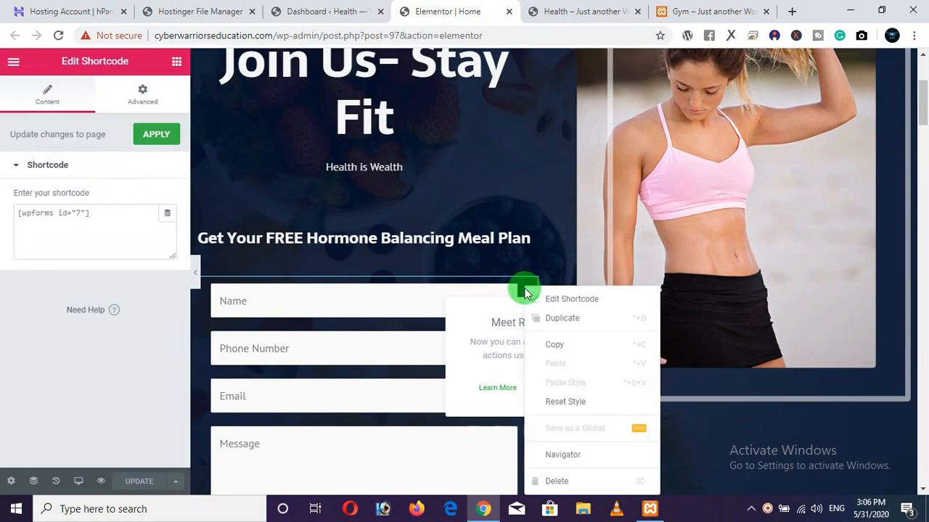
{"action": "left_click", "coordinate": [560, 482]}
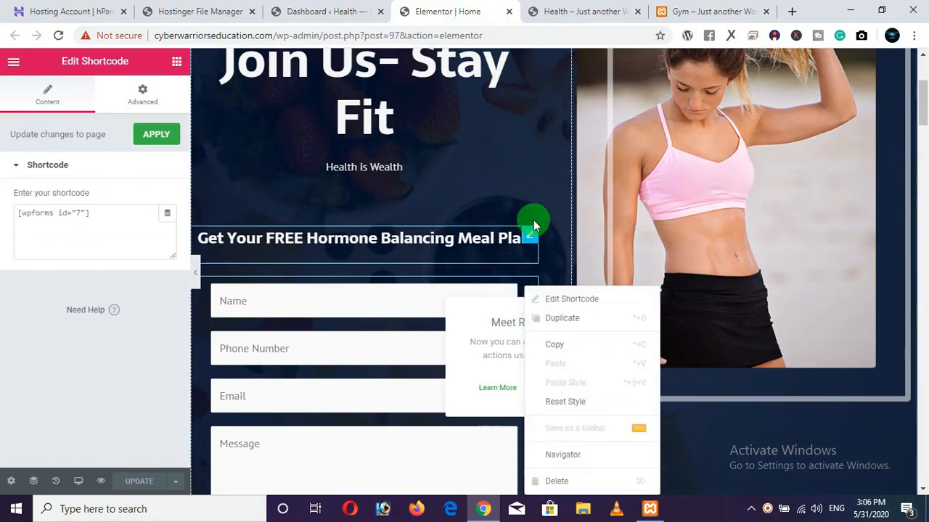
{"action": "left_click", "coordinate": [537, 212]}
Step: Check the placeholder paragraph on the live site, then open the Laboris paragraph for editing
{"action": "scroll", "coordinate": [520, 301], "scroll_direction": "down", "scroll_amount": 2}
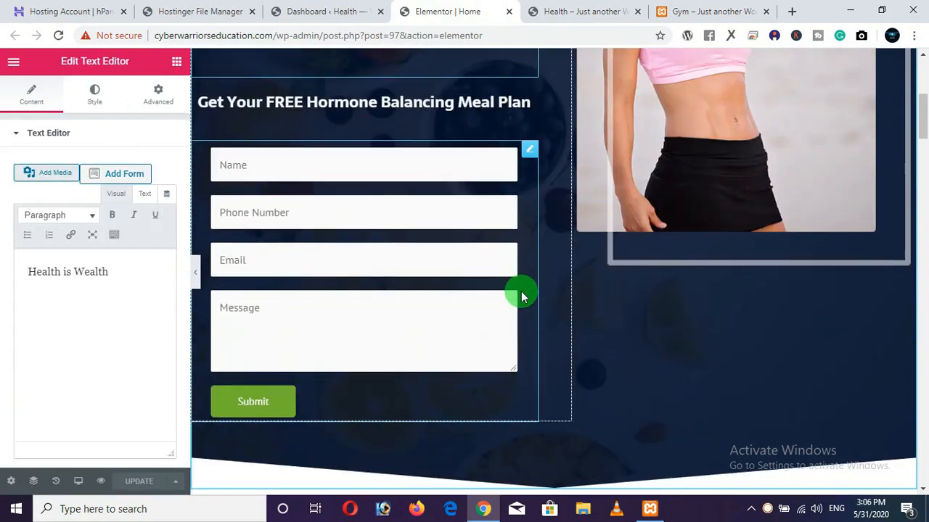
{"action": "scroll", "coordinate": [521, 296], "scroll_direction": "down", "scroll_amount": 3}
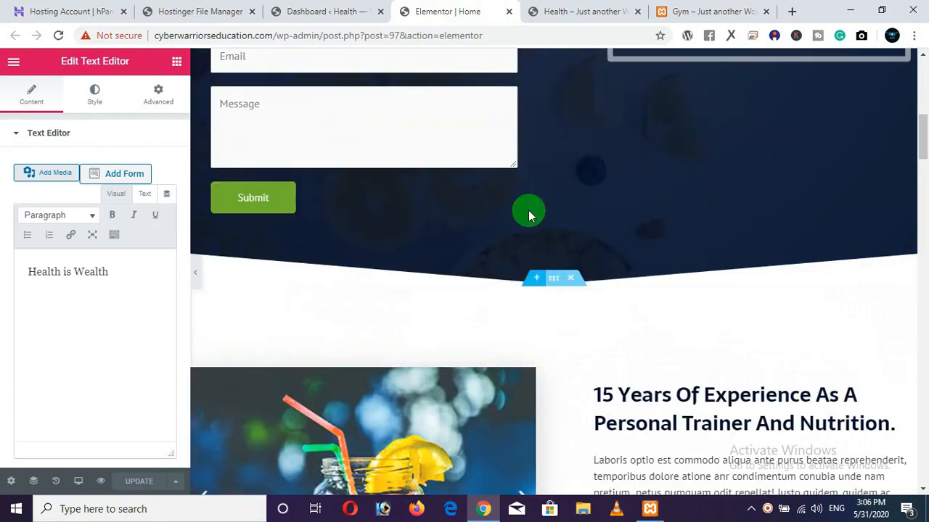
{"action": "left_click", "coordinate": [546, 11]}
{"action": "scroll", "coordinate": [475, 267], "scroll_direction": "down", "scroll_amount": 6}
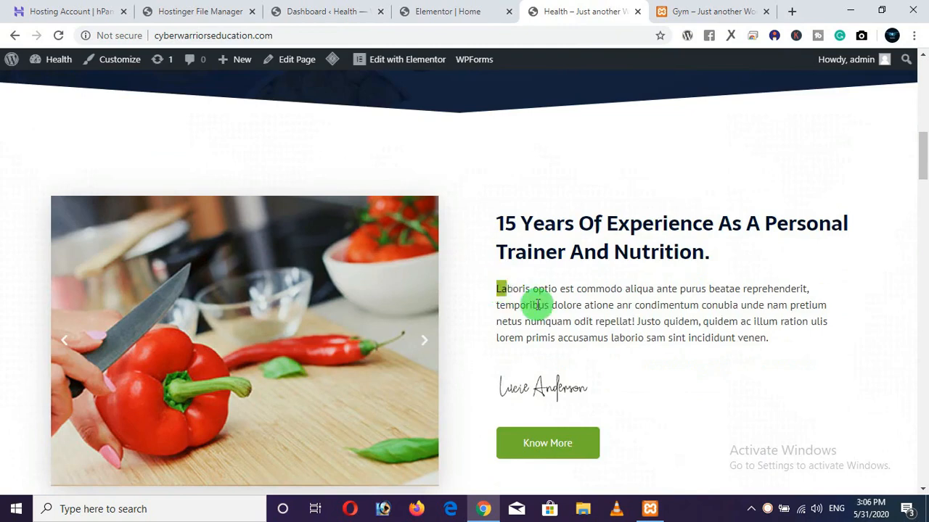
{"action": "left_click_drag", "start_coordinate": [538, 305], "coordinate": [775, 344]}
{"action": "left_click", "coordinate": [492, 315]}
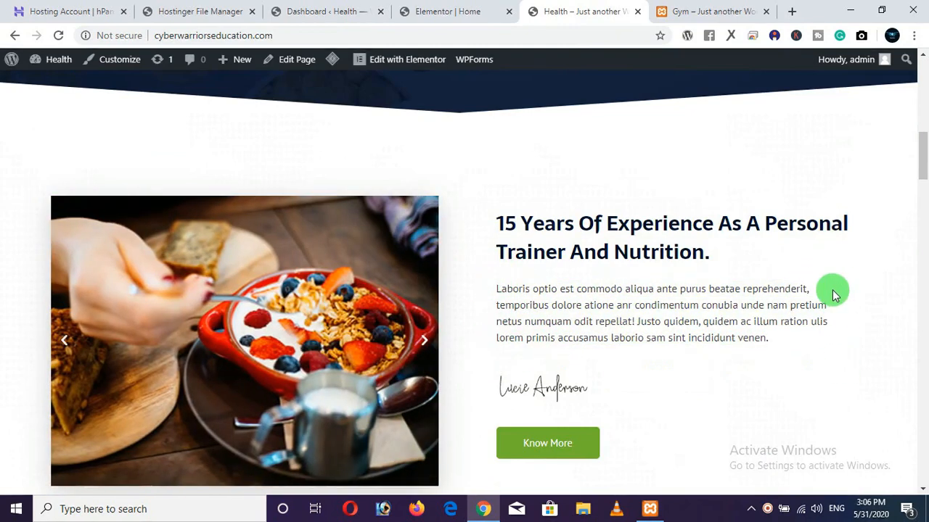
{"action": "left_click", "coordinate": [451, 15]}
{"action": "scroll", "coordinate": [537, 257], "scroll_direction": "down", "scroll_amount": 2}
{"action": "left_click", "coordinate": [659, 267]}
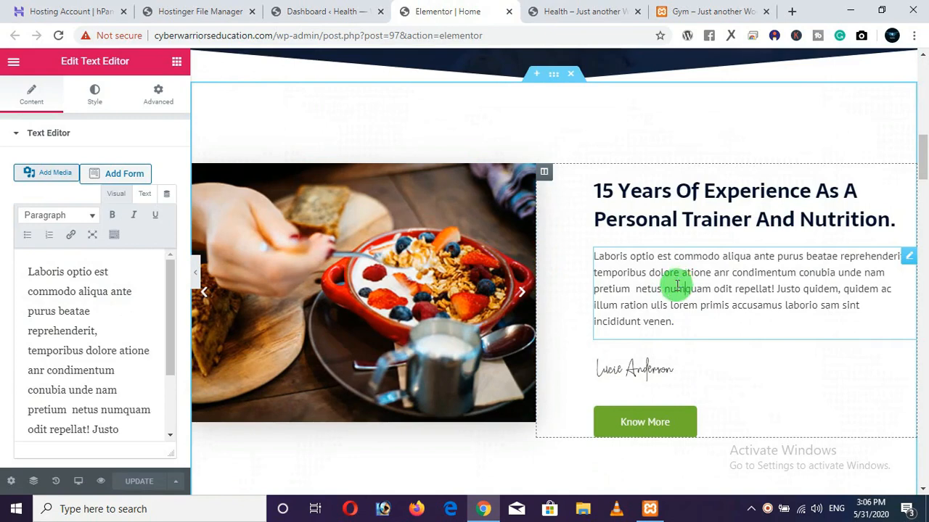
{"action": "left_click", "coordinate": [93, 293]}
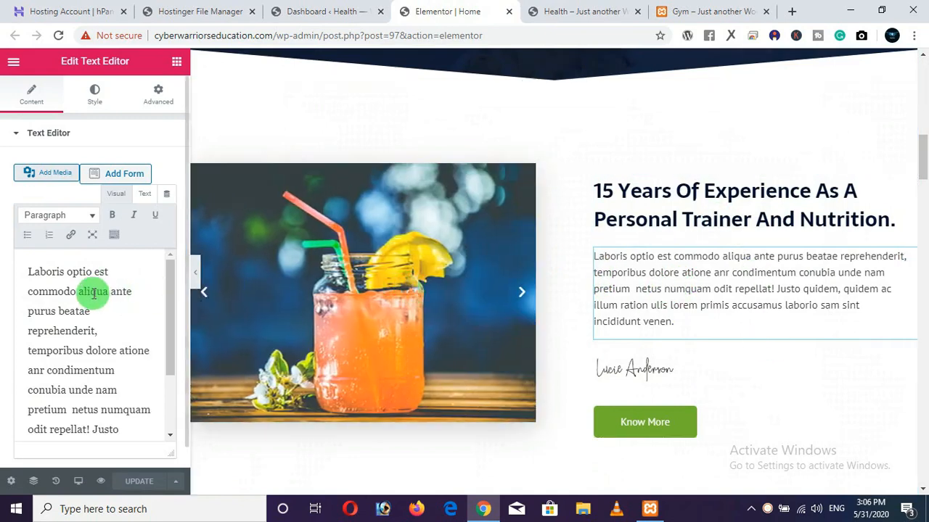
Step: Replace the Laboris placeholder with the reference site's nutritionist paragraph, save, and reload the live page
{"action": "left_click", "coordinate": [558, 12]}
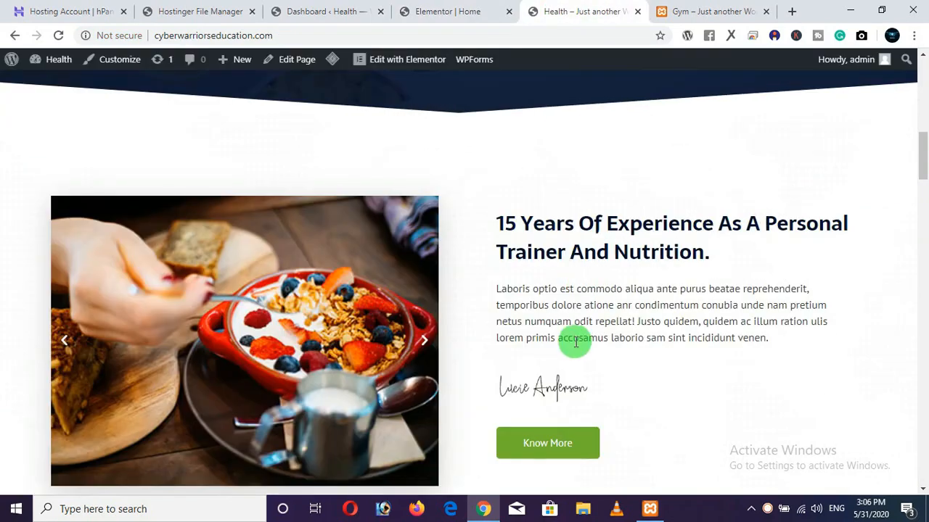
{"action": "left_click", "coordinate": [688, 15]}
{"action": "scroll", "coordinate": [661, 297], "scroll_direction": "down", "scroll_amount": 8}
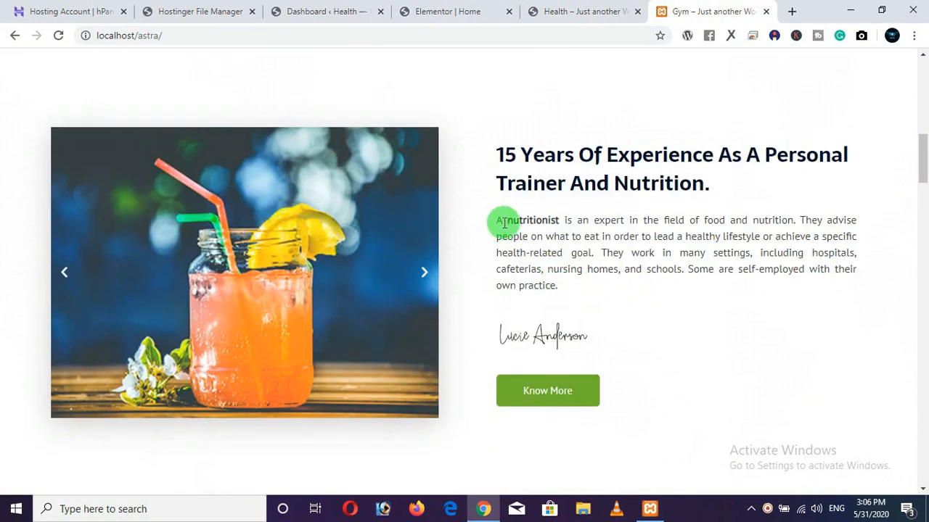
{"action": "left_click_drag", "start_coordinate": [504, 223], "coordinate": [567, 283]}
{"action": "key", "text": "ctrl+c"}
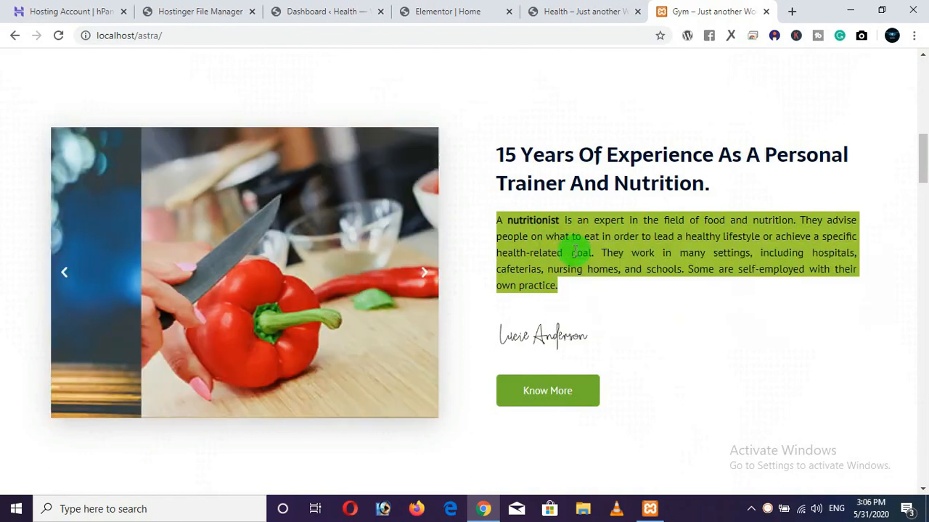
{"action": "left_click", "coordinate": [441, 16]}
{"action": "left_click", "coordinate": [132, 327]}
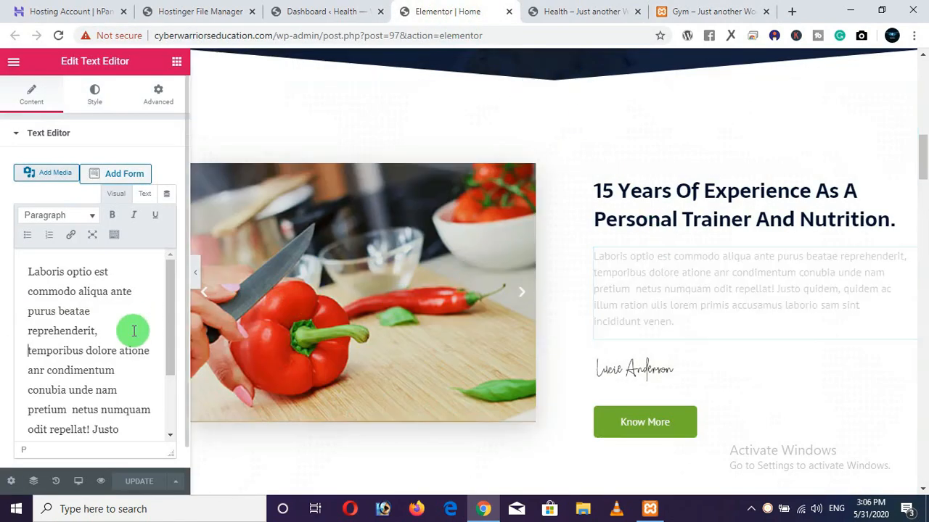
{"action": "key", "text": "ctrl+a"}
{"action": "key", "text": "BackSpace"}
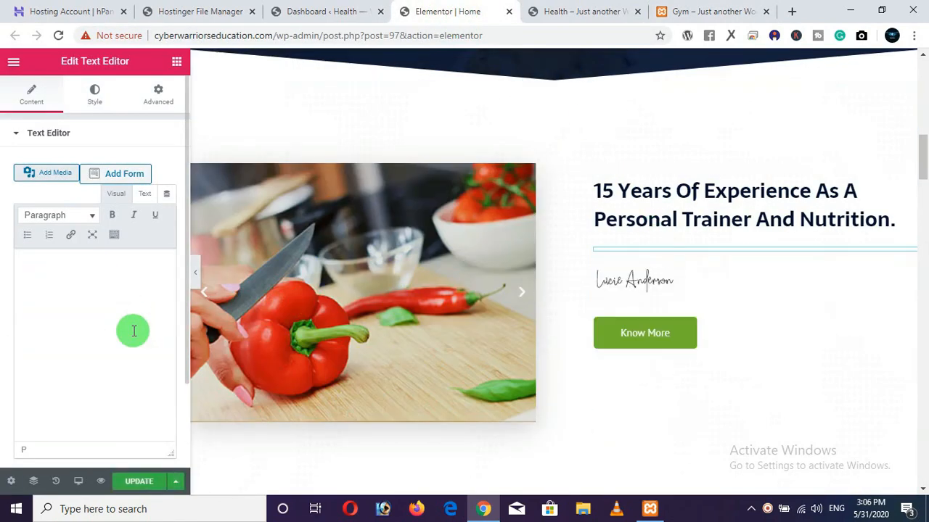
{"action": "key", "text": "ctrl+v"}
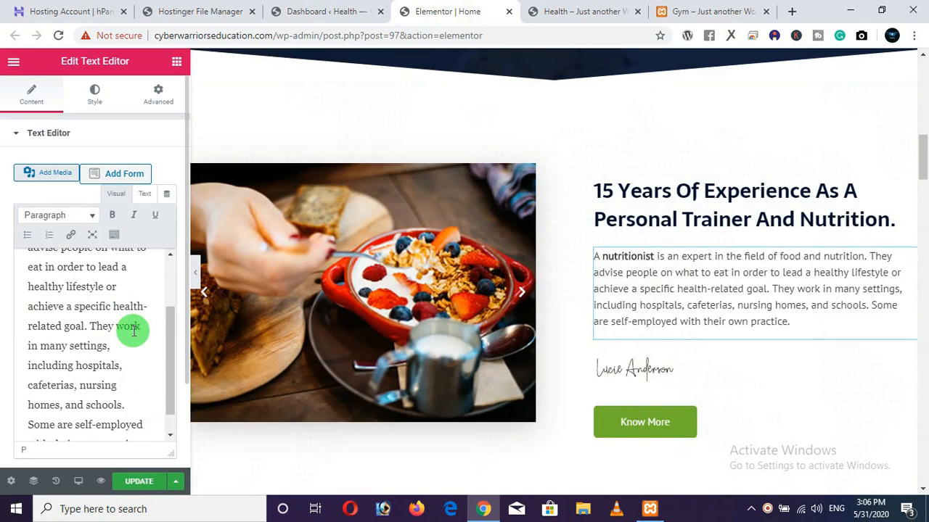
{"action": "left_click", "coordinate": [146, 481]}
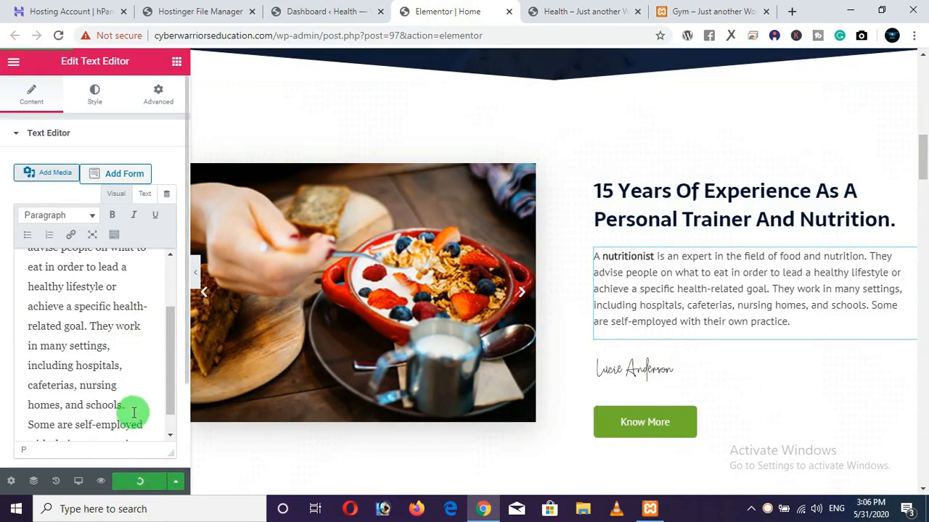
{"action": "left_click", "coordinate": [565, 11]}
{"action": "left_click", "coordinate": [59, 35]}
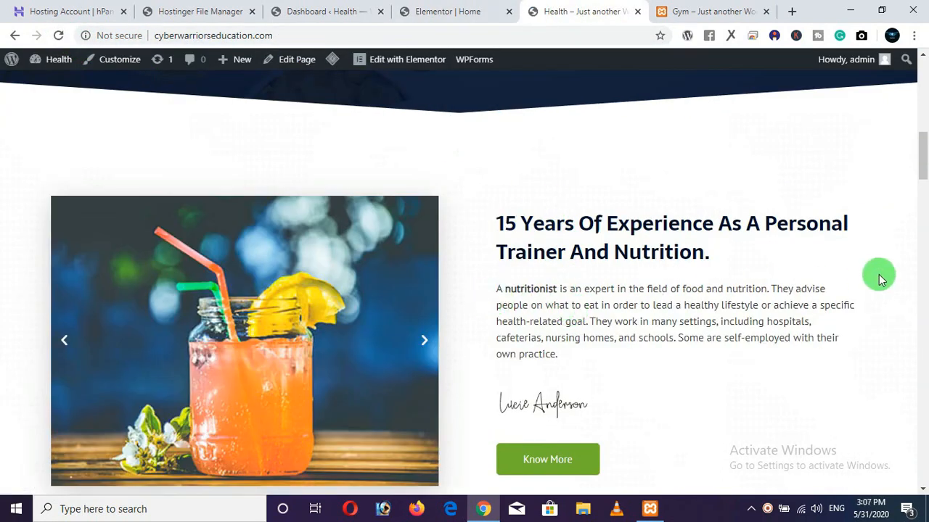
Step: Set the paragraph's alignment to Justified and save the change
{"action": "left_click", "coordinate": [431, 11]}
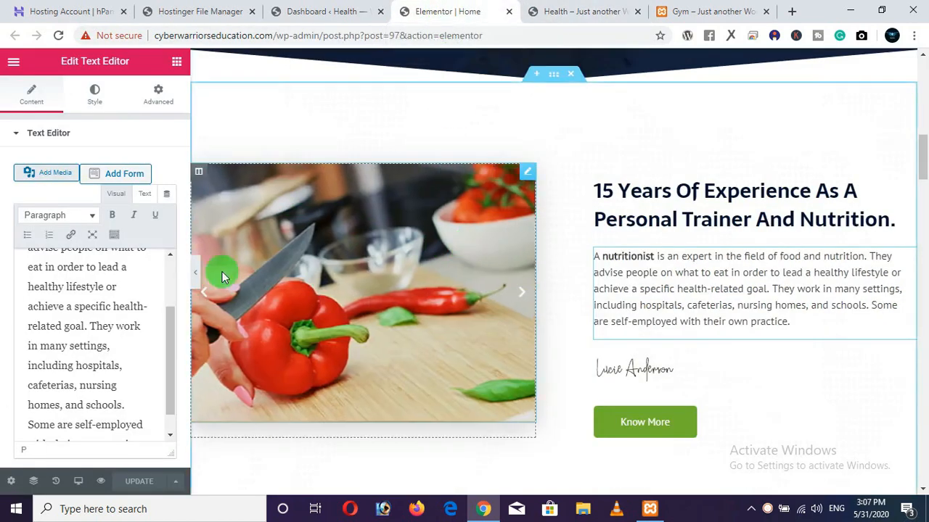
{"action": "left_click", "coordinate": [96, 104]}
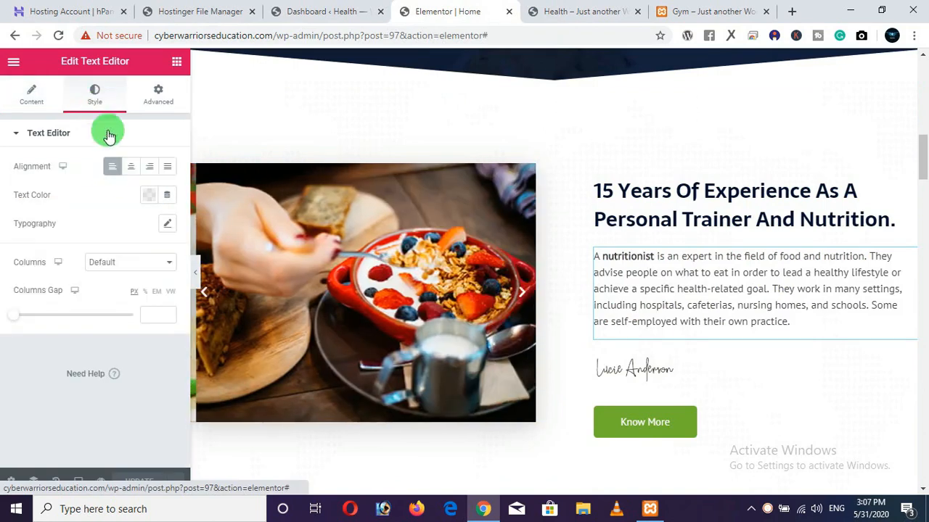
{"action": "left_click", "coordinate": [168, 168]}
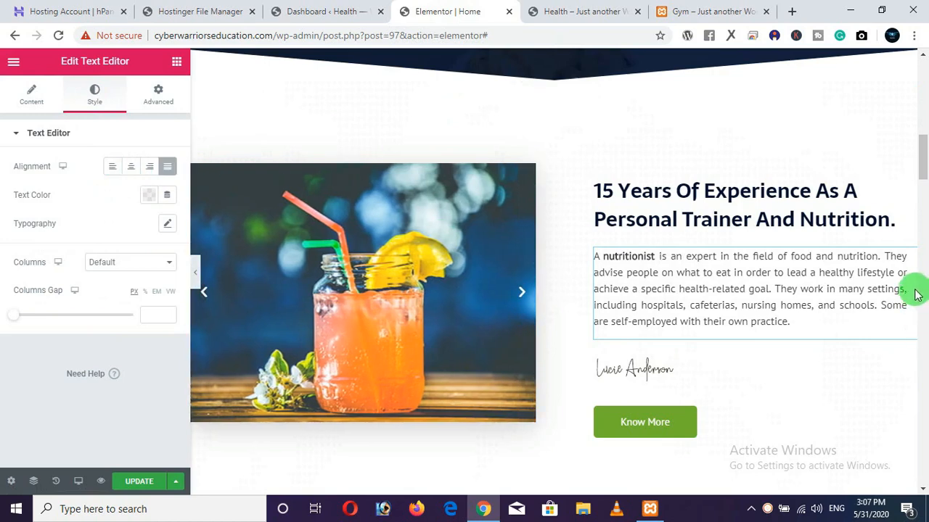
{"action": "left_click", "coordinate": [139, 483]}
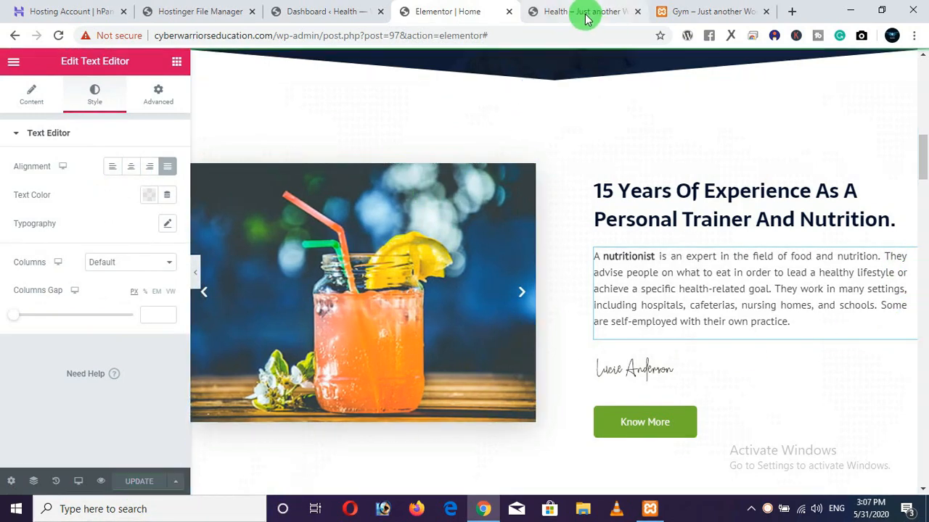
{"action": "left_click", "coordinate": [585, 12]}
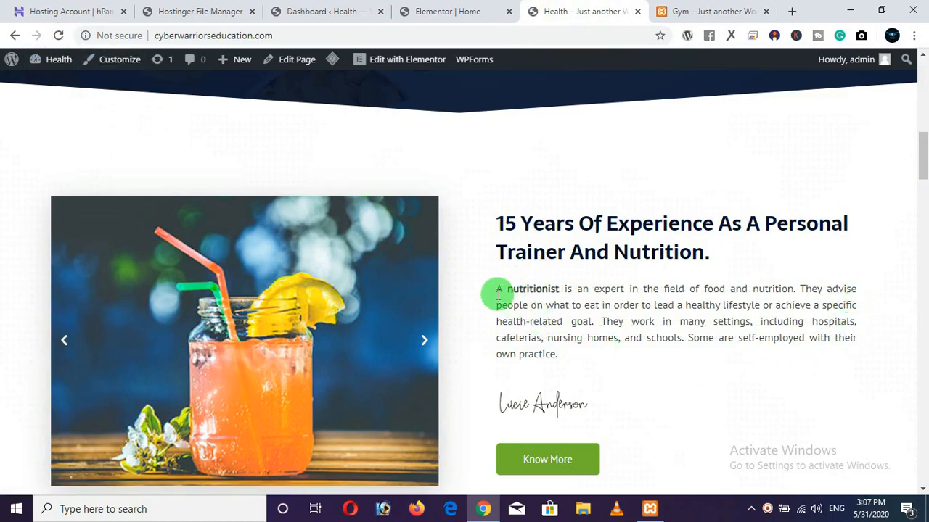
Step: Copy the offer section's nutrition subtitle from the reference site
{"action": "scroll", "coordinate": [497, 294], "scroll_direction": "down", "scroll_amount": 9}
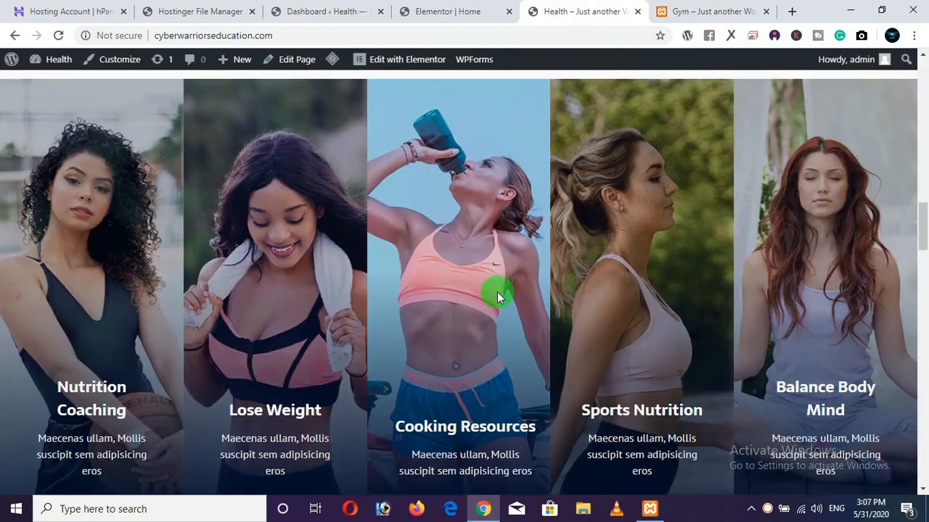
{"action": "scroll", "coordinate": [497, 292], "scroll_direction": "up", "scroll_amount": 1}
{"action": "scroll", "coordinate": [496, 288], "scroll_direction": "up", "scroll_amount": 2}
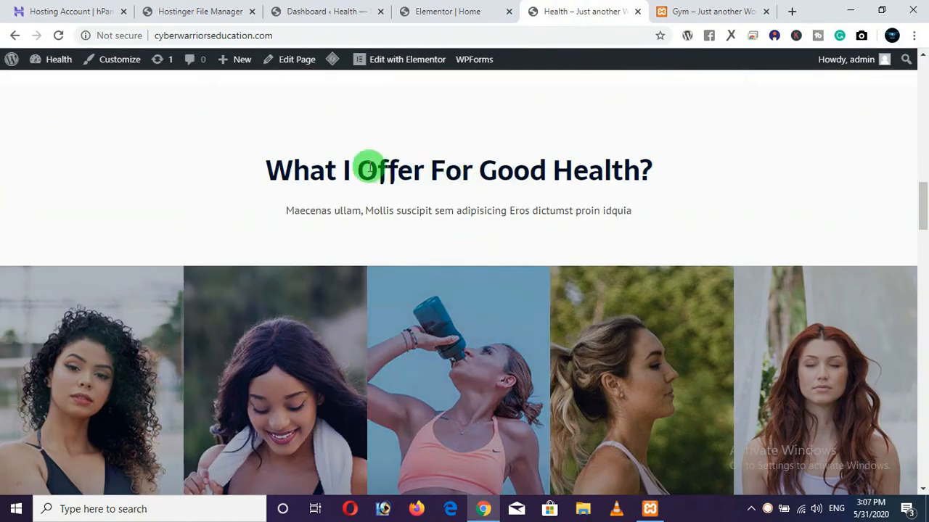
{"action": "left_click", "coordinate": [711, 11]}
{"action": "scroll", "coordinate": [435, 236], "scroll_direction": "down", "scroll_amount": 5}
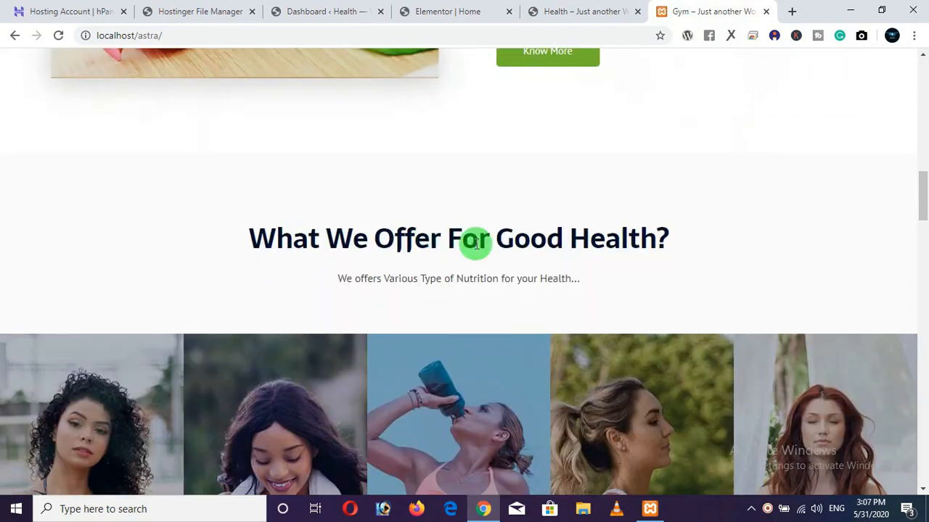
{"action": "left_click_drag", "start_coordinate": [589, 285], "coordinate": [326, 278]}
{"action": "right_click", "coordinate": [380, 285]}
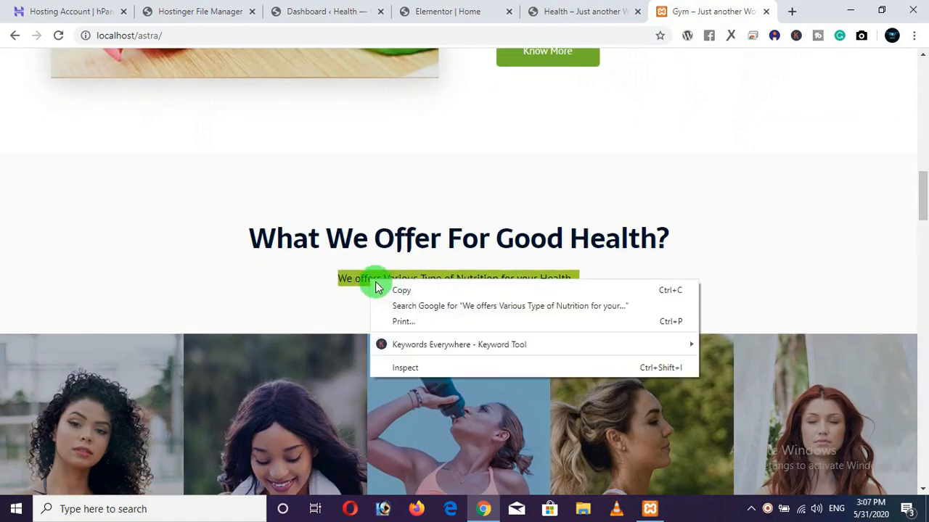
{"action": "left_click", "coordinate": [396, 290]}
Step: Replace the What I Offer placeholder subtitle with the copied text and save
{"action": "left_click", "coordinate": [453, 20]}
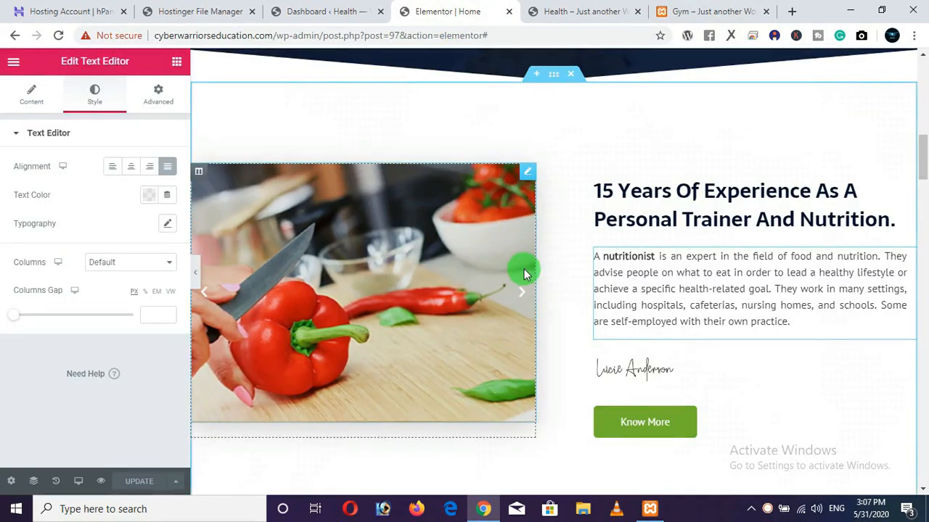
{"action": "scroll", "coordinate": [512, 267], "scroll_direction": "up", "scroll_amount": 5}
{"action": "scroll", "coordinate": [507, 267], "scroll_direction": "down", "scroll_amount": 10}
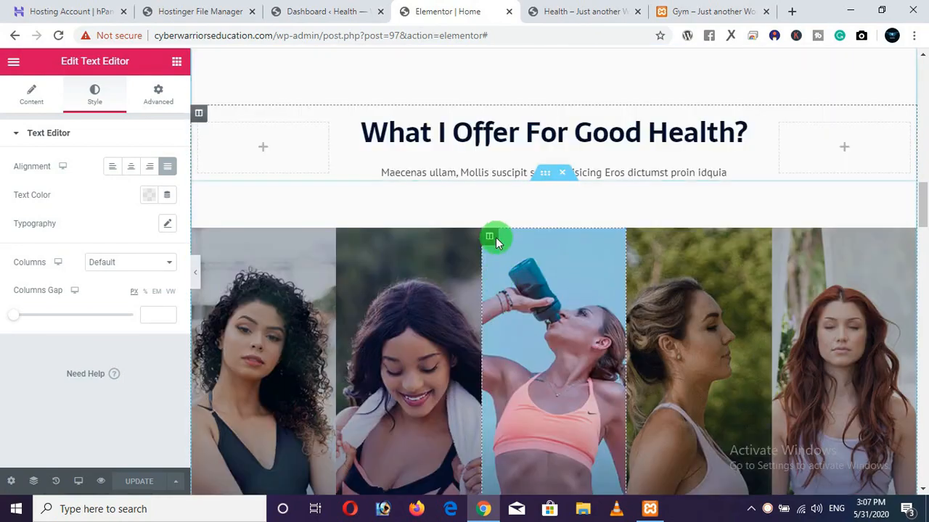
{"action": "left_click", "coordinate": [475, 172]}
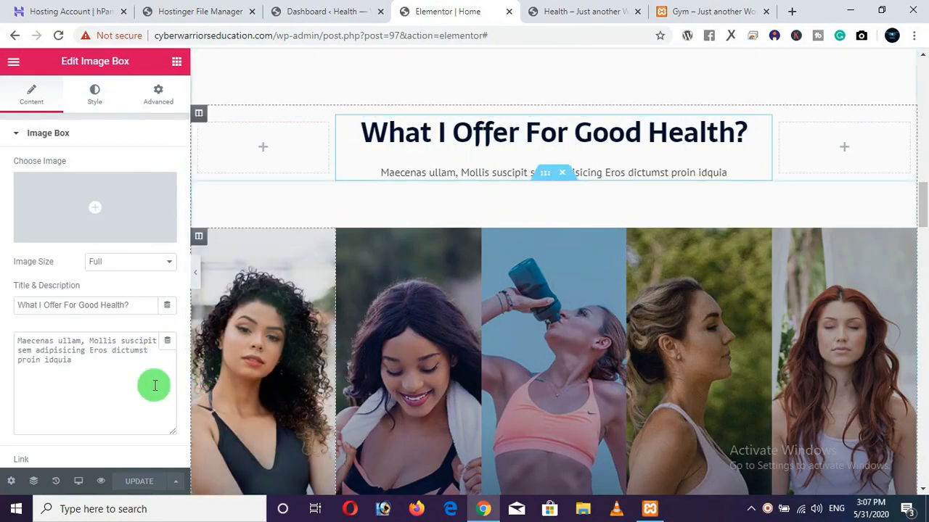
{"action": "left_click_drag", "start_coordinate": [98, 378], "coordinate": [4, 316]}
{"action": "key", "text": "BackSpace"}
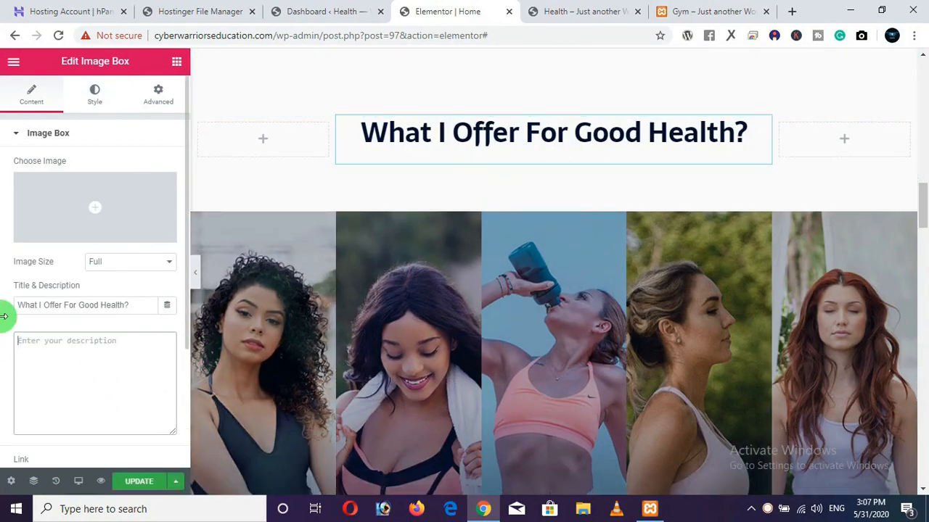
{"action": "key", "text": "ctrl+v"}
{"action": "left_click", "coordinate": [142, 483]}
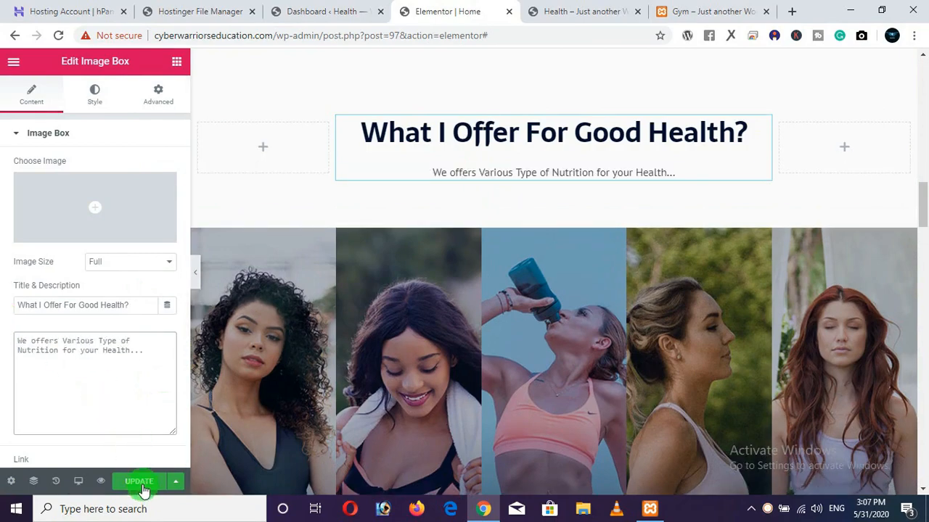
Step: Delete the captions of Nutrition Coaching, Lose Weight, Cooking Resources, Sports Nutrition and Balance Body Mind cards, then save
{"action": "scroll", "coordinate": [532, 238], "scroll_direction": "down", "scroll_amount": 4}
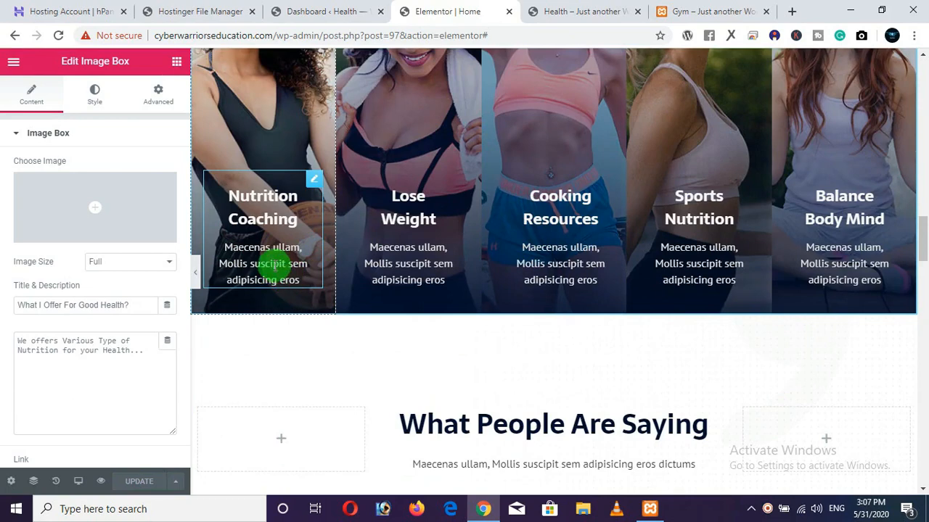
{"action": "left_click", "coordinate": [263, 263]}
{"action": "left_click_drag", "start_coordinate": [218, 250], "coordinate": [302, 285]}
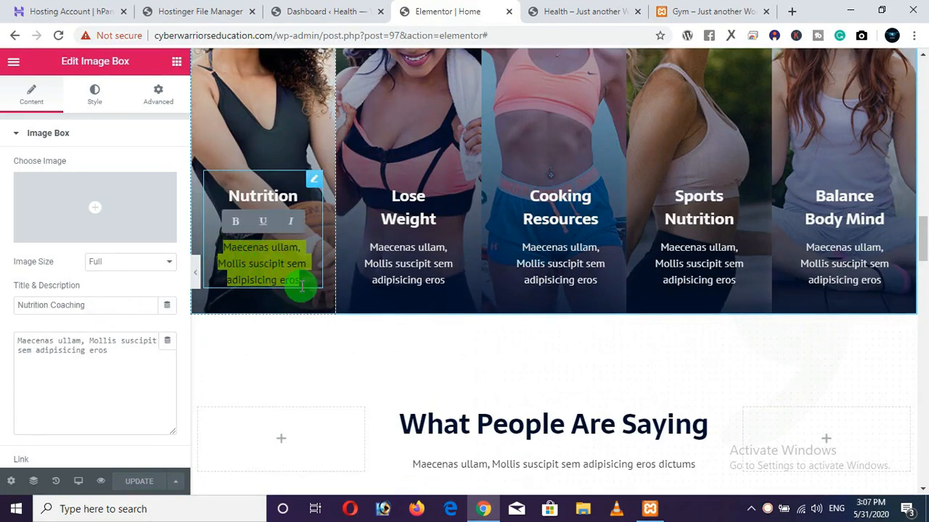
{"action": "key", "text": "BackSpace"}
{"action": "left_click", "coordinate": [420, 249]}
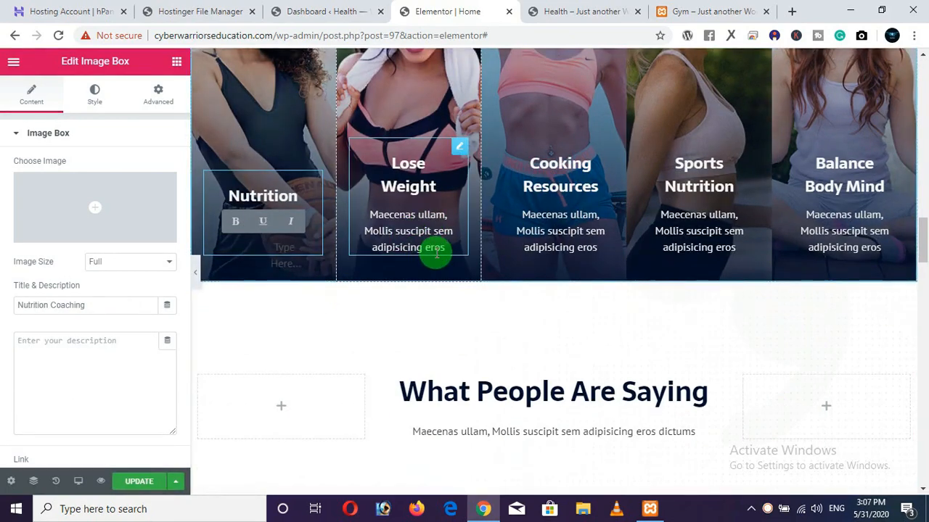
{"action": "left_click_drag", "start_coordinate": [444, 243], "coordinate": [372, 225]}
{"action": "left_click", "coordinate": [544, 221]}
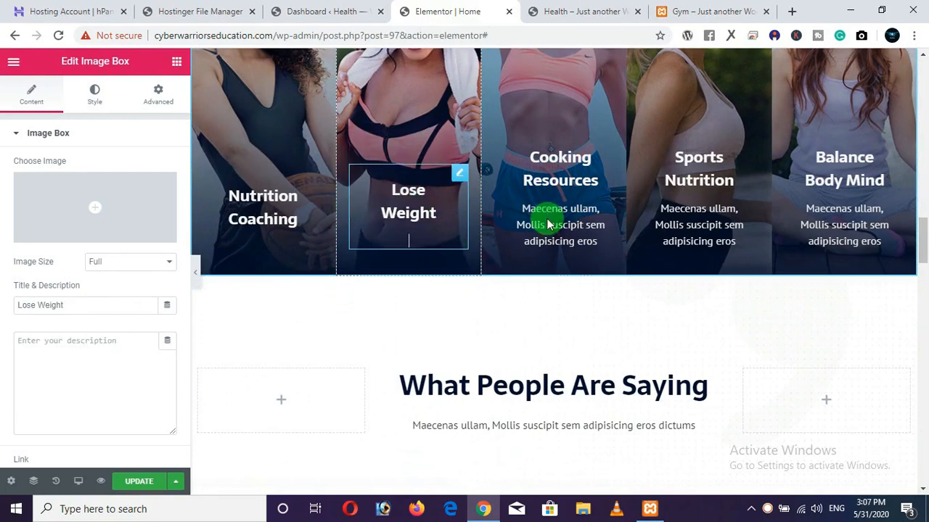
{"action": "left_click_drag", "start_coordinate": [597, 242], "coordinate": [575, 235]}
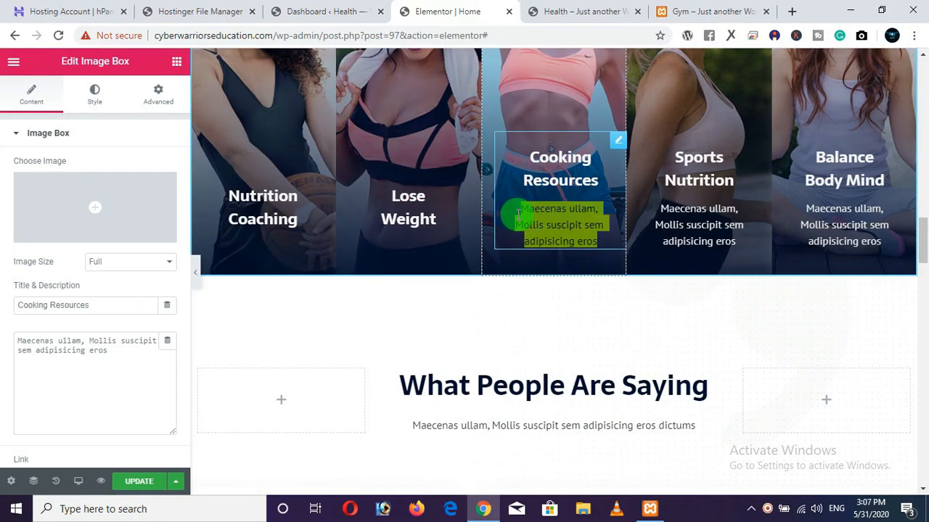
{"action": "left_click_drag", "start_coordinate": [737, 243], "coordinate": [669, 221]}
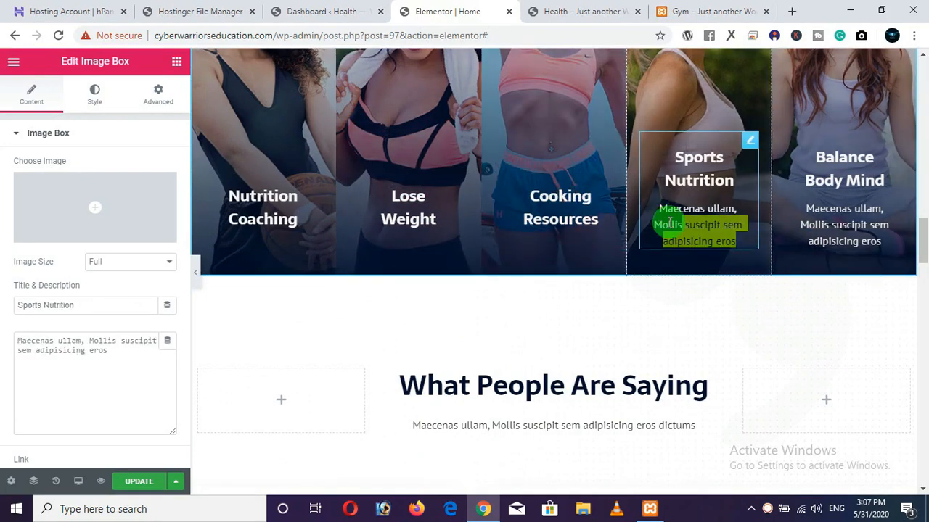
{"action": "key", "text": "BackSpace"}
{"action": "left_click_drag", "start_coordinate": [877, 243], "coordinate": [794, 214]}
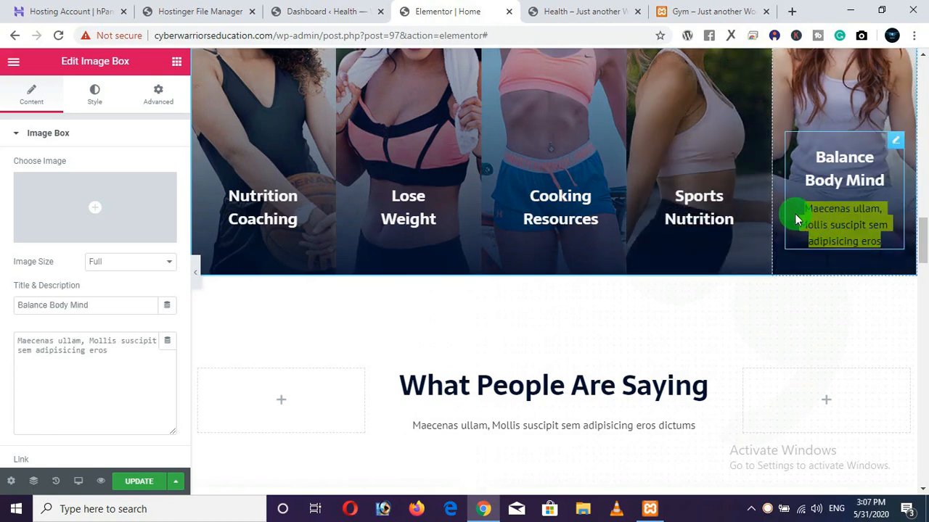
{"action": "key", "text": "BackSpace"}
{"action": "left_click", "coordinate": [134, 490]}
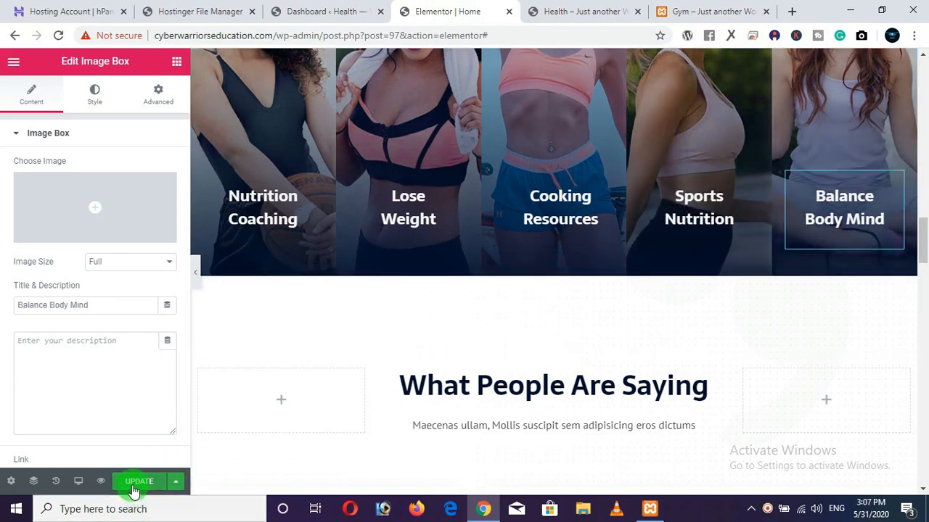
{"action": "left_click", "coordinate": [573, 11]}
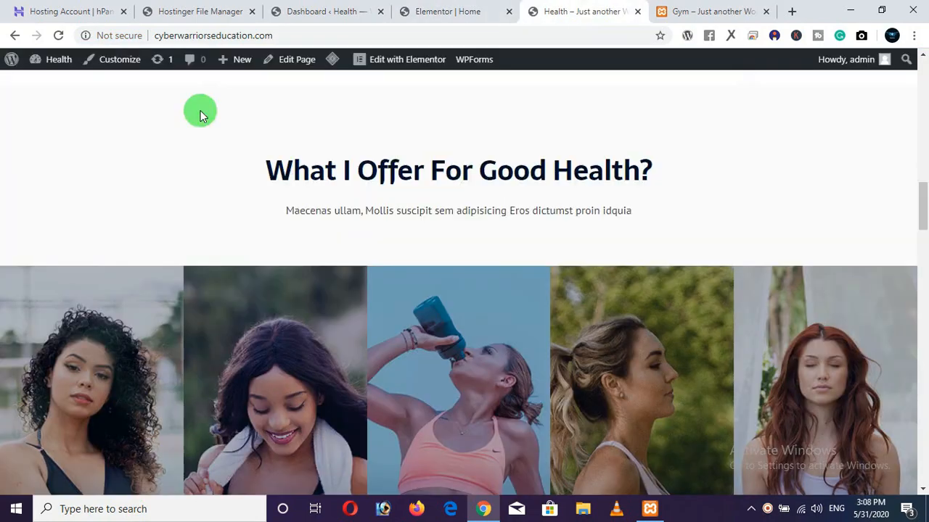
Step: Reload the live homepage and scroll through it to verify the caption-free service cards
{"action": "left_click", "coordinate": [59, 37]}
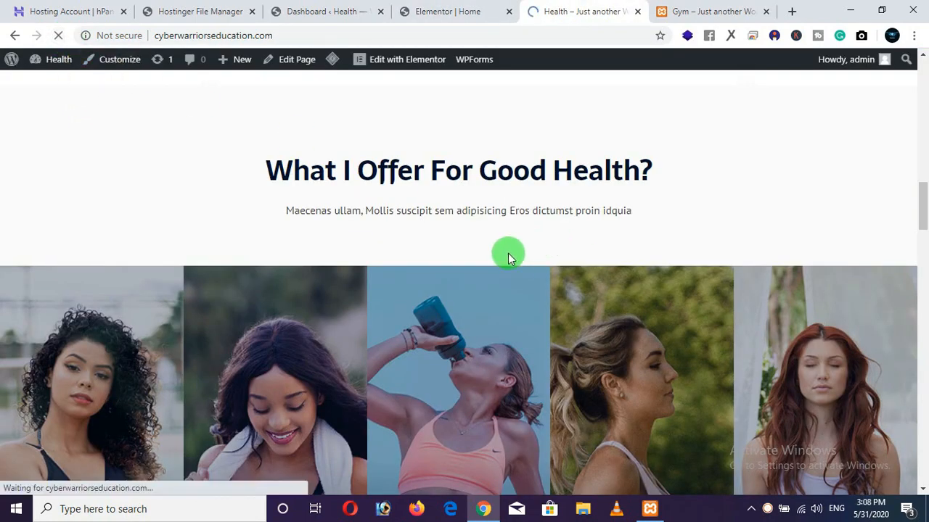
{"action": "scroll", "coordinate": [486, 266], "scroll_direction": "down", "scroll_amount": 4}
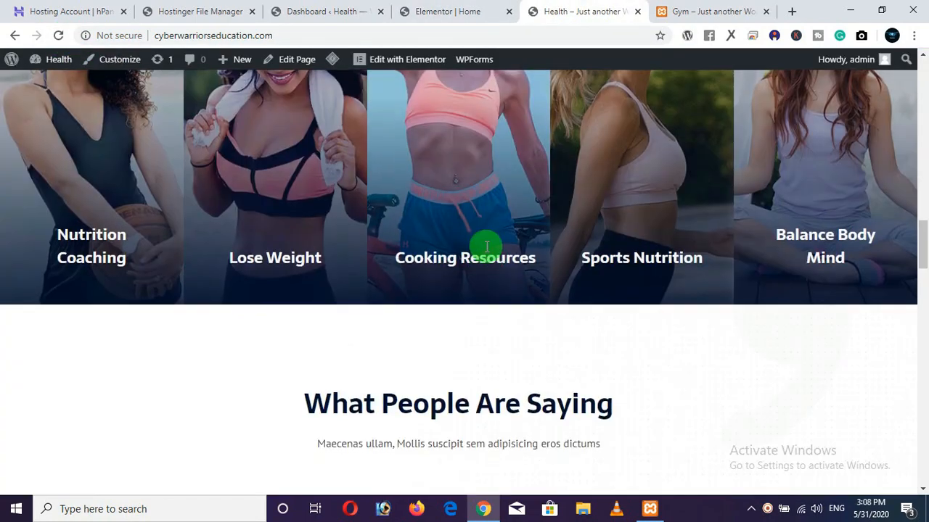
{"action": "scroll", "coordinate": [489, 240], "scroll_direction": "up", "scroll_amount": 1}
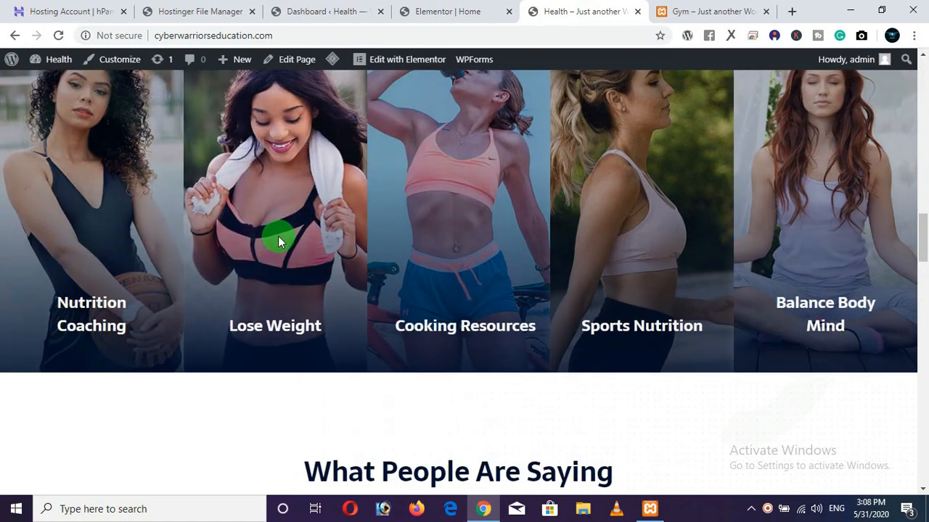
{"action": "scroll", "coordinate": [278, 235], "scroll_direction": "up", "scroll_amount": 1}
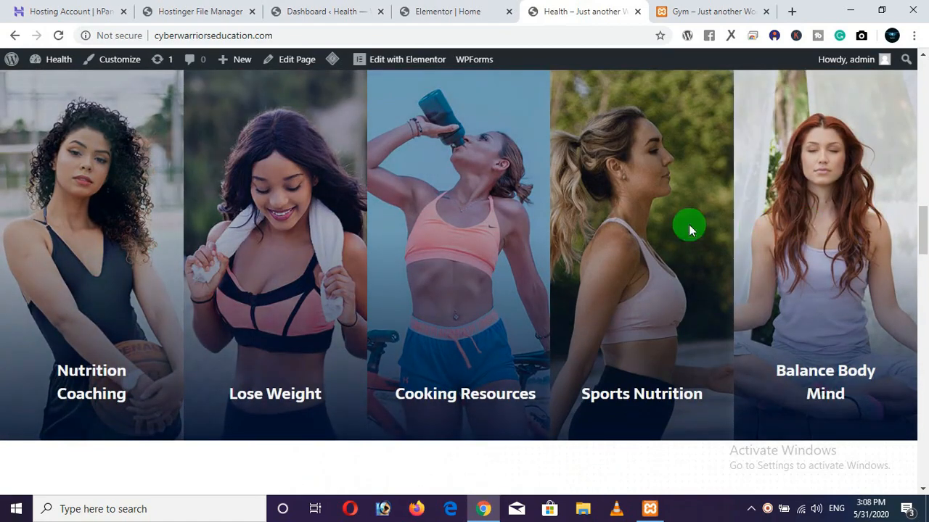
{"action": "scroll", "coordinate": [457, 236], "scroll_direction": "down", "scroll_amount": 5}
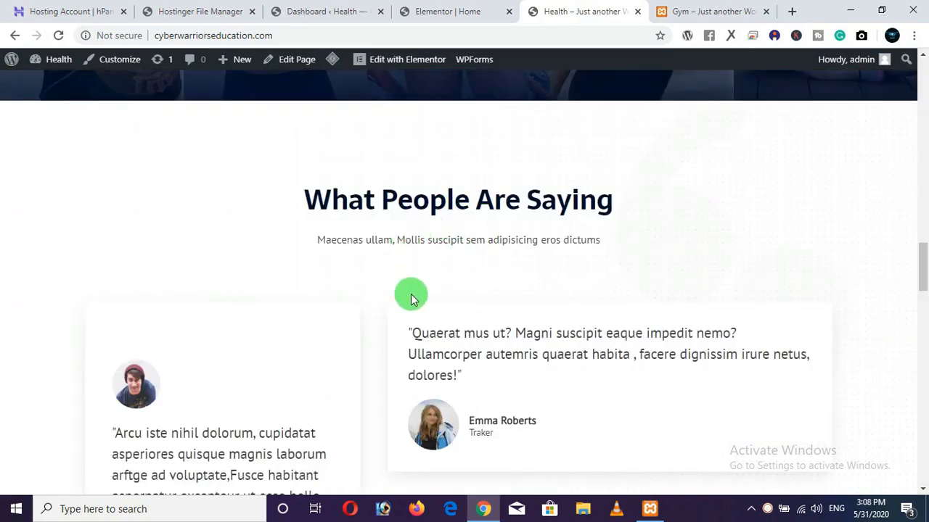
{"action": "scroll", "coordinate": [399, 294], "scroll_direction": "down", "scroll_amount": 5}
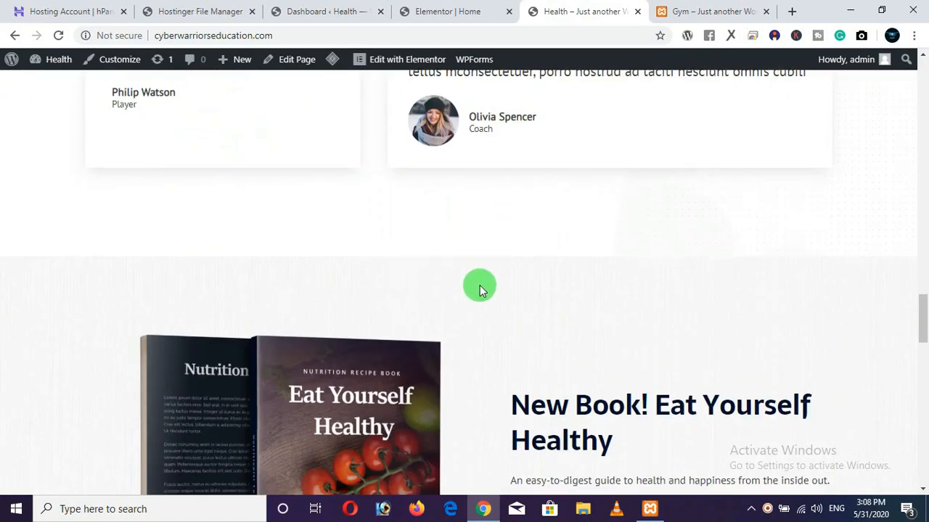
{"action": "scroll", "coordinate": [481, 287], "scroll_direction": "down", "scroll_amount": 4}
{"action": "scroll", "coordinate": [479, 285], "scroll_direction": "down", "scroll_amount": 12}
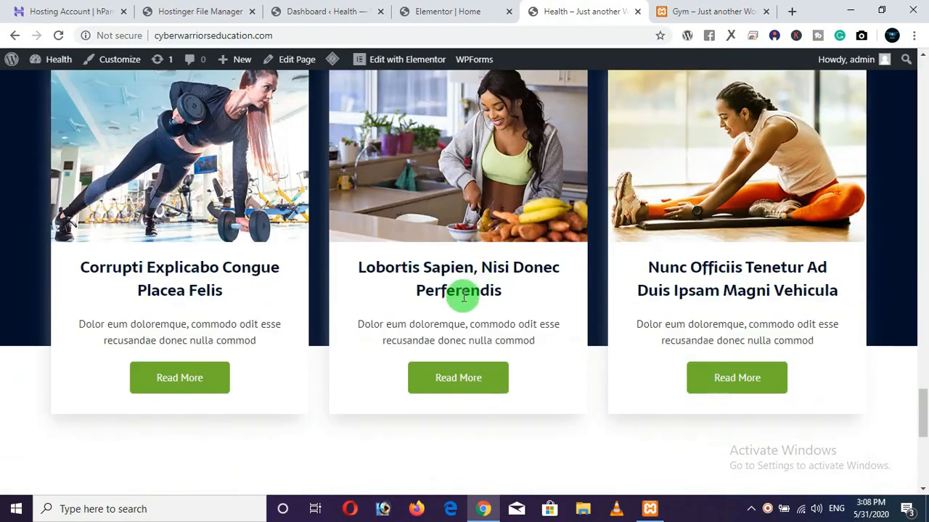
{"action": "scroll", "coordinate": [463, 297], "scroll_direction": "down", "scroll_amount": 2}
{"action": "scroll", "coordinate": [462, 297], "scroll_direction": "up", "scroll_amount": 15}
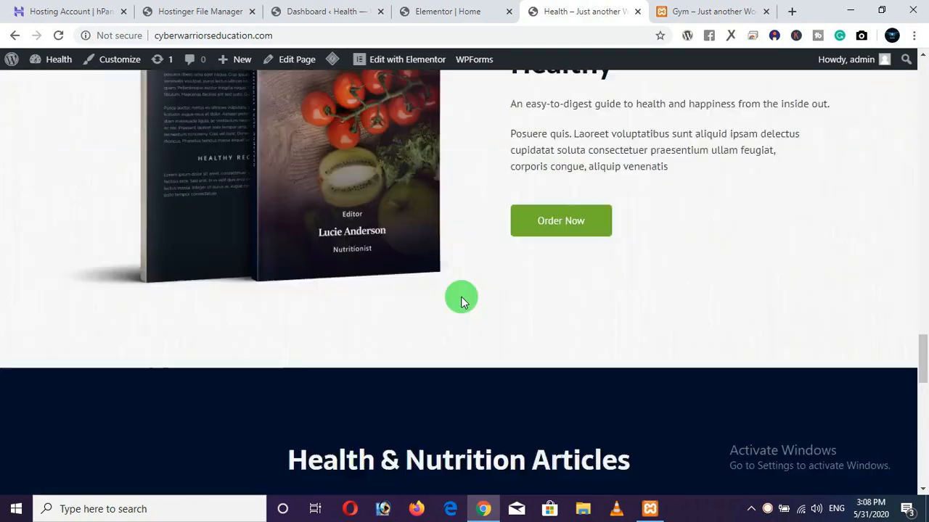
{"action": "scroll", "coordinate": [462, 299], "scroll_direction": "up", "scroll_amount": 15}
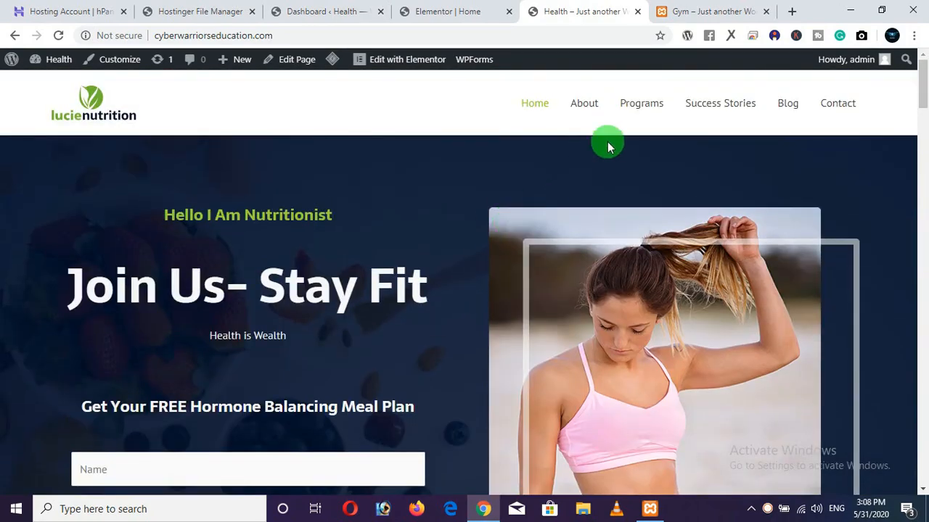
Step: Open the site's About page and scroll through its placeholder bio
{"action": "left_click", "coordinate": [587, 105]}
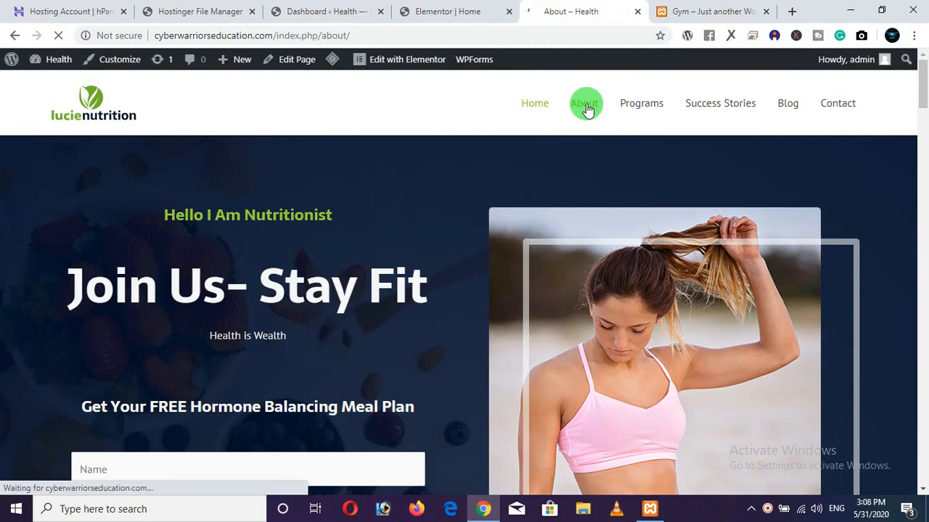
{"action": "scroll", "coordinate": [476, 243], "scroll_direction": "down", "scroll_amount": 5}
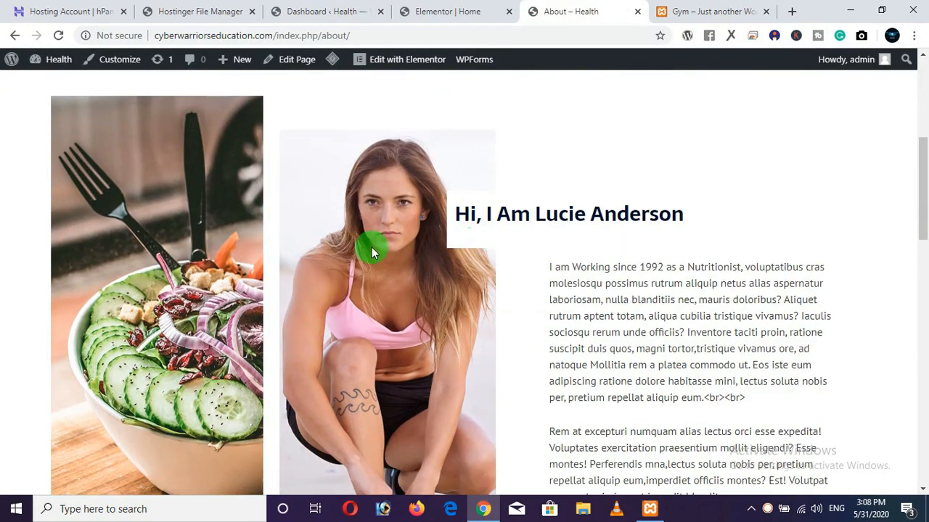
{"action": "scroll", "coordinate": [631, 268], "scroll_direction": "down", "scroll_amount": 1}
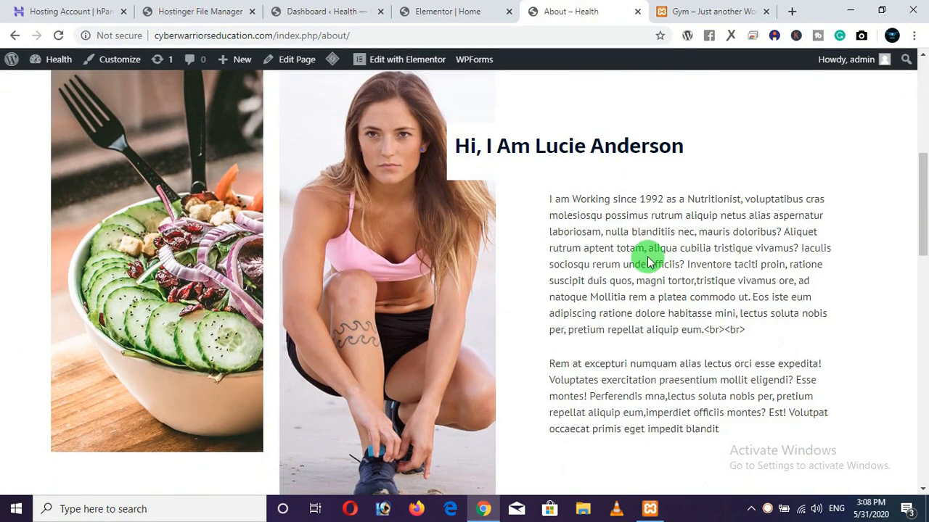
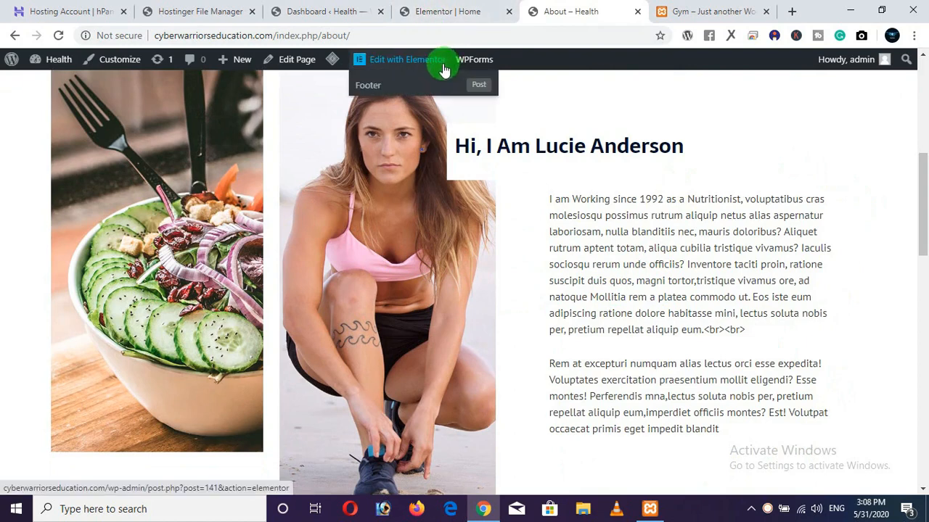
Step: Open the About page's Elementor editor in a new tab, closing the old Home editor tab
{"action": "right_click", "coordinate": [418, 59]}
{"action": "left_click", "coordinate": [443, 66]}
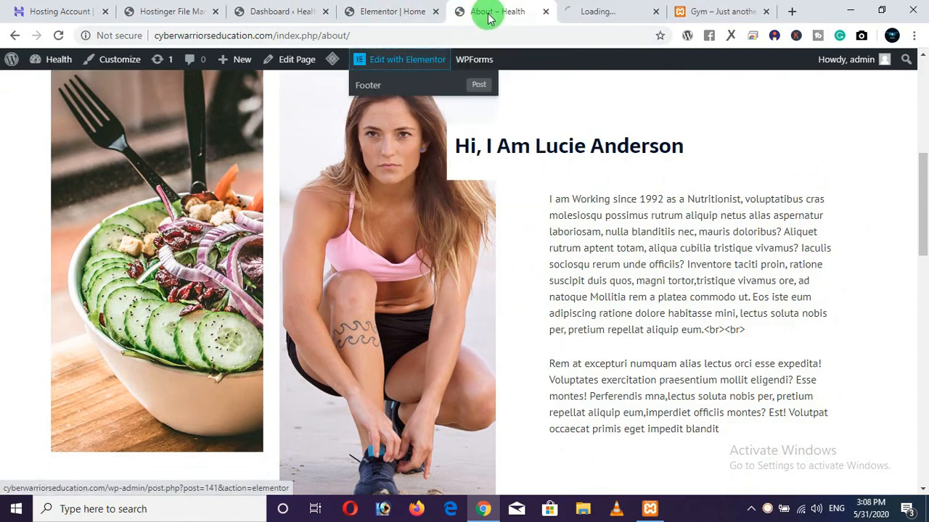
{"action": "left_click", "coordinate": [436, 11]}
{"action": "left_click_drag", "start_coordinate": [514, 13], "coordinate": [409, 13]}
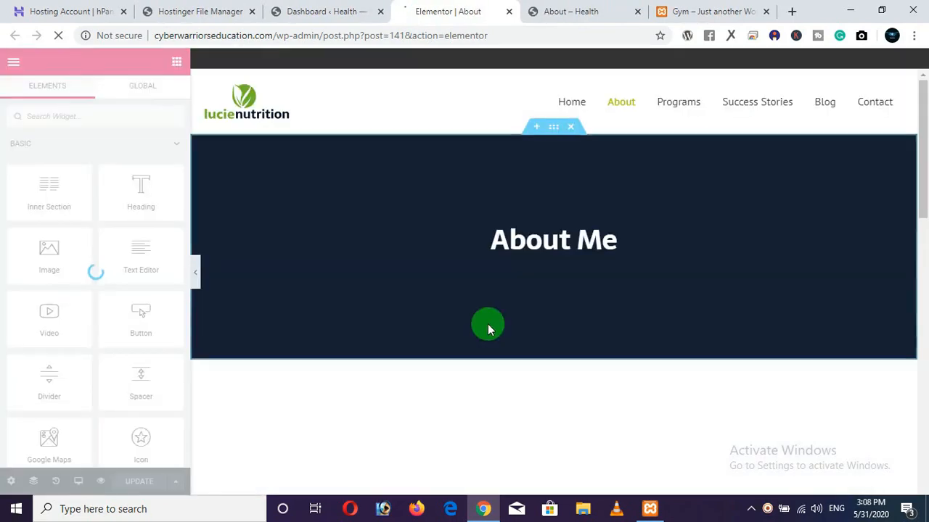
Step: Set the About page's introductory paragraph alignment to Justified
{"action": "scroll", "coordinate": [545, 308], "scroll_direction": "down", "scroll_amount": 4}
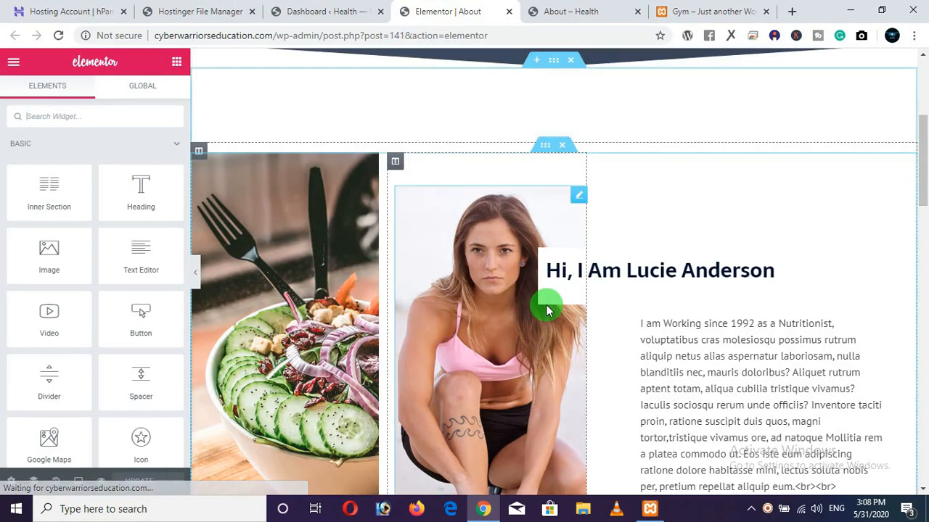
{"action": "left_click", "coordinate": [653, 303]}
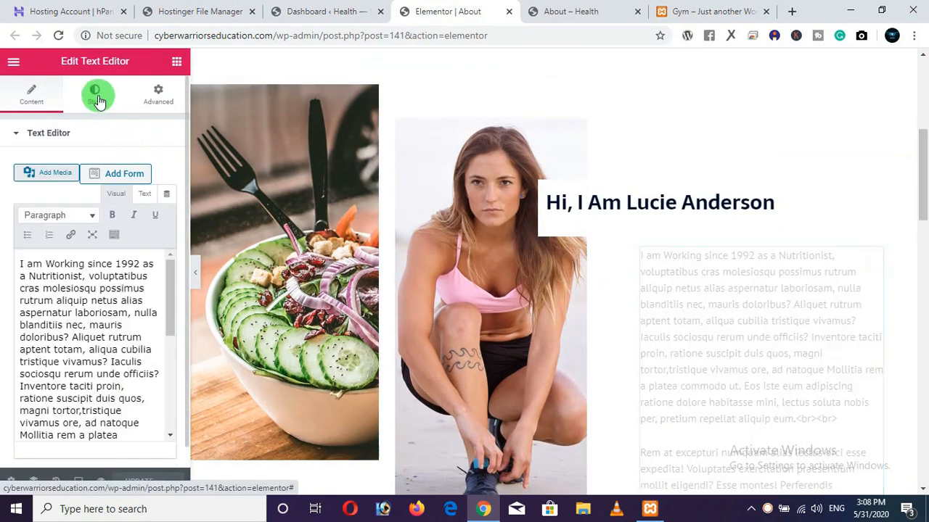
{"action": "left_click", "coordinate": [95, 94]}
{"action": "left_click", "coordinate": [172, 171]}
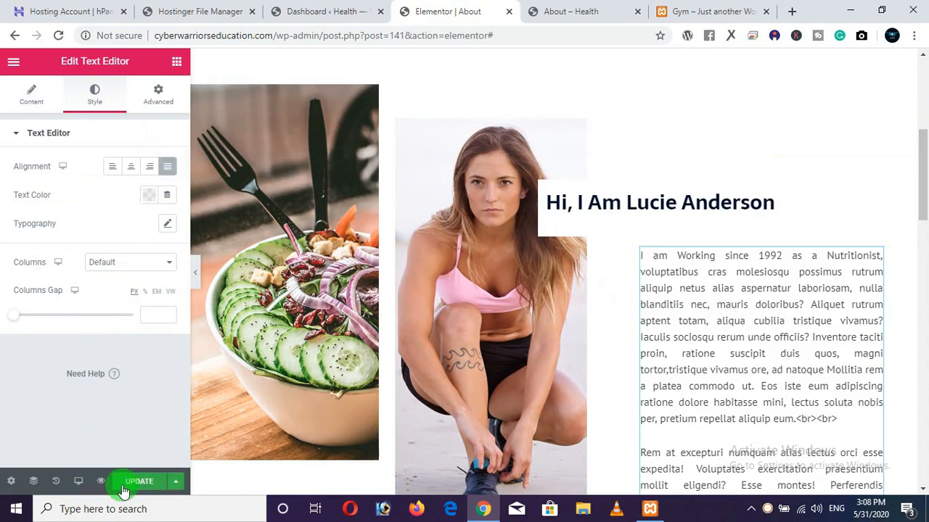
Step: Inspect the What I Do for Healthy Nutrition block's style settings, then return to the live About page
{"action": "scroll", "coordinate": [607, 300], "scroll_direction": "down", "scroll_amount": 10}
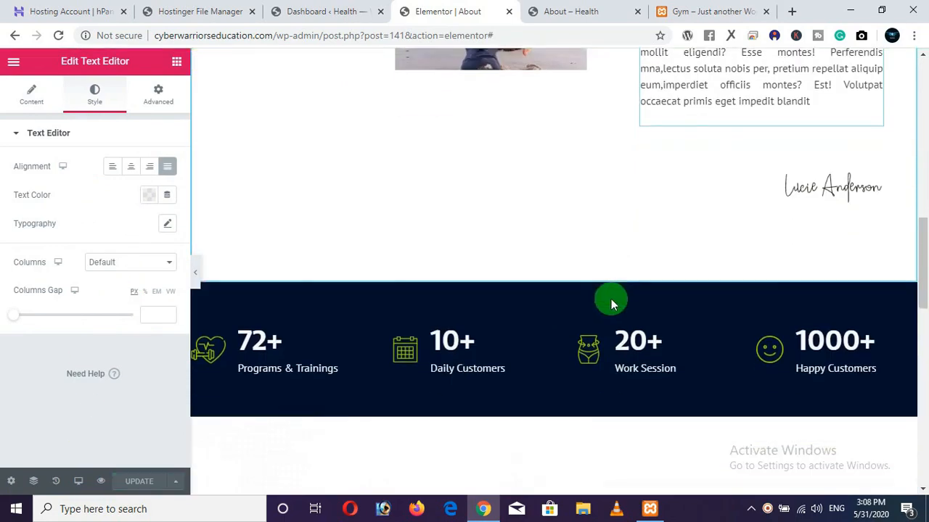
{"action": "scroll", "coordinate": [573, 296], "scroll_direction": "down", "scroll_amount": 1}
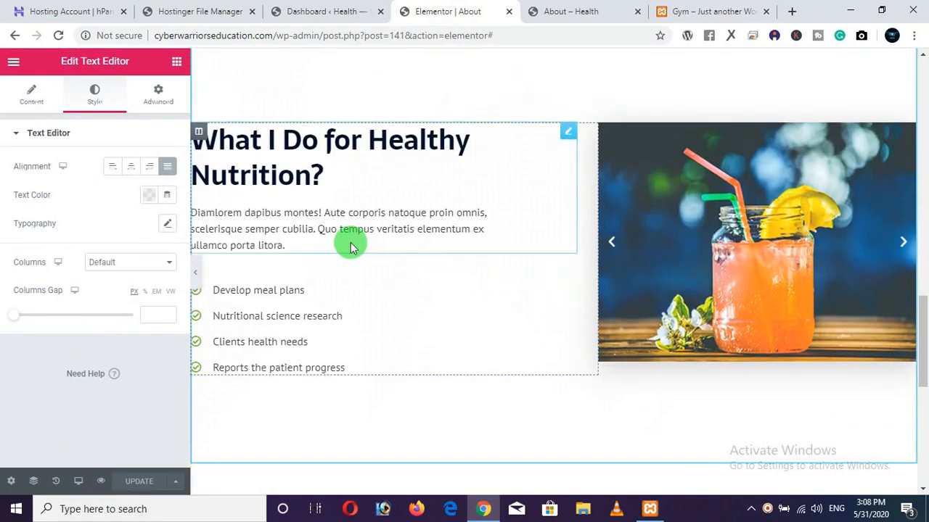
{"action": "left_click", "coordinate": [285, 213]}
{"action": "left_click", "coordinate": [97, 94]}
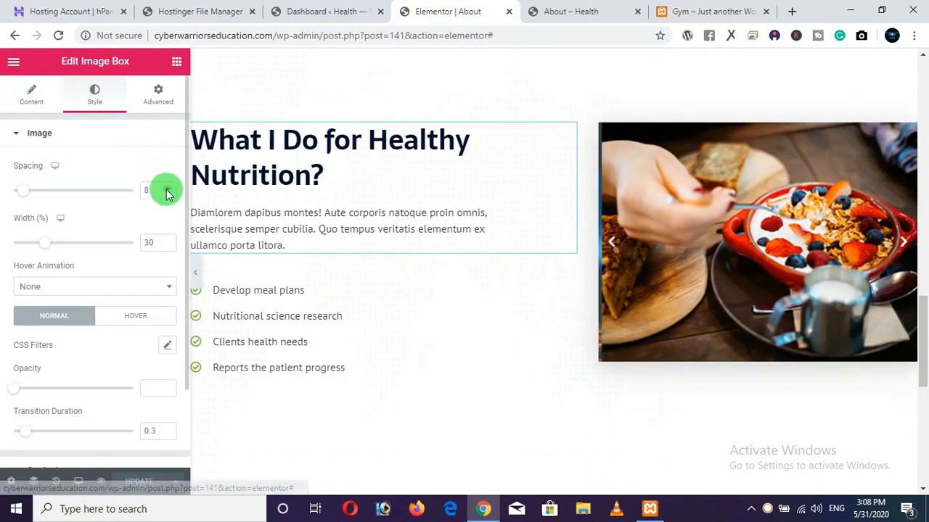
{"action": "scroll", "coordinate": [123, 280], "scroll_direction": "down", "scroll_amount": 2}
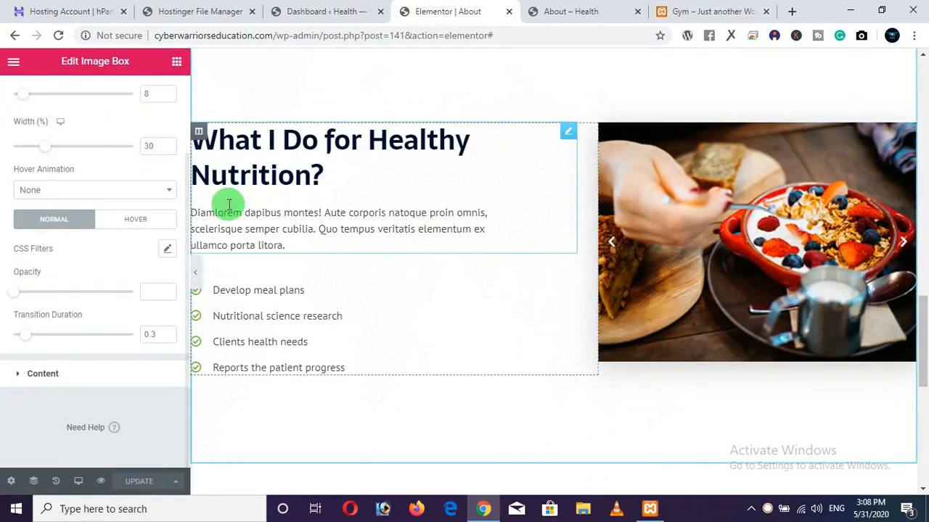
{"action": "scroll", "coordinate": [51, 107], "scroll_direction": "up", "scroll_amount": 1}
{"action": "scroll", "coordinate": [518, 214], "scroll_direction": "down", "scroll_amount": 7}
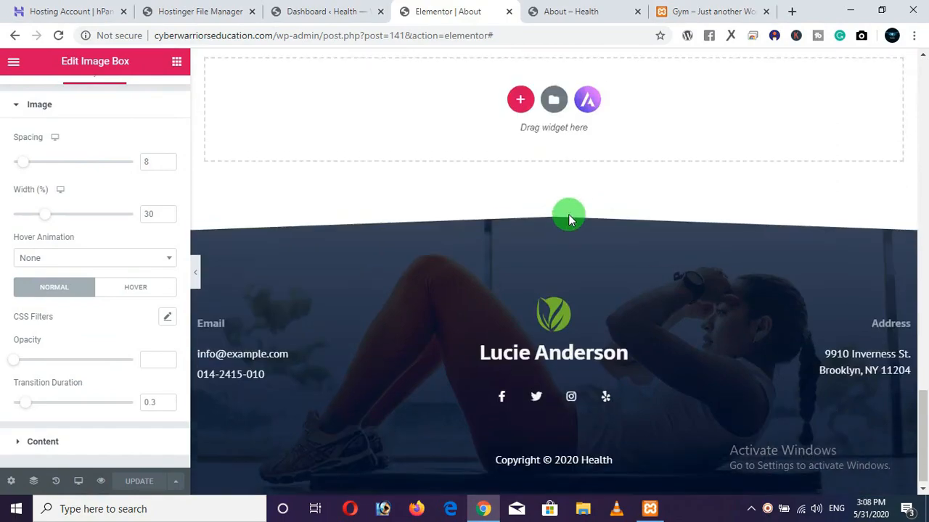
{"action": "scroll", "coordinate": [568, 214], "scroll_direction": "up", "scroll_amount": 7}
{"action": "left_click", "coordinate": [613, 13]}
{"action": "scroll", "coordinate": [633, 149], "scroll_direction": "up", "scroll_amount": 5}
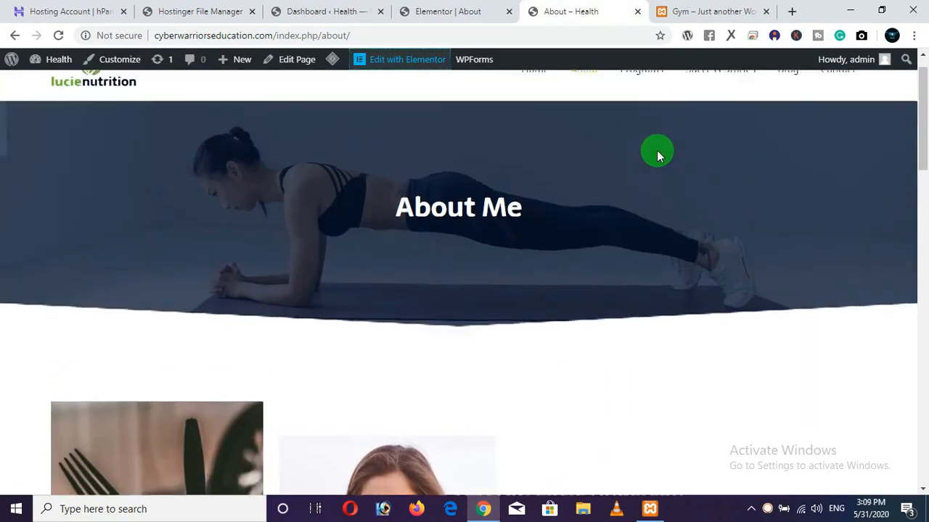
Step: Open the live Programs page and launch its Elementor editor in a new tab, closing the About editor
{"action": "left_click", "coordinate": [643, 104]}
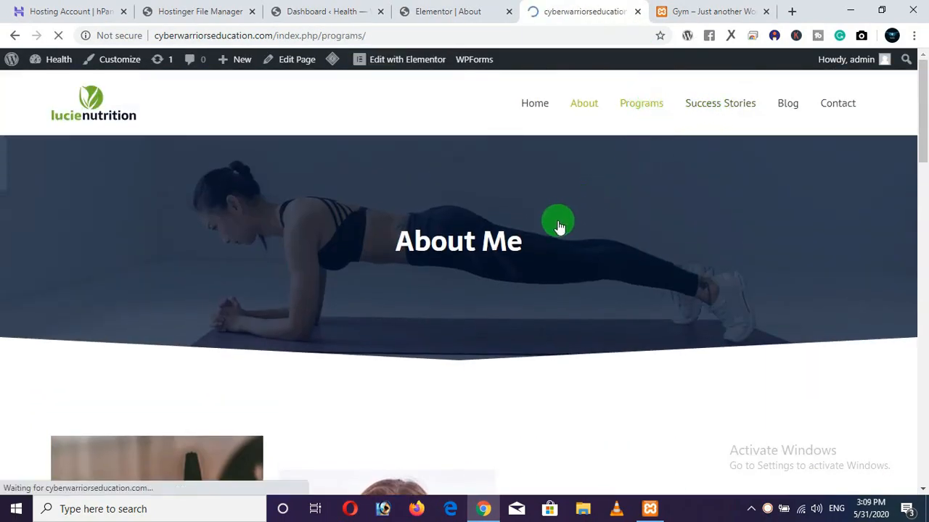
{"action": "scroll", "coordinate": [555, 220], "scroll_direction": "down", "scroll_amount": 5}
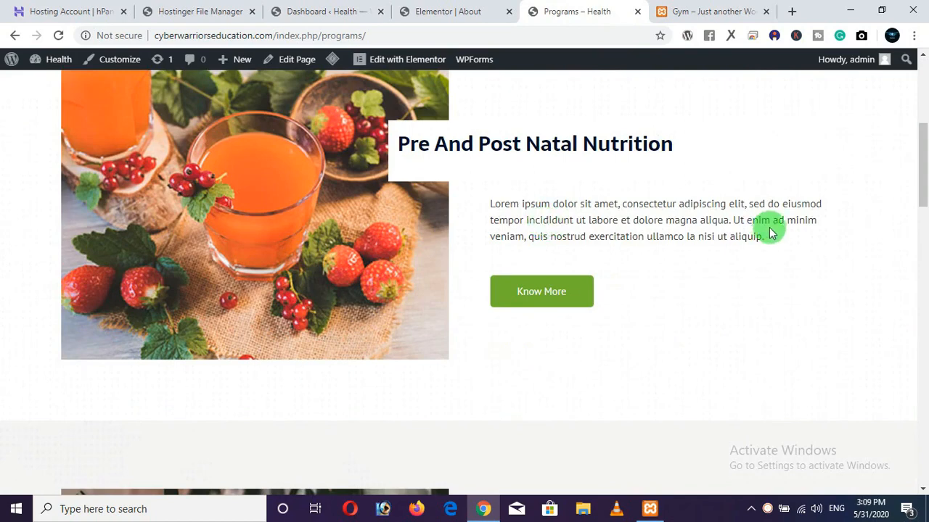
{"action": "right_click", "coordinate": [411, 62]}
{"action": "left_click", "coordinate": [422, 73]}
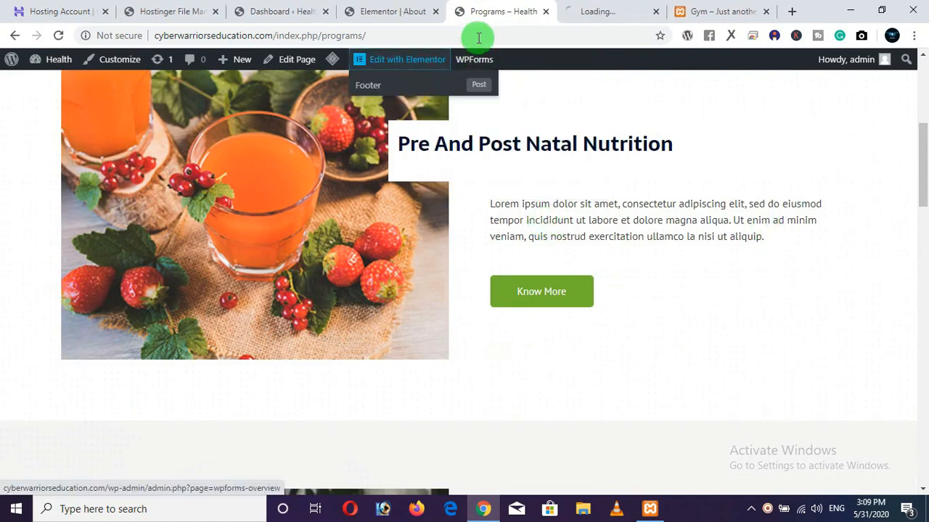
{"action": "left_click", "coordinate": [436, 12]}
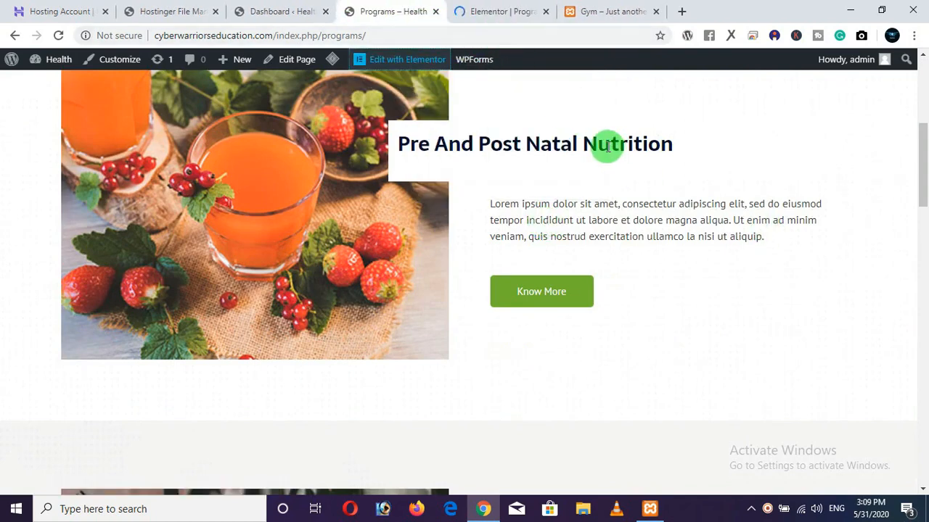
Step: Browse through the live Success Stories page
{"action": "scroll", "coordinate": [608, 145], "scroll_direction": "up", "scroll_amount": 5}
{"action": "left_click", "coordinate": [721, 109]}
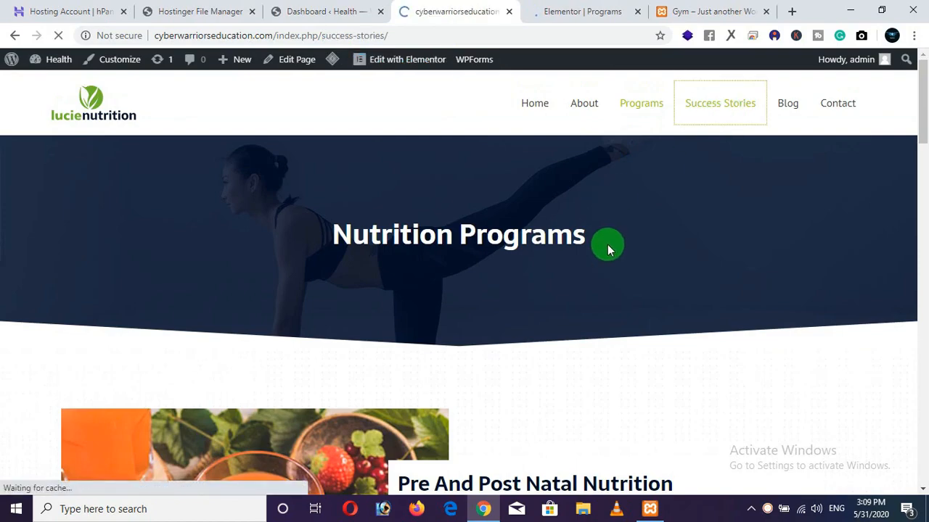
{"action": "scroll", "coordinate": [537, 262], "scroll_direction": "down", "scroll_amount": 5}
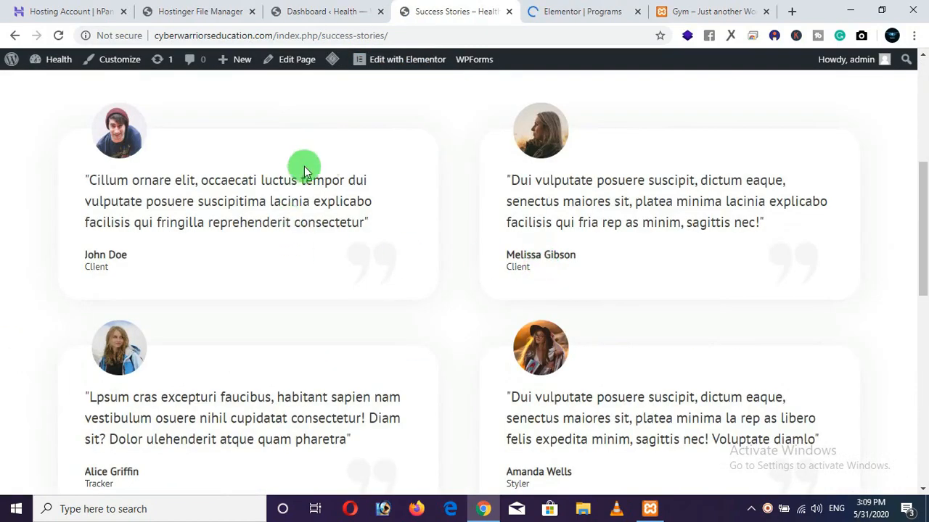
{"action": "scroll", "coordinate": [534, 259], "scroll_direction": "down", "scroll_amount": 5}
{"action": "scroll", "coordinate": [534, 259], "scroll_direction": "up", "scroll_amount": 9}
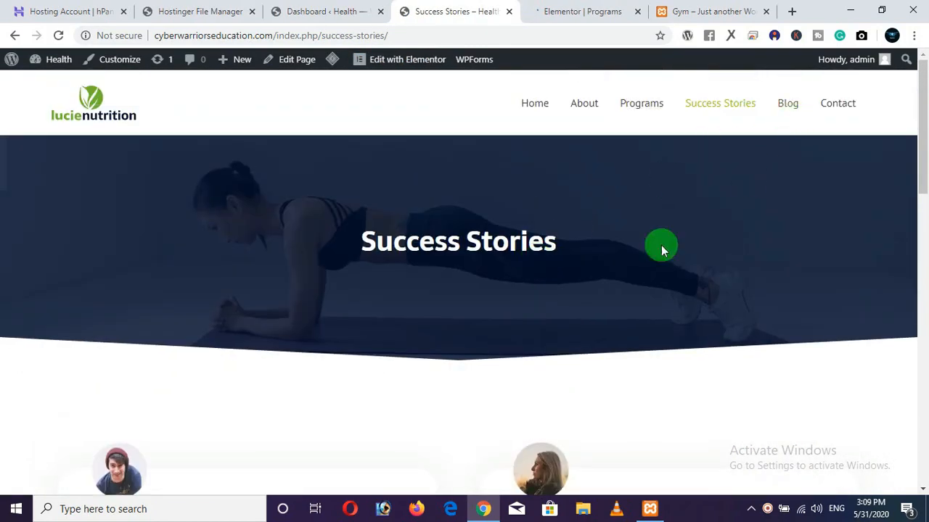
{"action": "scroll", "coordinate": [254, 273], "scroll_direction": "down", "scroll_amount": 5}
{"action": "scroll", "coordinate": [534, 220], "scroll_direction": "up", "scroll_amount": 5}
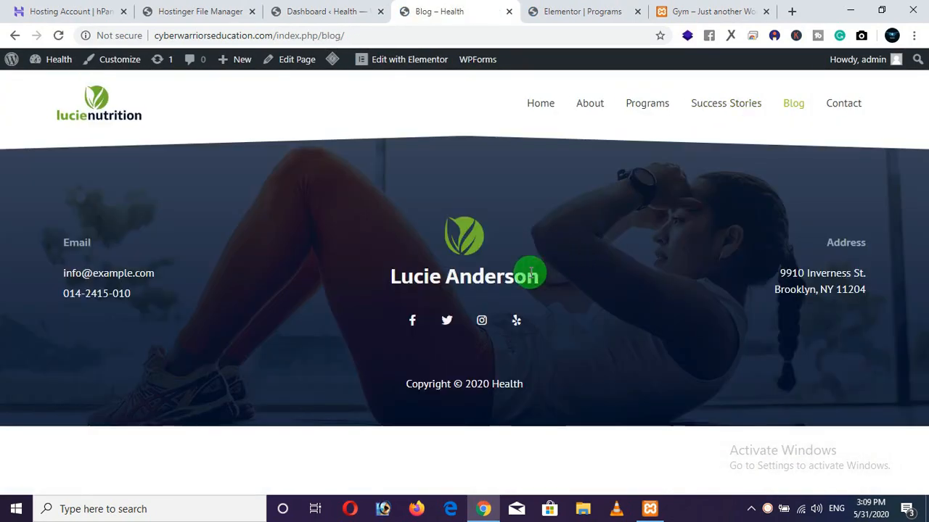
Step: Review the live Contact page, then switch to the Programs page's Elementor editor
{"action": "left_click", "coordinate": [820, 115]}
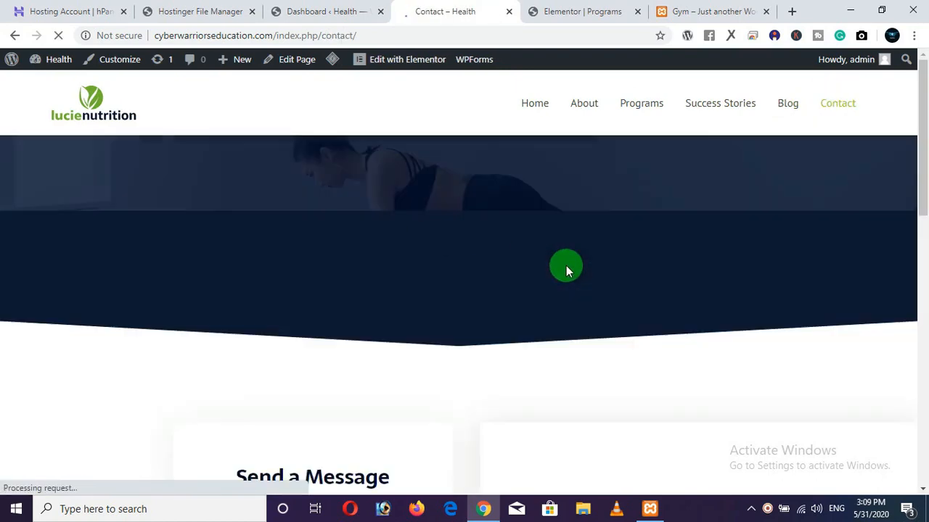
{"action": "scroll", "coordinate": [558, 270], "scroll_direction": "down", "scroll_amount": 3}
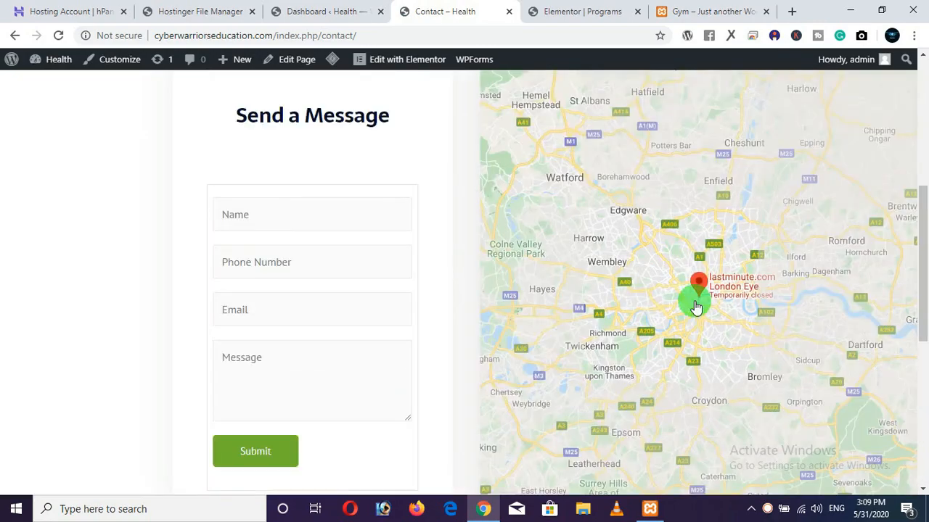
{"action": "scroll", "coordinate": [649, 269], "scroll_direction": "up", "scroll_amount": 5}
{"action": "left_click", "coordinate": [599, 24]}
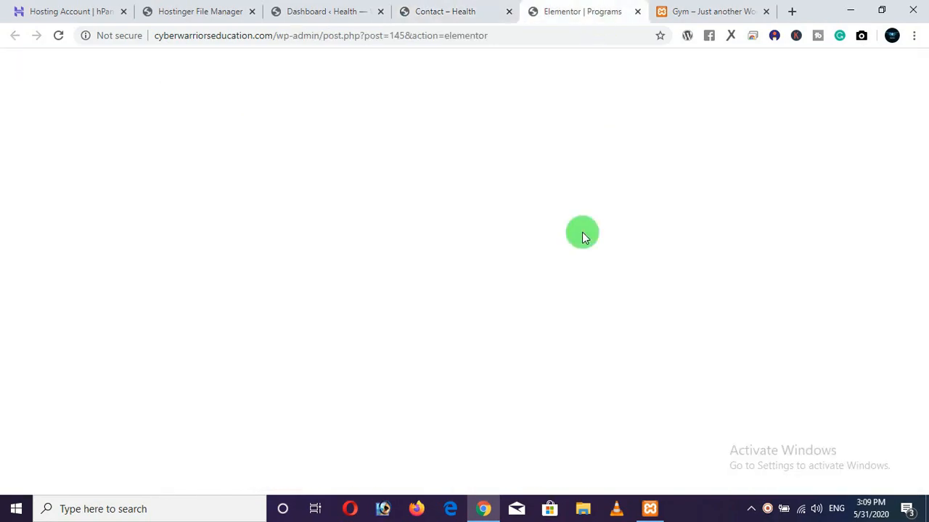
Step: Justify the Pre And Post Natal Nutrition and Sports Nutrition paragraphs, saving after each
{"action": "scroll", "coordinate": [594, 268], "scroll_direction": "down", "scroll_amount": 1}
{"action": "scroll", "coordinate": [601, 290], "scroll_direction": "down", "scroll_amount": 6}
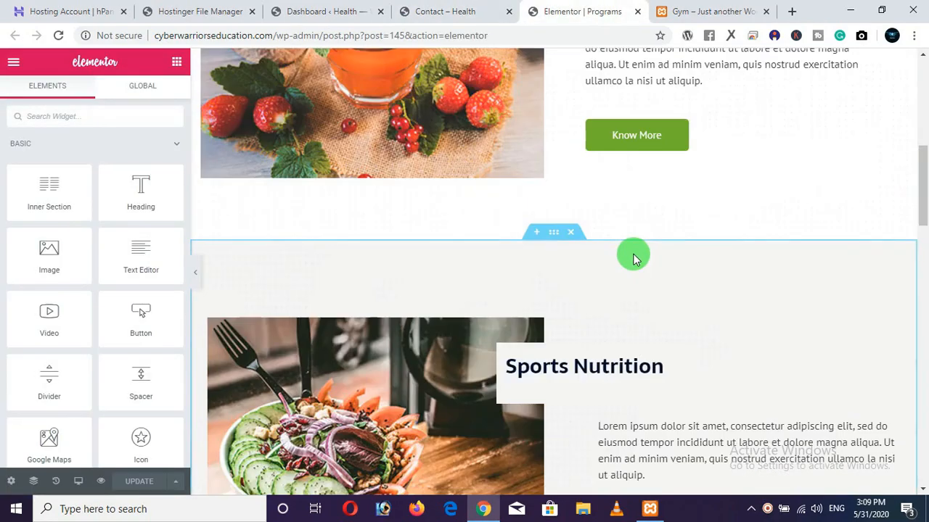
{"action": "scroll", "coordinate": [631, 255], "scroll_direction": "up", "scroll_amount": 3}
{"action": "left_click", "coordinate": [537, 278]}
{"action": "left_click", "coordinate": [95, 92]}
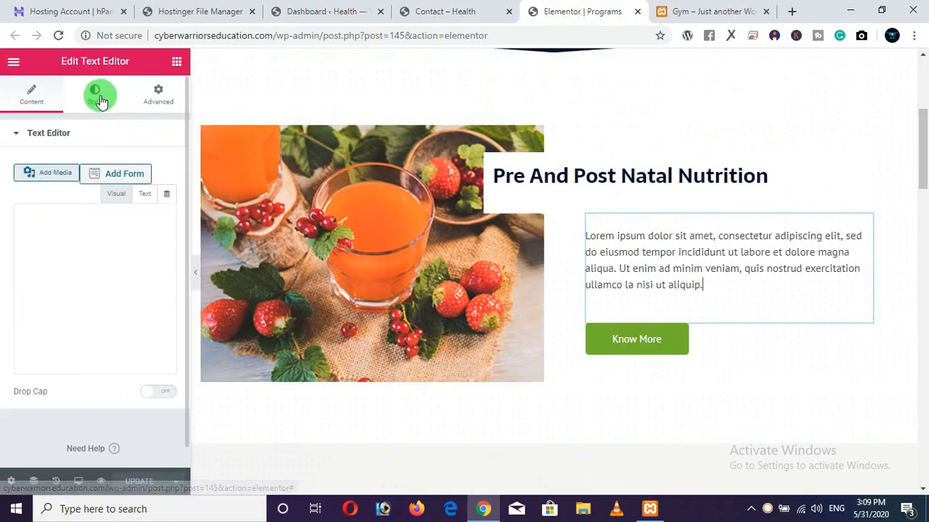
{"action": "left_click", "coordinate": [168, 166]}
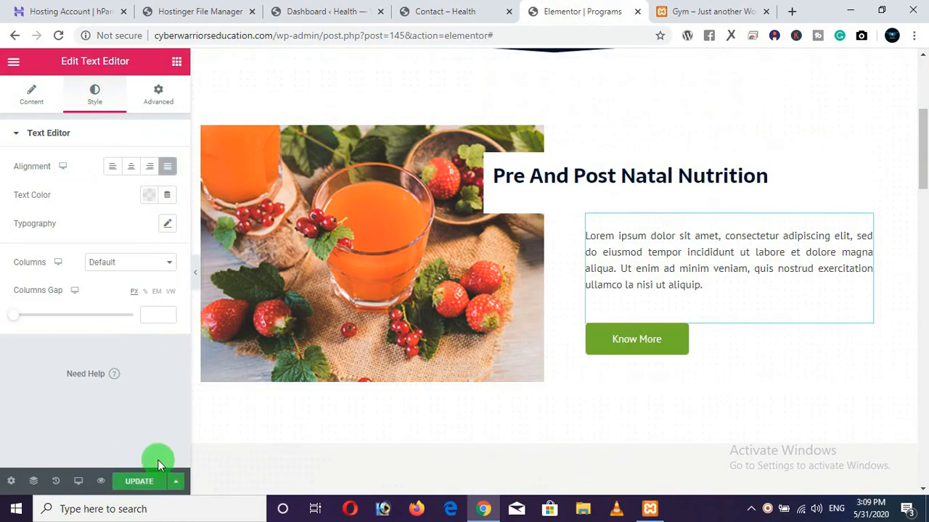
{"action": "left_click", "coordinate": [154, 483]}
{"action": "scroll", "coordinate": [608, 346], "scroll_direction": "down", "scroll_amount": 3}
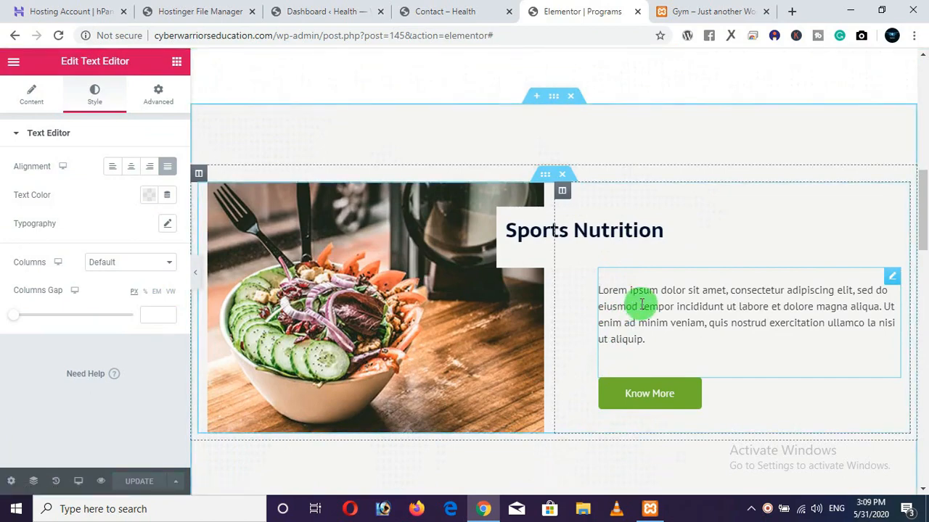
{"action": "left_click", "coordinate": [642, 309]}
{"action": "left_click", "coordinate": [95, 93]}
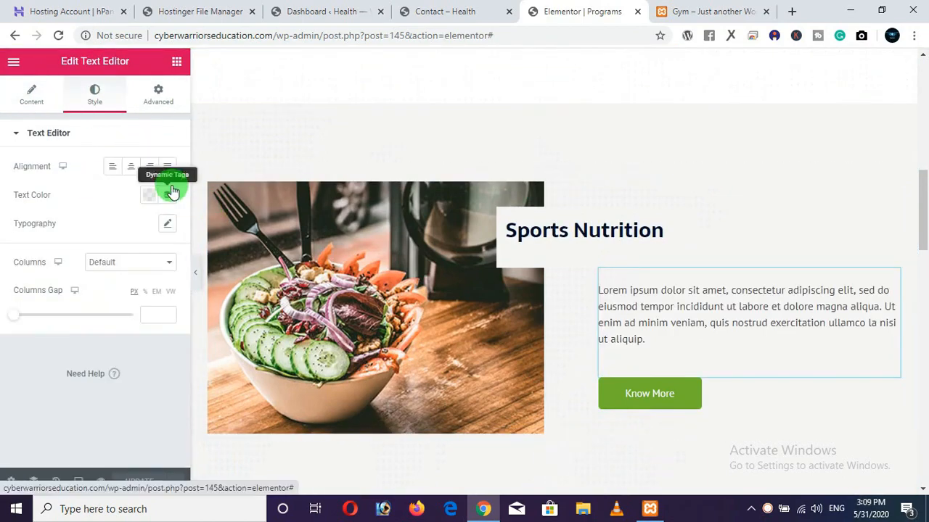
{"action": "left_click", "coordinate": [167, 169]}
{"action": "left_click", "coordinate": [140, 487]}
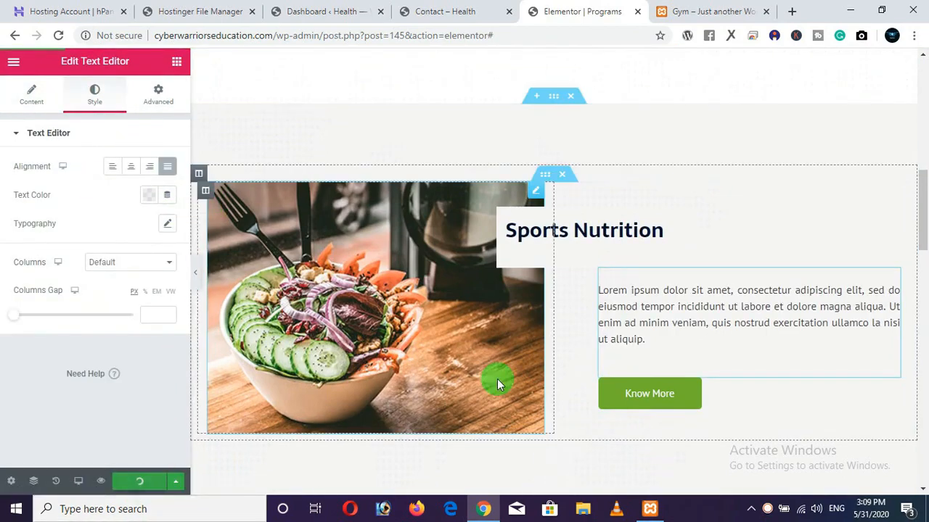
Step: Justify the Food Intolerances and Weight Management paragraphs and save with Ctrl+S
{"action": "scroll", "coordinate": [497, 379], "scroll_direction": "down", "scroll_amount": 5}
{"action": "left_click", "coordinate": [657, 291]}
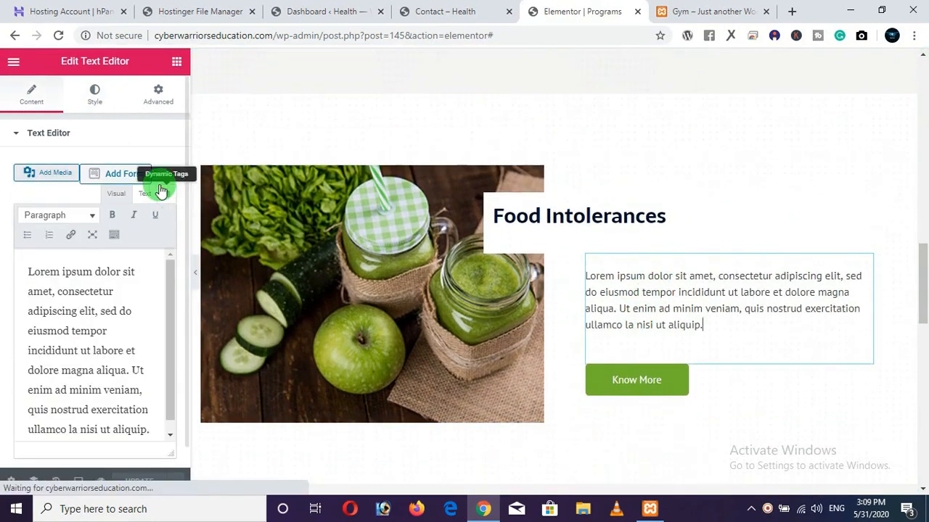
{"action": "left_click", "coordinate": [95, 92]}
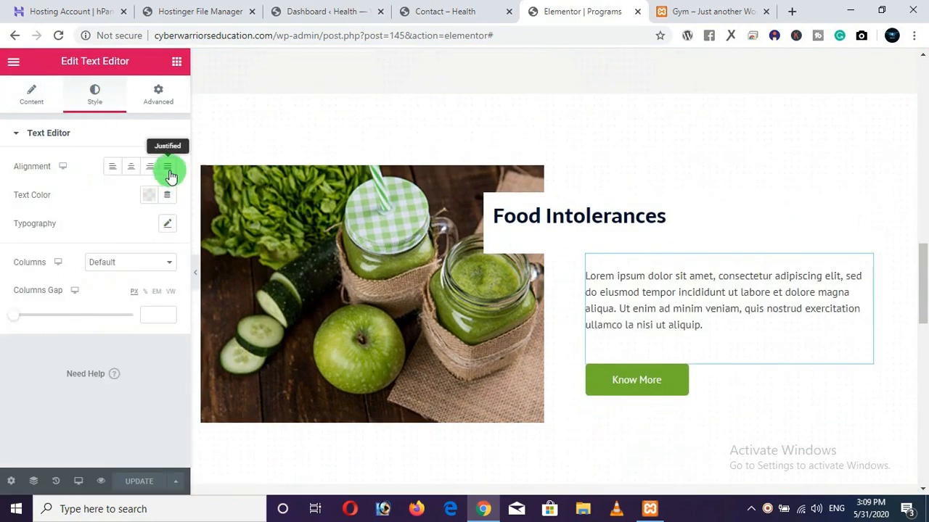
{"action": "left_click", "coordinate": [168, 166]}
{"action": "scroll", "coordinate": [552, 349], "scroll_direction": "down", "scroll_amount": 5}
{"action": "left_click", "coordinate": [626, 354]}
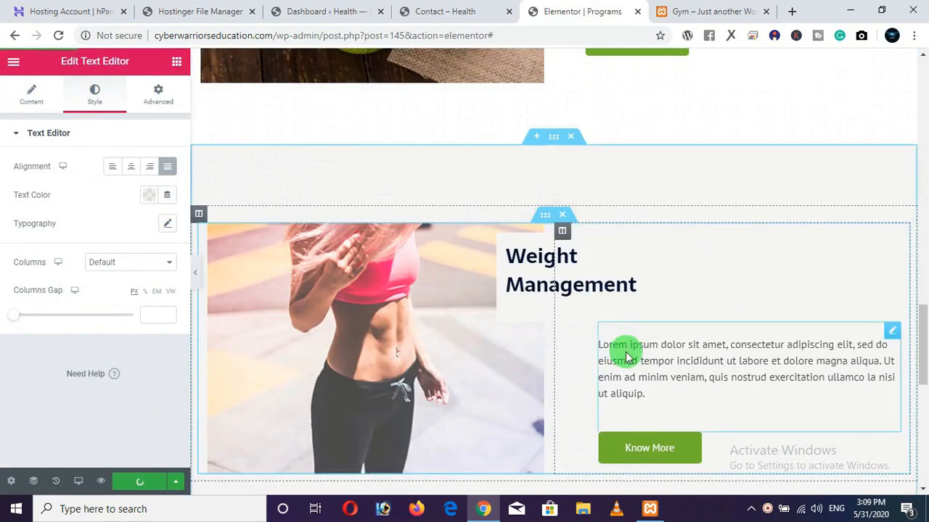
{"action": "left_click", "coordinate": [96, 95]}
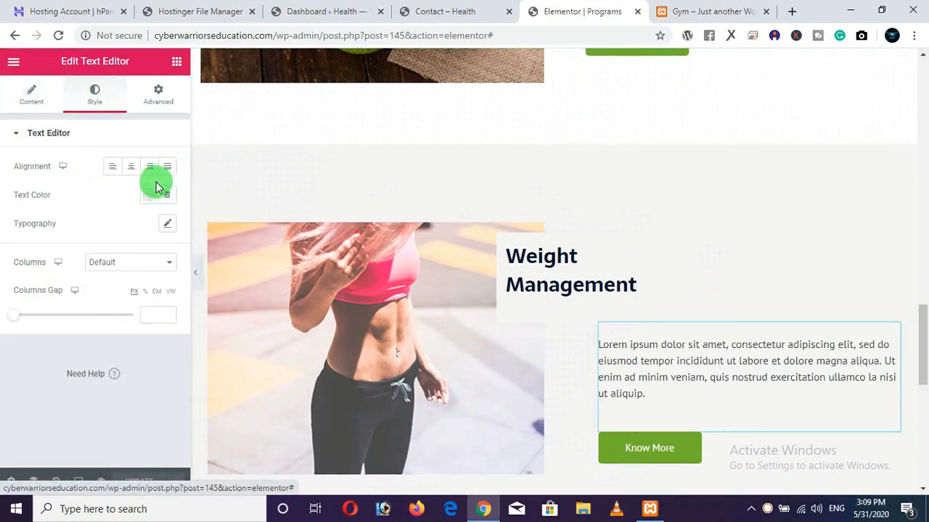
{"action": "left_click", "coordinate": [167, 166]}
{"action": "scroll", "coordinate": [575, 322], "scroll_direction": "down", "scroll_amount": 8}
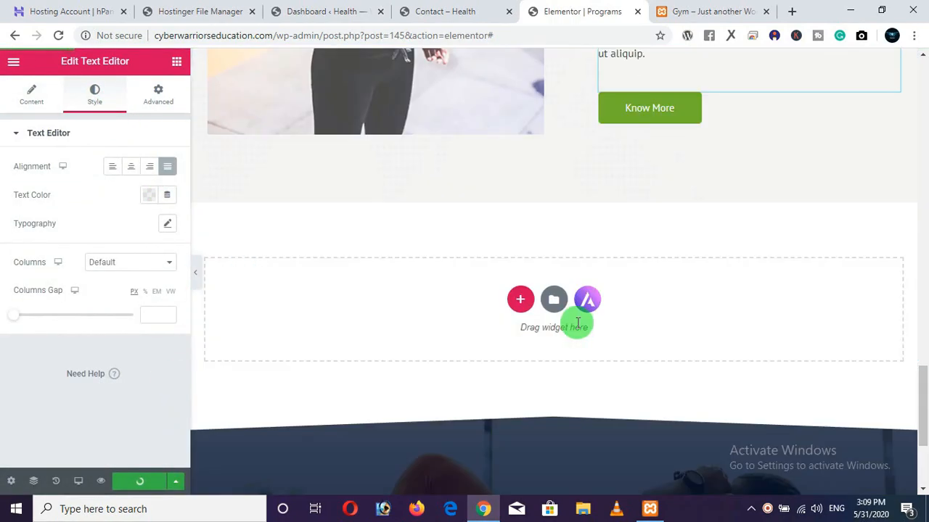
{"action": "key", "text": "ctrl+s"}
Step: Select the Pre And Post Natal Nutrition image widget for editing
{"action": "scroll", "coordinate": [575, 322], "scroll_direction": "up", "scroll_amount": 10}
{"action": "scroll", "coordinate": [575, 322], "scroll_direction": "up", "scroll_amount": 12}
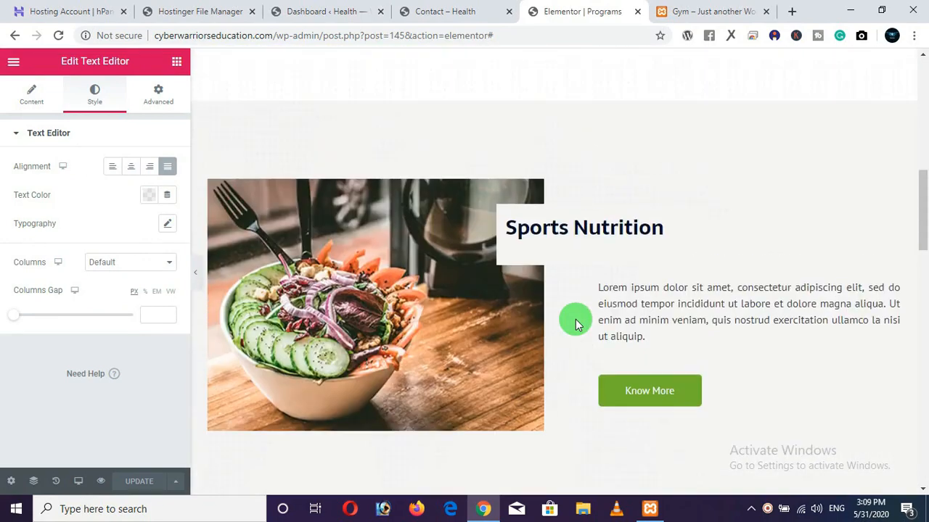
{"action": "scroll", "coordinate": [518, 311], "scroll_direction": "down", "scroll_amount": 2}
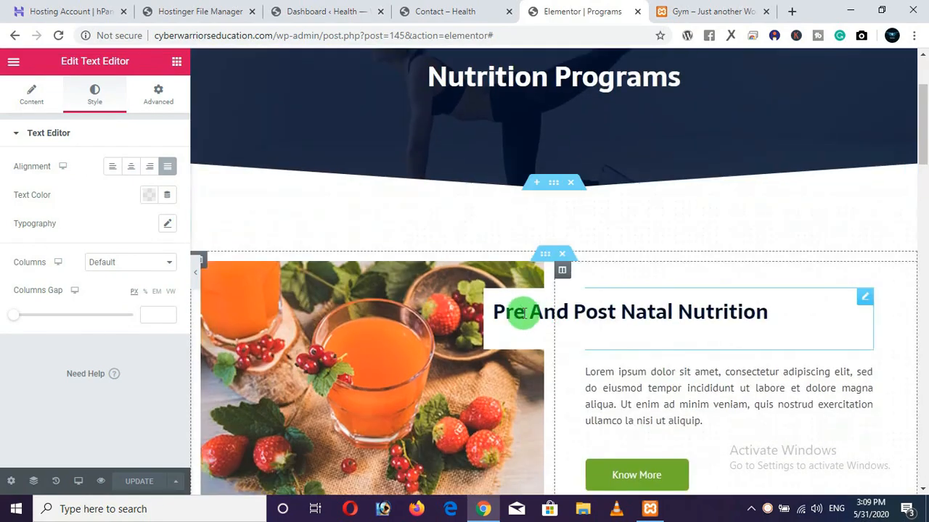
{"action": "scroll", "coordinate": [388, 315], "scroll_direction": "down", "scroll_amount": 2}
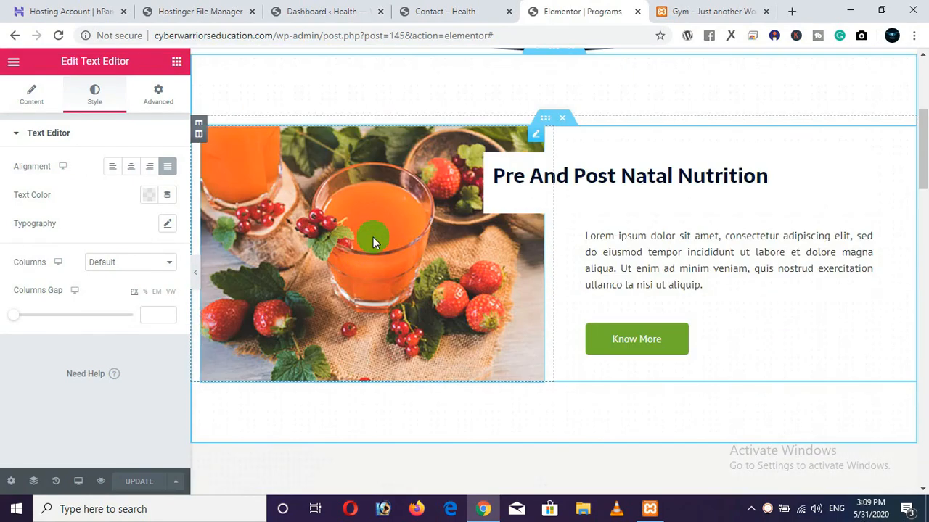
{"action": "left_click", "coordinate": [532, 137]}
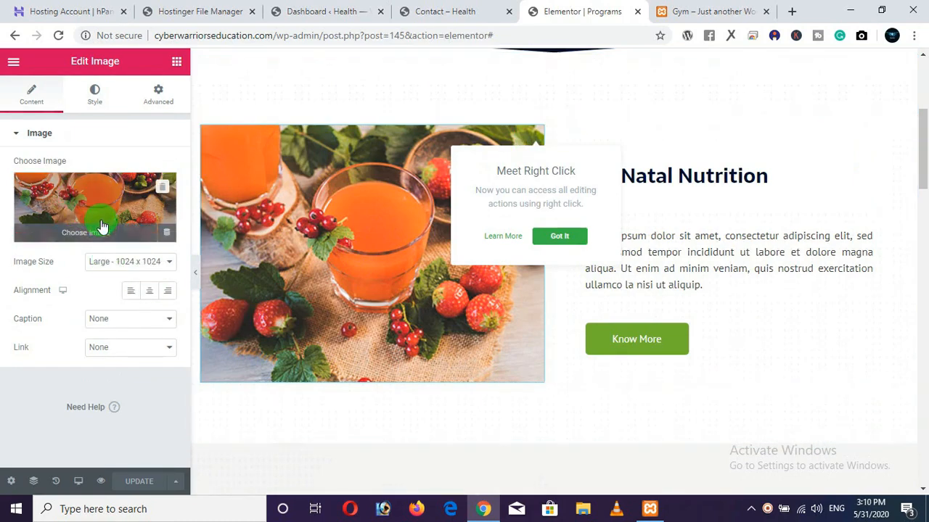
Step: Upload photoshop.jpg from Desktop > lms, insert it as the Pre And Post Natal Nutrition image, and save
{"action": "left_click", "coordinate": [88, 238]}
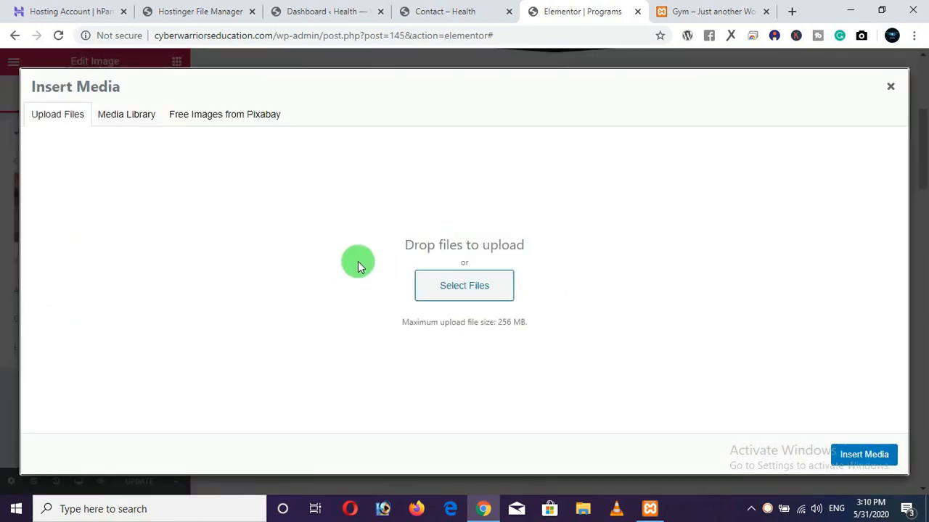
{"action": "left_click", "coordinate": [478, 294]}
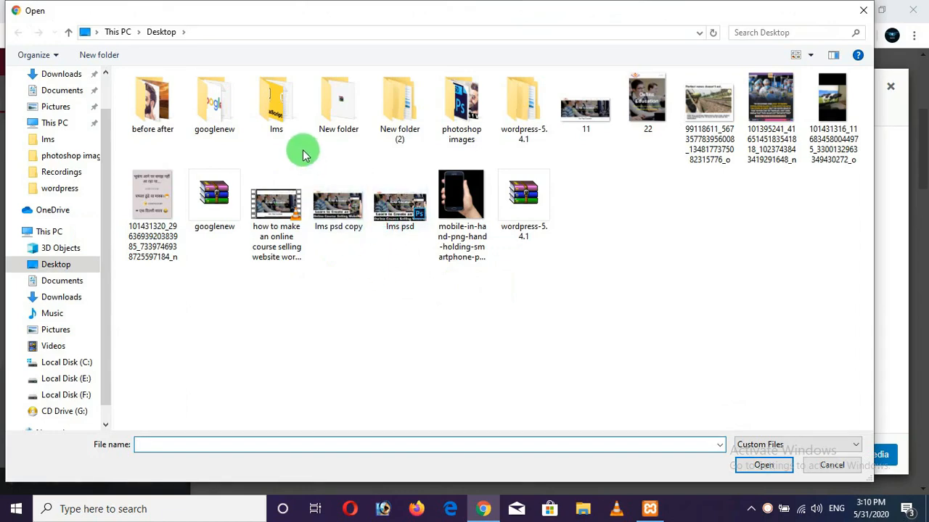
{"action": "double_click", "coordinate": [274, 114]}
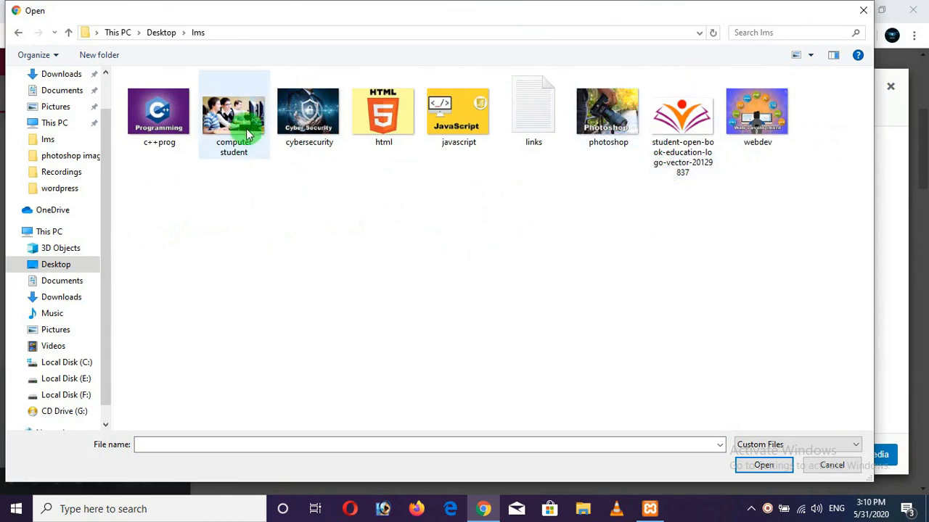
{"action": "left_click", "coordinate": [608, 115]}
{"action": "left_click", "coordinate": [760, 464]}
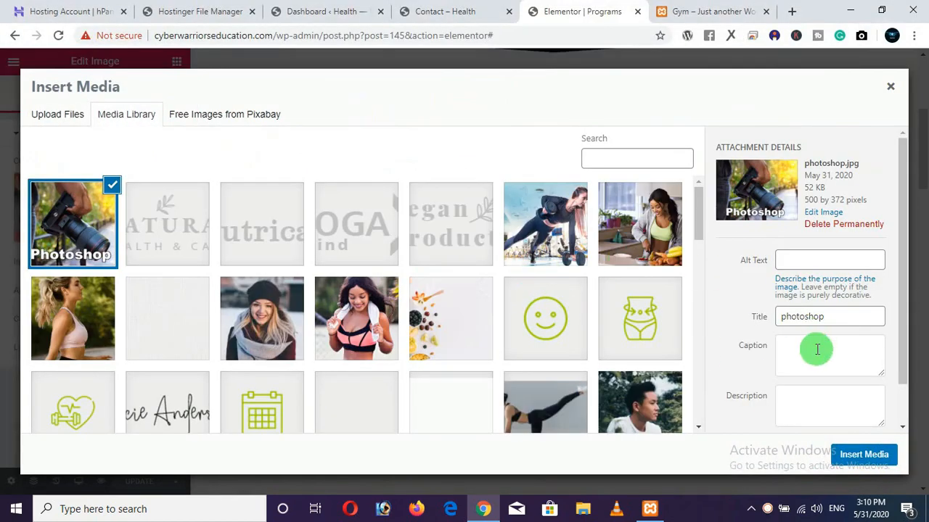
{"action": "left_click", "coordinate": [861, 455]}
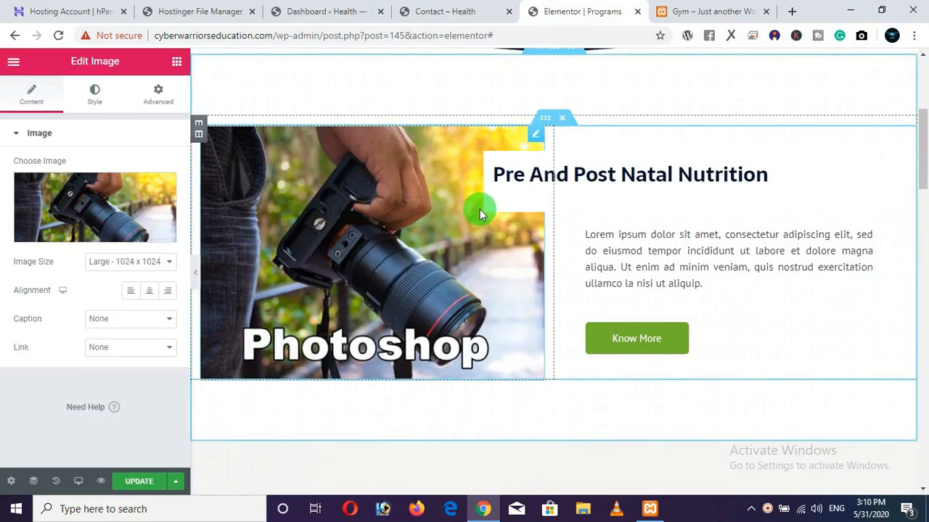
{"action": "left_click", "coordinate": [138, 482]}
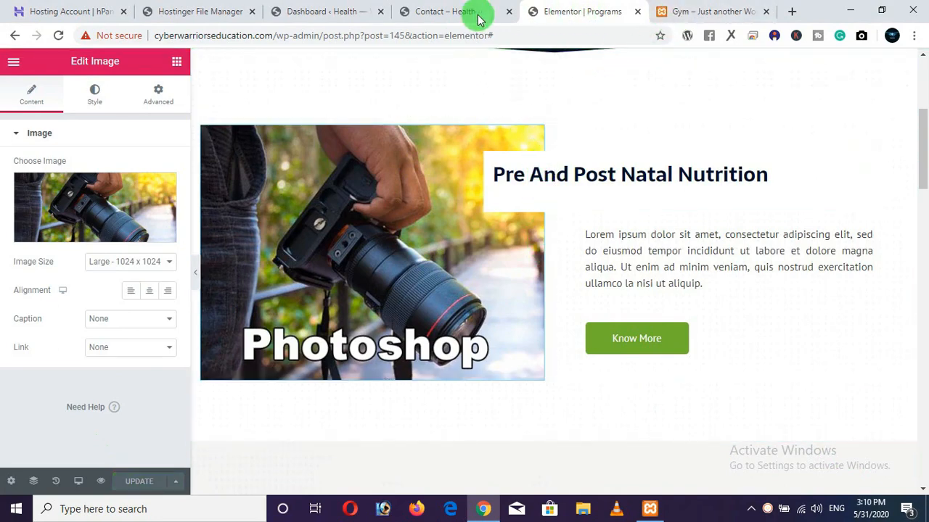
{"action": "left_click", "coordinate": [479, 19]}
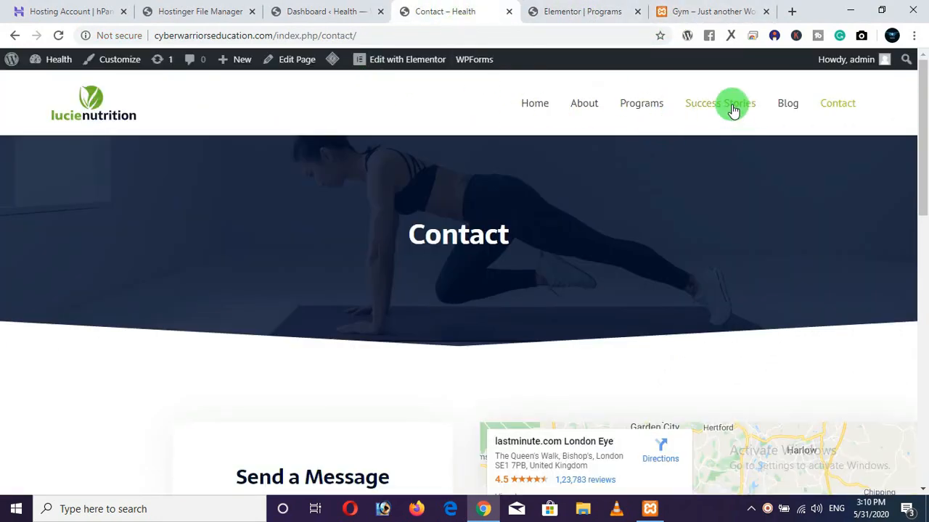
{"action": "left_click", "coordinate": [789, 111]}
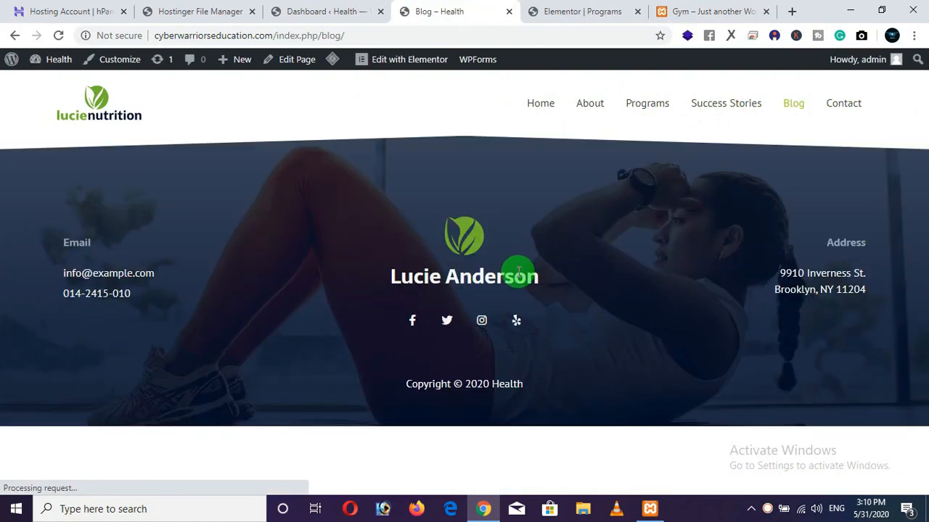
{"action": "left_click", "coordinate": [721, 116]}
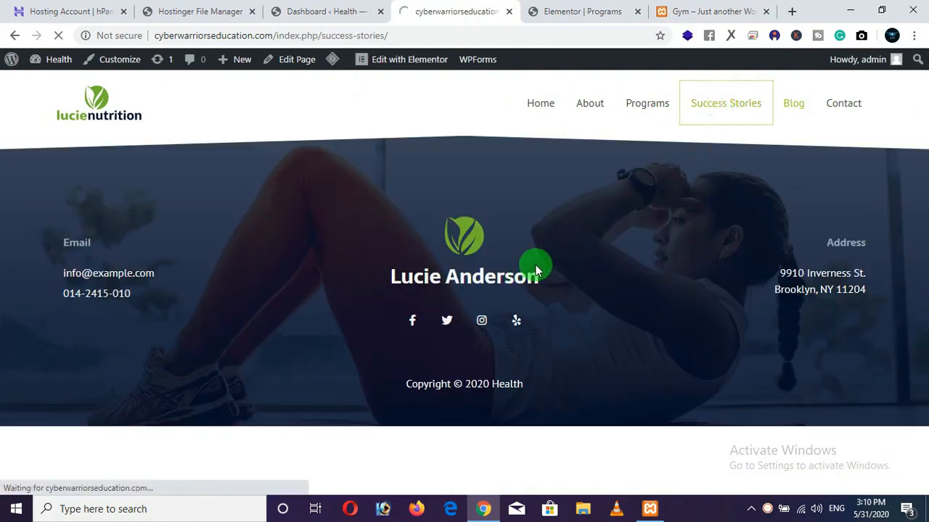
{"action": "scroll", "coordinate": [482, 249], "scroll_direction": "down", "scroll_amount": 5}
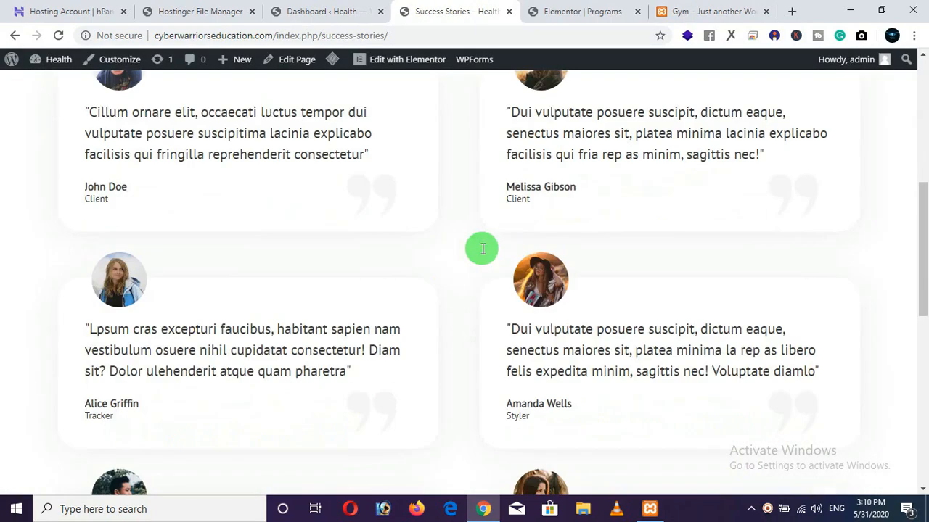
{"action": "scroll", "coordinate": [630, 124], "scroll_direction": "up", "scroll_amount": 5}
{"action": "left_click", "coordinate": [633, 110]}
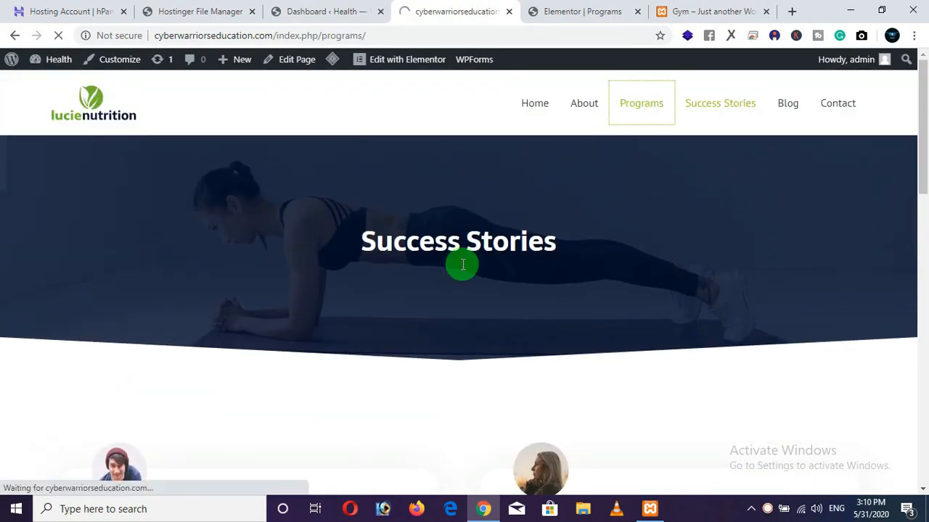
{"action": "scroll", "coordinate": [455, 262], "scroll_direction": "down", "scroll_amount": 5}
{"action": "scroll", "coordinate": [459, 264], "scroll_direction": "up", "scroll_amount": 3}
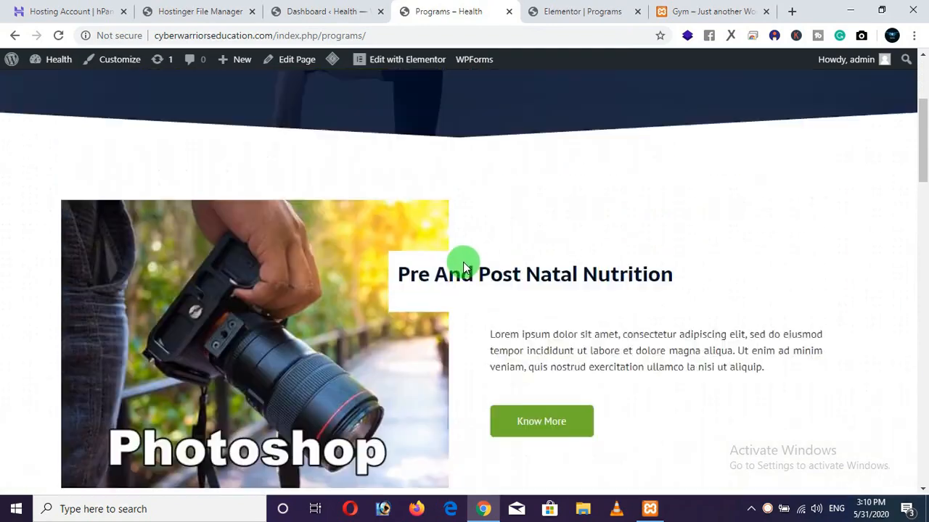
{"action": "scroll", "coordinate": [462, 262], "scroll_direction": "down", "scroll_amount": 3}
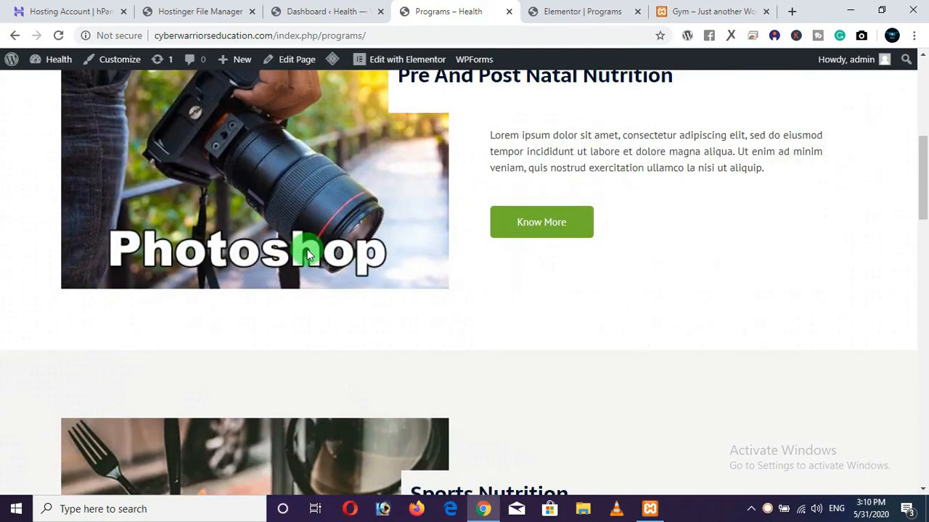
{"action": "left_click", "coordinate": [584, 13]}
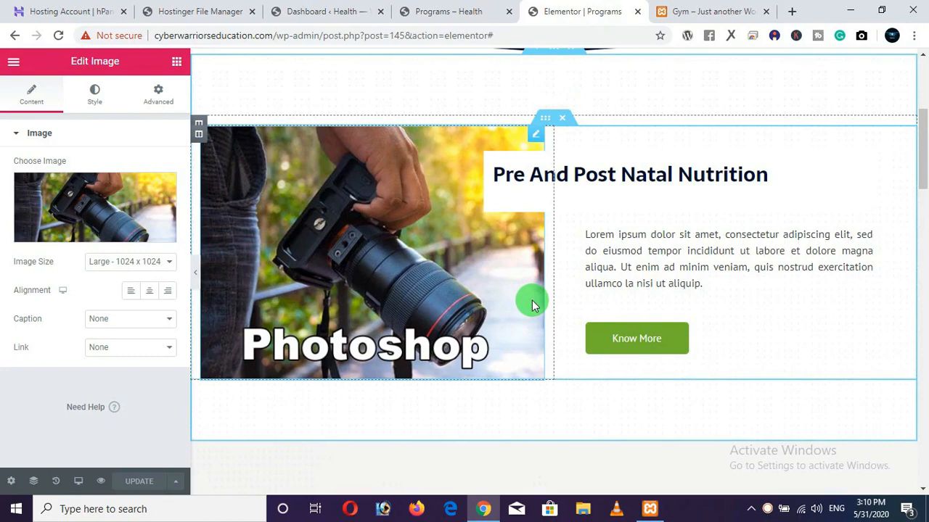
{"action": "scroll", "coordinate": [530, 261], "scroll_direction": "up", "scroll_amount": 4}
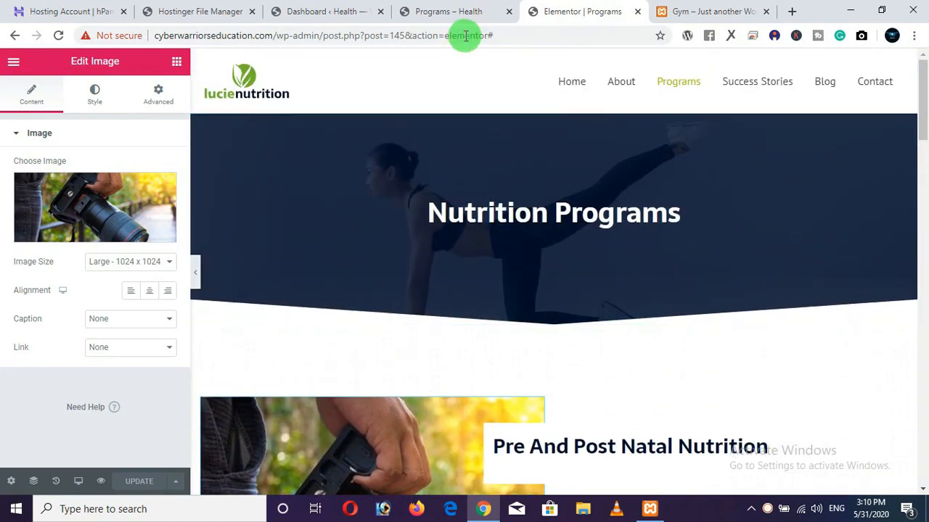
{"action": "left_click", "coordinate": [678, 11]}
{"action": "scroll", "coordinate": [510, 261], "scroll_direction": "up", "scroll_amount": 5}
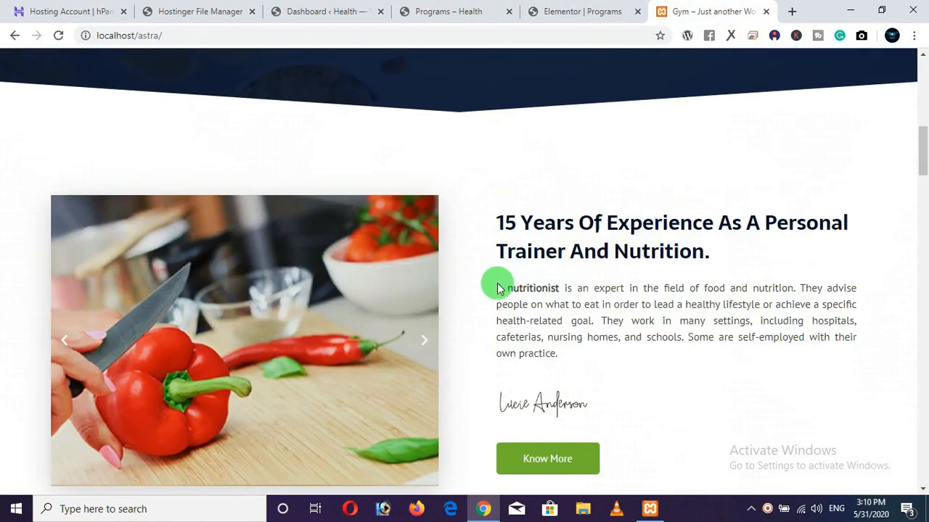
{"action": "scroll", "coordinate": [357, 319], "scroll_direction": "up", "scroll_amount": 6}
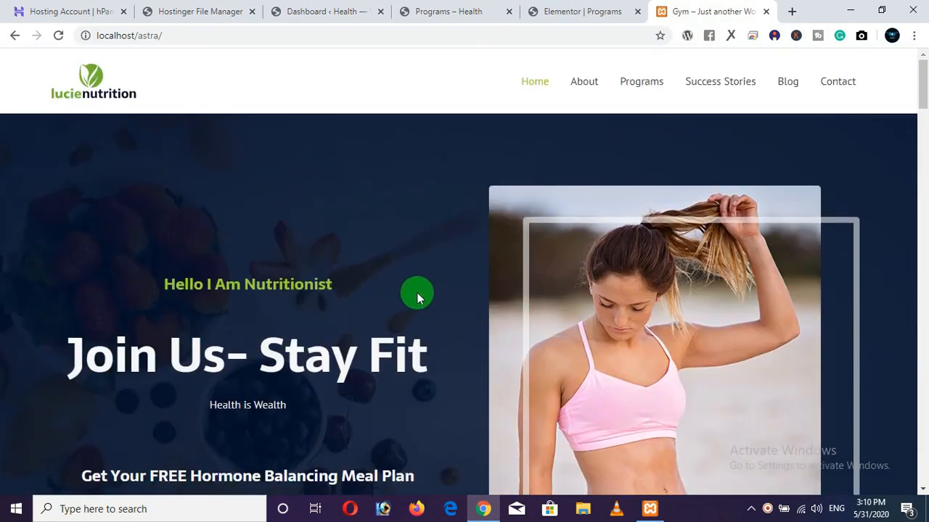
{"action": "scroll", "coordinate": [416, 296], "scroll_direction": "down", "scroll_amount": 1}
{"action": "scroll", "coordinate": [425, 286], "scroll_direction": "up", "scroll_amount": 1}
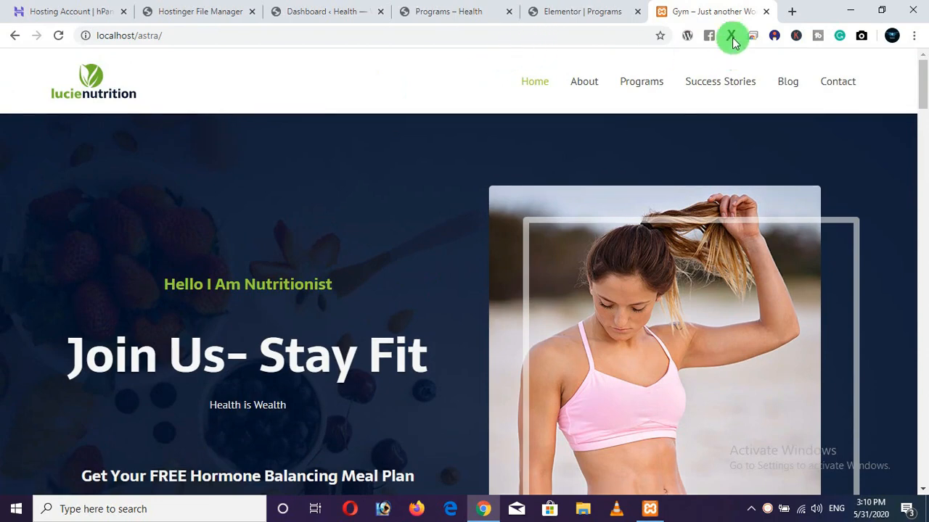
{"action": "left_click", "coordinate": [568, 13]}
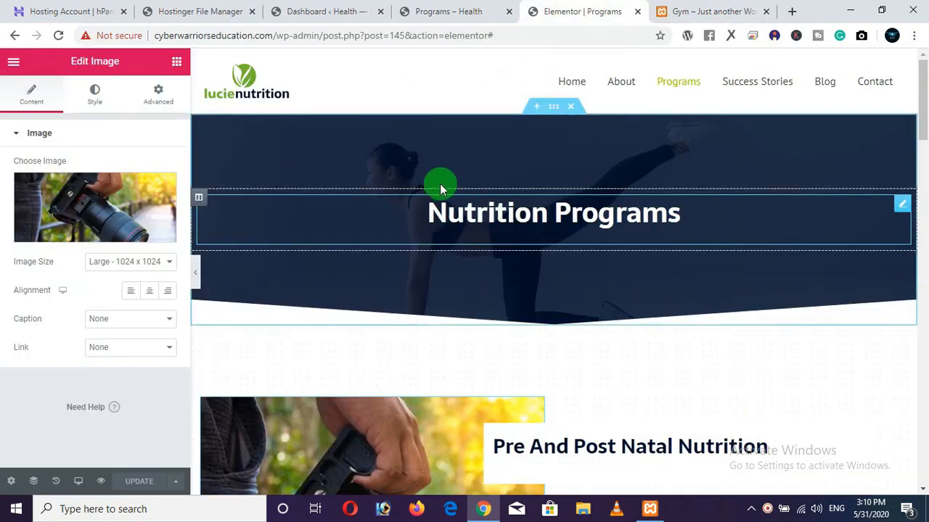
Step: Trim the editor URL back to /wp-admin/ and open Appearance > Customize
{"action": "left_click", "coordinate": [298, 14]}
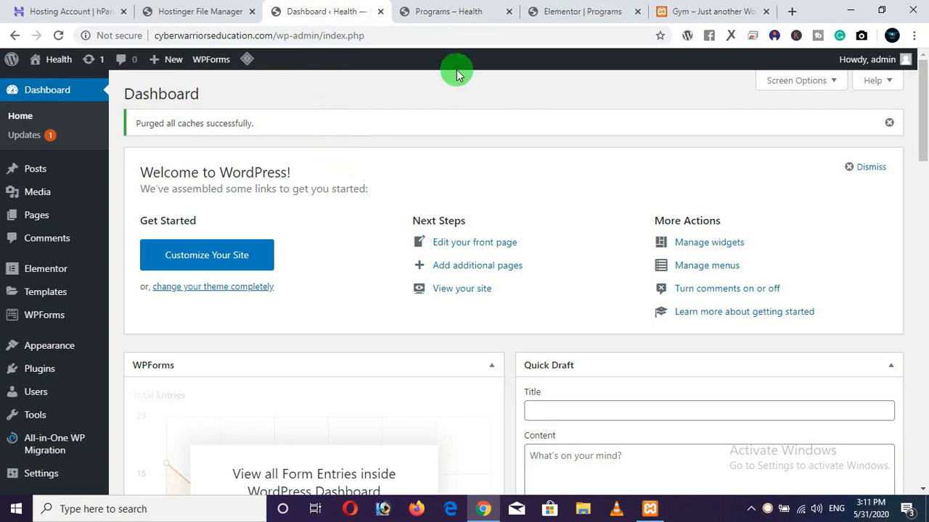
{"action": "left_click", "coordinate": [547, 12]}
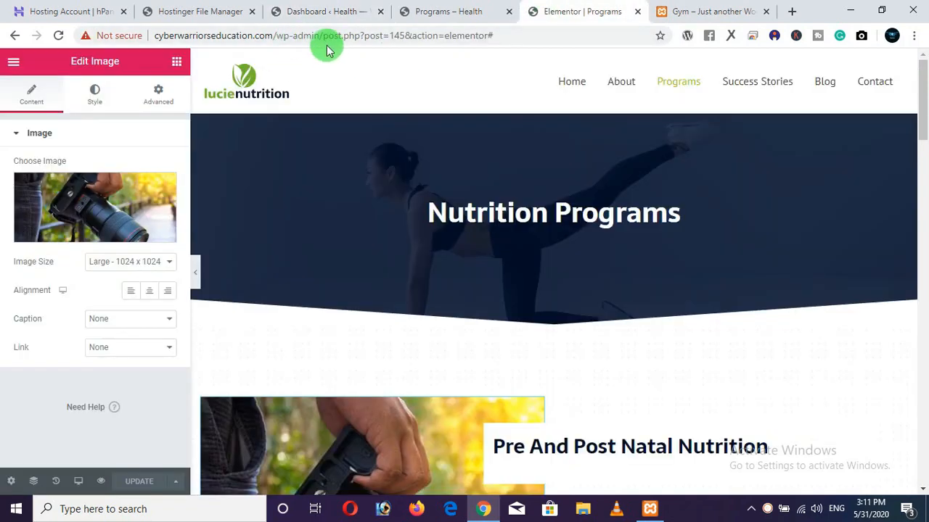
{"action": "left_click_drag", "start_coordinate": [324, 40], "coordinate": [554, 40]}
{"action": "key", "text": "BackSpace"}
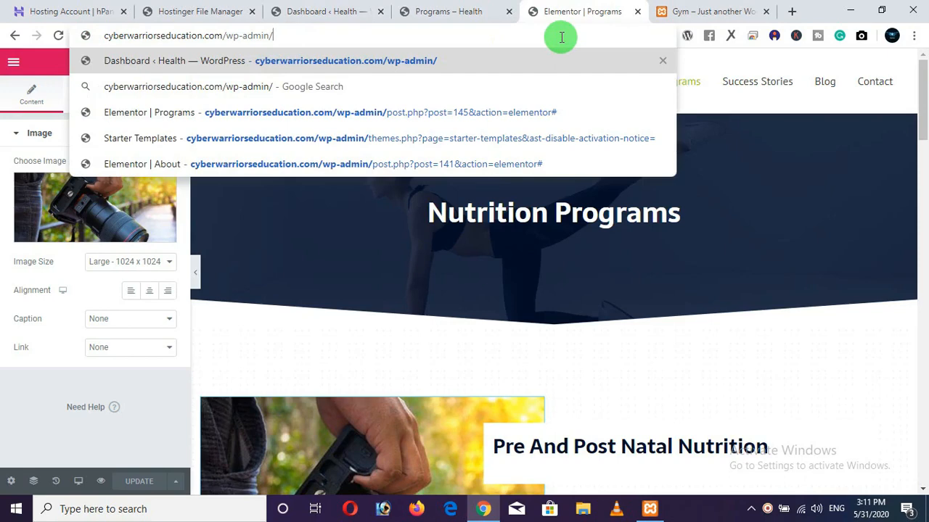
{"action": "key", "text": "Return"}
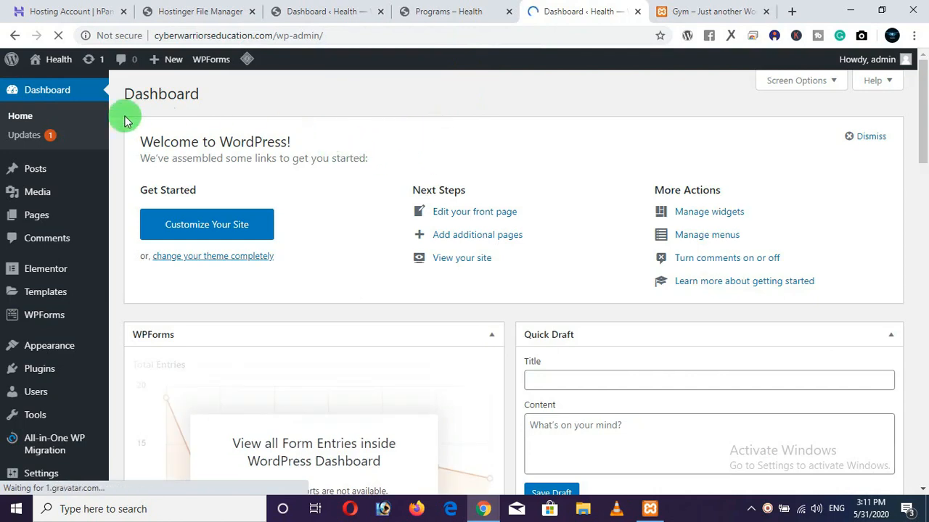
{"action": "mouse_move", "coordinate": [52, 348]}
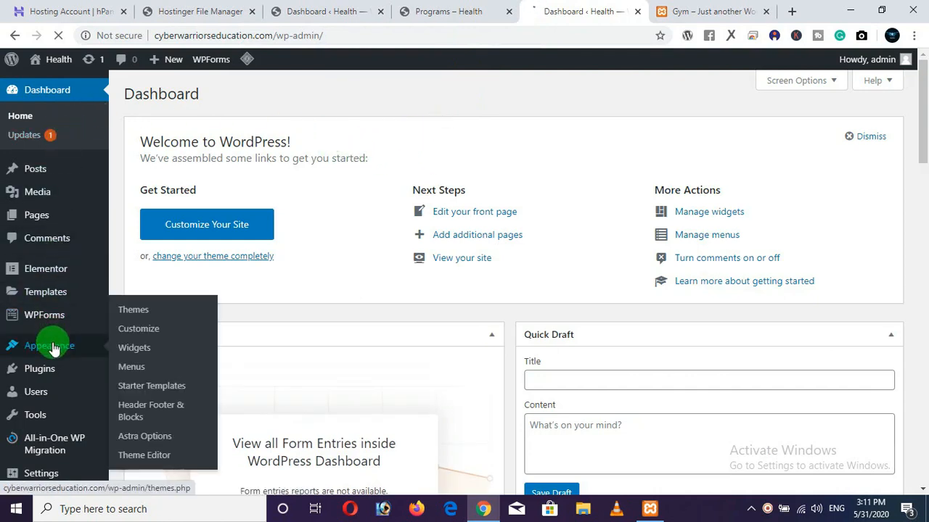
{"action": "left_click", "coordinate": [168, 338]}
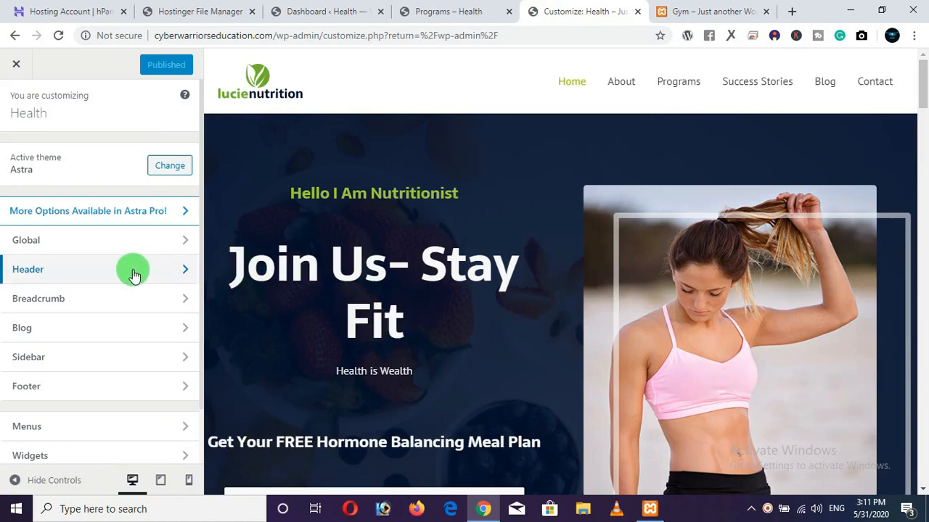
Step: Delete the 'Just another WordPress site' tagline under Header > Site Identity and publish
{"action": "scroll", "coordinate": [128, 268], "scroll_direction": "down", "scroll_amount": 2}
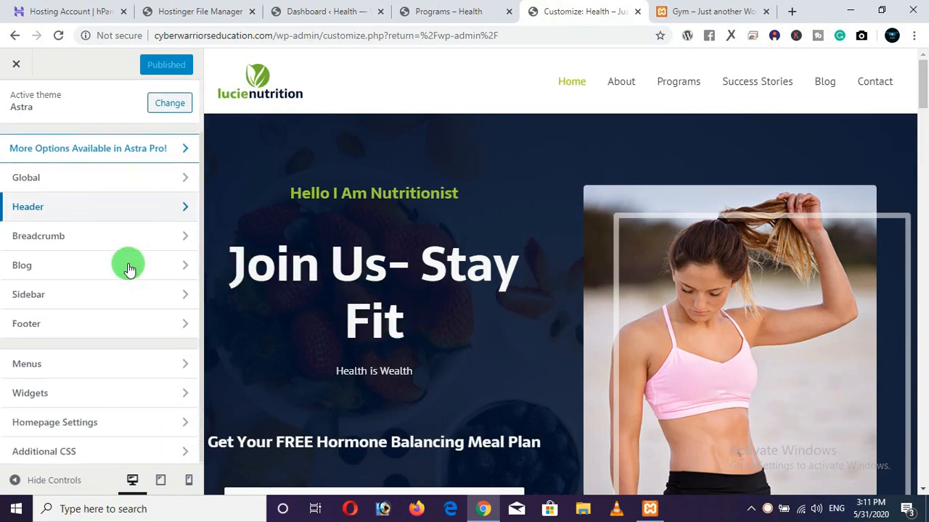
{"action": "scroll", "coordinate": [128, 263], "scroll_direction": "up", "scroll_amount": 2}
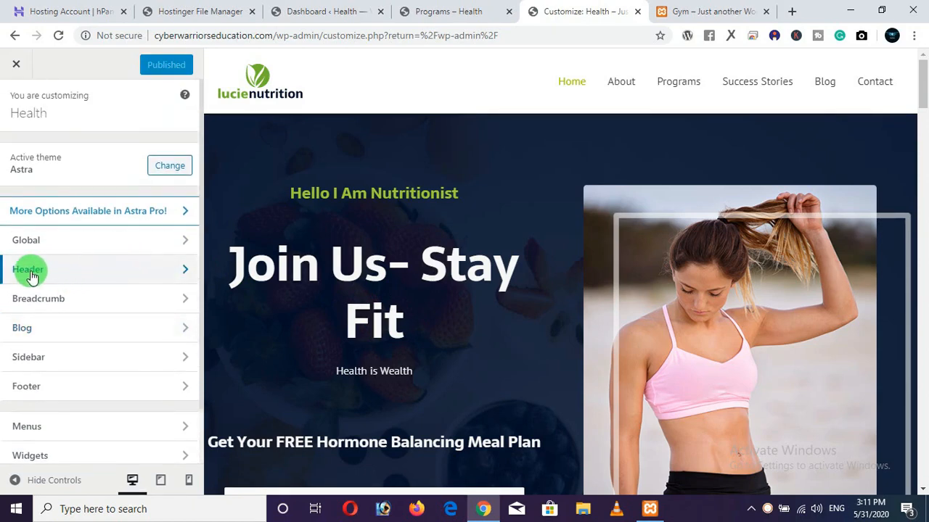
{"action": "left_click", "coordinate": [106, 274]}
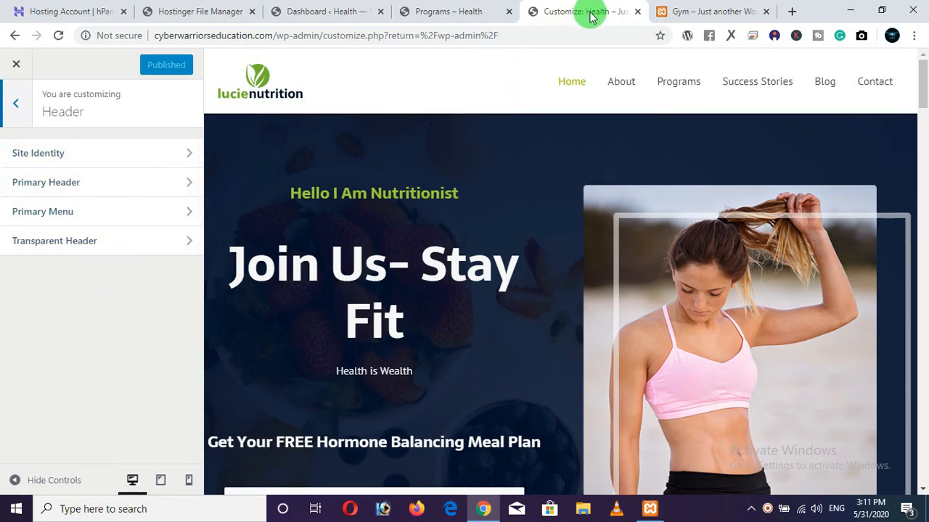
{"action": "left_click", "coordinate": [100, 153]}
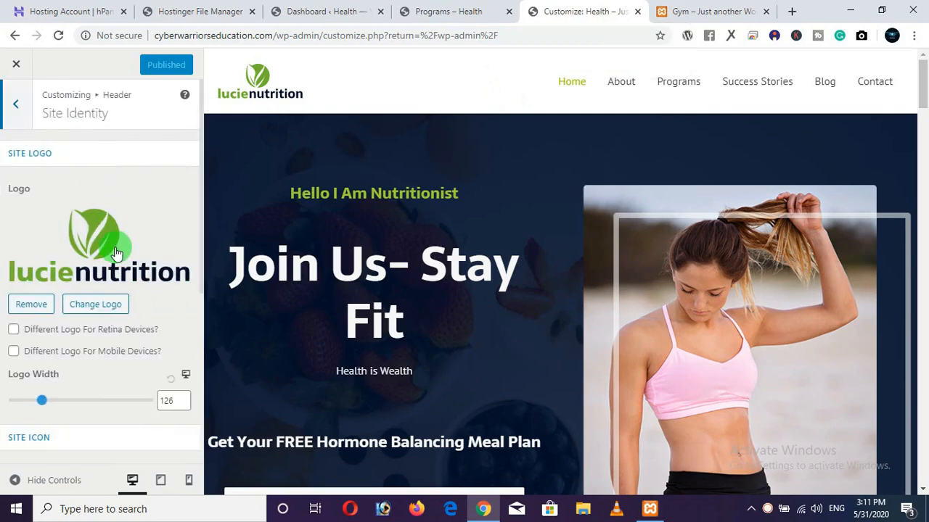
{"action": "scroll", "coordinate": [114, 247], "scroll_direction": "down", "scroll_amount": 4}
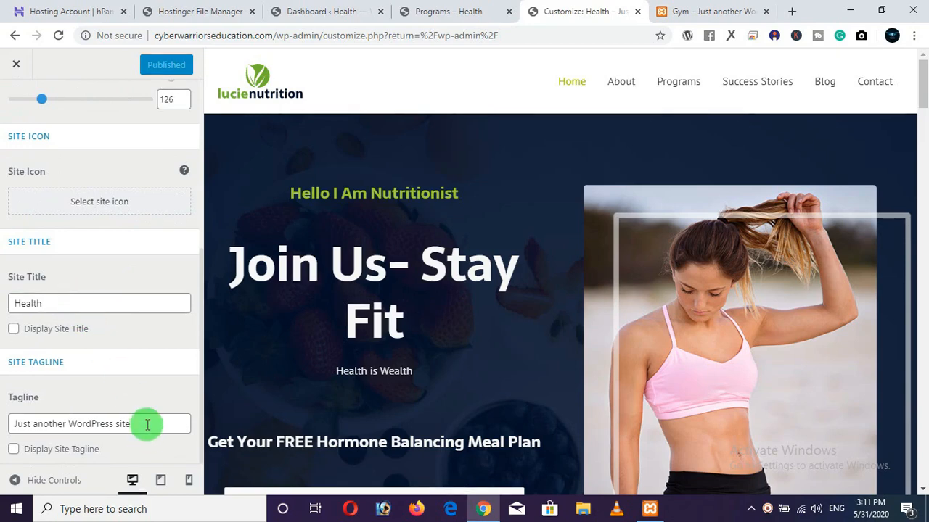
{"action": "left_click_drag", "start_coordinate": [145, 423], "coordinate": [7, 428]}
{"action": "key", "text": "BackSpace"}
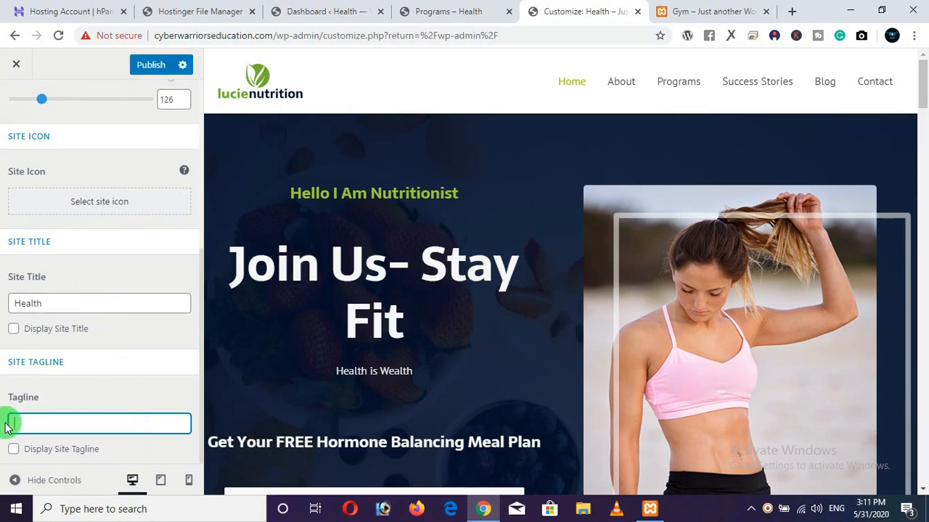
{"action": "left_click", "coordinate": [149, 63]}
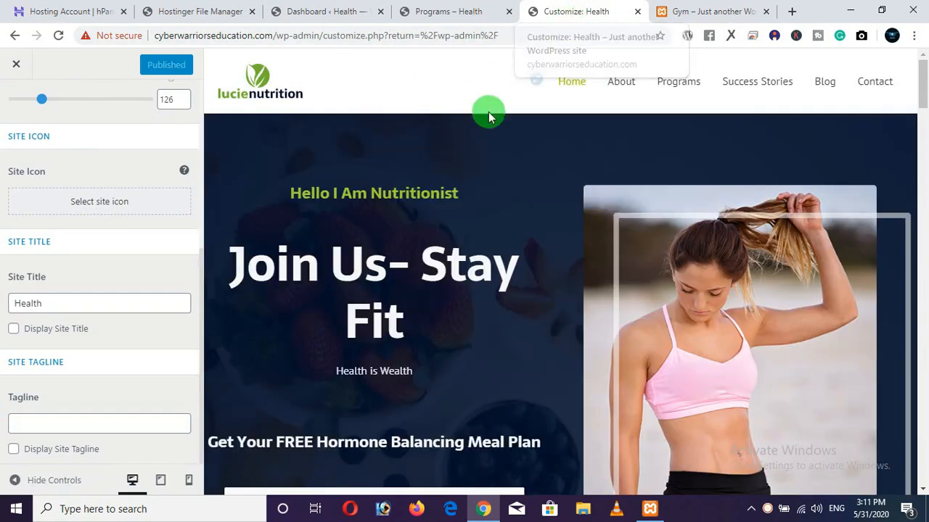
{"action": "scroll", "coordinate": [97, 301], "scroll_direction": "up", "scroll_amount": 4}
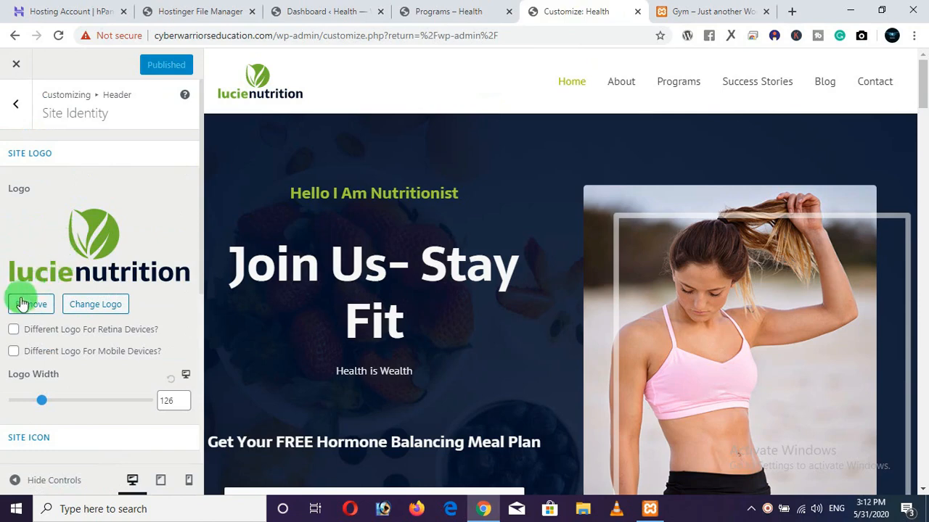
Step: Upload the orange-and-purple open-book image and choose it as the new site logo
{"action": "left_click", "coordinate": [87, 305]}
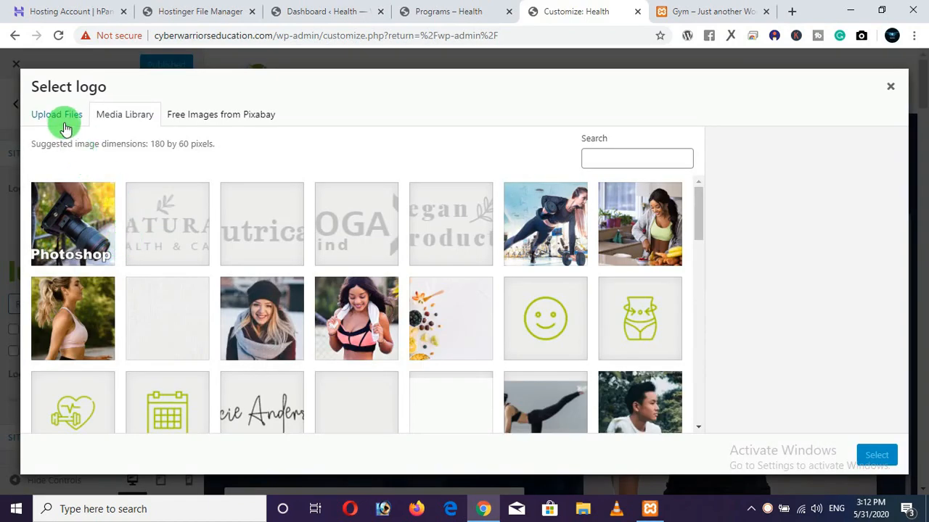
{"action": "left_click", "coordinate": [66, 123]}
{"action": "left_click", "coordinate": [446, 288]}
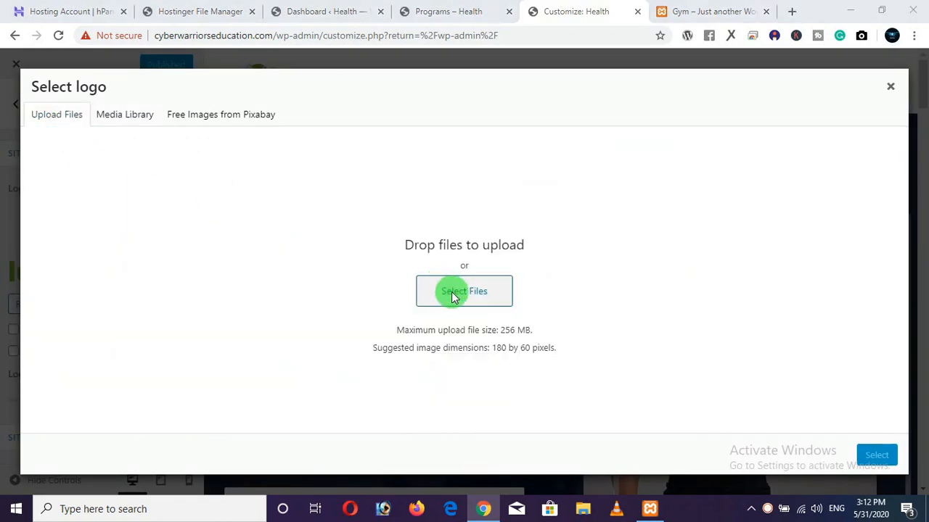
{"action": "left_click", "coordinate": [678, 145]}
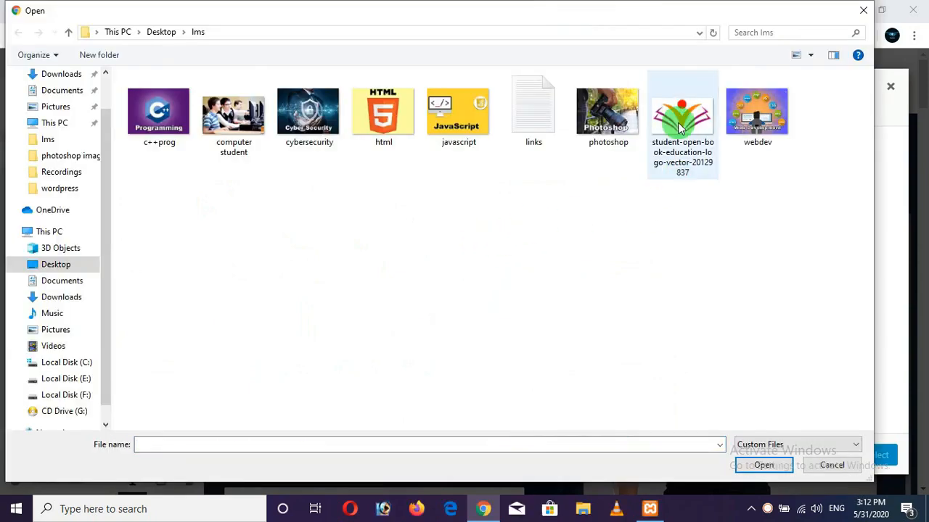
{"action": "left_click", "coordinate": [758, 465]}
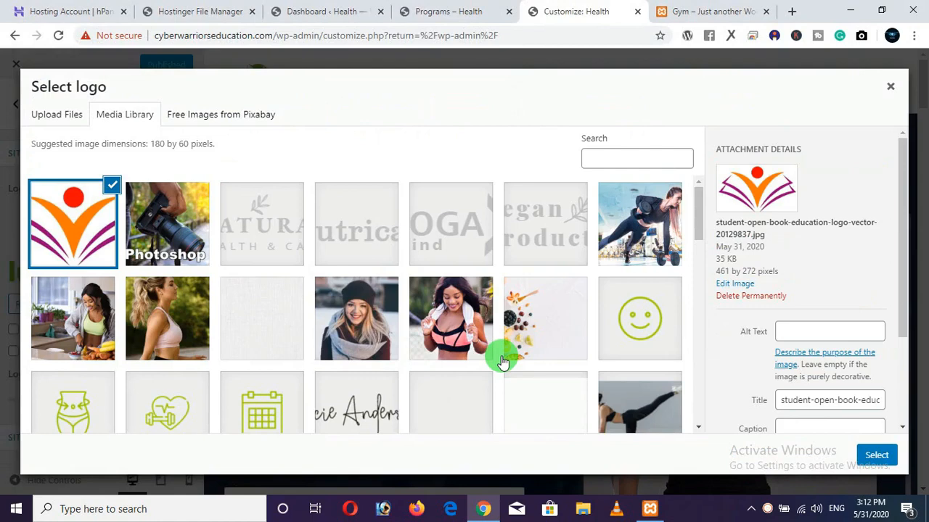
{"action": "left_click", "coordinate": [875, 455]}
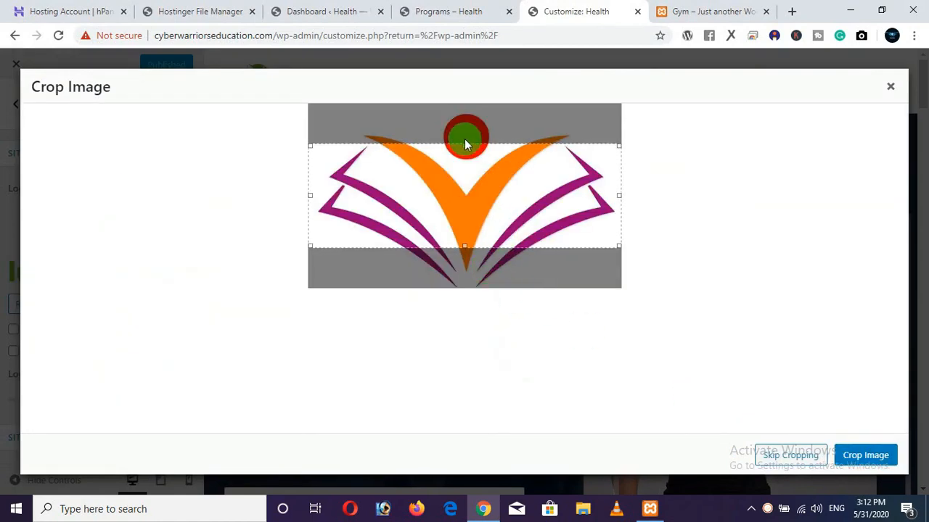
Step: Skip cropping, publish the new logo, and switch to the local Gym site tab
{"action": "left_click_drag", "start_coordinate": [464, 142], "coordinate": [466, 108]}
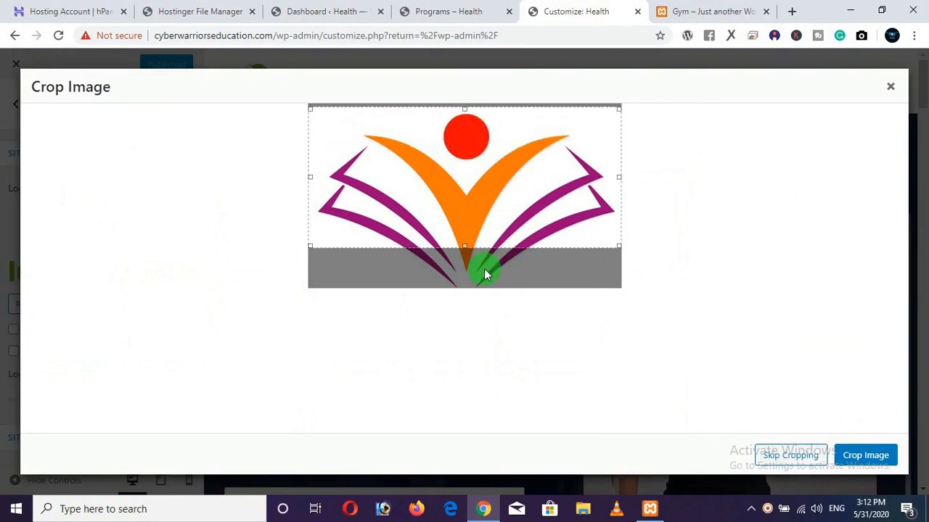
{"action": "left_click_drag", "start_coordinate": [466, 250], "coordinate": [587, 336]}
{"action": "left_click", "coordinate": [772, 454]}
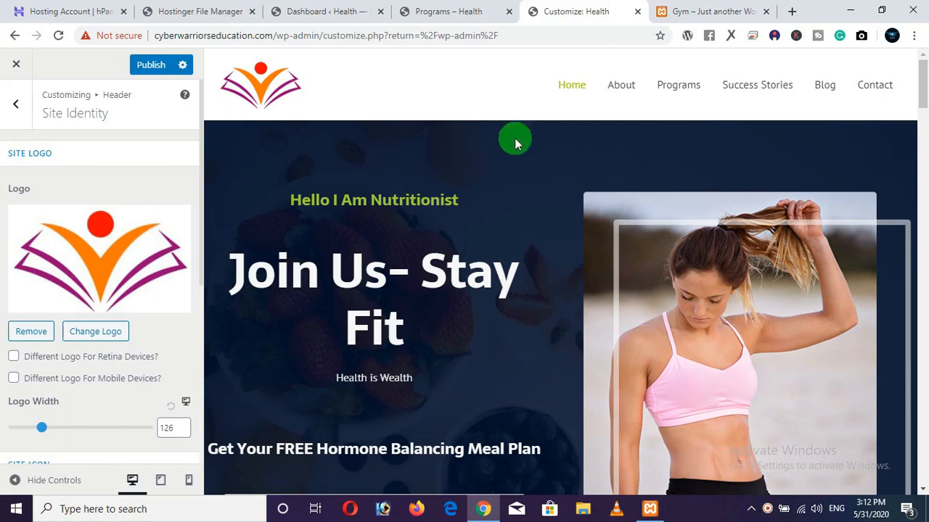
{"action": "left_click", "coordinate": [151, 67]}
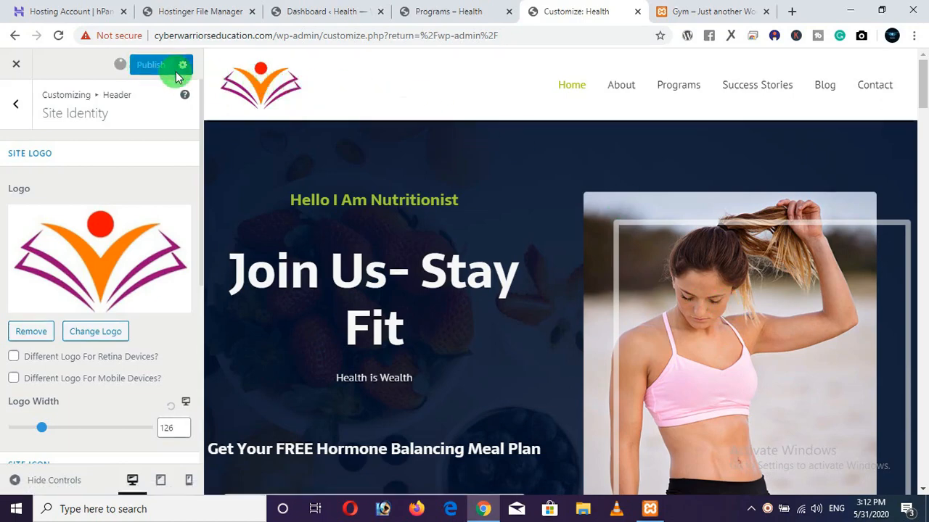
{"action": "left_click", "coordinate": [696, 12]}
{"action": "left_click", "coordinate": [58, 35]}
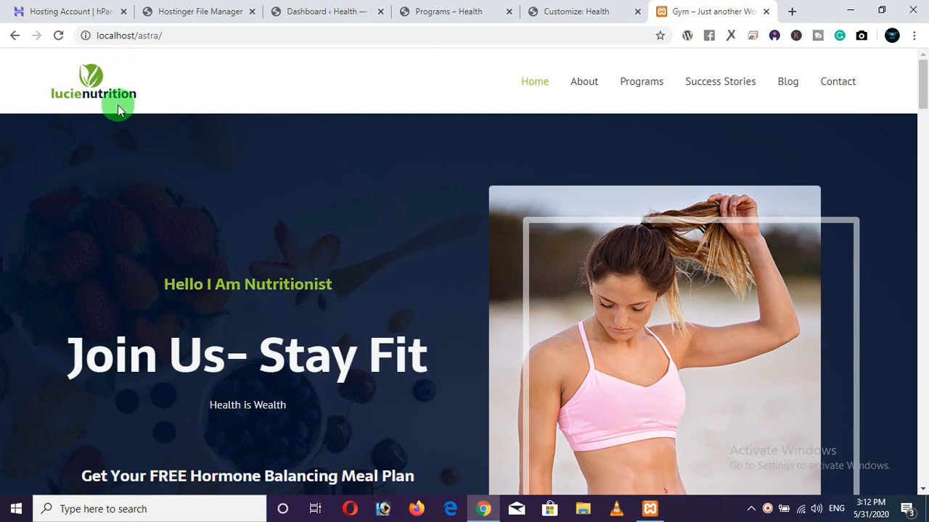
Step: Reload the Gym site, return to the Customizer, and clear the last 24 hours of browsing data
{"action": "left_click", "coordinate": [60, 36]}
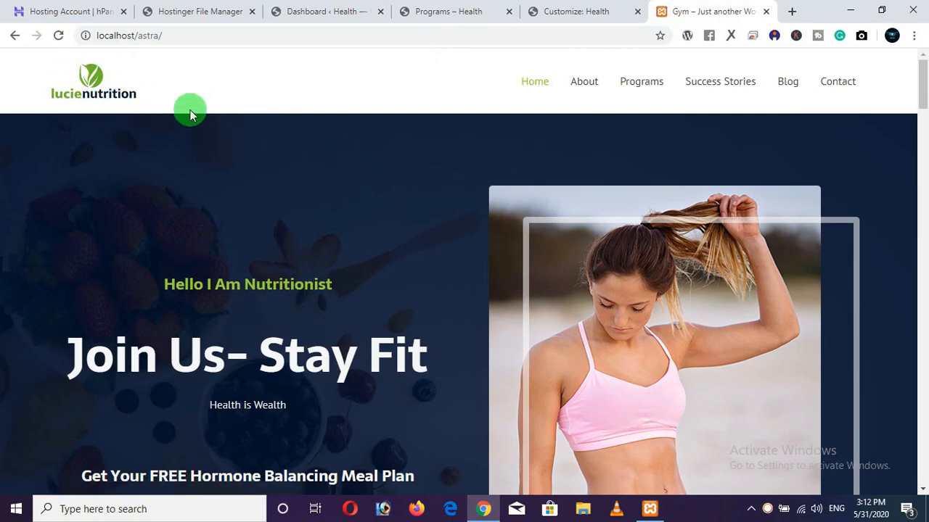
{"action": "left_click", "coordinate": [554, 11]}
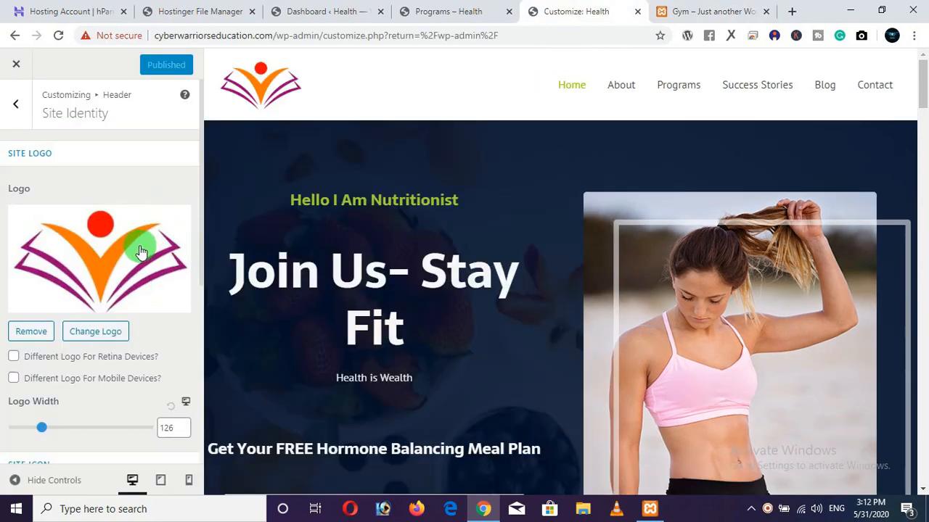
{"action": "scroll", "coordinate": [138, 248], "scroll_direction": "down", "scroll_amount": 5}
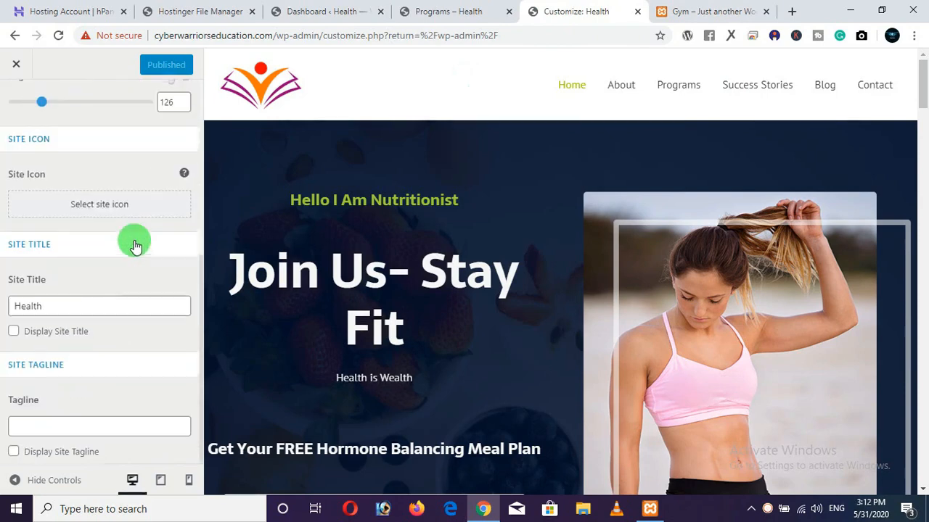
{"action": "scroll", "coordinate": [134, 246], "scroll_direction": "up", "scroll_amount": 3}
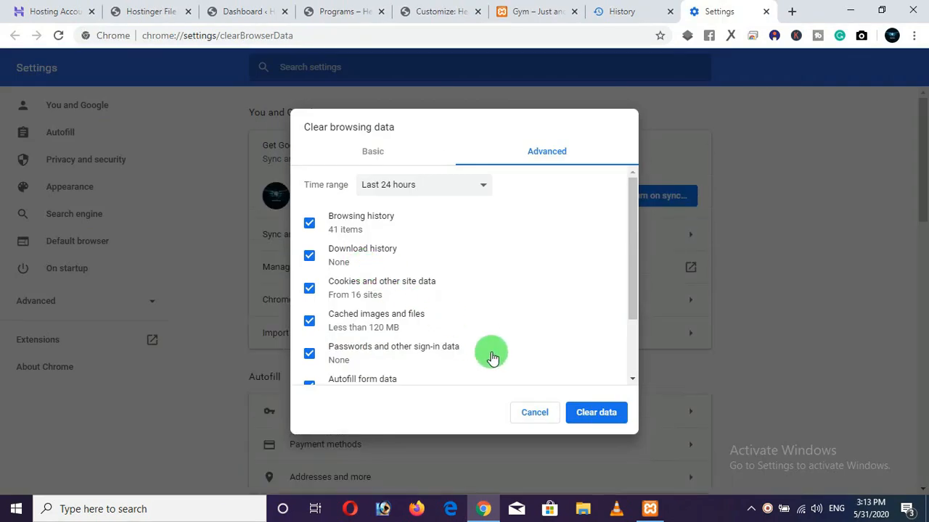
{"action": "left_click", "coordinate": [606, 420]}
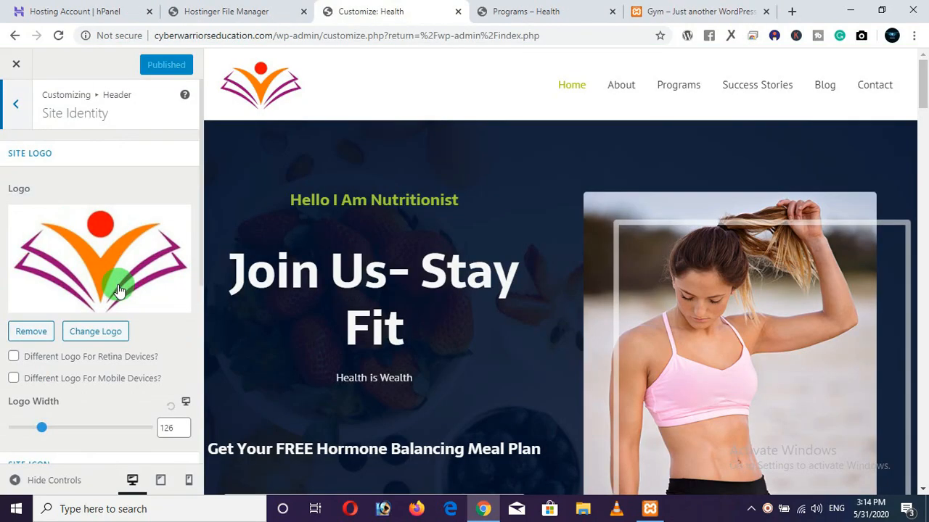
Step: Set the open-book logo as the uncropped Site Icon, confirm the tagline stays empty, and publish
{"action": "scroll", "coordinate": [119, 290], "scroll_direction": "down", "scroll_amount": 3}
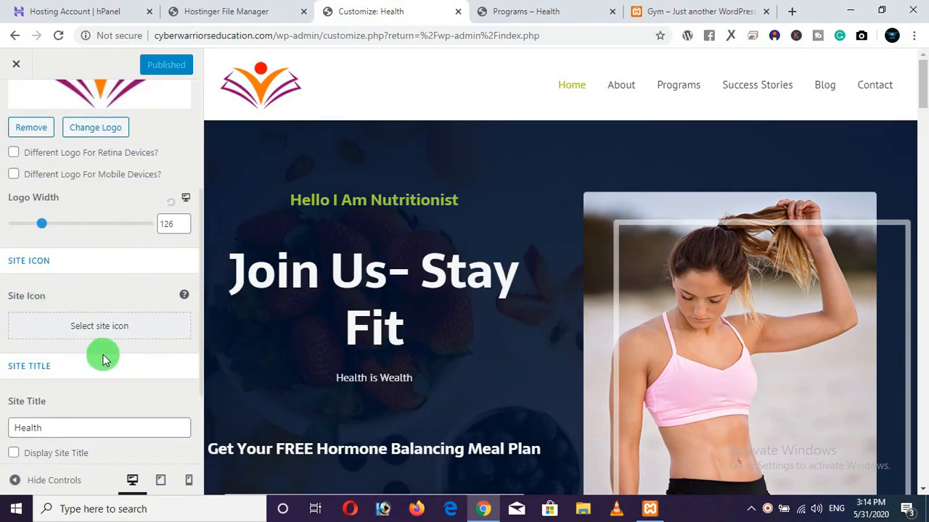
{"action": "left_click", "coordinate": [102, 328]}
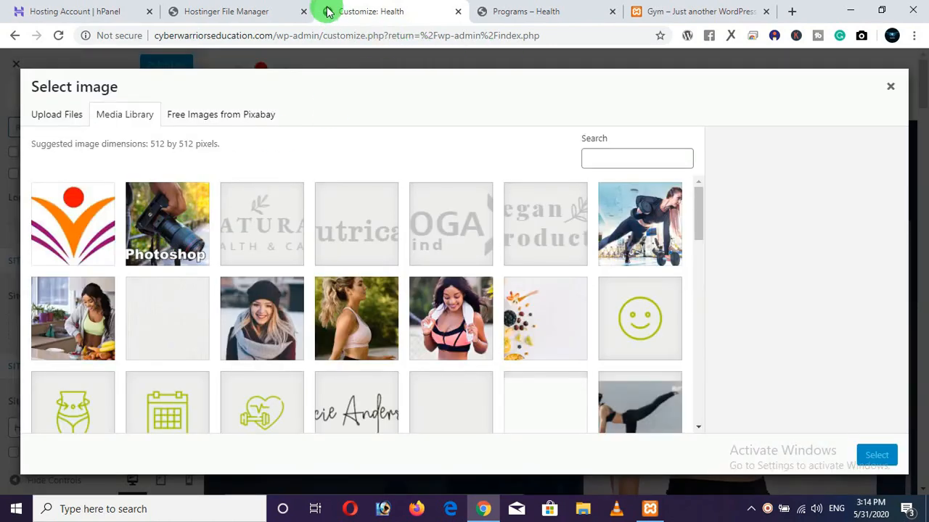
{"action": "left_click", "coordinate": [95, 199]}
{"action": "left_click", "coordinate": [856, 461]}
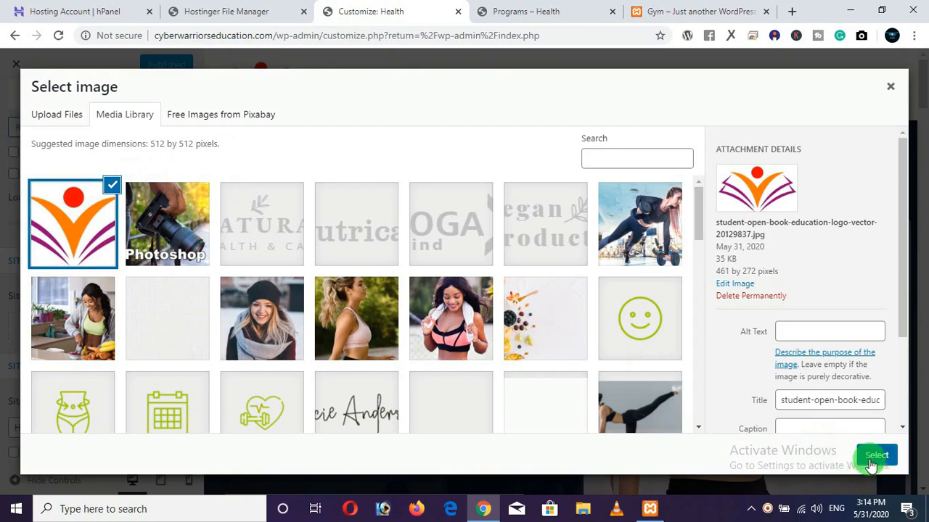
{"action": "left_click", "coordinate": [764, 457]}
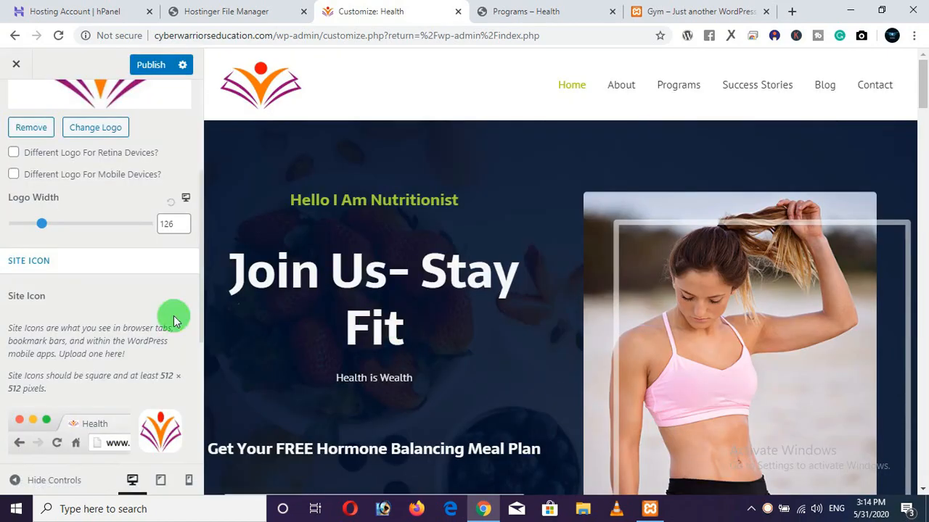
{"action": "scroll", "coordinate": [104, 317], "scroll_direction": "down", "scroll_amount": 4}
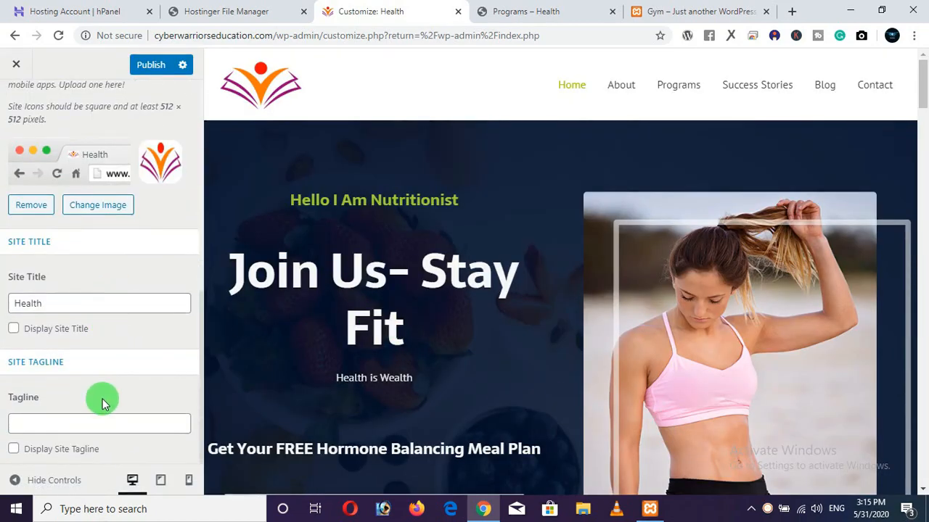
{"action": "left_click", "coordinate": [69, 424]}
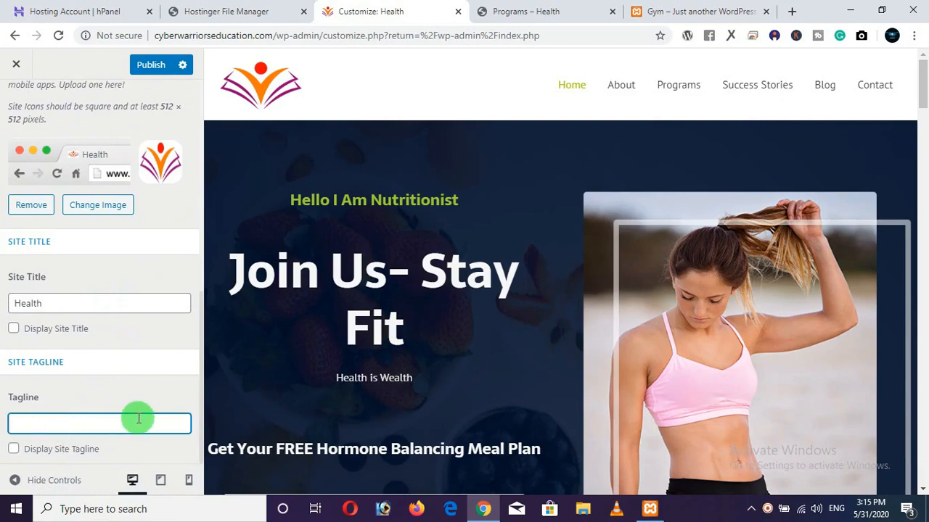
{"action": "scroll", "coordinate": [120, 403], "scroll_direction": "up", "scroll_amount": 6}
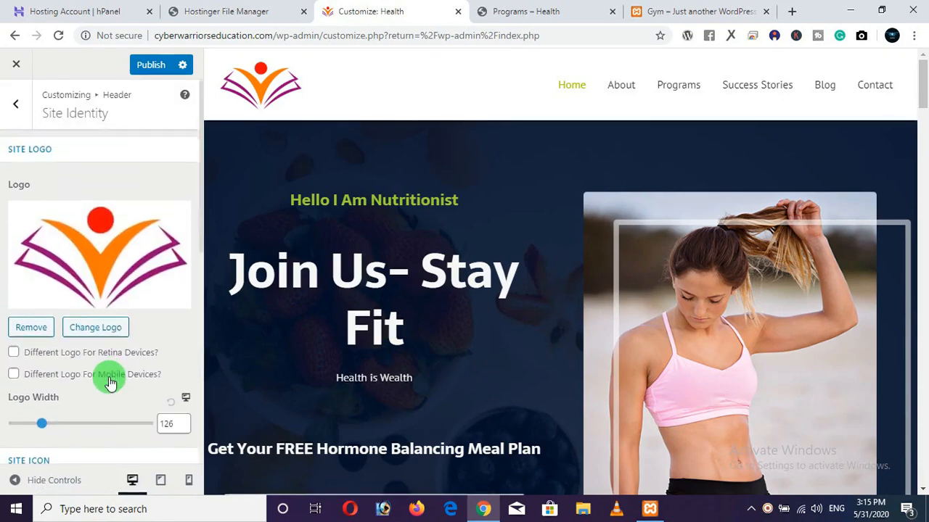
{"action": "left_click", "coordinate": [147, 67]}
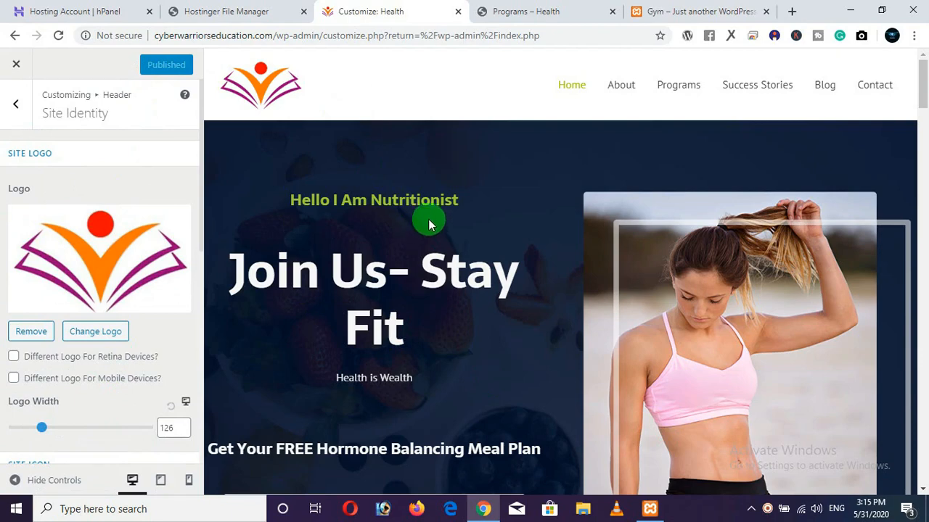
Step: Go to the live home page, launch its Elementor editor in a new tab, and return to the Customizer
{"action": "left_click", "coordinate": [489, 12]}
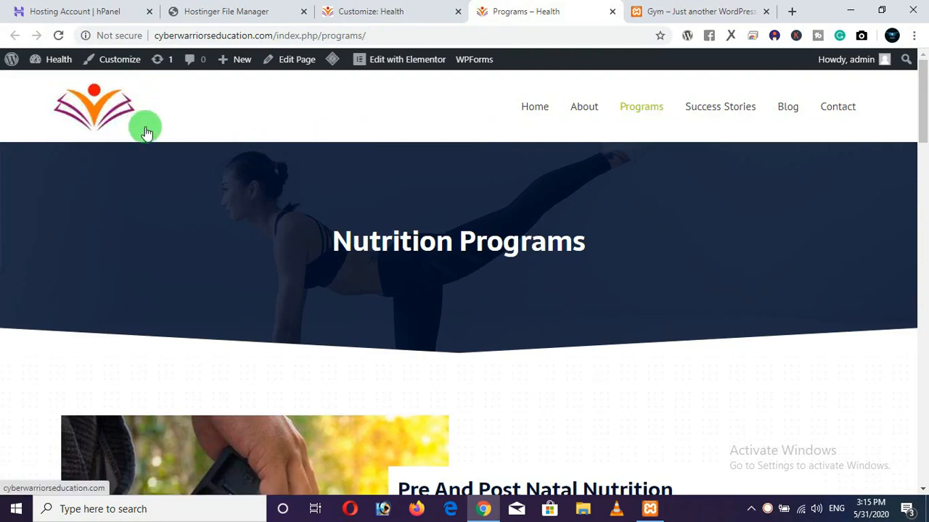
{"action": "scroll", "coordinate": [472, 116], "scroll_direction": "down", "scroll_amount": 5}
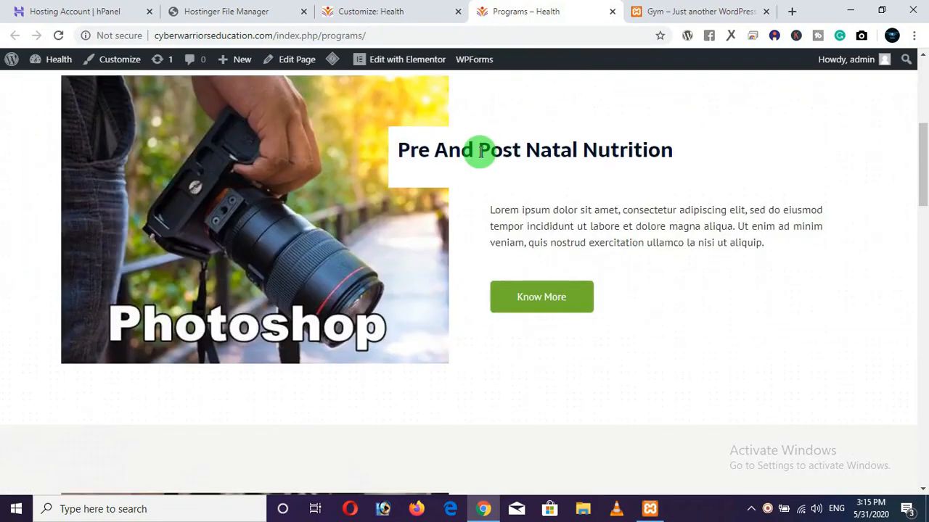
{"action": "scroll", "coordinate": [474, 149], "scroll_direction": "up", "scroll_amount": 5}
{"action": "left_click", "coordinate": [537, 114]}
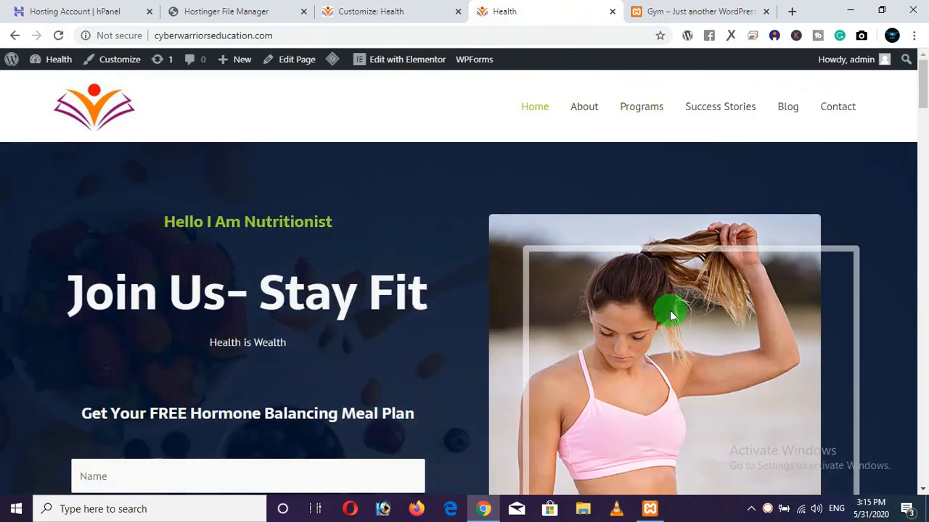
{"action": "scroll", "coordinate": [653, 291], "scroll_direction": "down", "scroll_amount": 2}
{"action": "right_click", "coordinate": [410, 64]}
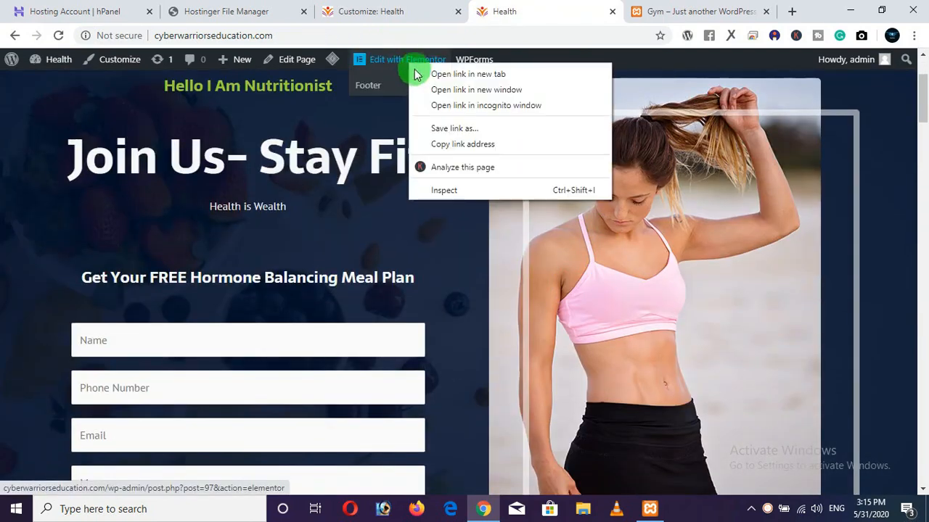
{"action": "left_click", "coordinate": [435, 72]}
{"action": "left_click", "coordinate": [345, 20]}
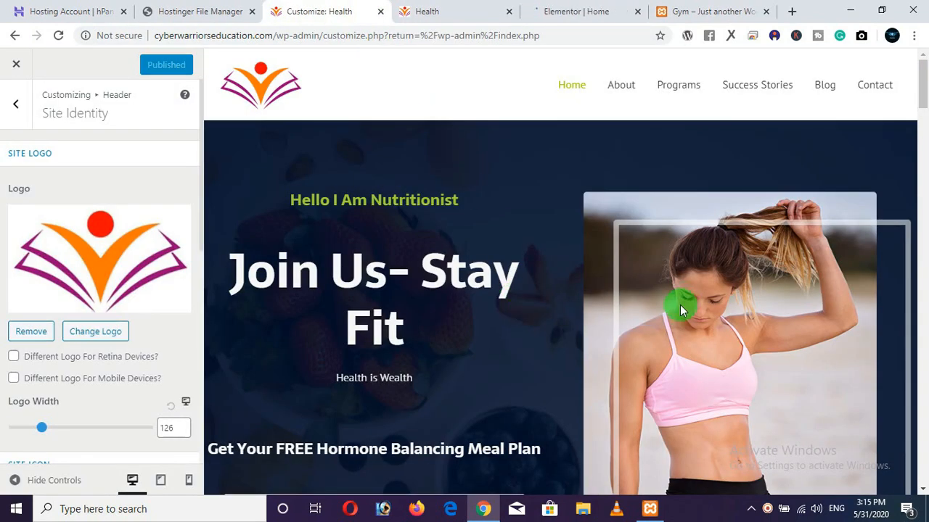
Step: Swap the Home page hero image for blog02-free-img.jpg in Elementor and save with UPDATE
{"action": "left_click", "coordinate": [540, 11]}
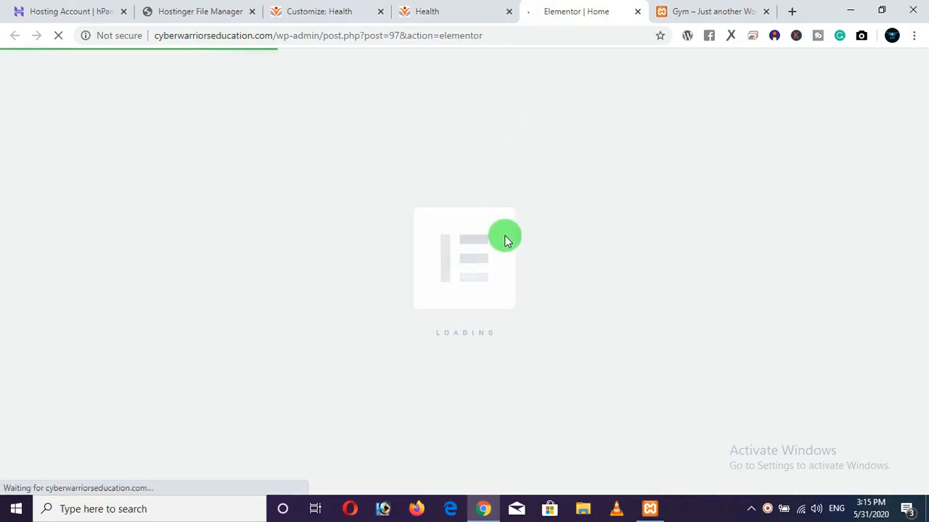
{"action": "left_click", "coordinate": [356, 18]}
{"action": "left_click", "coordinate": [439, 12]}
{"action": "left_click", "coordinate": [580, 11]}
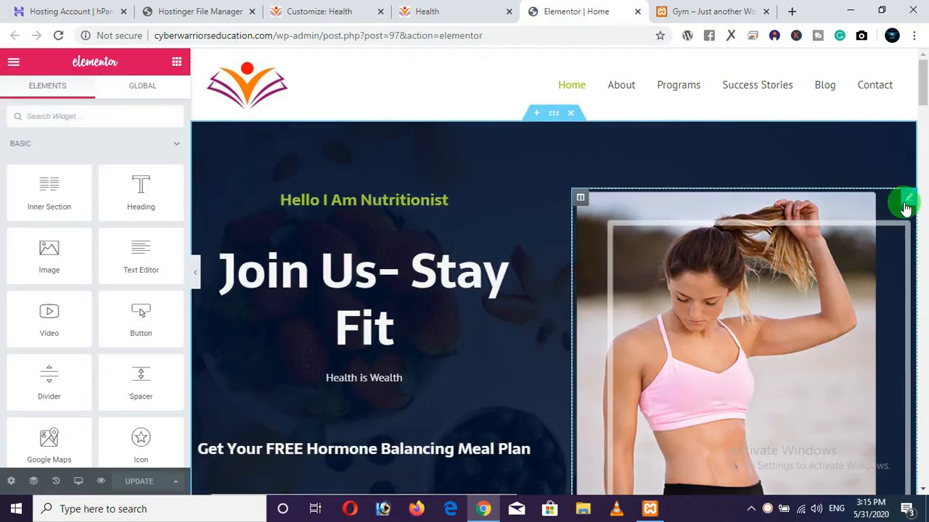
{"action": "left_click", "coordinate": [908, 203]}
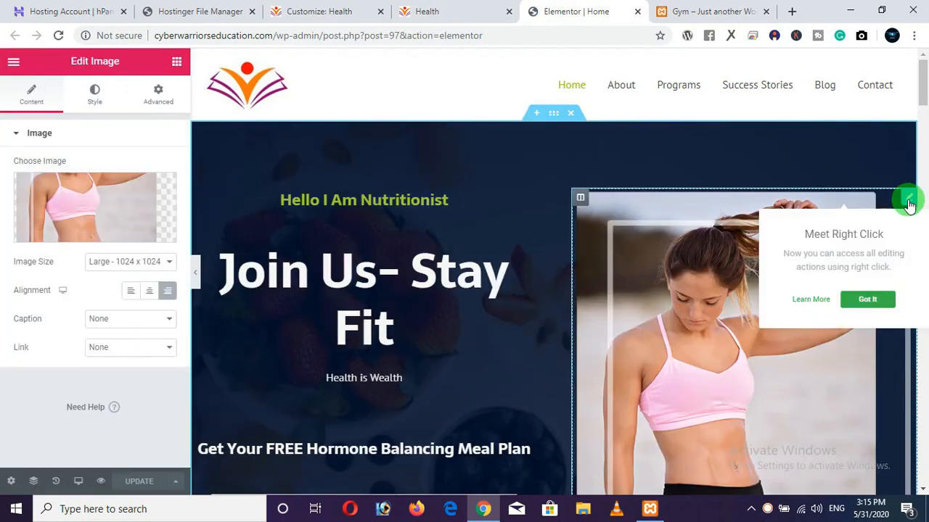
{"action": "left_click", "coordinate": [86, 235]}
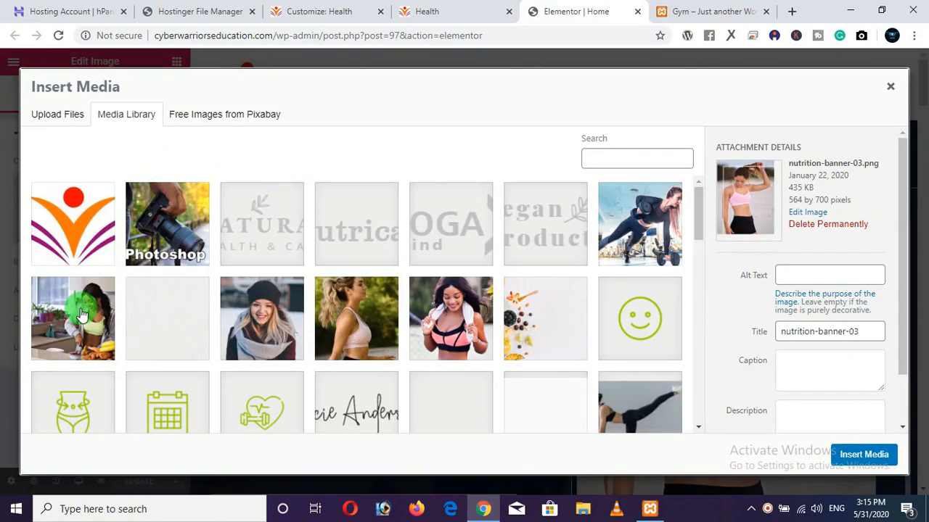
{"action": "left_click", "coordinate": [82, 314]}
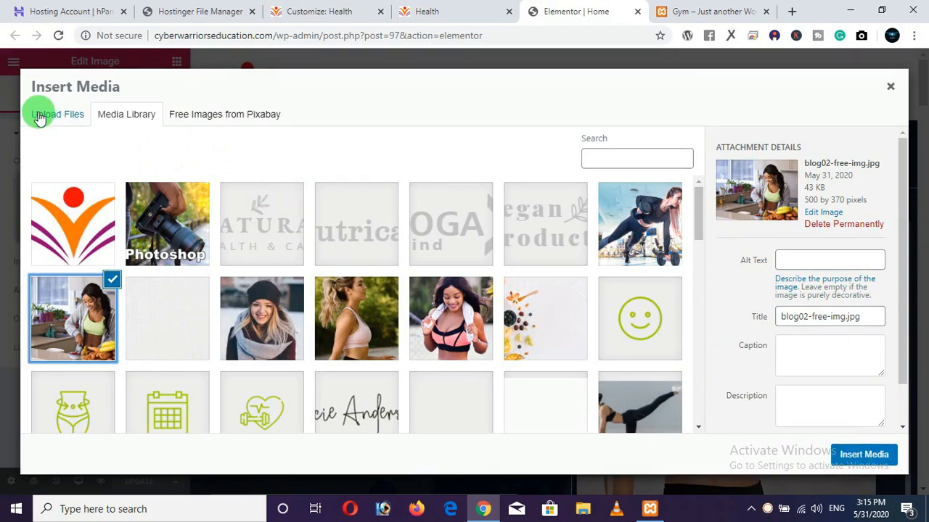
{"action": "left_click", "coordinate": [863, 454]}
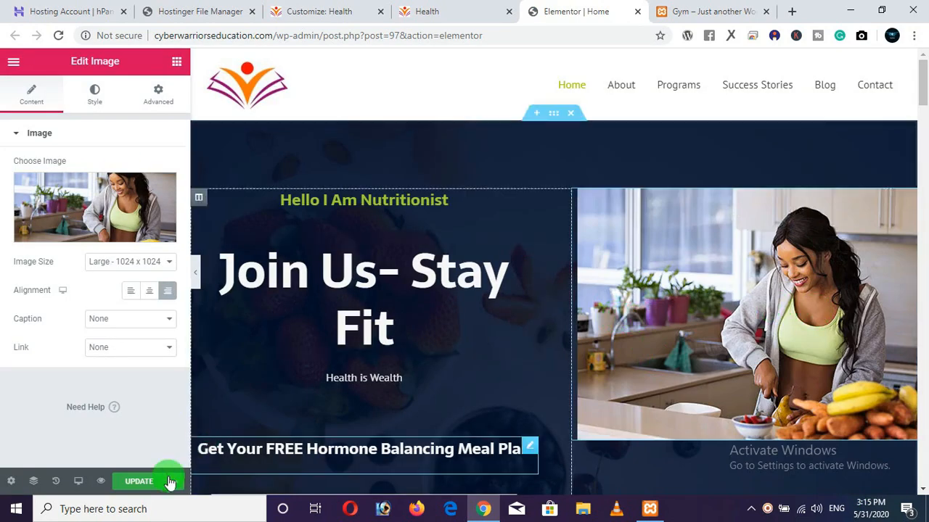
{"action": "left_click", "coordinate": [141, 484]}
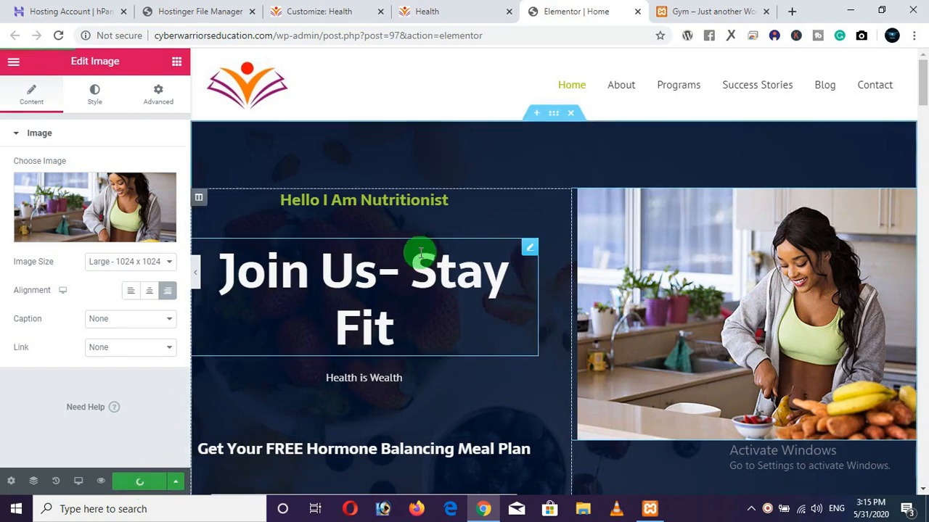
{"action": "left_click", "coordinate": [444, 13]}
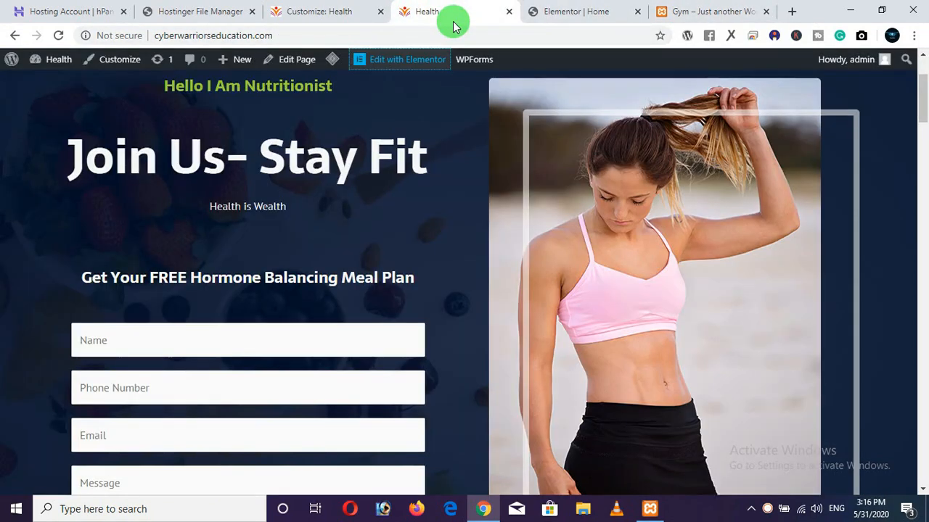
Step: Reload the live home page and scroll through it to confirm the kitchen photo hero
{"action": "left_click", "coordinate": [60, 35]}
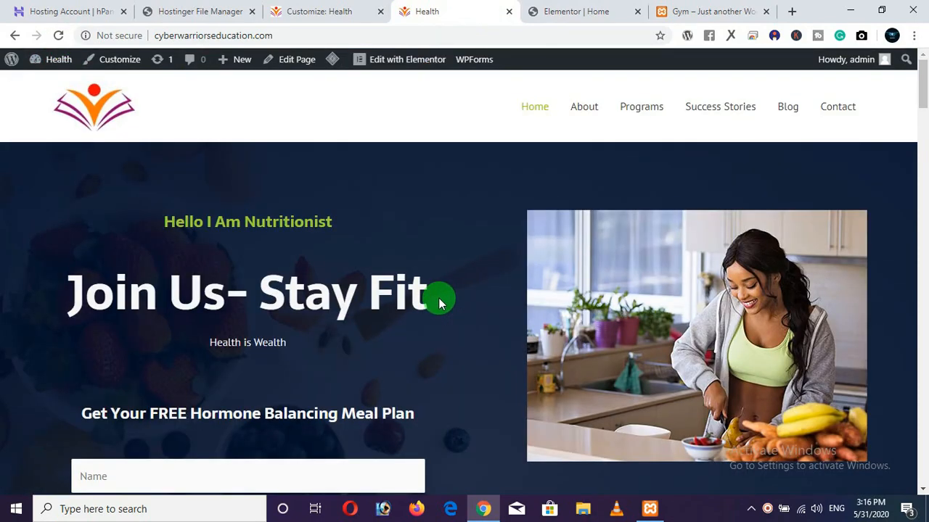
{"action": "scroll", "coordinate": [440, 299], "scroll_direction": "down", "scroll_amount": 6}
{"action": "scroll", "coordinate": [443, 293], "scroll_direction": "up", "scroll_amount": 5}
{"action": "scroll", "coordinate": [443, 291], "scroll_direction": "down", "scroll_amount": 10}
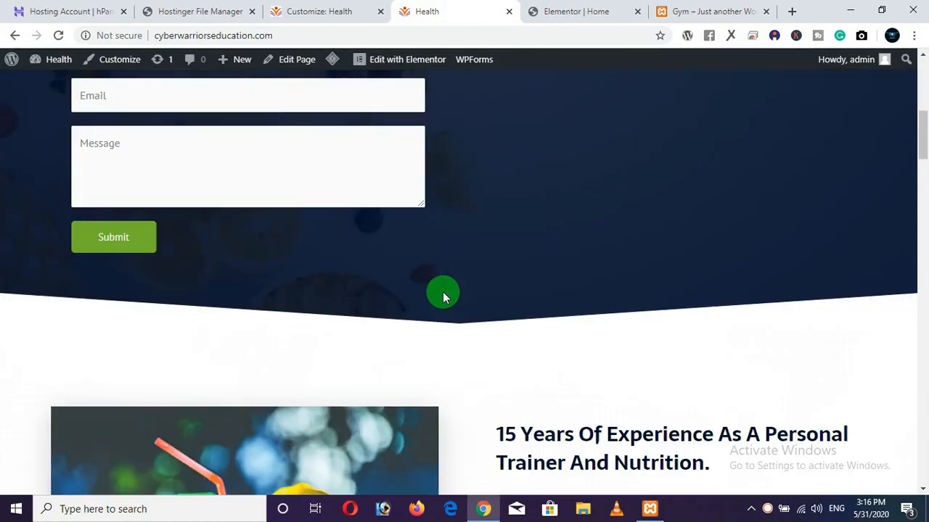
{"action": "scroll", "coordinate": [445, 289], "scroll_direction": "up", "scroll_amount": 1}
{"action": "scroll", "coordinate": [444, 289], "scroll_direction": "down", "scroll_amount": 12}
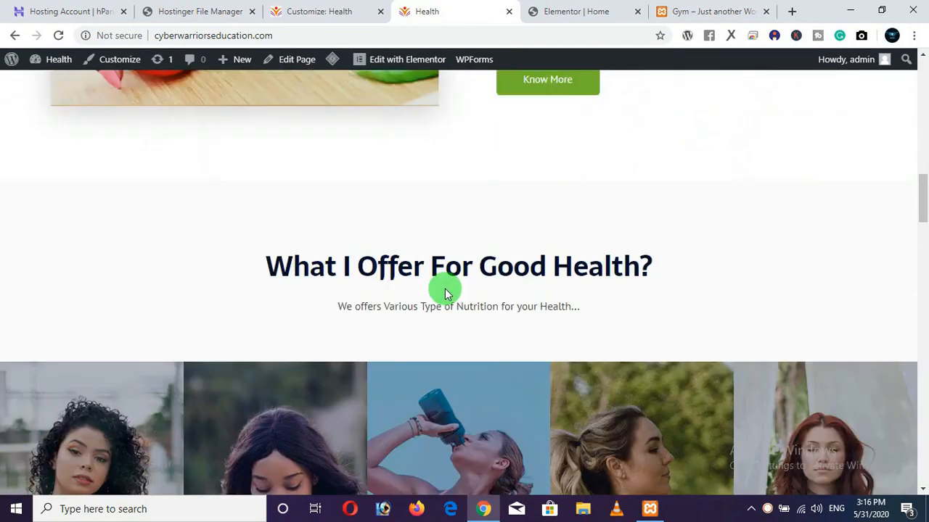
{"action": "scroll", "coordinate": [443, 293], "scroll_direction": "down", "scroll_amount": 11}
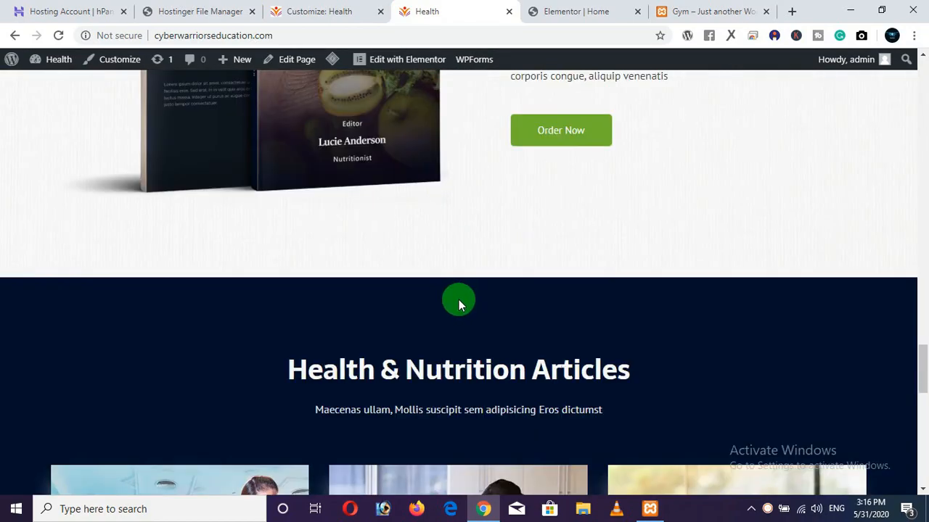
{"action": "scroll", "coordinate": [458, 300], "scroll_direction": "down", "scroll_amount": 5}
{"action": "scroll", "coordinate": [458, 299], "scroll_direction": "up", "scroll_amount": 12}
{"action": "scroll", "coordinate": [458, 300], "scroll_direction": "up", "scroll_amount": 15}
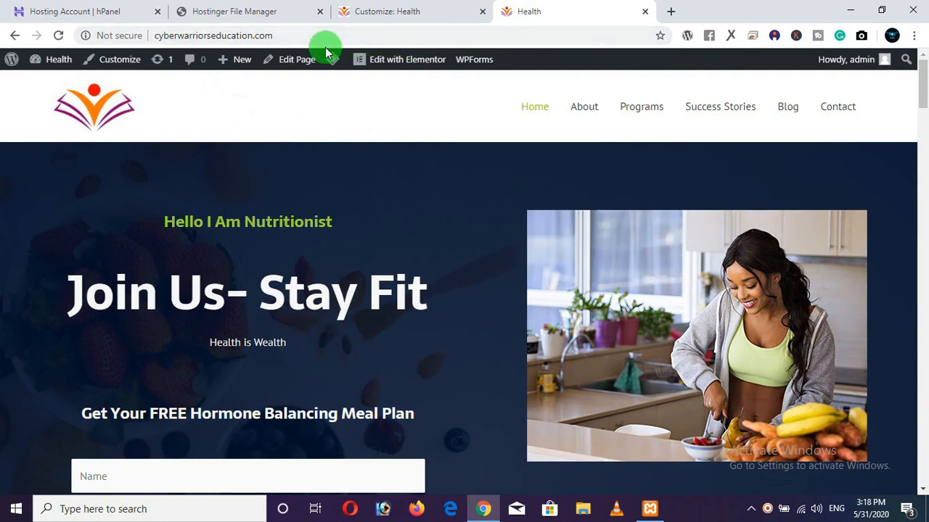
Step: Check the Not secure connection details, then return to the Hostinger hPanel tab
{"action": "left_click", "coordinate": [106, 36]}
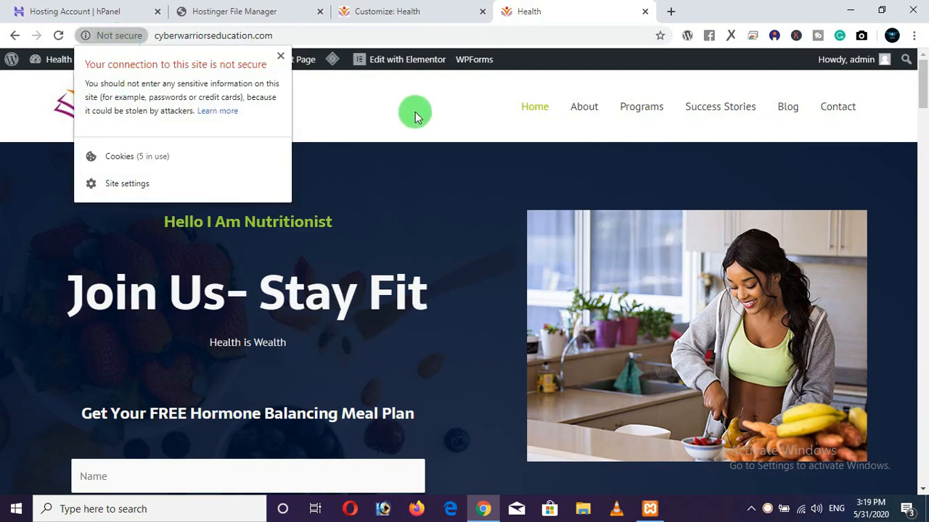
{"action": "left_click", "coordinate": [457, 132]}
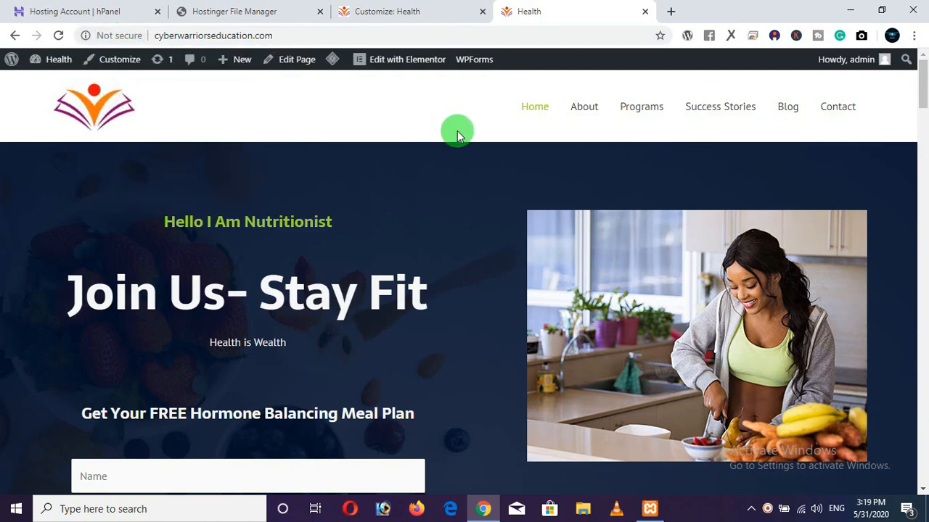
{"action": "left_click", "coordinate": [132, 14]}
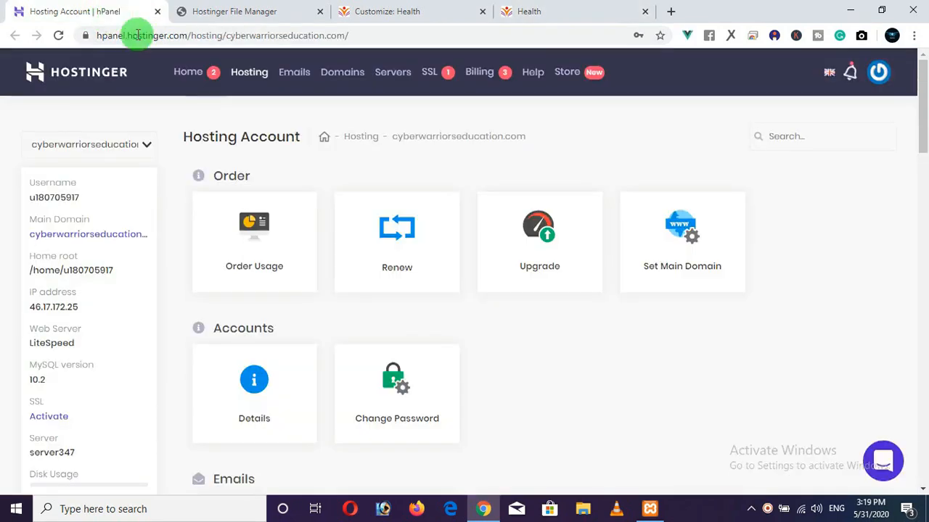
Step: From the hPanel home, open Manage for the cyberwarriorseducation.com hosting plan and scroll to its tools
{"action": "left_click", "coordinate": [187, 75]}
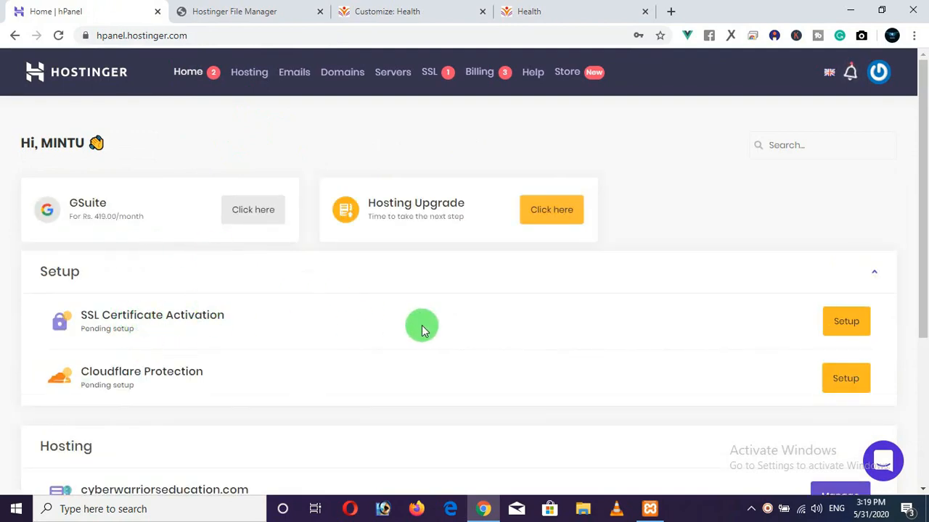
{"action": "scroll", "coordinate": [425, 330], "scroll_direction": "down", "scroll_amount": 3}
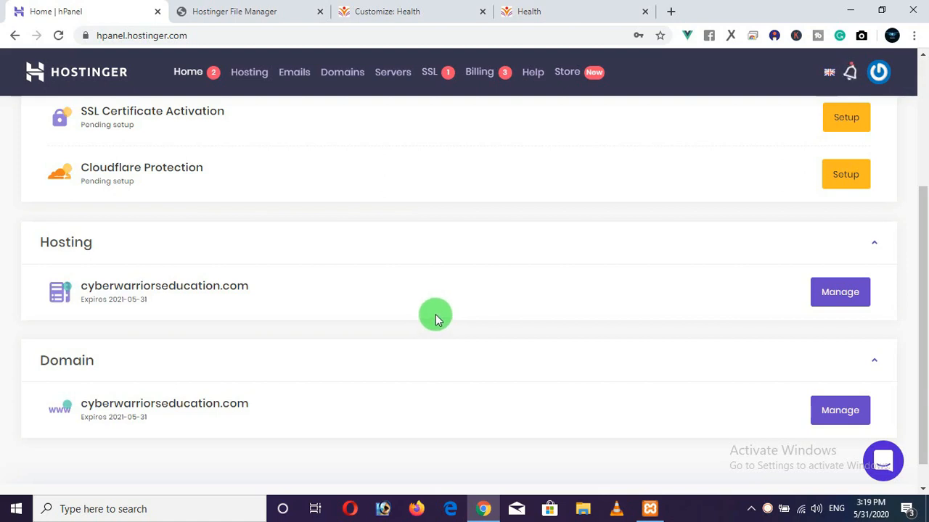
{"action": "scroll", "coordinate": [439, 312], "scroll_direction": "up", "scroll_amount": 3}
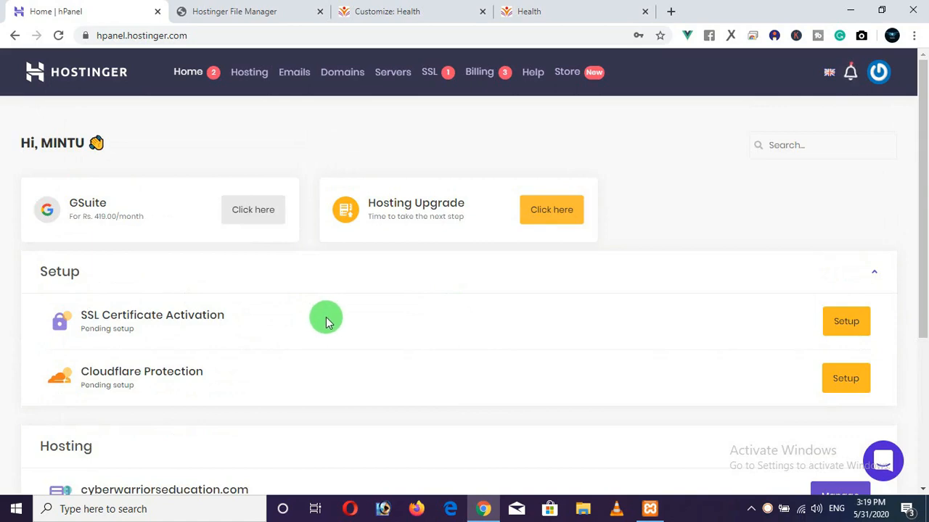
{"action": "scroll", "coordinate": [774, 311], "scroll_direction": "down", "scroll_amount": 3}
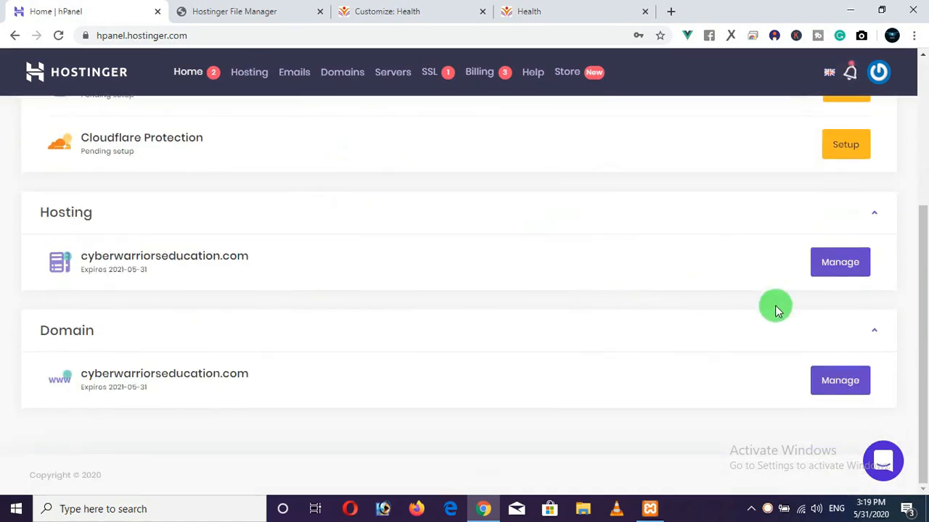
{"action": "left_click", "coordinate": [839, 264]}
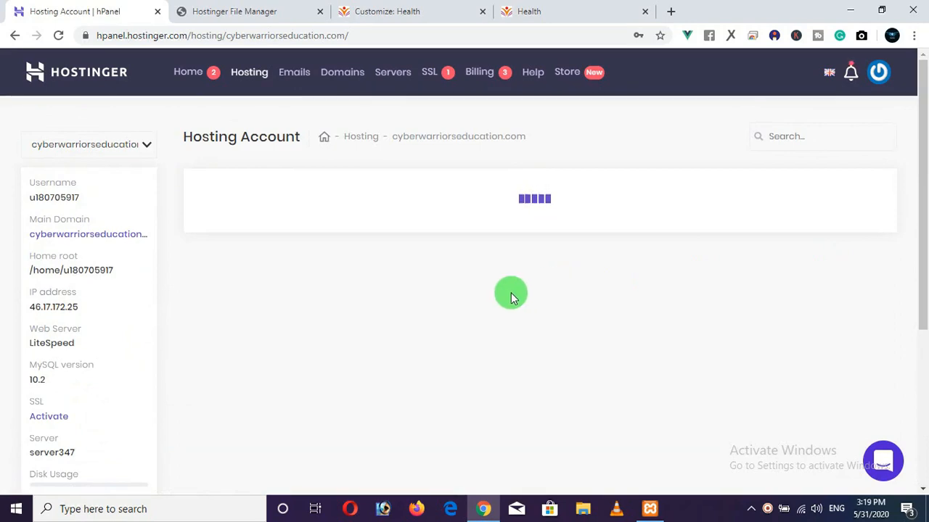
{"action": "scroll", "coordinate": [464, 304], "scroll_direction": "down", "scroll_amount": 8}
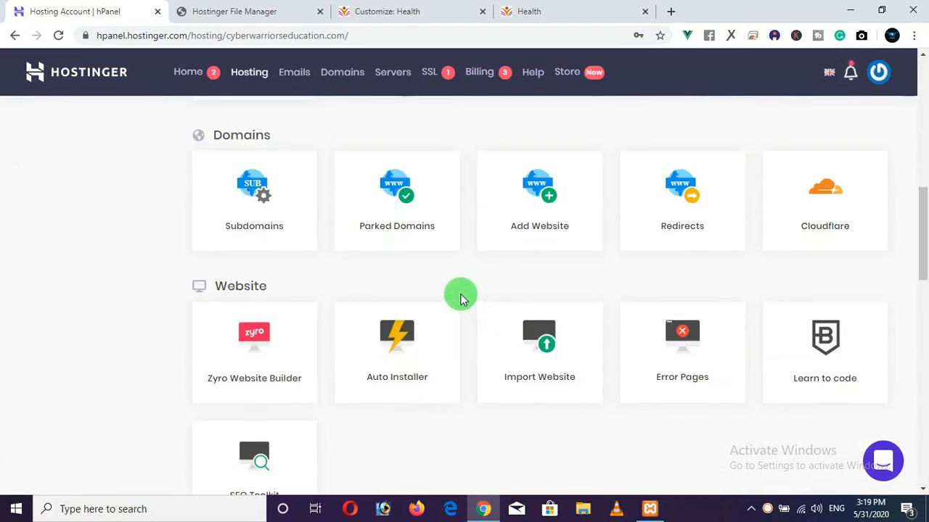
{"action": "scroll", "coordinate": [463, 299], "scroll_direction": "down", "scroll_amount": 9}
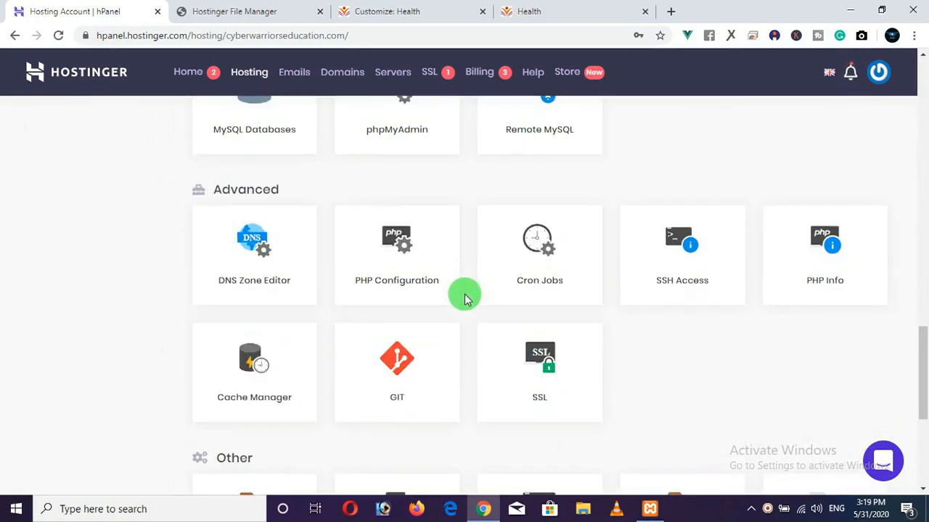
Step: Open the SSL settings to view the empty Custom SSL form, then search 'ssl' in a new tab
{"action": "left_click", "coordinate": [543, 351]}
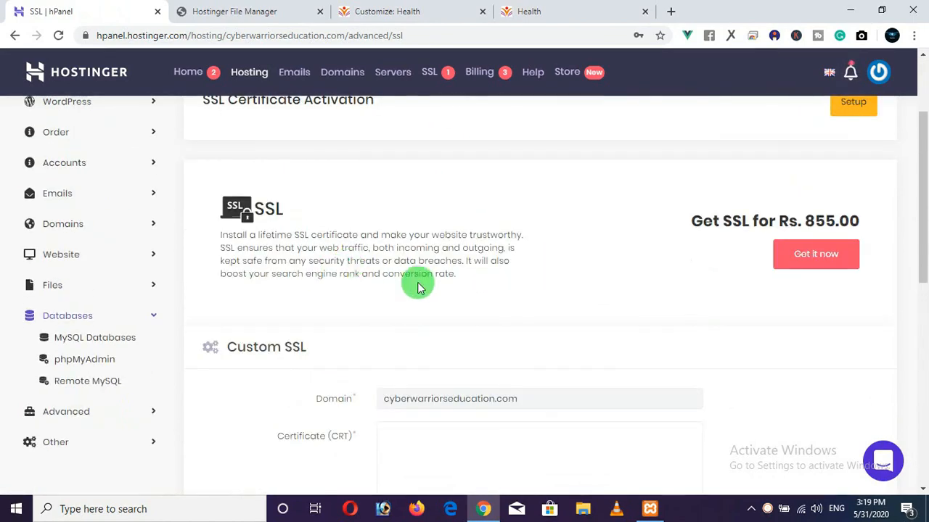
{"action": "scroll", "coordinate": [410, 279], "scroll_direction": "down", "scroll_amount": 2}
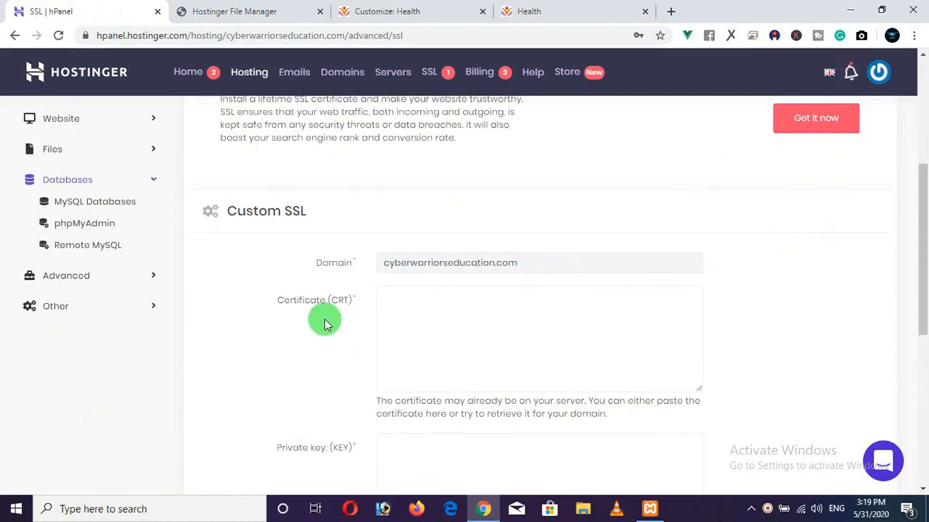
{"action": "scroll", "coordinate": [323, 319], "scroll_direction": "down", "scroll_amount": 2}
{"action": "scroll", "coordinate": [323, 319], "scroll_direction": "down", "scroll_amount": 1}
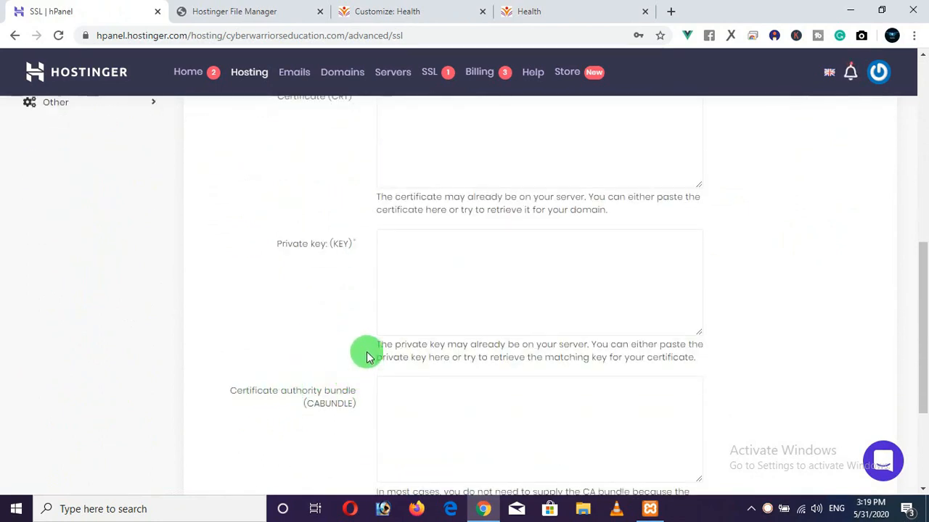
{"action": "scroll", "coordinate": [356, 275], "scroll_direction": "up", "scroll_amount": 3}
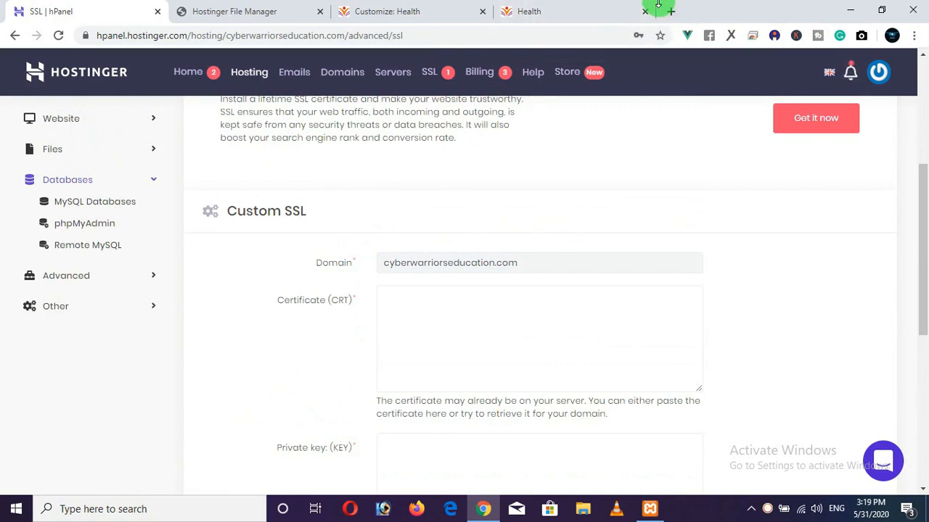
{"action": "left_click", "coordinate": [669, 12]}
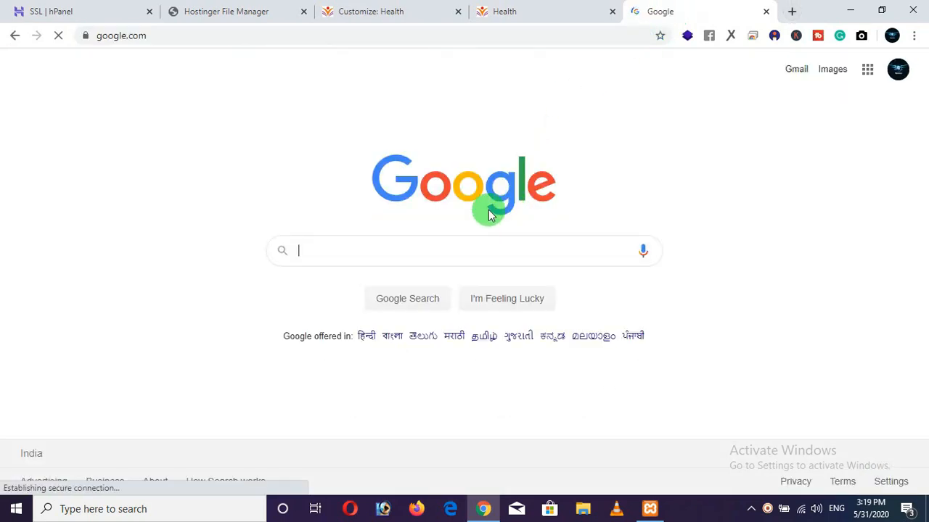
{"action": "type", "text": "ssl"}
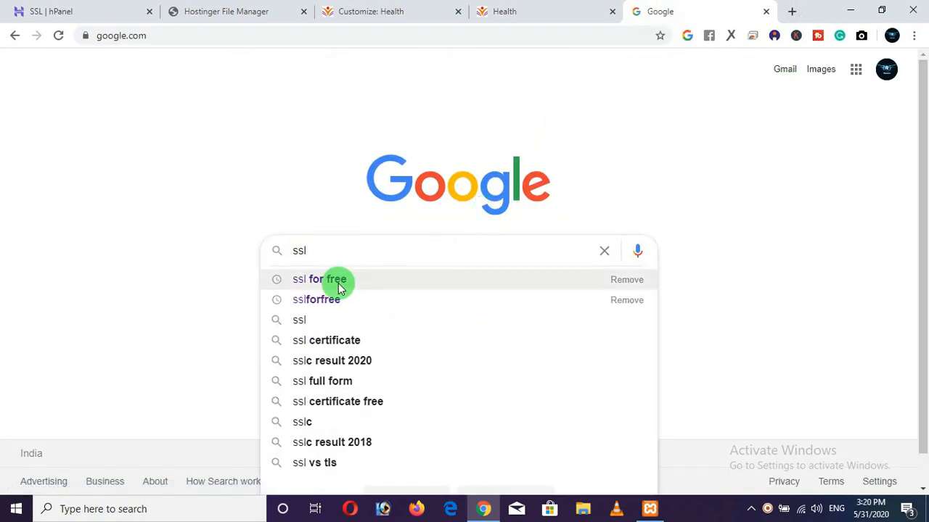
{"action": "left_click", "coordinate": [326, 279]}
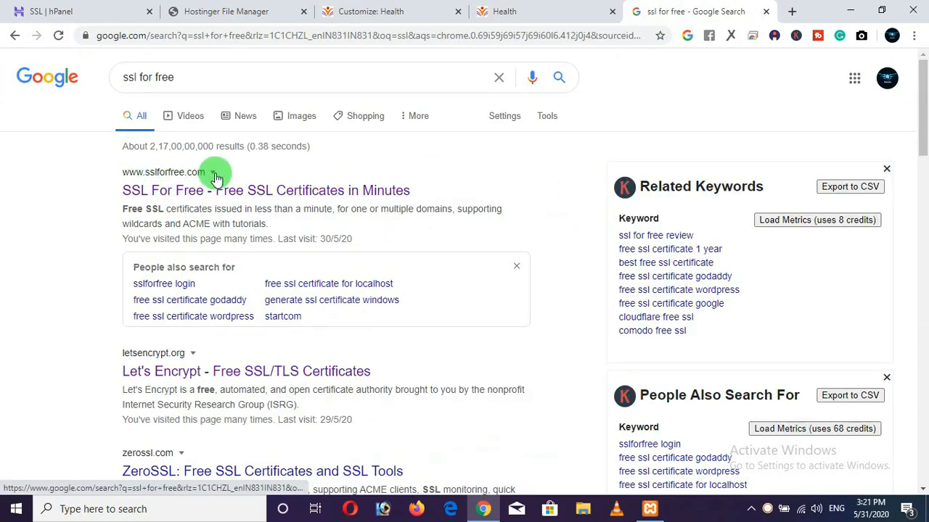
{"action": "left_click", "coordinate": [222, 193]}
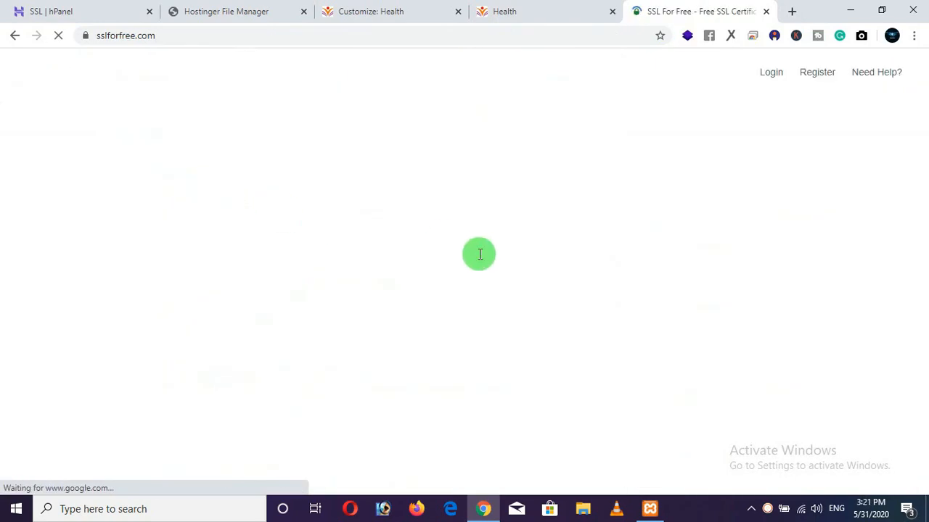
{"action": "left_click", "coordinate": [475, 251]}
{"action": "right_click", "coordinate": [470, 243]}
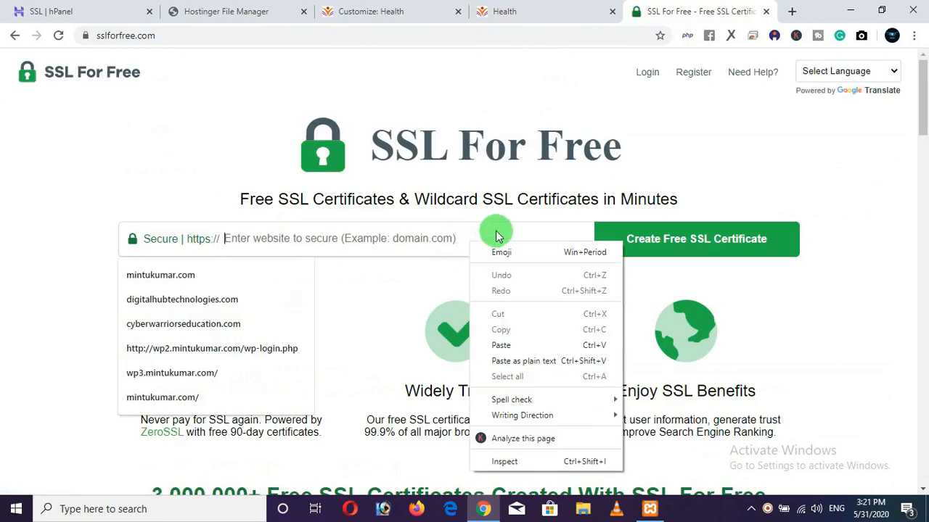
{"action": "left_click", "coordinate": [518, 350]}
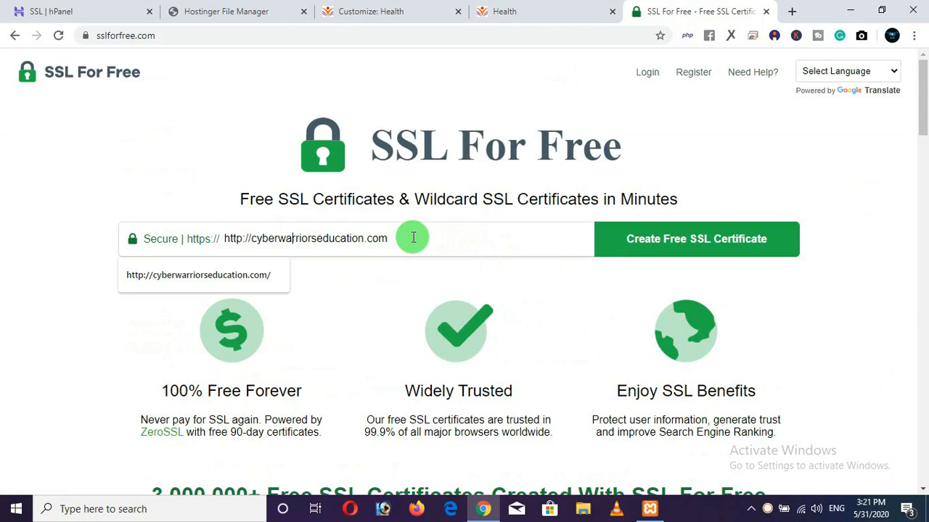
{"action": "key", "text": "BackSpace"}
{"action": "key", "text": "BackSpace"}
{"action": "key", "text": "BackSpace"}
{"action": "key", "text": "BackSpace"}
{"action": "key", "text": "BackSpace"}
{"action": "key", "text": "BackSpace"}
{"action": "key", "text": "BackSpace"}
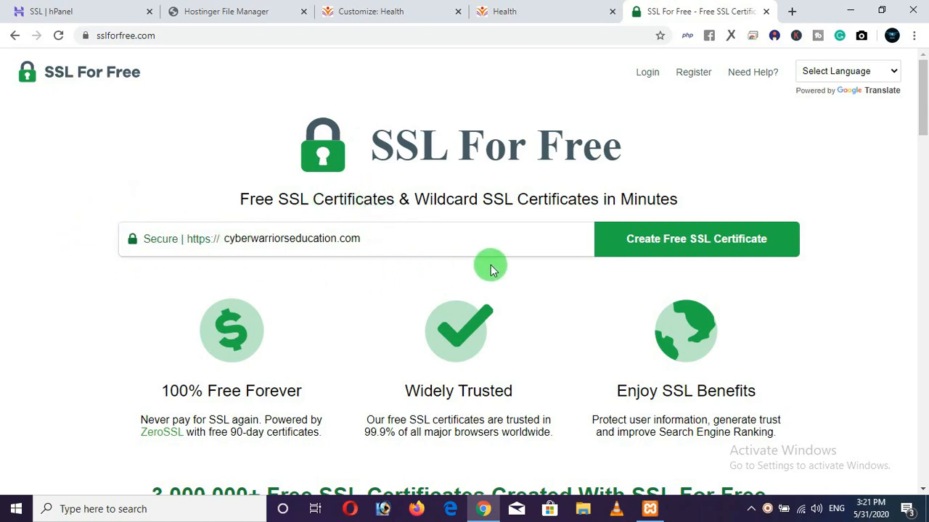
{"action": "left_click", "coordinate": [695, 245]}
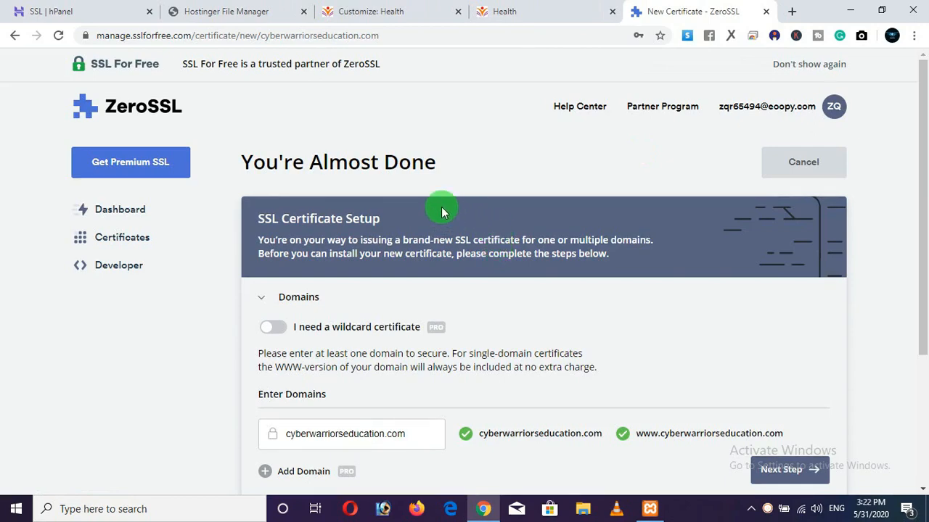
Step: Complete the ZeroSSL order with both domains, 90-day validity, auto-generated CSR and the Free plan
{"action": "scroll", "coordinate": [456, 207], "scroll_direction": "down", "scroll_amount": 2}
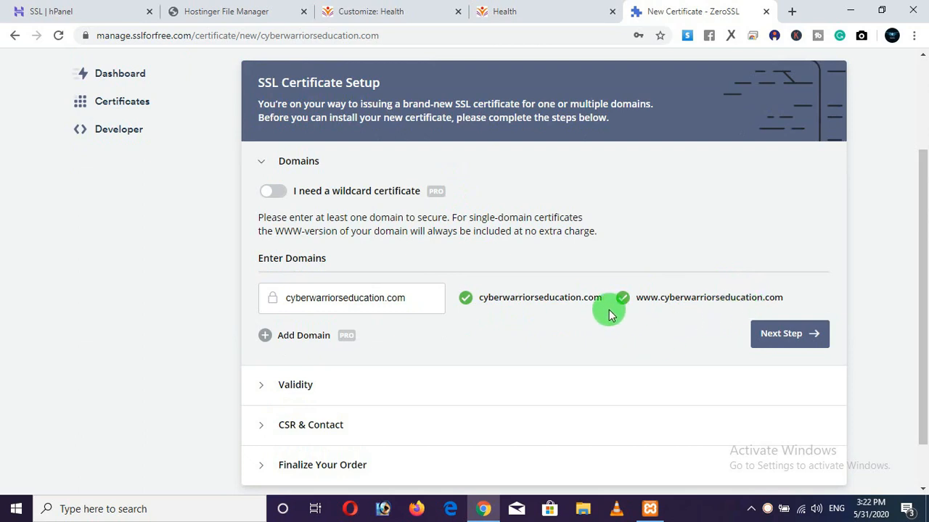
{"action": "scroll", "coordinate": [508, 312], "scroll_direction": "down", "scroll_amount": 1}
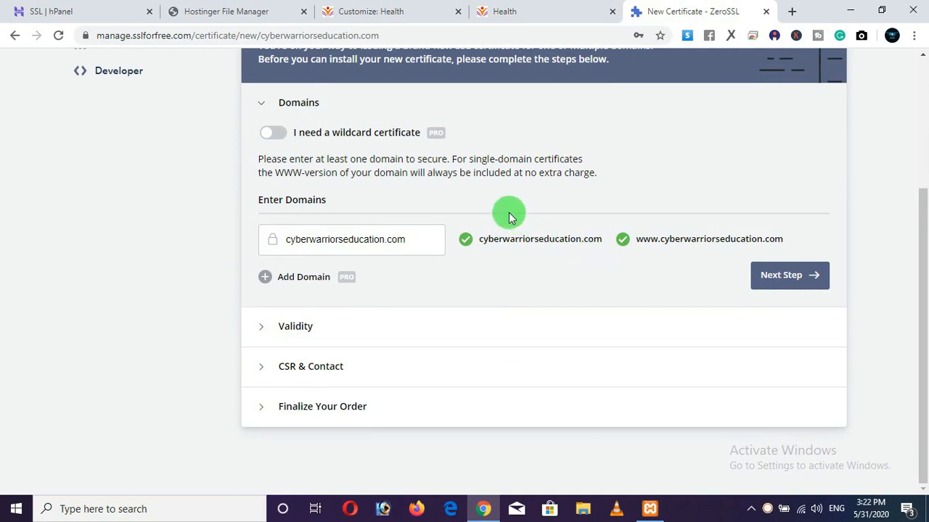
{"action": "left_click", "coordinate": [783, 285]}
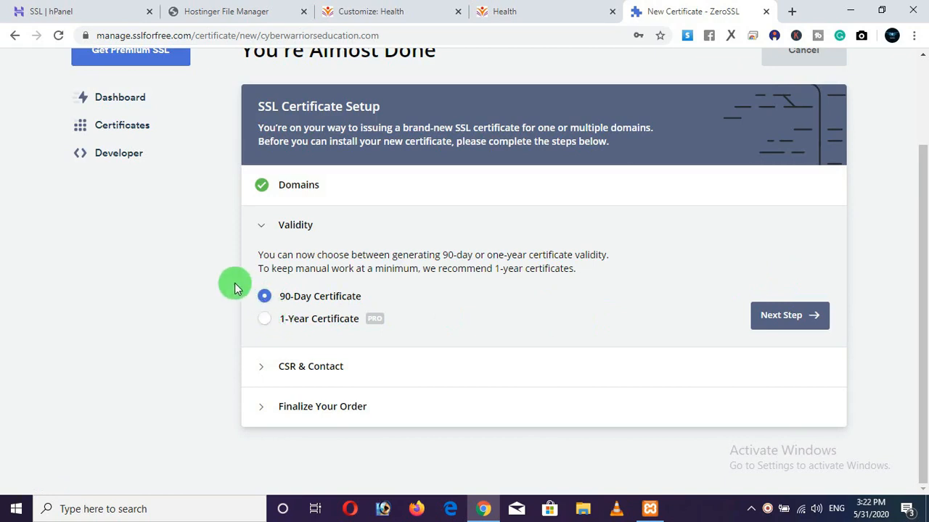
{"action": "left_click", "coordinate": [790, 323]}
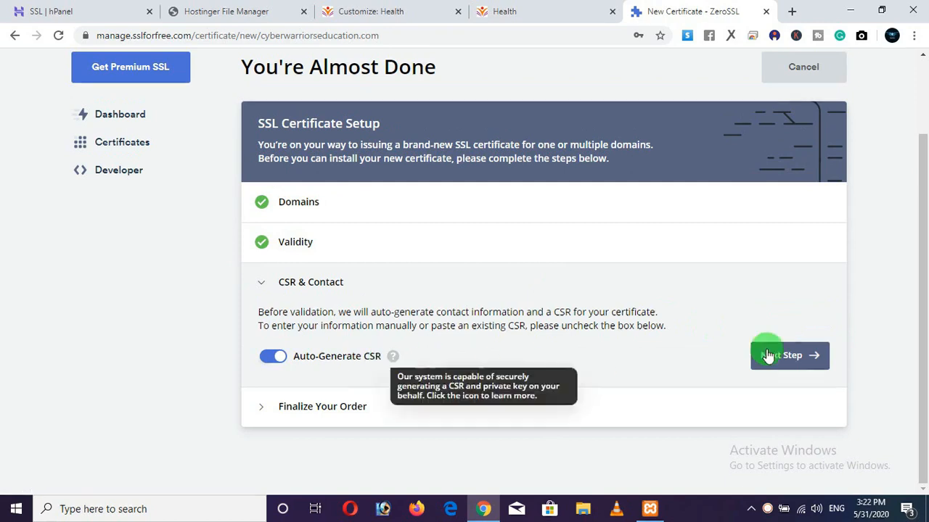
{"action": "left_click", "coordinate": [794, 355]}
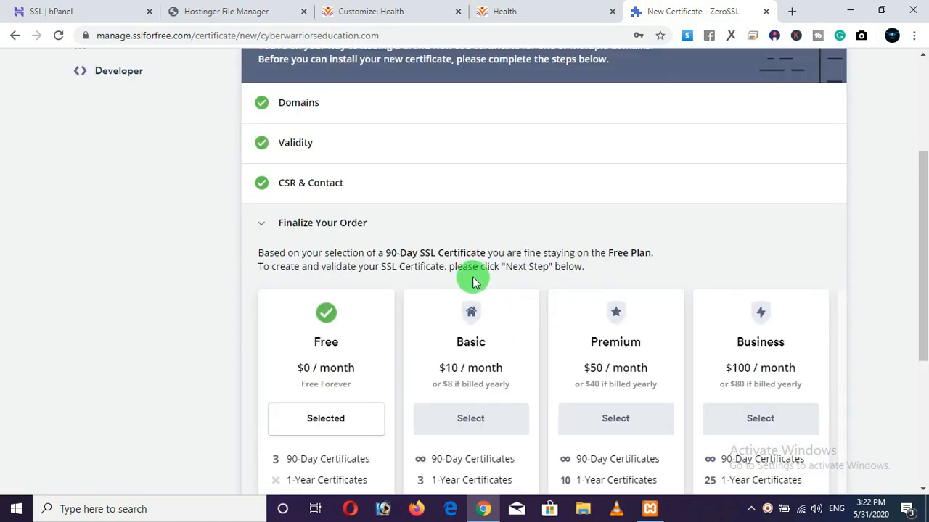
{"action": "scroll", "coordinate": [501, 246], "scroll_direction": "down", "scroll_amount": 2}
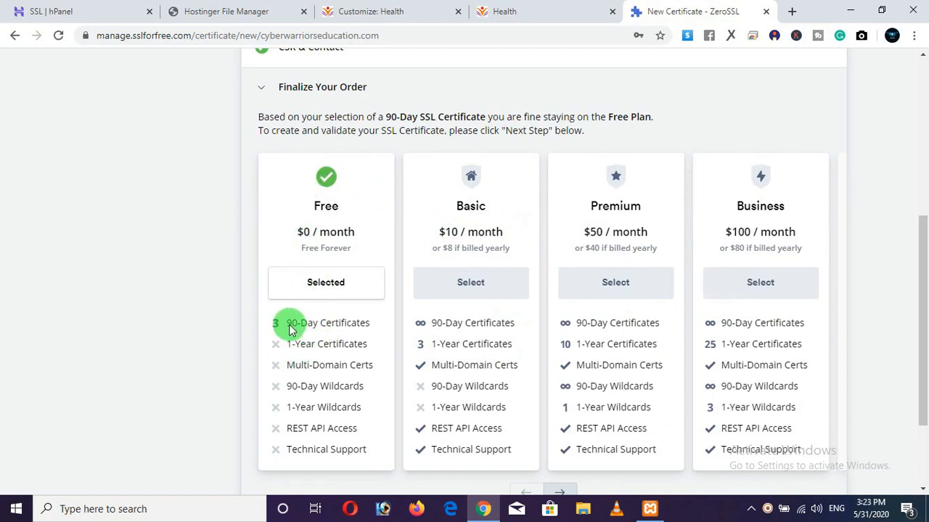
{"action": "scroll", "coordinate": [289, 330], "scroll_direction": "down", "scroll_amount": 2}
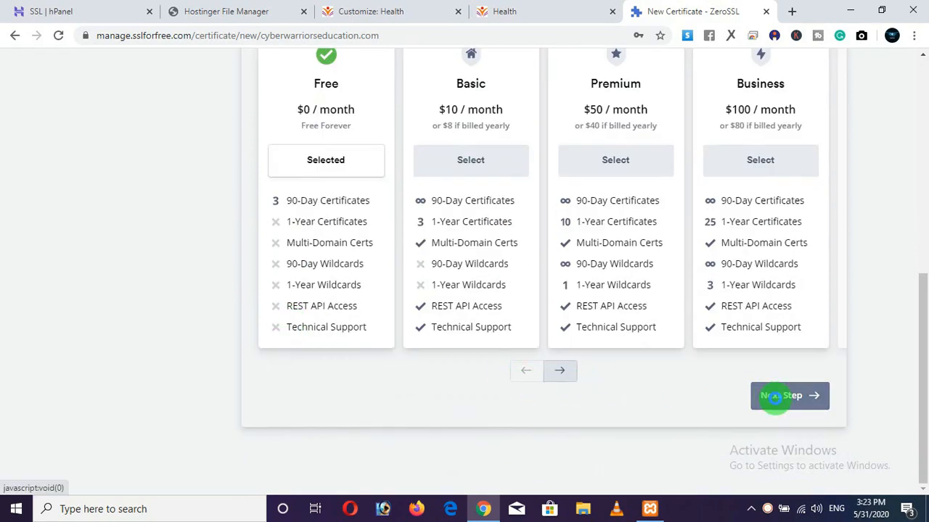
{"action": "left_click", "coordinate": [773, 395]}
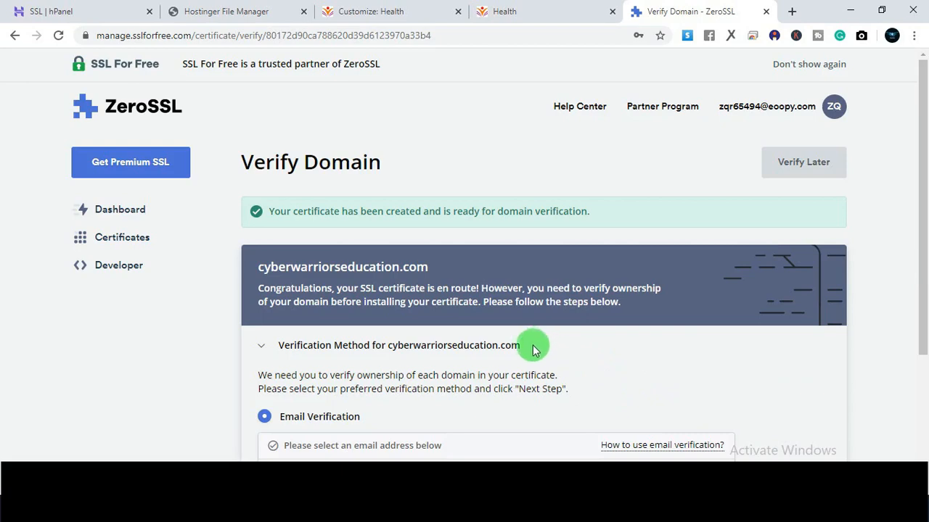
Step: Switch domain verification from e-mail to HTTP File Upload and download the auth .txt file
{"action": "scroll", "coordinate": [504, 317], "scroll_direction": "down", "scroll_amount": 3}
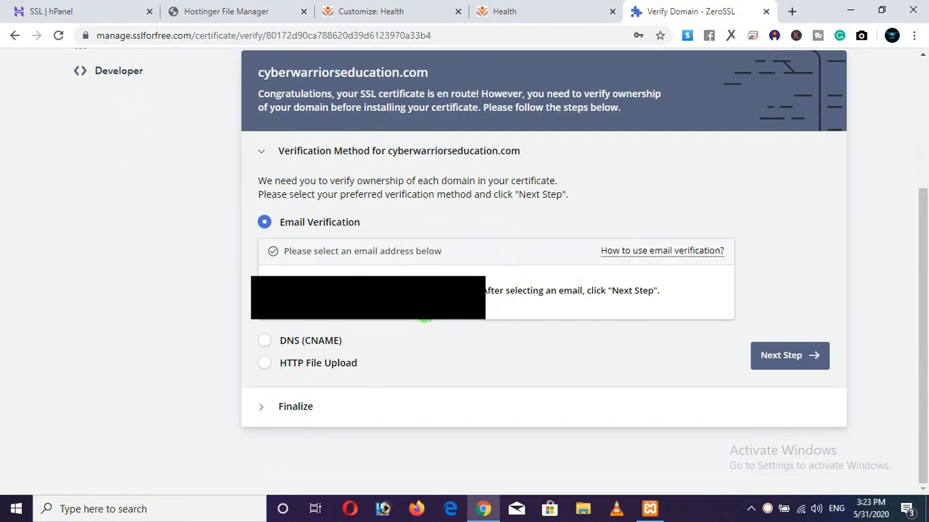
{"action": "left_click", "coordinate": [458, 294]}
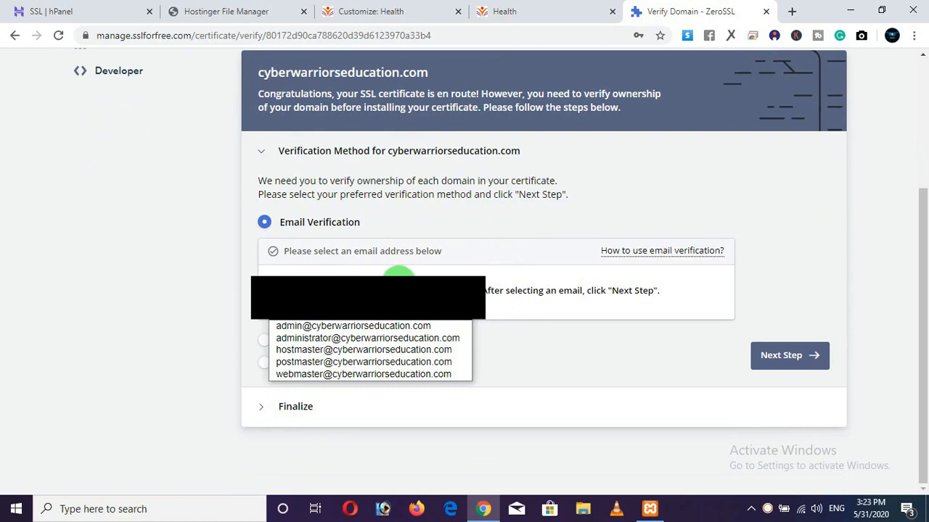
{"action": "left_click", "coordinate": [400, 326]}
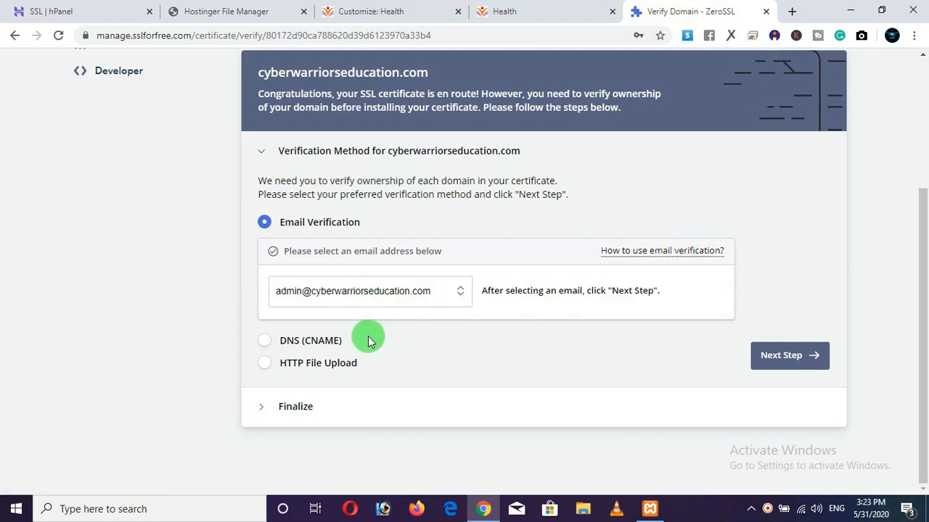
{"action": "left_click", "coordinate": [266, 365]}
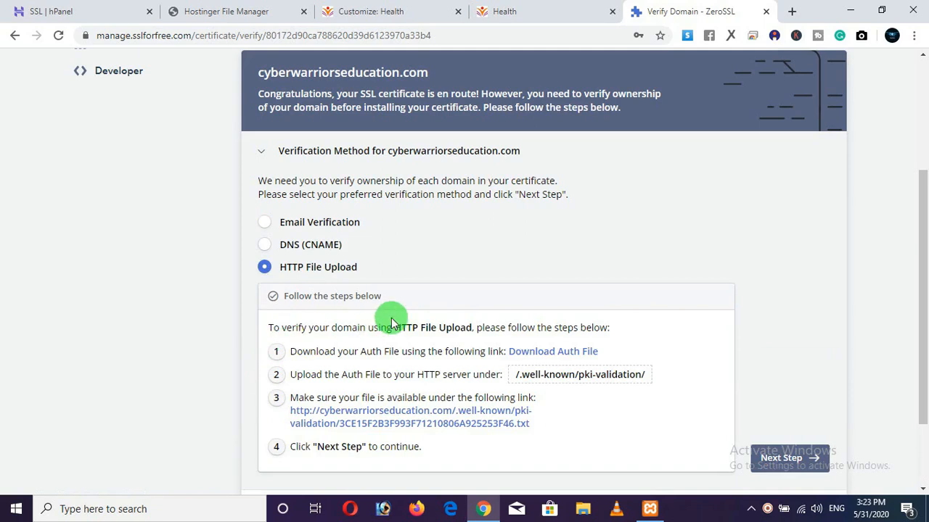
{"action": "scroll", "coordinate": [389, 317], "scroll_direction": "down", "scroll_amount": 2}
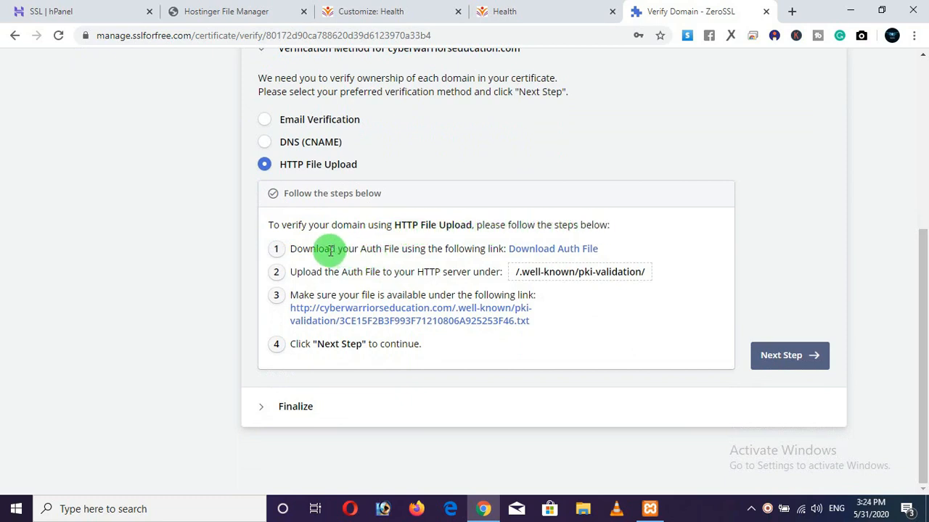
{"action": "left_click", "coordinate": [533, 253]}
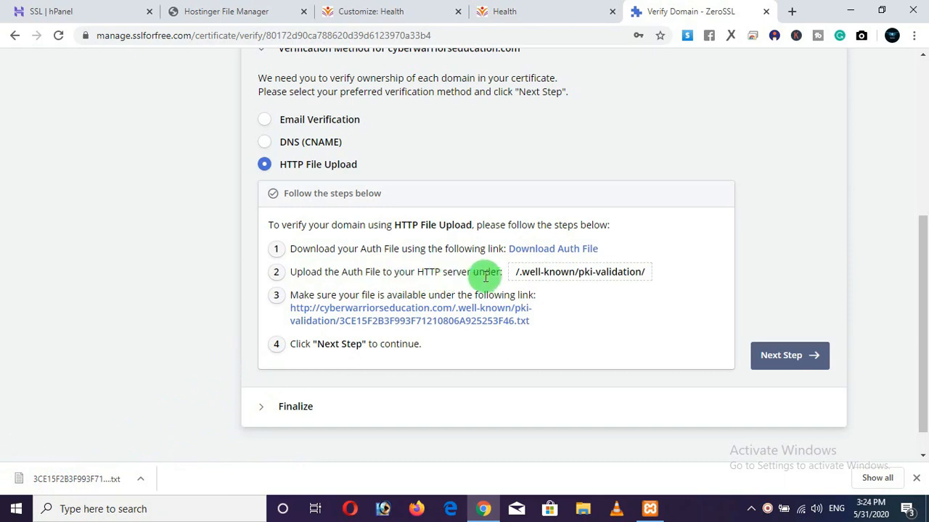
{"action": "left_click_drag", "start_coordinate": [296, 272], "coordinate": [544, 271]}
{"action": "left_click", "coordinate": [782, 267]}
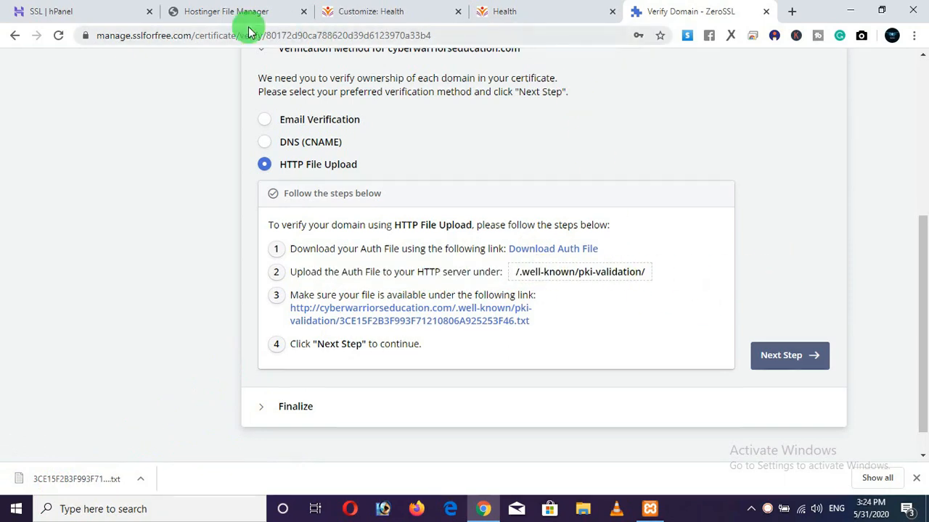
Step: Close the old File Manager and reopen File Manager from the cyberwarriorseducation.com hosting account
{"action": "left_click", "coordinate": [195, 16]}
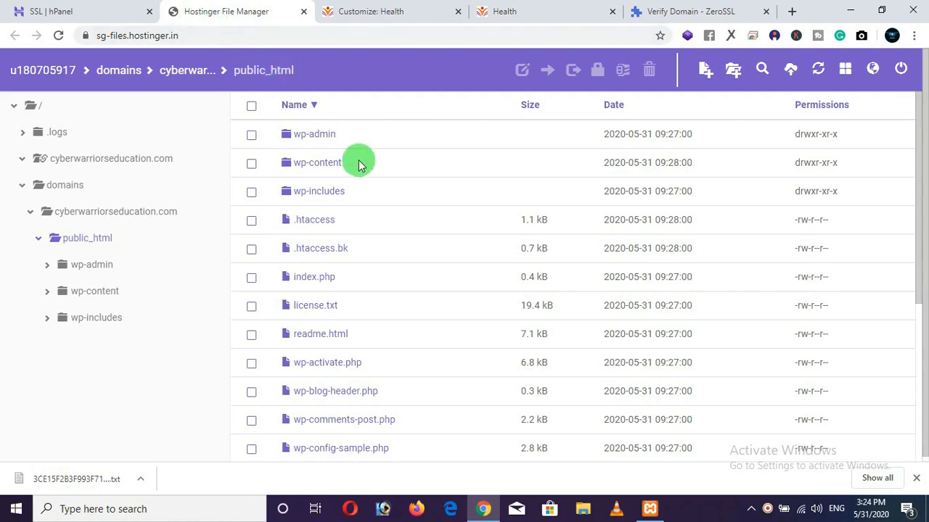
{"action": "left_click", "coordinate": [80, 13]}
{"action": "scroll", "coordinate": [232, 73], "scroll_direction": "up", "scroll_amount": 5}
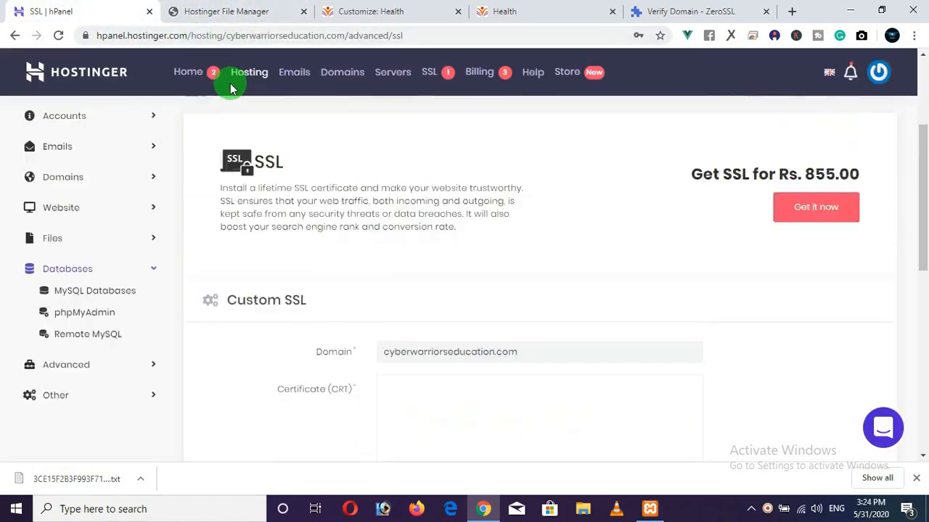
{"action": "left_click", "coordinate": [196, 71]}
{"action": "left_click", "coordinate": [305, 14]}
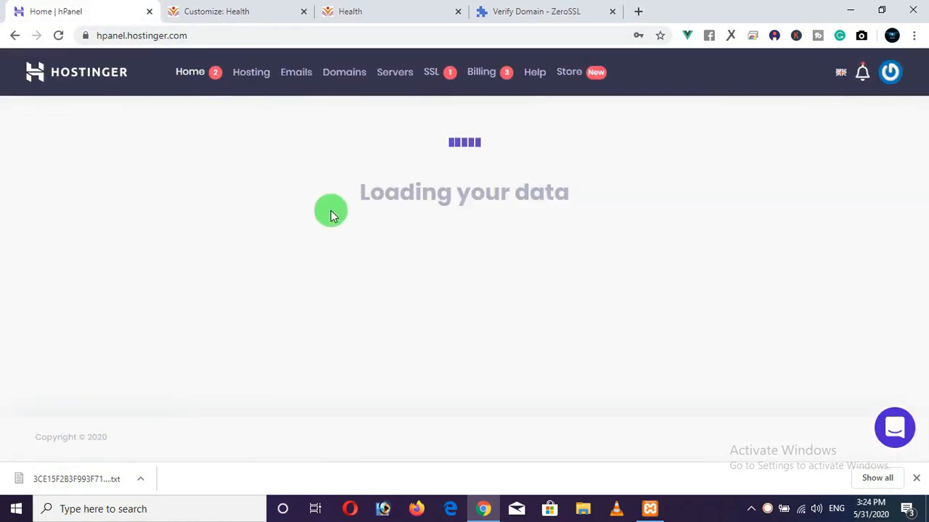
{"action": "scroll", "coordinate": [453, 290], "scroll_direction": "down", "scroll_amount": 2}
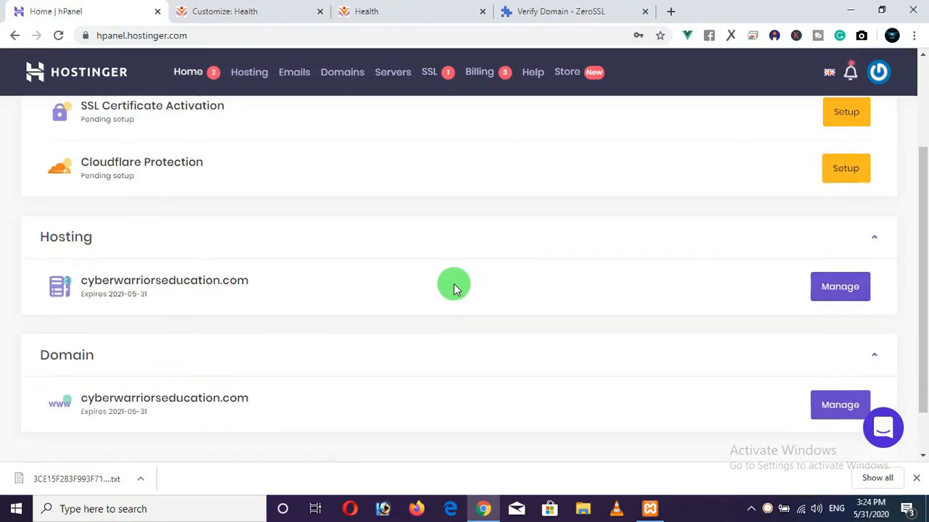
{"action": "left_click", "coordinate": [839, 287]}
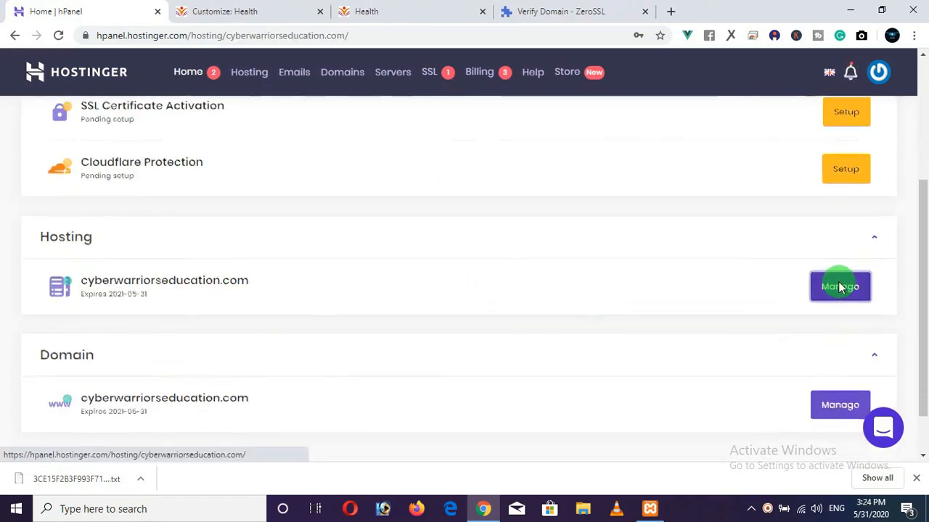
{"action": "scroll", "coordinate": [477, 263], "scroll_direction": "down", "scroll_amount": 5}
{"action": "scroll", "coordinate": [477, 263], "scroll_direction": "down", "scroll_amount": 10}
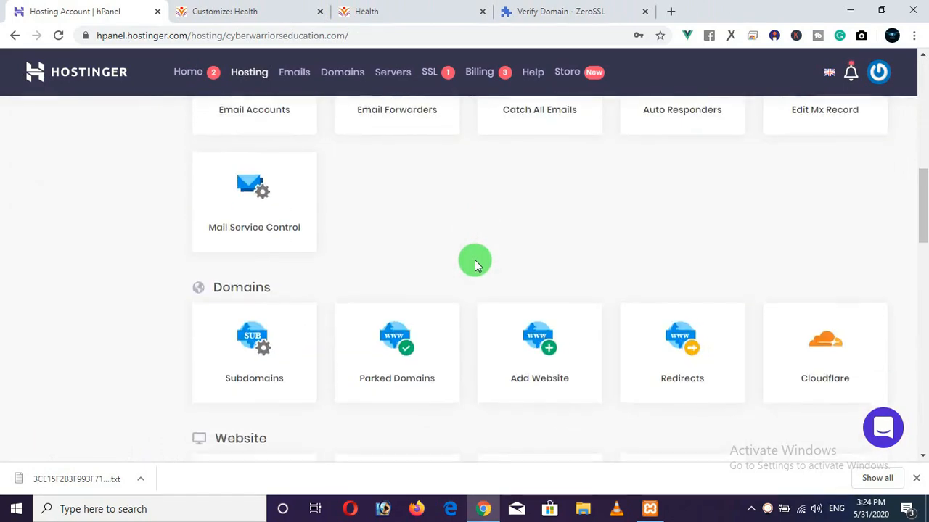
{"action": "left_click", "coordinate": [238, 296]}
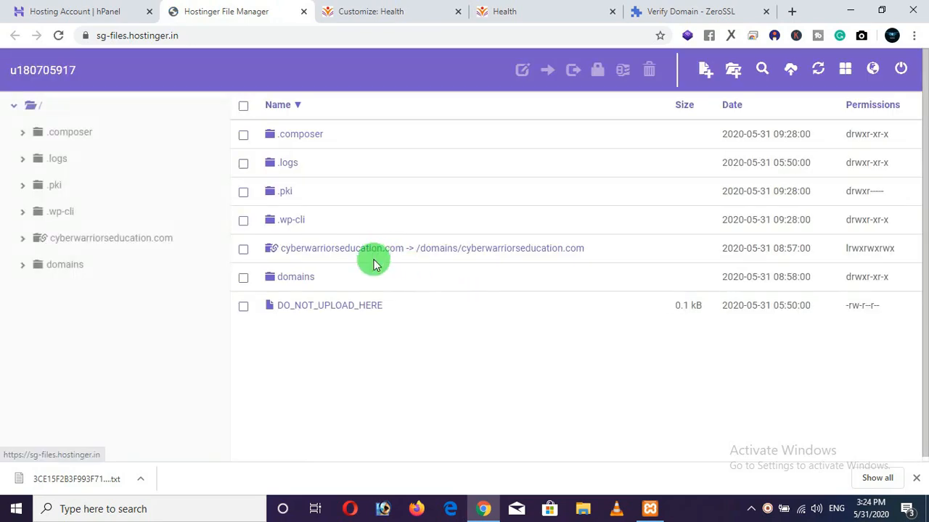
Step: Go to domains/cyberwarriorseducation.com/public_html and create a .well-known folder copied from ZeroSSL's path
{"action": "double_click", "coordinate": [307, 279]}
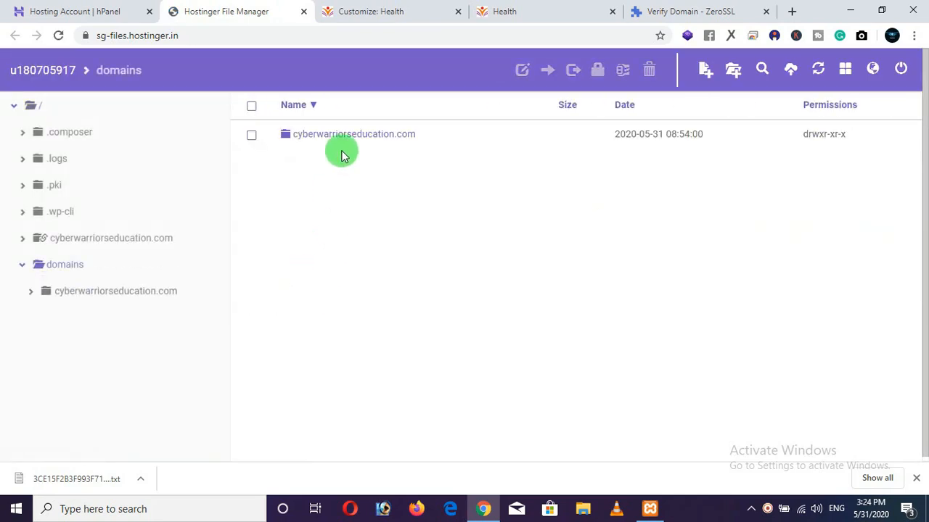
{"action": "double_click", "coordinate": [342, 138]}
{"action": "double_click", "coordinate": [336, 134]}
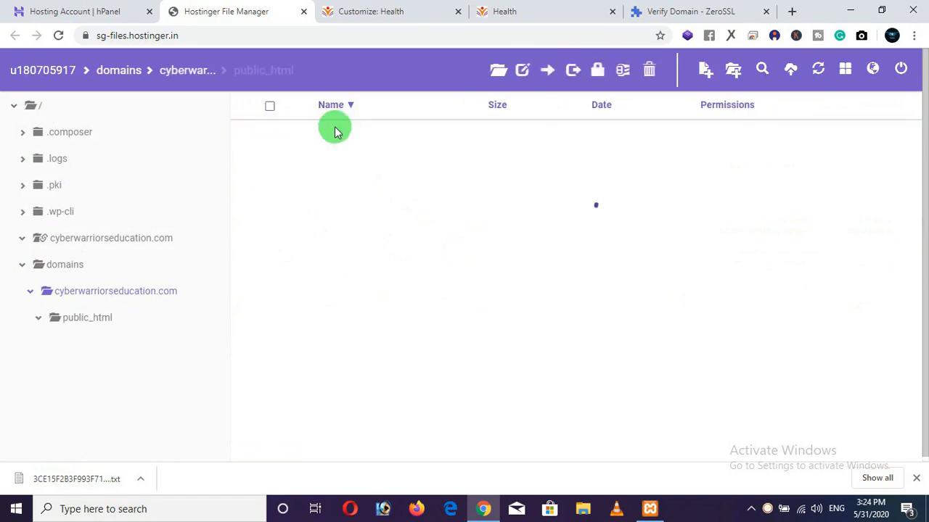
{"action": "left_click", "coordinate": [641, 21]}
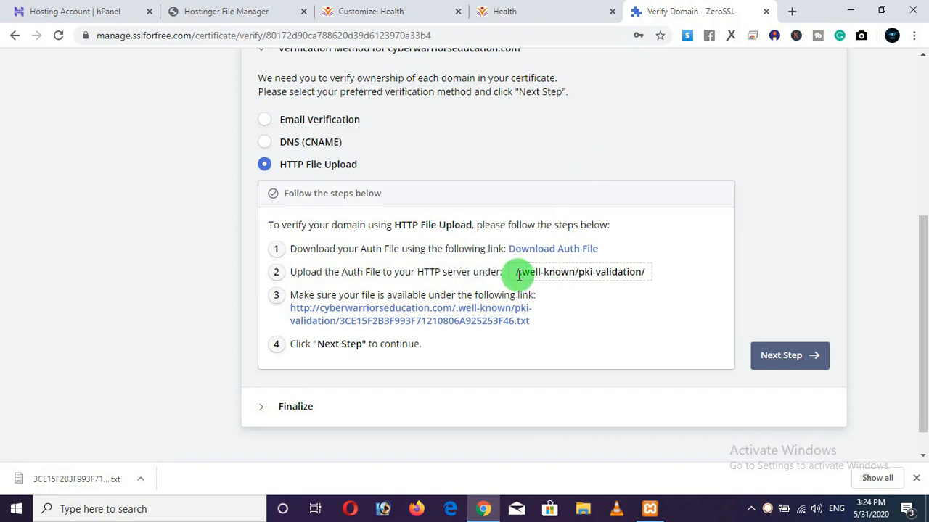
{"action": "left_click_drag", "start_coordinate": [535, 273], "coordinate": [569, 274]}
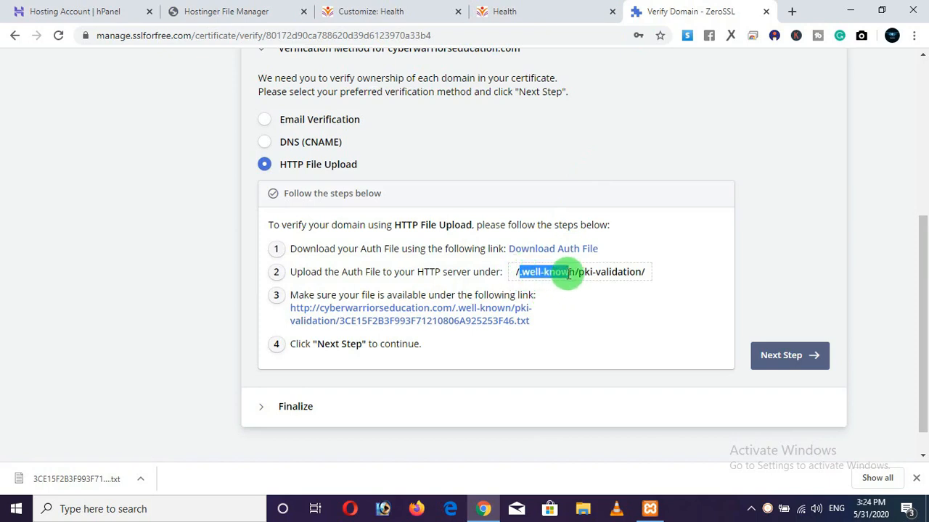
{"action": "right_click", "coordinate": [563, 275]}
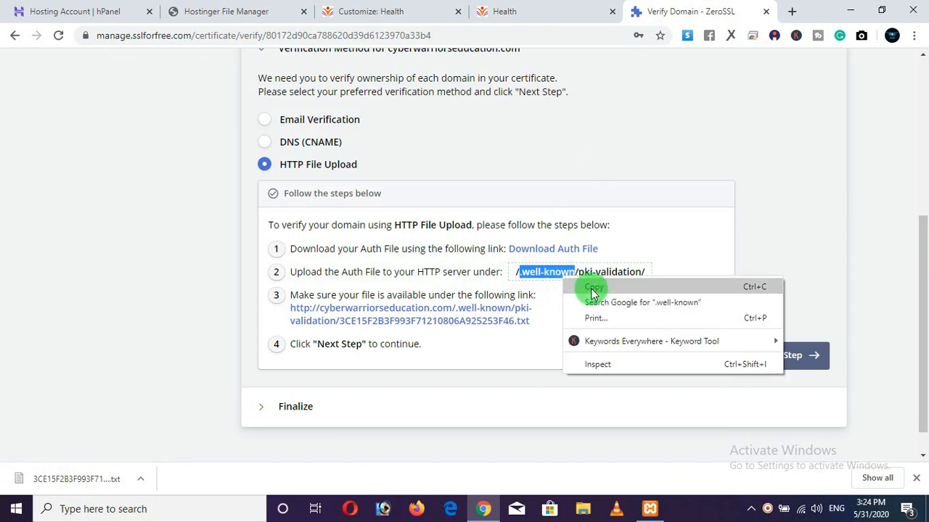
{"action": "left_click", "coordinate": [593, 287]}
{"action": "left_click", "coordinate": [181, 11]}
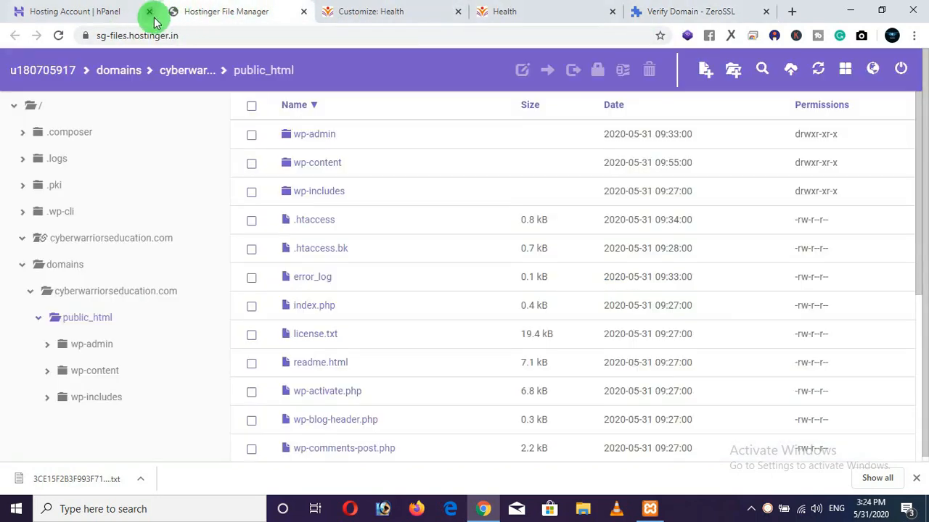
{"action": "left_click", "coordinate": [734, 71]}
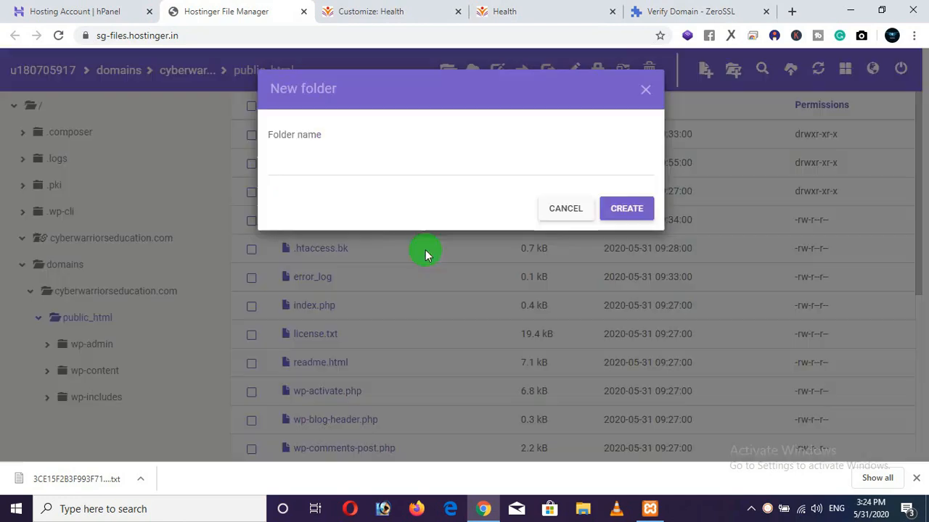
{"action": "right_click", "coordinate": [334, 167]}
{"action": "left_click", "coordinate": [377, 269]}
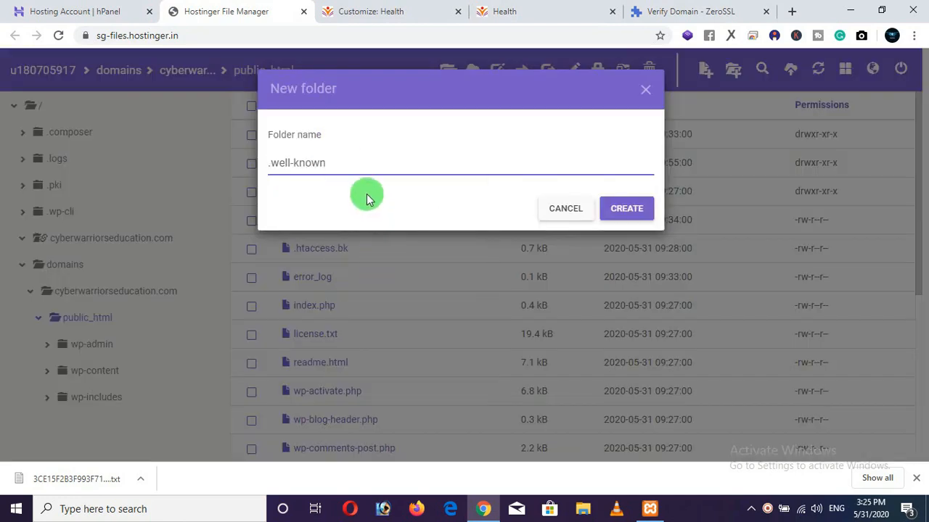
{"action": "left_click", "coordinate": [626, 208]}
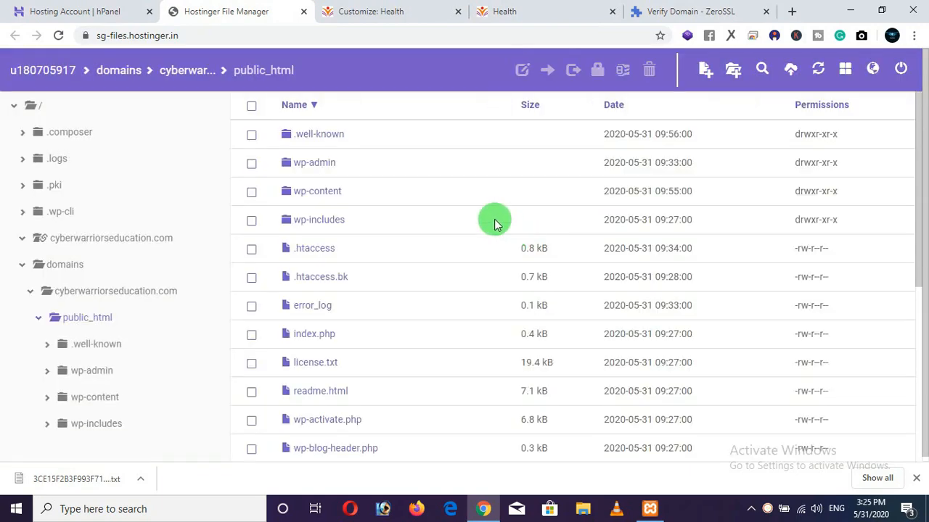
Step: Inside .well-known, create and open a pki-validation folder named from ZeroSSL's path
{"action": "double_click", "coordinate": [318, 137]}
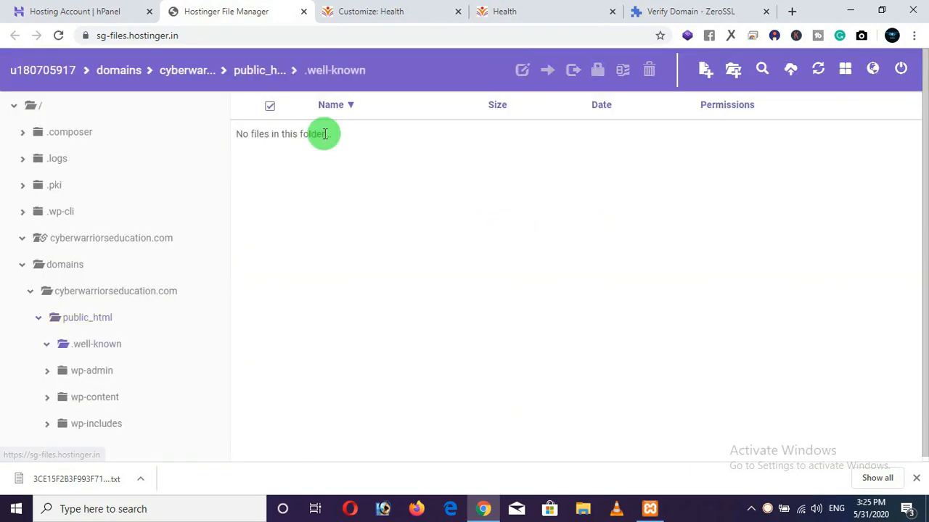
{"action": "left_click", "coordinate": [660, 15]}
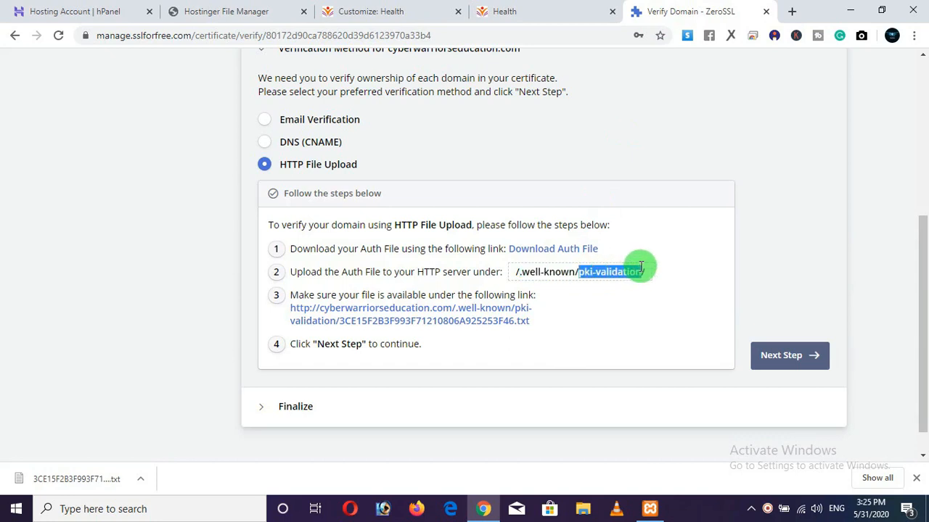
{"action": "right_click", "coordinate": [622, 276]}
{"action": "left_click", "coordinate": [632, 280]}
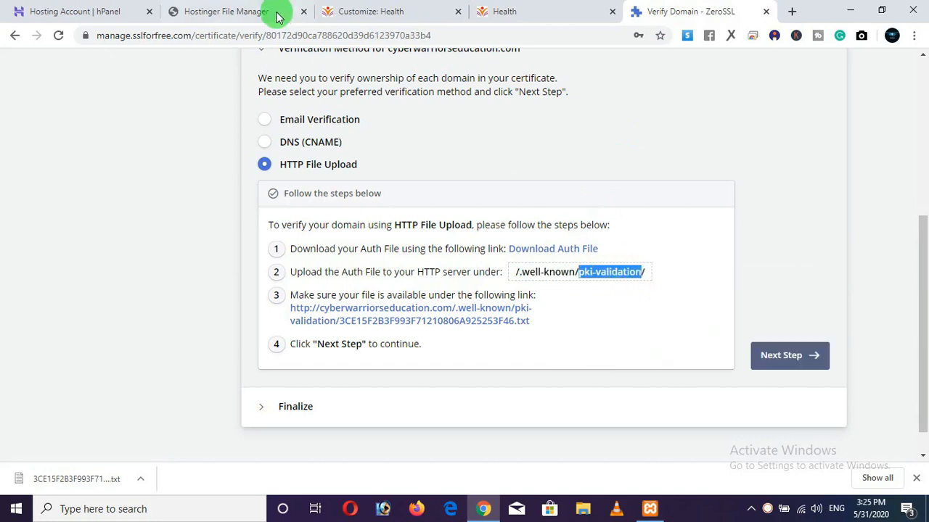
{"action": "left_click", "coordinate": [99, 10]}
{"action": "left_click", "coordinate": [174, 13]}
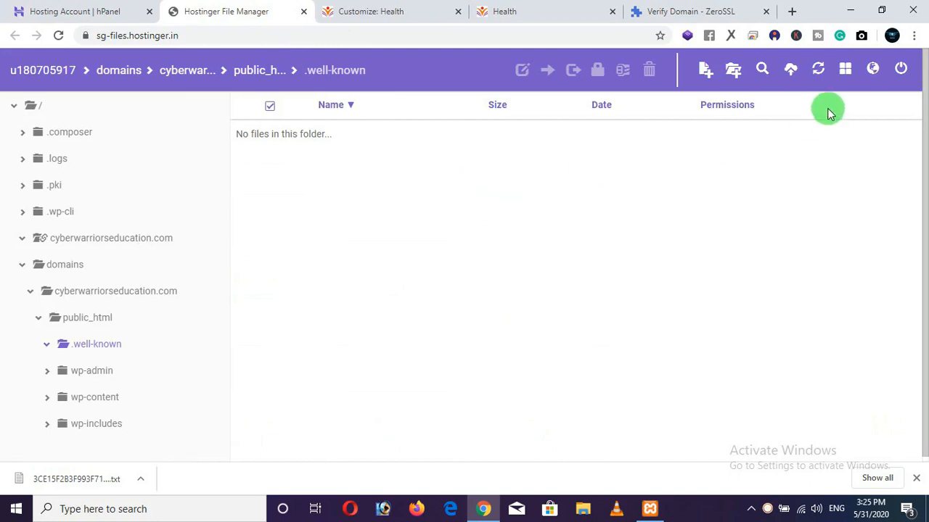
{"action": "left_click", "coordinate": [733, 69]}
{"action": "right_click", "coordinate": [459, 168]}
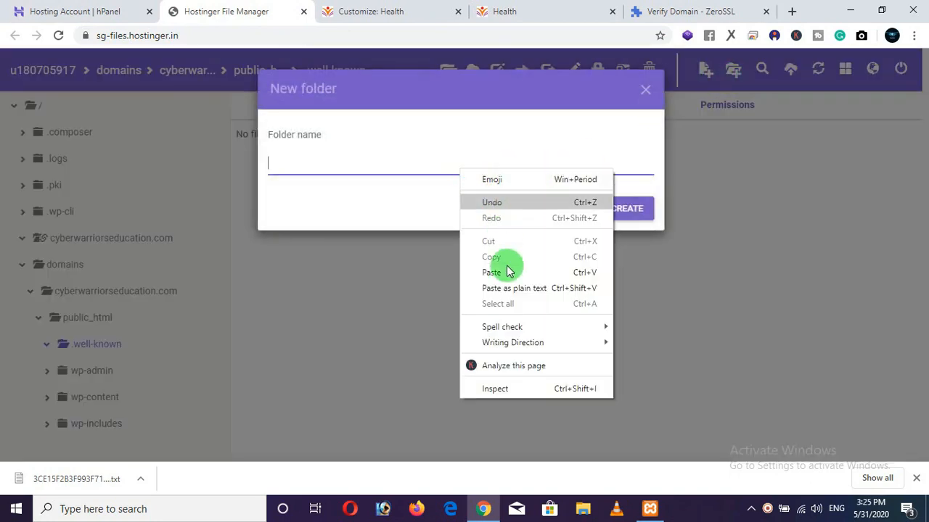
{"action": "left_click", "coordinate": [497, 271]}
{"action": "left_click", "coordinate": [627, 211]}
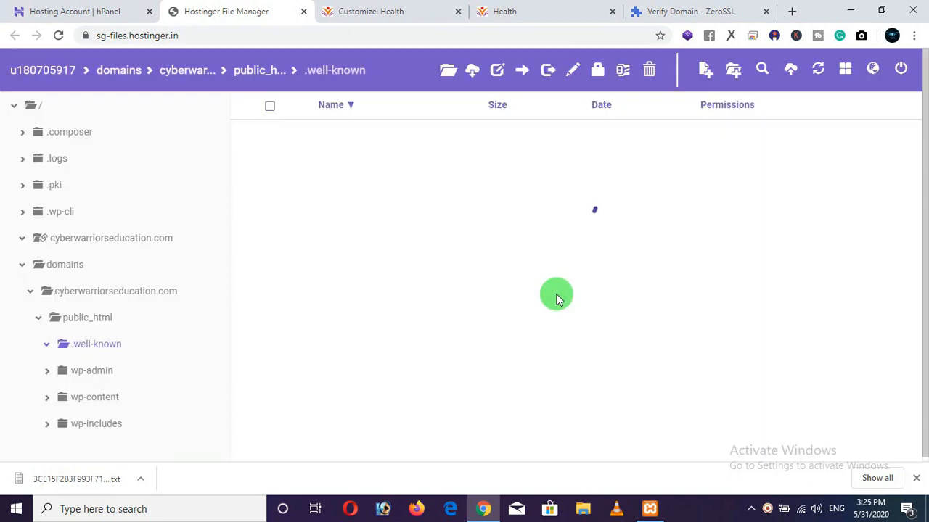
{"action": "double_click", "coordinate": [361, 138]}
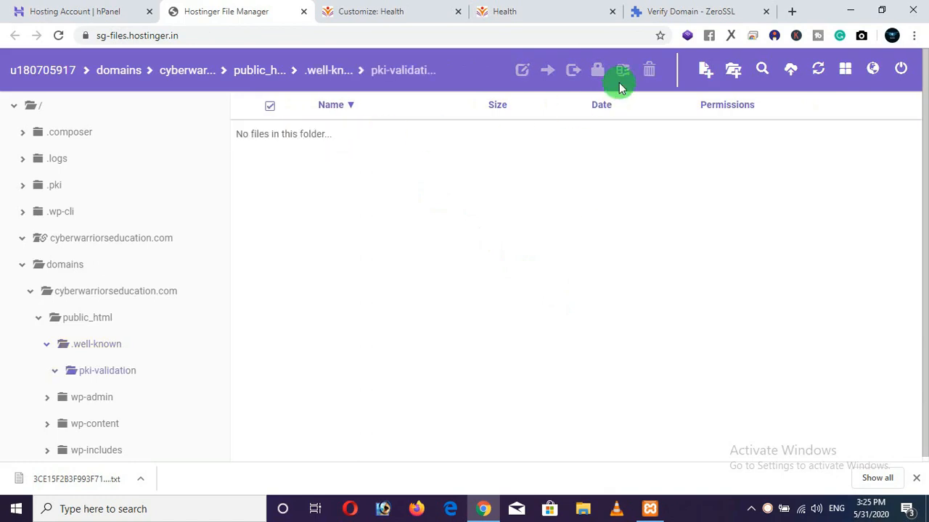
Step: Drag the downloaded auth .txt file into pki-validation, upload it, and return to ZeroSSL
{"action": "left_click", "coordinate": [674, 11]}
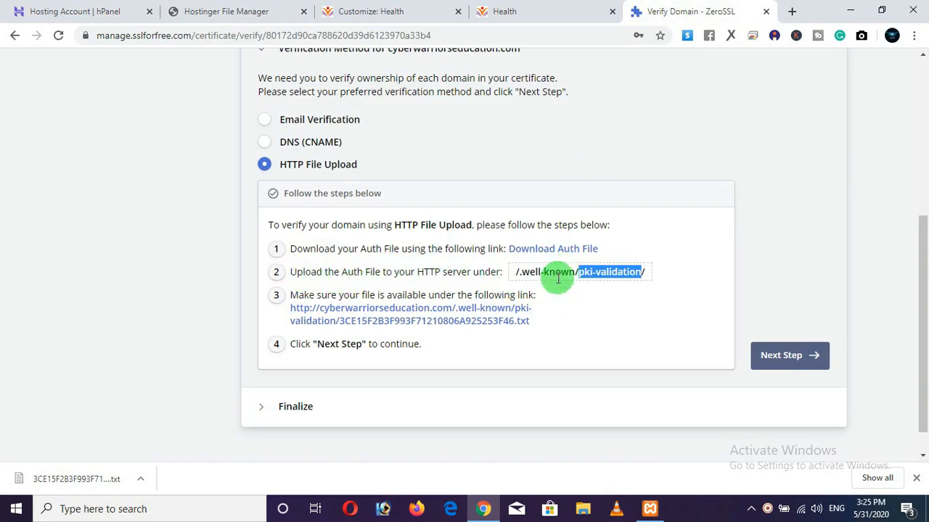
{"action": "left_click", "coordinate": [231, 16]}
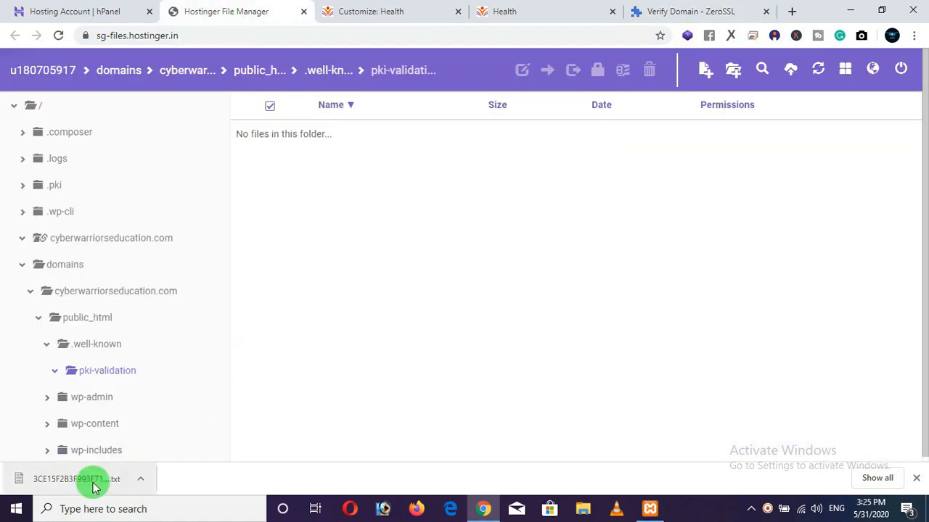
{"action": "left_click_drag", "start_coordinate": [91, 481], "coordinate": [539, 300]}
{"action": "left_click", "coordinate": [627, 314]}
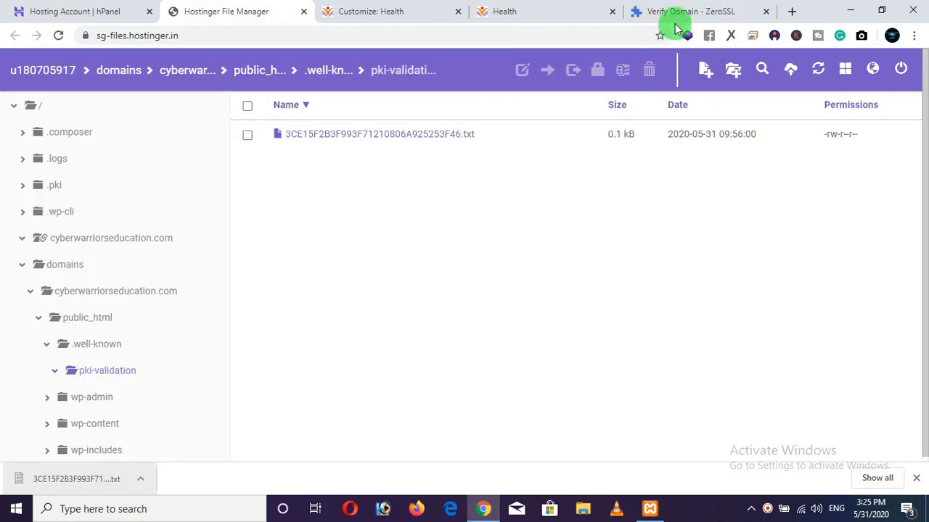
{"action": "left_click", "coordinate": [673, 16]}
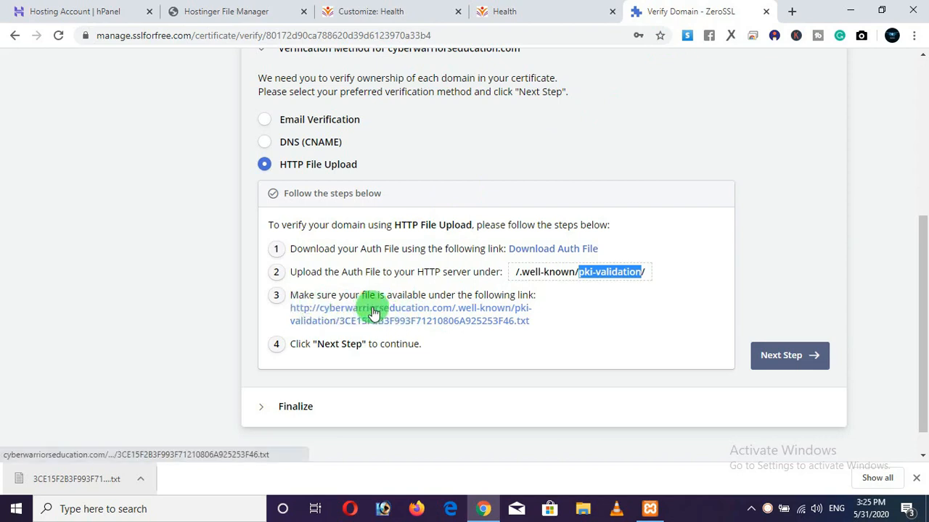
Step: Open the auth file link from step 3 to confirm the validation text loads online
{"action": "left_click", "coordinate": [452, 323]}
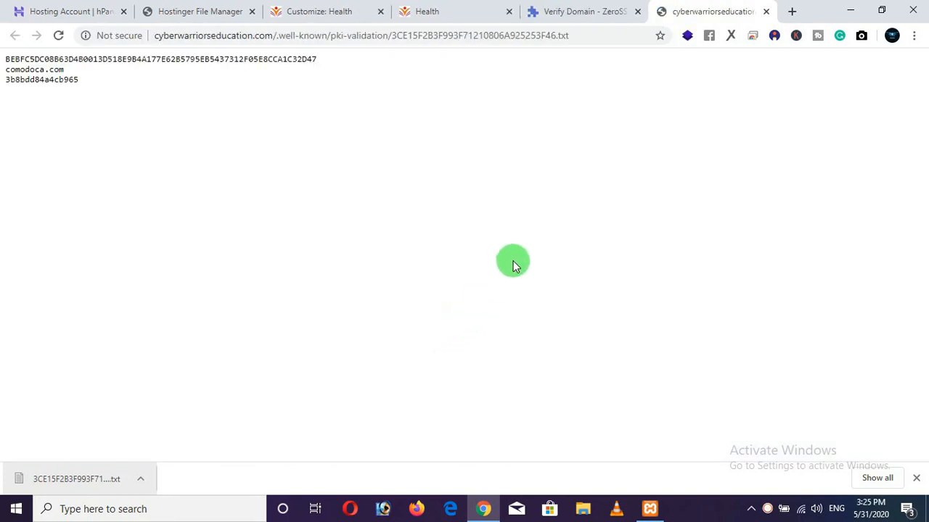
{"action": "left_click_drag", "start_coordinate": [81, 80], "coordinate": [4, 58]}
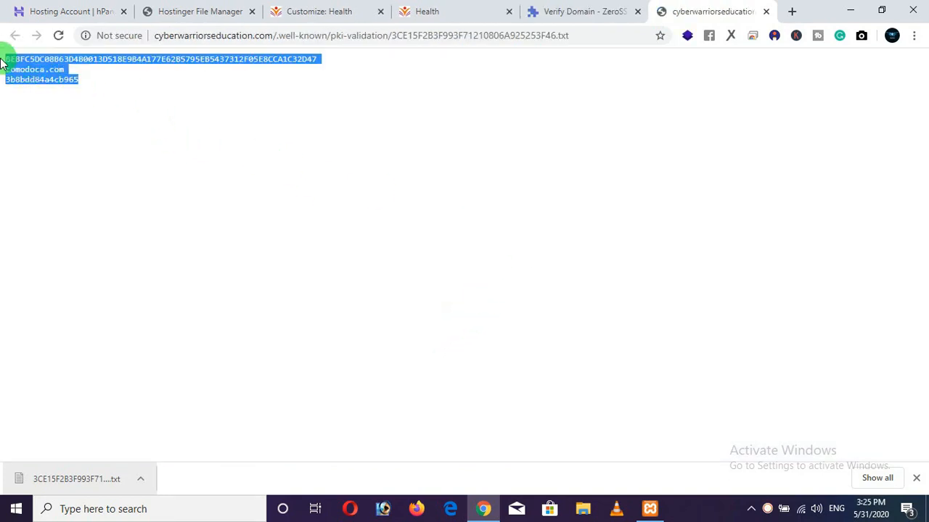
{"action": "left_click", "coordinate": [129, 118]}
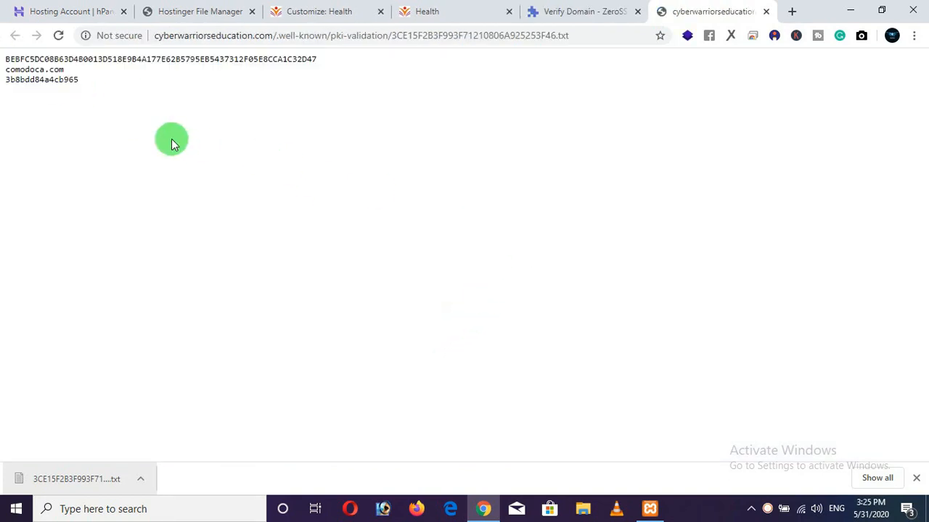
{"action": "left_click", "coordinate": [601, 15]}
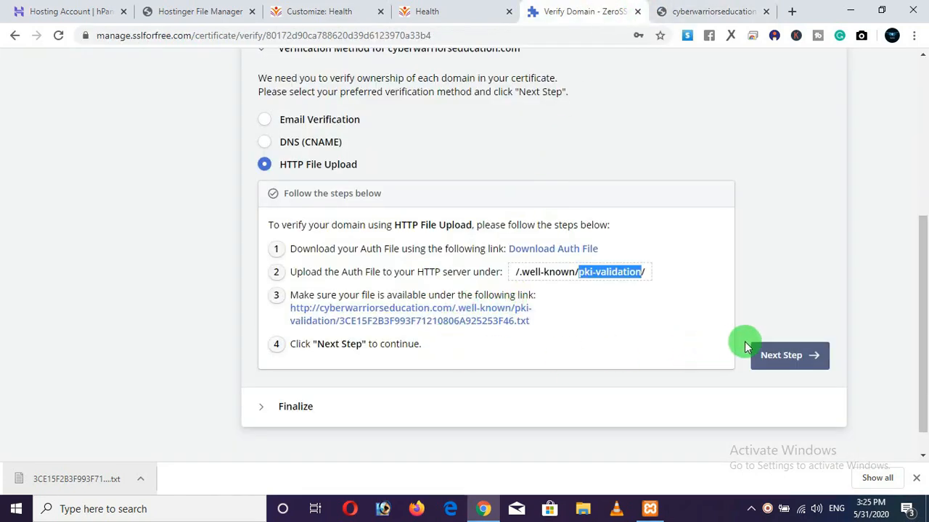
Step: Advance to the final step and run Verify Domain for cyberwarriorseducation.com
{"action": "left_click", "coordinate": [763, 355]}
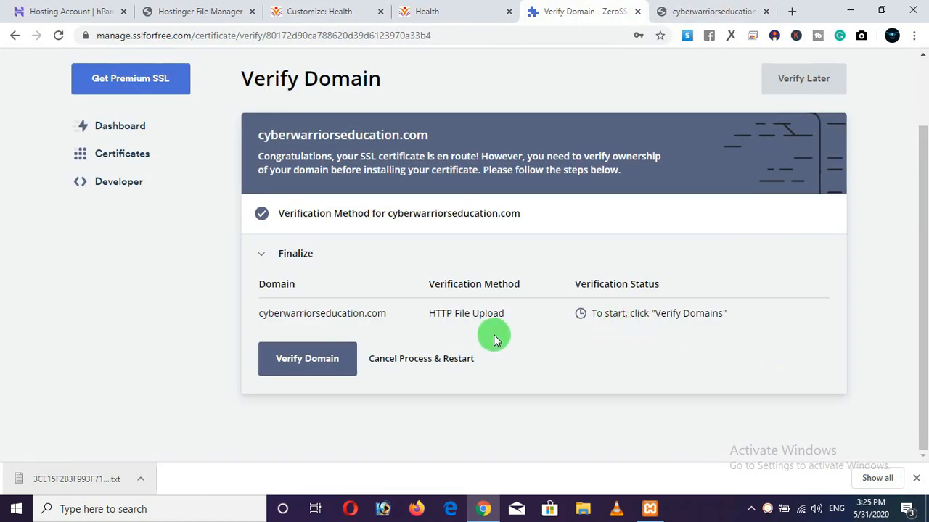
{"action": "left_click", "coordinate": [307, 371]}
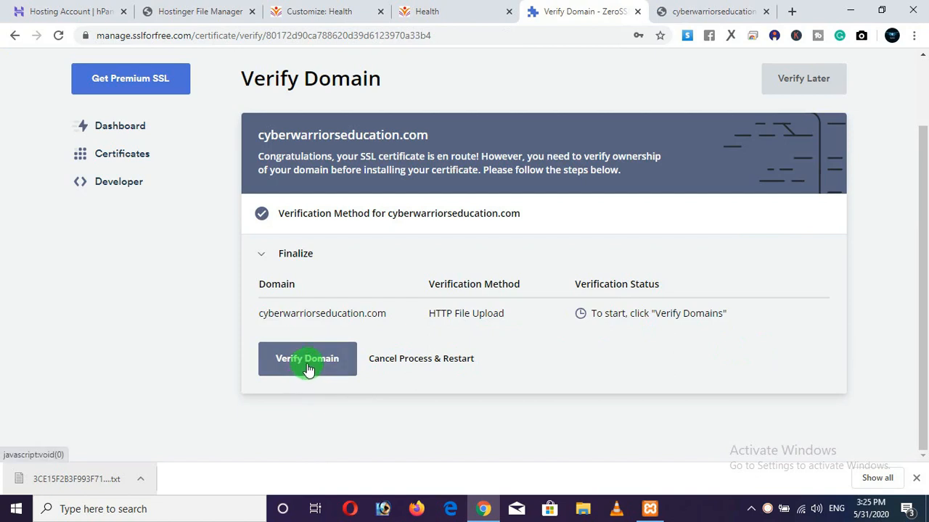
{"action": "left_click", "coordinate": [307, 368]}
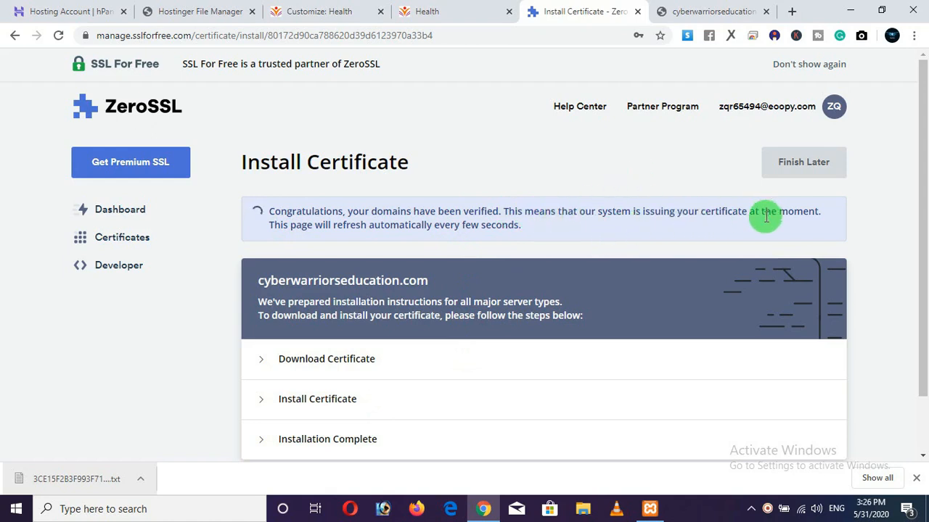
{"action": "scroll", "coordinate": [568, 242], "scroll_direction": "down", "scroll_amount": 1}
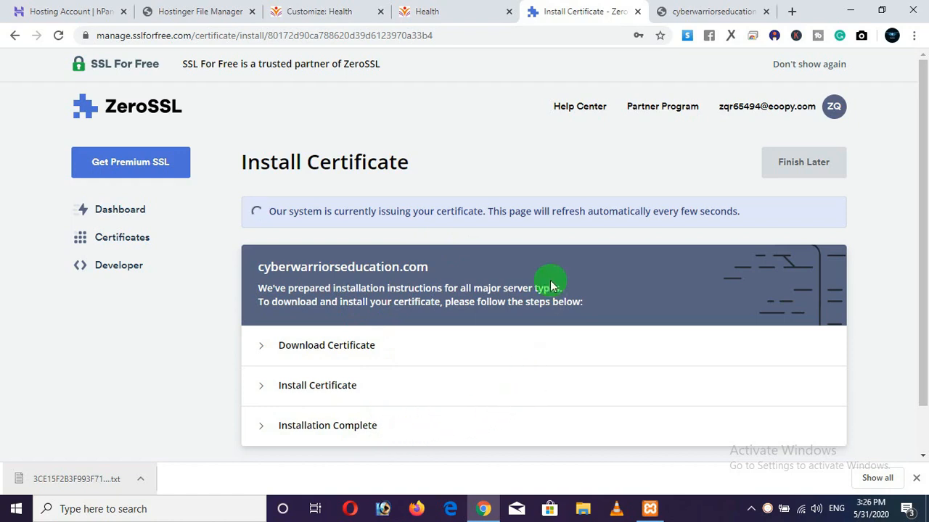
Step: Close the served auth file page and log out of the WordPress admin
{"action": "left_click", "coordinate": [707, 11]}
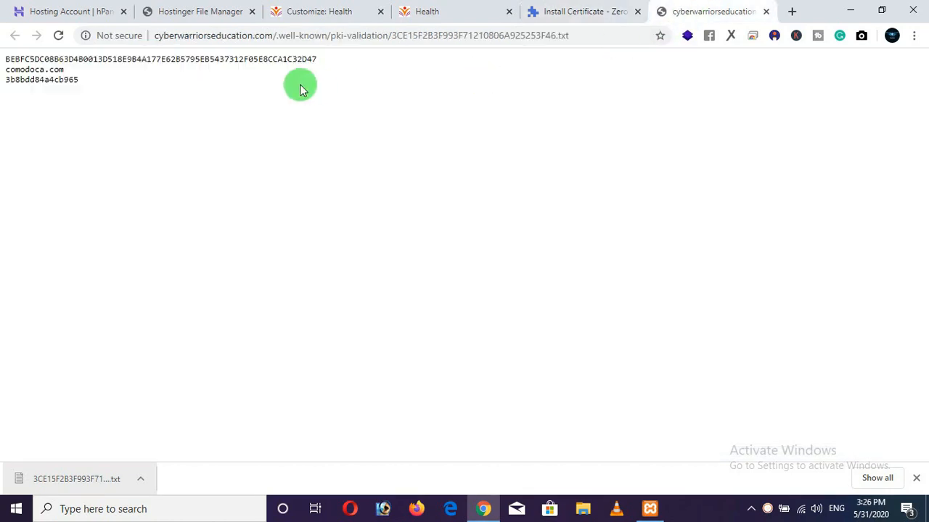
{"action": "left_click", "coordinate": [765, 12]}
{"action": "left_click_drag", "start_coordinate": [472, 15], "coordinate": [726, 17]}
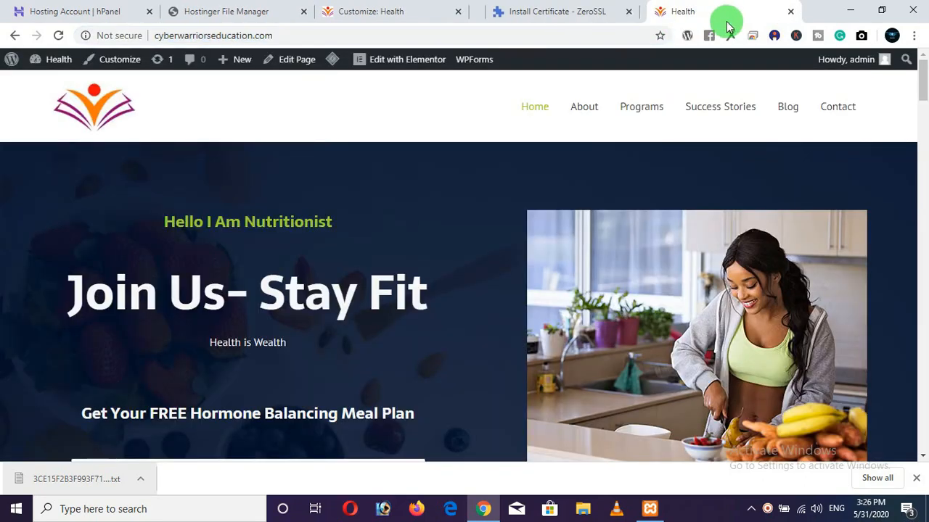
{"action": "mouse_move", "coordinate": [886, 62]}
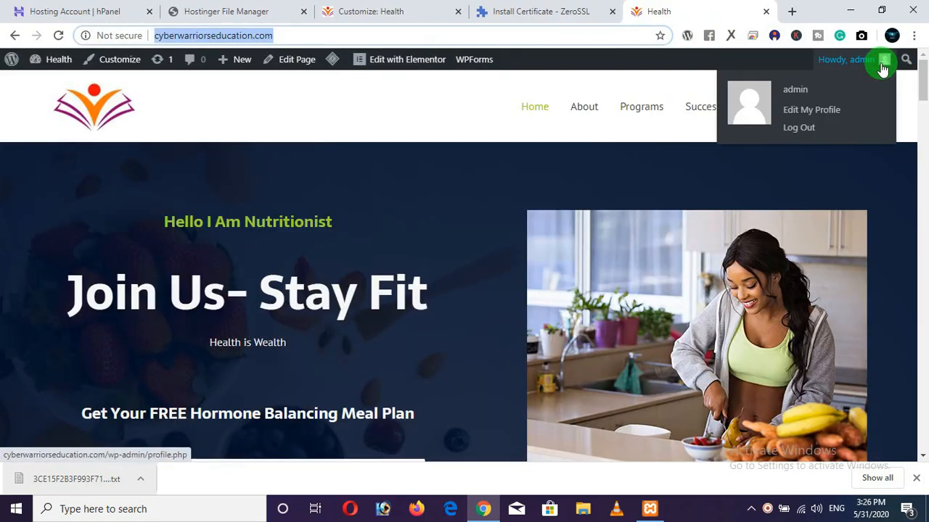
{"action": "left_click", "coordinate": [802, 136]}
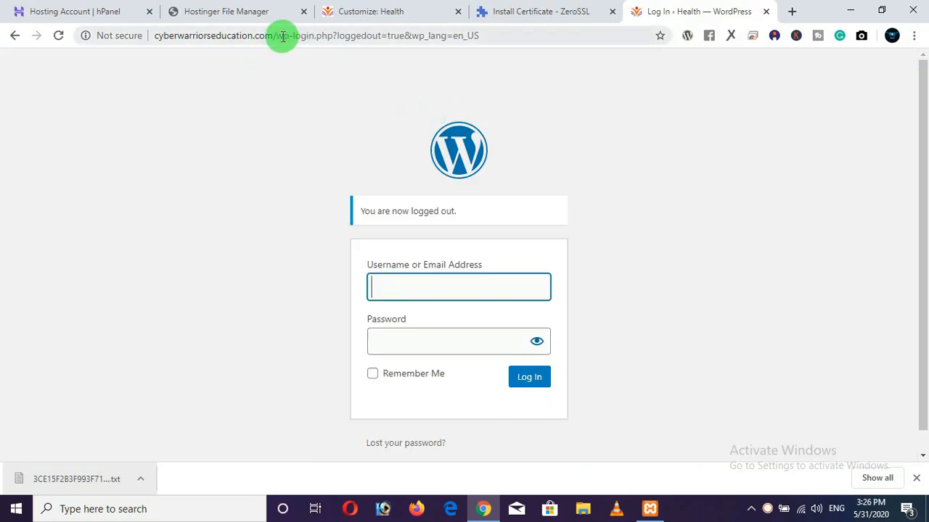
Step: Load the plain cyberwarriorseducation.com homepage, confirm it shows Not secure, then return to ZeroSSL
{"action": "left_click_drag", "start_coordinate": [290, 36], "coordinate": [632, 56]}
{"action": "key", "text": "BackSpace"}
{"action": "key", "text": "Return"}
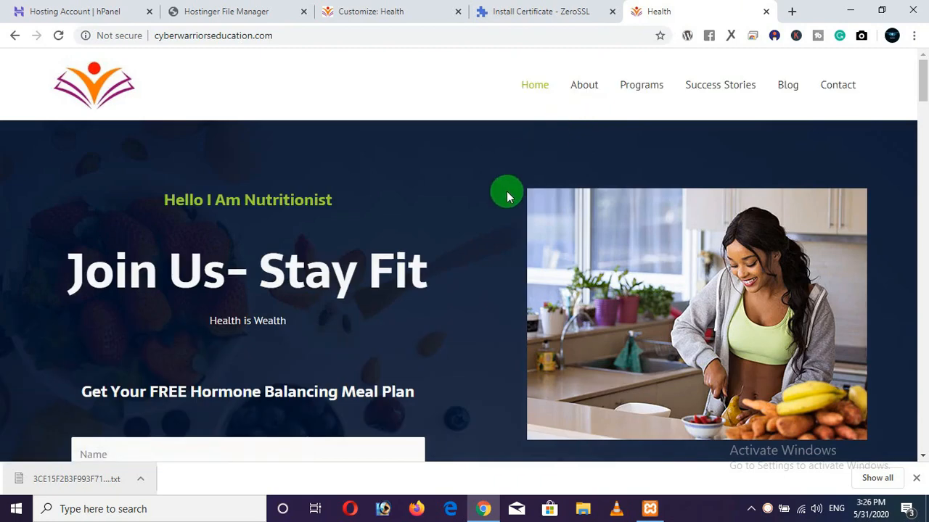
{"action": "left_click", "coordinate": [916, 478]}
{"action": "left_click", "coordinate": [119, 35]}
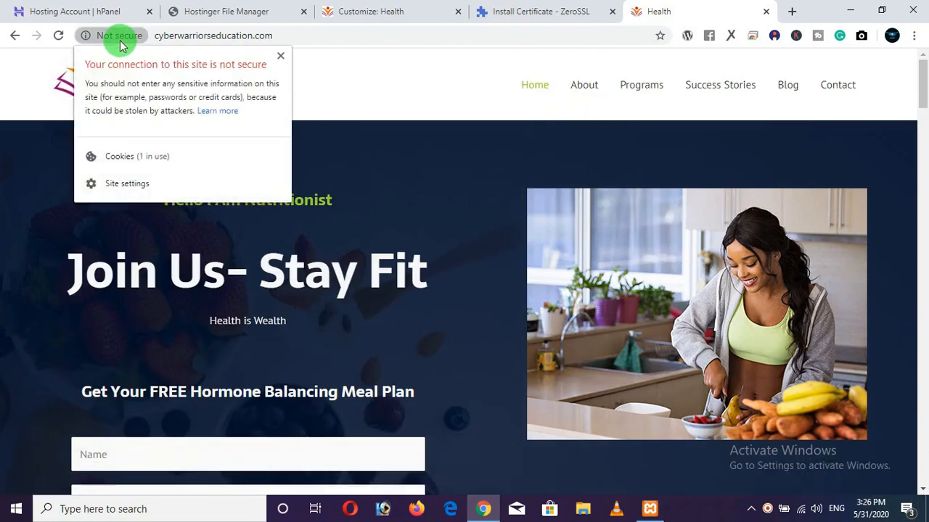
{"action": "left_click", "coordinate": [280, 56]}
{"action": "left_click", "coordinate": [569, 23]}
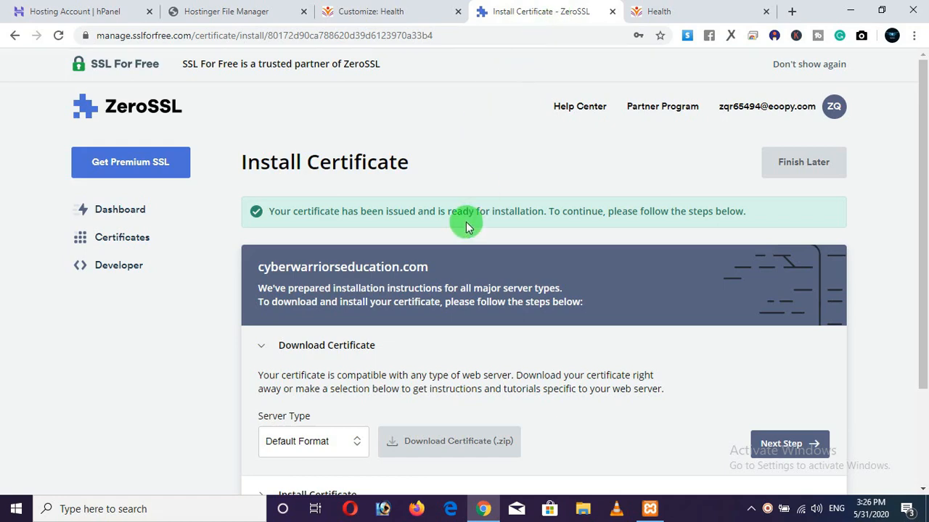
Step: Expand ZeroSSL's Download Certificate and Install Certificate steps and read through their instructions
{"action": "scroll", "coordinate": [479, 211], "scroll_direction": "down", "scroll_amount": 2}
{"action": "left_click", "coordinate": [332, 373]}
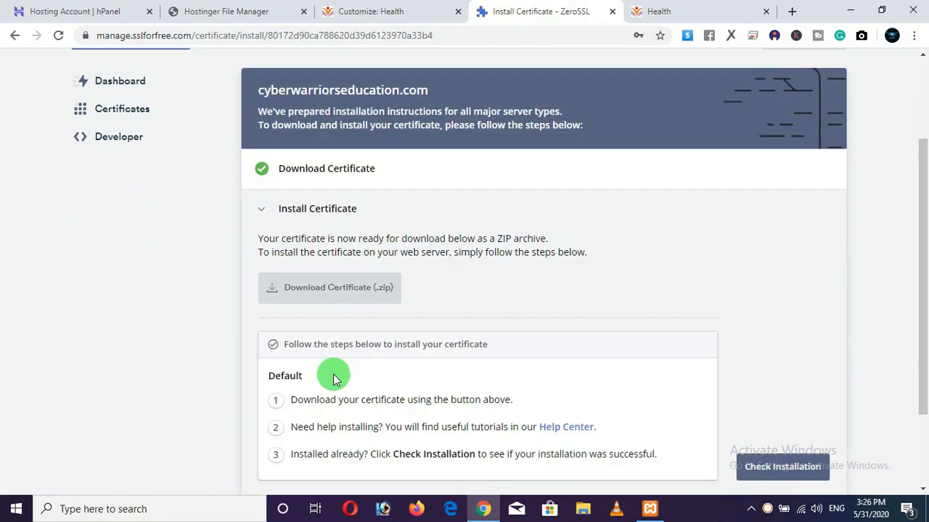
{"action": "scroll", "coordinate": [360, 343], "scroll_direction": "down", "scroll_amount": 2}
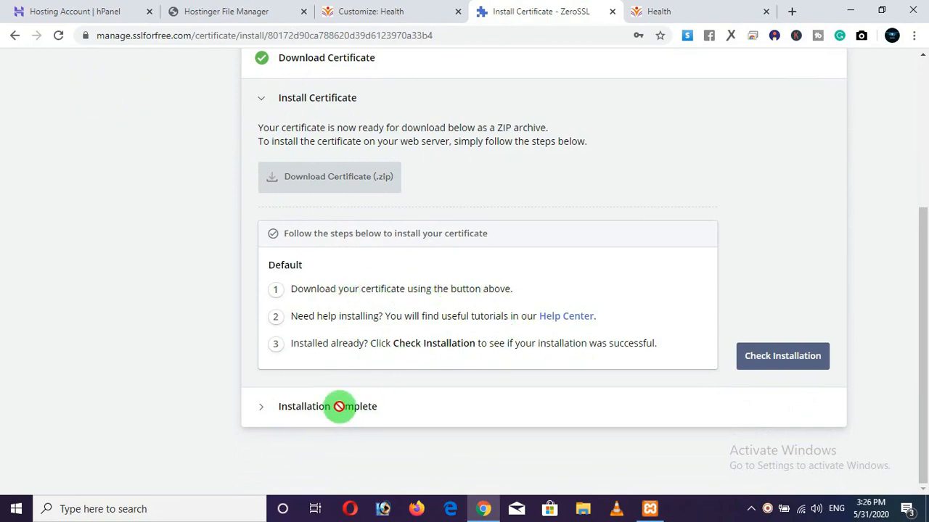
{"action": "scroll", "coordinate": [342, 397], "scroll_direction": "up", "scroll_amount": 3}
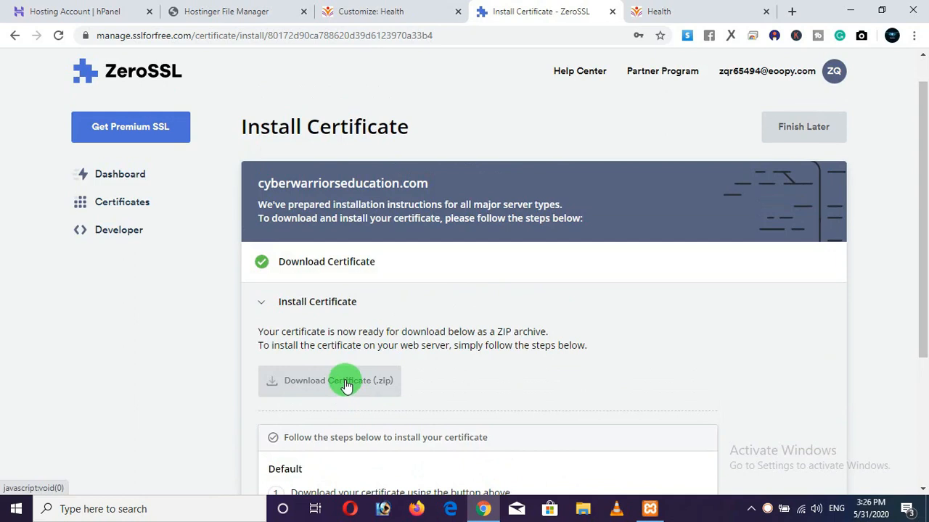
{"action": "left_click", "coordinate": [365, 264]}
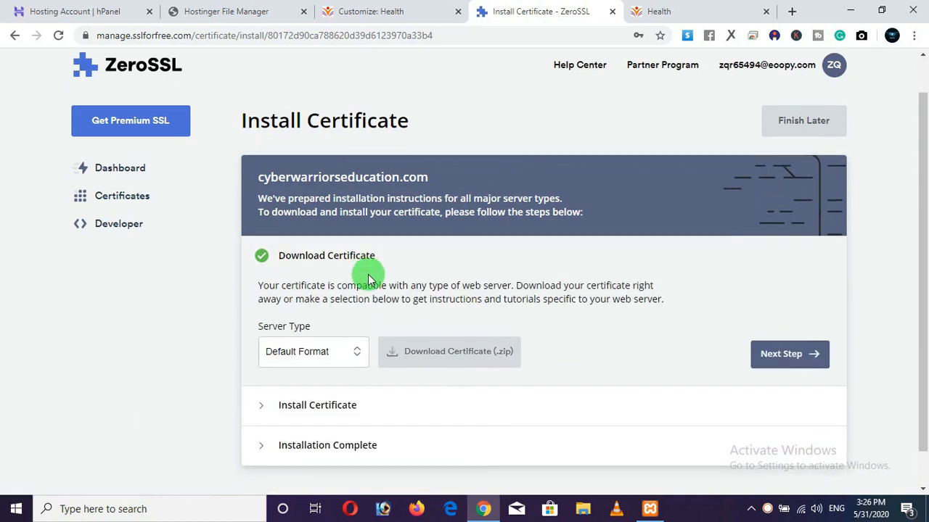
{"action": "scroll", "coordinate": [367, 290], "scroll_direction": "down", "scroll_amount": 1}
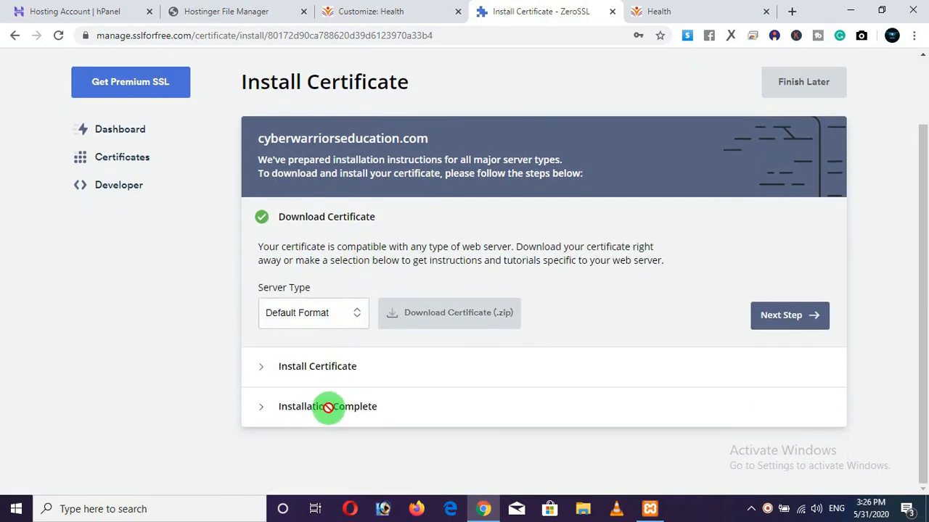
{"action": "left_click", "coordinate": [326, 366]}
{"action": "scroll", "coordinate": [330, 359], "scroll_direction": "down", "scroll_amount": 3}
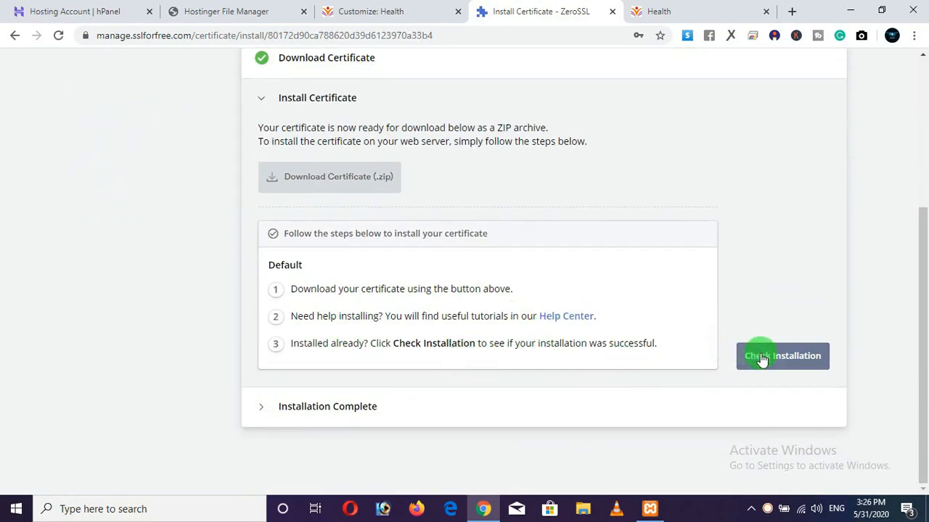
{"action": "left_click", "coordinate": [116, 13]}
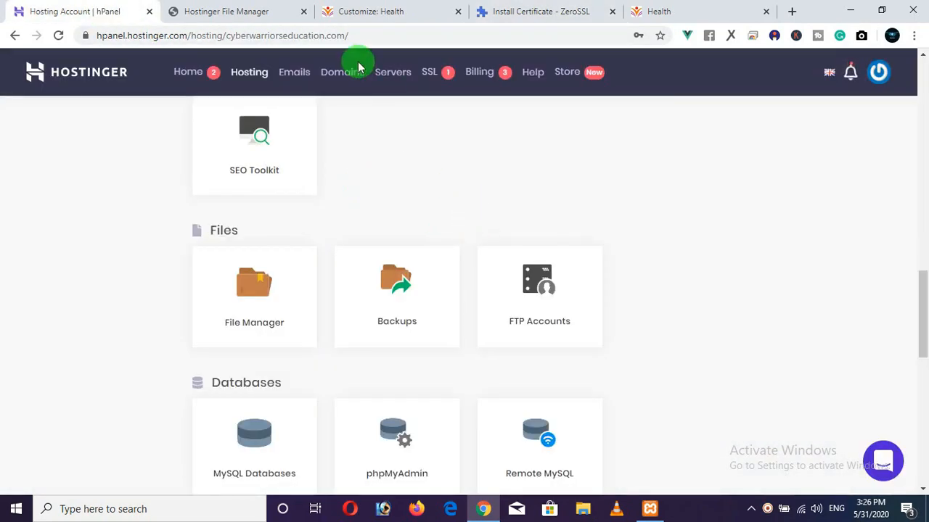
Step: Open the cyberwarriorseducation.com SSL page in hPanel and look over the empty Custom SSL form
{"action": "left_click", "coordinate": [238, 15]}
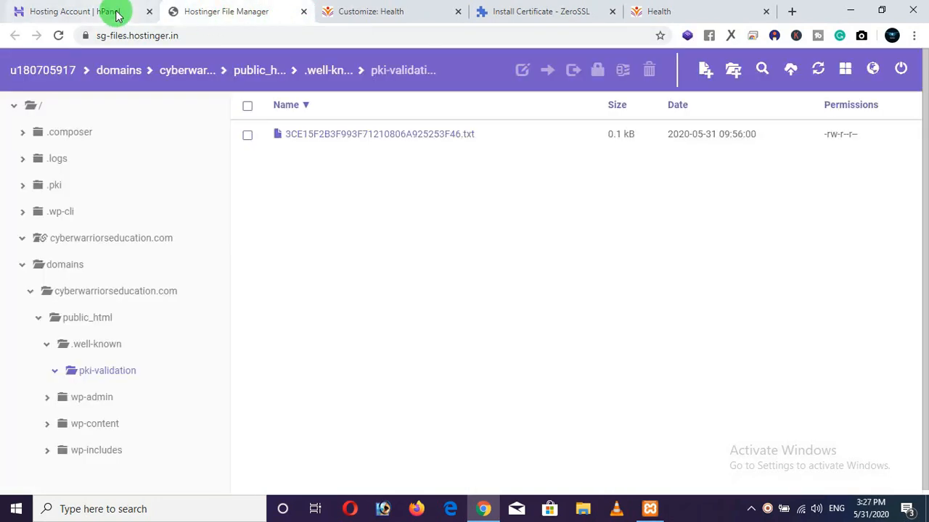
{"action": "left_click", "coordinate": [117, 14]}
{"action": "scroll", "coordinate": [500, 290], "scroll_direction": "down", "scroll_amount": 5}
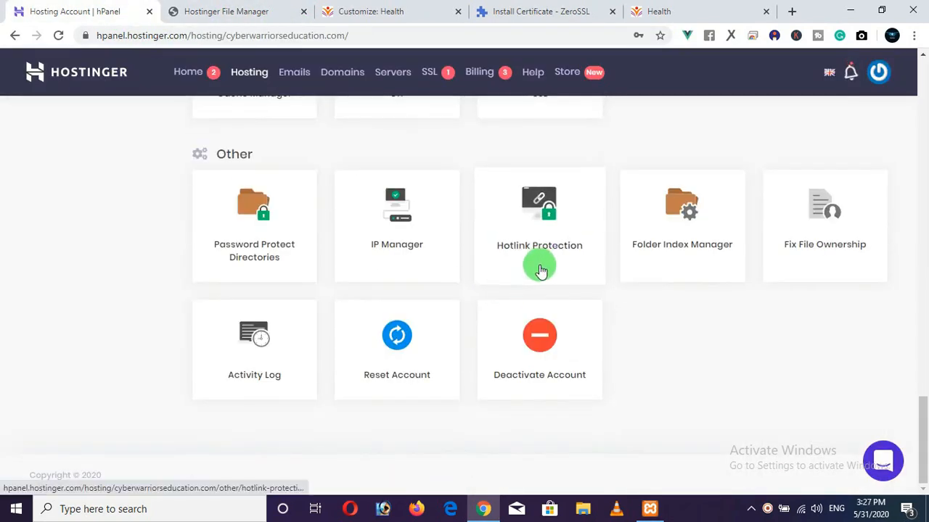
{"action": "scroll", "coordinate": [541, 271], "scroll_direction": "up", "scroll_amount": 5}
{"action": "left_click", "coordinate": [537, 406]}
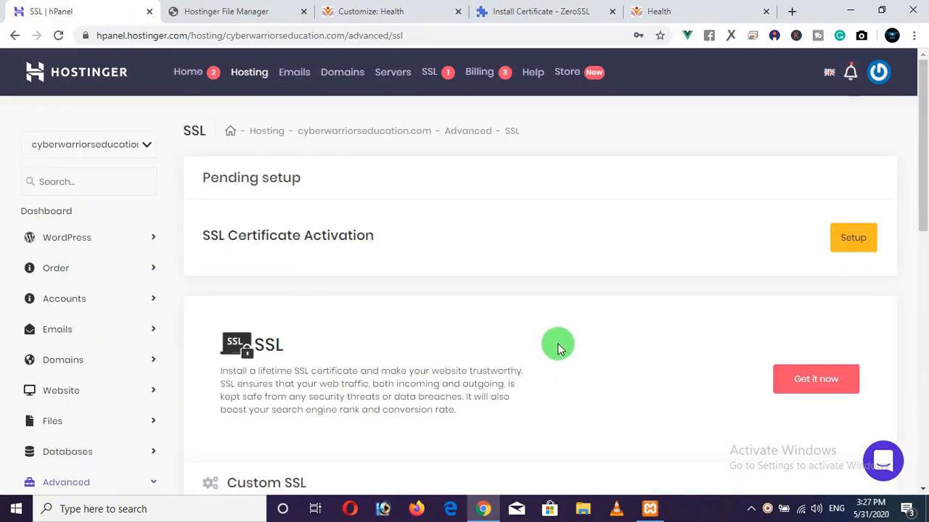
{"action": "scroll", "coordinate": [528, 332], "scroll_direction": "down", "scroll_amount": 10}
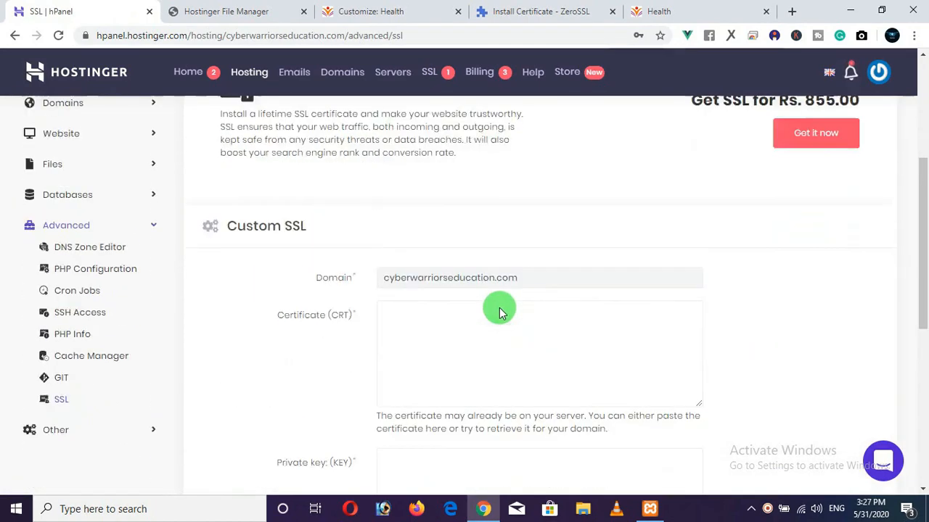
{"action": "scroll", "coordinate": [492, 287], "scroll_direction": "up", "scroll_amount": 4}
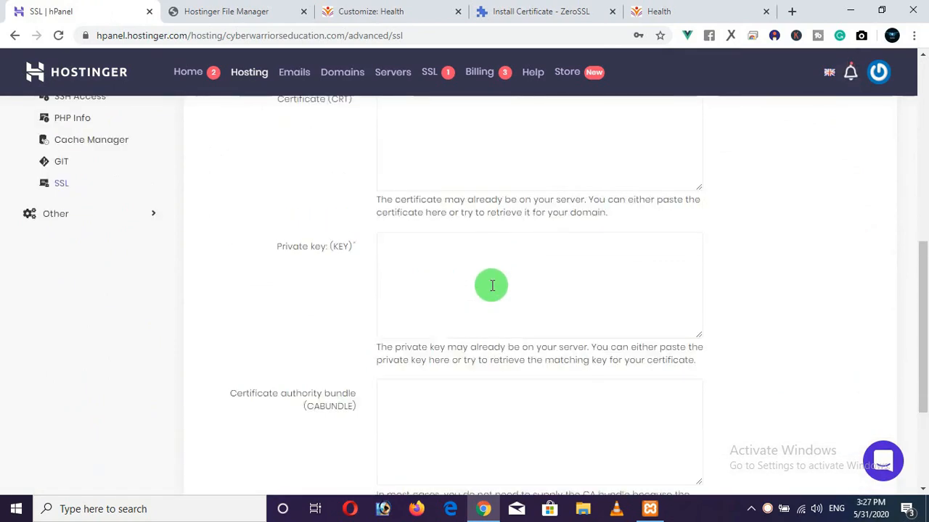
{"action": "scroll", "coordinate": [494, 278], "scroll_direction": "up", "scroll_amount": 4}
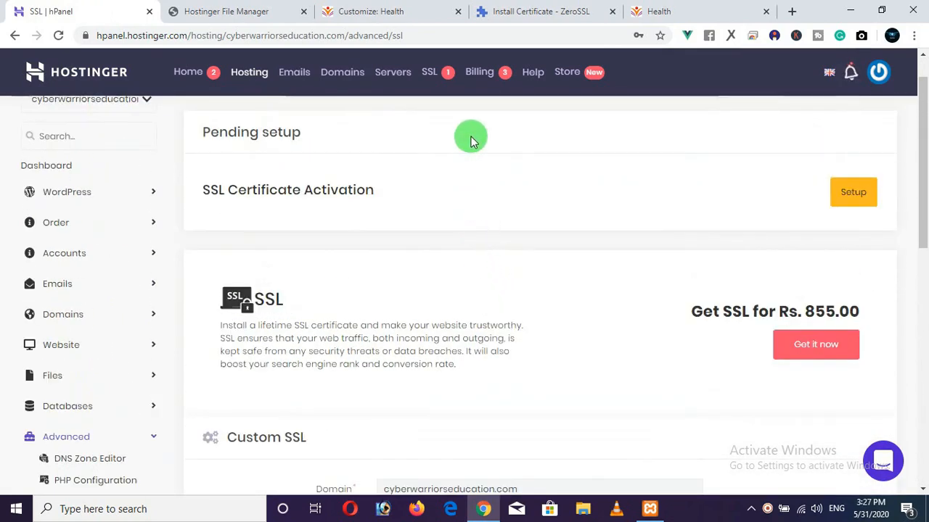
{"action": "left_click", "coordinate": [530, 13]}
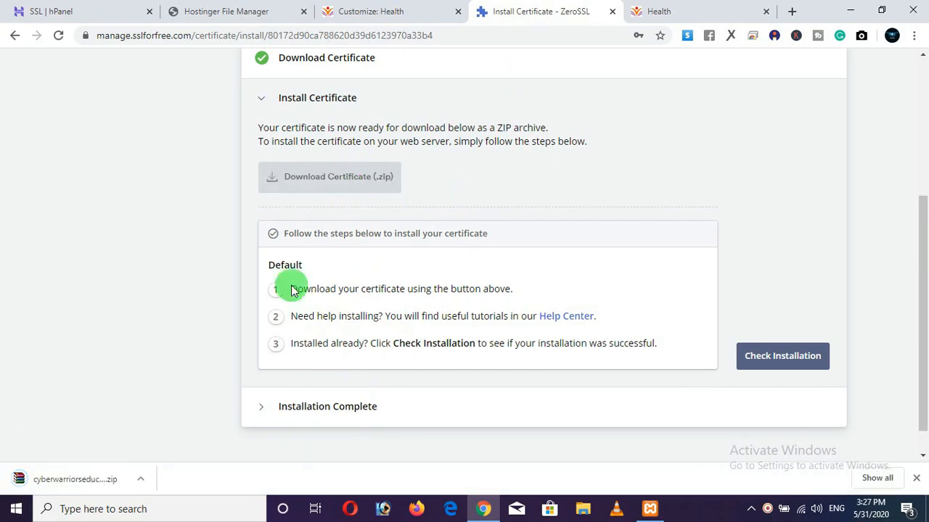
Step: Open the downloaded ZeroSSL certificate ZIP and view its extracted folder in File Explorer
{"action": "left_click", "coordinate": [114, 481]}
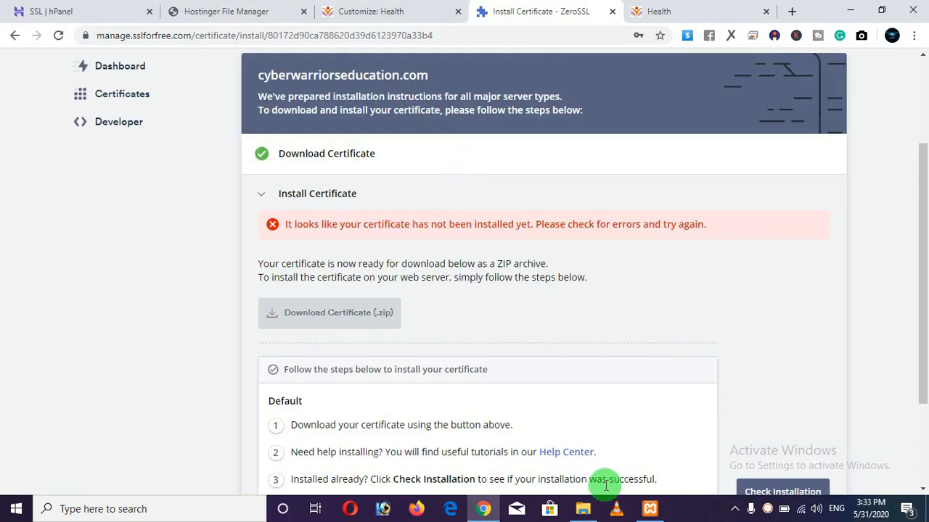
{"action": "left_click", "coordinate": [584, 512]}
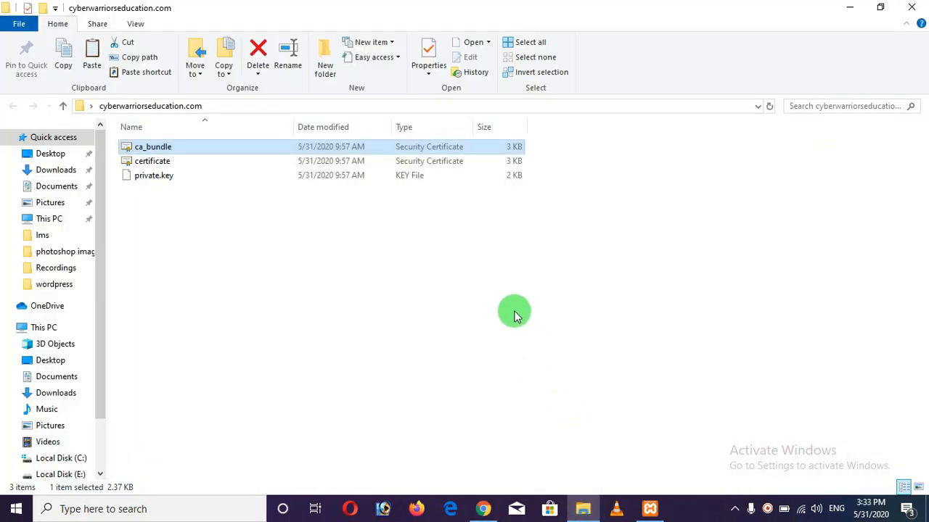
Step: Clear the file selection and open the context menu for the ca_bundle file
{"action": "left_click", "coordinate": [514, 314]}
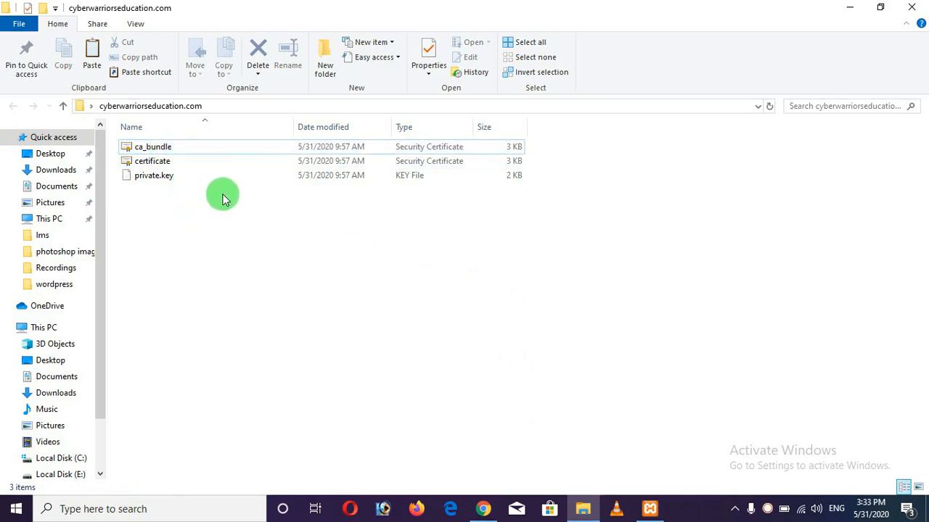
{"action": "right_click", "coordinate": [178, 148]}
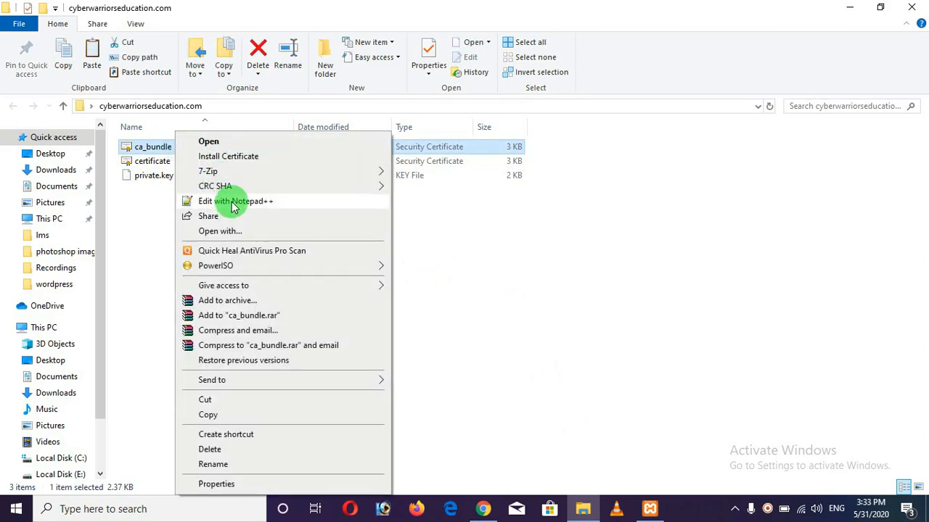
Step: Open ca_bundle.crt in Notepad++, select all its certificate text, and minimize the editor
{"action": "left_click", "coordinate": [233, 203]}
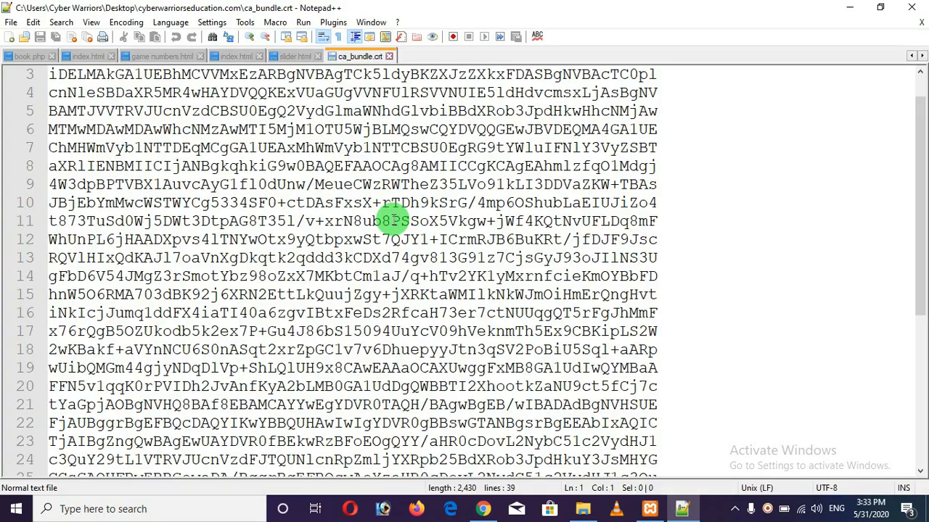
{"action": "left_click", "coordinate": [386, 275]}
{"action": "key", "text": "ctrl+a"}
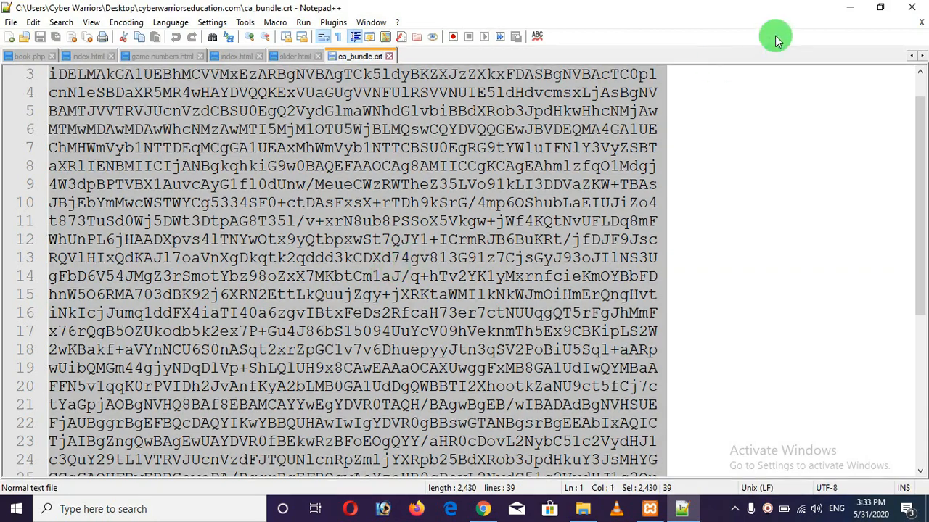
{"action": "left_click", "coordinate": [849, 9]}
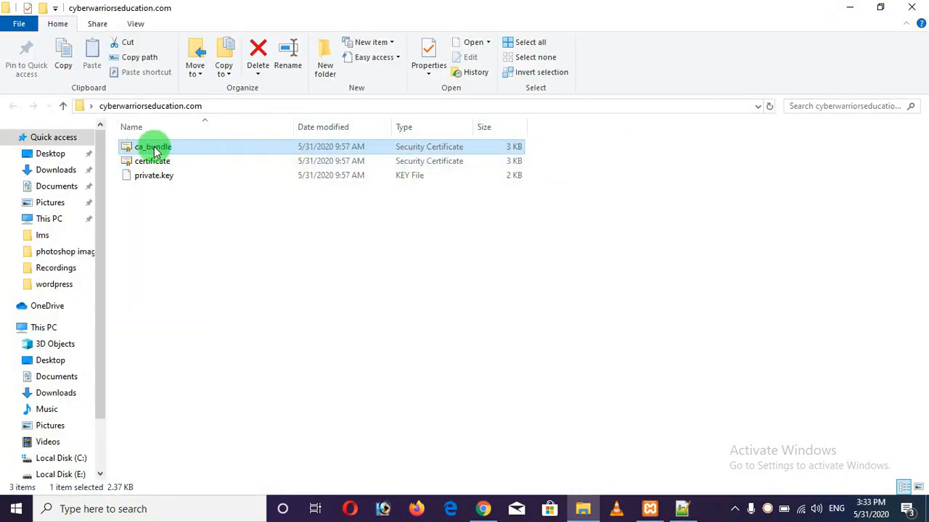
Step: Bring up hPanel's Custom SSL form and locate the CA bundle field
{"action": "left_click", "coordinate": [482, 507]}
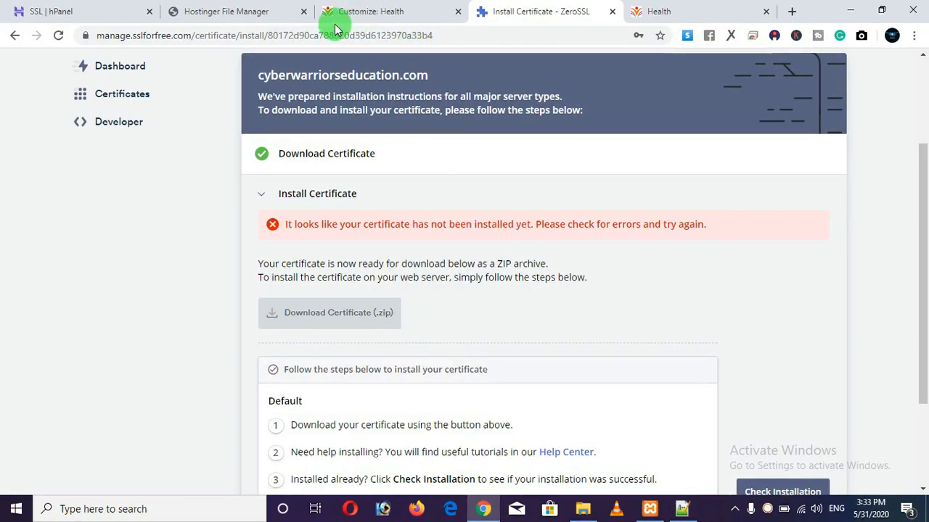
{"action": "left_click", "coordinate": [193, 12]}
{"action": "left_click", "coordinate": [103, 11]}
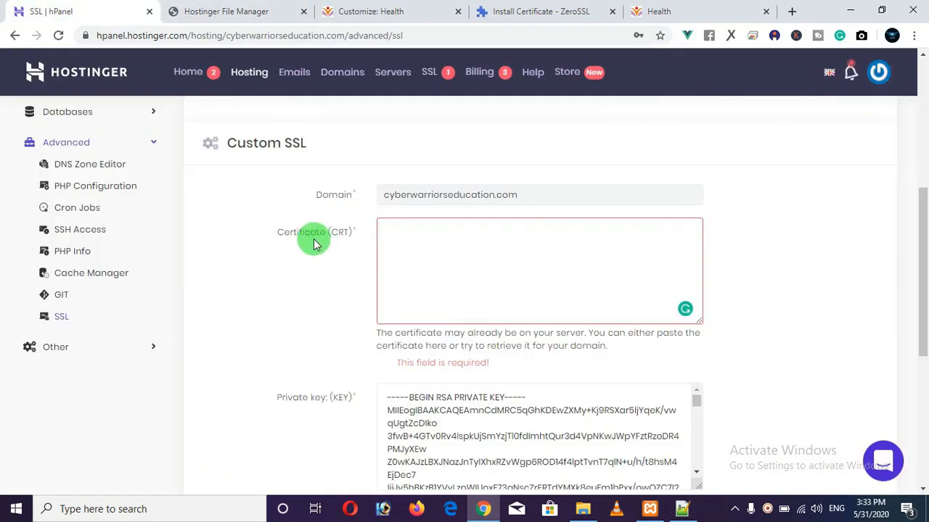
{"action": "left_click_drag", "start_coordinate": [279, 233], "coordinate": [334, 229]}
{"action": "scroll", "coordinate": [340, 273], "scroll_direction": "down", "scroll_amount": 3}
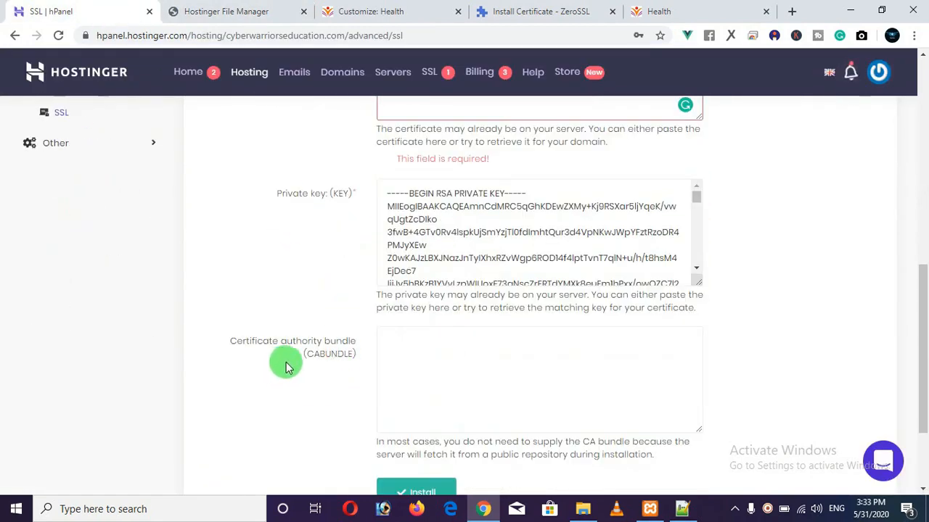
{"action": "left_click_drag", "start_coordinate": [228, 338], "coordinate": [370, 343]}
{"action": "scroll", "coordinate": [368, 345], "scroll_direction": "down", "scroll_amount": 2}
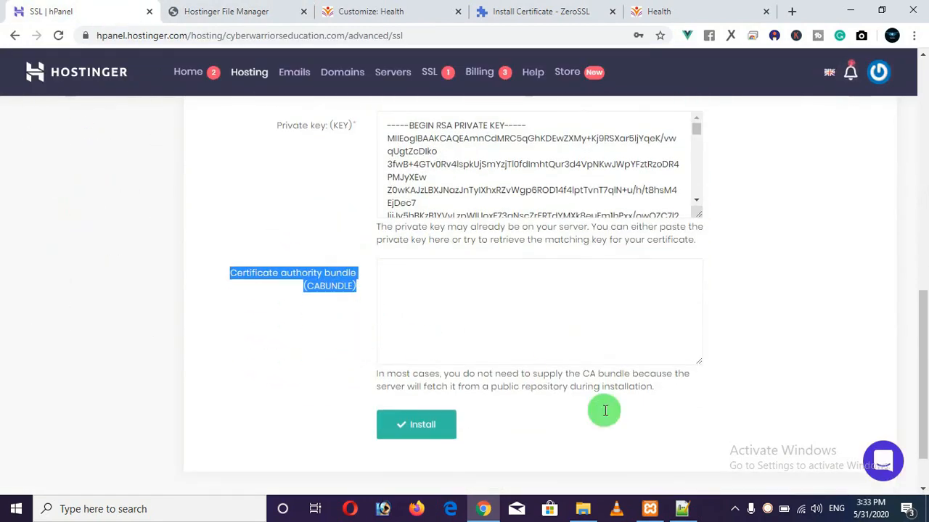
Step: Paste the copied ca_bundle certificate text into the CABUNDLE field
{"action": "left_click", "coordinate": [583, 509]}
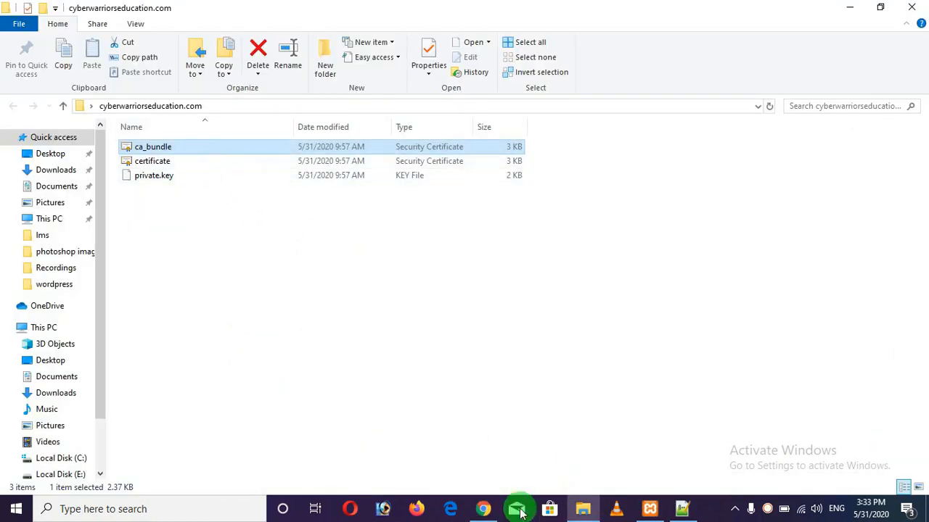
{"action": "left_click", "coordinate": [482, 508]}
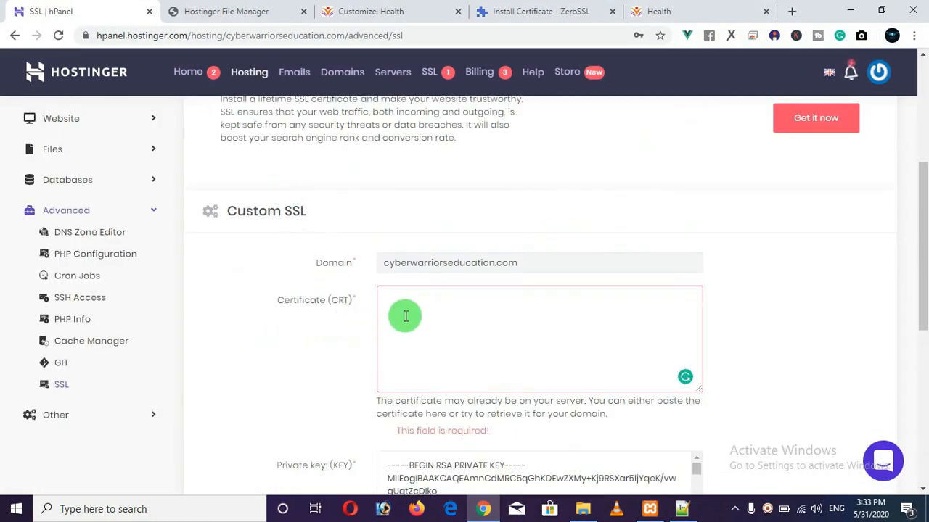
{"action": "scroll", "coordinate": [404, 315], "scroll_direction": "down", "scroll_amount": 5}
{"action": "left_click", "coordinate": [436, 297]}
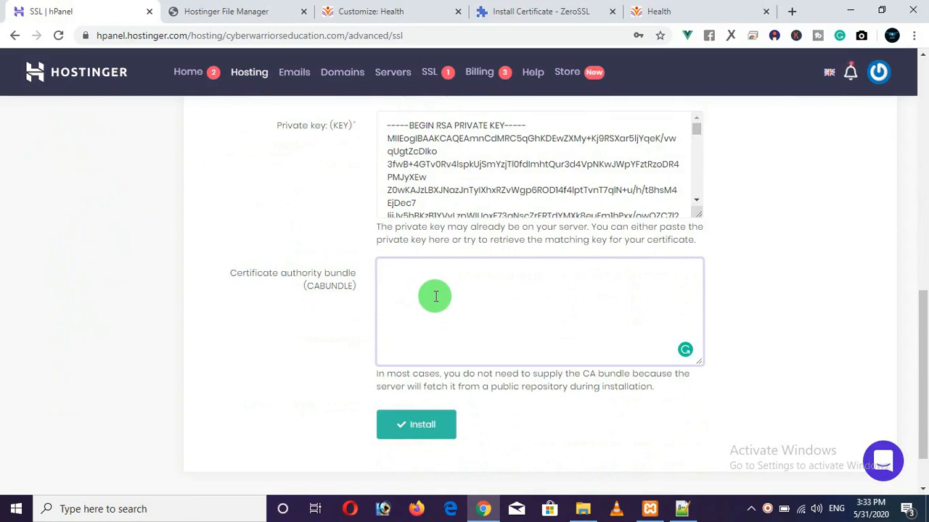
{"action": "key", "text": "ctrl+v"}
{"action": "left_click", "coordinate": [583, 508]}
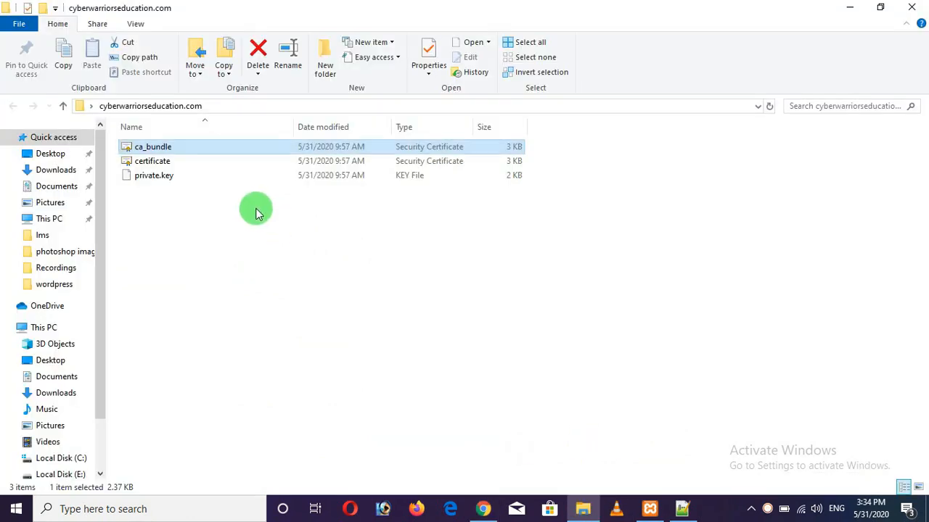
{"action": "left_click", "coordinate": [184, 161]}
Step: Copy the certificate.crt text from Notepad++ and paste it into the Certificate (CRT) field
{"action": "right_click", "coordinate": [184, 161]}
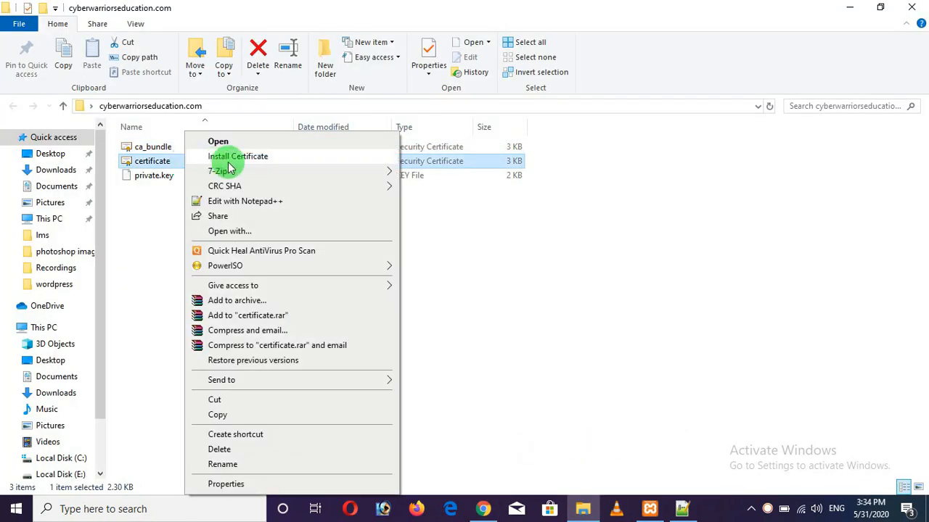
{"action": "left_click", "coordinate": [260, 208]}
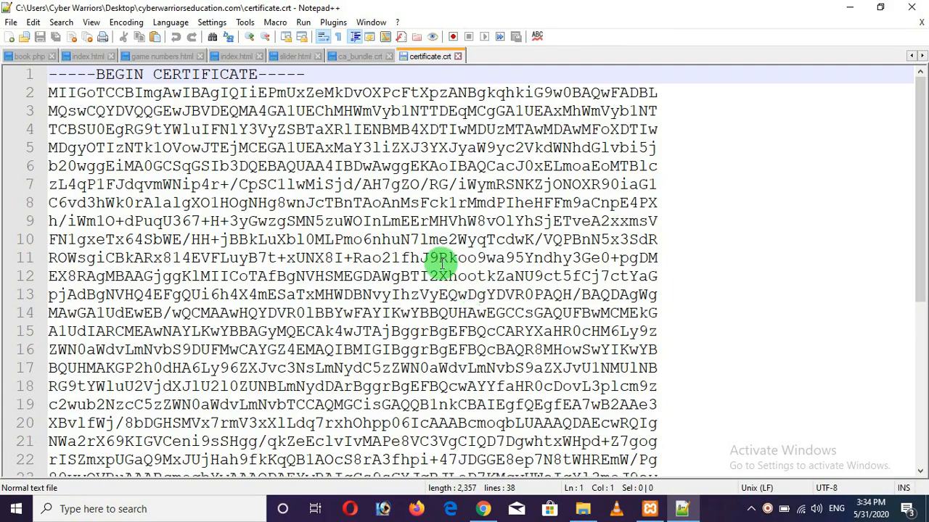
{"action": "left_click", "coordinate": [399, 242]}
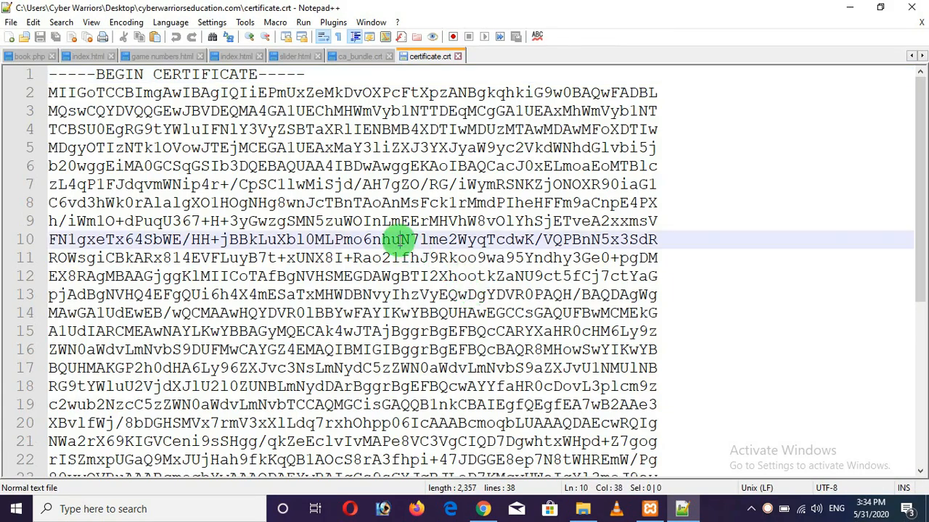
{"action": "key", "text": "ctrl+a"}
{"action": "left_click", "coordinate": [483, 509]}
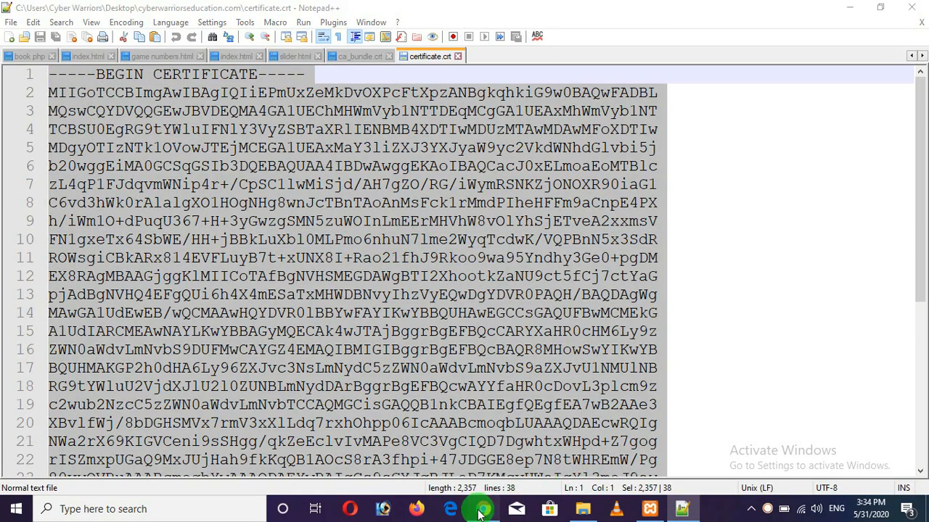
{"action": "scroll", "coordinate": [436, 250], "scroll_direction": "up", "scroll_amount": 4}
{"action": "left_click", "coordinate": [418, 247]}
{"action": "key", "text": "ctrl+v"}
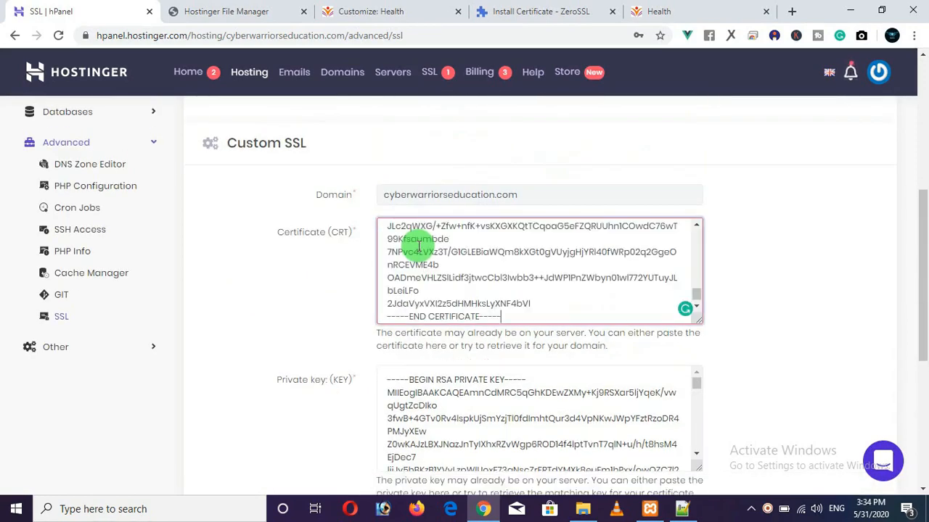
Step: Check the private key field and the live site, then start installing the custom certificate
{"action": "scroll", "coordinate": [355, 258], "scroll_direction": "down", "scroll_amount": 2}
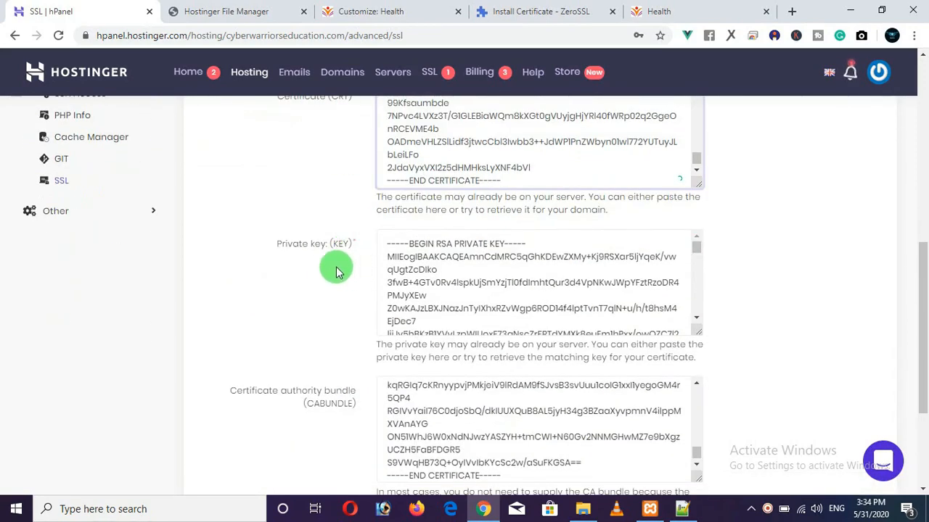
{"action": "left_click", "coordinate": [497, 257]}
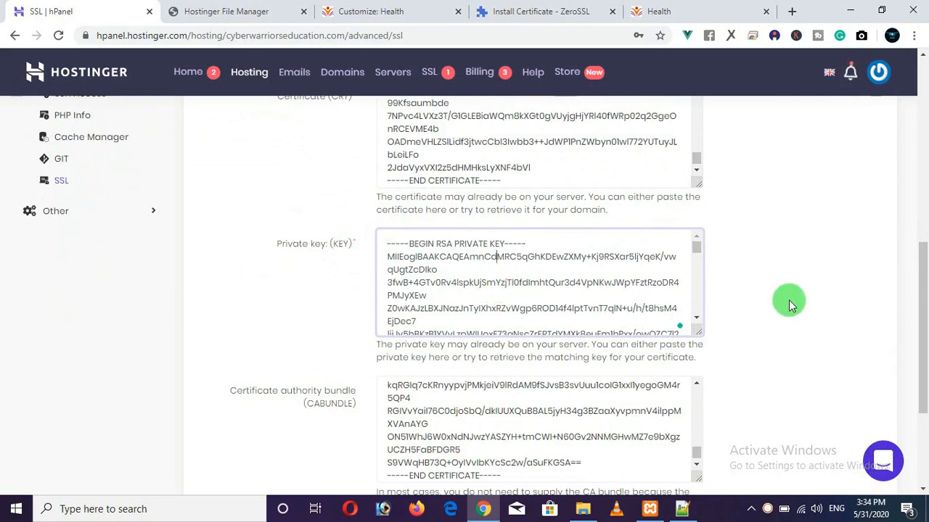
{"action": "scroll", "coordinate": [788, 300], "scroll_direction": "up", "scroll_amount": 5}
{"action": "left_click", "coordinate": [653, 11]}
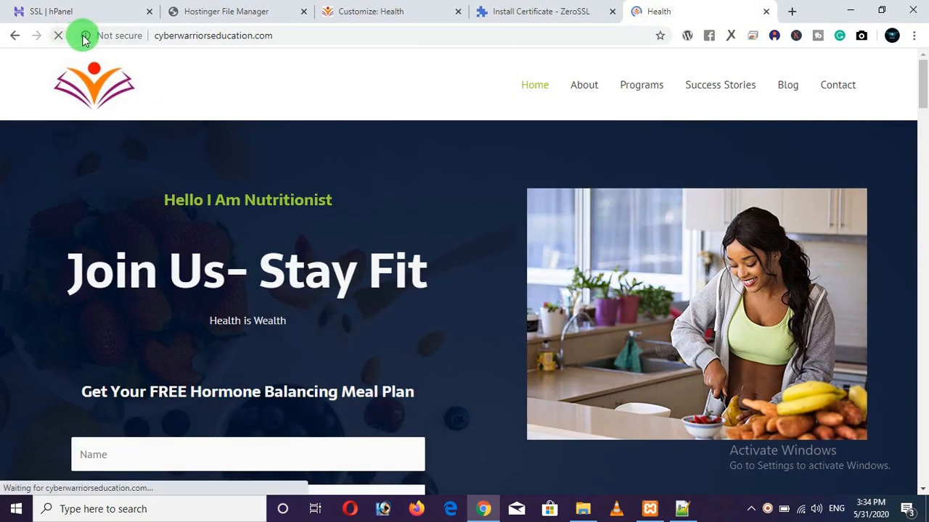
{"action": "left_click", "coordinate": [84, 19]}
{"action": "scroll", "coordinate": [535, 315], "scroll_direction": "down", "scroll_amount": 10}
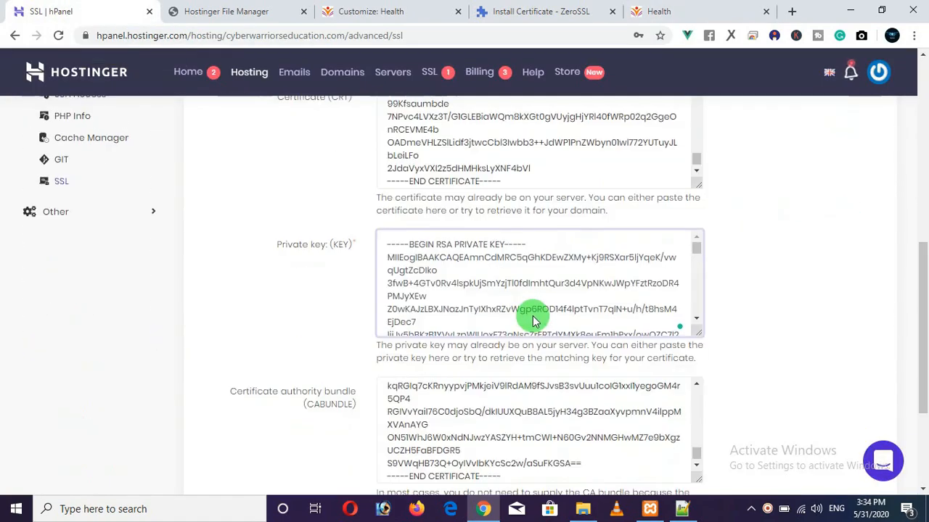
{"action": "left_click", "coordinate": [419, 361]}
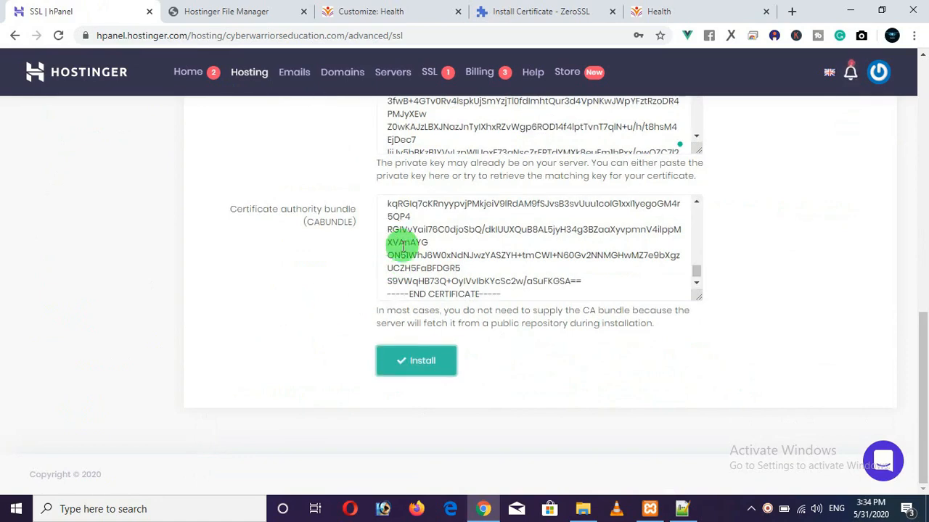
Step: Submit the install, confirm the 2048-bit certificate expiring Aug 29 2020 is listed, and reload the site
{"action": "left_click", "coordinate": [458, 367]}
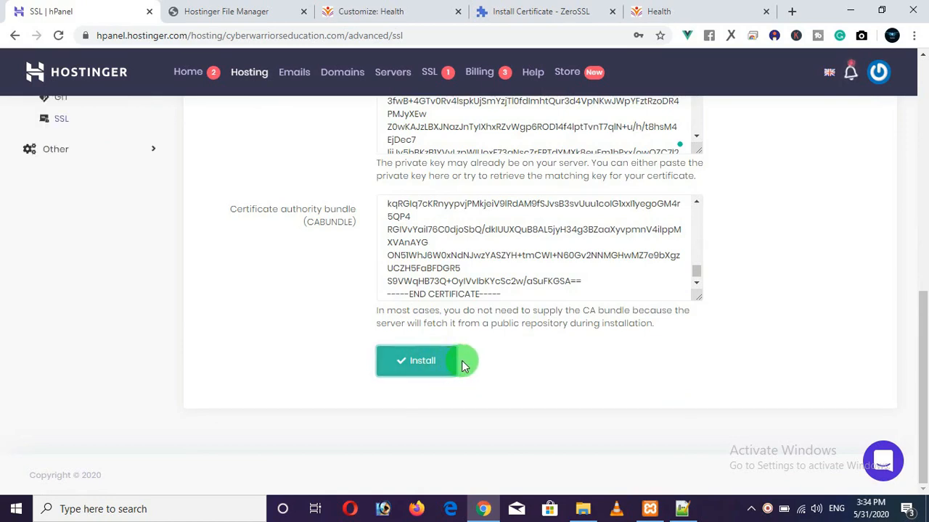
{"action": "scroll", "coordinate": [526, 311], "scroll_direction": "up", "scroll_amount": 8}
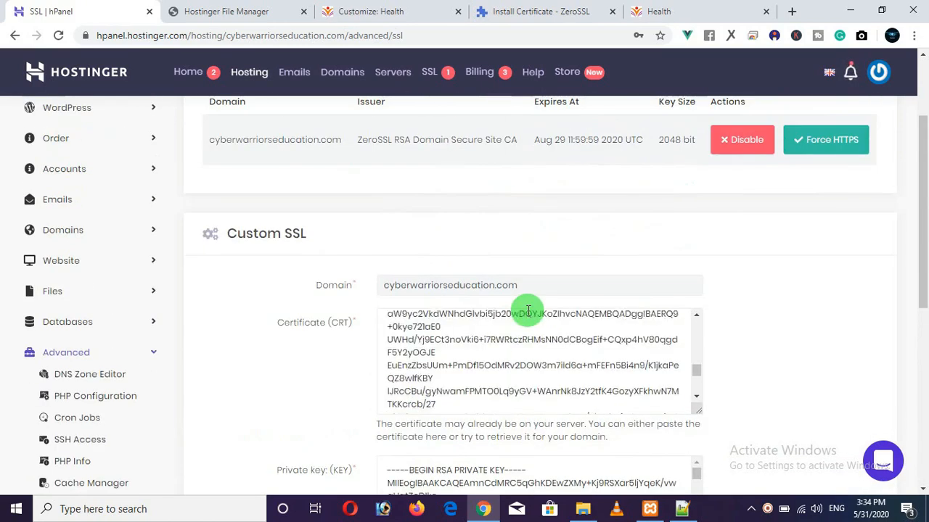
{"action": "scroll", "coordinate": [508, 254], "scroll_direction": "up", "scroll_amount": 2}
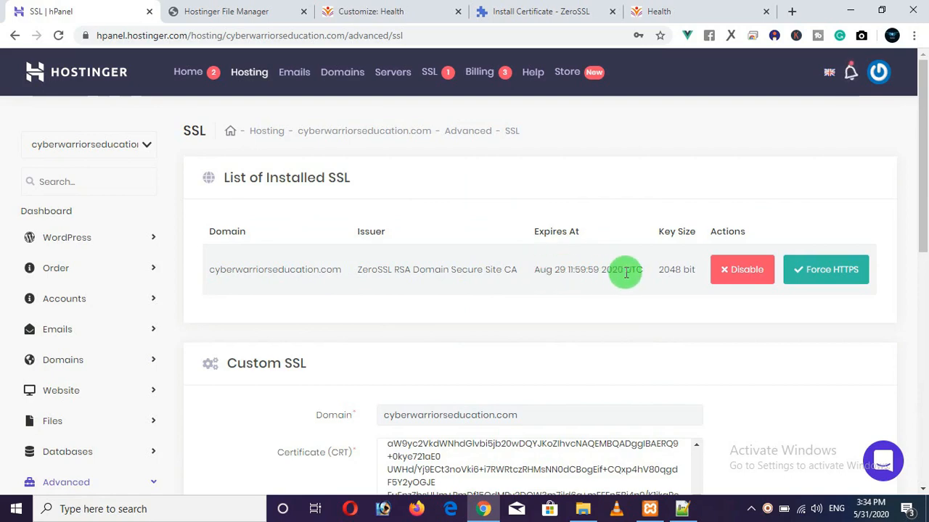
{"action": "left_click", "coordinate": [653, 12]}
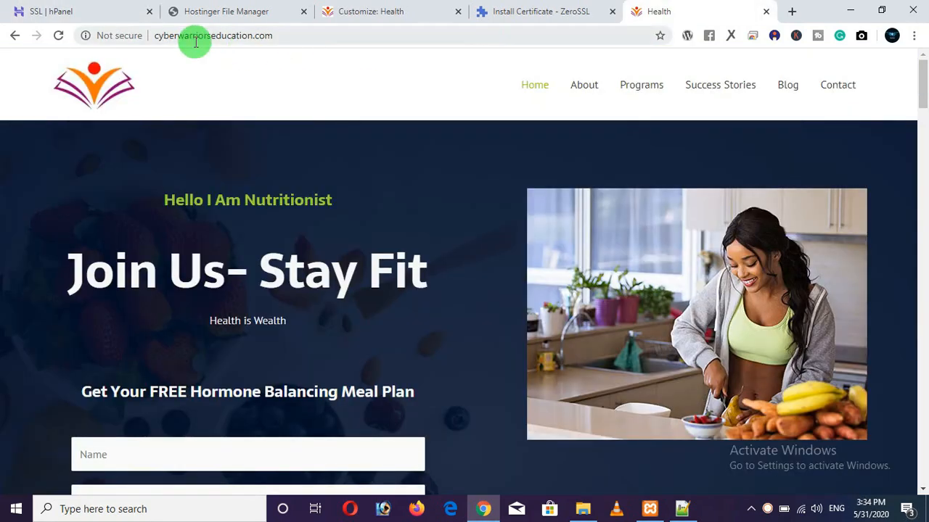
{"action": "left_click", "coordinate": [58, 36]}
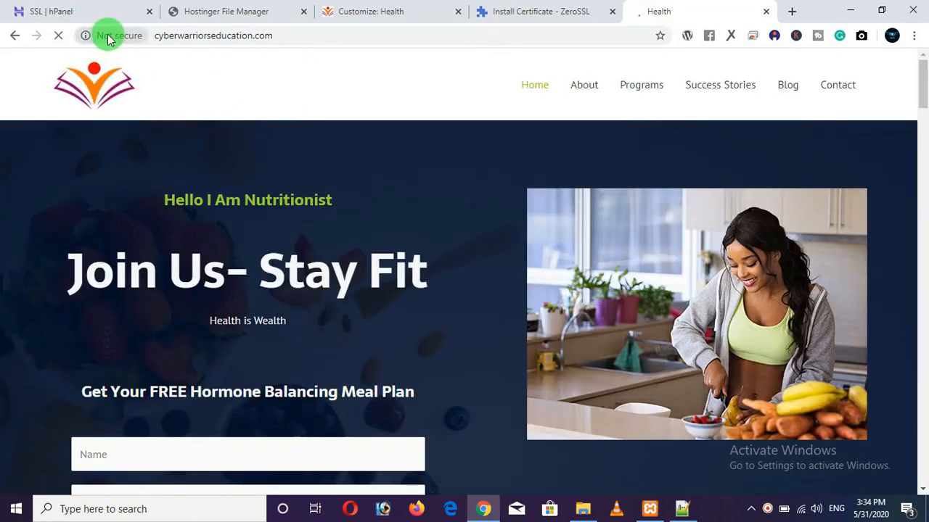
{"action": "left_click", "coordinate": [94, 16]}
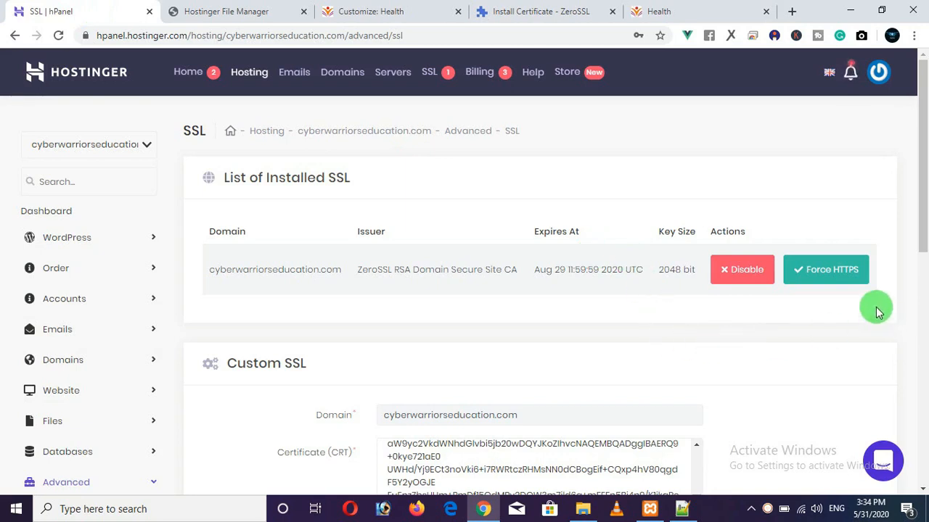
Step: Turn on Force HTTPS for cyberwarriorseducation.com and reload the site to verify its secure connection
{"action": "left_click", "coordinate": [831, 281]}
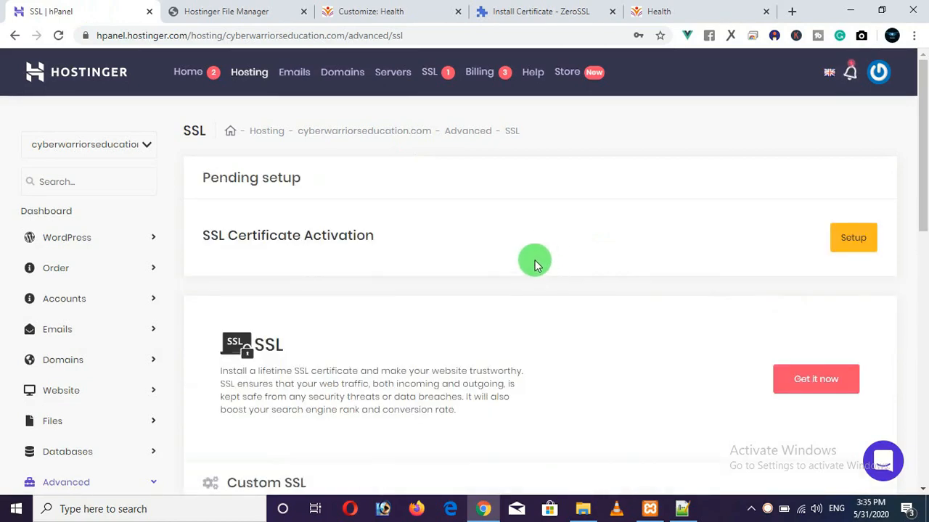
{"action": "scroll", "coordinate": [525, 263], "scroll_direction": "down", "scroll_amount": 10}
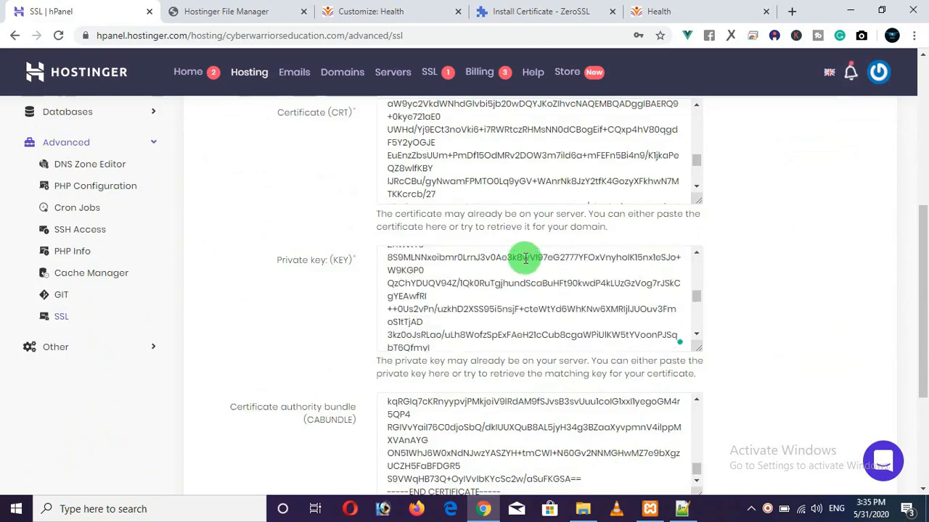
{"action": "scroll", "coordinate": [800, 303], "scroll_direction": "up", "scroll_amount": 10}
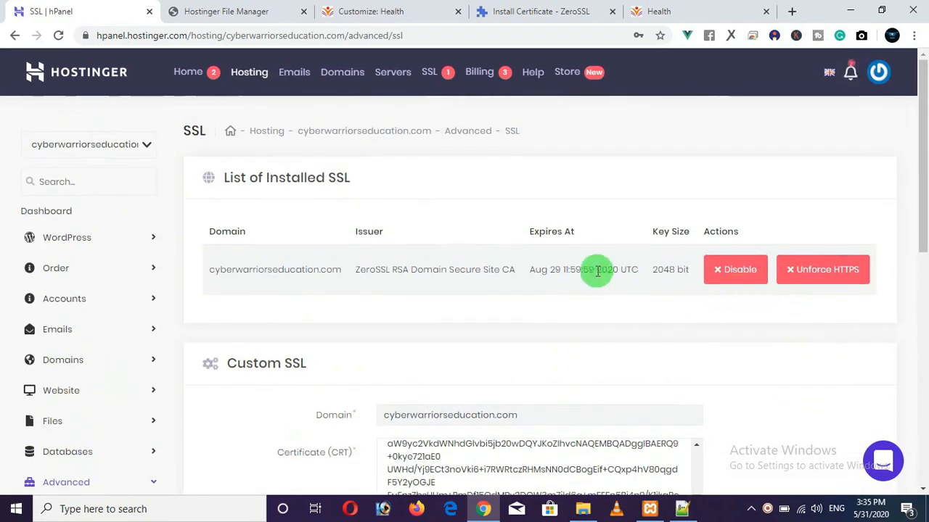
{"action": "left_click", "coordinate": [682, 11]}
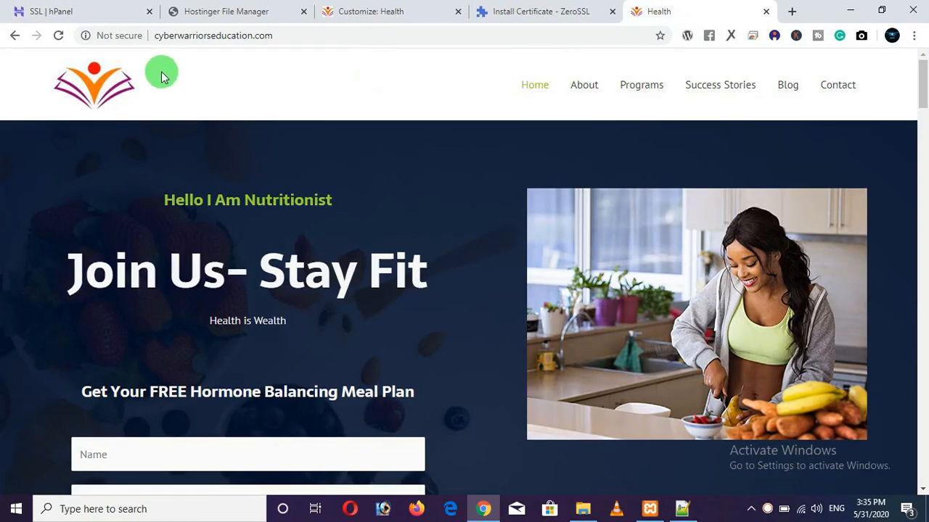
{"action": "left_click", "coordinate": [59, 36]}
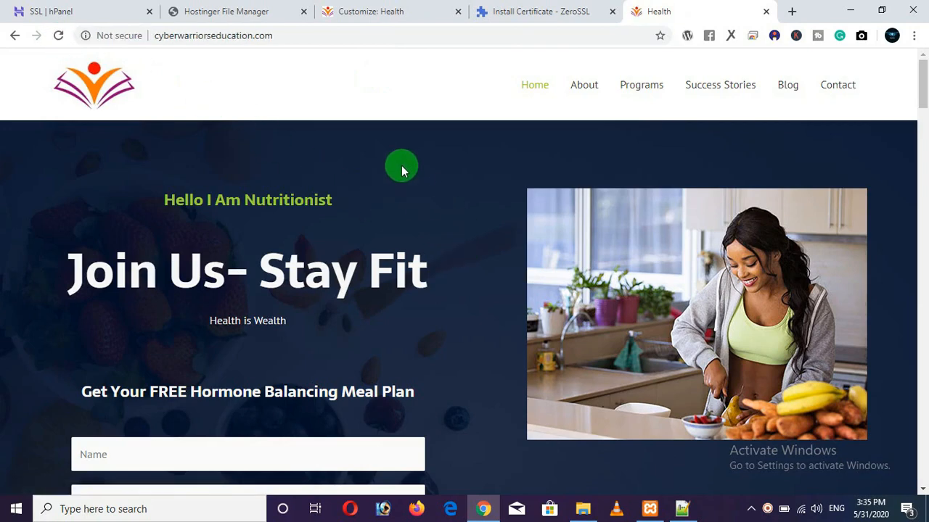
{"action": "left_click", "coordinate": [94, 35]}
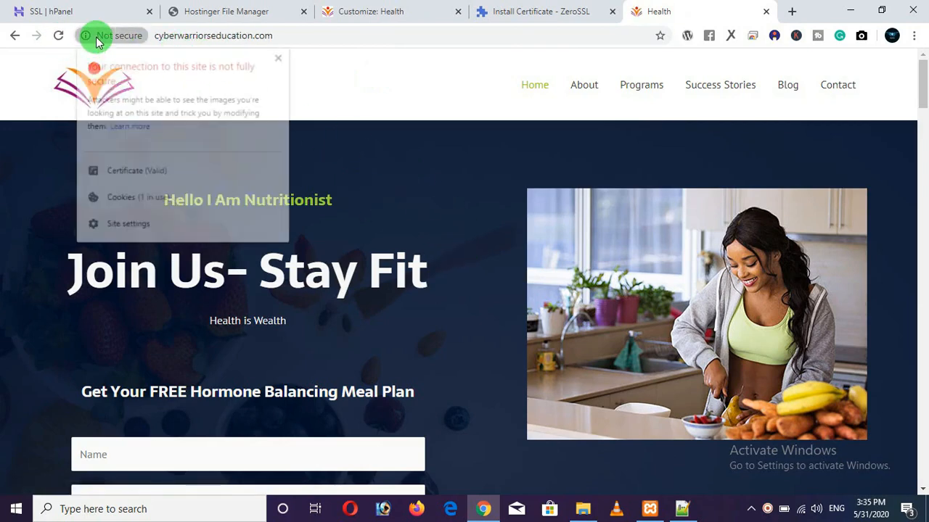
{"action": "left_click", "coordinate": [94, 36]}
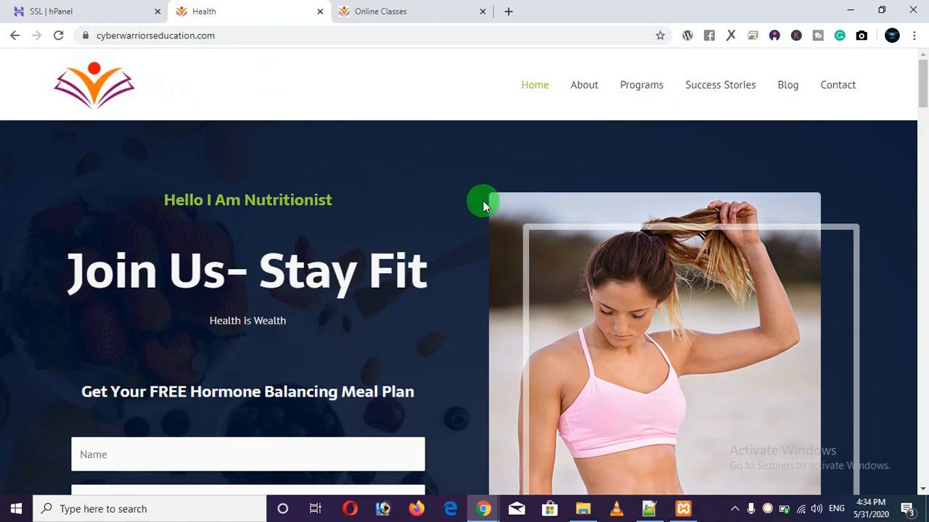
{"action": "left_click", "coordinate": [84, 35]}
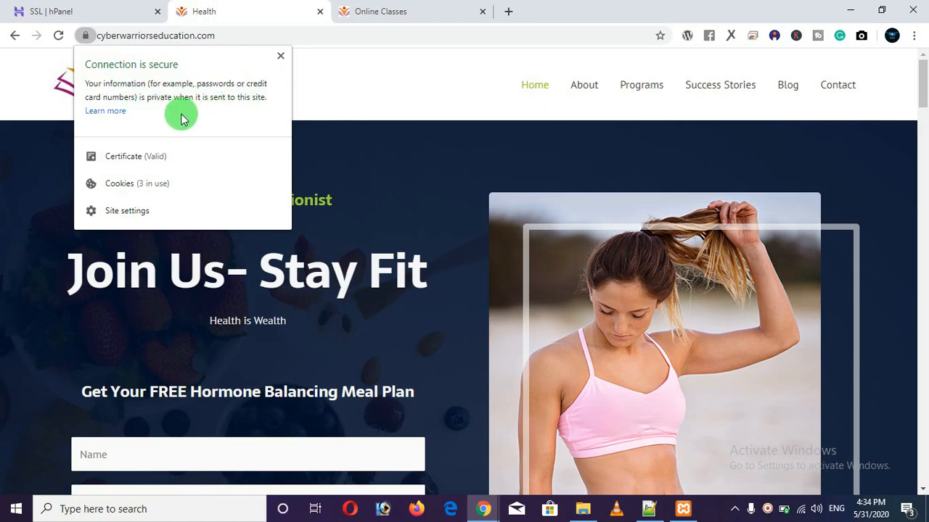
{"action": "left_click", "coordinate": [348, 138]}
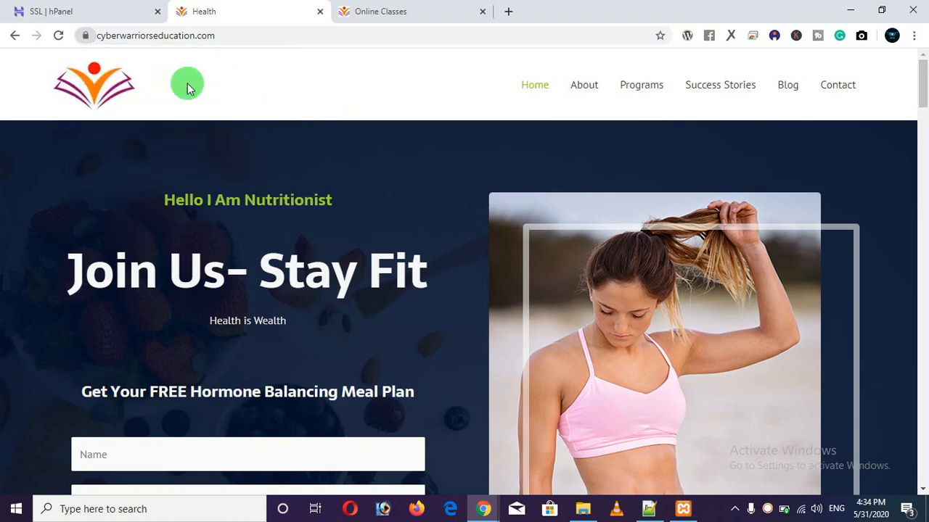
{"action": "left_click", "coordinate": [58, 34]}
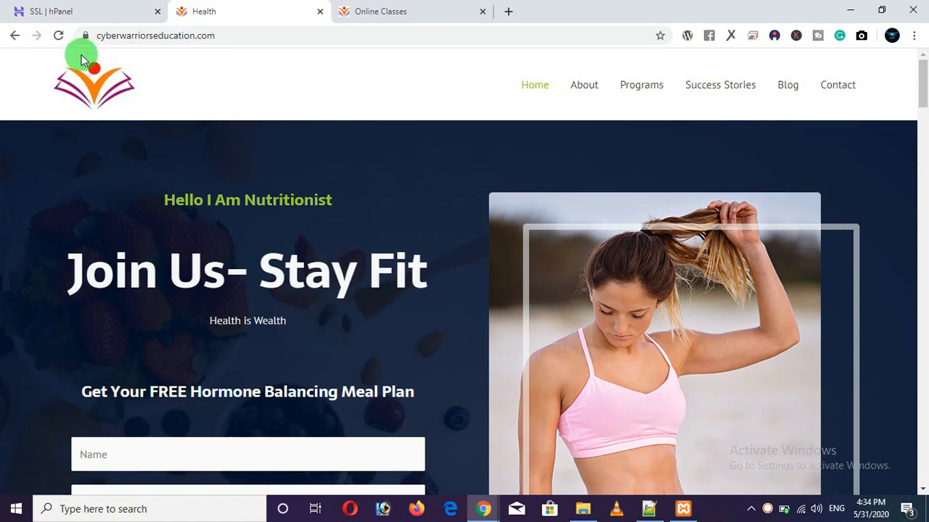
{"action": "left_click", "coordinate": [61, 37]}
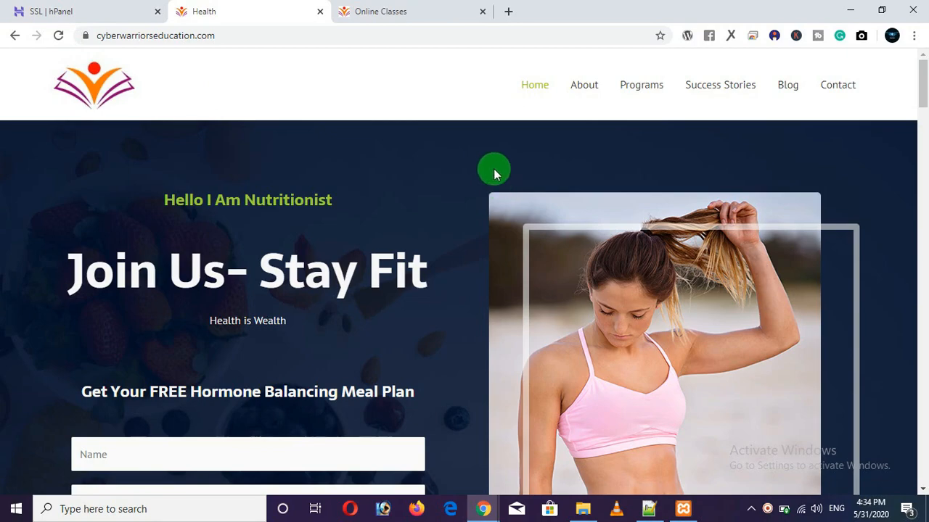
Step: Switch between the Online Classes and YouTube windows, ending on the Cyber Warriors channel page
{"action": "left_click", "coordinate": [418, 11]}
{"action": "scroll", "coordinate": [507, 266], "scroll_direction": "down", "scroll_amount": 15}
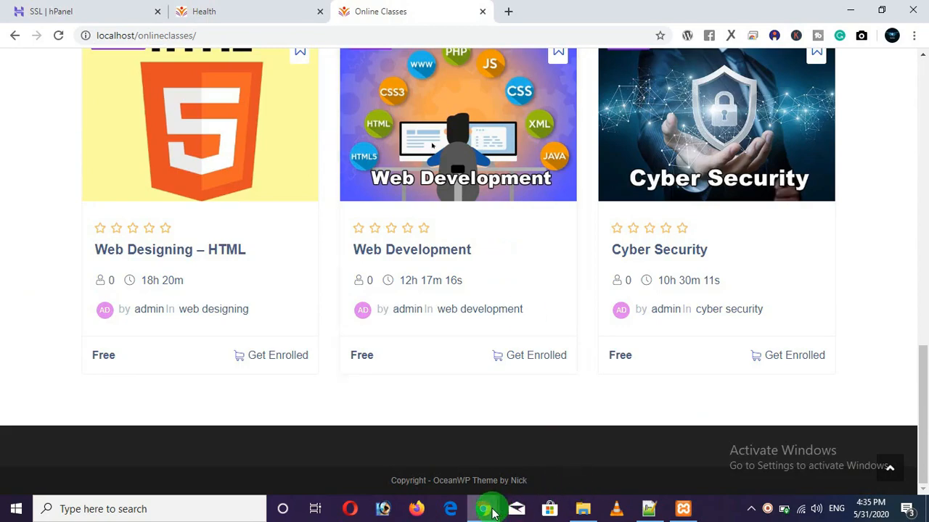
{"action": "mouse_move", "coordinate": [483, 509]}
{"action": "left_click", "coordinate": [573, 410]}
{"action": "scroll", "coordinate": [449, 312], "scroll_direction": "down", "scroll_amount": 2}
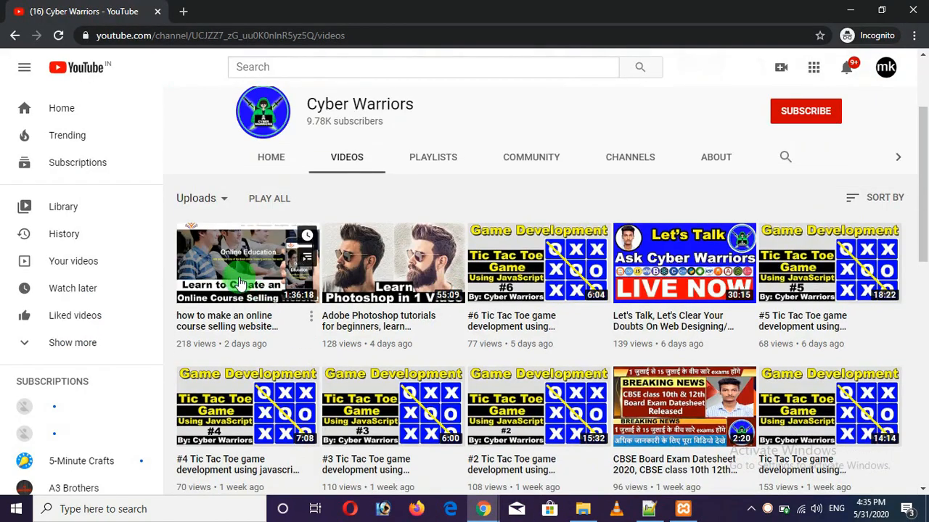
{"action": "scroll", "coordinate": [259, 269], "scroll_direction": "up", "scroll_amount": 2}
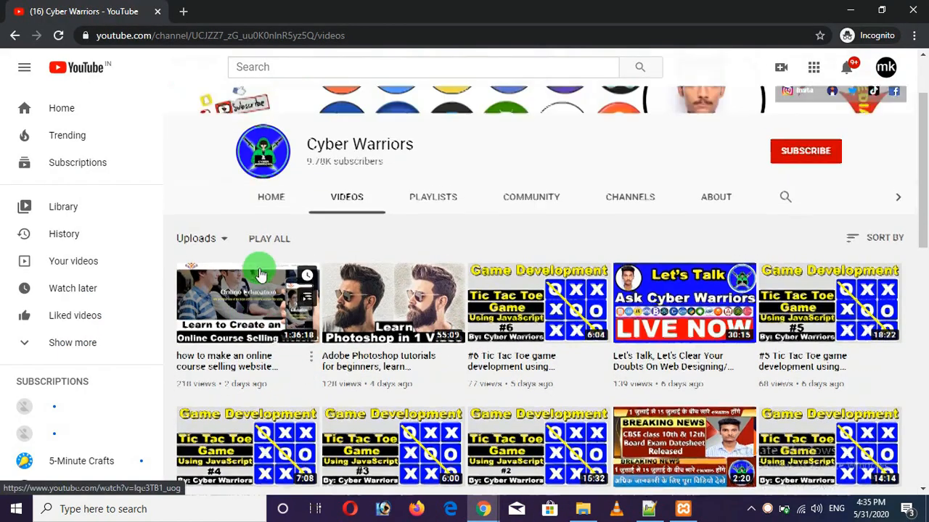
{"action": "mouse_move", "coordinate": [483, 509]}
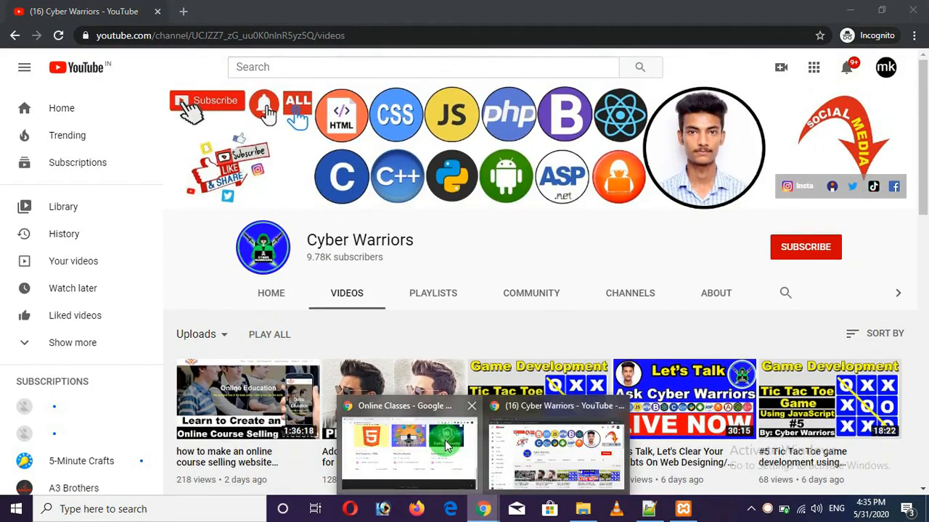
{"action": "left_click", "coordinate": [405, 445]}
{"action": "scroll", "coordinate": [439, 210], "scroll_direction": "up", "scroll_amount": 5}
{"action": "scroll", "coordinate": [439, 211], "scroll_direction": "up", "scroll_amount": 8}
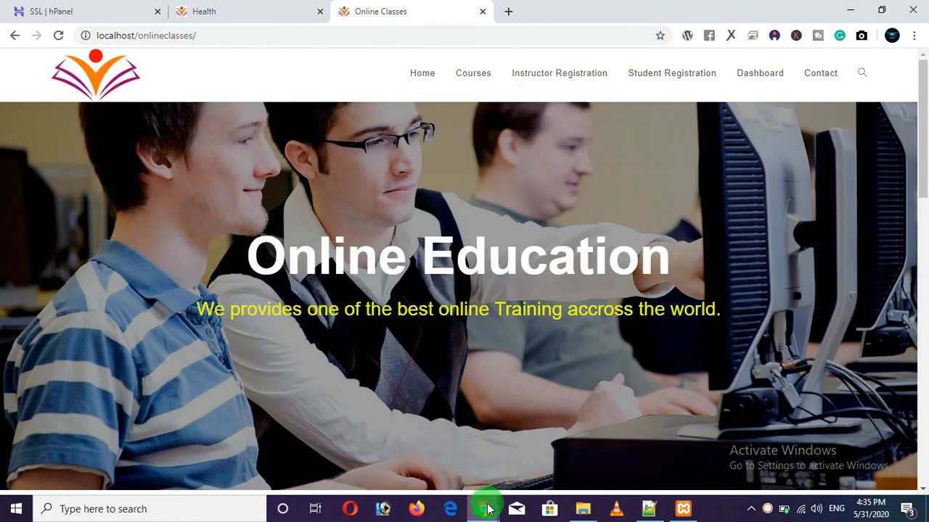
{"action": "mouse_move", "coordinate": [485, 508]}
{"action": "left_click", "coordinate": [517, 458]}
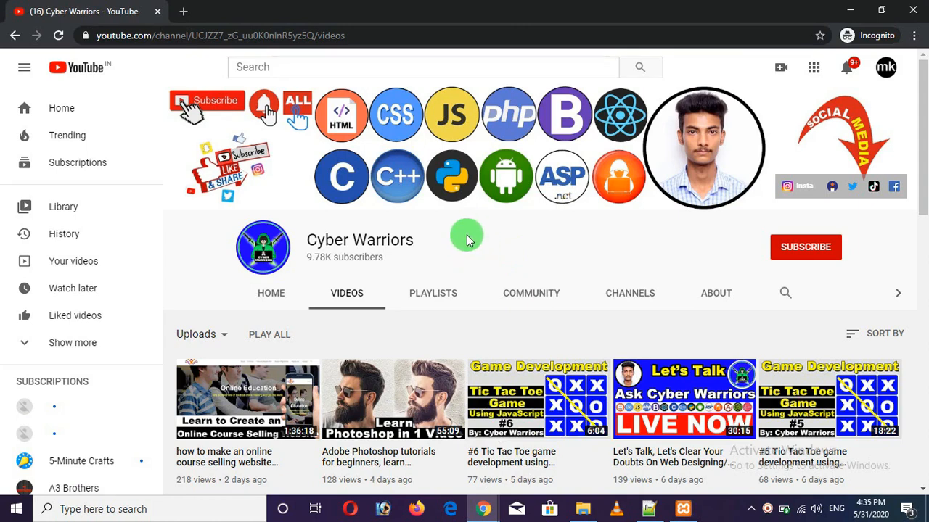
Step: Subscribe to Cyber Warriors and choose a notification frequency from the bell menu
{"action": "left_click", "coordinate": [782, 250]}
{"action": "left_click", "coordinate": [830, 246]}
{"action": "left_click", "coordinate": [778, 285]}
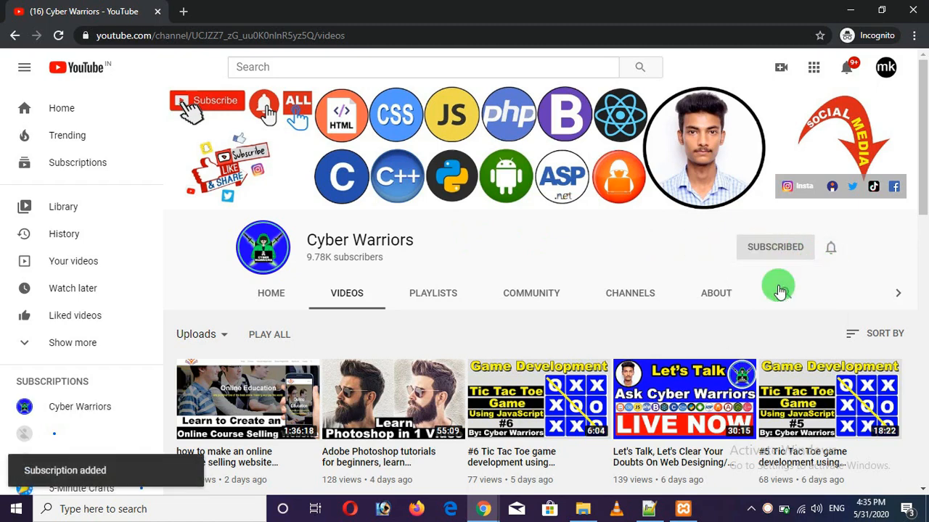